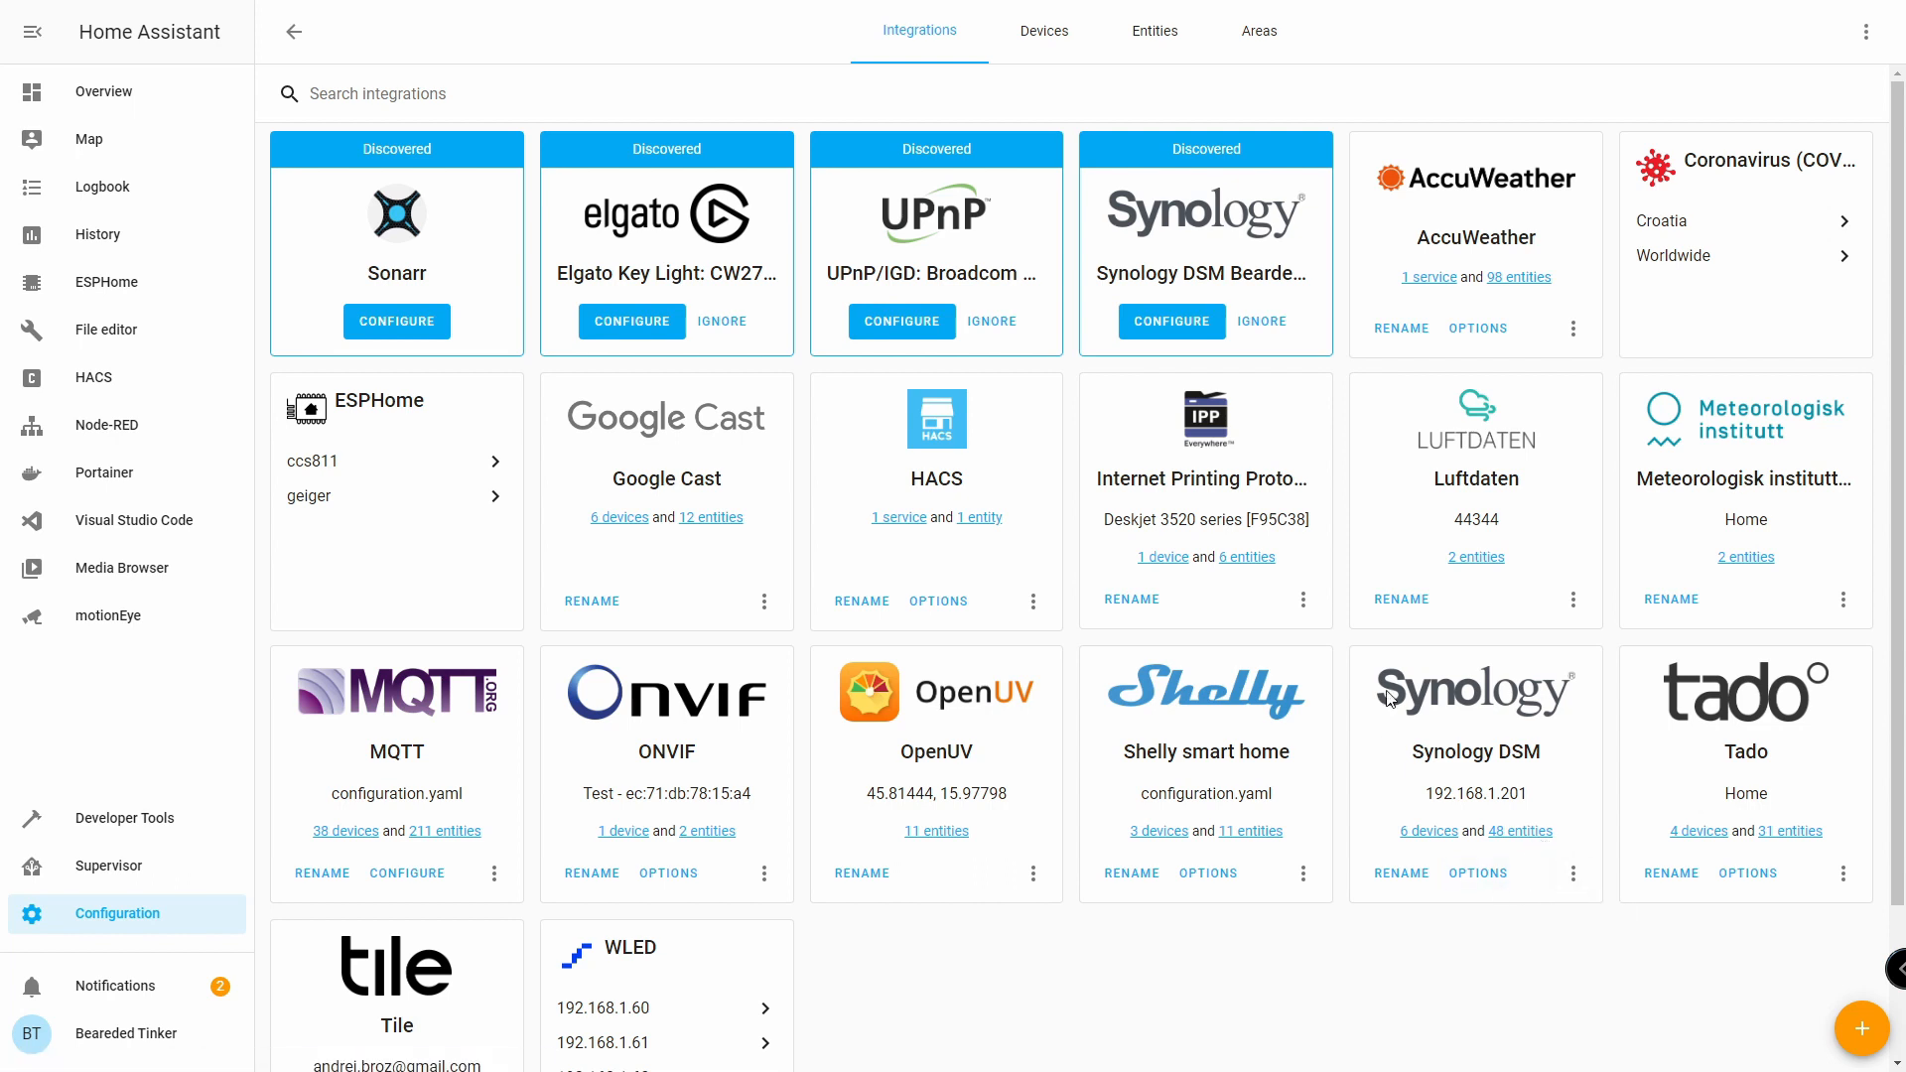
Save the Synology DSM system options with 15 minutes between scans and a 10-second timeout.
{"action": "left_click", "coordinate": [1574, 874]}
{"action": "left_click", "coordinate": [1478, 875]}
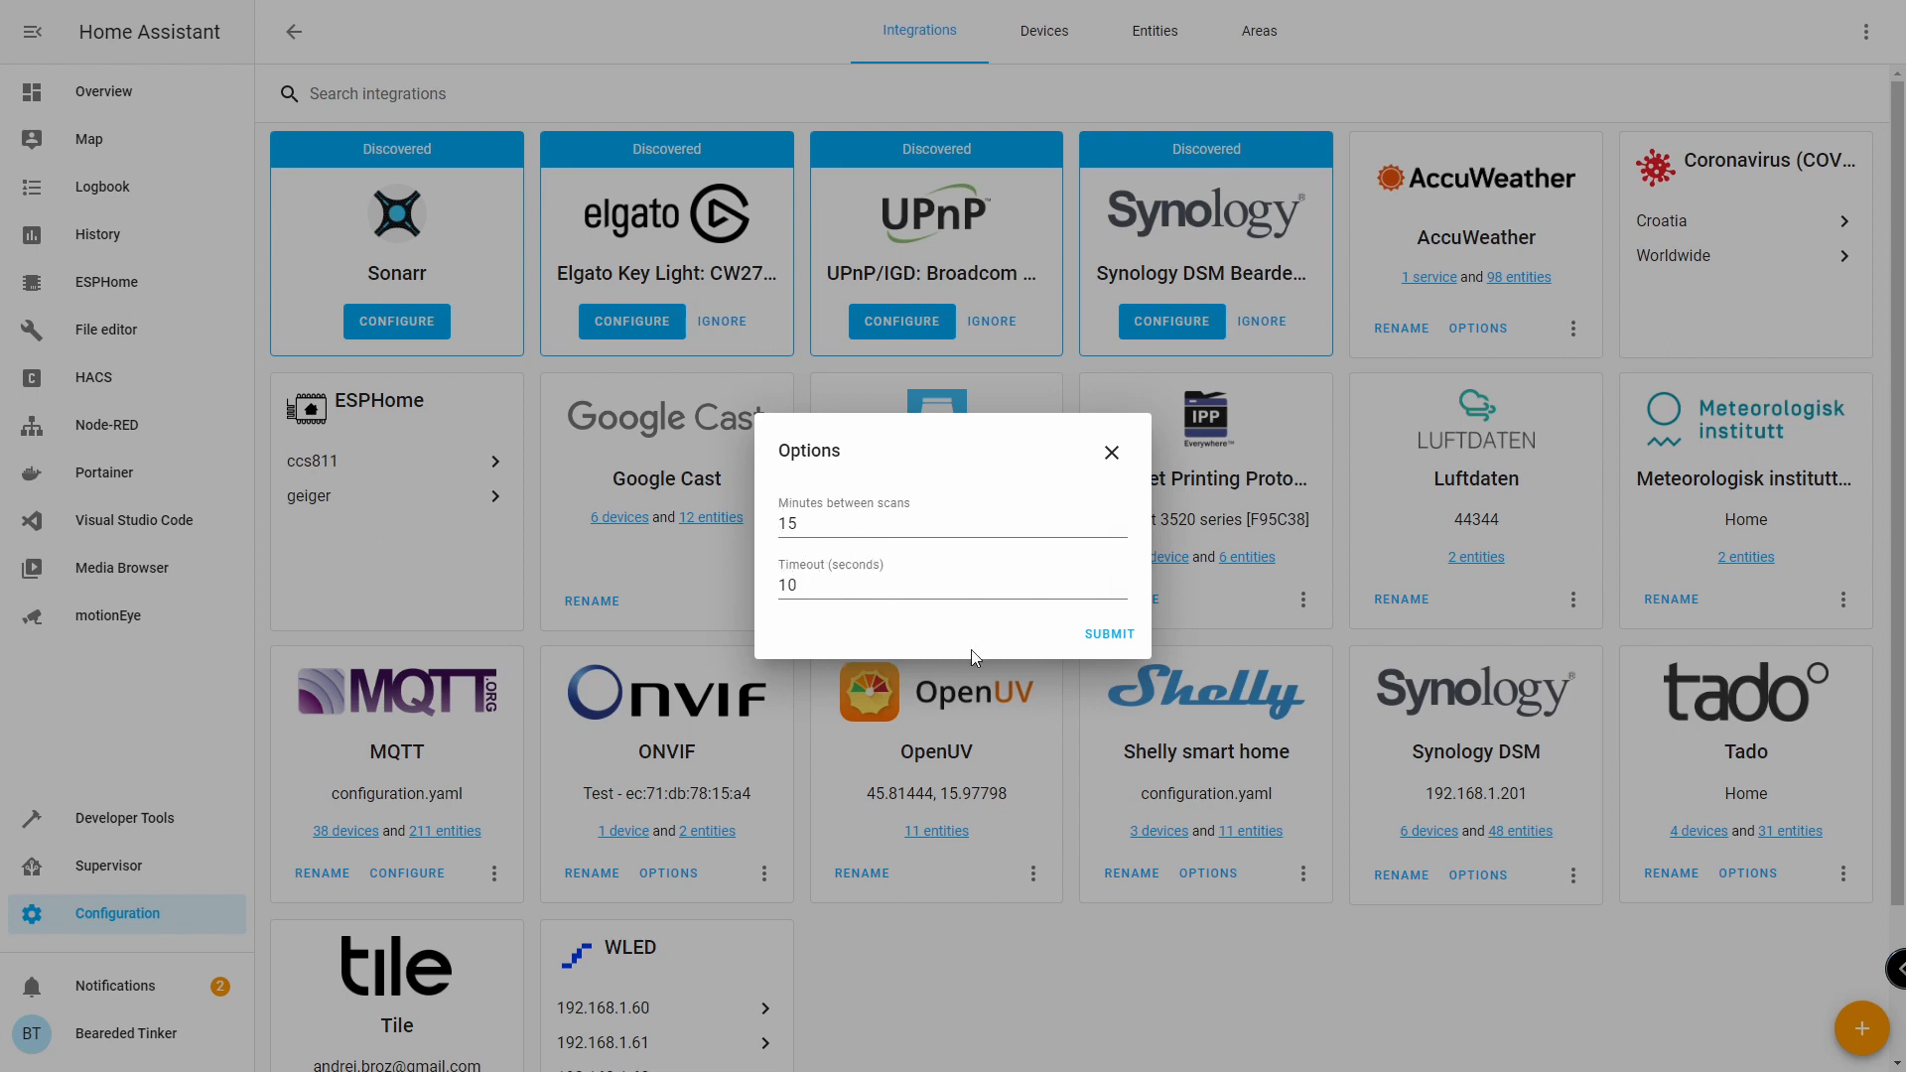
{"action": "left_click", "coordinate": [1114, 635]}
{"action": "left_click", "coordinate": [1104, 591]}
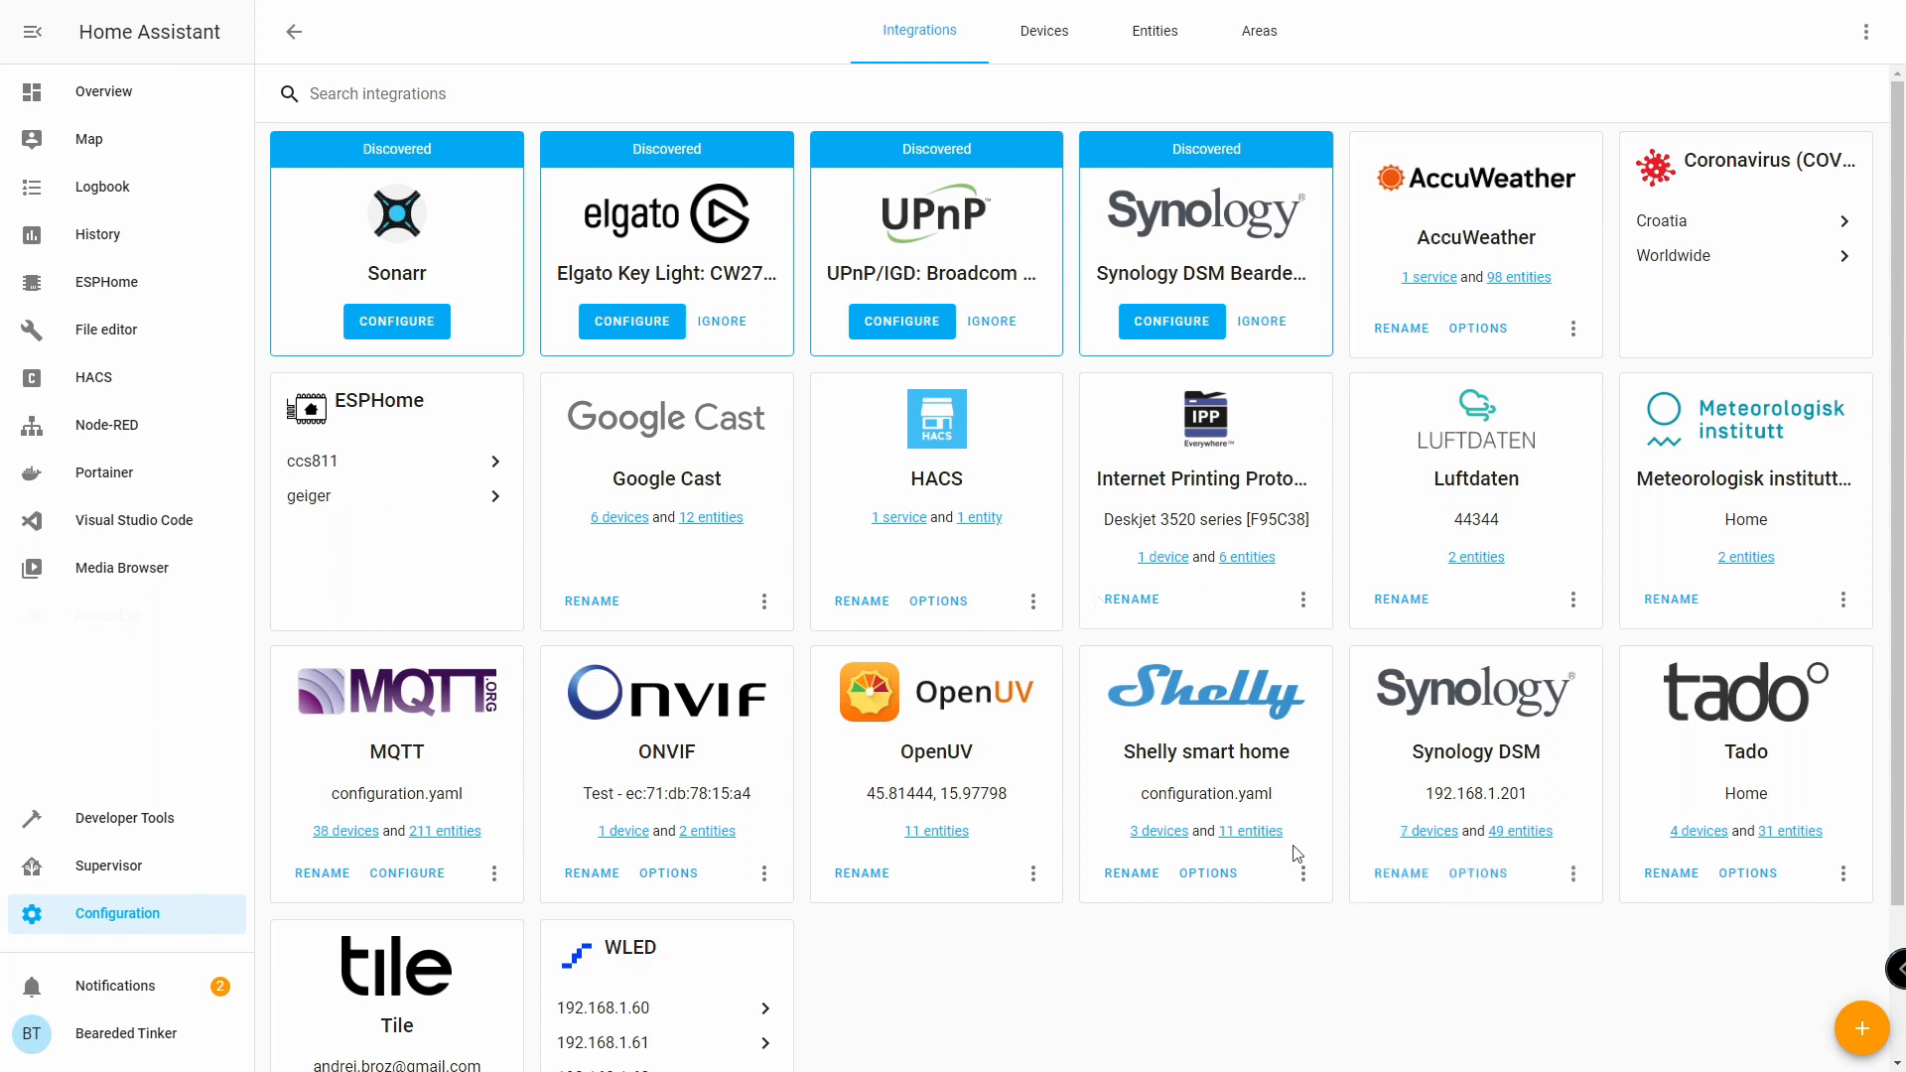
Browse the seven Synology DSM devices, inspect Surveillance Station, then return to the Overview dashboard.
{"action": "left_click", "coordinate": [1439, 832]}
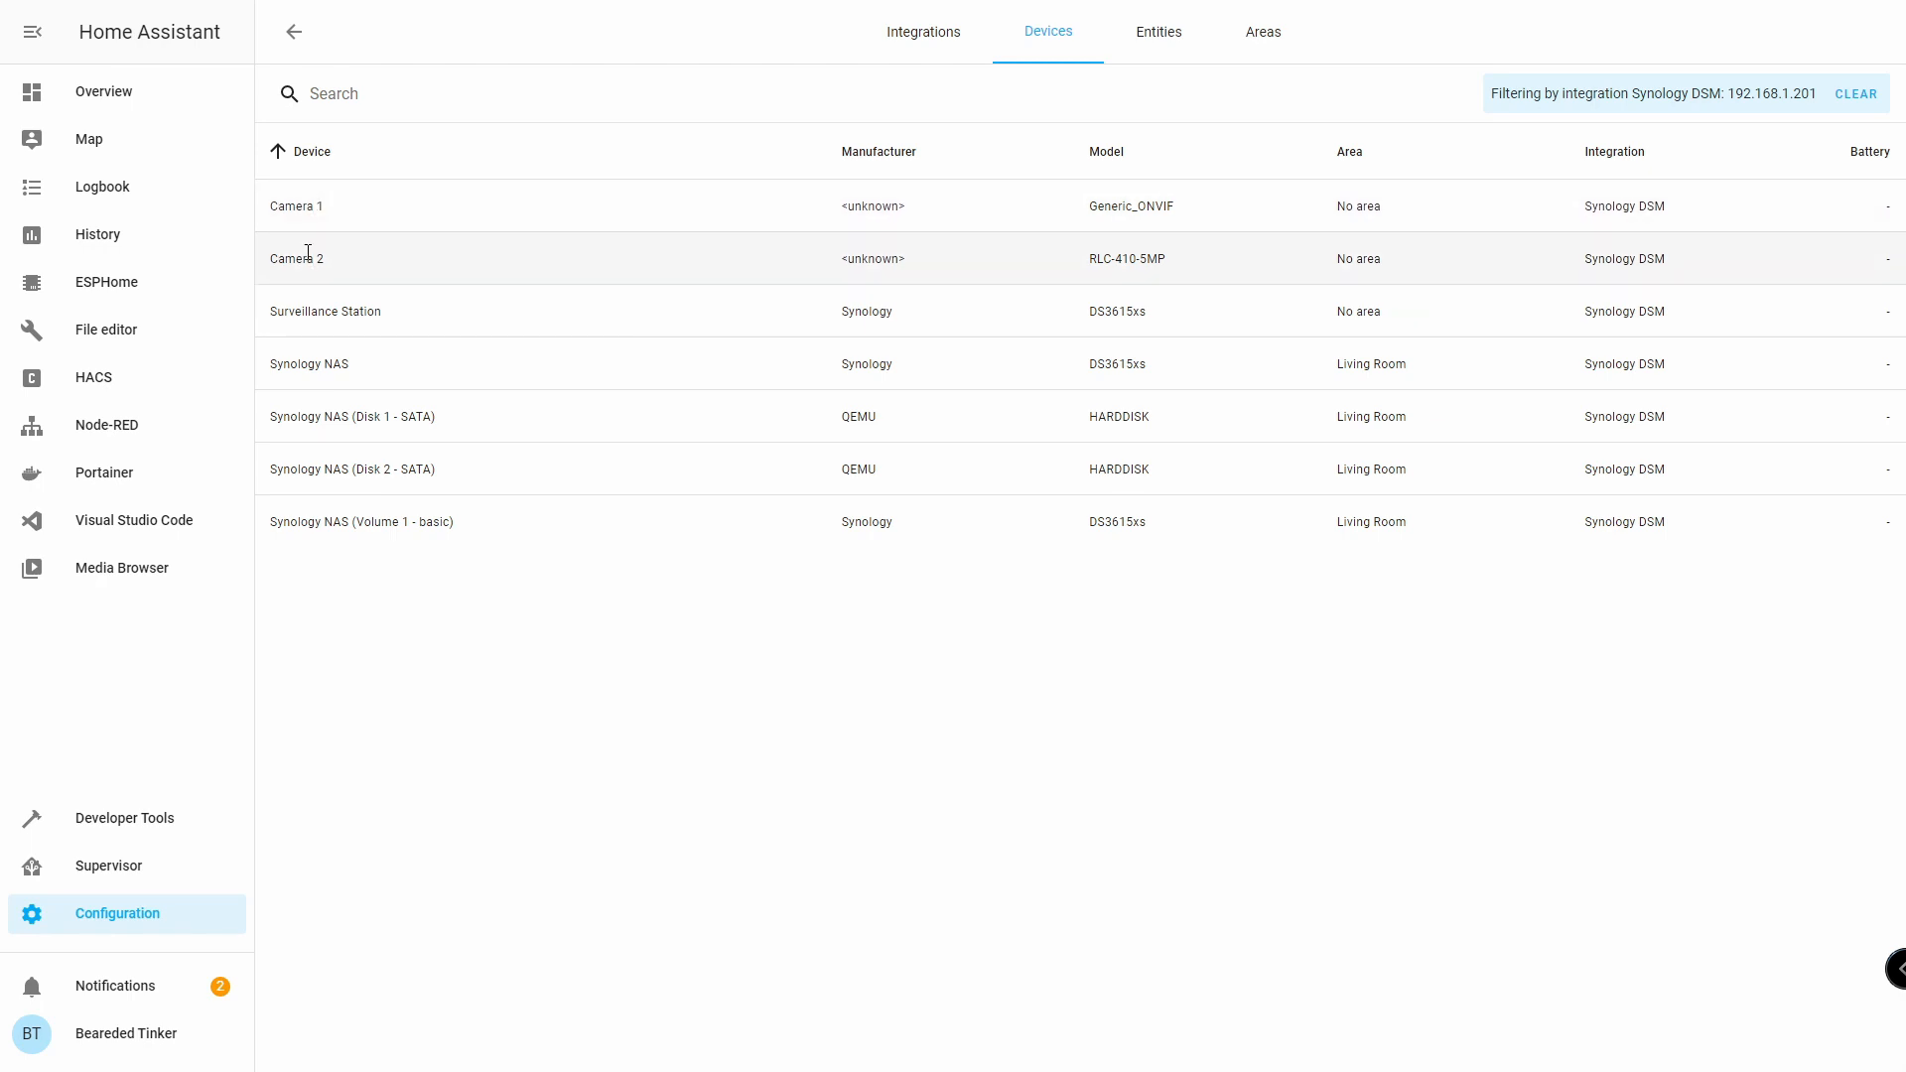
{"action": "left_click", "coordinate": [332, 310]}
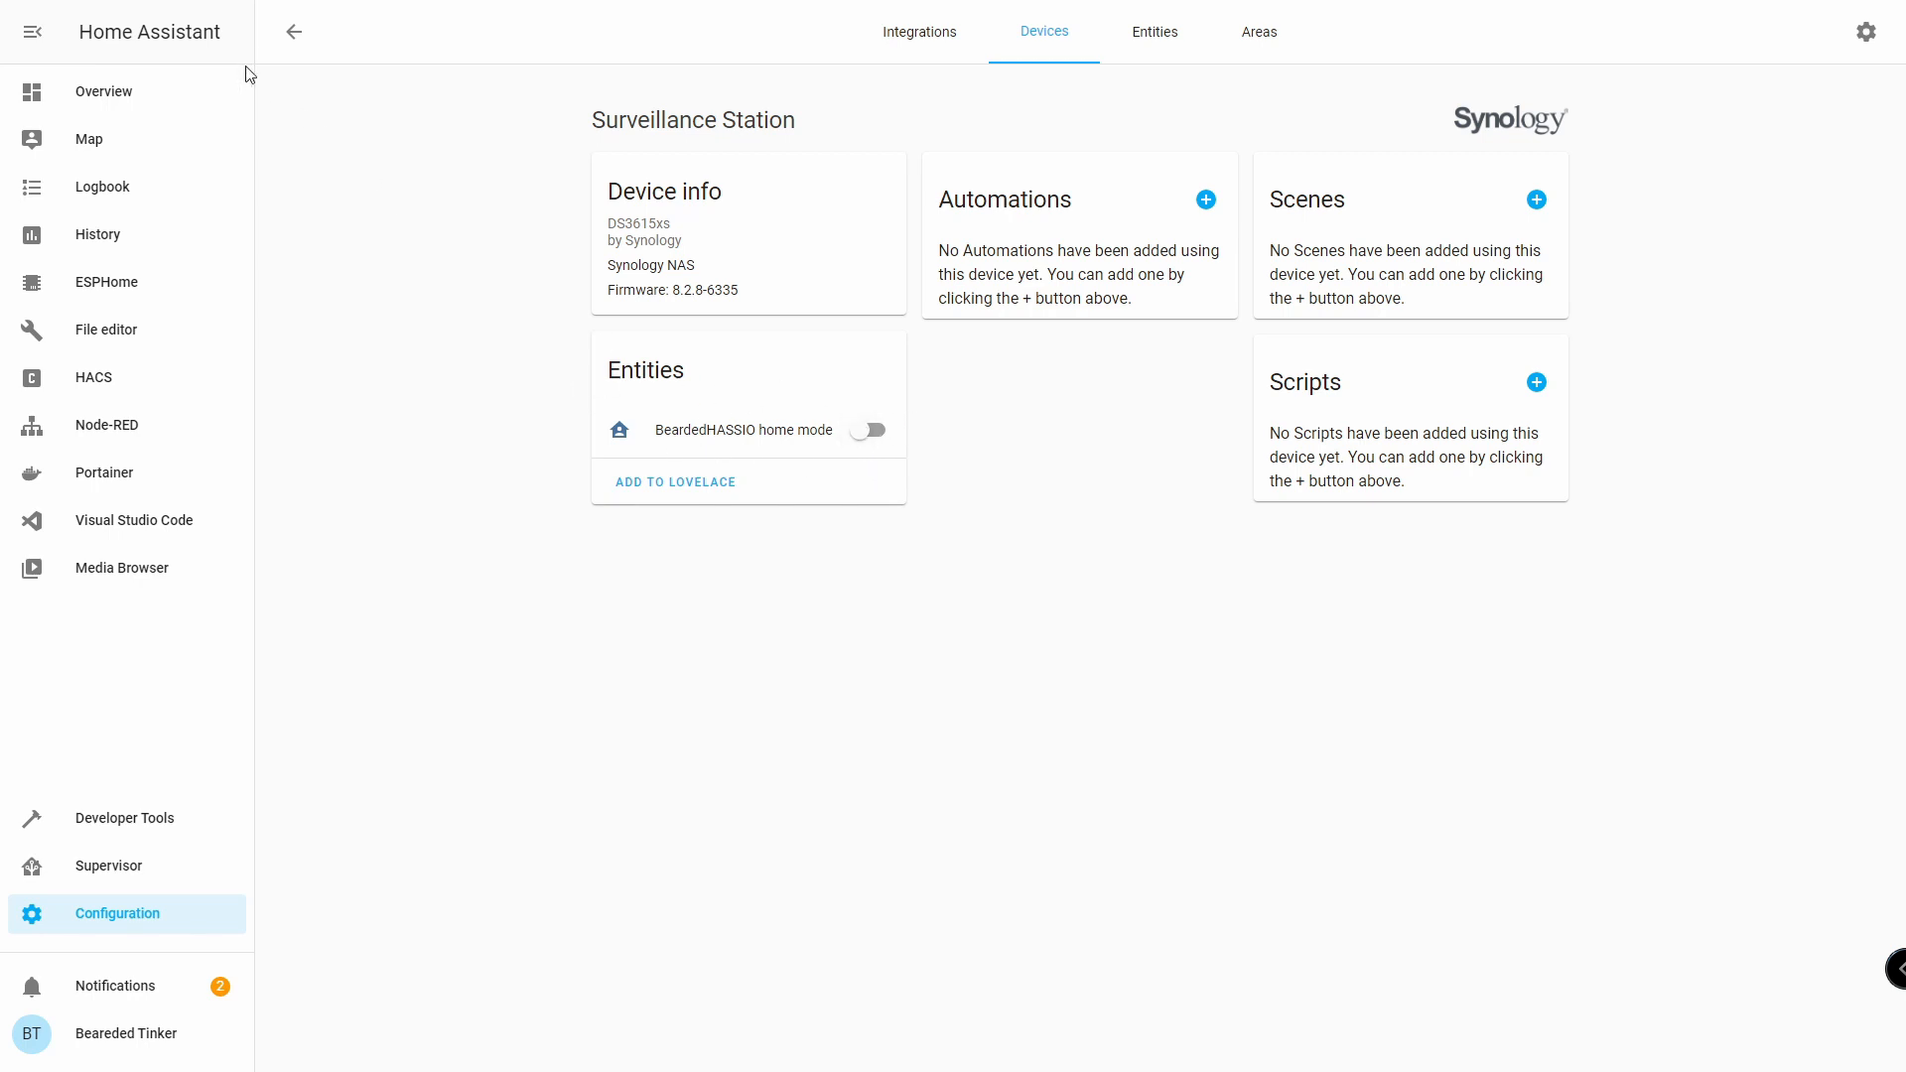
{"action": "left_click", "coordinate": [294, 34]}
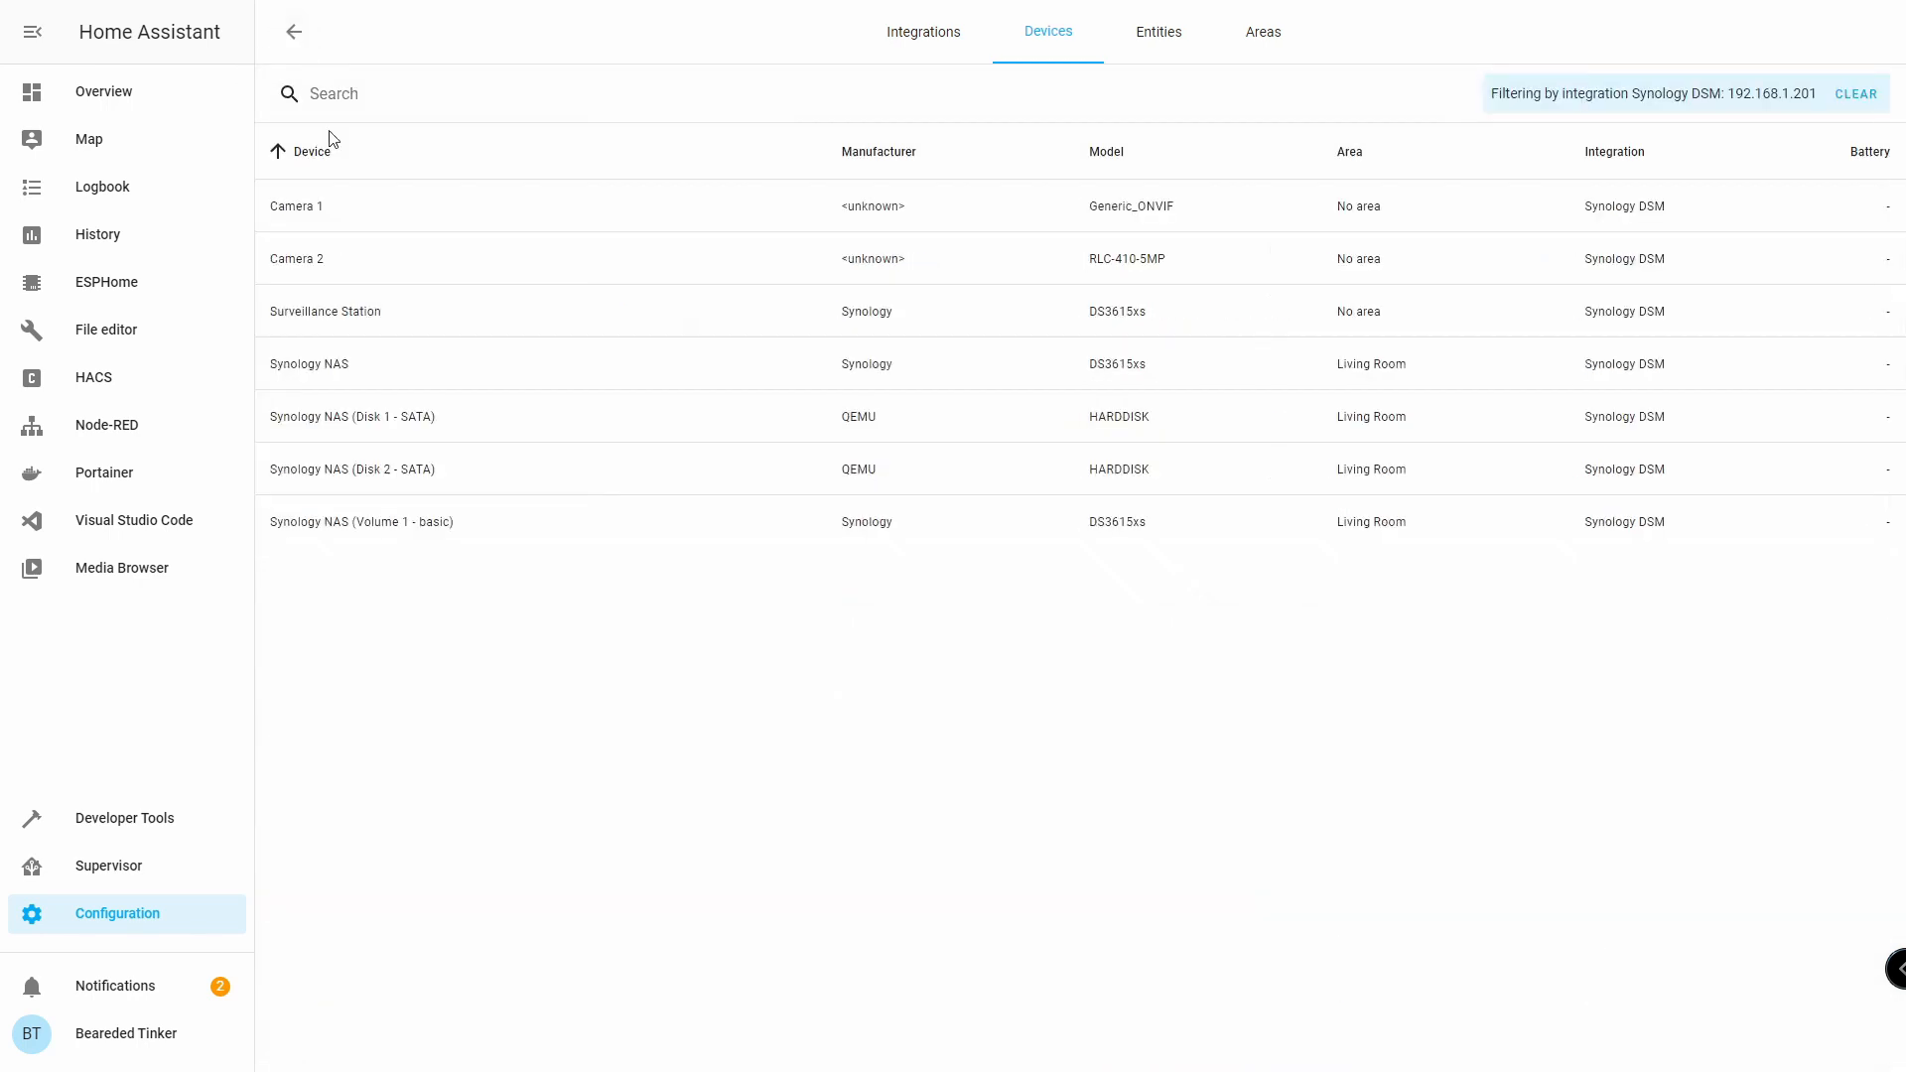
{"action": "left_click", "coordinate": [105, 94]}
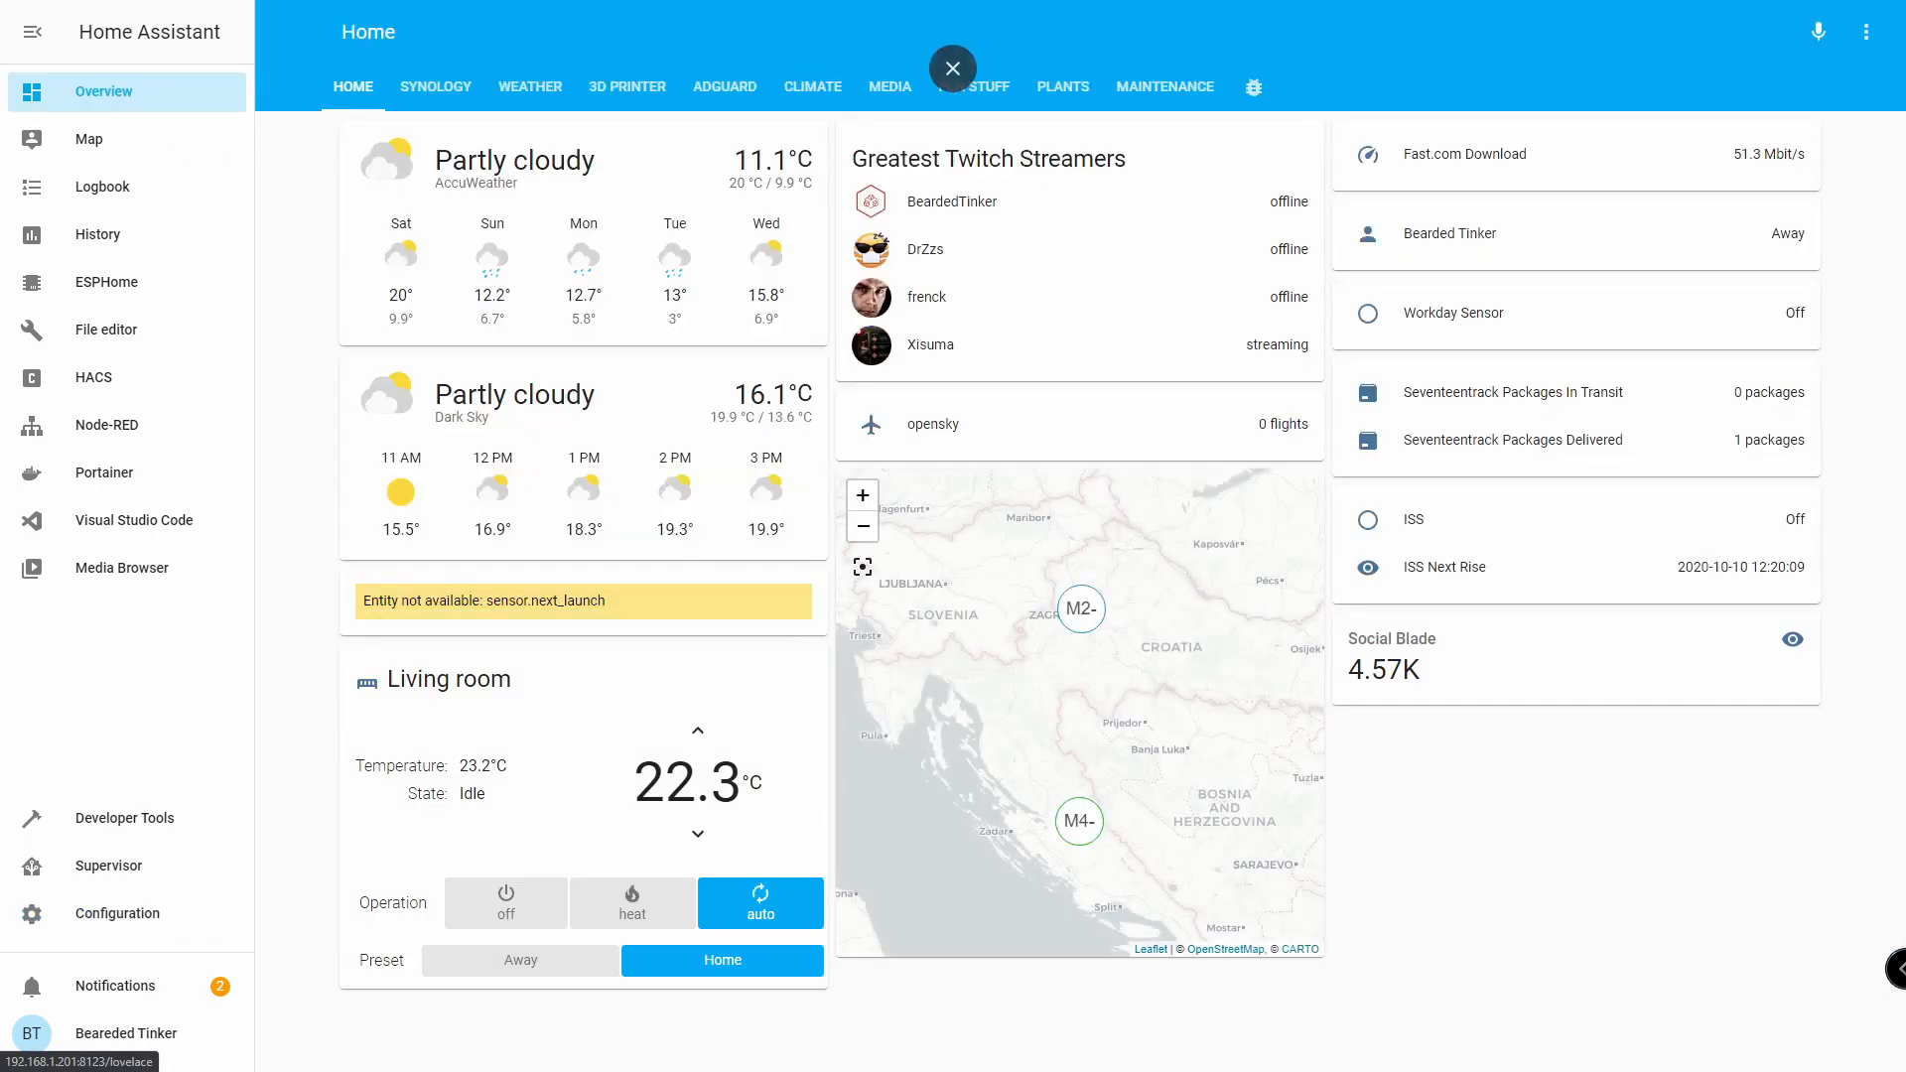
Edit the dashboard and add a new view titled 'Cameras'.
{"action": "left_click", "coordinate": [1867, 32]}
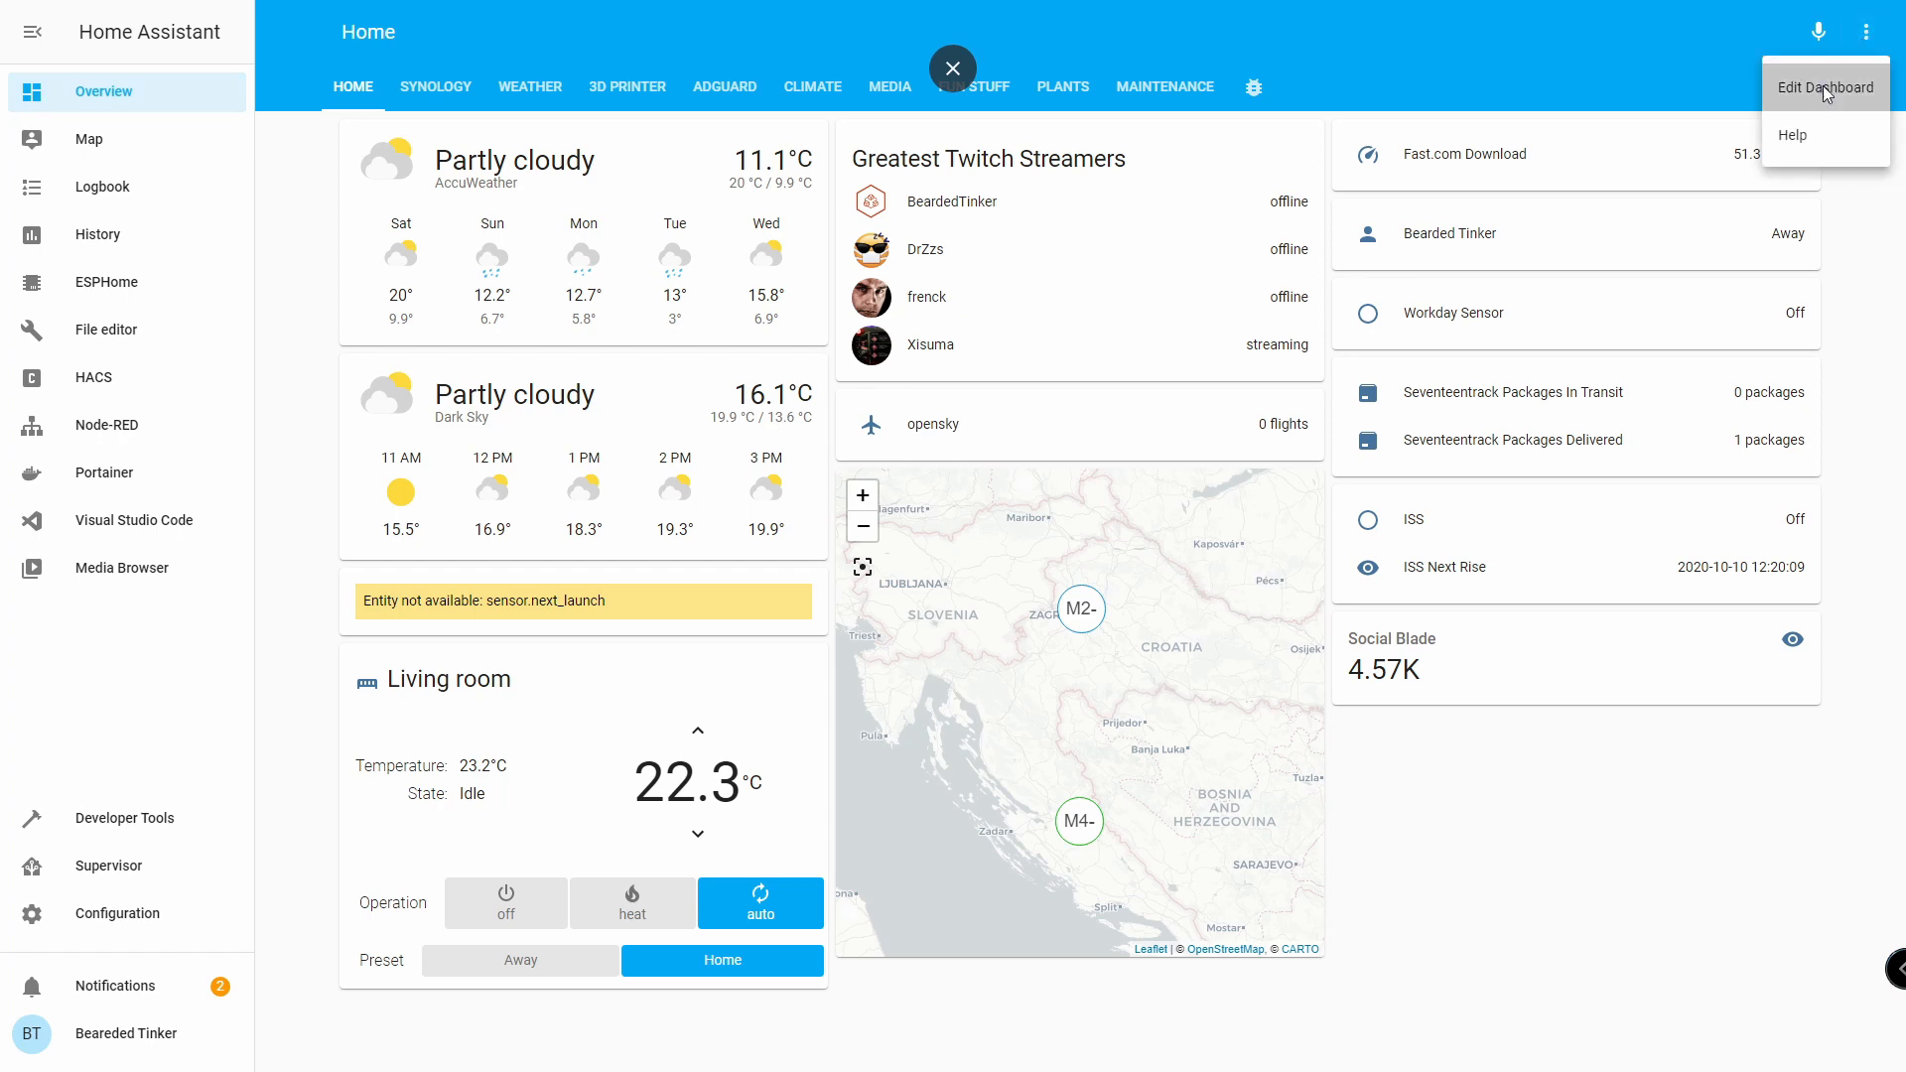
{"action": "left_click", "coordinate": [1825, 89]}
{"action": "left_click", "coordinate": [1444, 87]}
{"action": "left_click", "coordinate": [864, 429]}
{"action": "type", "text": "Cameras"}
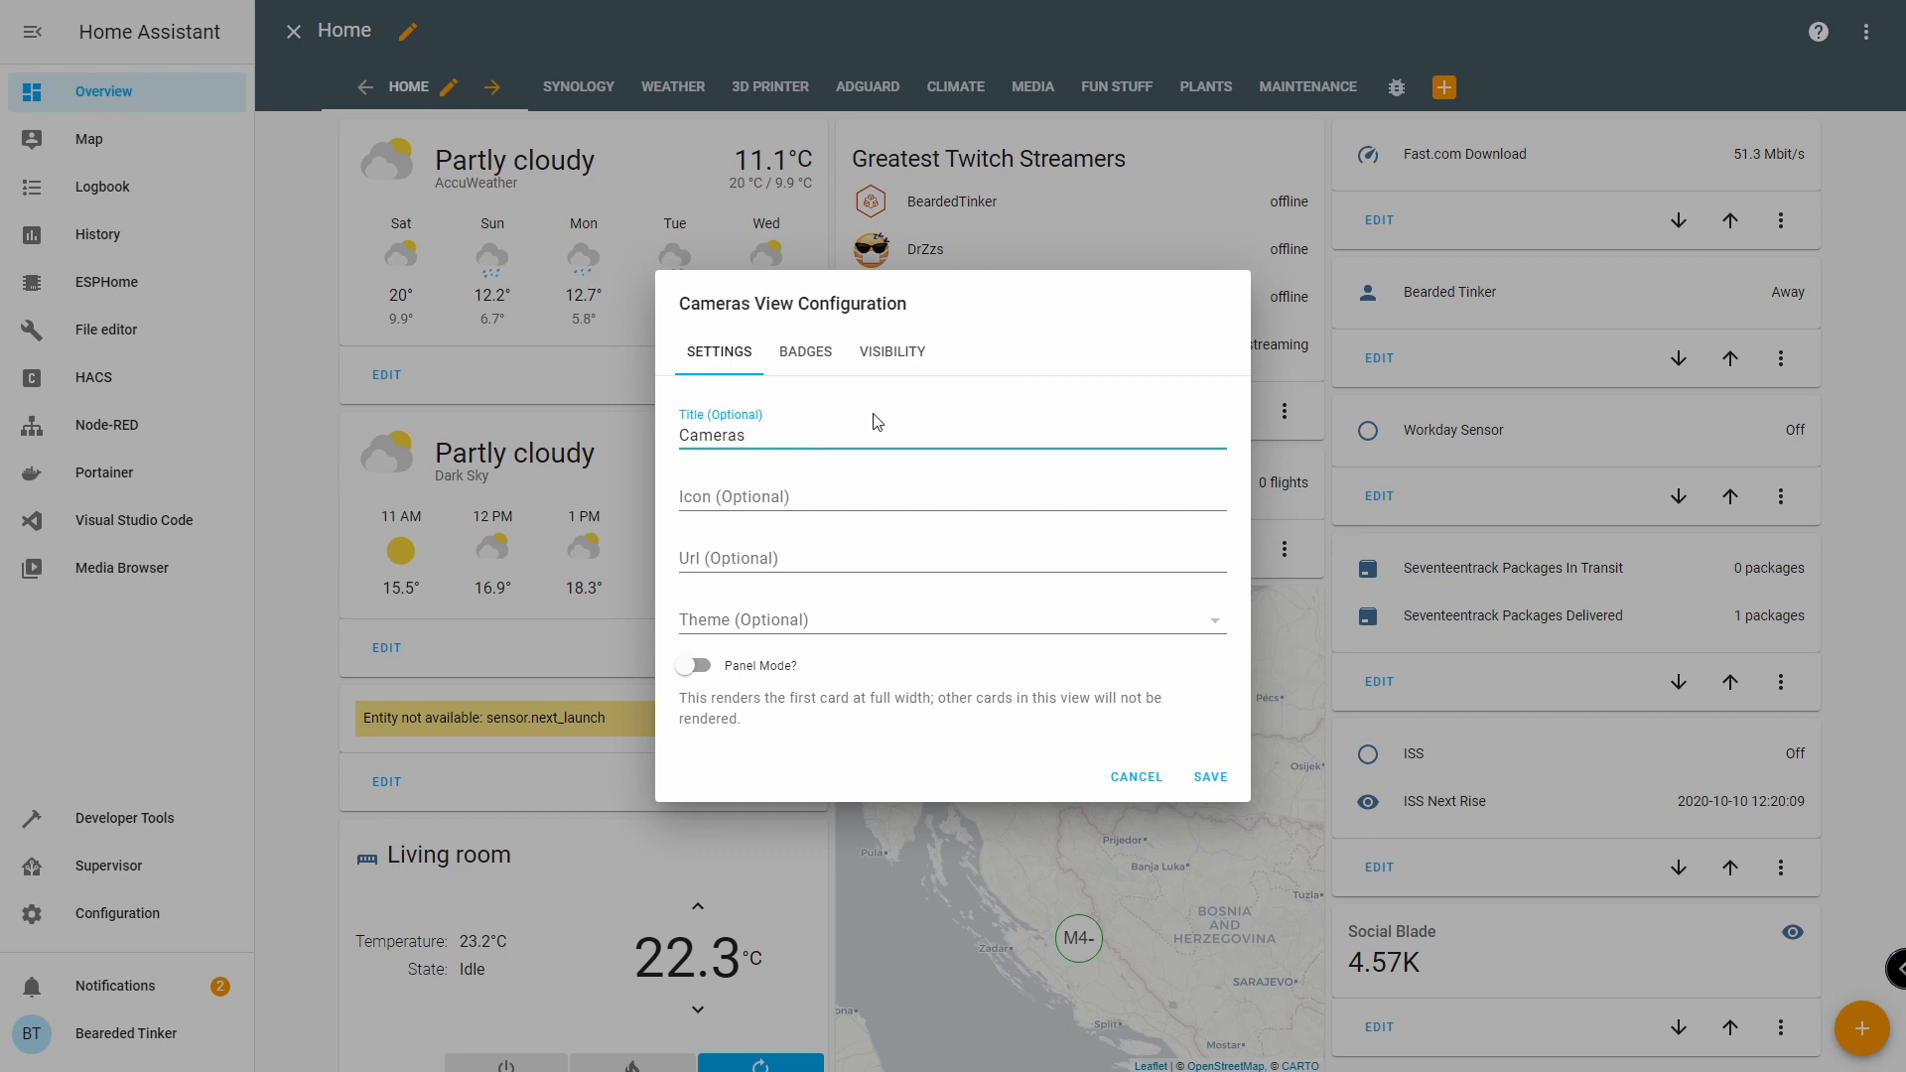
{"action": "left_click", "coordinate": [1210, 776]}
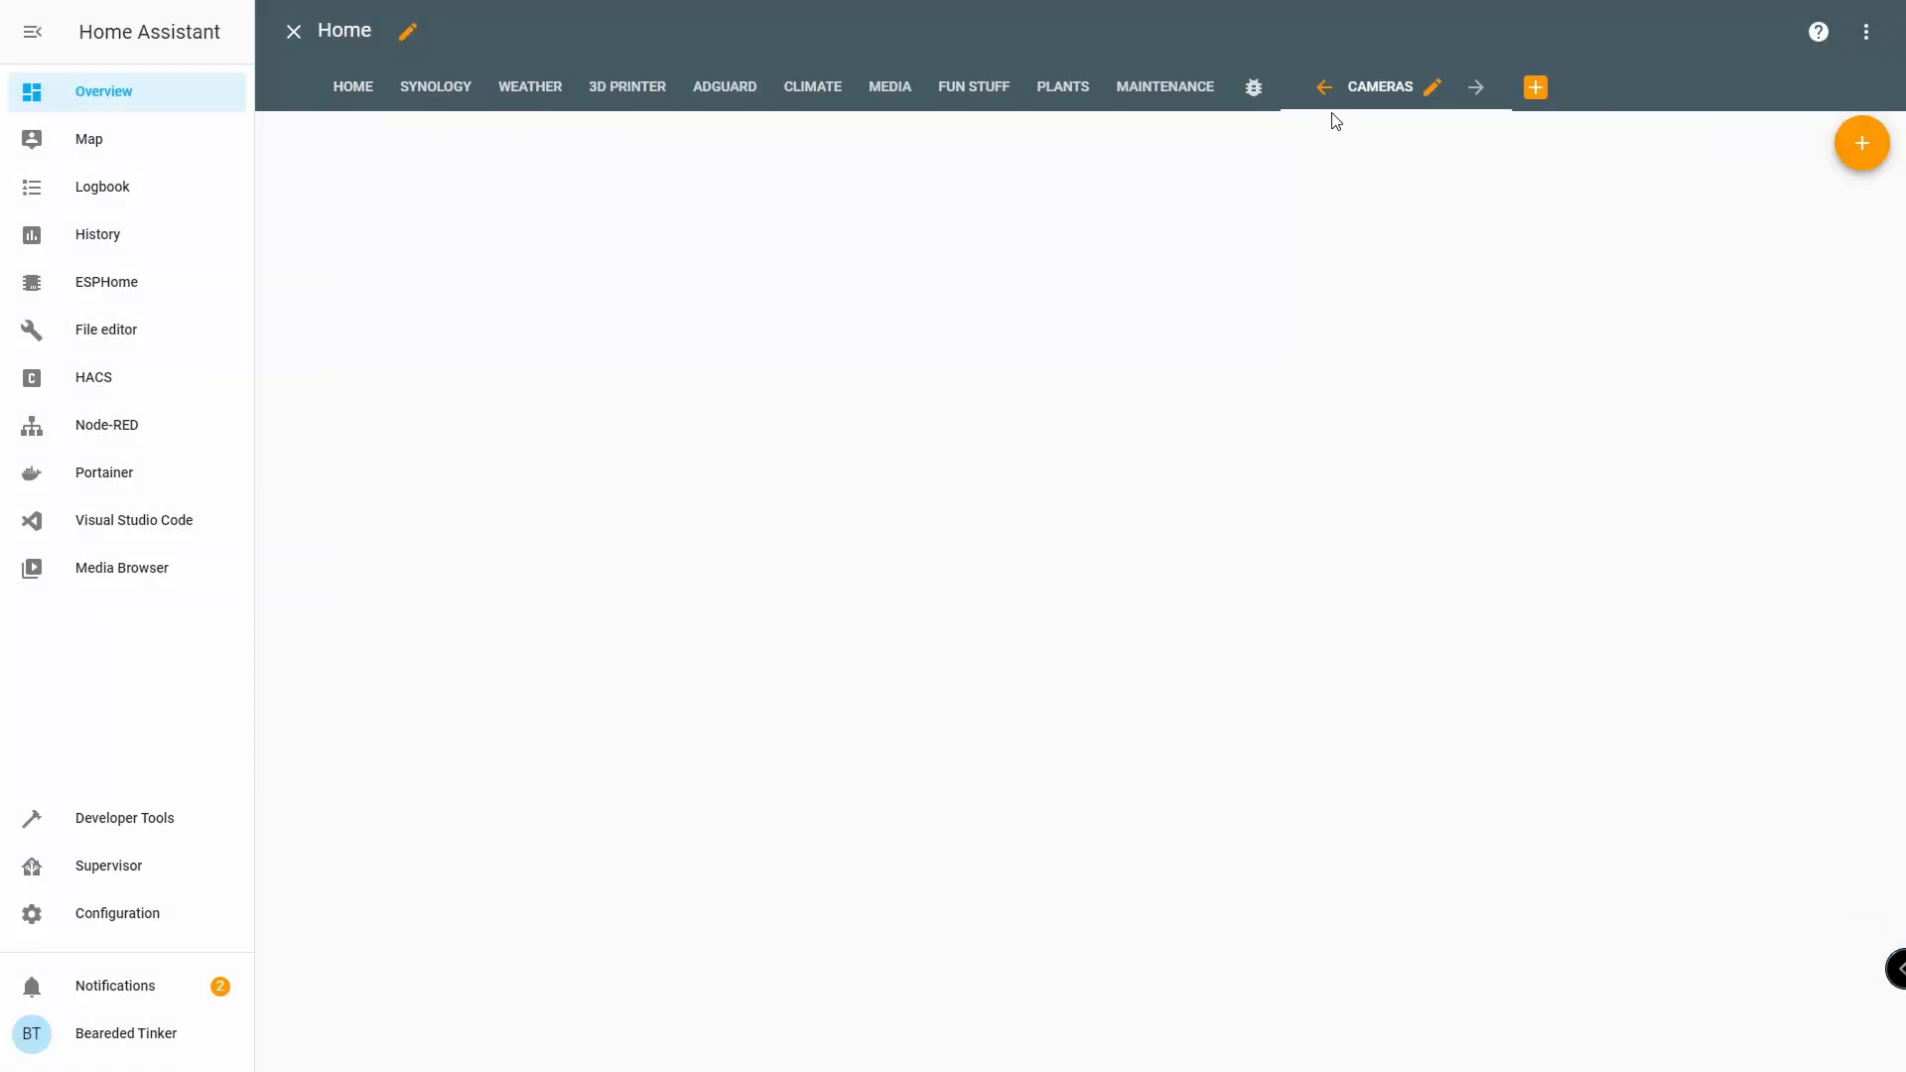
Add a Picture Entity card using camera.beardedhassio_camera_1 as both entity and camera entity.
{"action": "left_click", "coordinate": [1862, 145]}
{"action": "scroll", "coordinate": [715, 549], "scroll_direction": "down", "scroll_amount": 12}
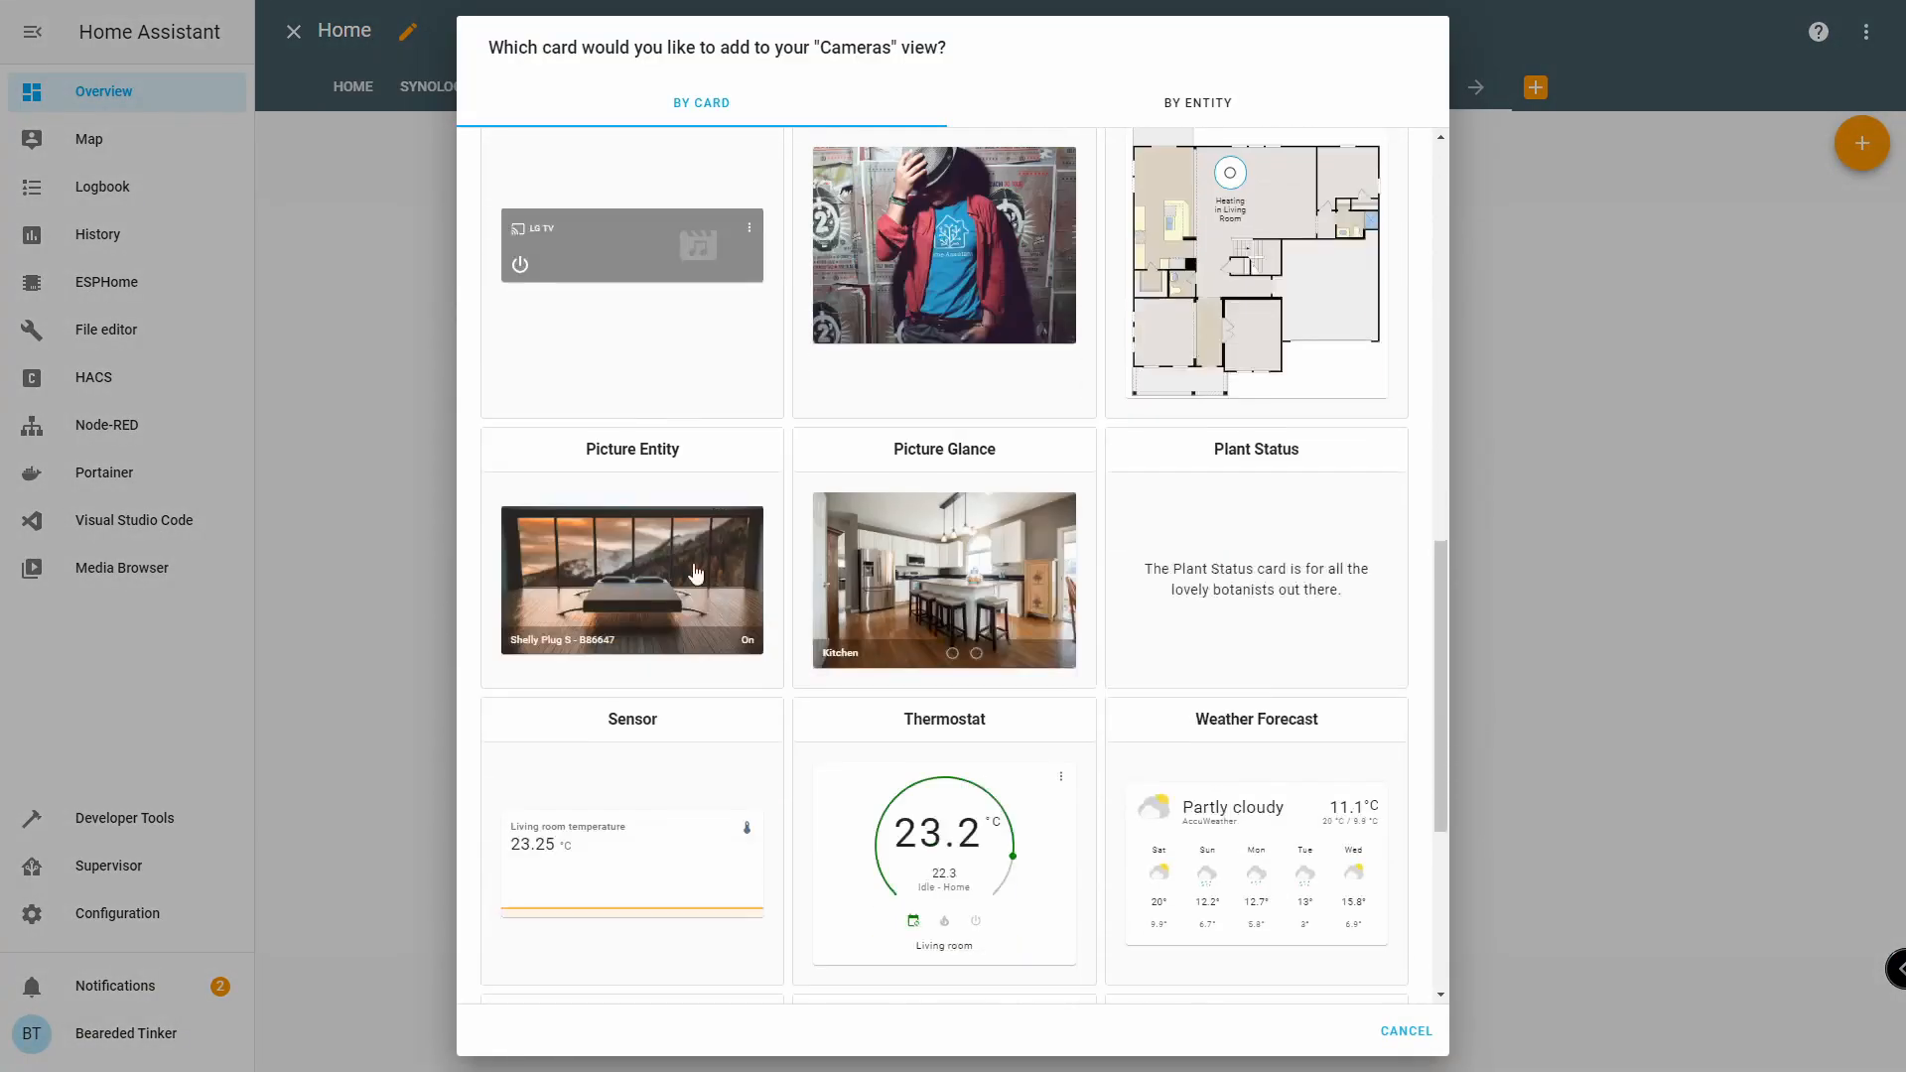
{"action": "left_click", "coordinate": [648, 583]}
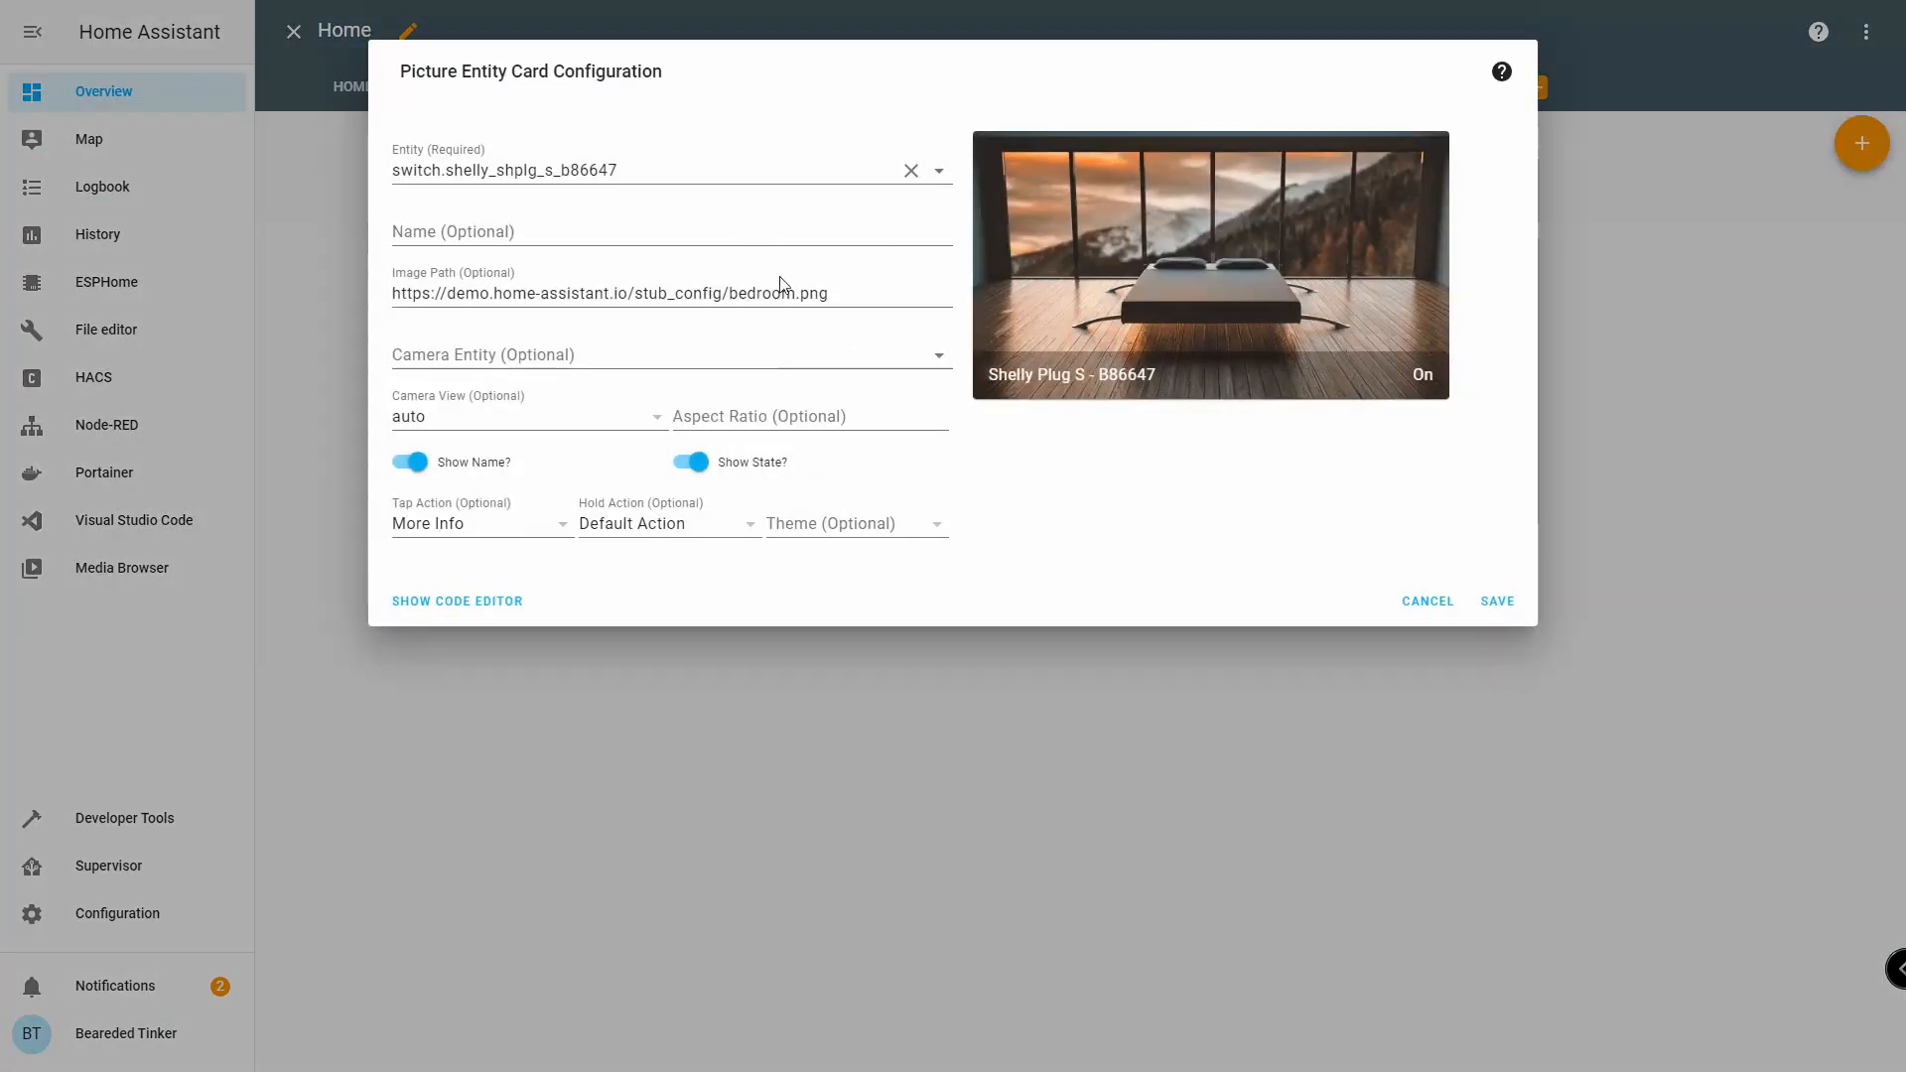
{"action": "left_click", "coordinate": [842, 164]}
{"action": "type", "text": "came"}
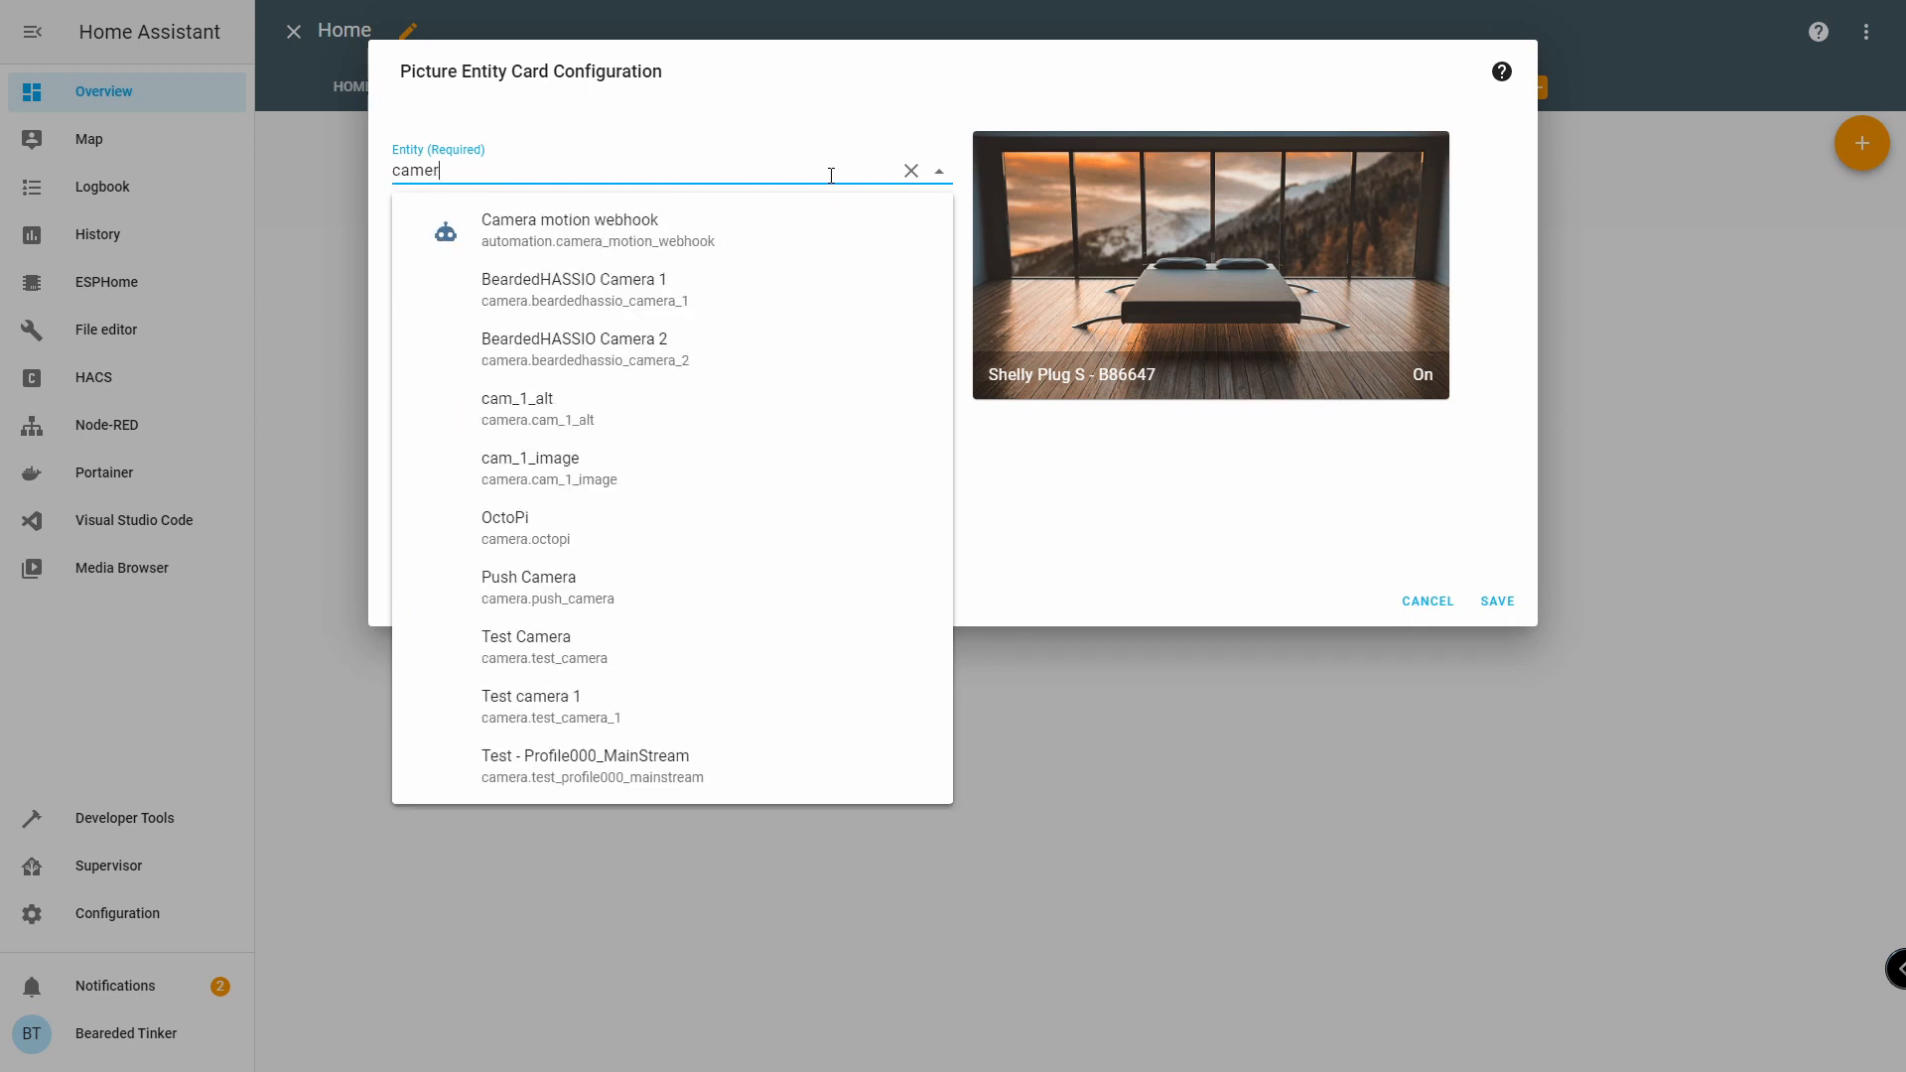
{"action": "type", "text": "r"}
{"action": "left_click", "coordinate": [596, 288]}
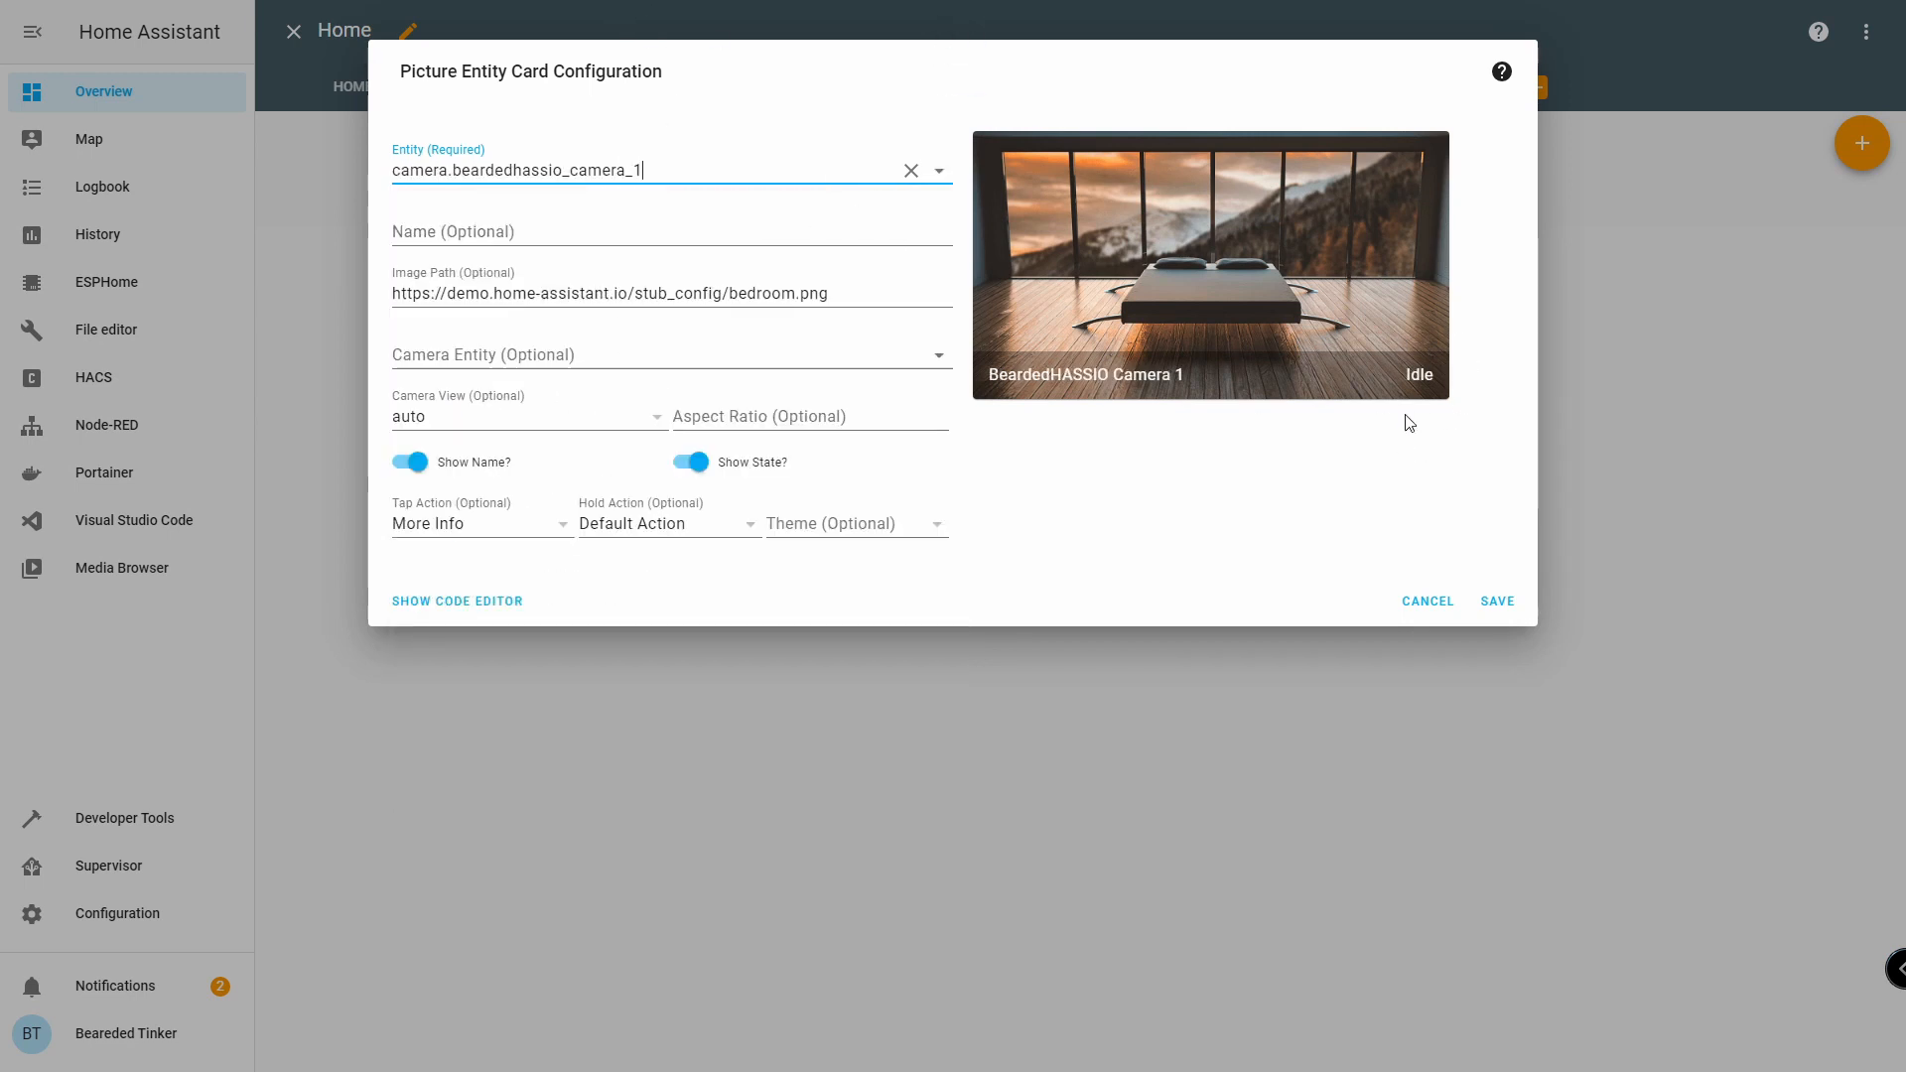
{"action": "left_click", "coordinate": [778, 354]}
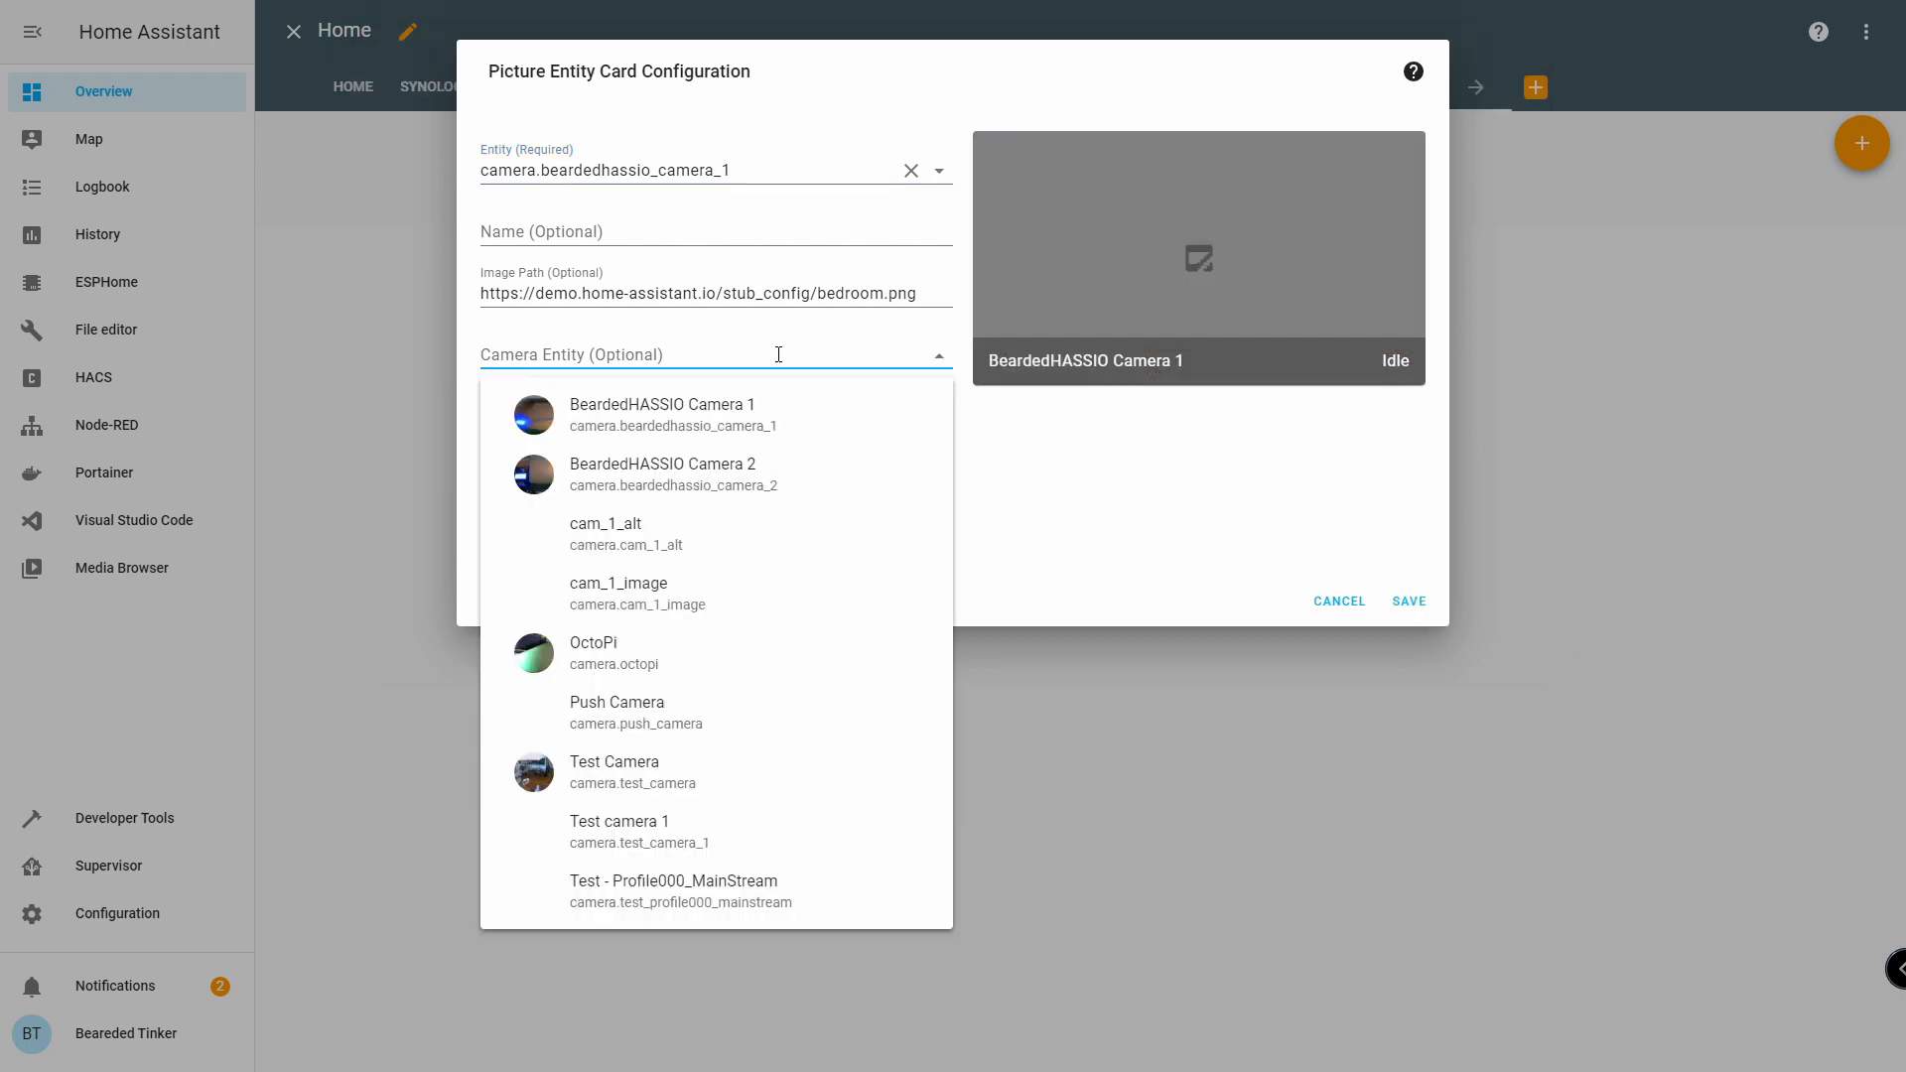
{"action": "type", "text": "camer"}
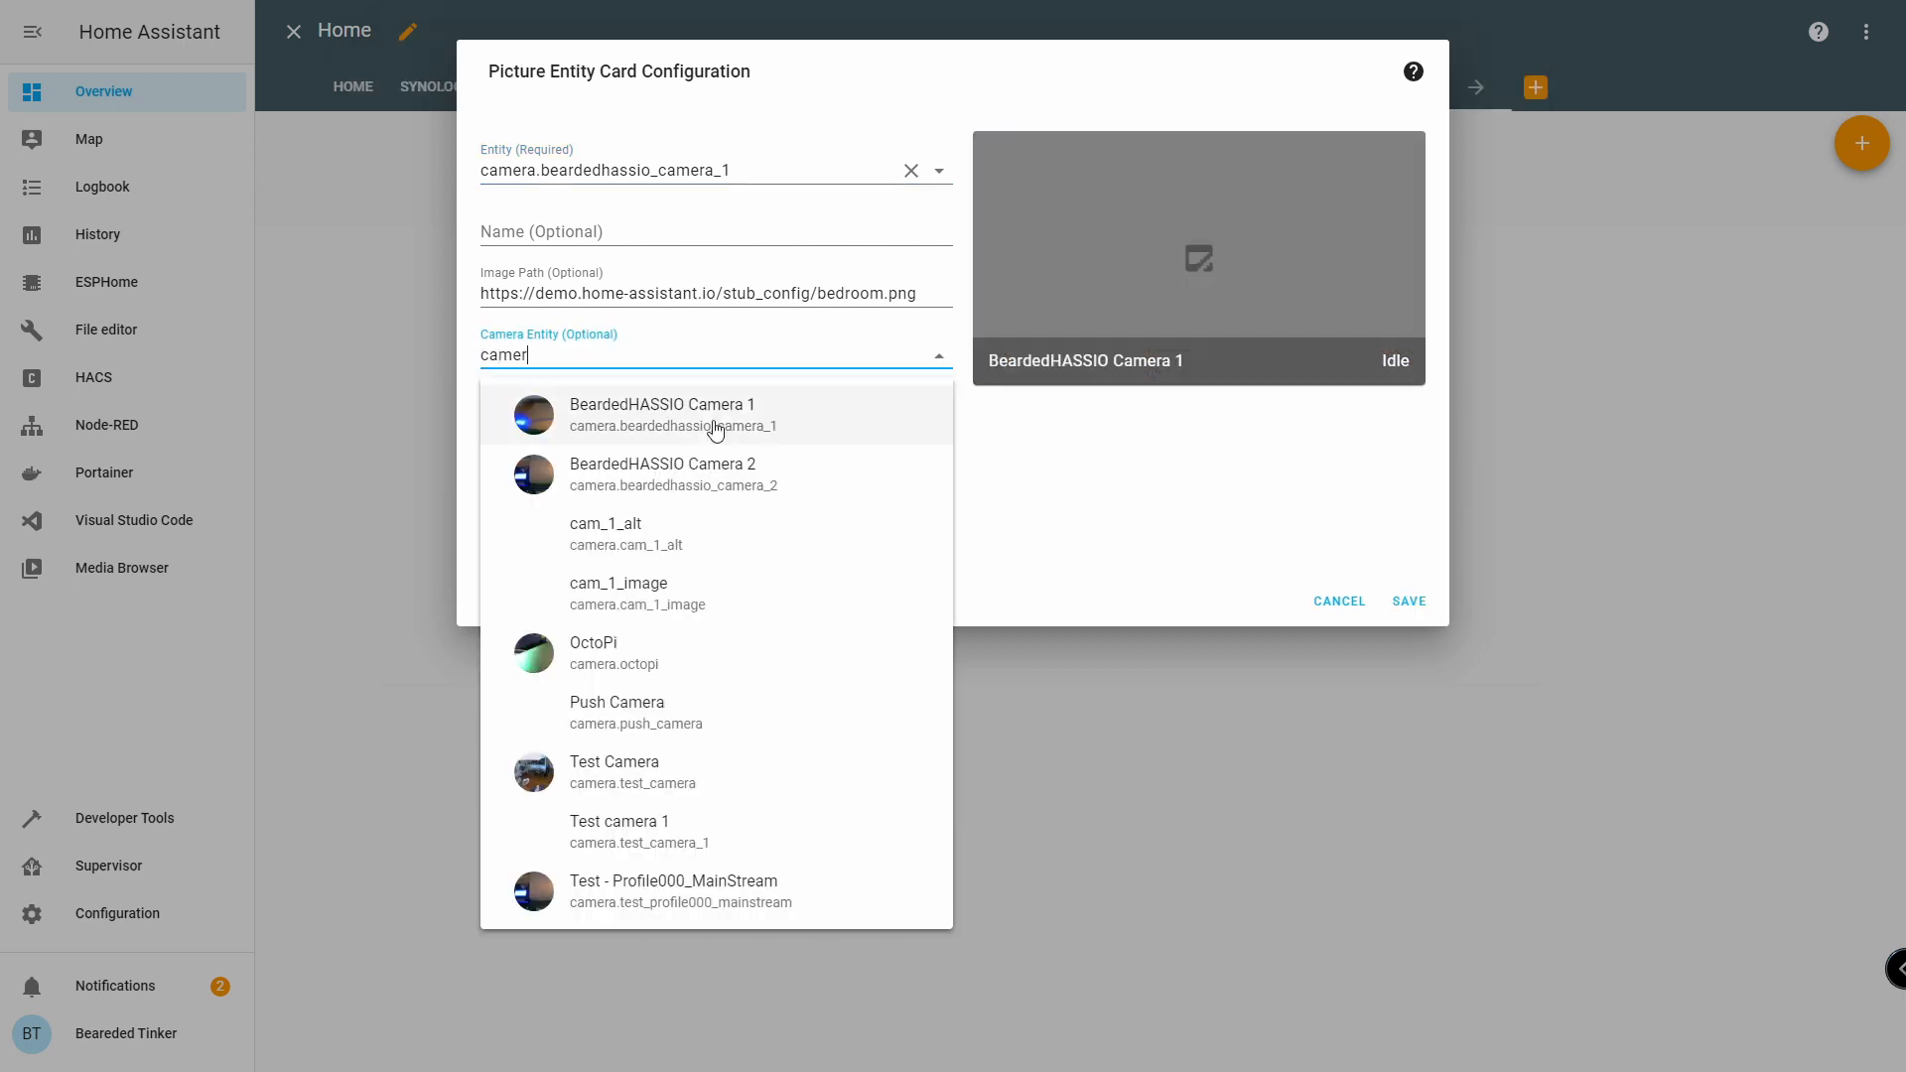
{"action": "left_click", "coordinate": [717, 423]}
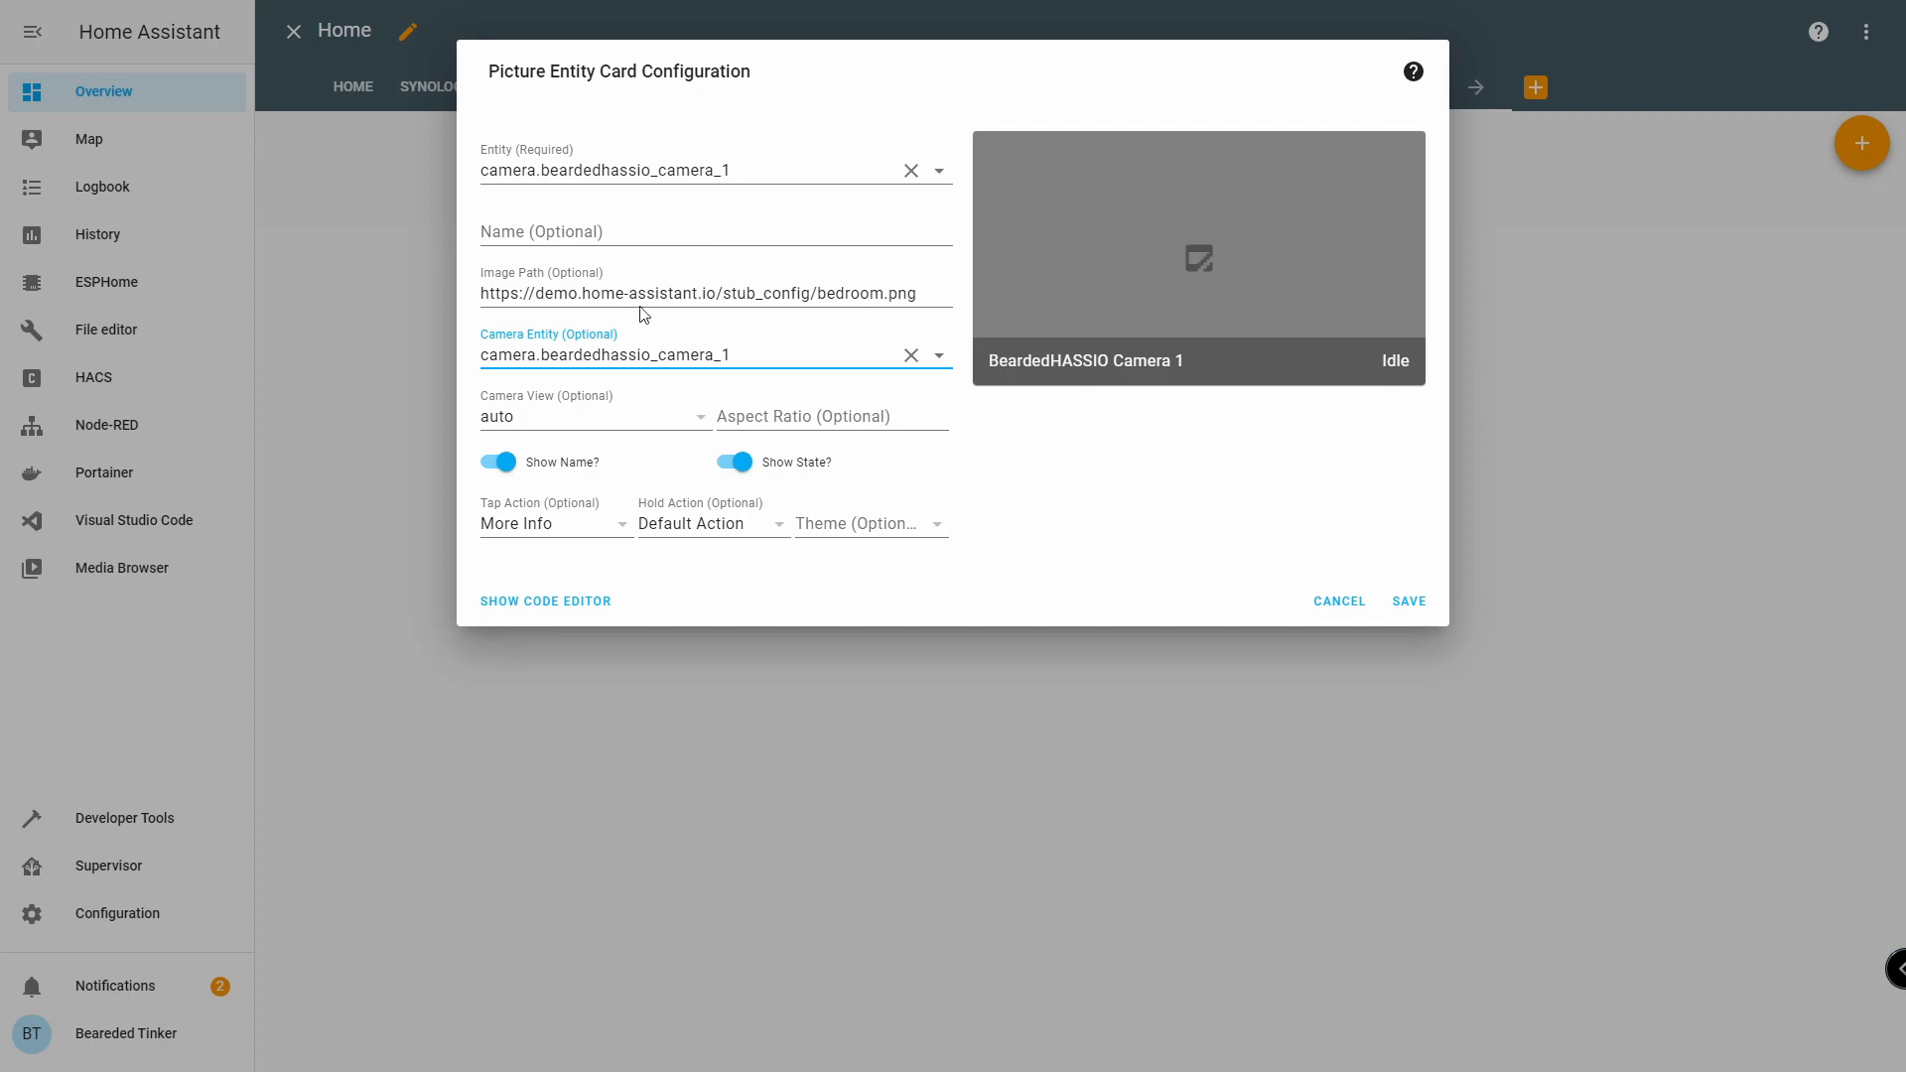
{"action": "left_click", "coordinate": [1434, 607]}
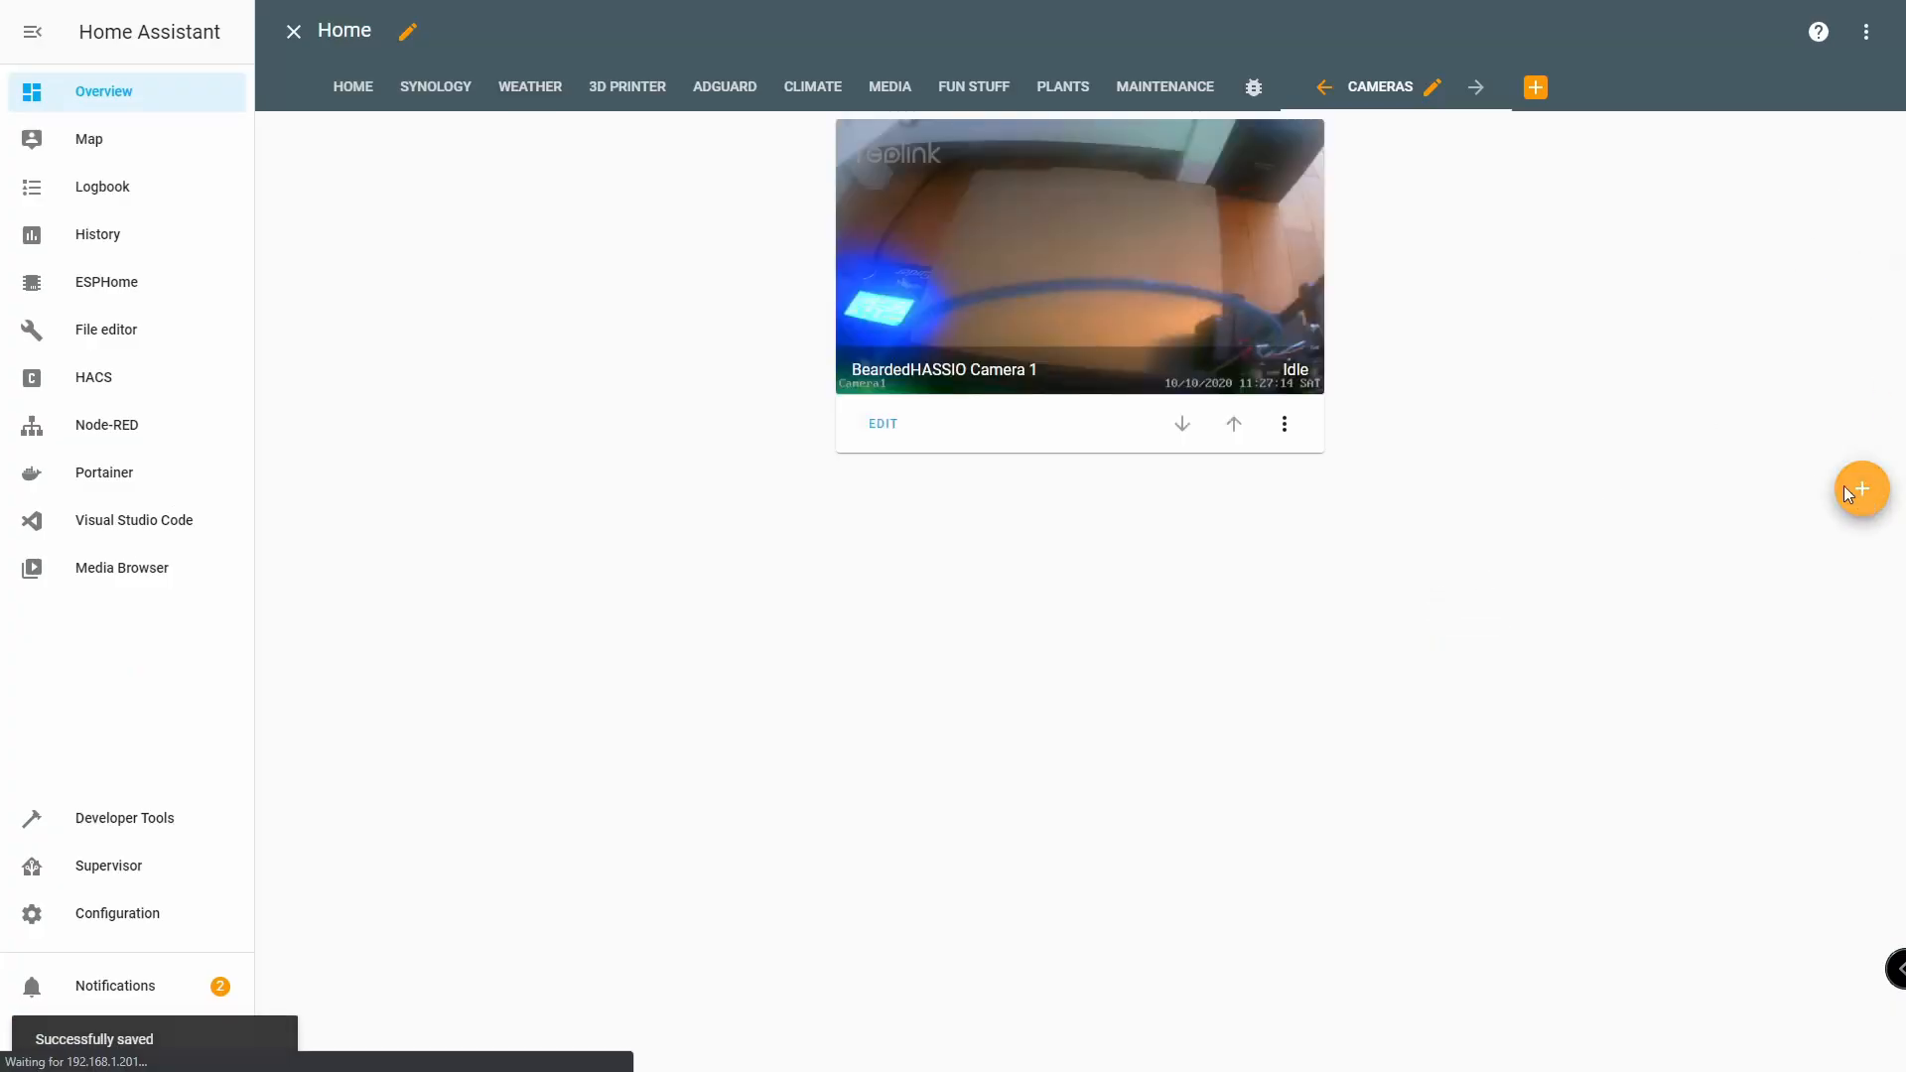
{"action": "left_click", "coordinate": [1862, 486]}
Save a Picture Entity card with camera.beardedhassio_camera_2 as both entity and camera entity.
{"action": "scroll", "coordinate": [638, 800], "scroll_direction": "down", "scroll_amount": 7}
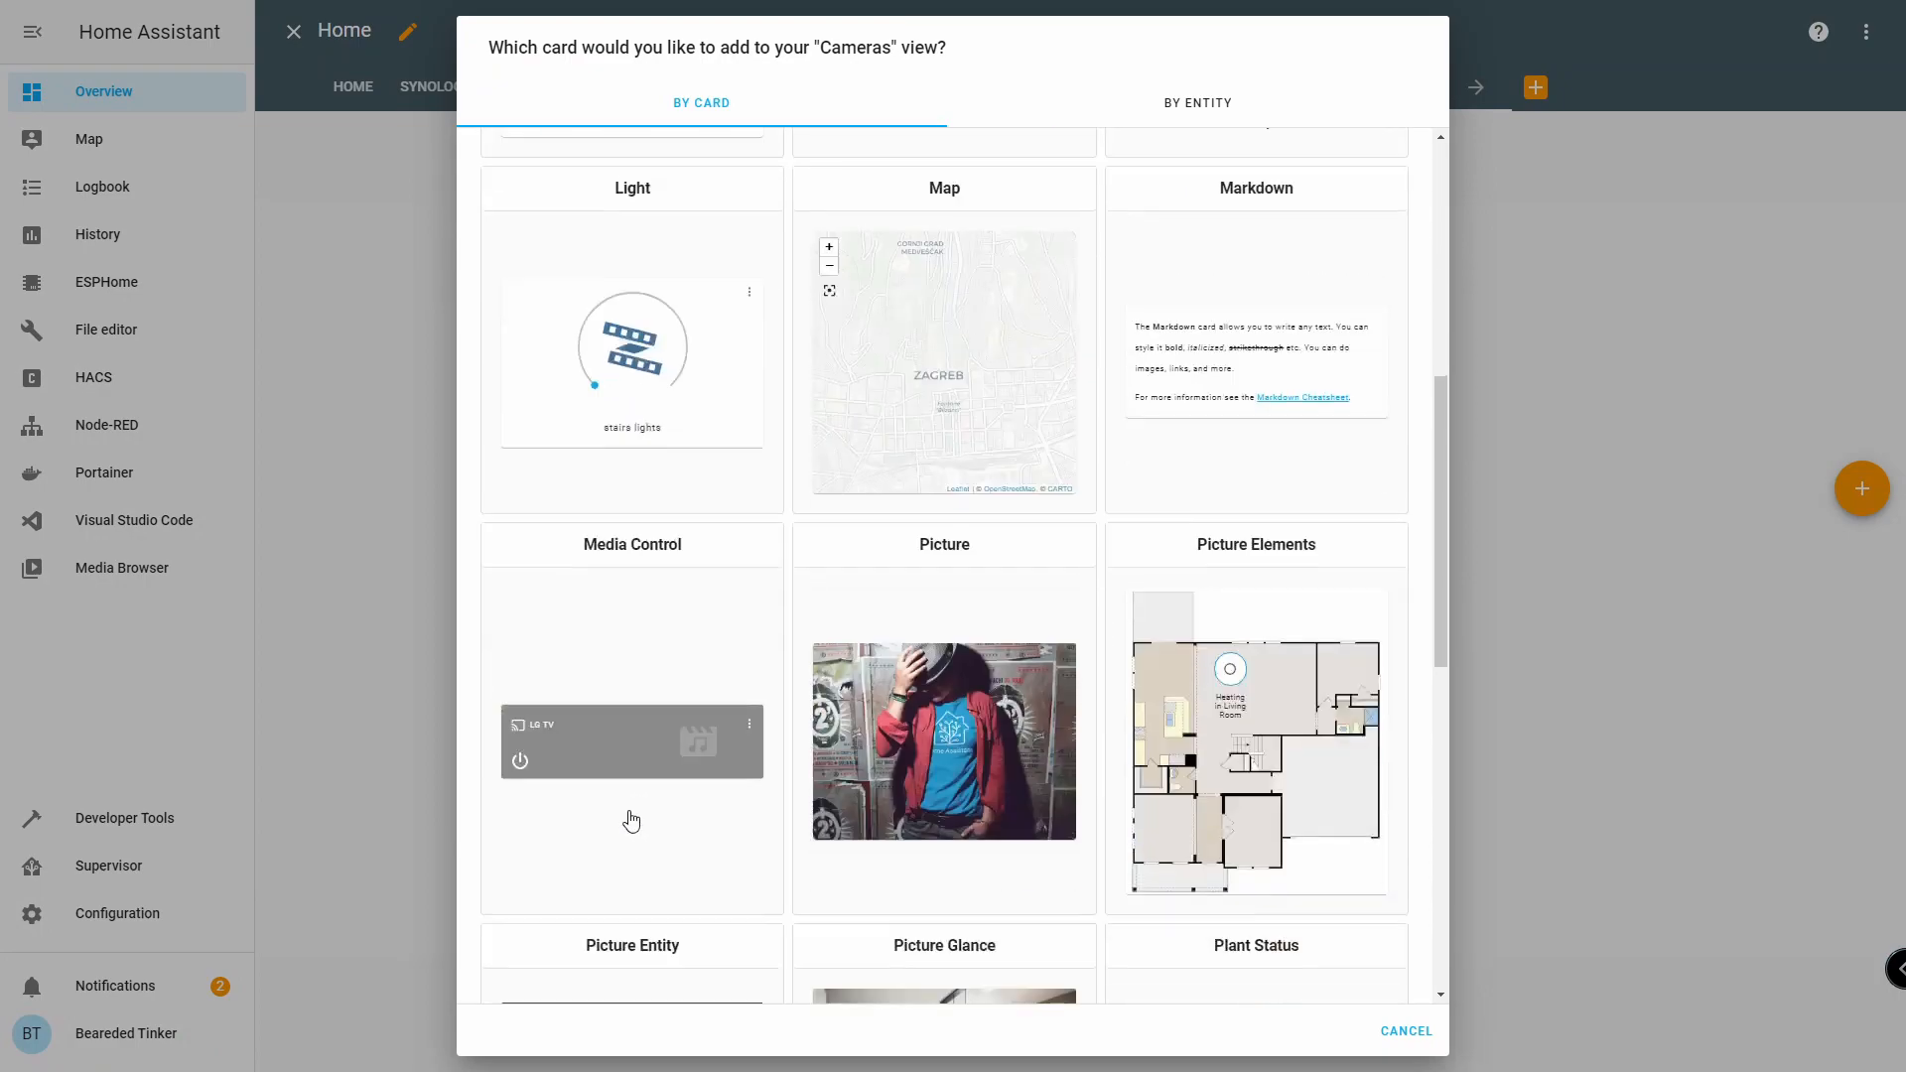
{"action": "scroll", "coordinate": [626, 837], "scroll_direction": "down", "scroll_amount": 3}
{"action": "left_click", "coordinate": [628, 789]}
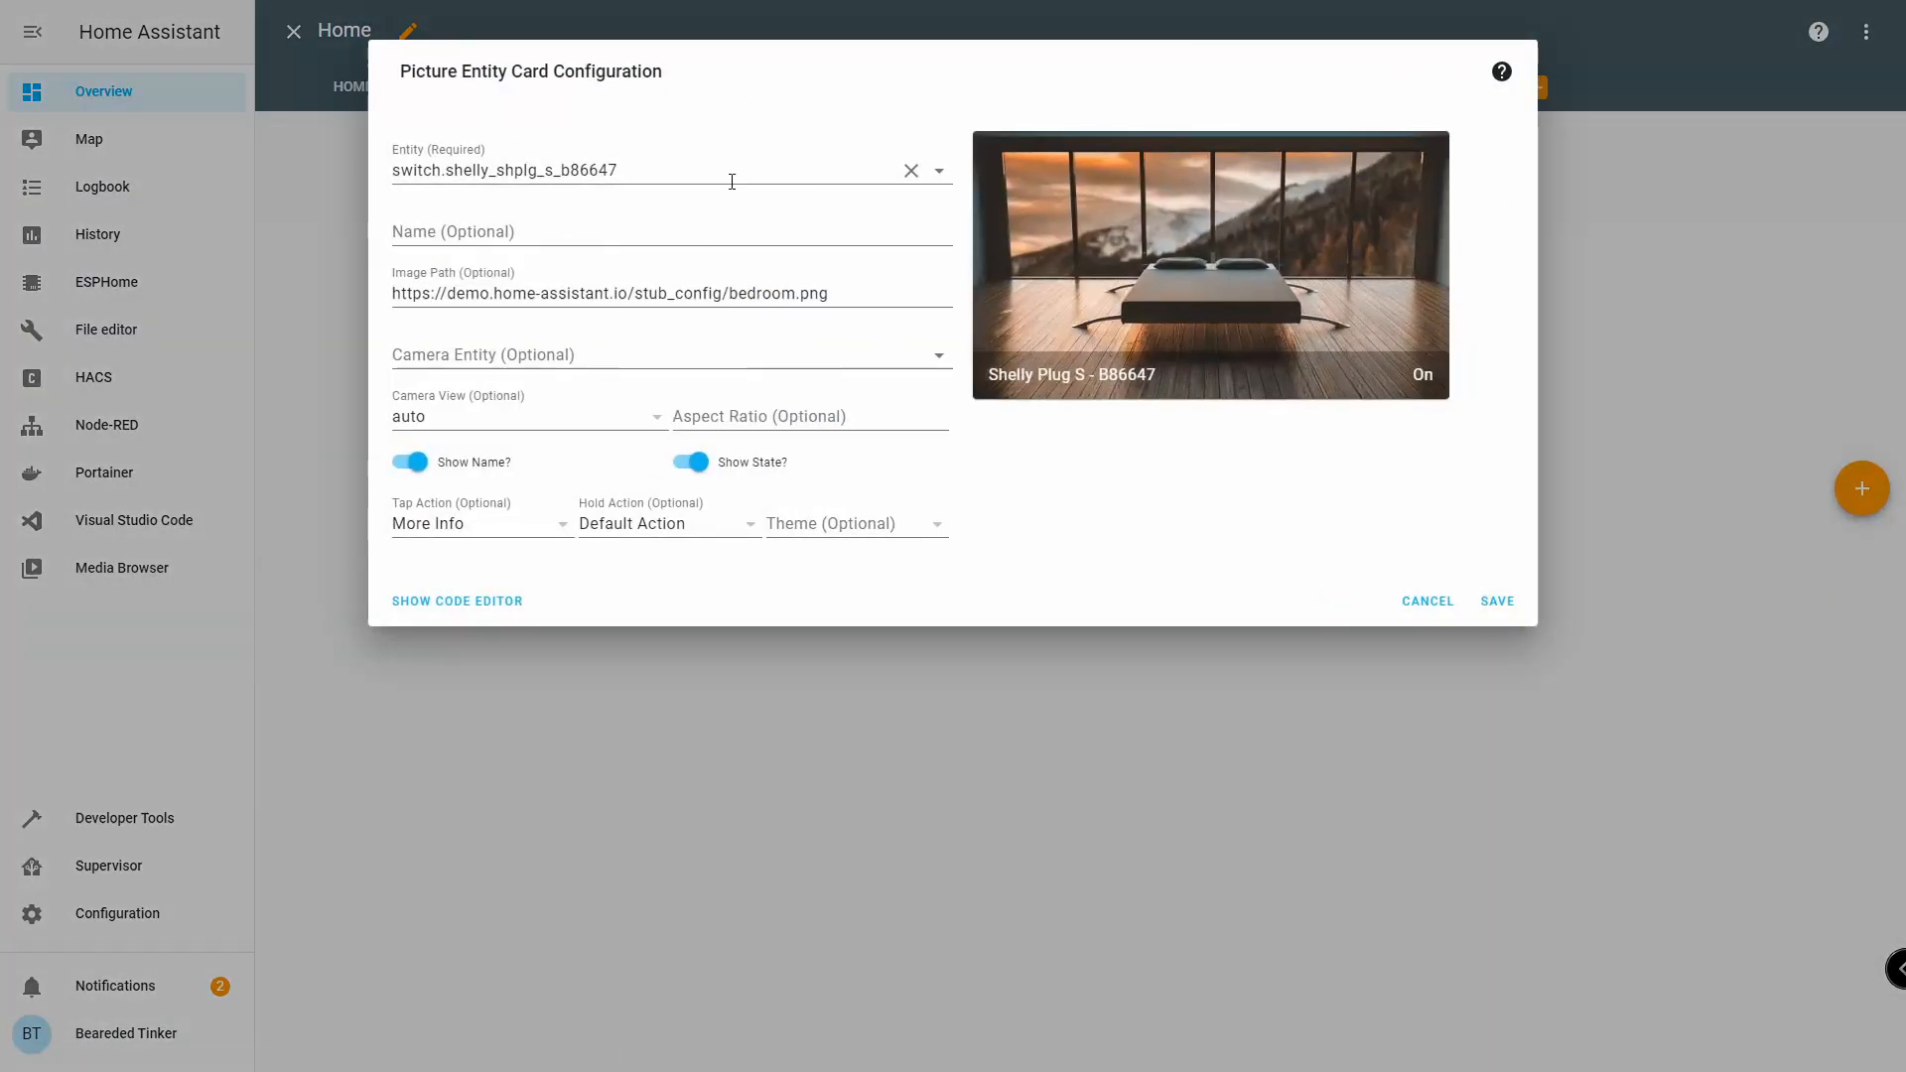
{"action": "left_click", "coordinate": [732, 181]}
{"action": "key", "text": "ctrl+a"}
{"action": "type", "text": "camer"}
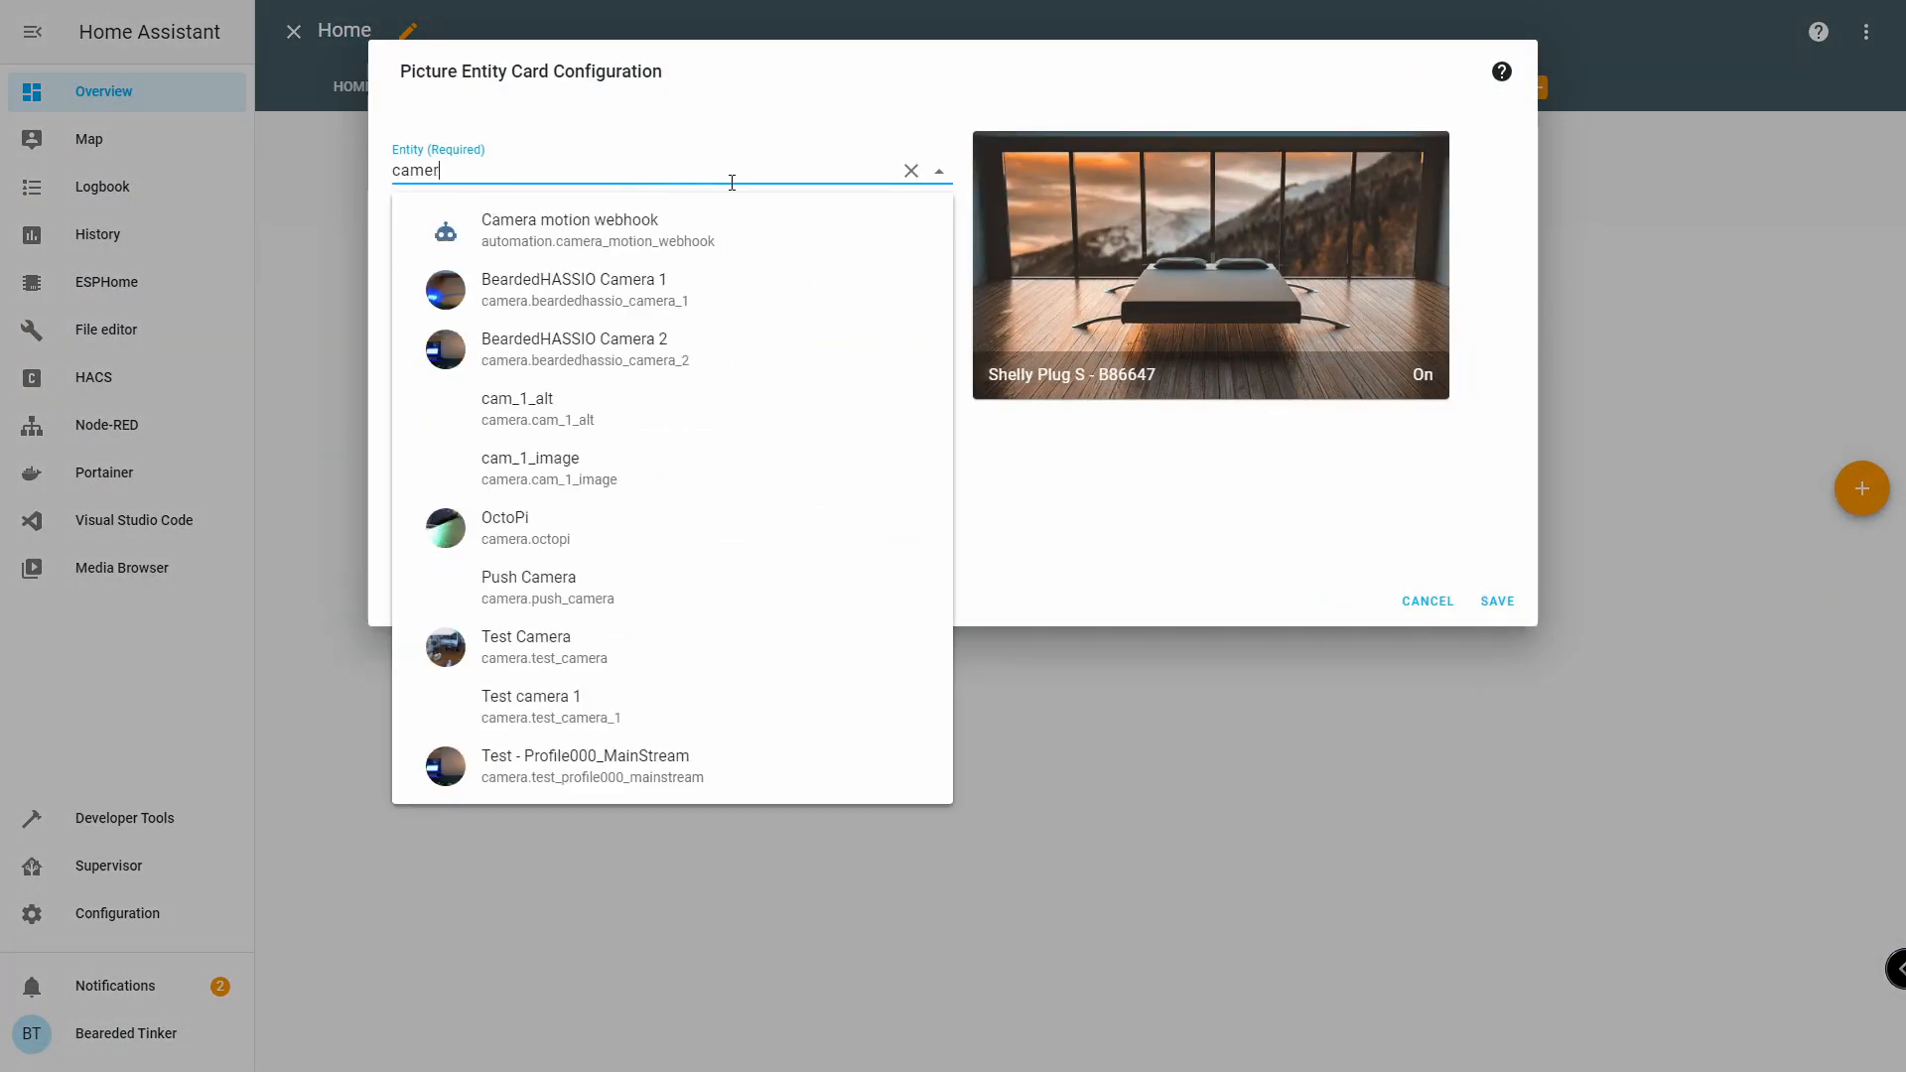
{"action": "left_click", "coordinate": [800, 345]}
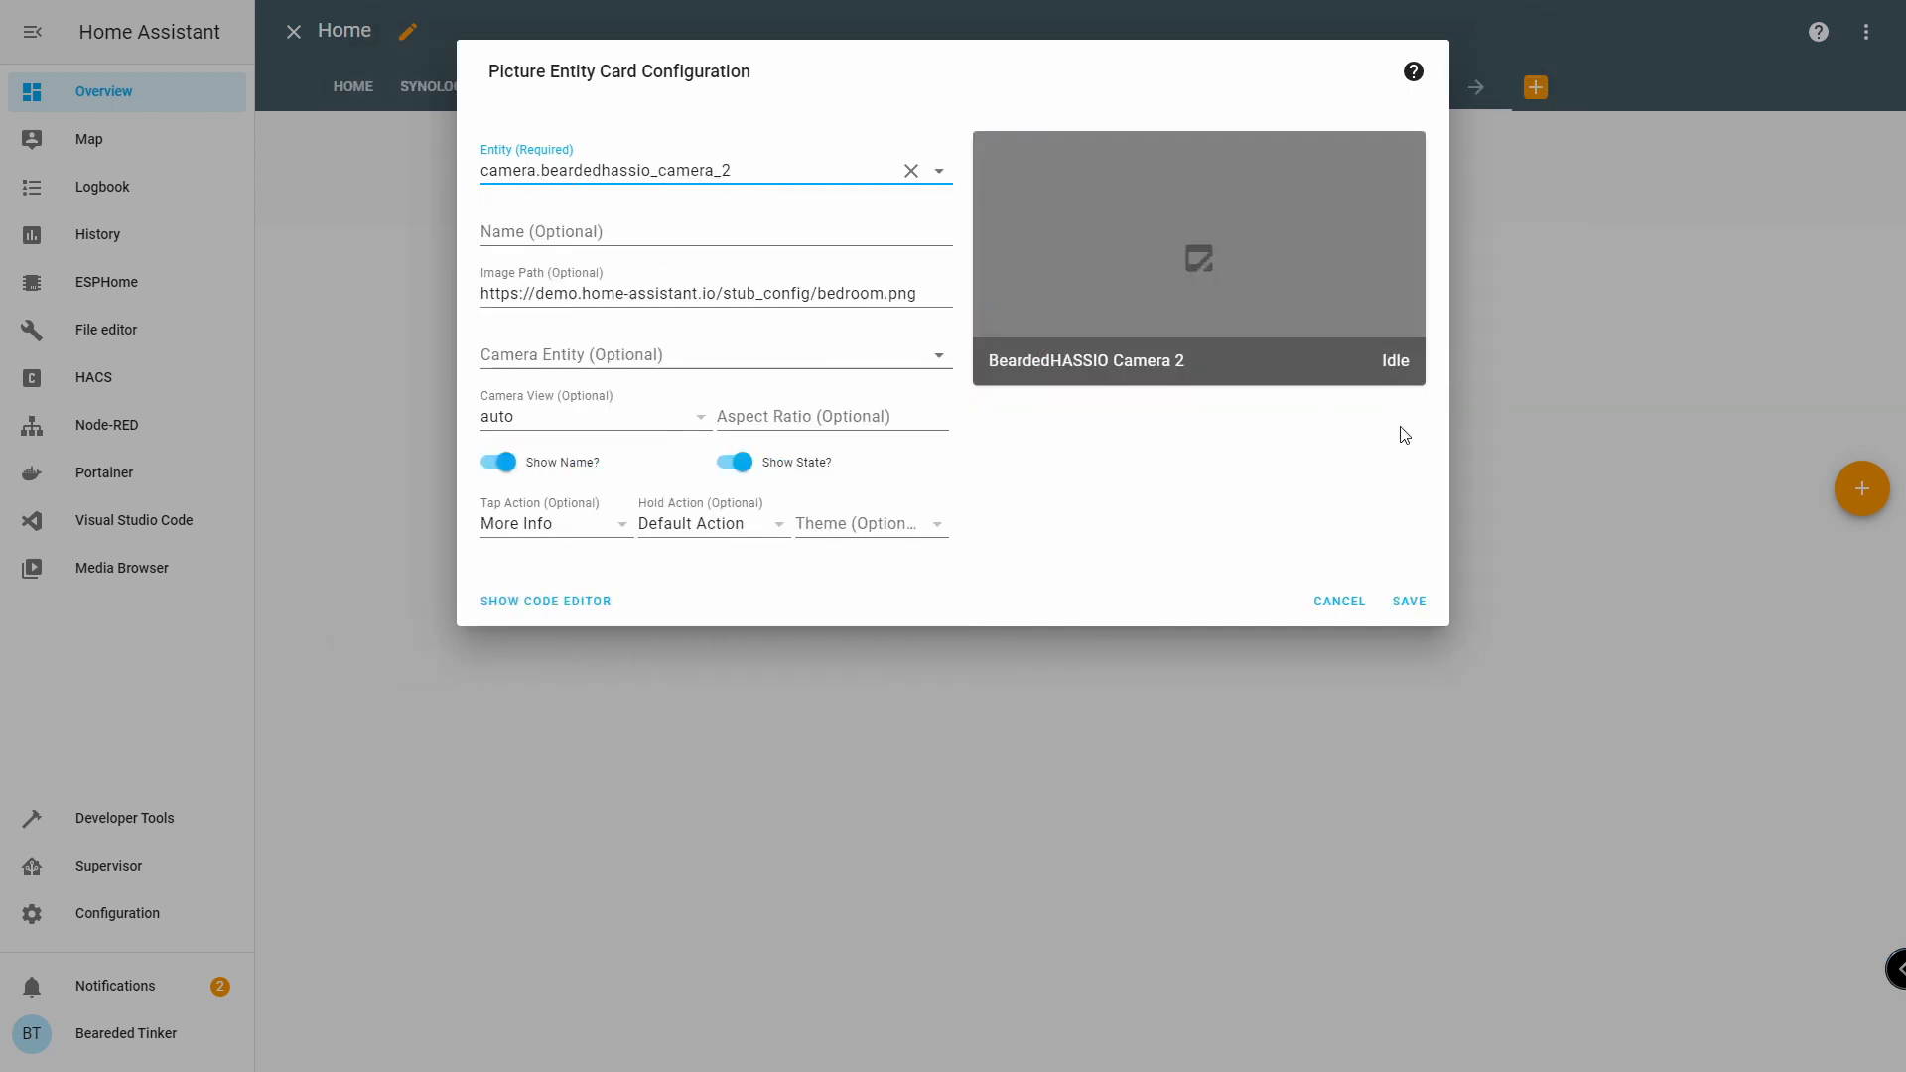
{"action": "left_click", "coordinate": [831, 353]}
{"action": "type", "text": "came"}
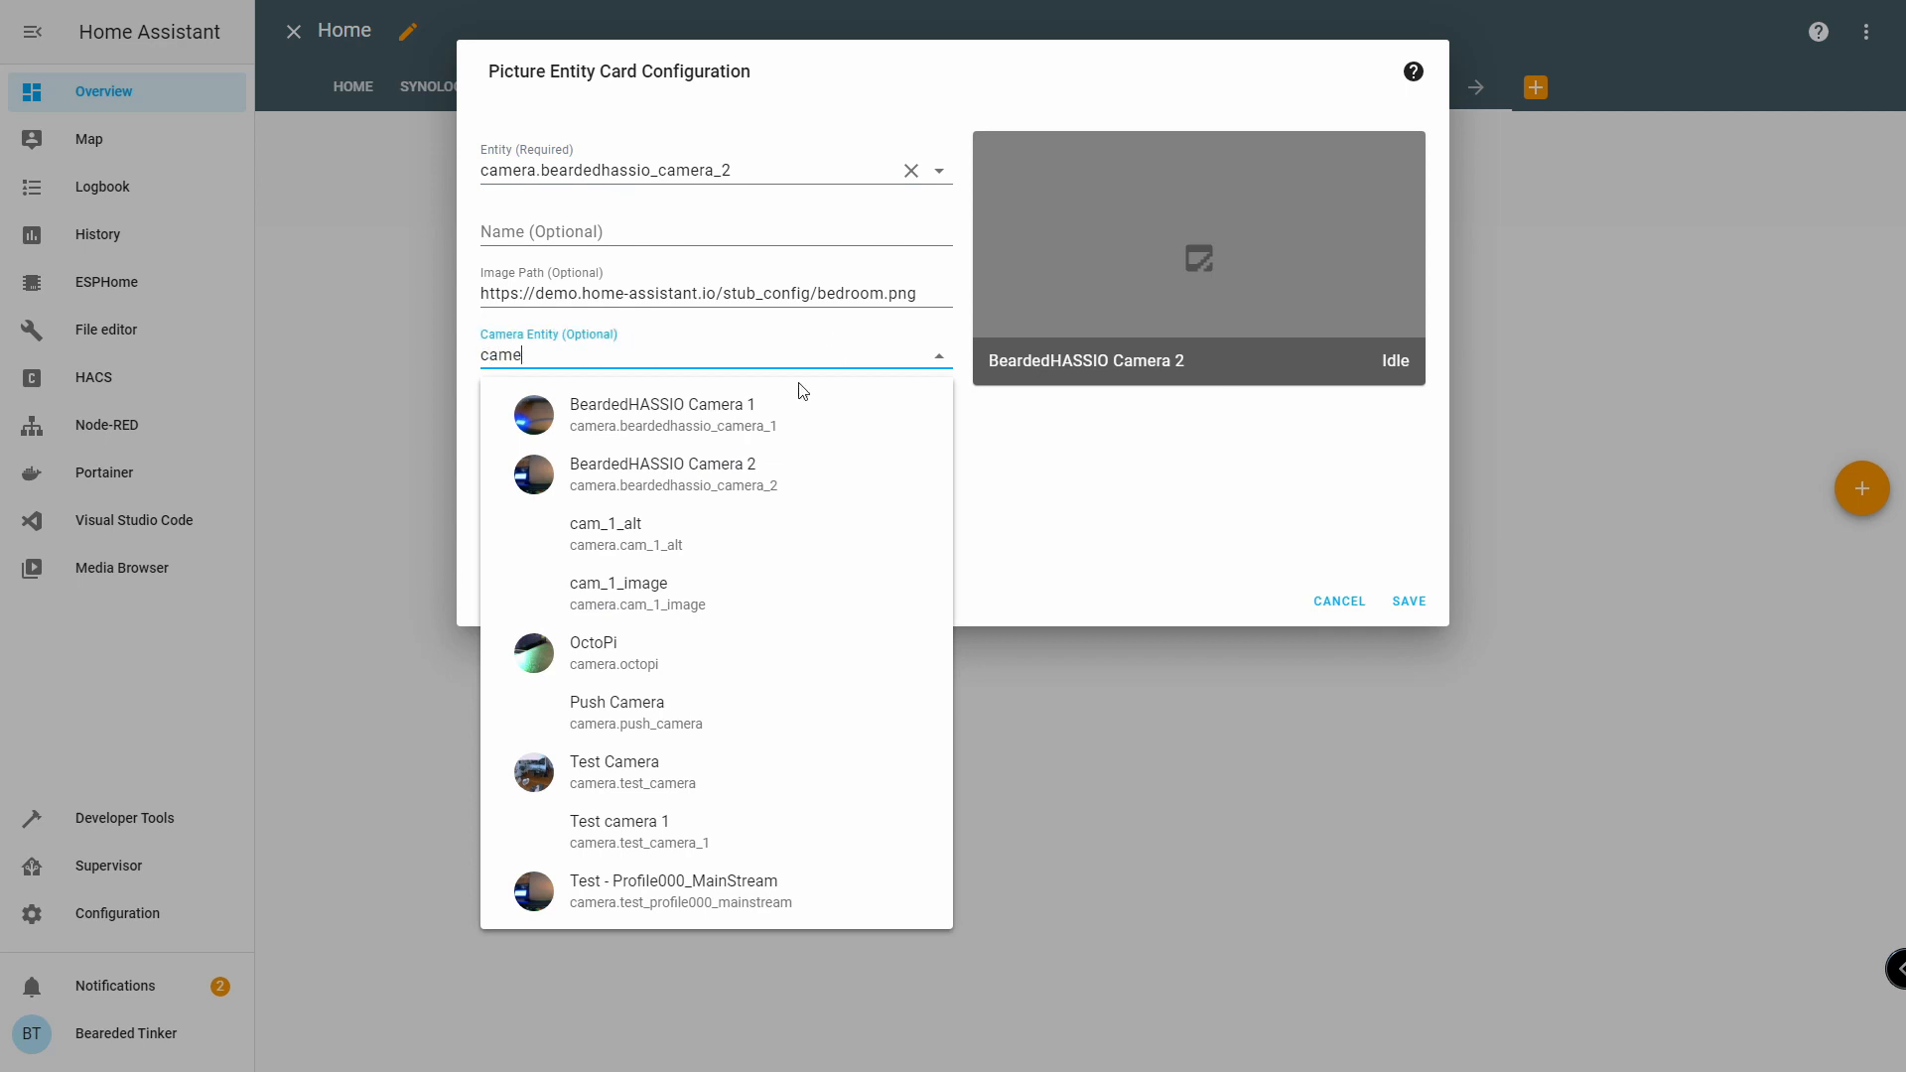
{"action": "left_click", "coordinate": [760, 481]}
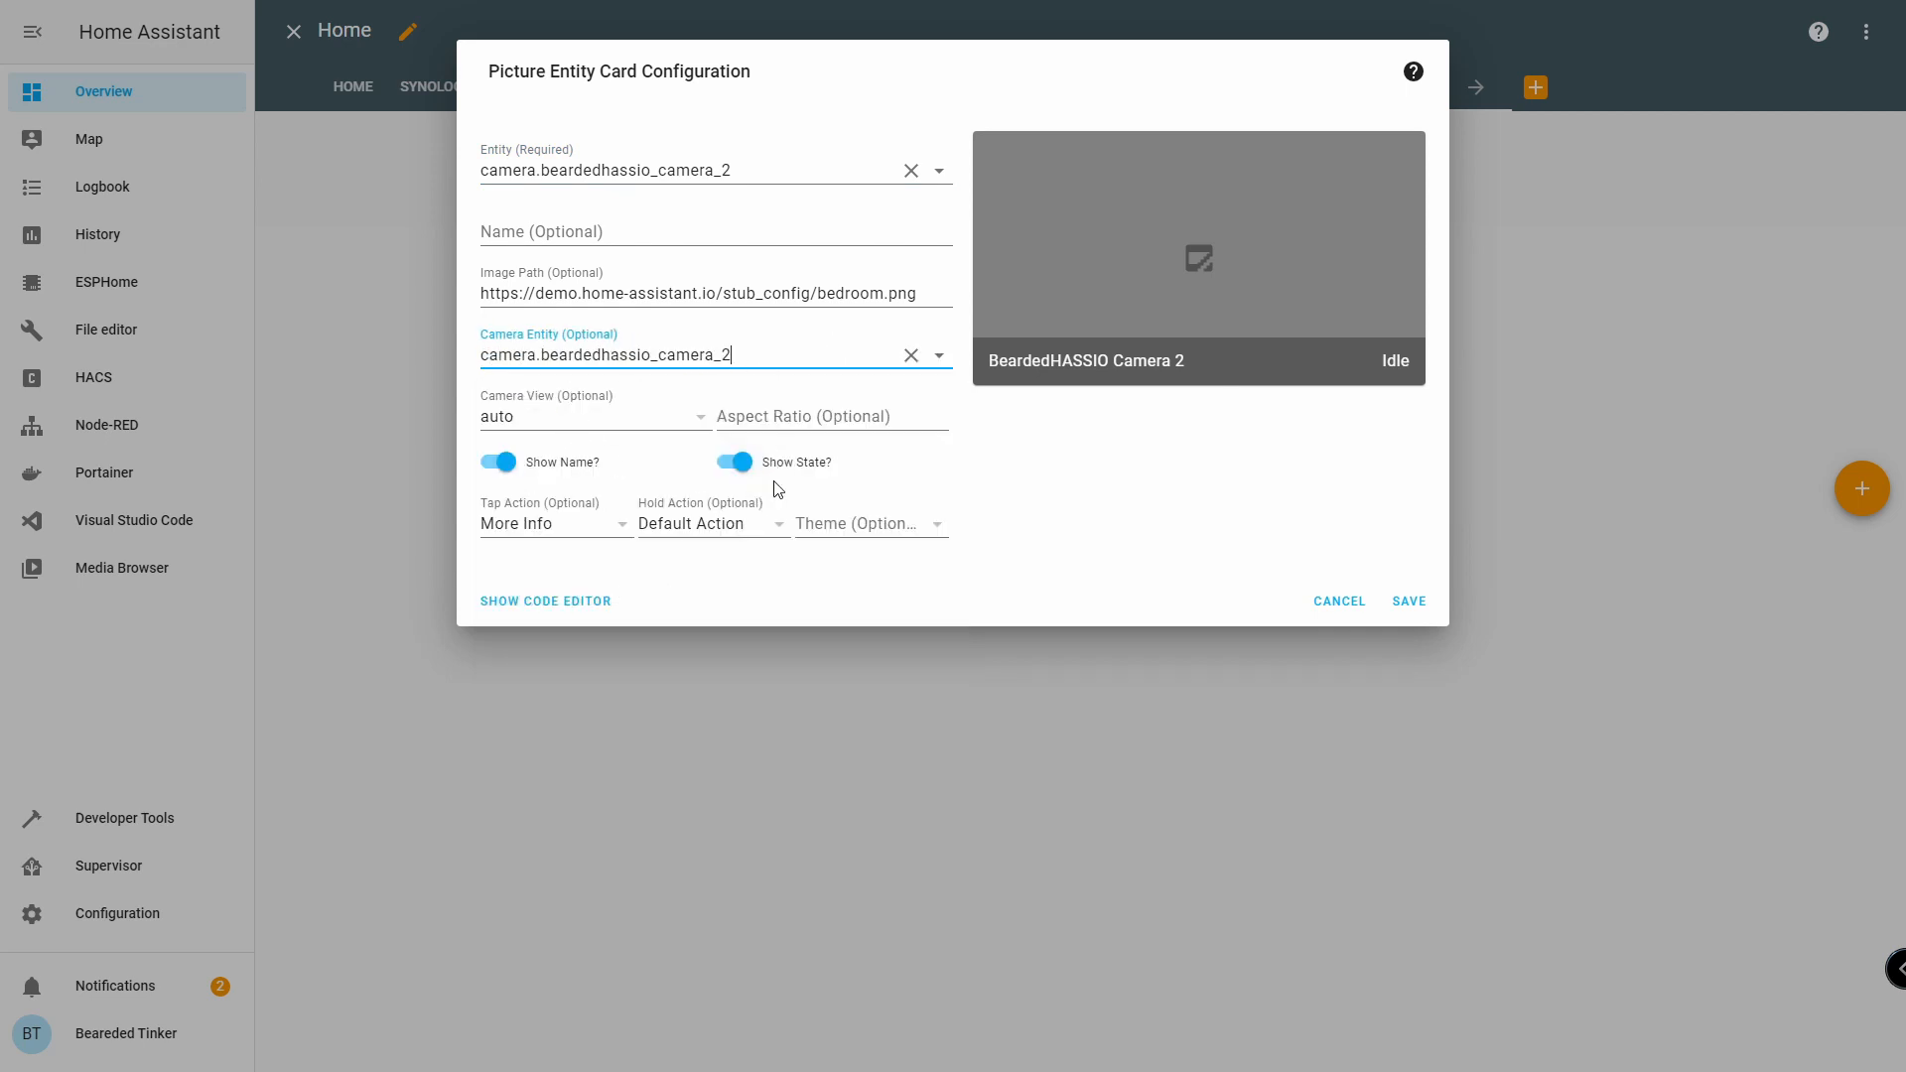
{"action": "left_click", "coordinate": [1410, 602]}
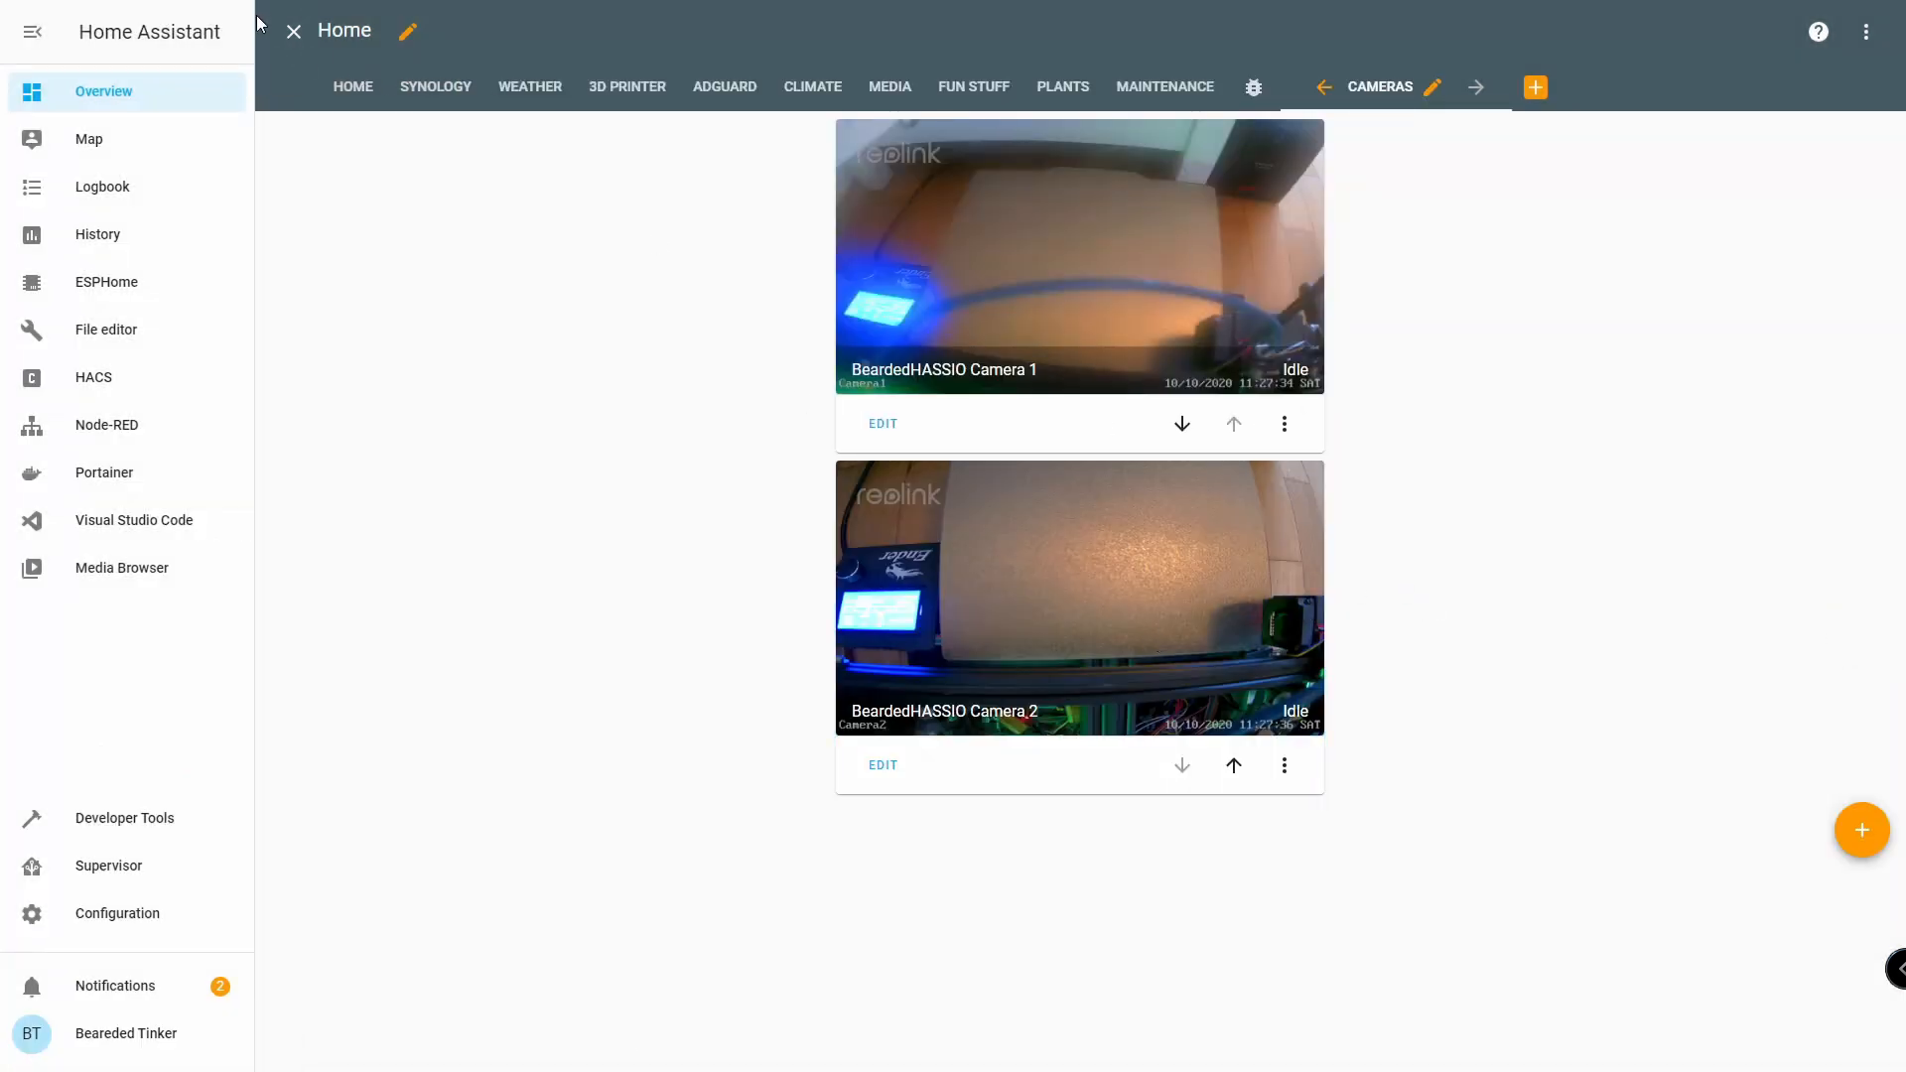
Close the dashboard editor so the Cameras view displays both BeardedHASSIO camera feeds.
{"action": "left_click", "coordinate": [293, 32]}
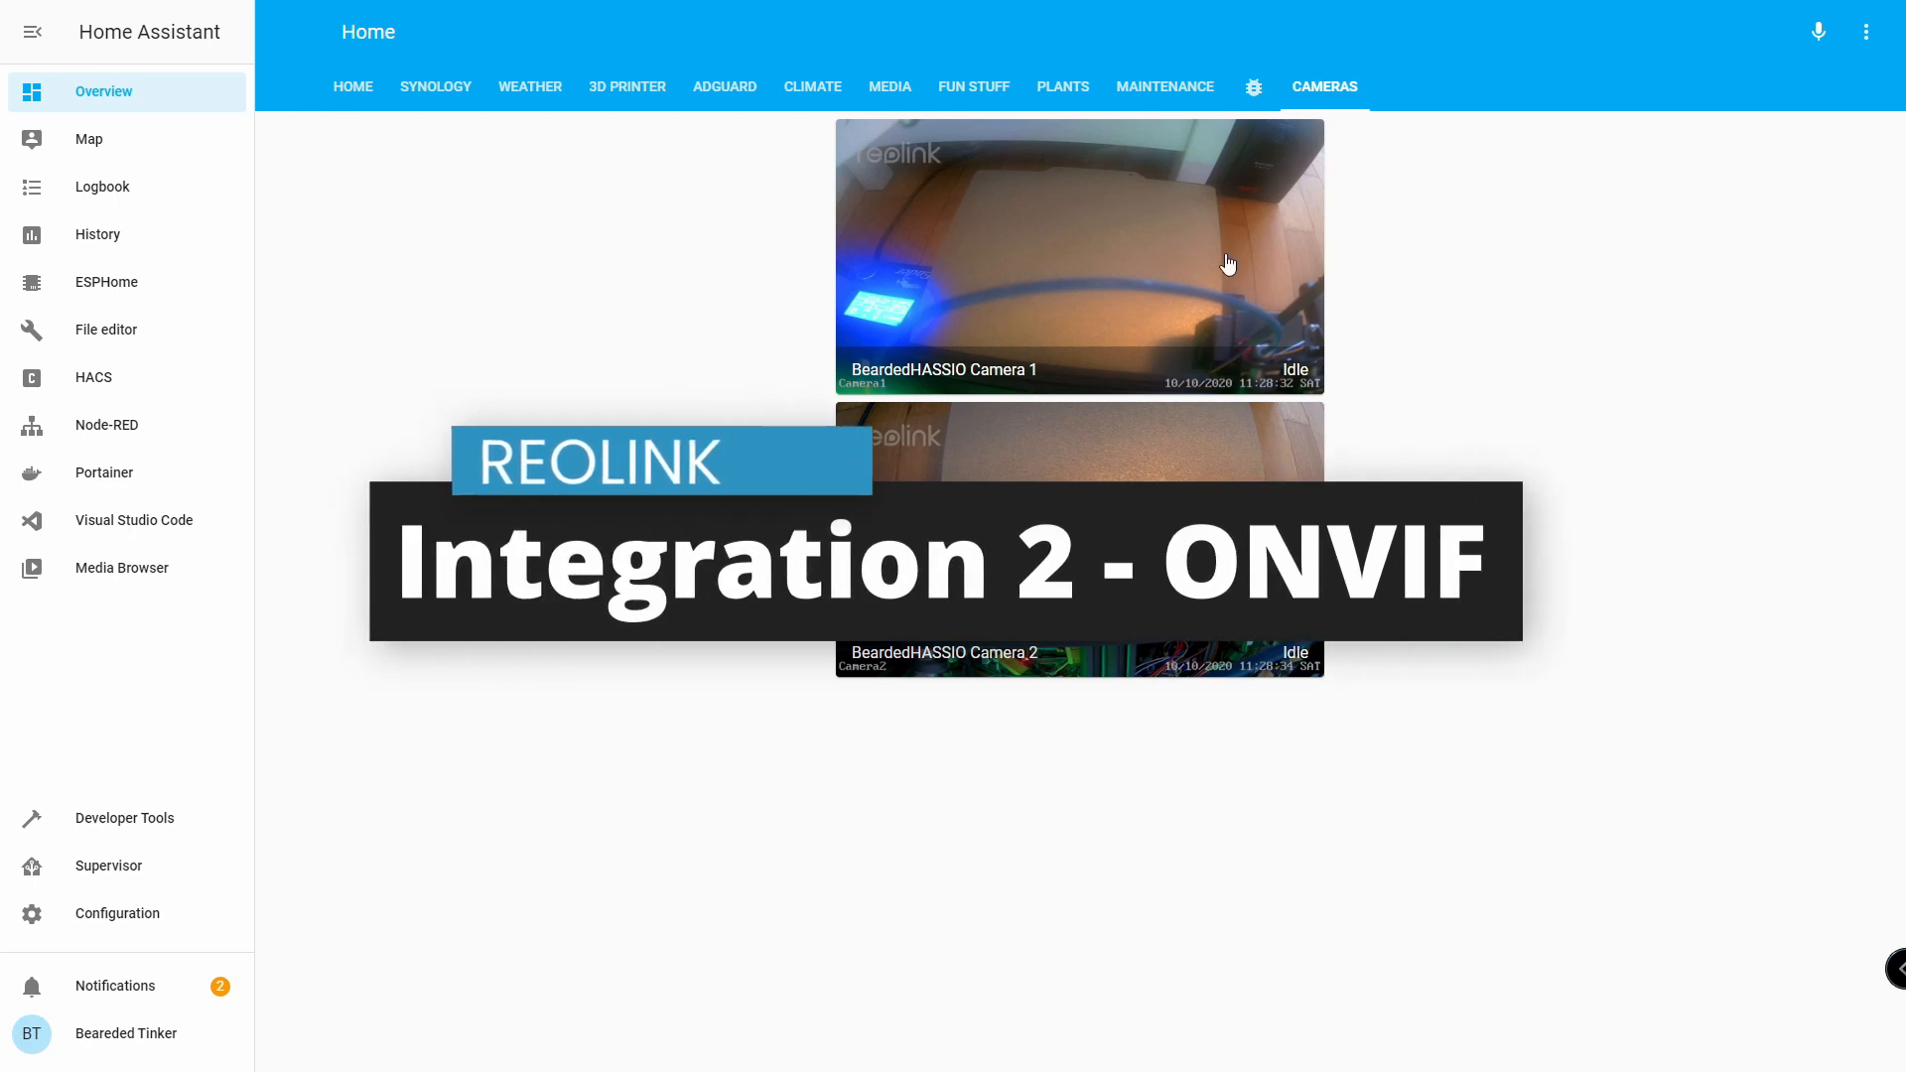
Start setting up a new ONVIF integration from the Integrations page.
{"action": "left_click", "coordinate": [93, 924]}
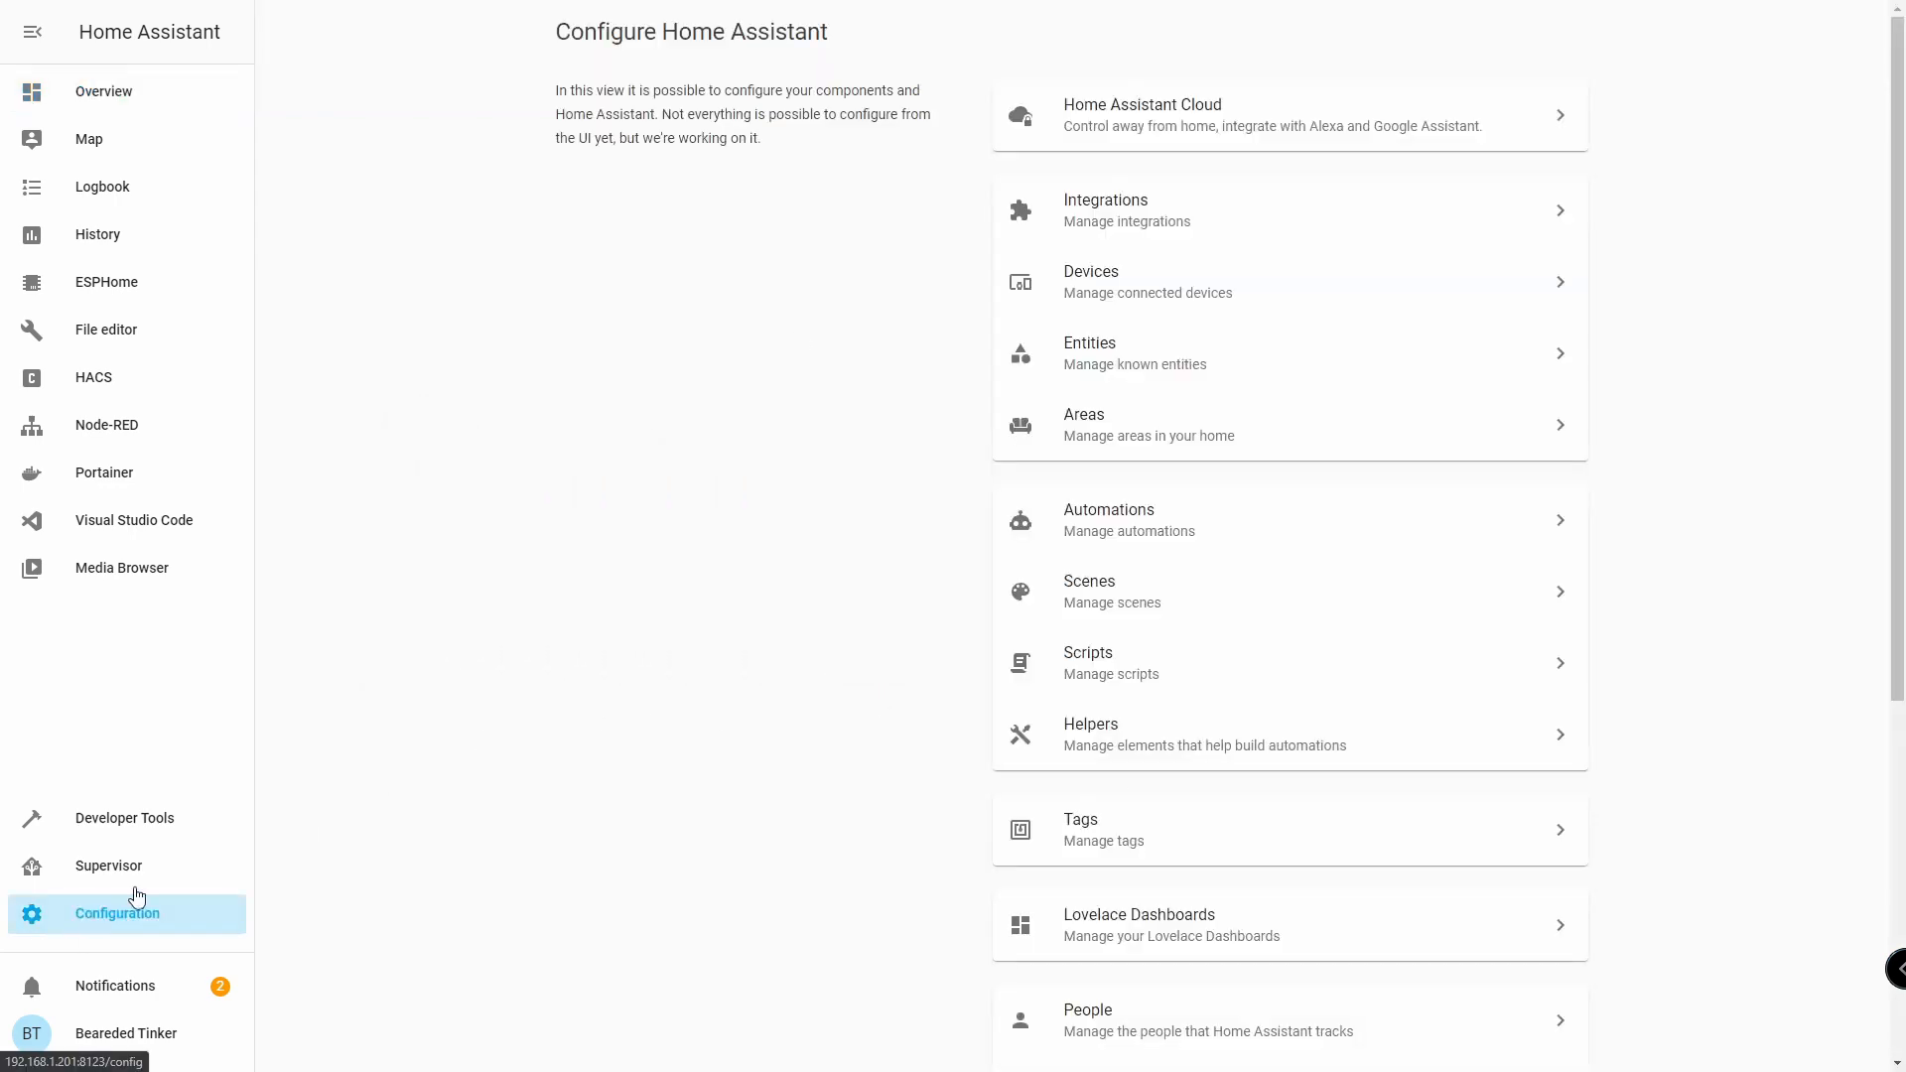
{"action": "left_click", "coordinate": [1132, 213]}
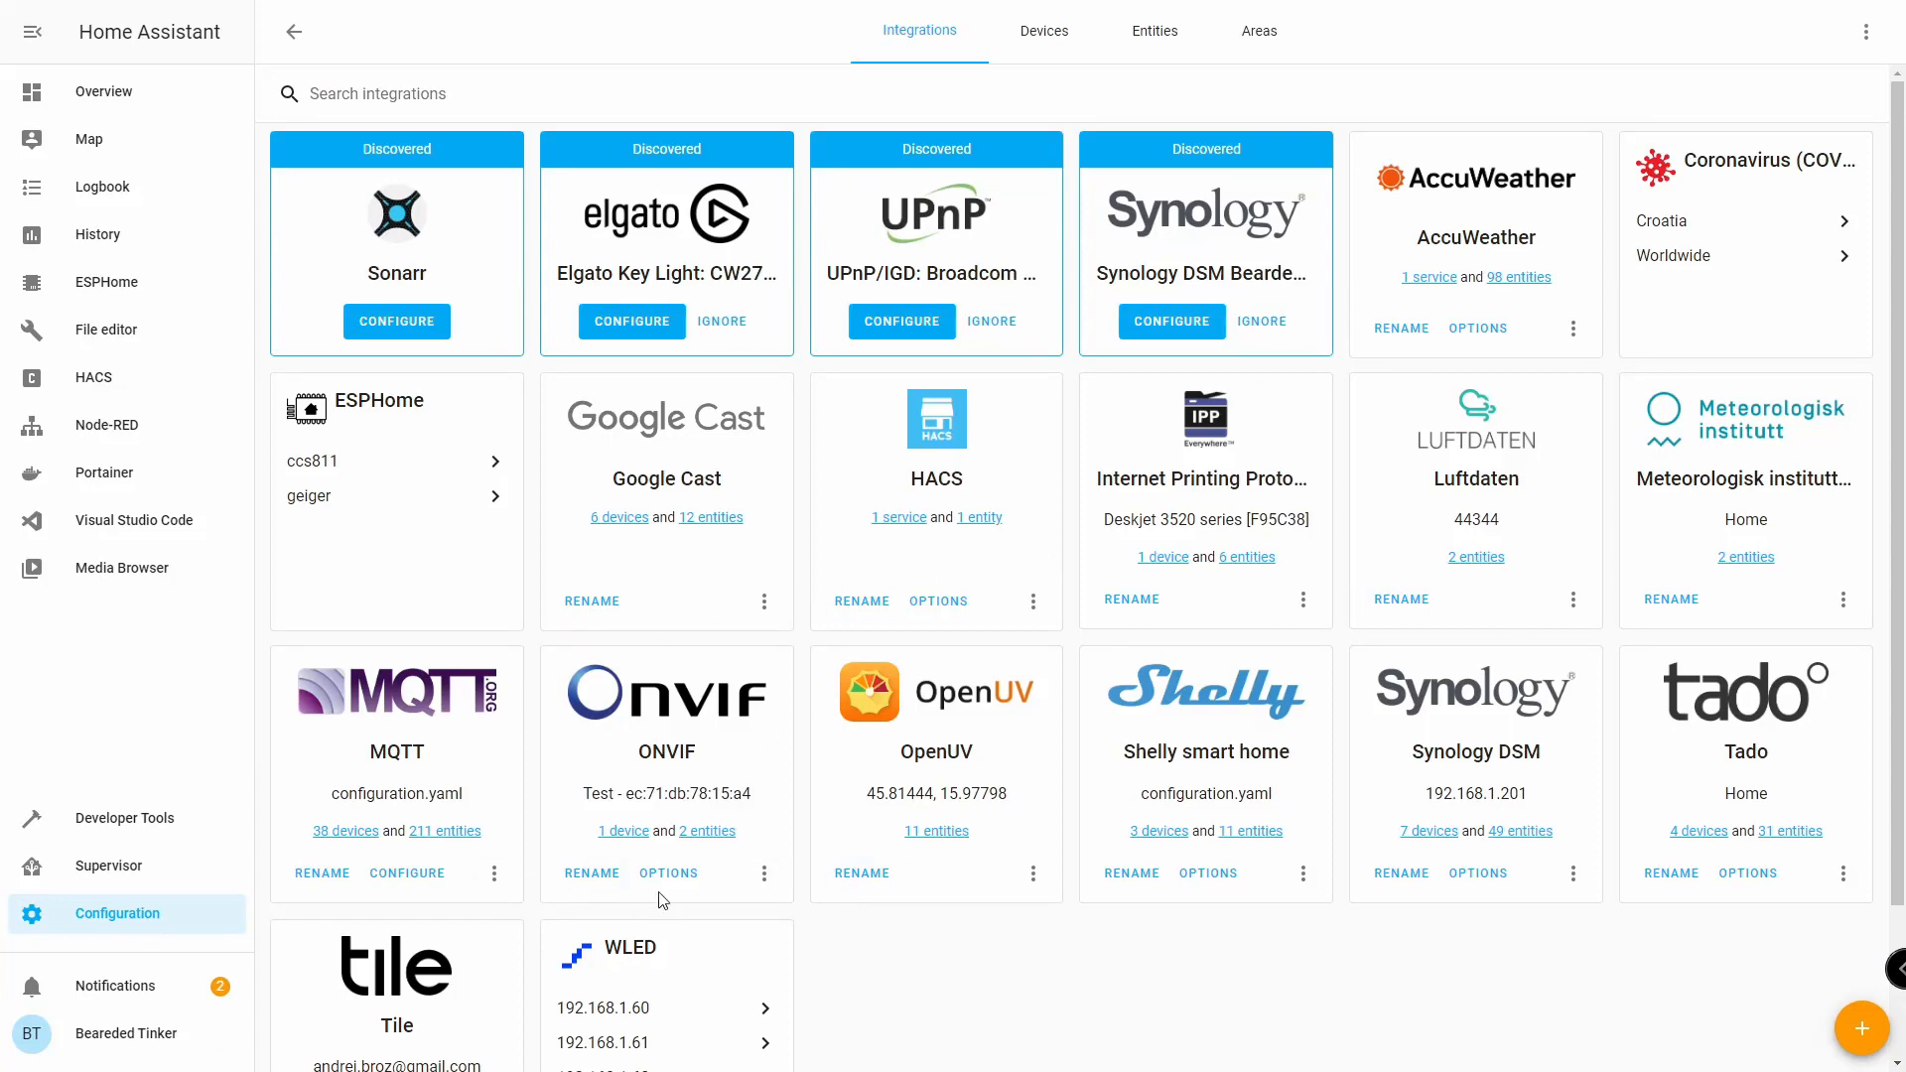
{"action": "left_click", "coordinate": [1859, 1032]}
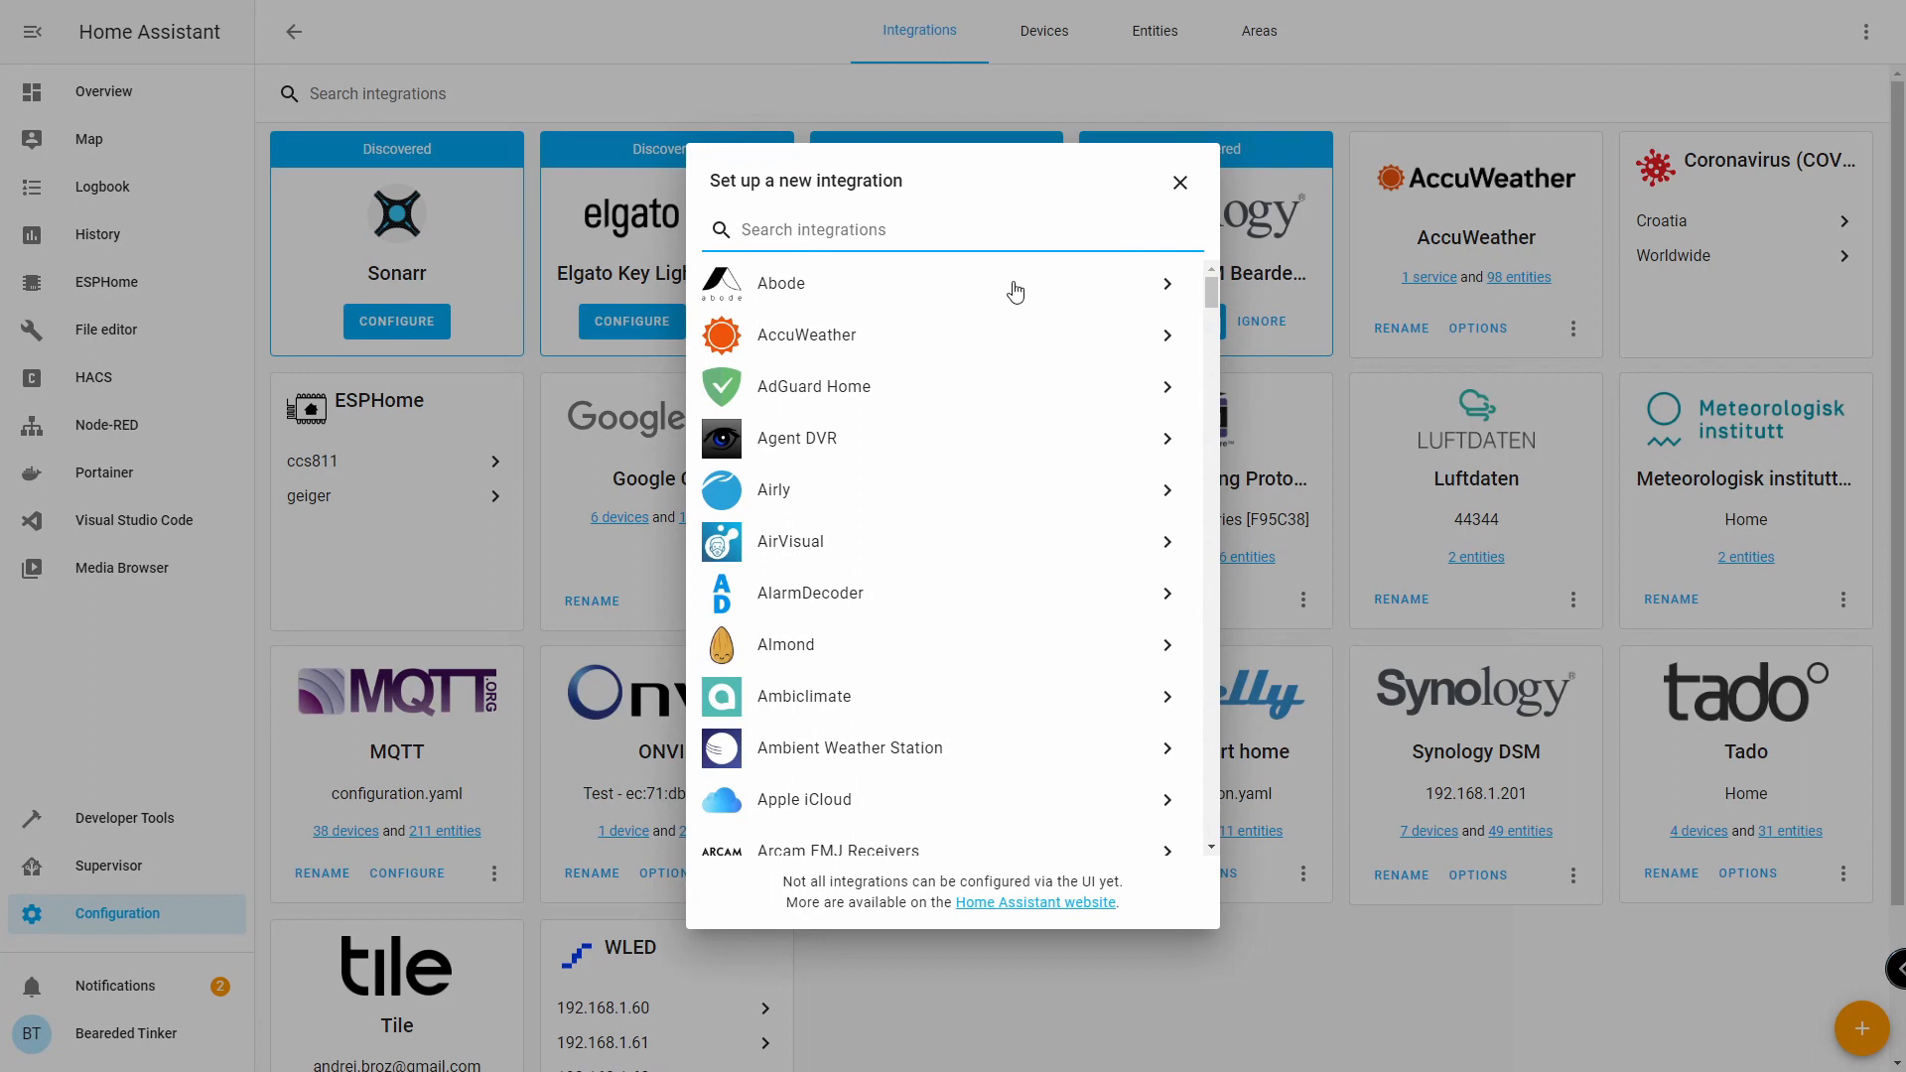
{"action": "type", "text": "onv"}
{"action": "left_click", "coordinate": [818, 270]}
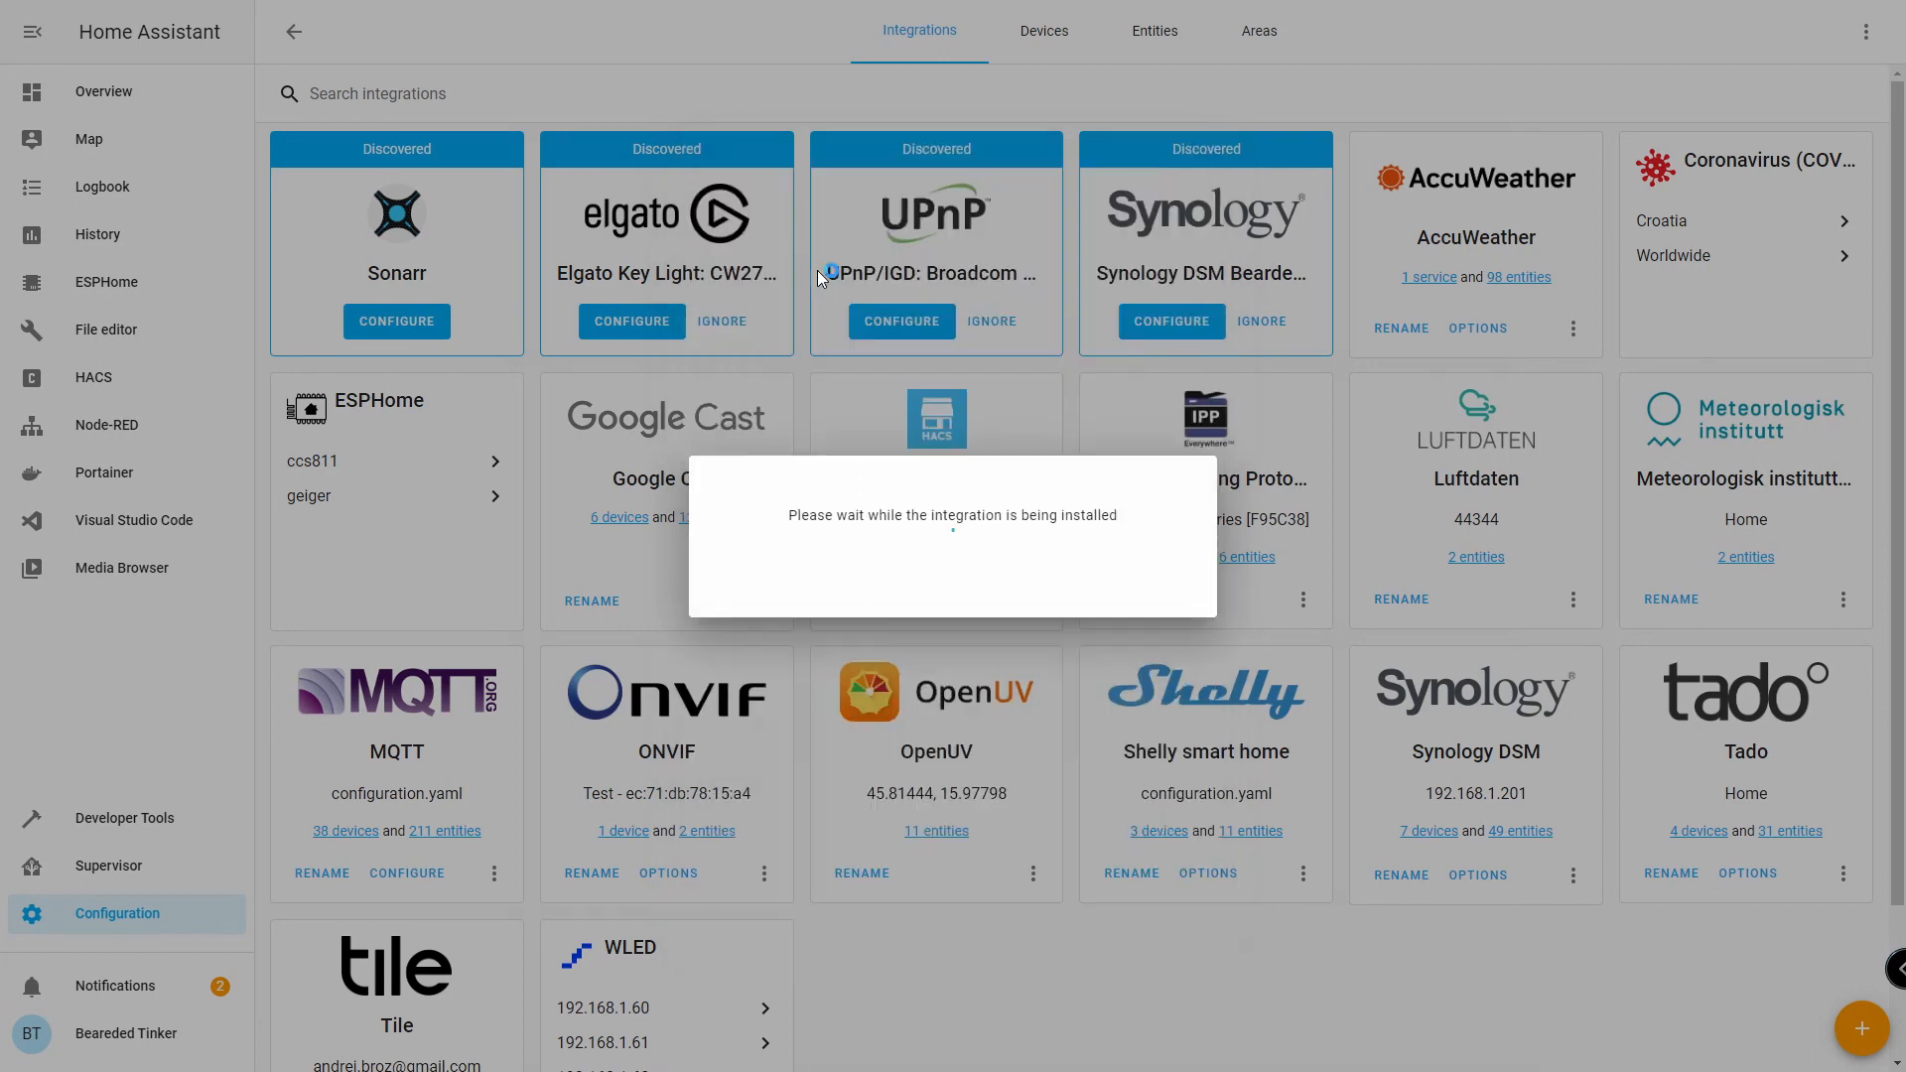
{"action": "left_click", "coordinate": [1203, 631]}
Register 'Camera 1' at host 192.168.1.119, port 8000, with the camera's login credentials.
{"action": "type", "text": "Ca"}
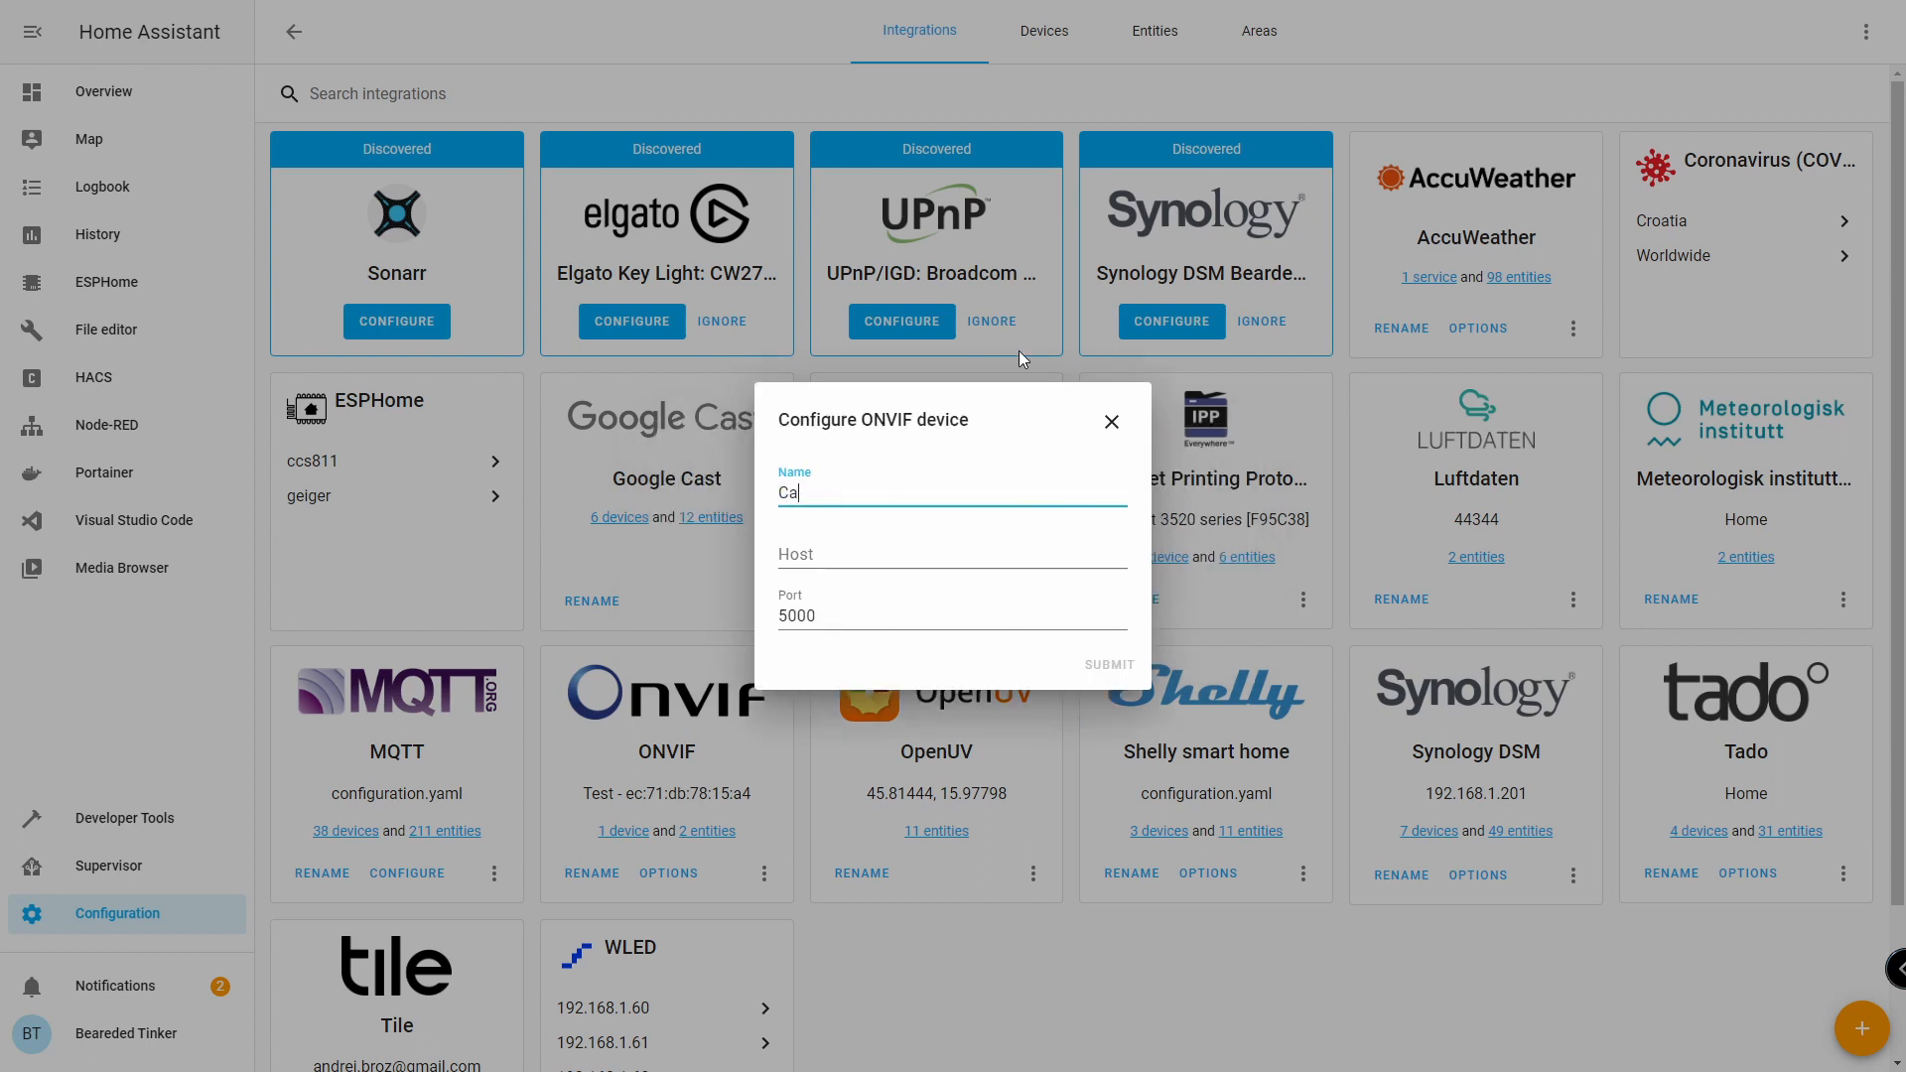
{"action": "type", "text": "mera 1"}
{"action": "key", "text": "Tab"}
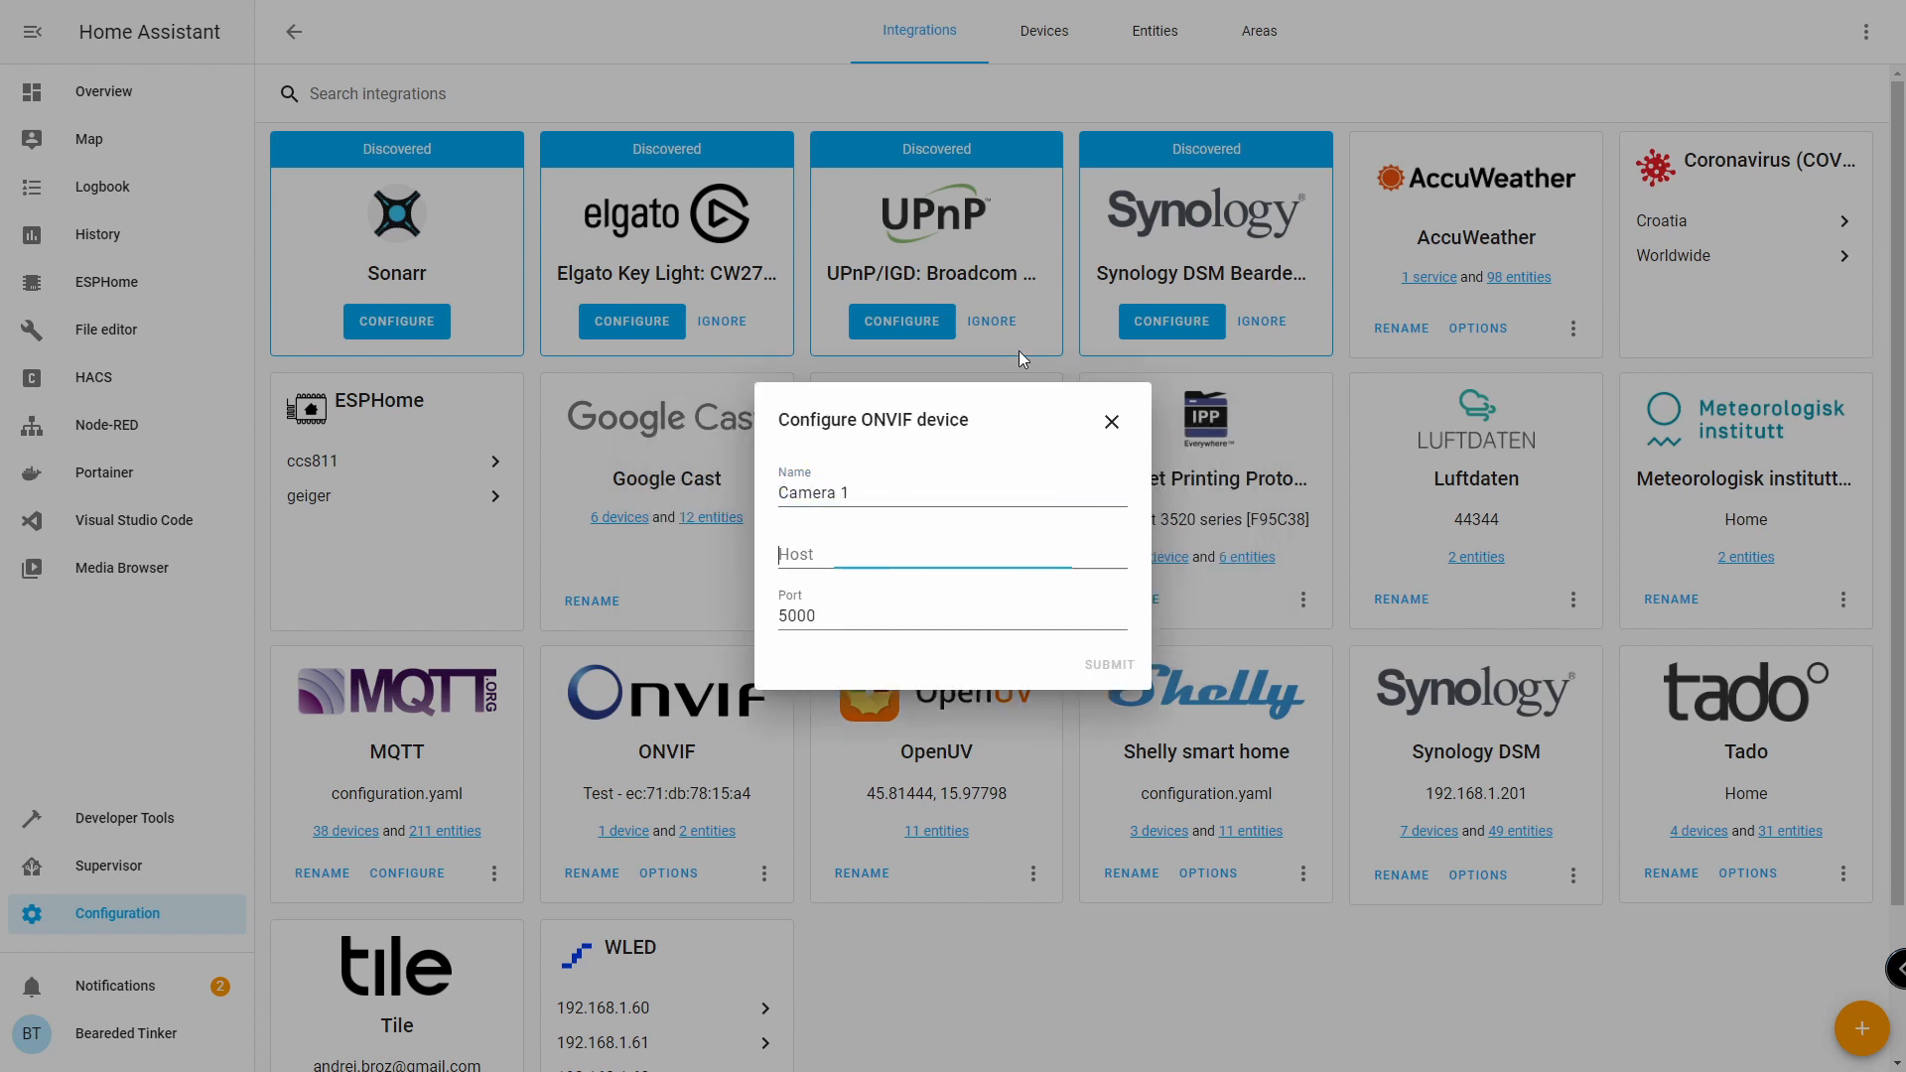
{"action": "type", "text": "192.168.1.119"}
{"action": "key", "text": "Tab"}
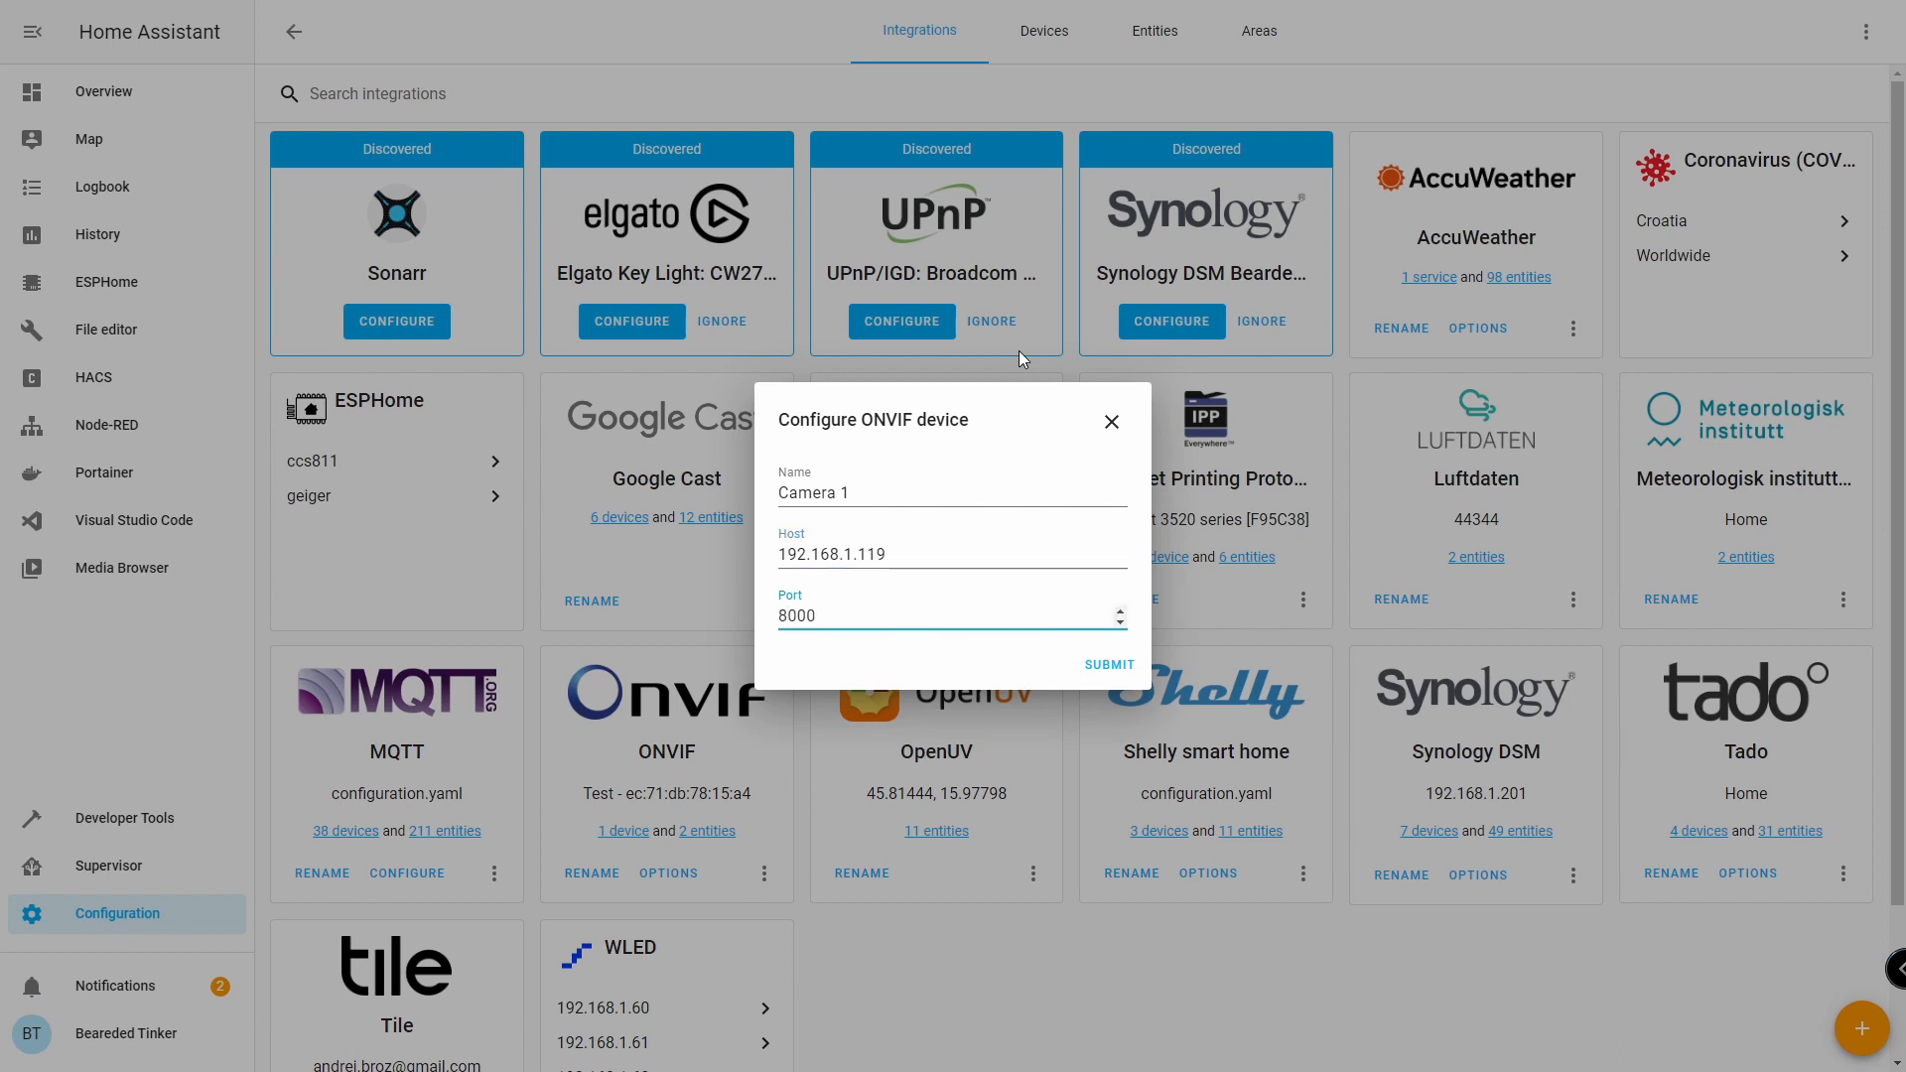
{"action": "left_click", "coordinate": [1109, 665]}
{"action": "type", "text": "admin"}
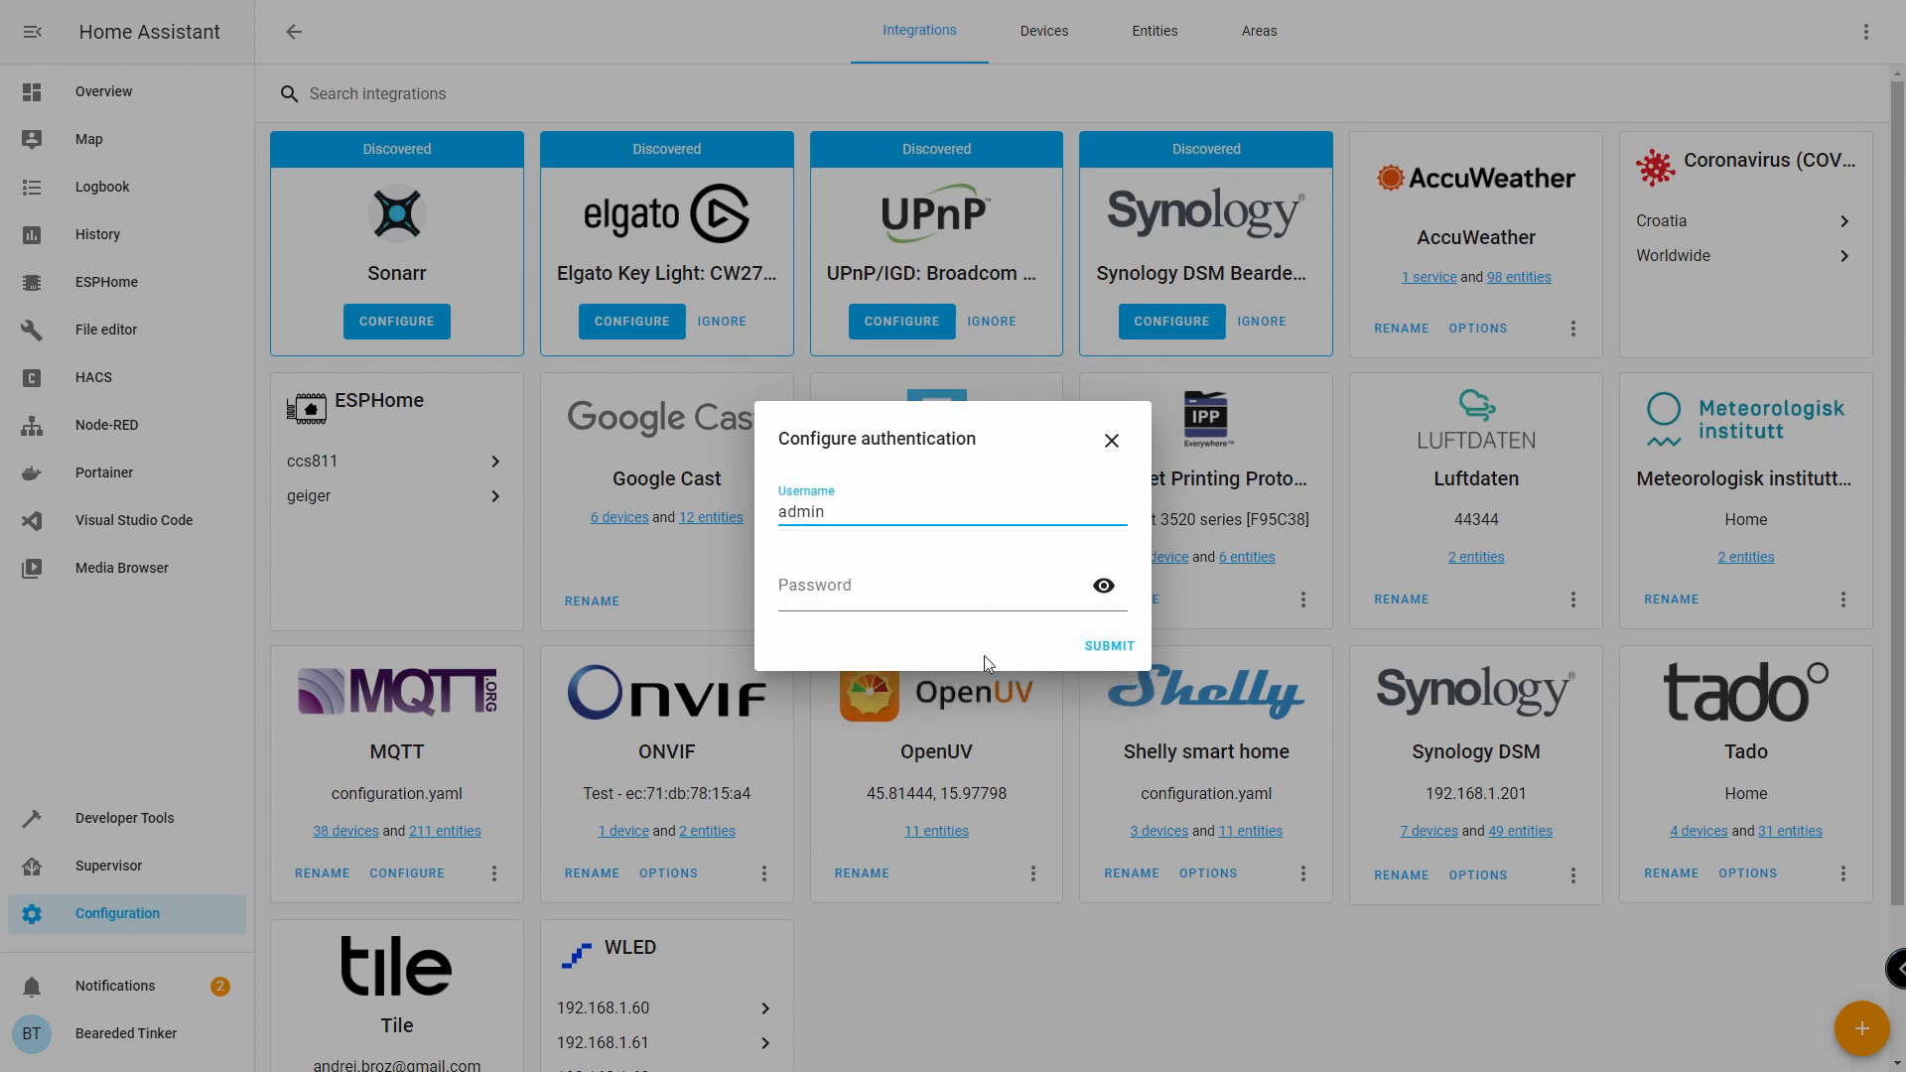
{"action": "left_click", "coordinate": [1102, 648]}
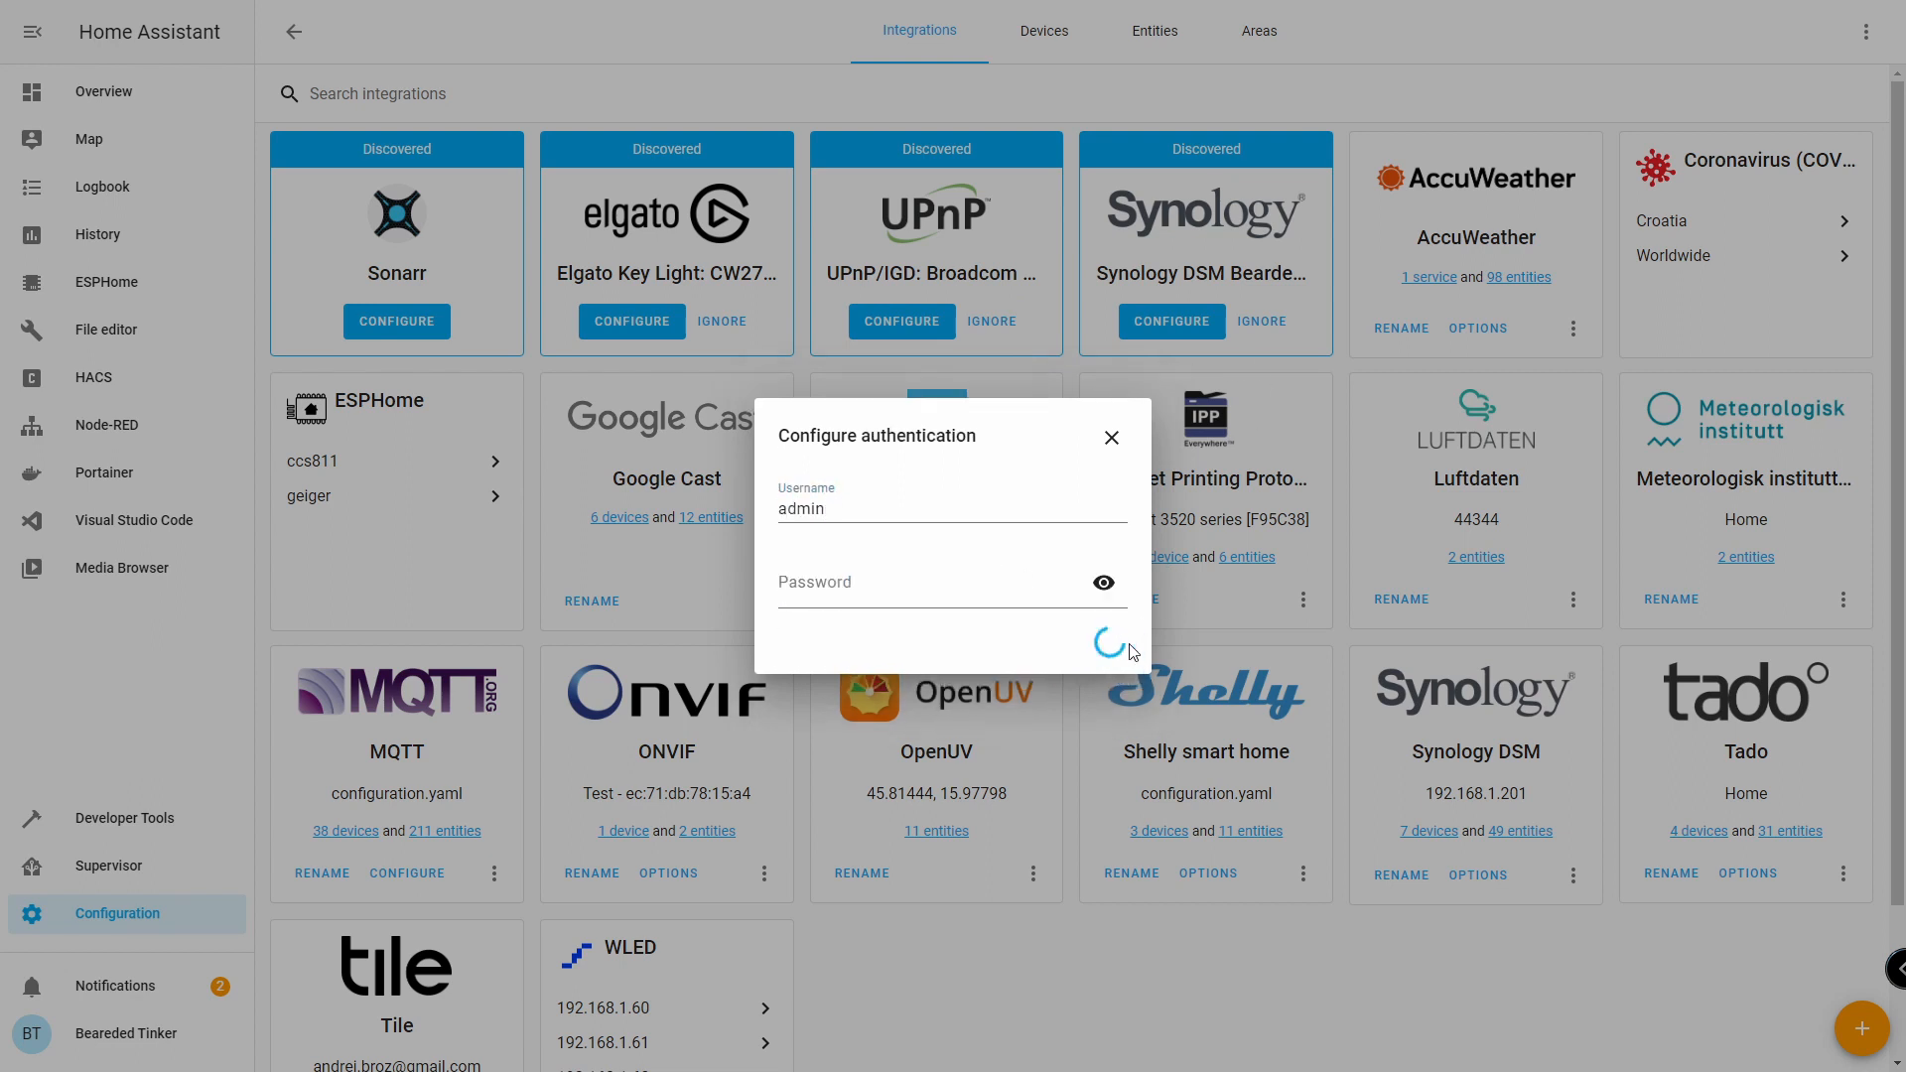
{"action": "left_click", "coordinate": [1119, 667]}
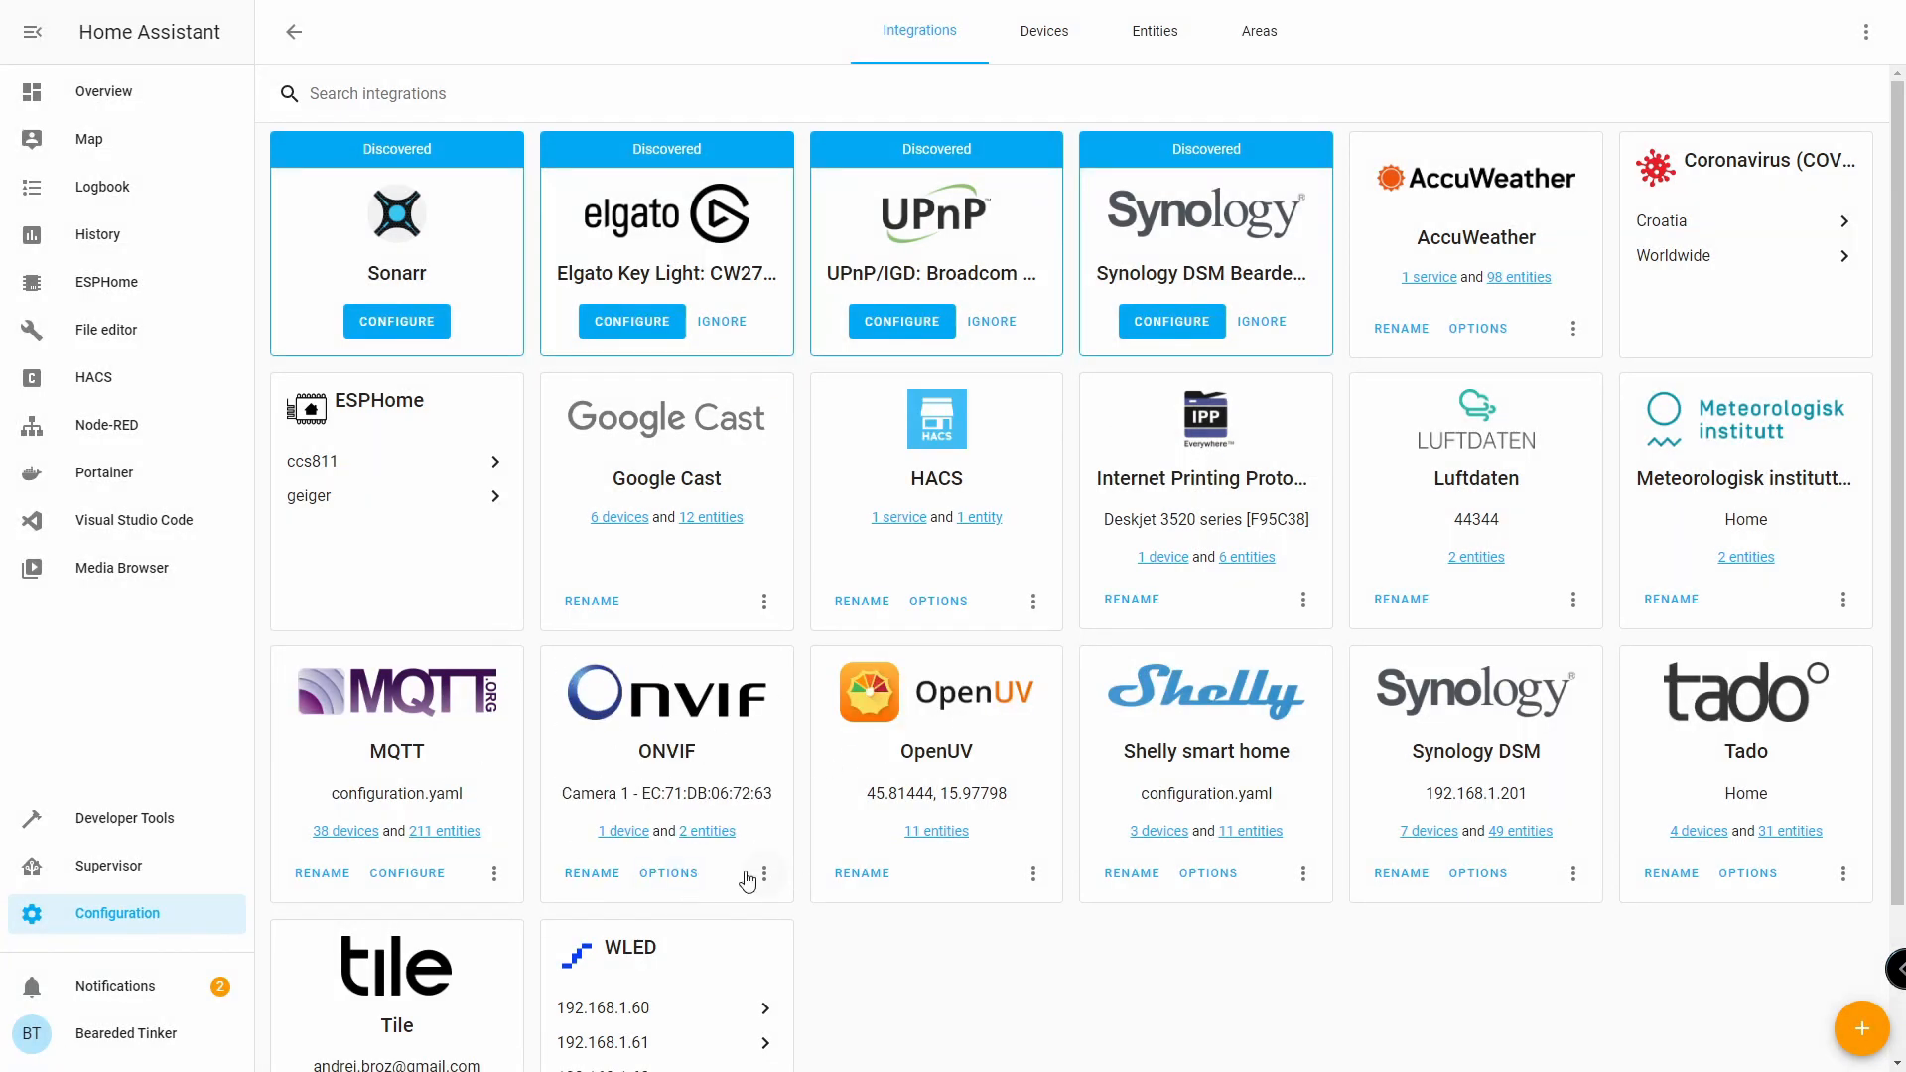
Start another ONVIF integration setup from the Integrations page.
{"action": "left_click", "coordinate": [763, 873]}
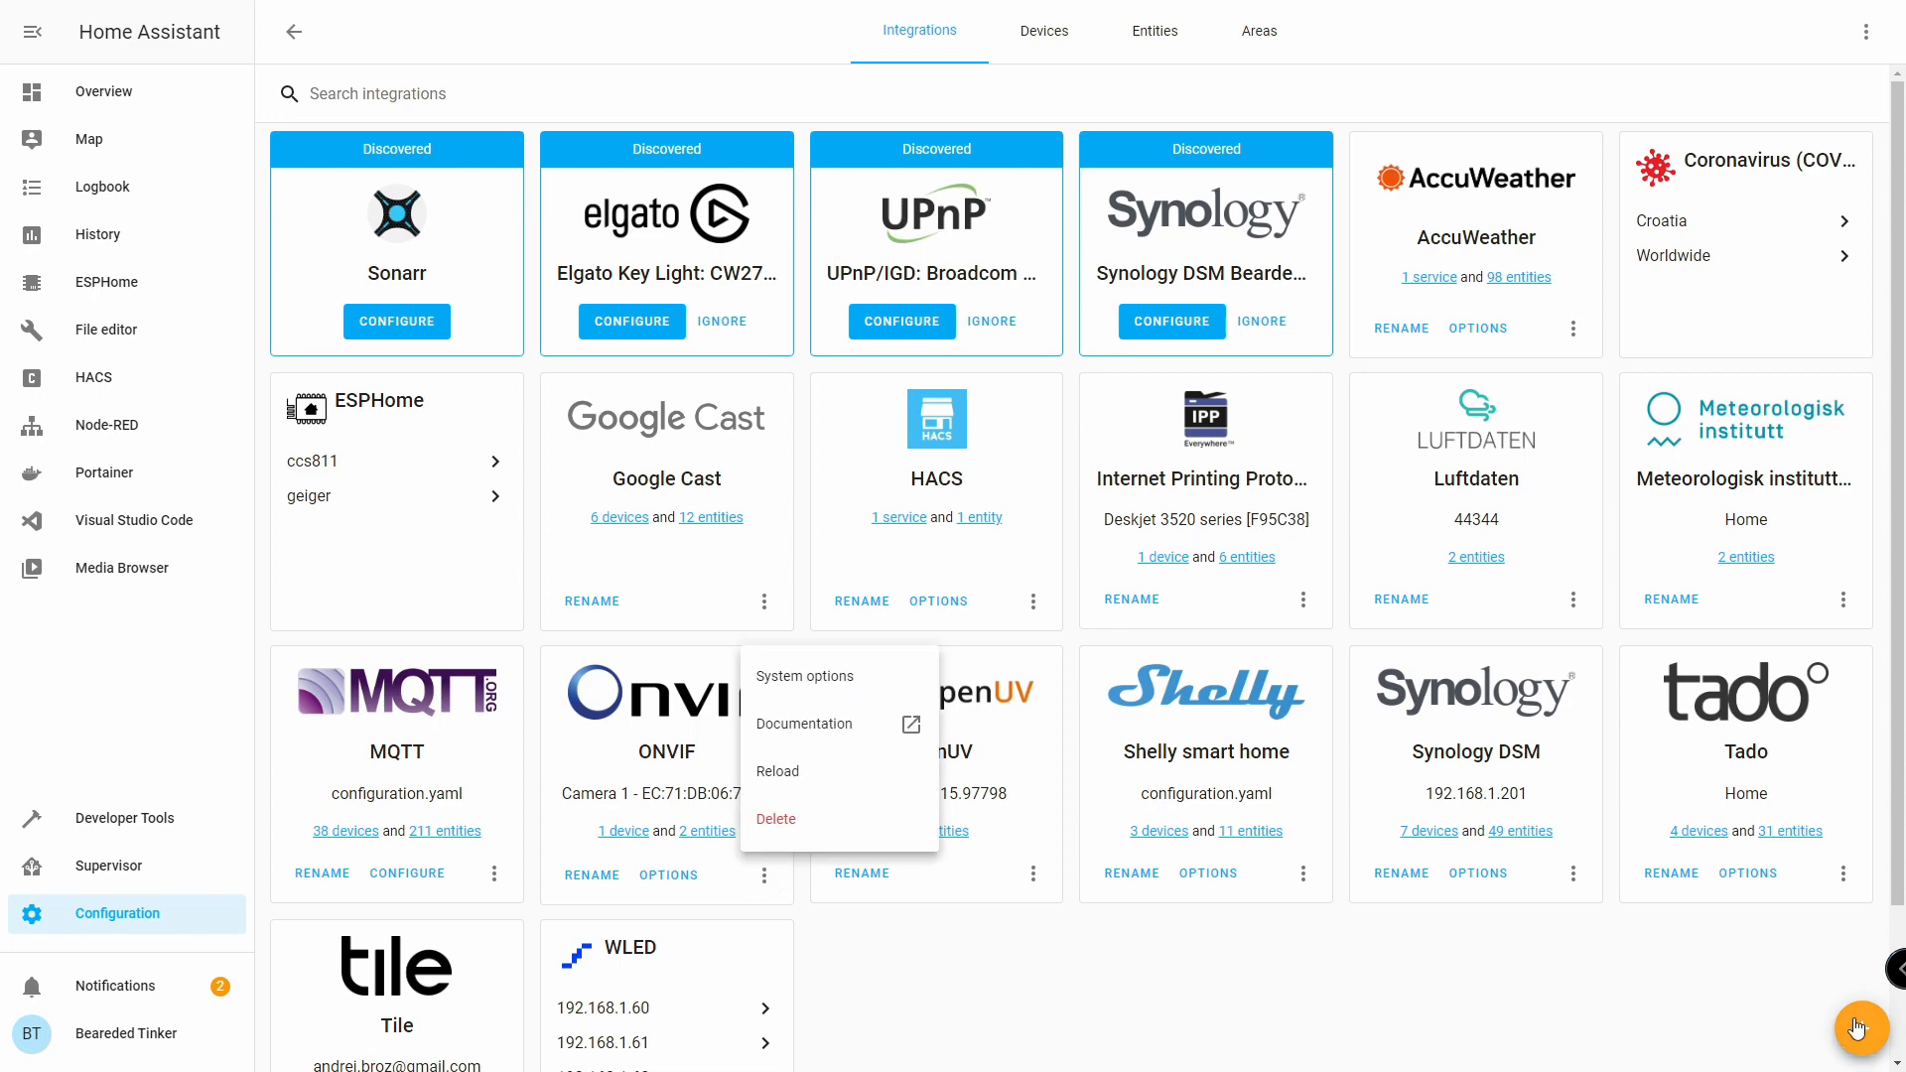
{"action": "left_click", "coordinate": [1861, 1028]}
{"action": "type", "text": "onv"}
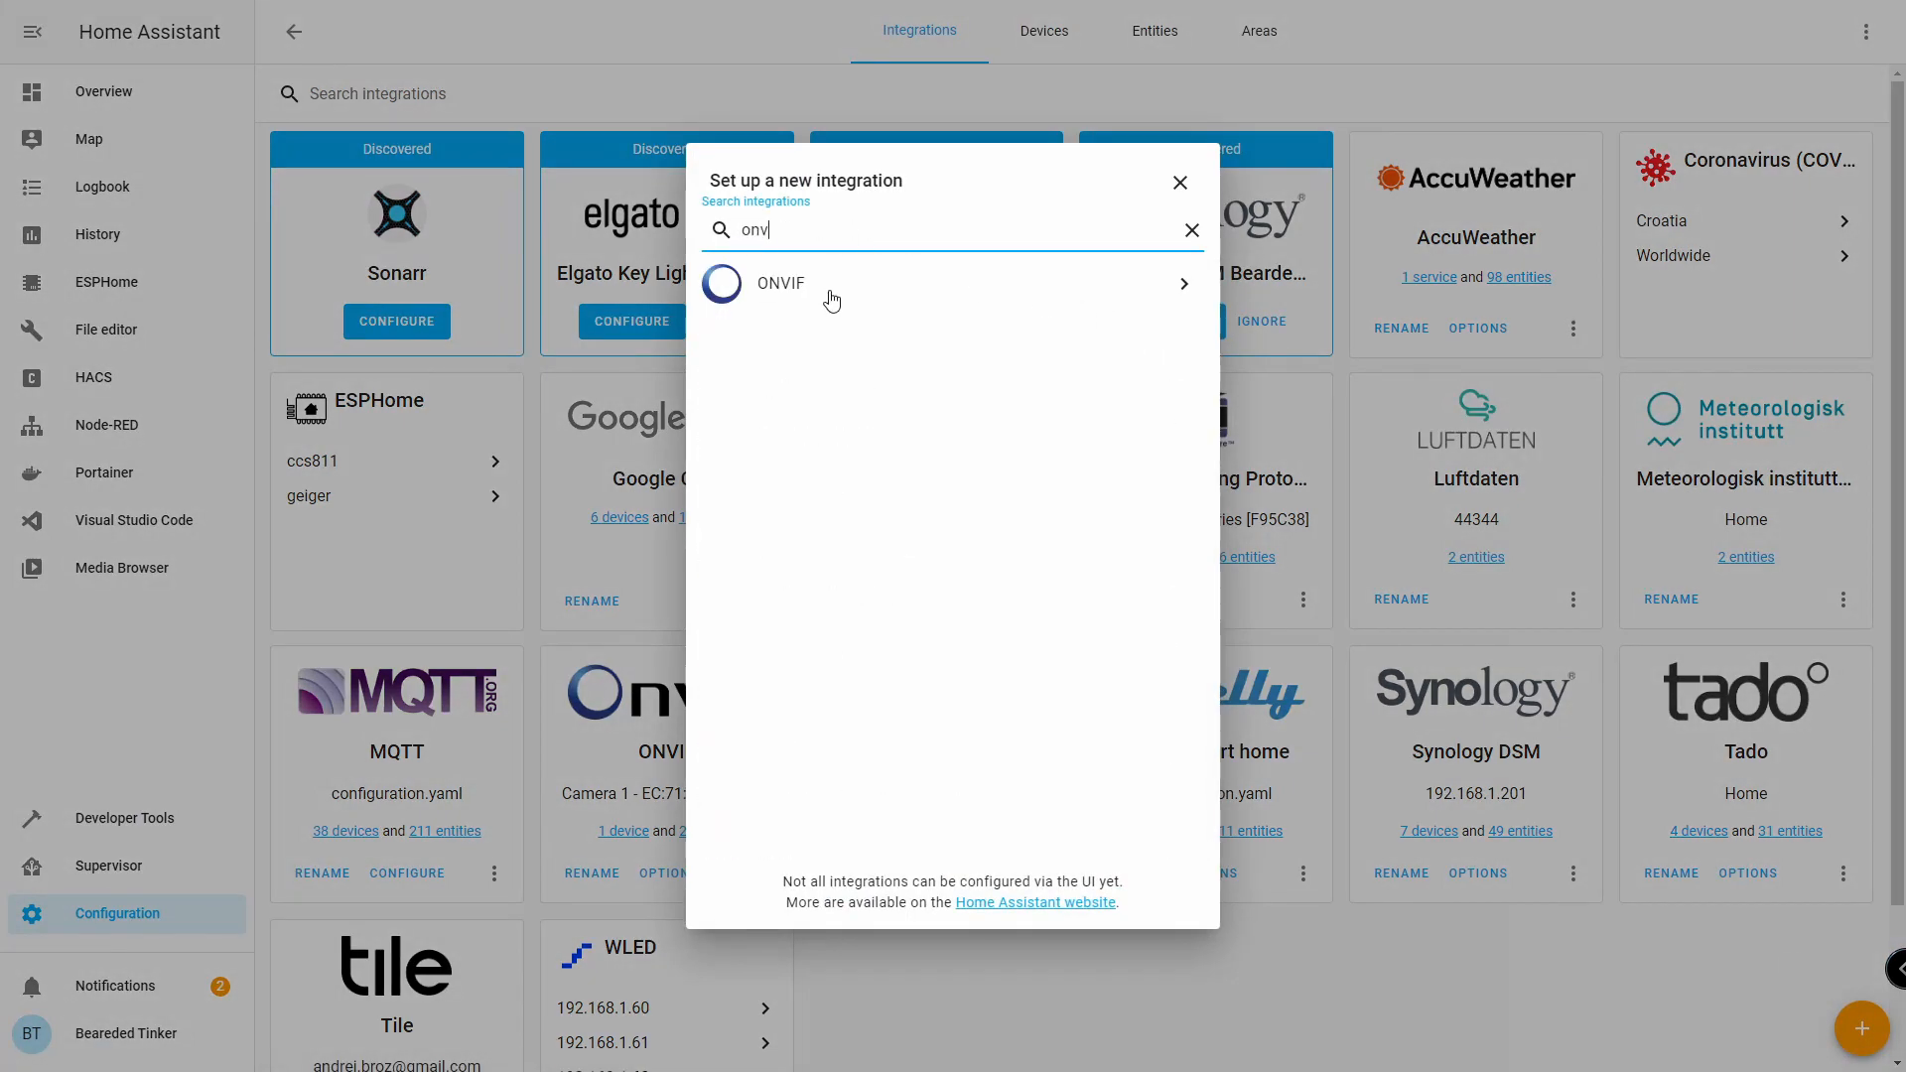
{"action": "left_click", "coordinate": [832, 288]}
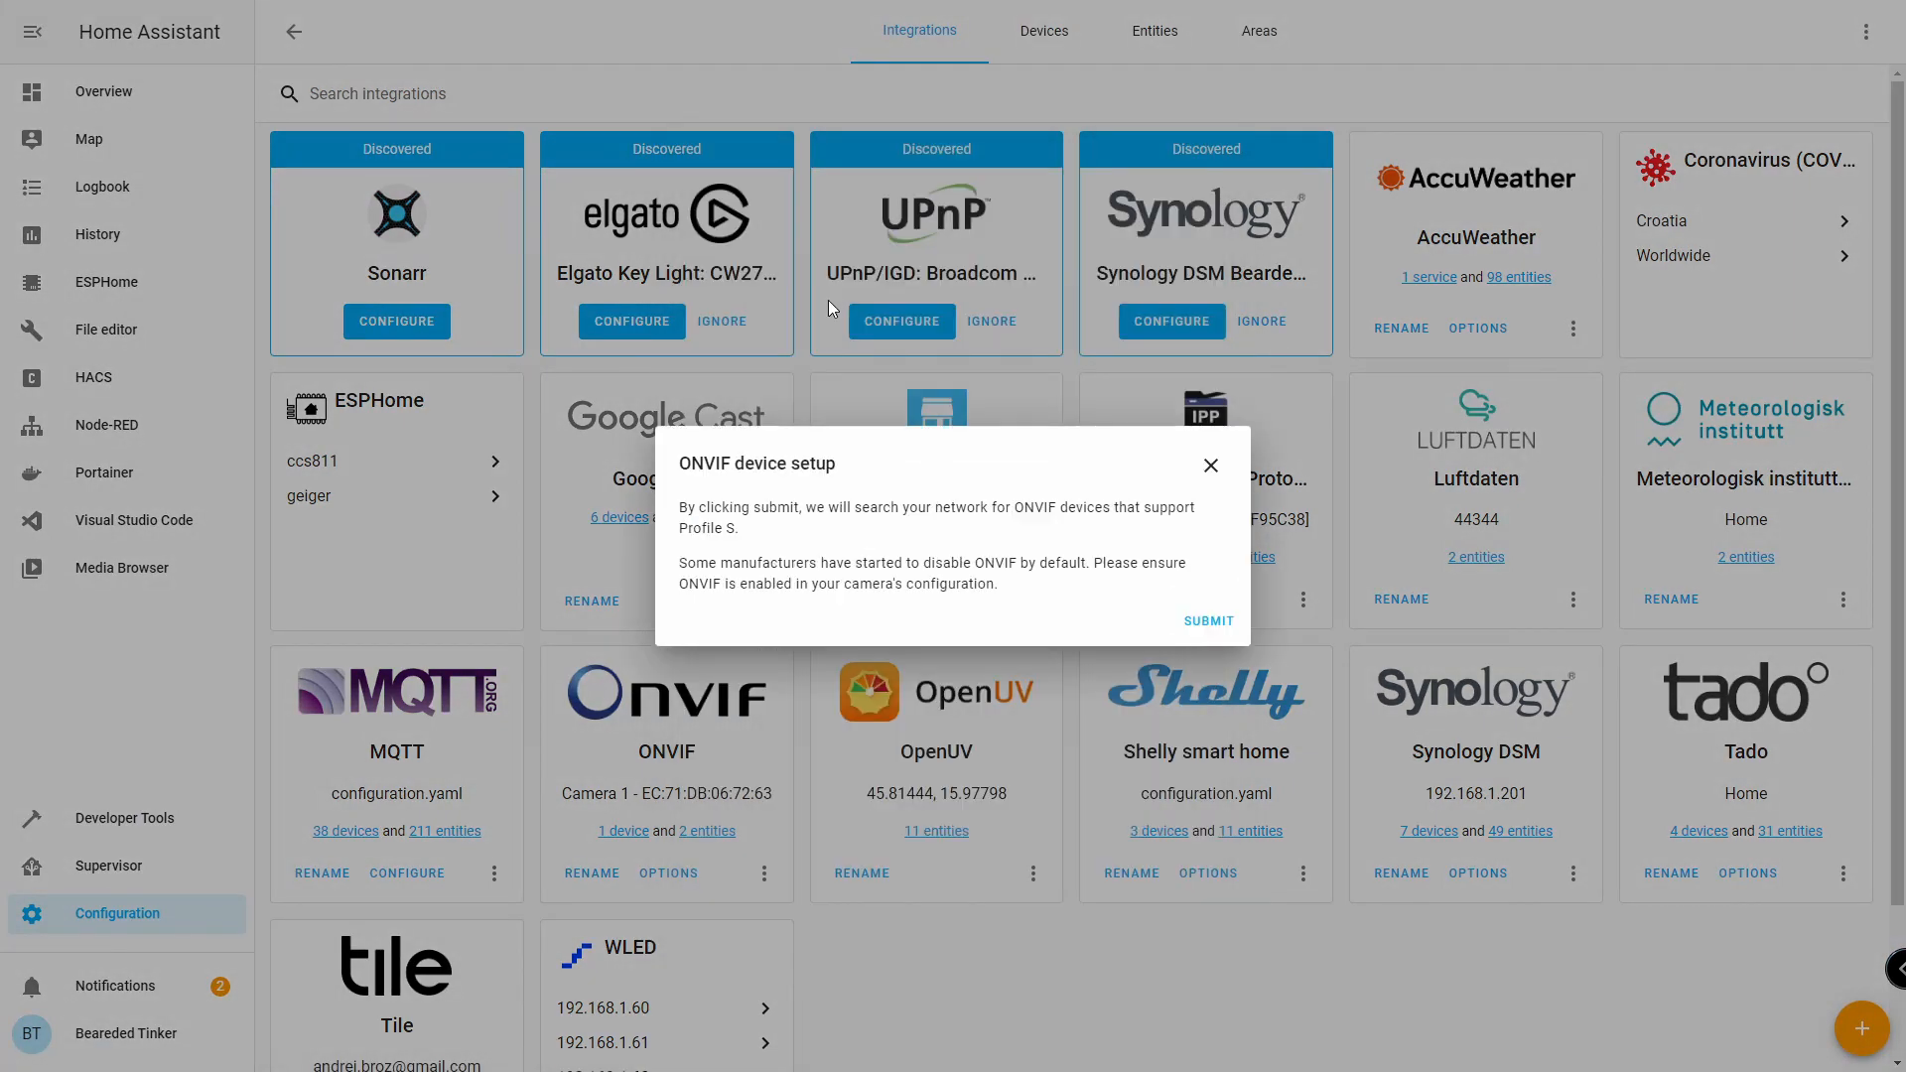
{"action": "left_click", "coordinate": [1209, 622]}
{"action": "left_click", "coordinate": [822, 501]}
Register 'Camera 2' at host 192.168.1.111, port 8000, with the camera's login credentials.
{"action": "type", "text": "Camera 2"}
{"action": "key", "text": "Tab"}
{"action": "type", "text": "19"}
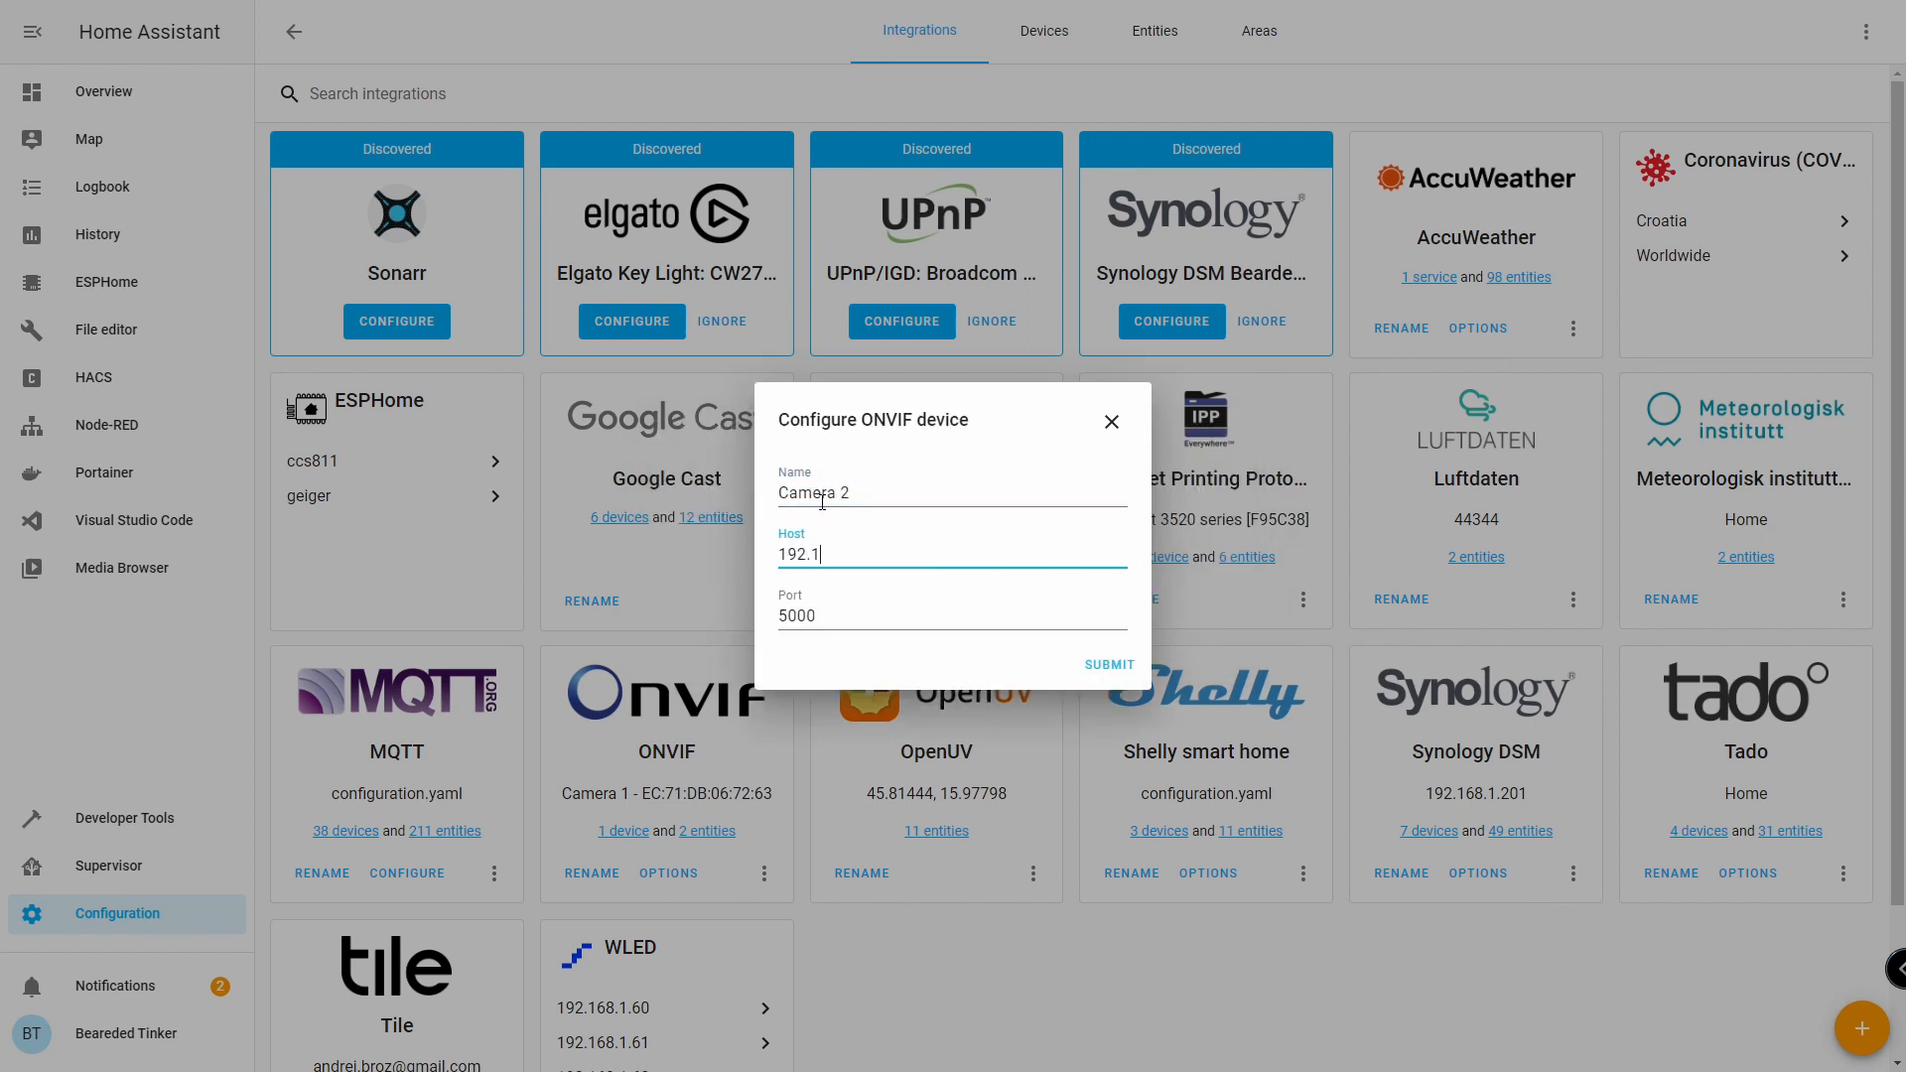
{"action": "type", "text": "2.168.1.111"}
{"action": "key", "text": "Tab"}
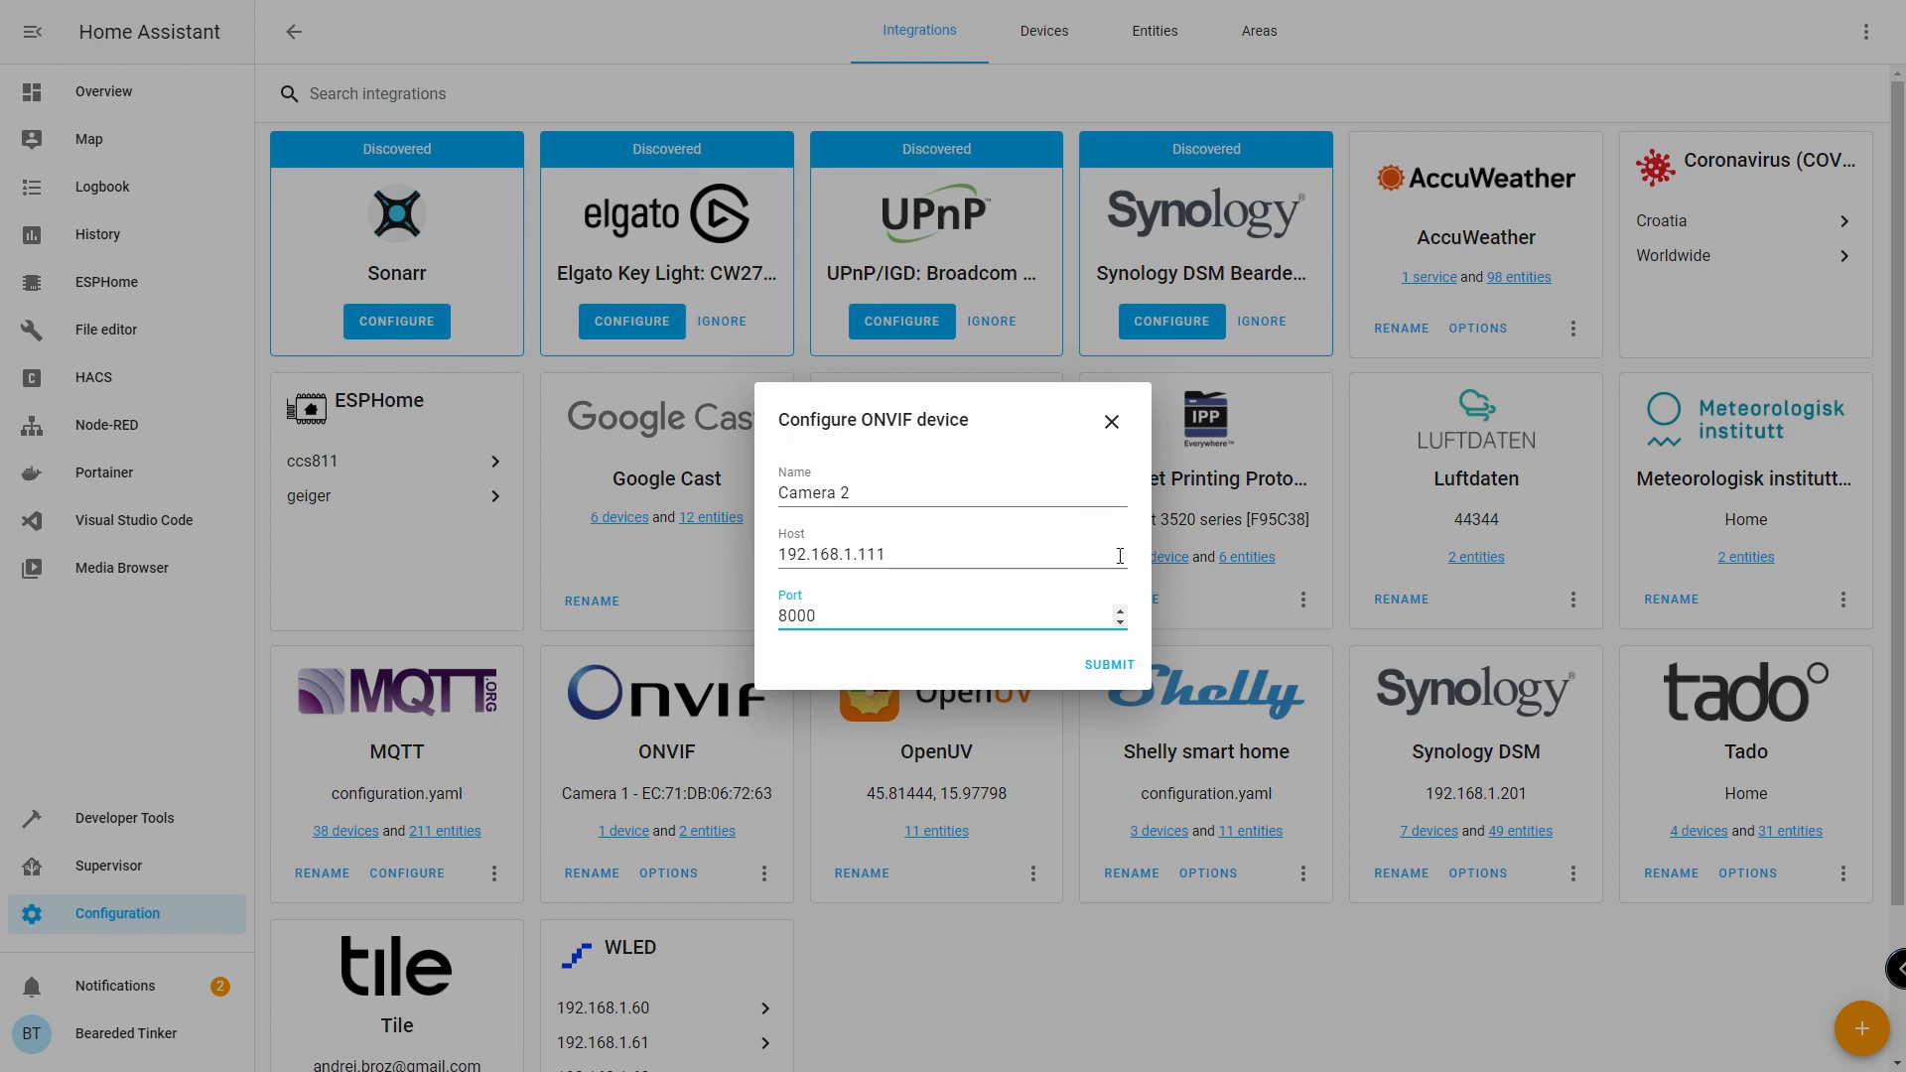
{"action": "left_click", "coordinate": [1112, 665]}
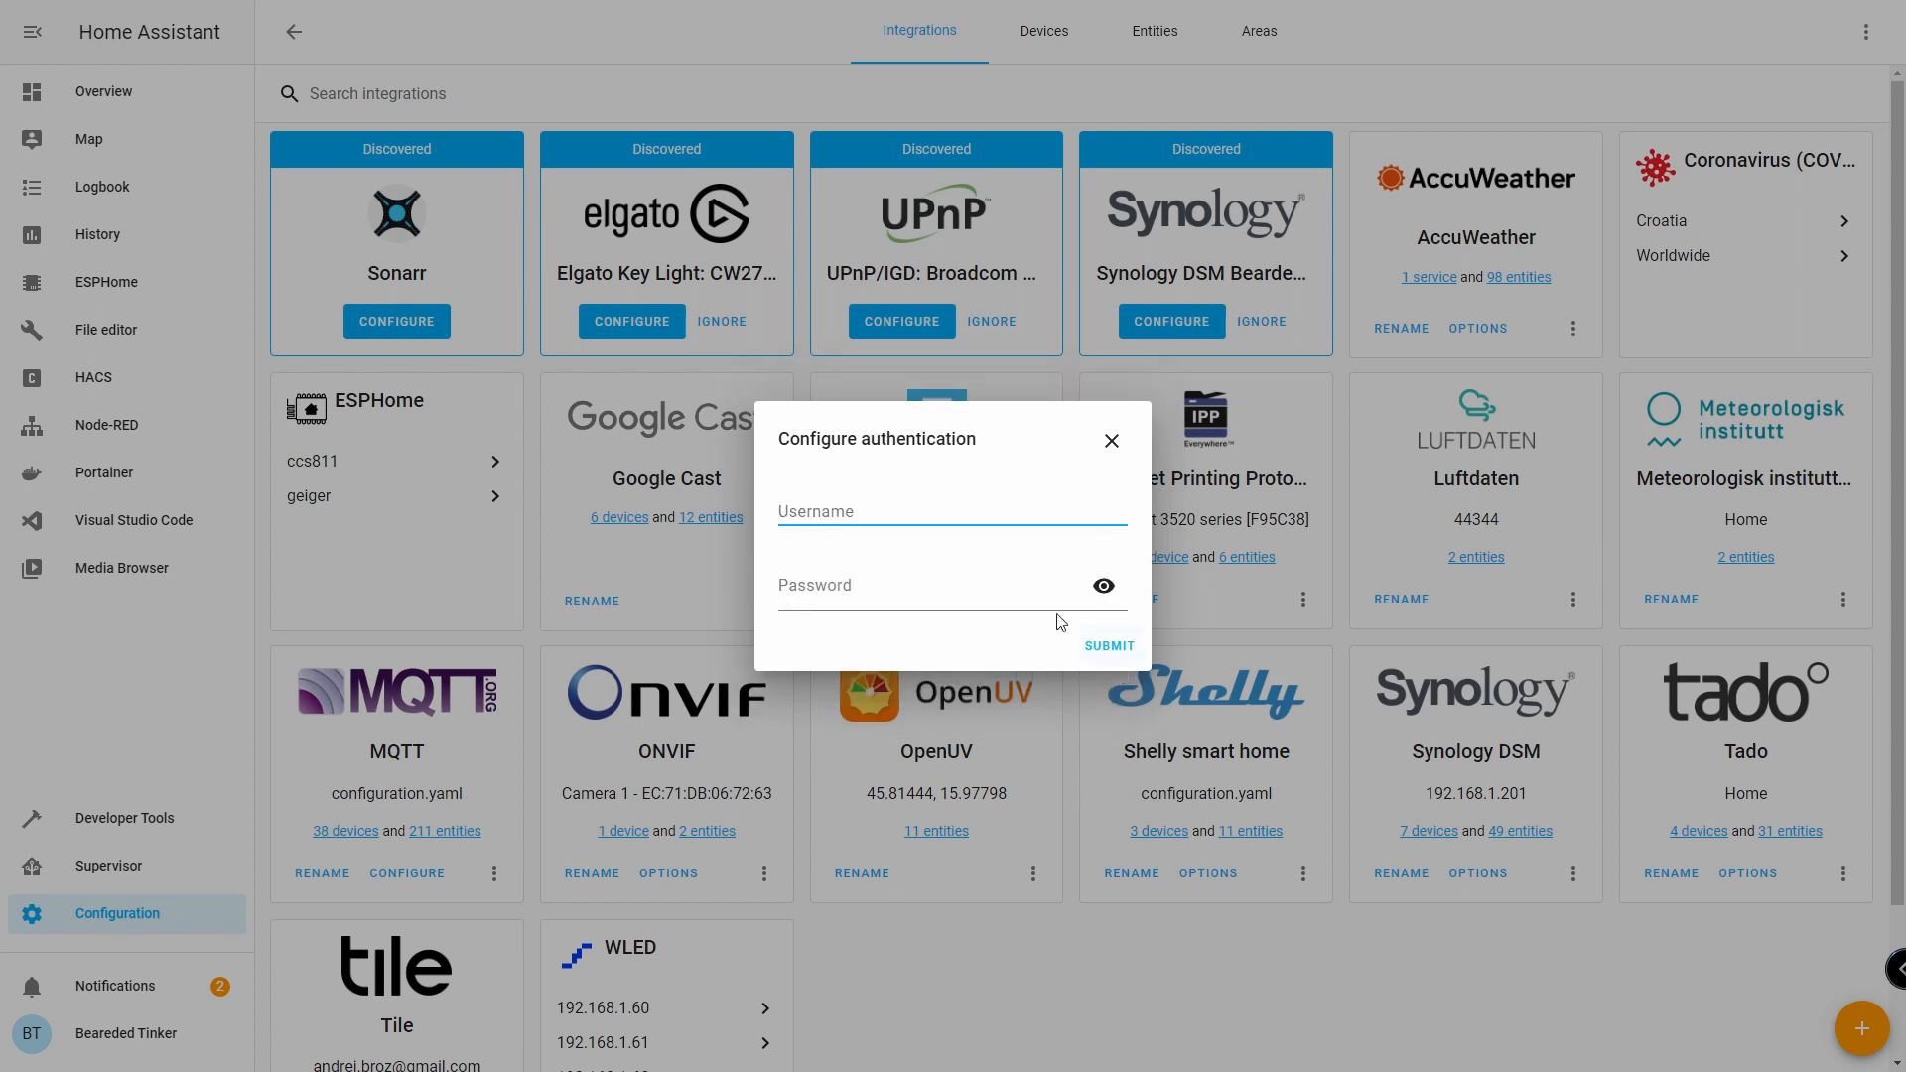
{"action": "type", "text": "admin"}
{"action": "left_click", "coordinate": [1107, 646]}
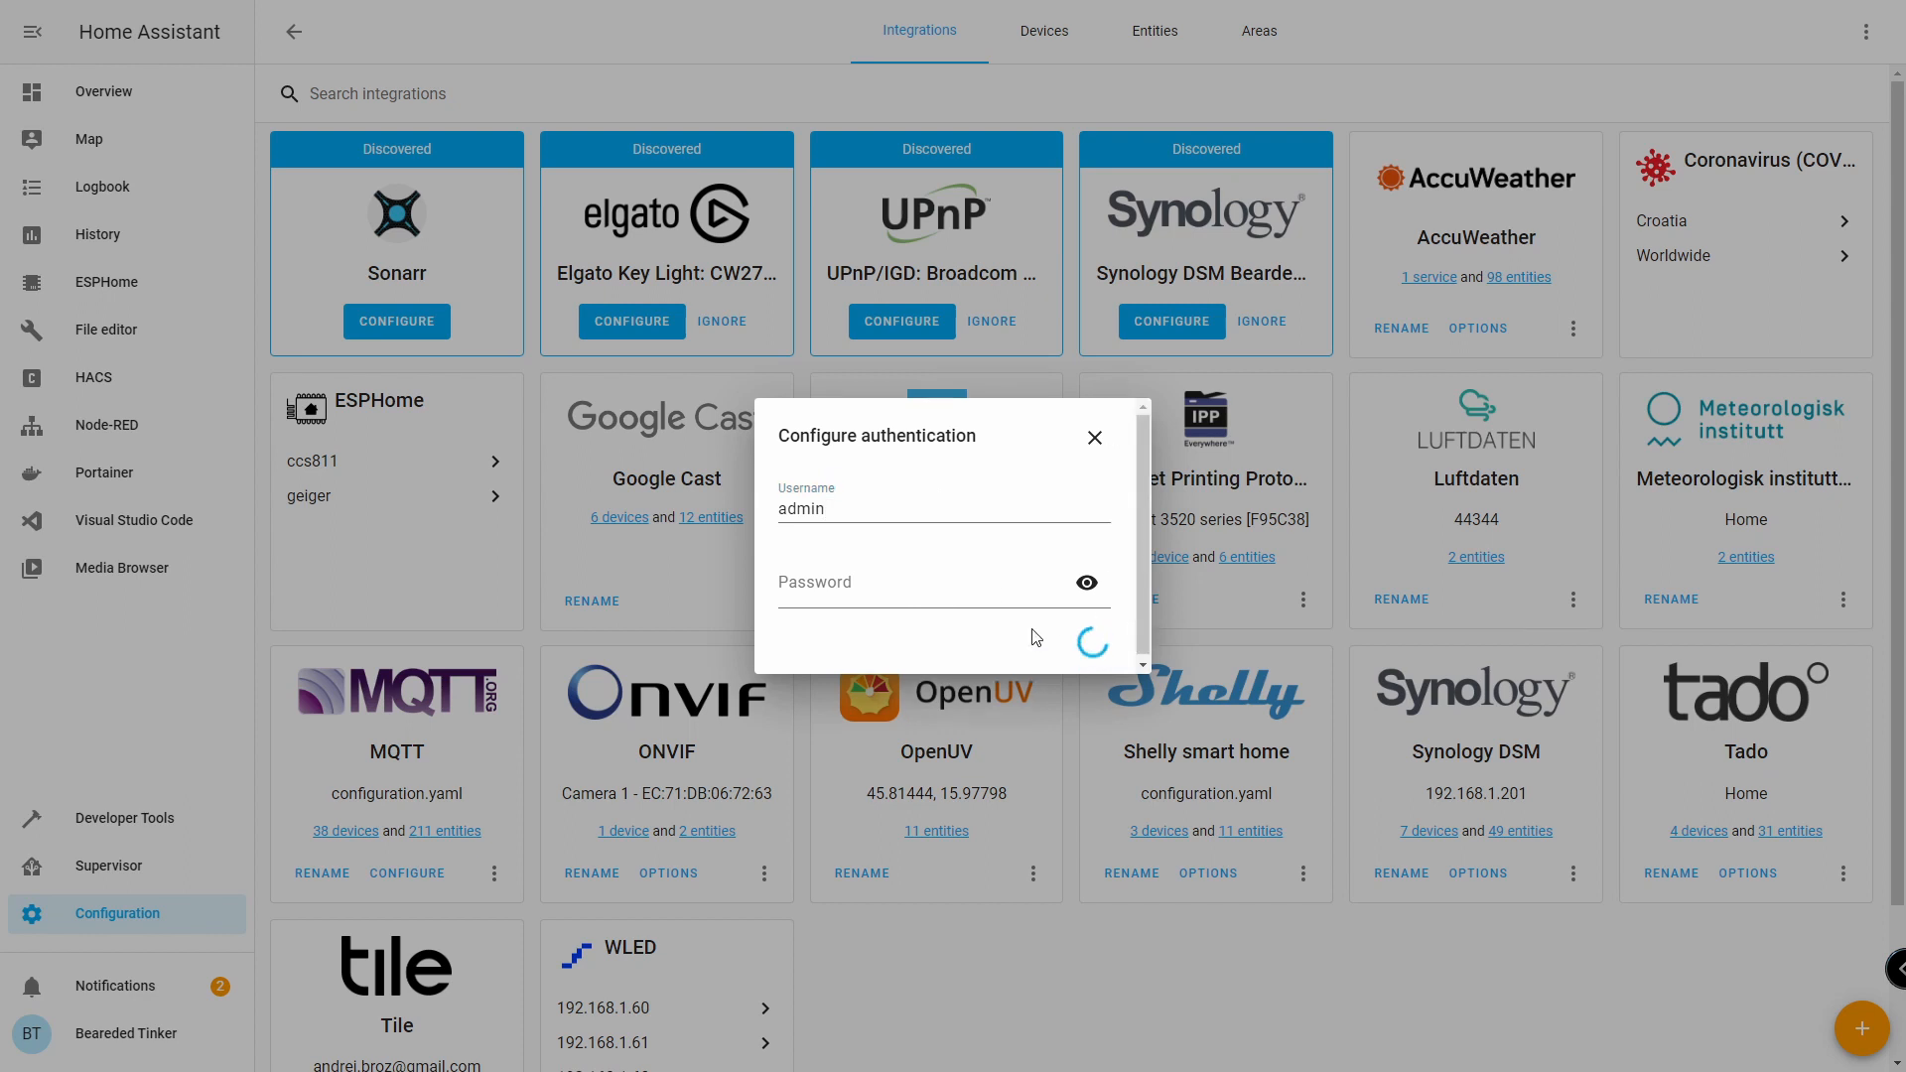
{"action": "left_click", "coordinate": [1113, 667]}
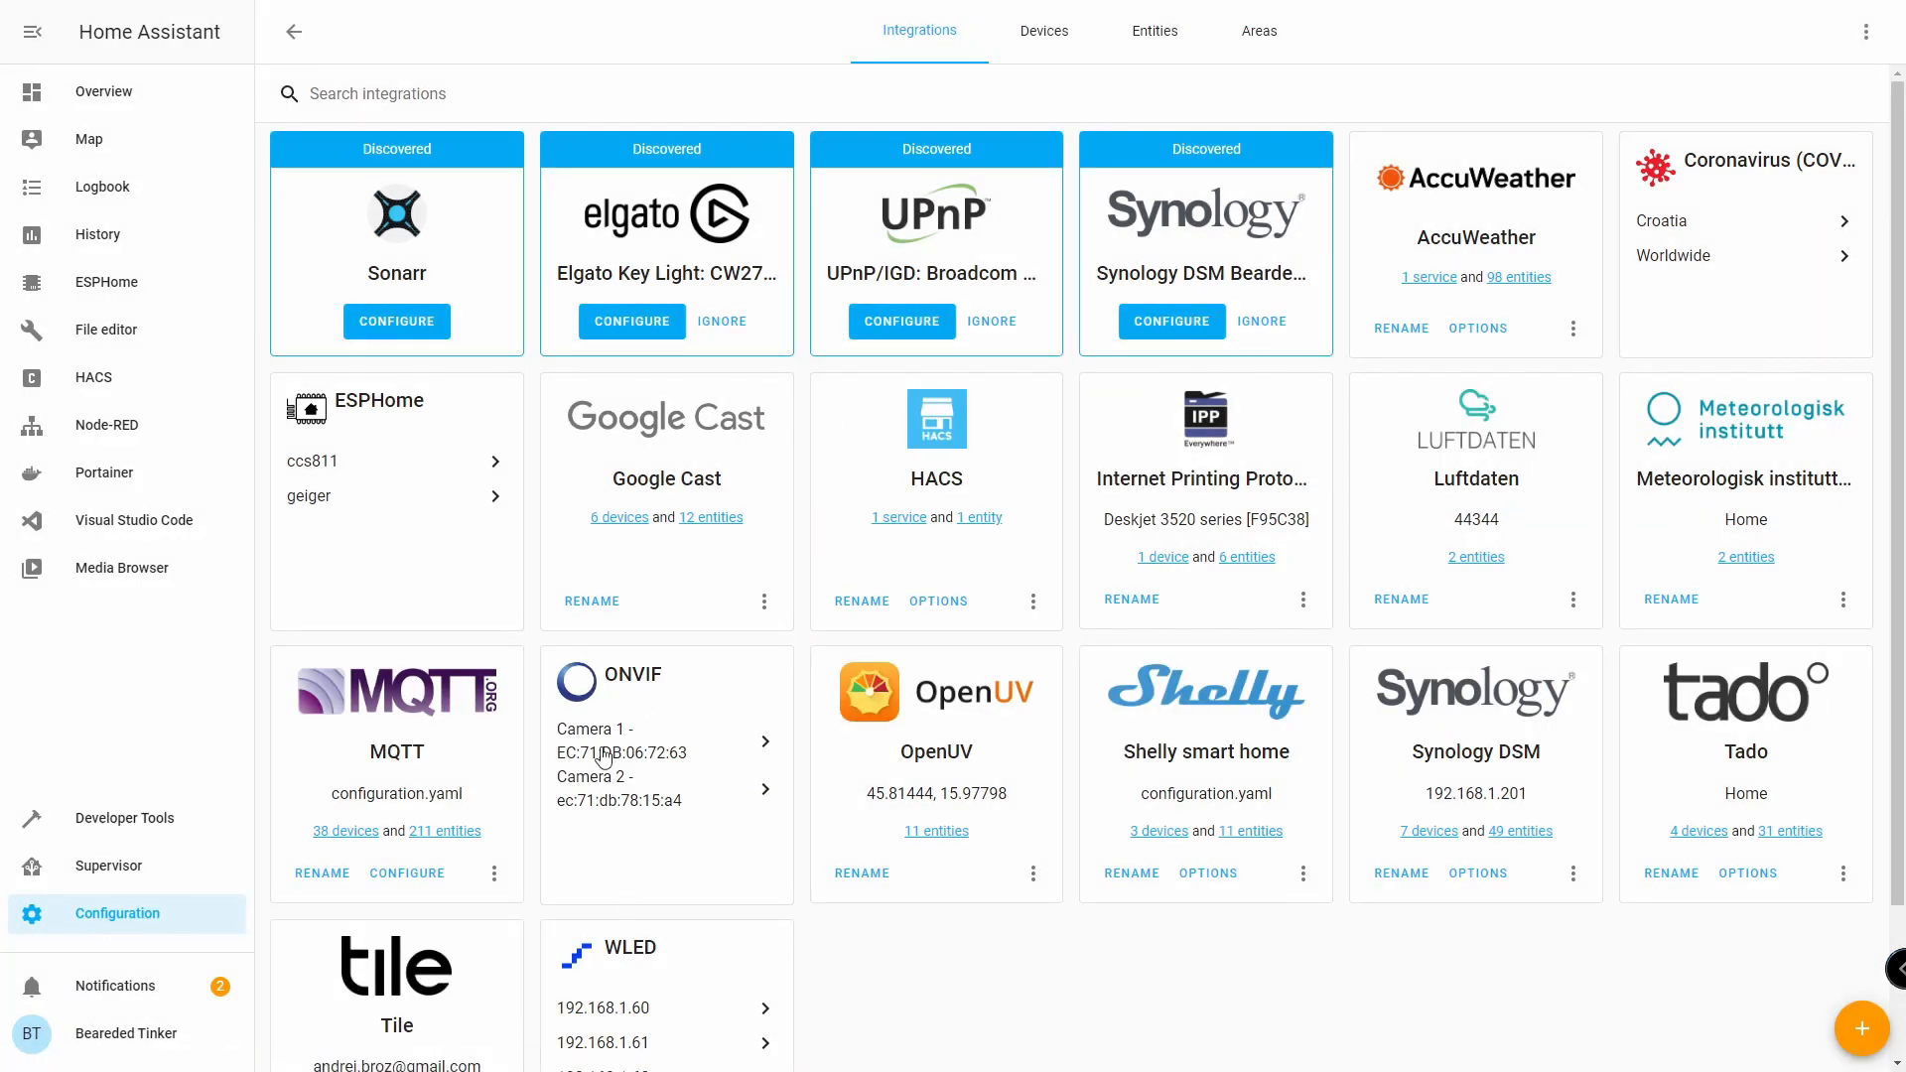
{"action": "left_click", "coordinate": [1422, 833]}
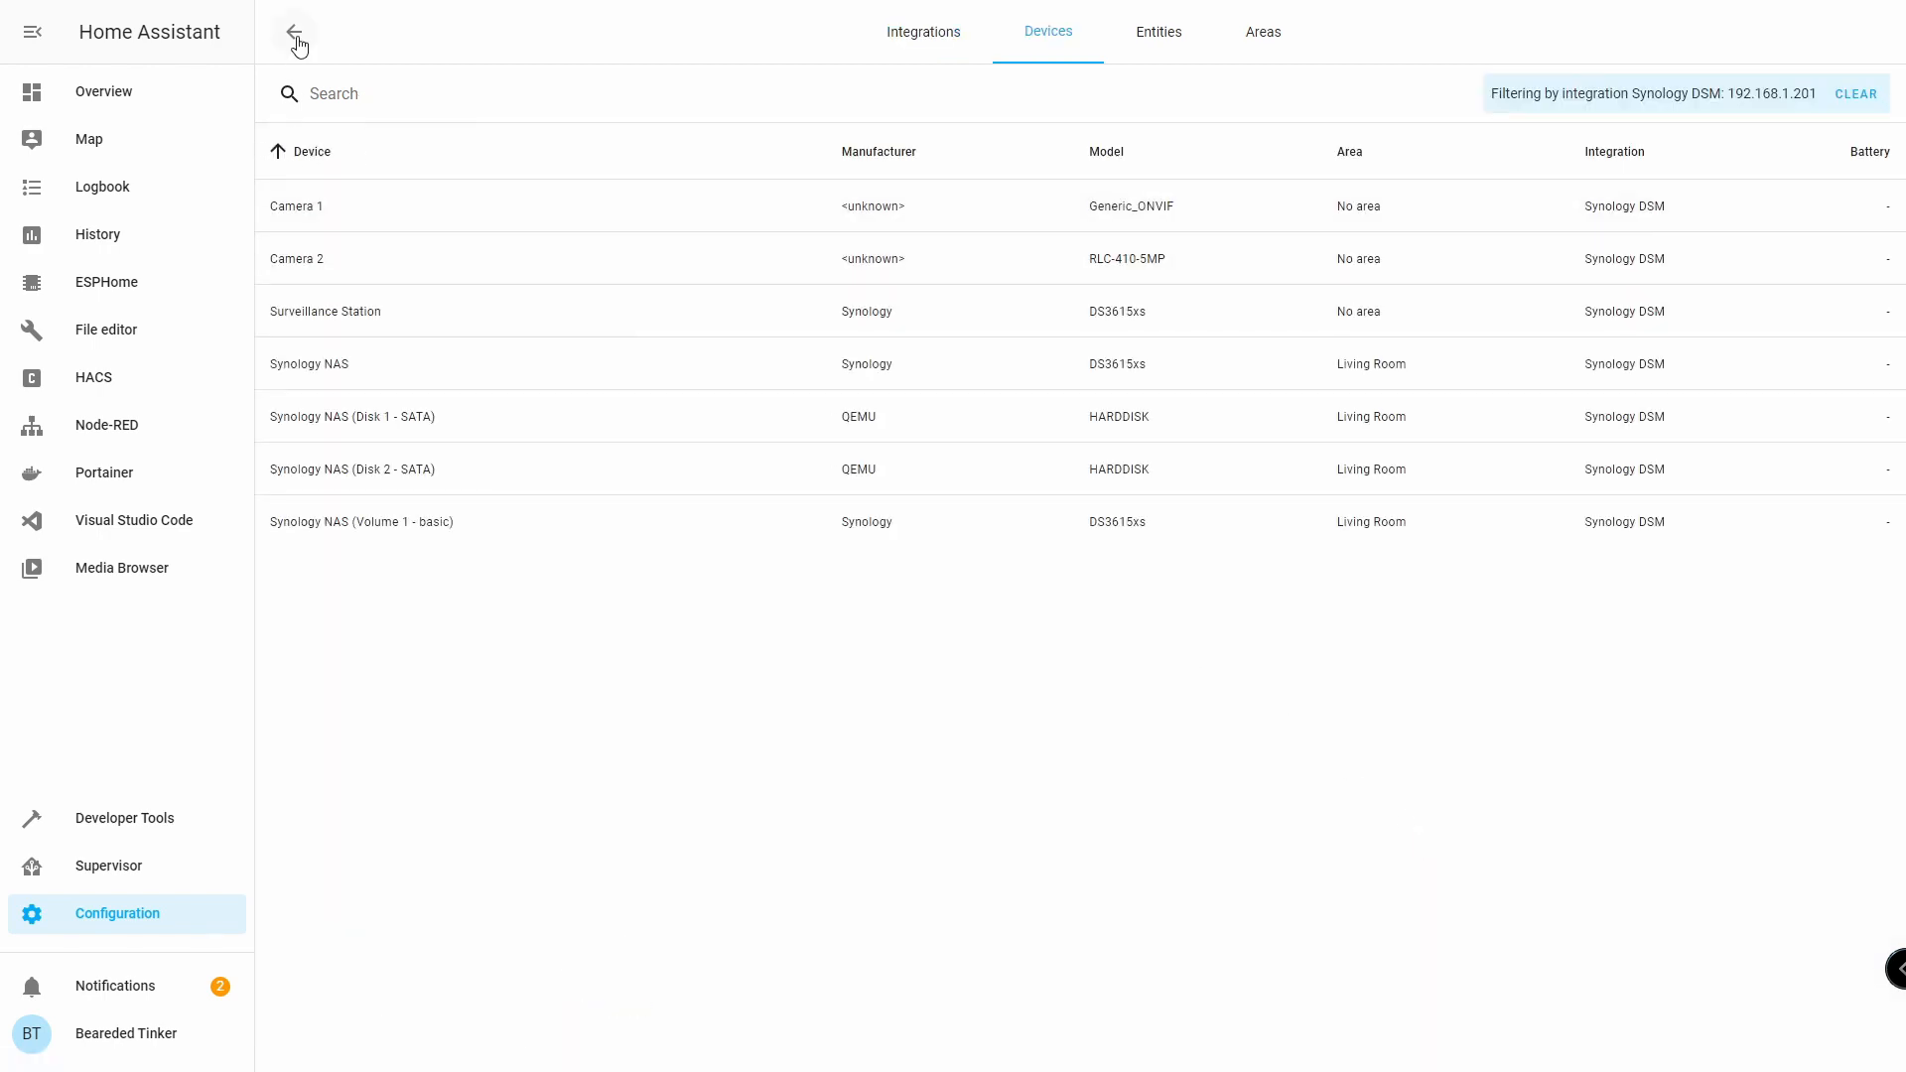
{"action": "left_click", "coordinate": [296, 38]}
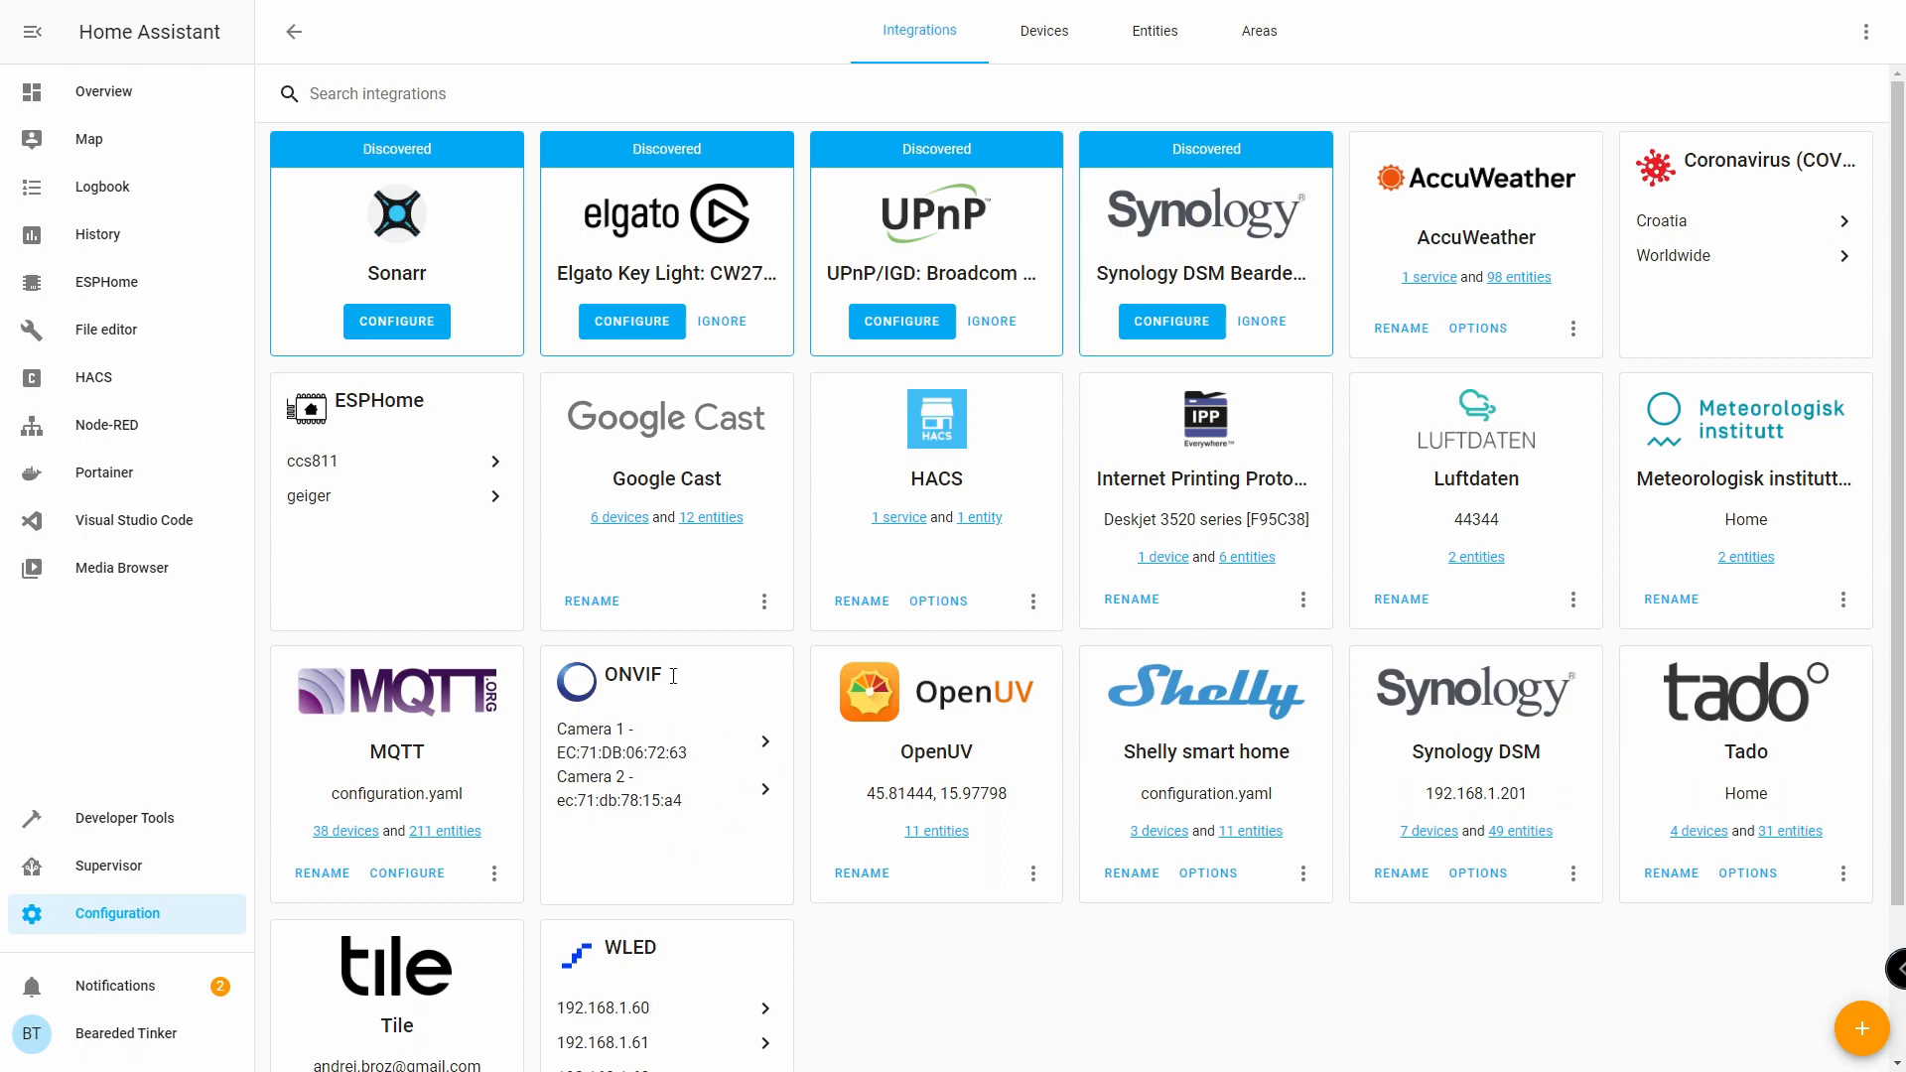
{"action": "left_click", "coordinate": [621, 755]}
{"action": "left_click", "coordinate": [599, 823]}
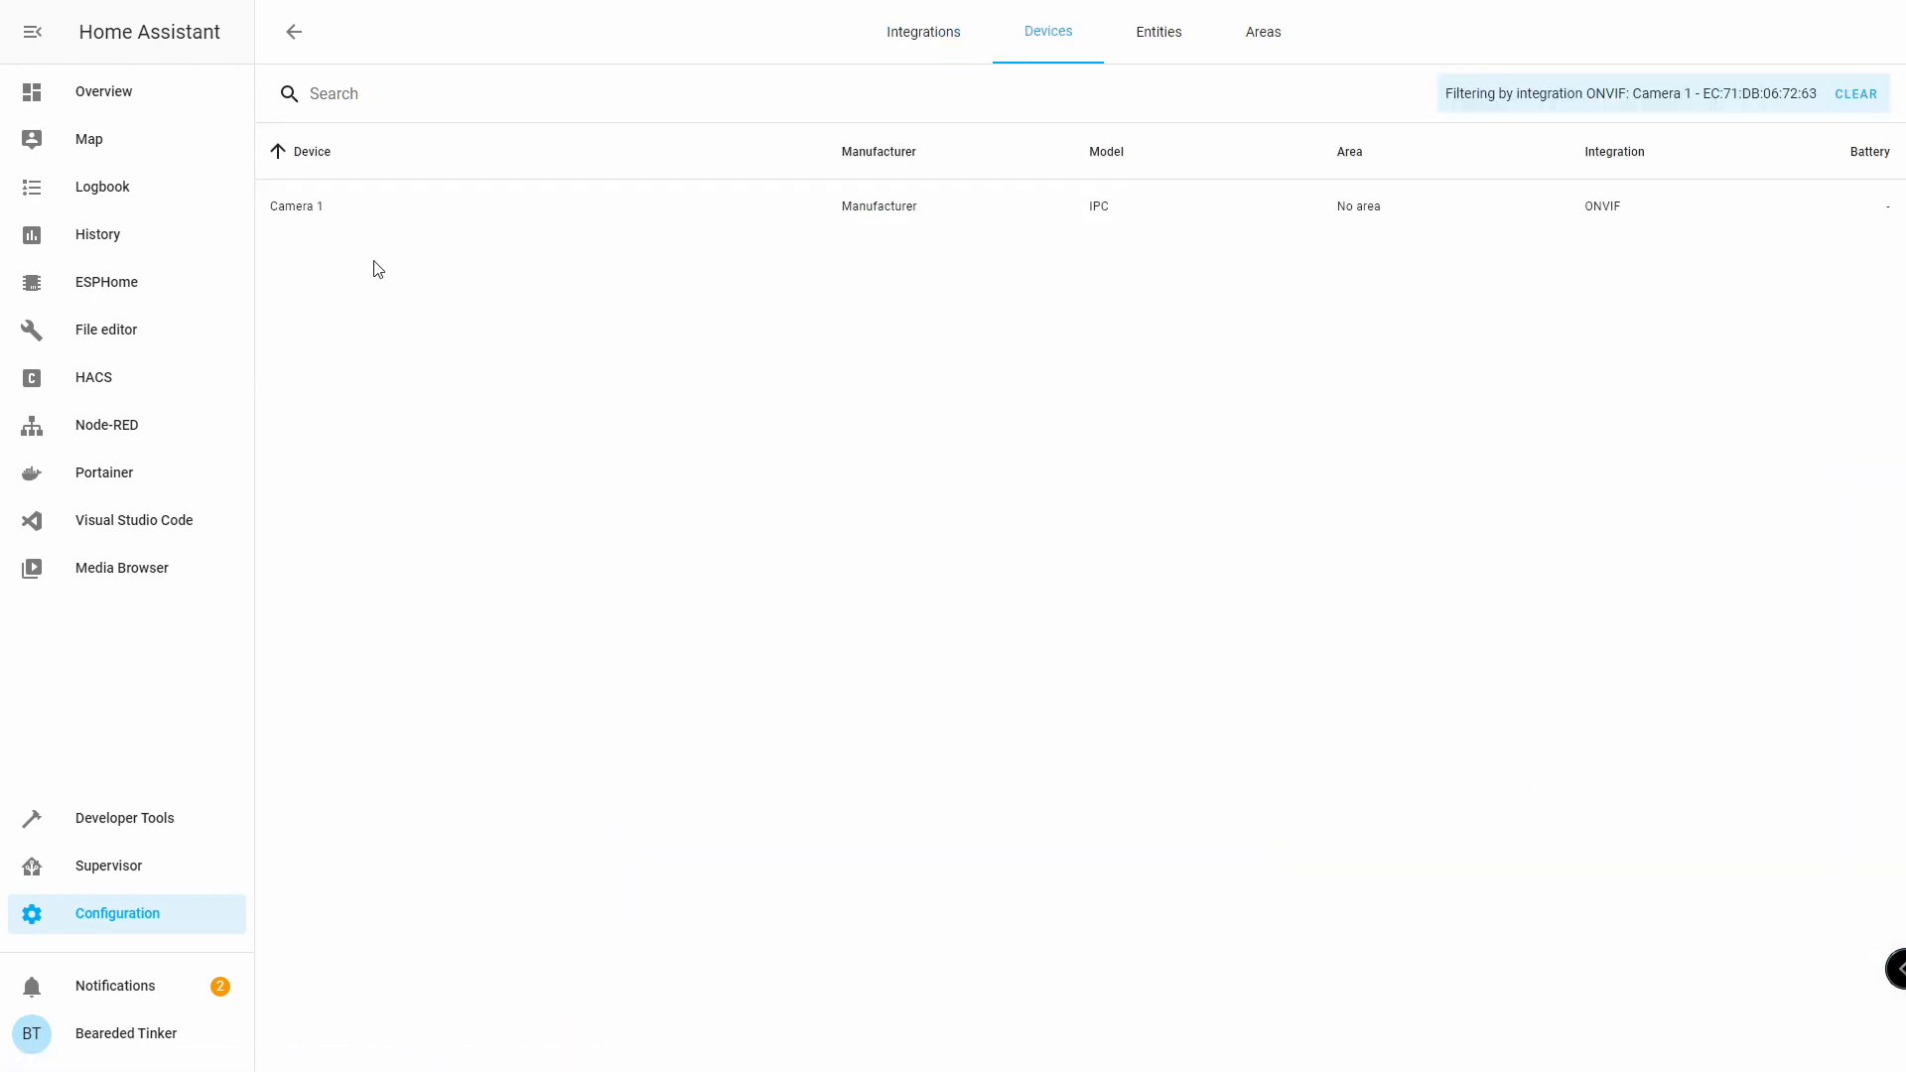
{"action": "left_click", "coordinate": [283, 49]}
{"action": "left_click", "coordinate": [637, 741]}
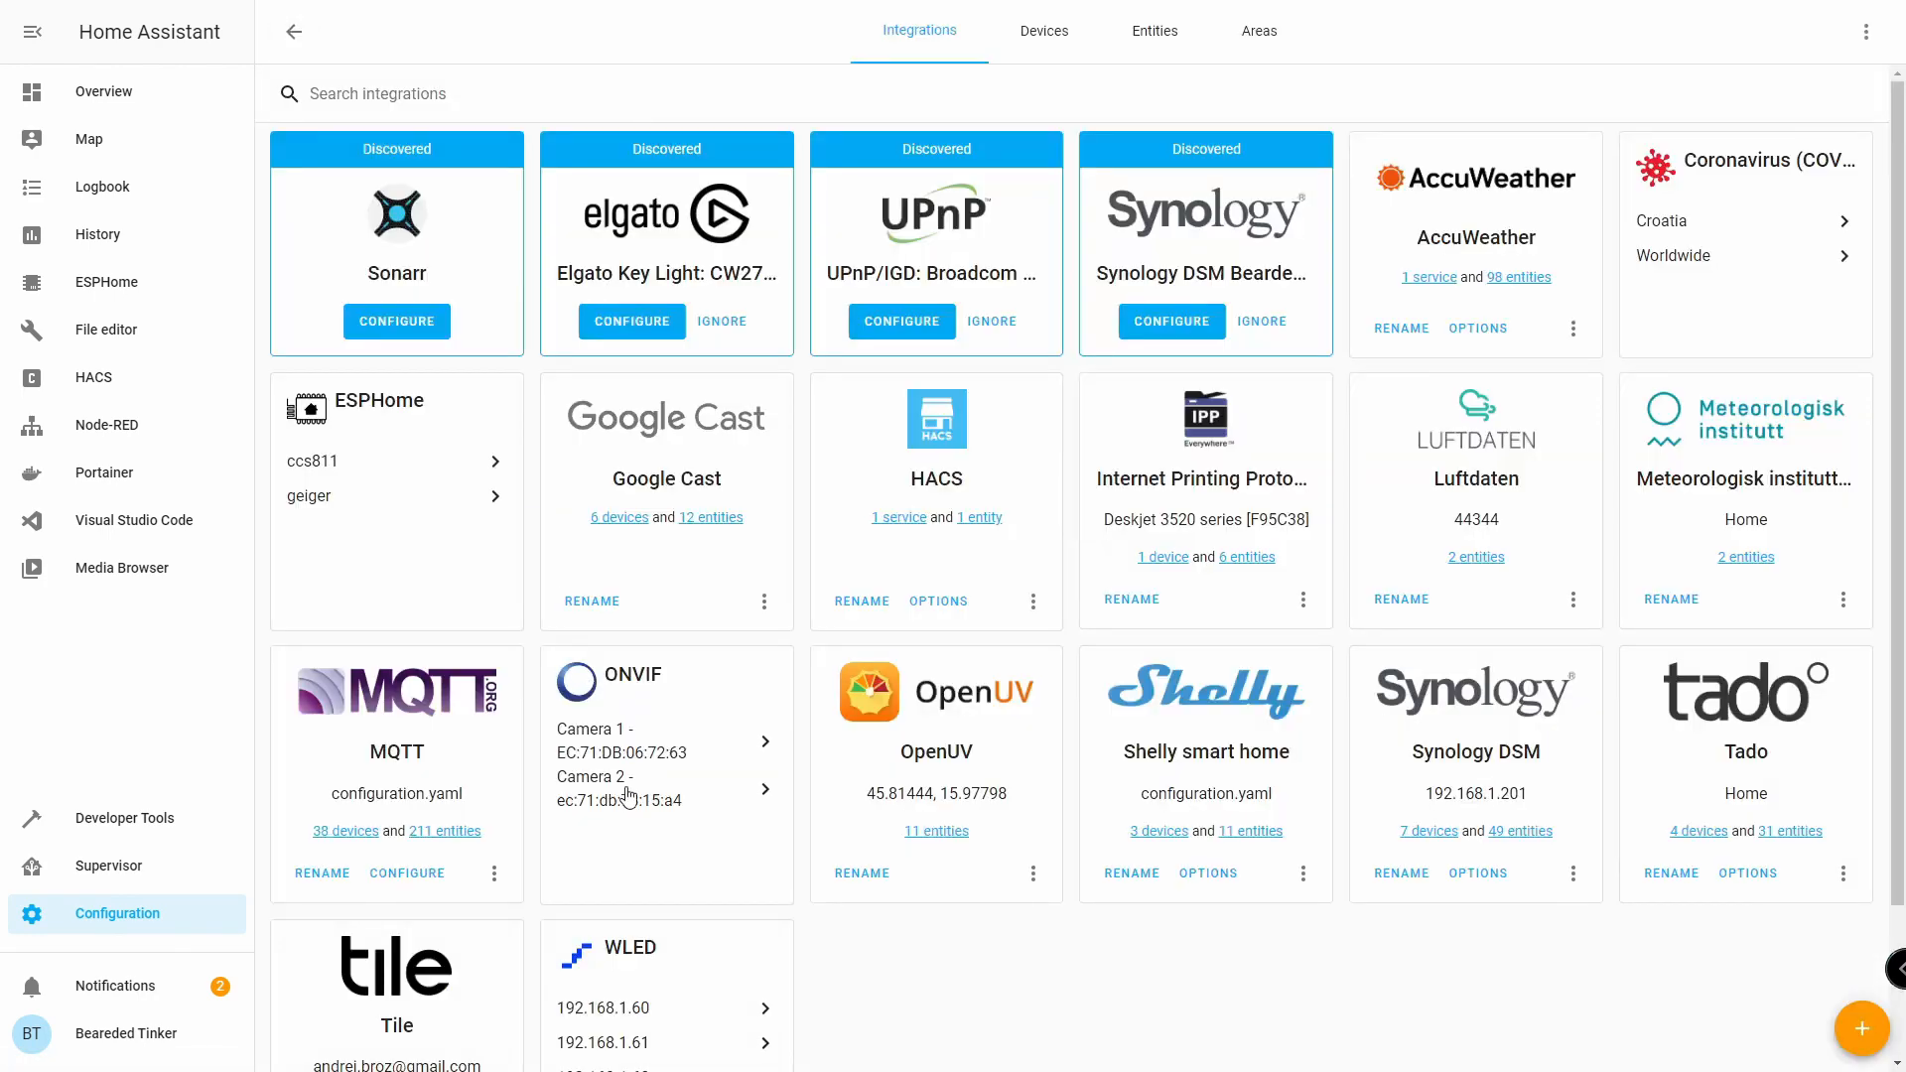
{"action": "left_click", "coordinate": [708, 826]}
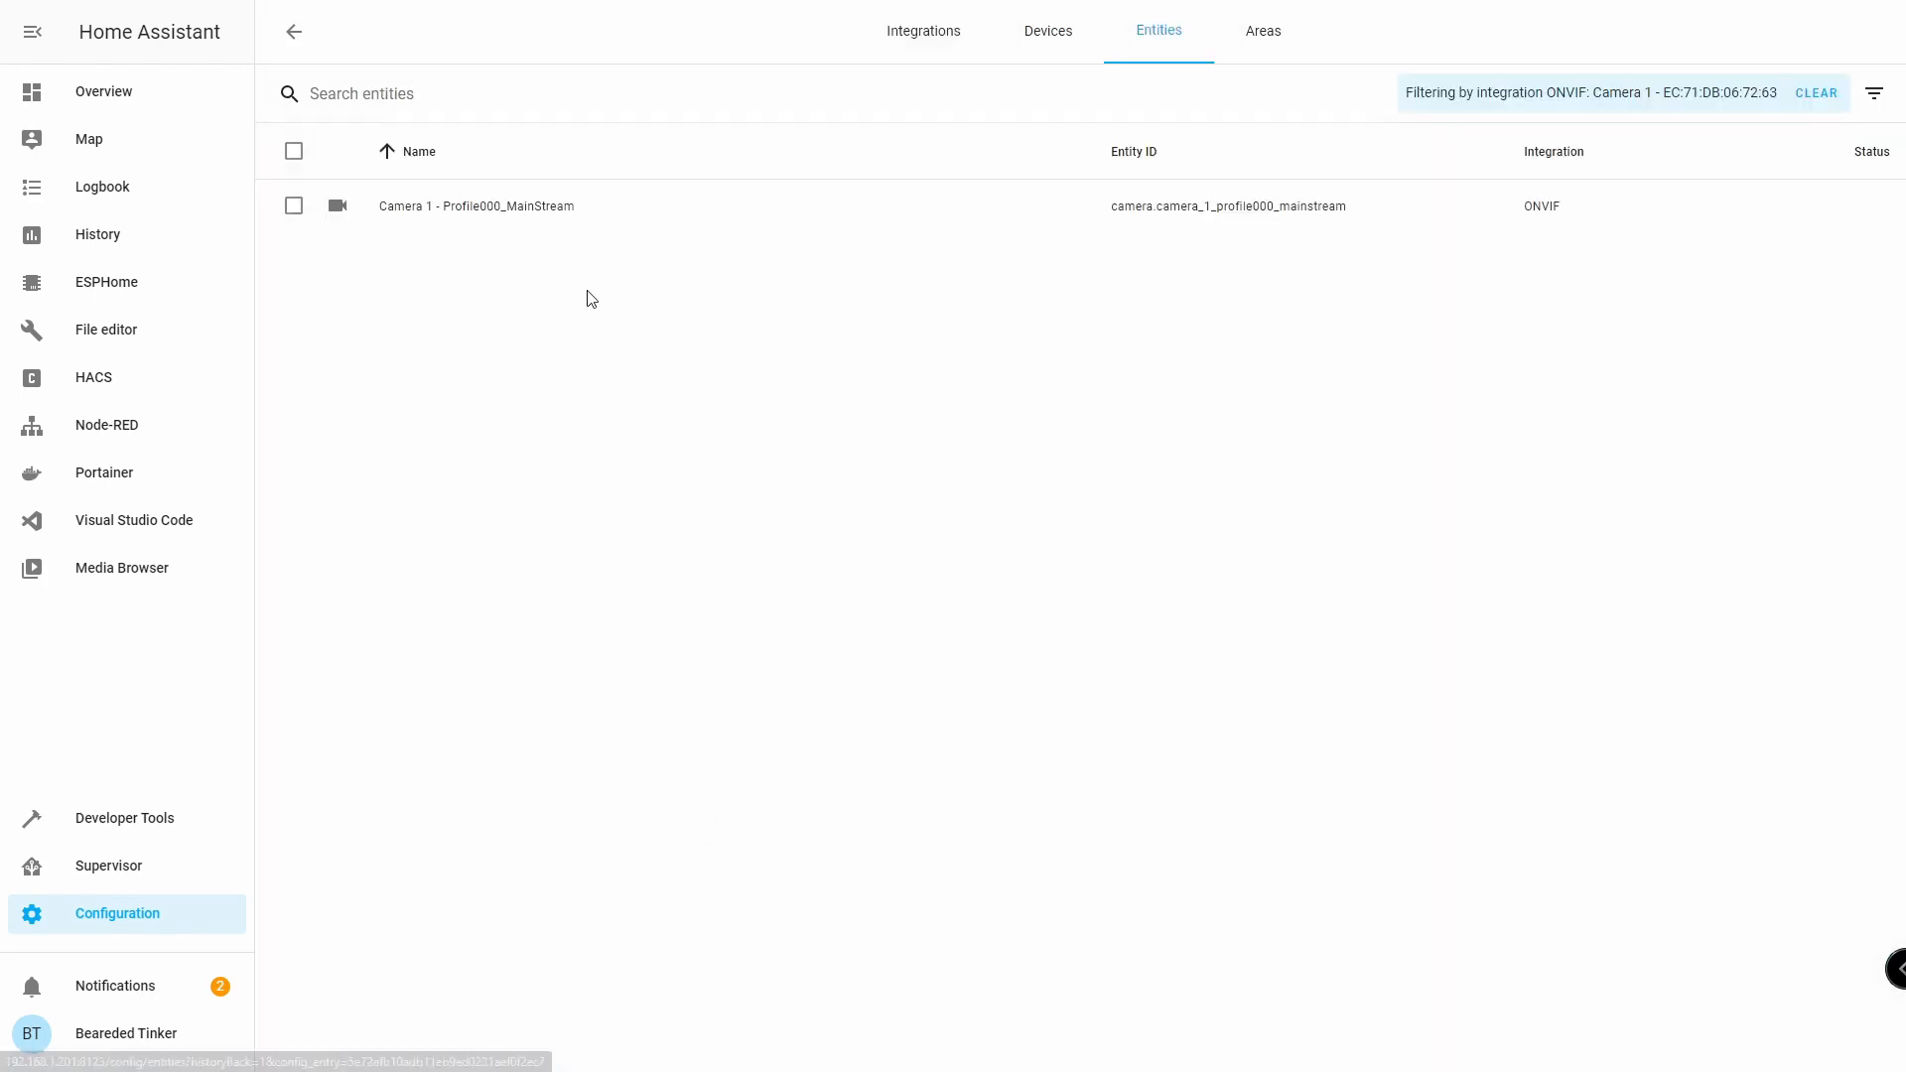
{"action": "left_click", "coordinate": [435, 208]}
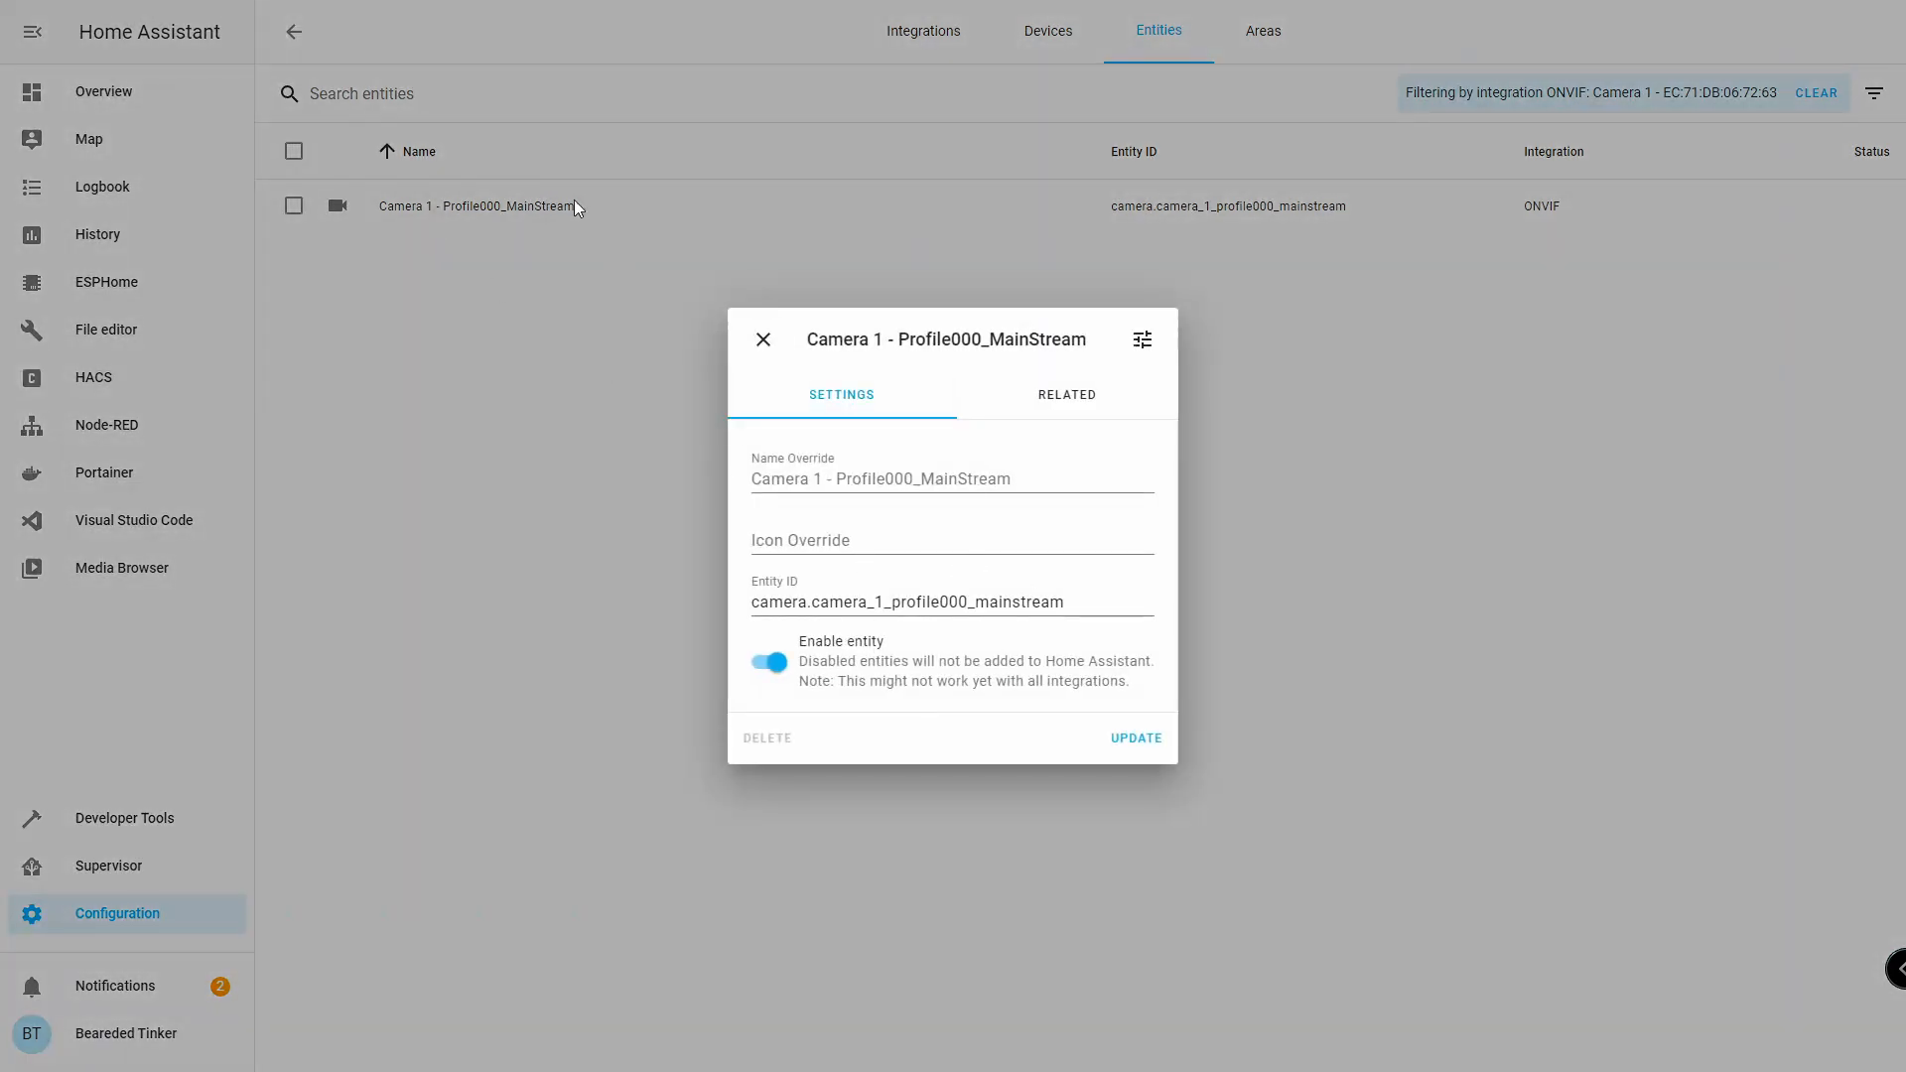
{"action": "left_click", "coordinate": [762, 340]}
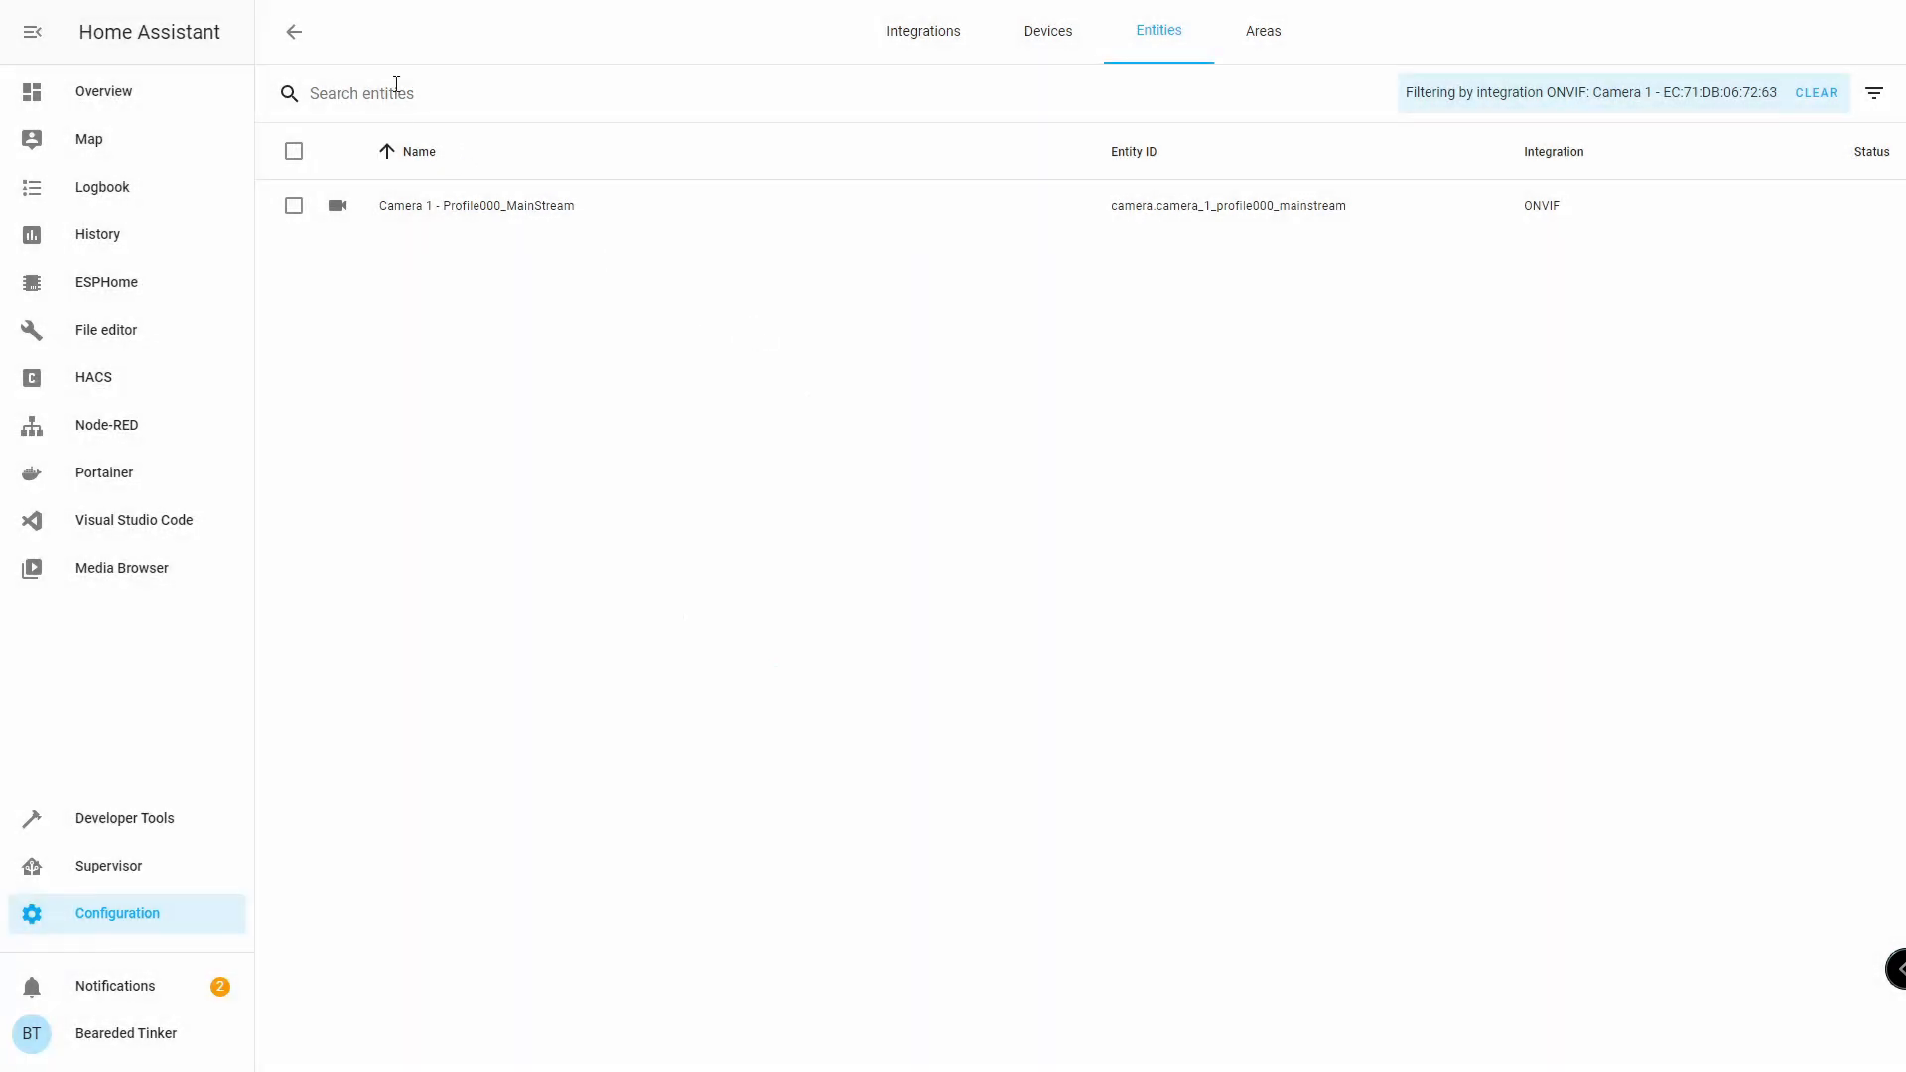
{"action": "left_click", "coordinate": [293, 24]}
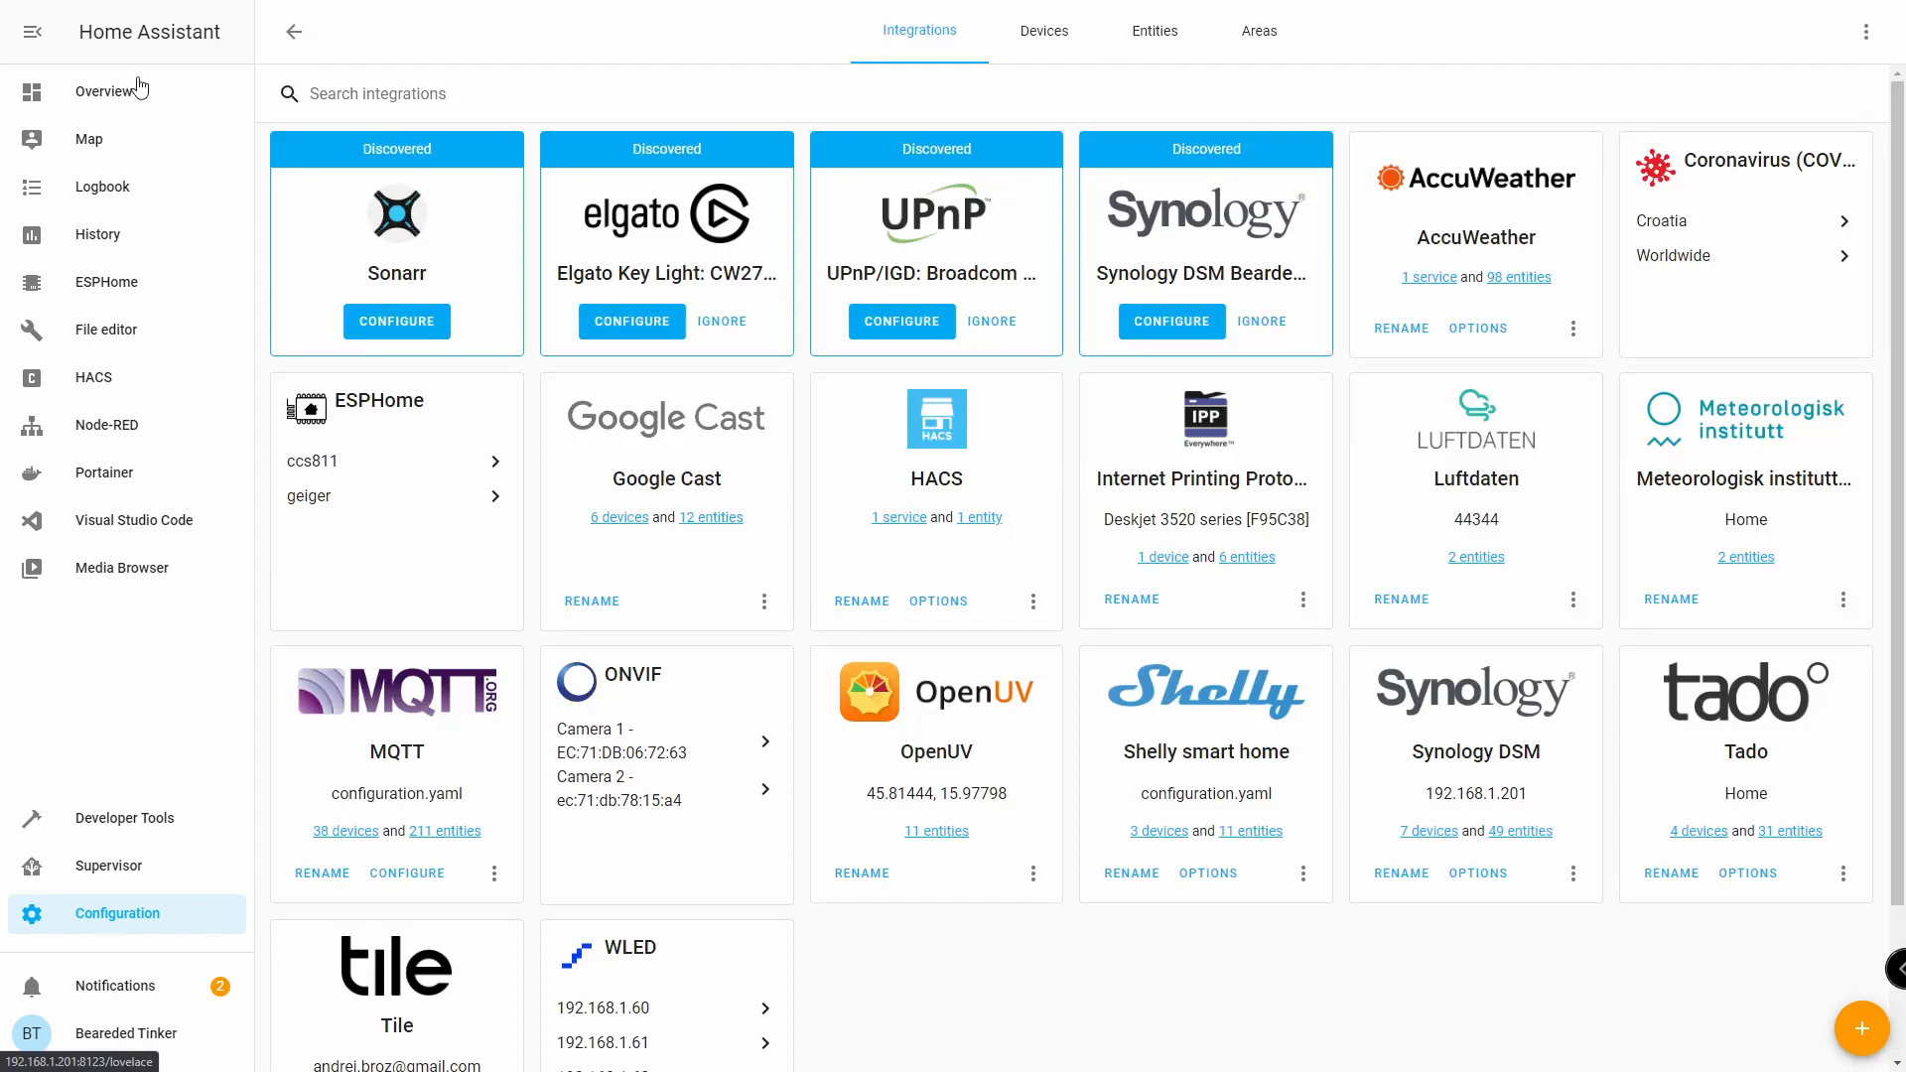
Open the Cameras dashboard view in edit mode.
{"action": "left_click", "coordinate": [137, 89]}
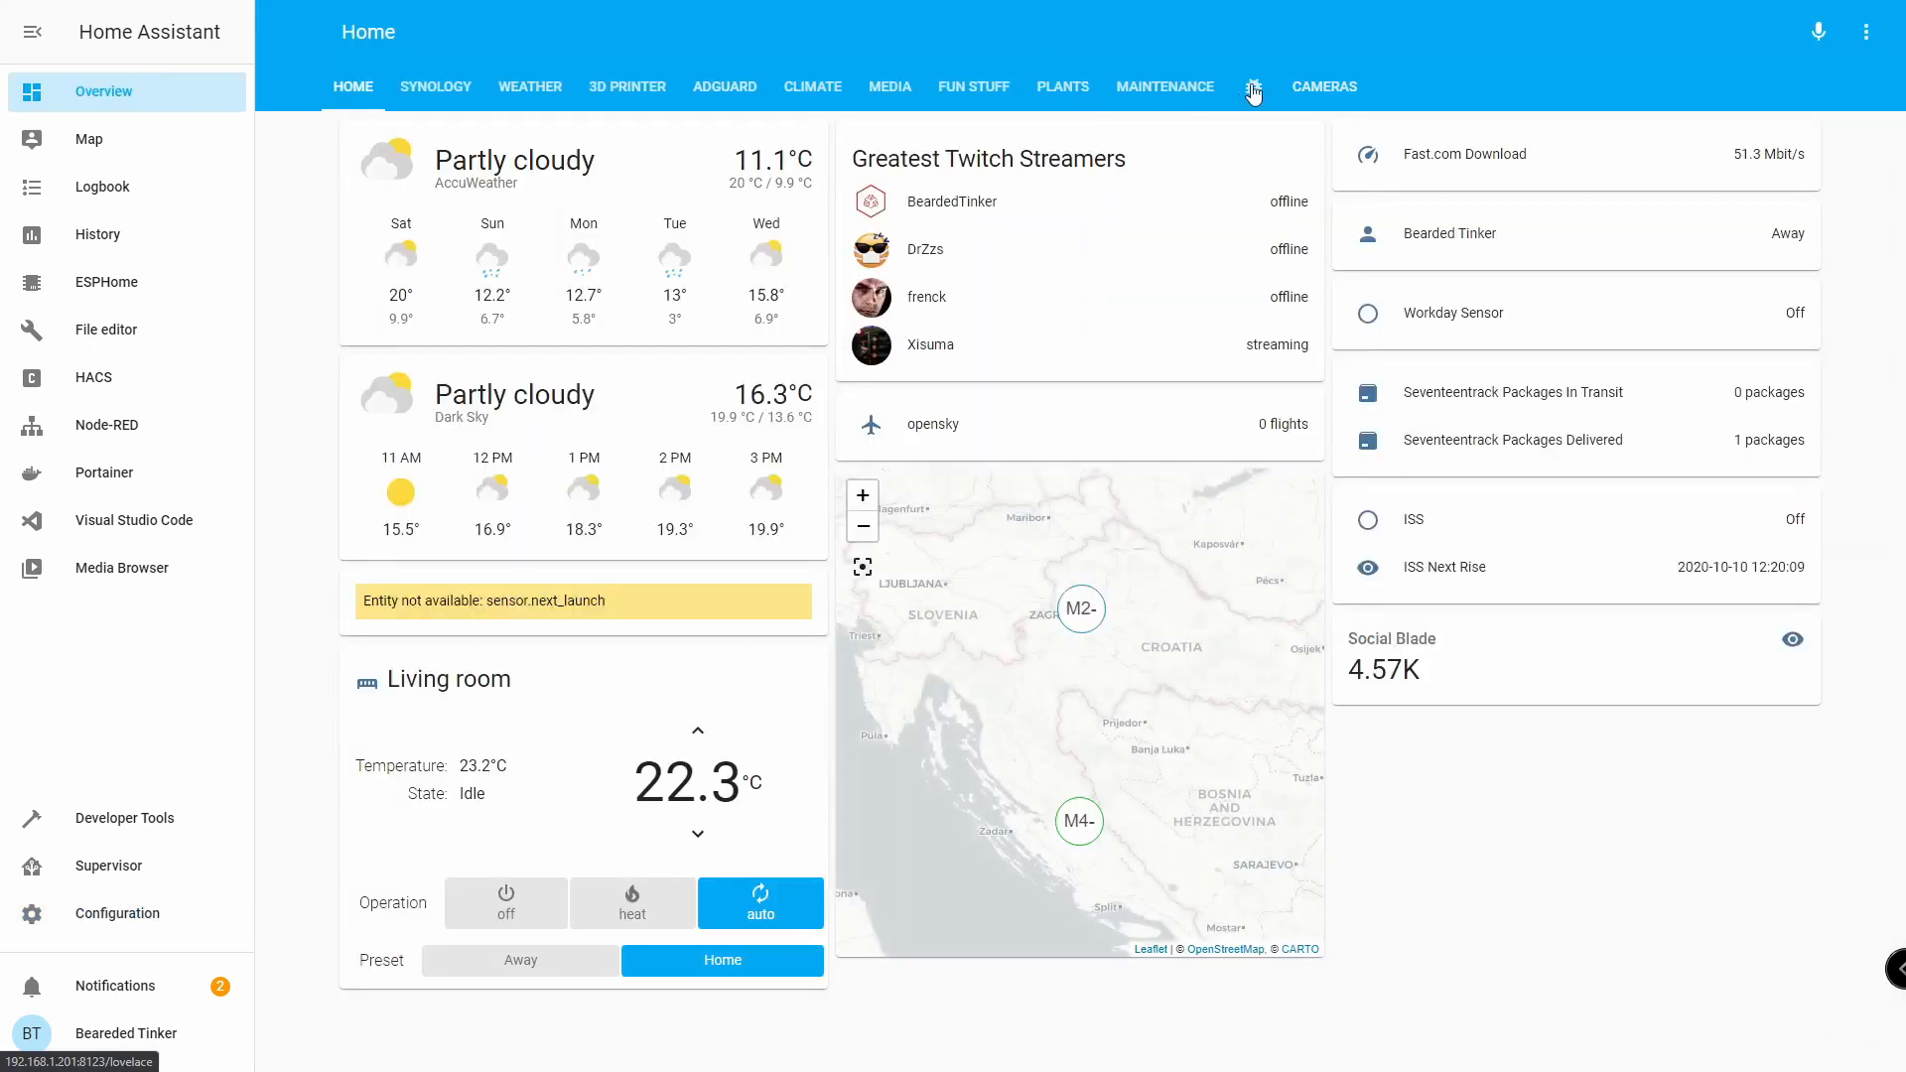
{"action": "left_click", "coordinate": [1326, 90]}
{"action": "left_click", "coordinate": [1866, 31]}
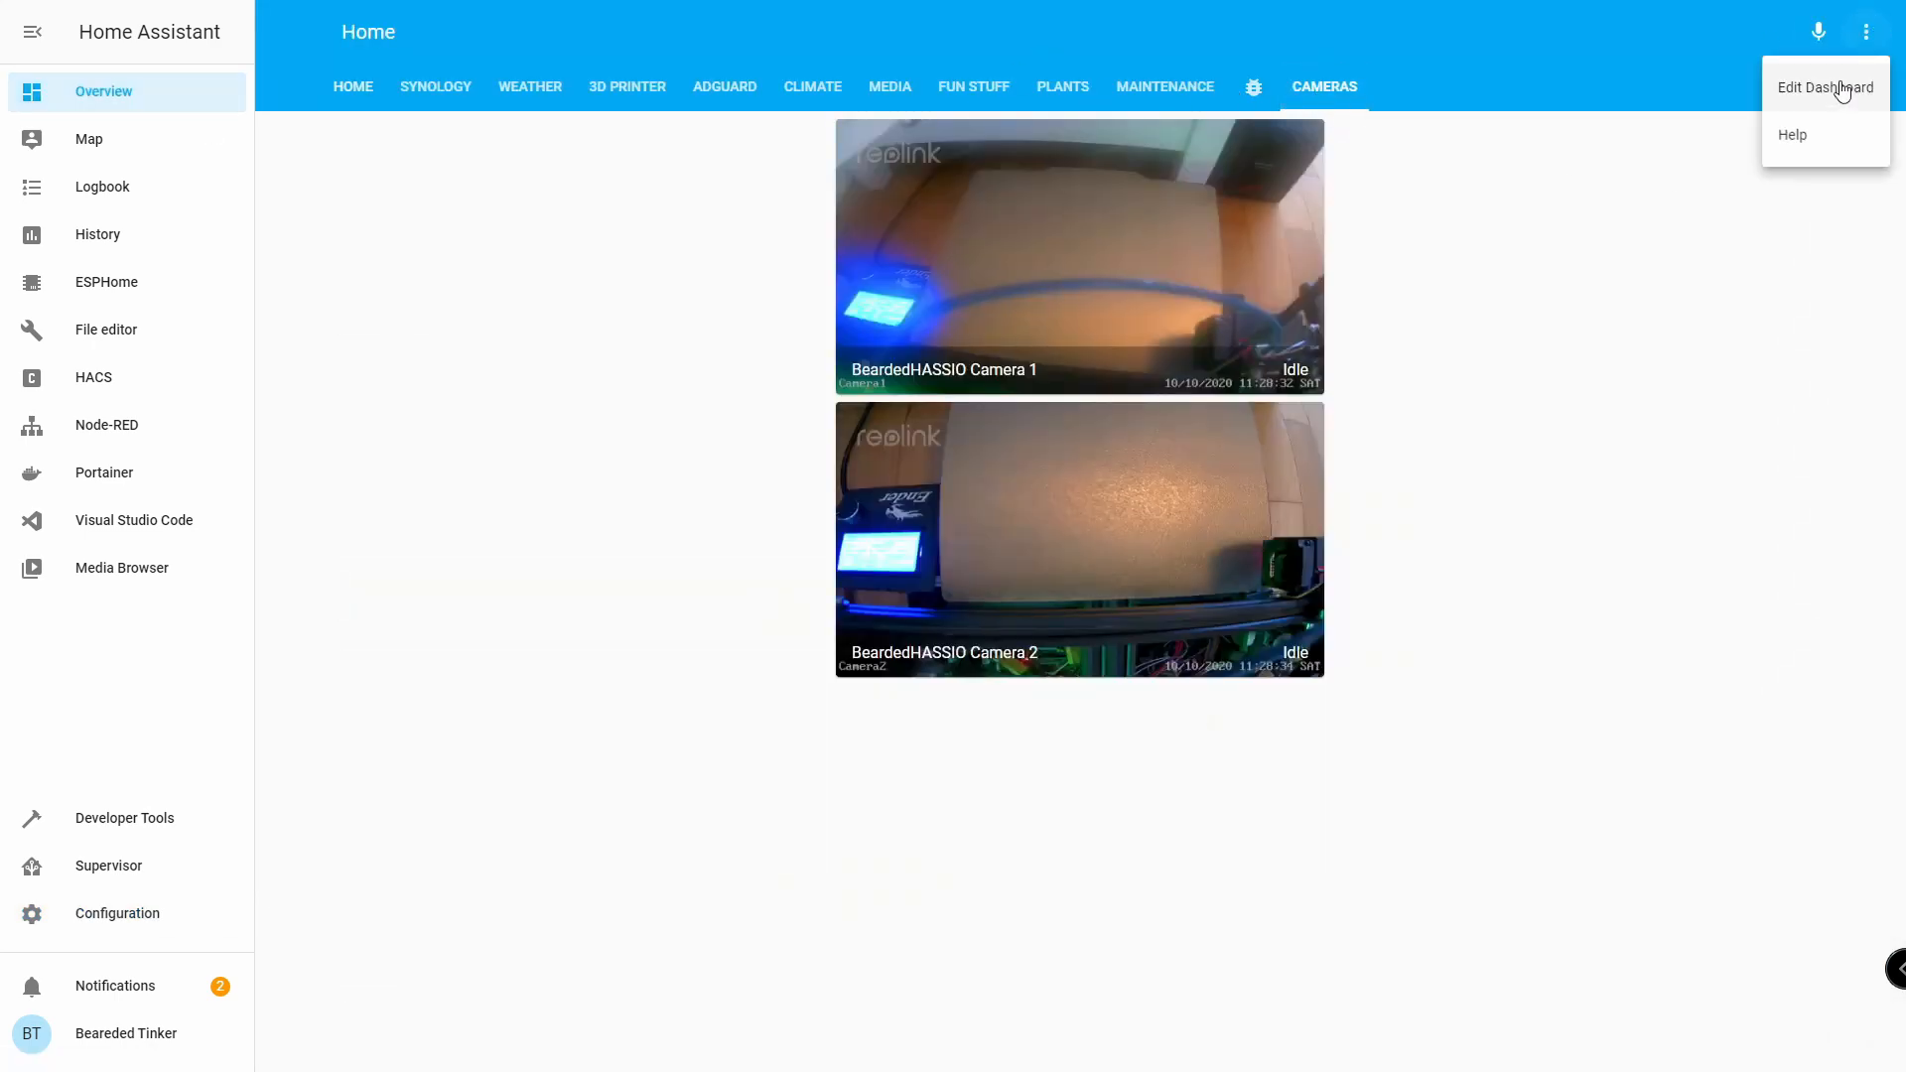
{"action": "left_click", "coordinate": [1825, 85]}
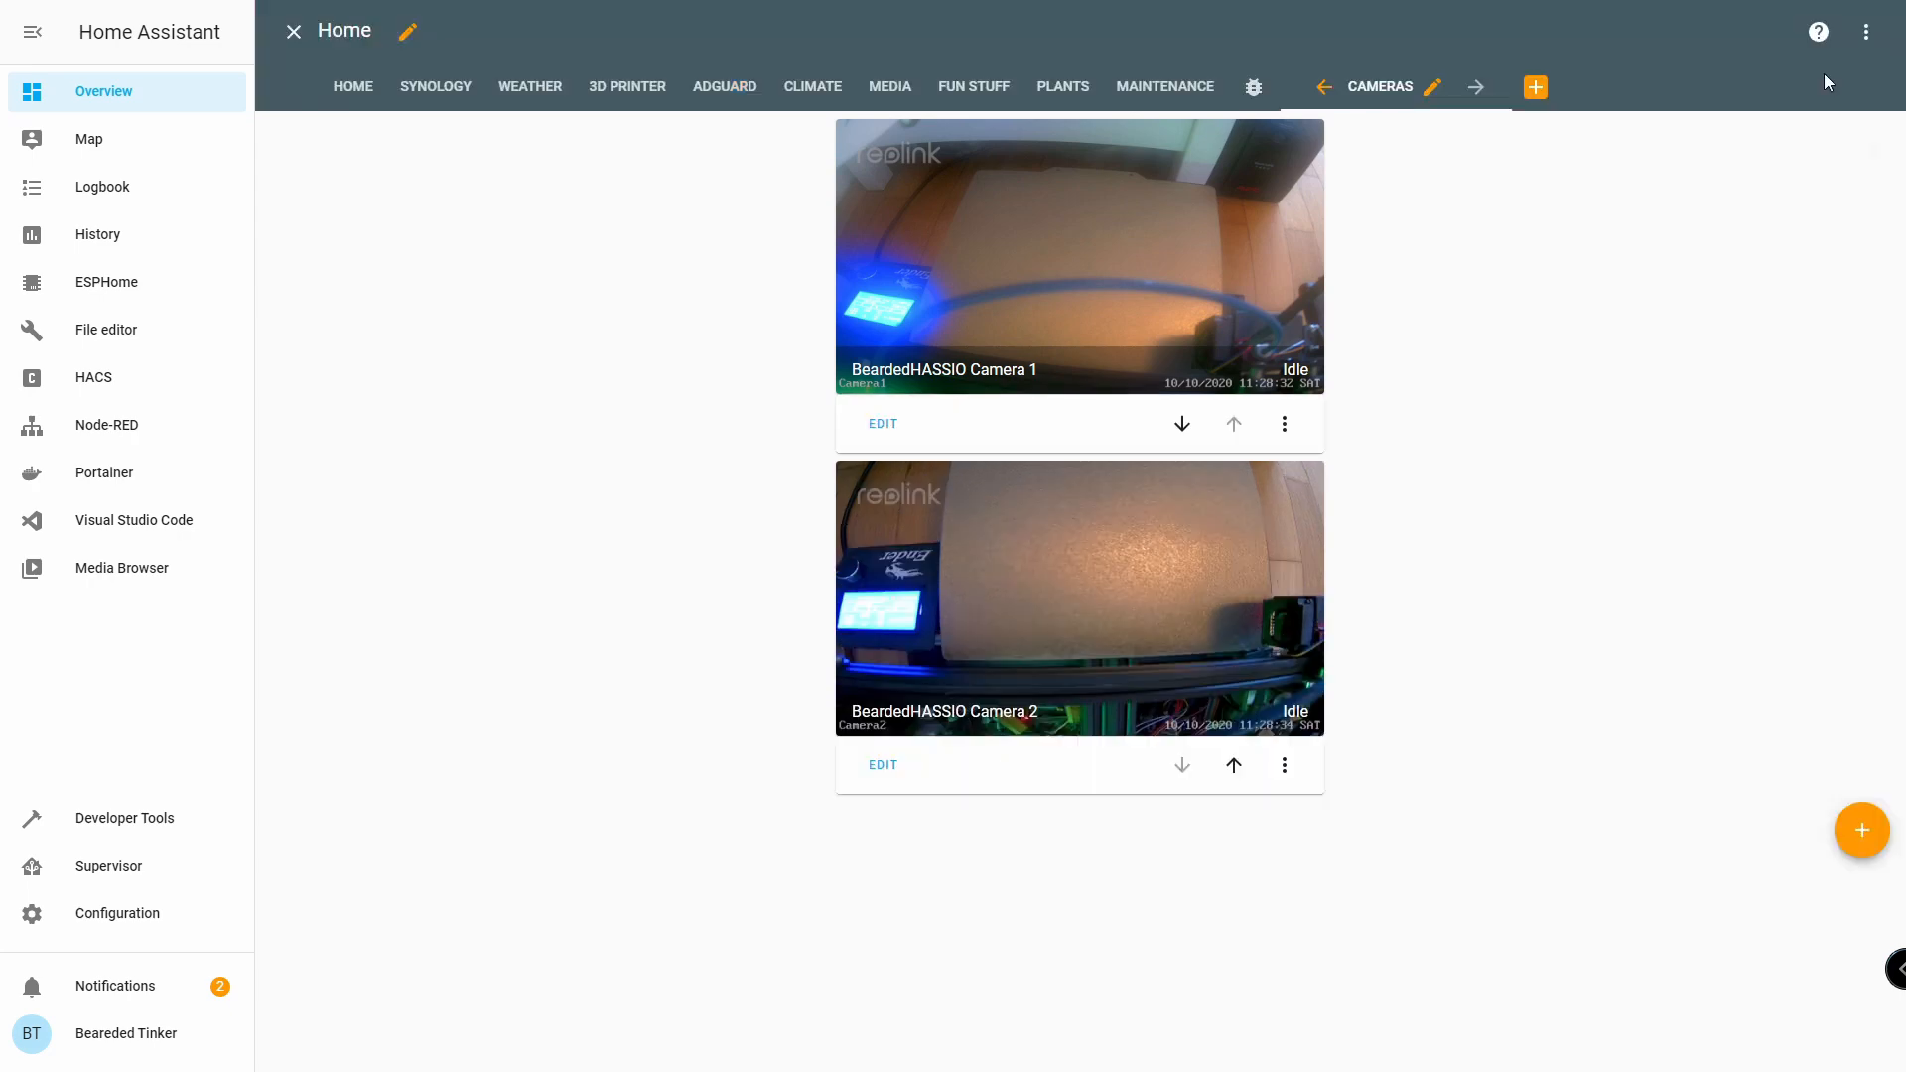
Add a Picture Entity card using camera.camera_1_profile000_mainstream as both entity and camera entity.
{"action": "left_click", "coordinate": [1861, 830]}
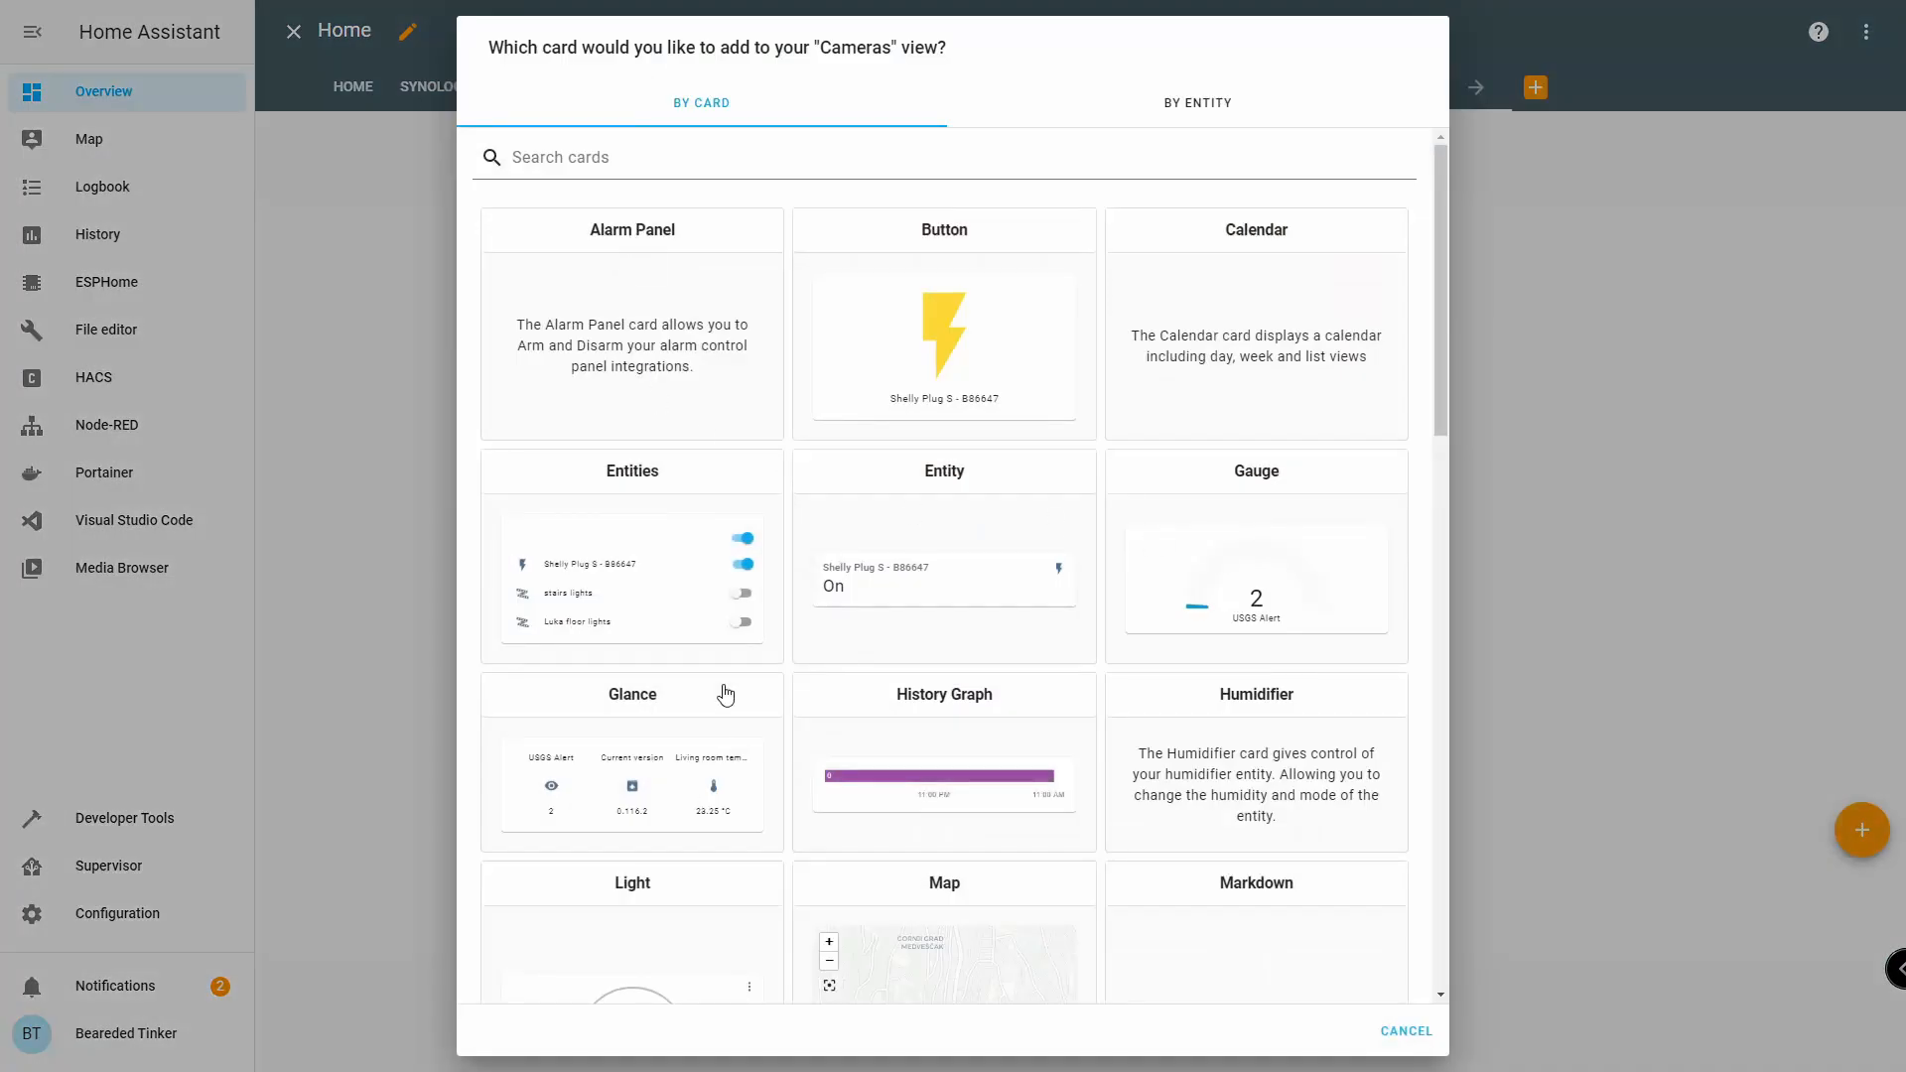
{"action": "scroll", "coordinate": [707, 731], "scroll_direction": "down", "scroll_amount": 12}
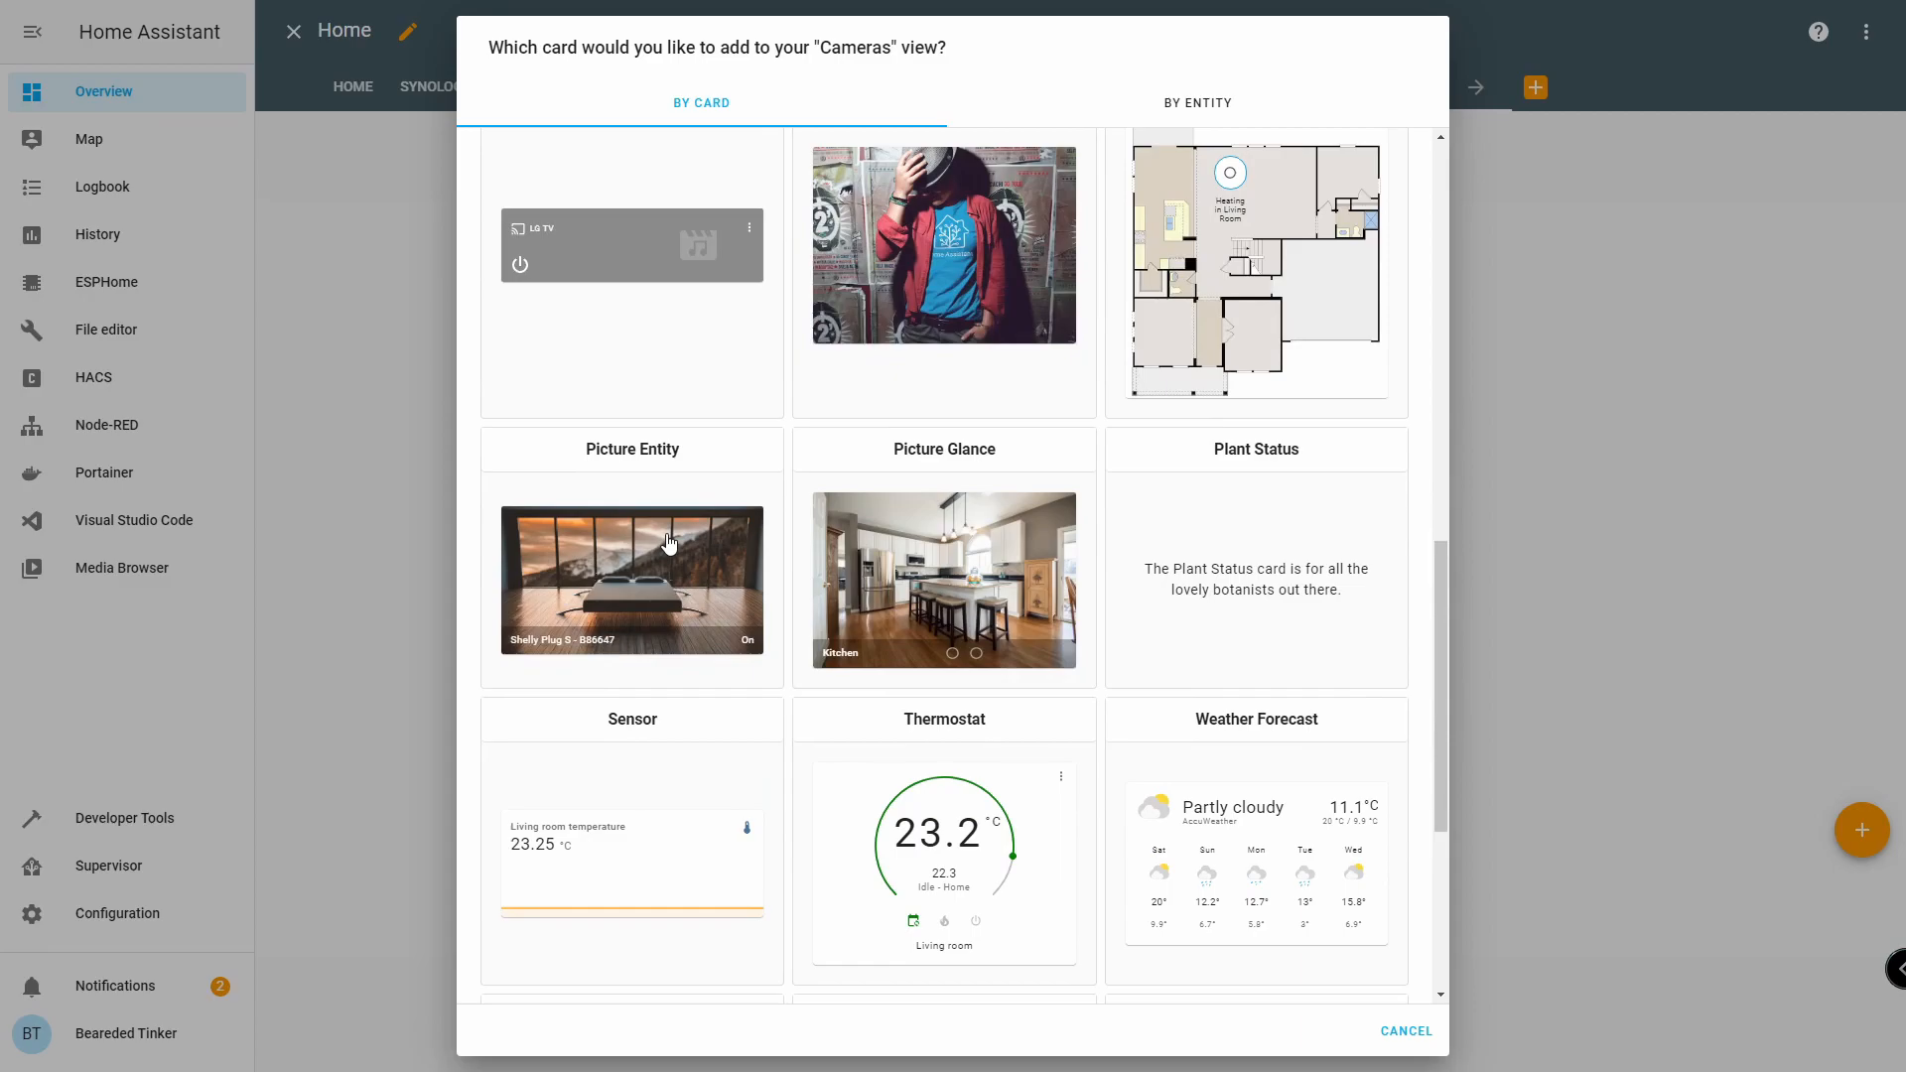
{"action": "left_click", "coordinate": [669, 543]}
{"action": "left_click", "coordinate": [670, 161]}
{"action": "key", "text": "ctrl+a"}
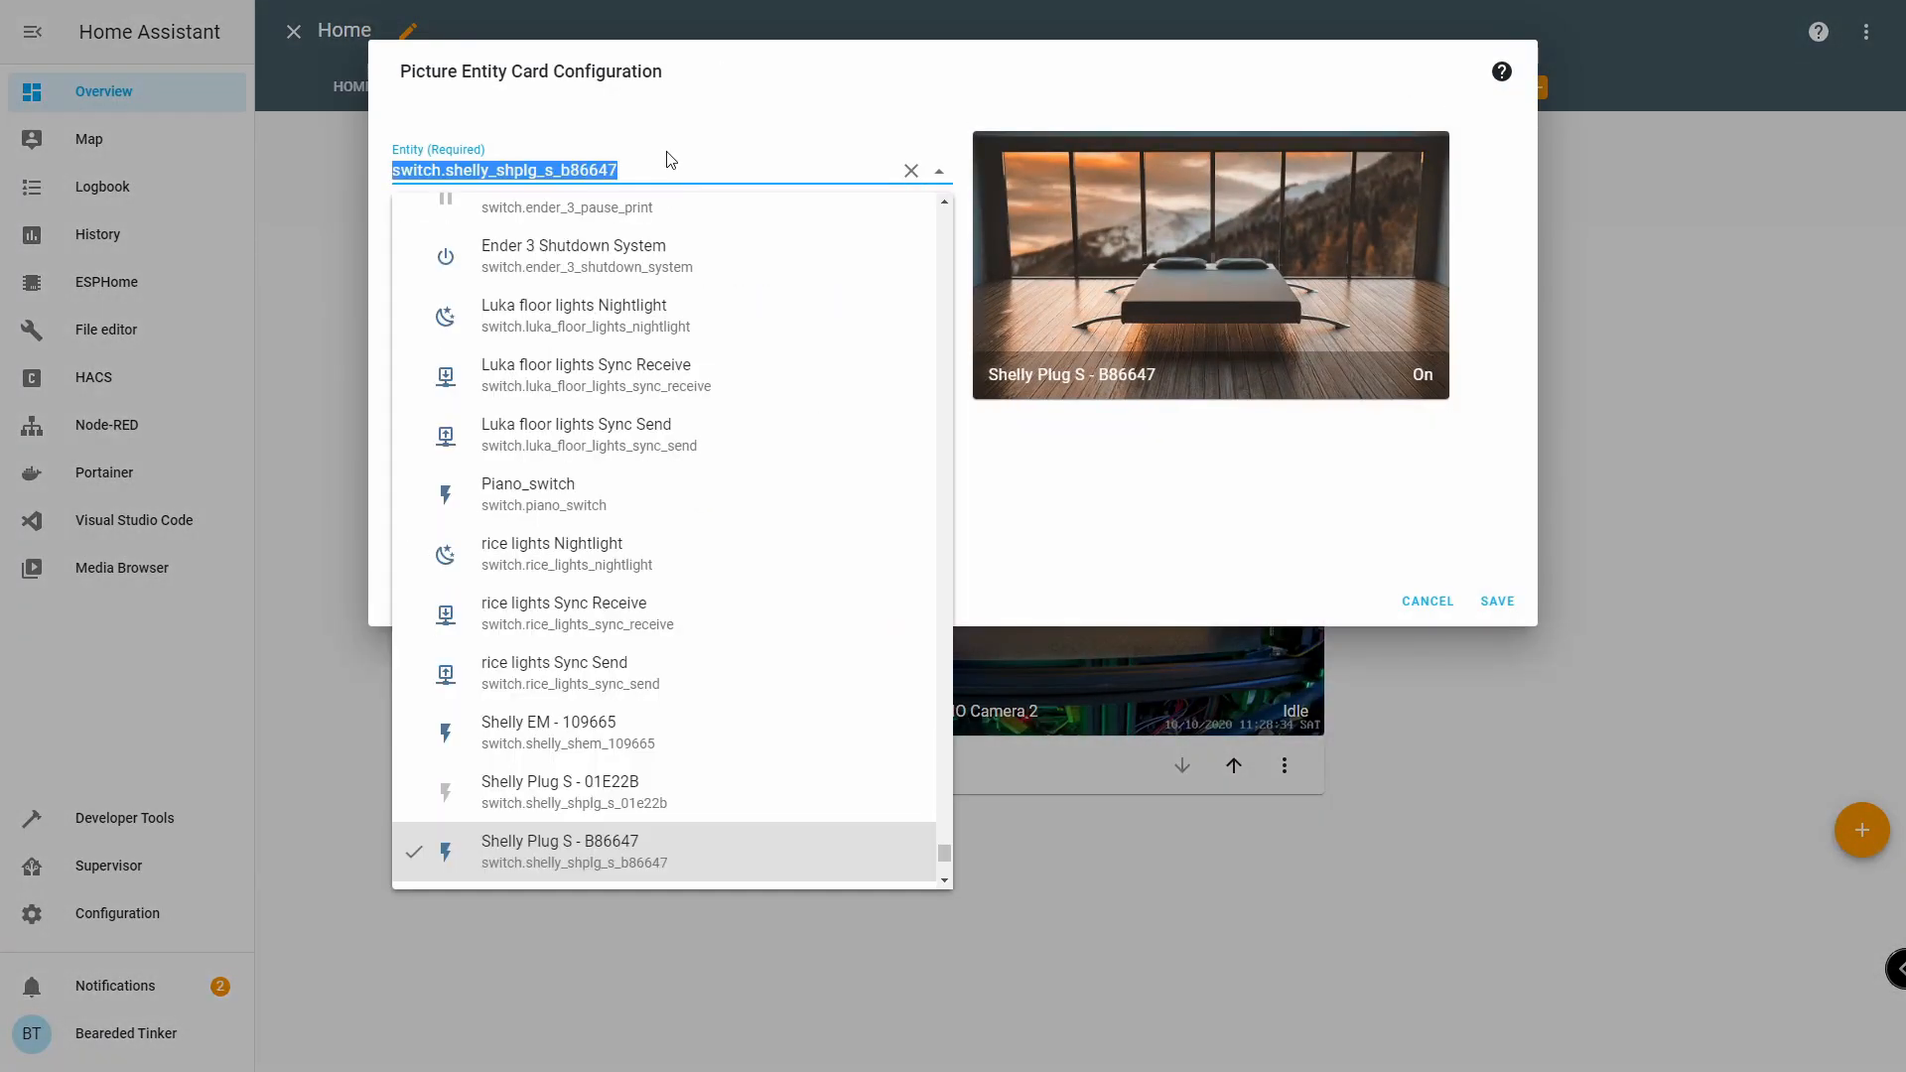
{"action": "type", "text": "camer"}
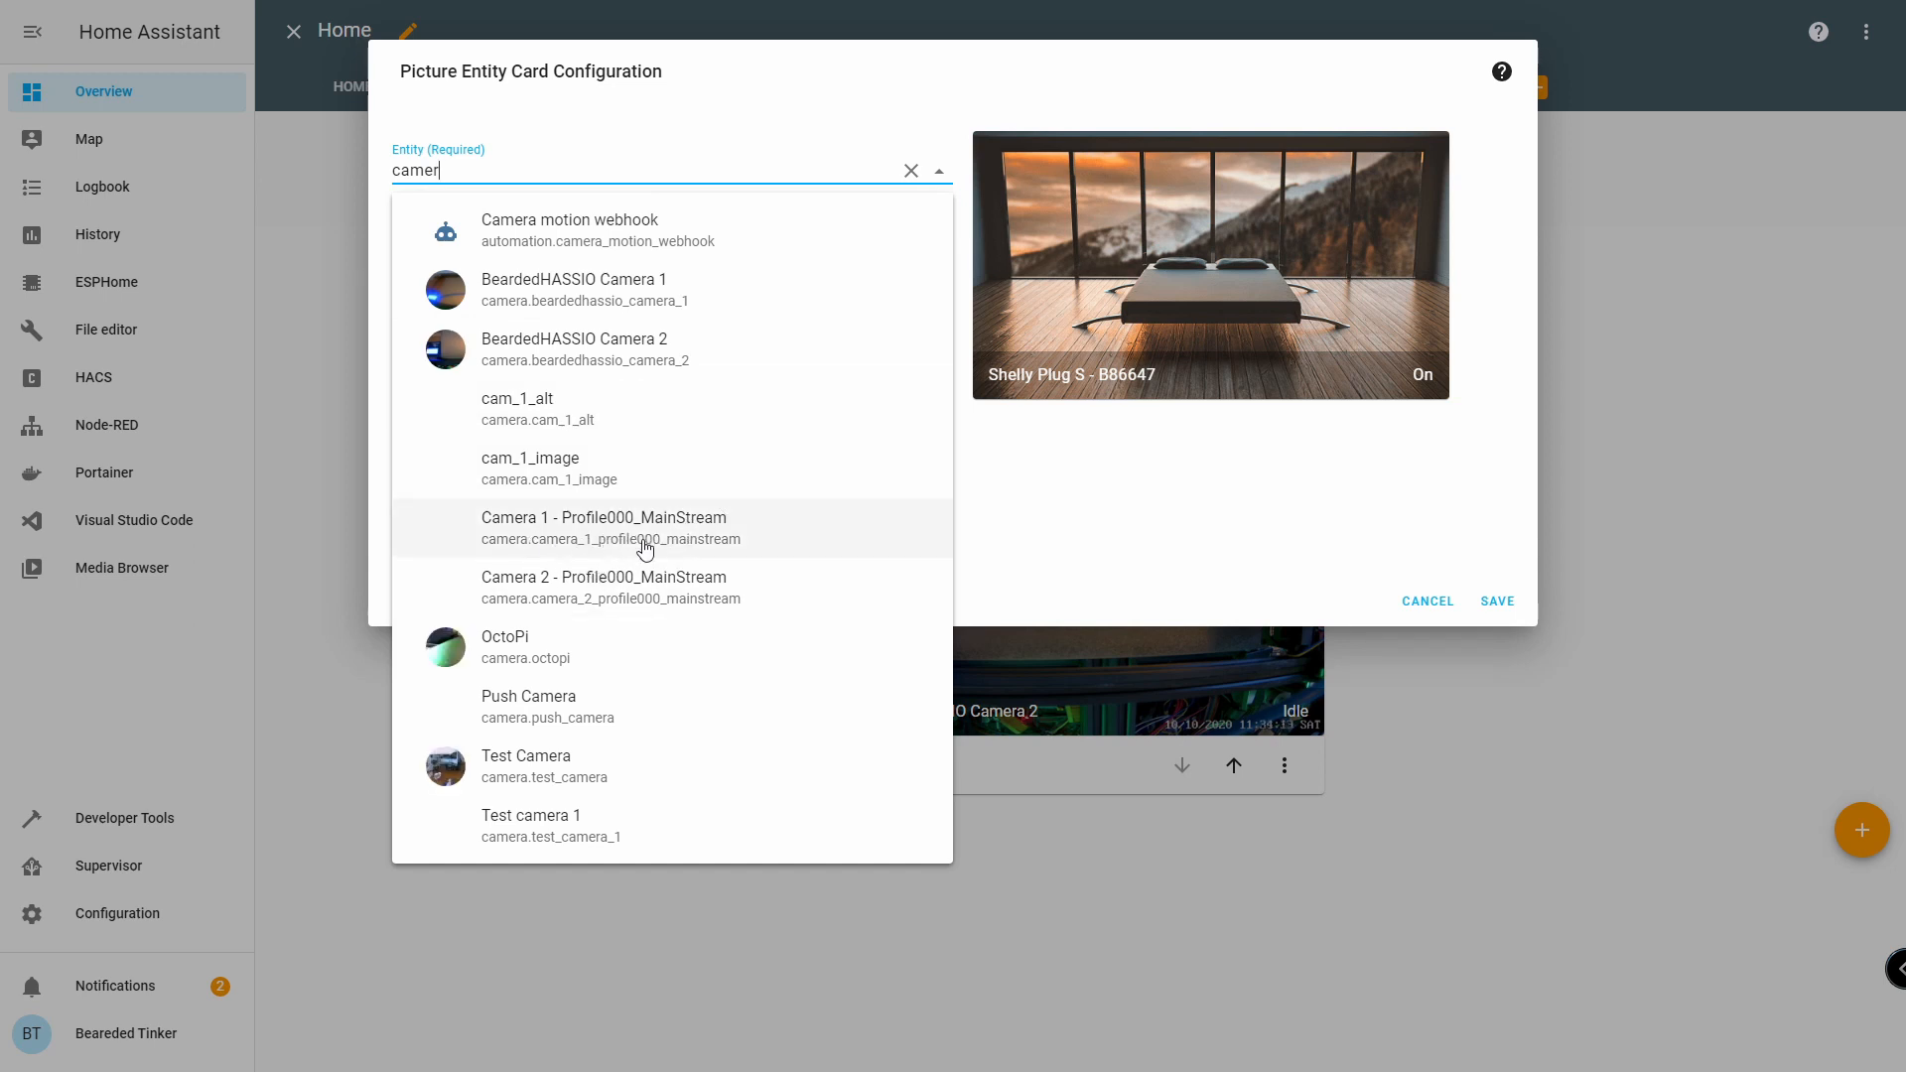
{"action": "left_click", "coordinate": [690, 543]}
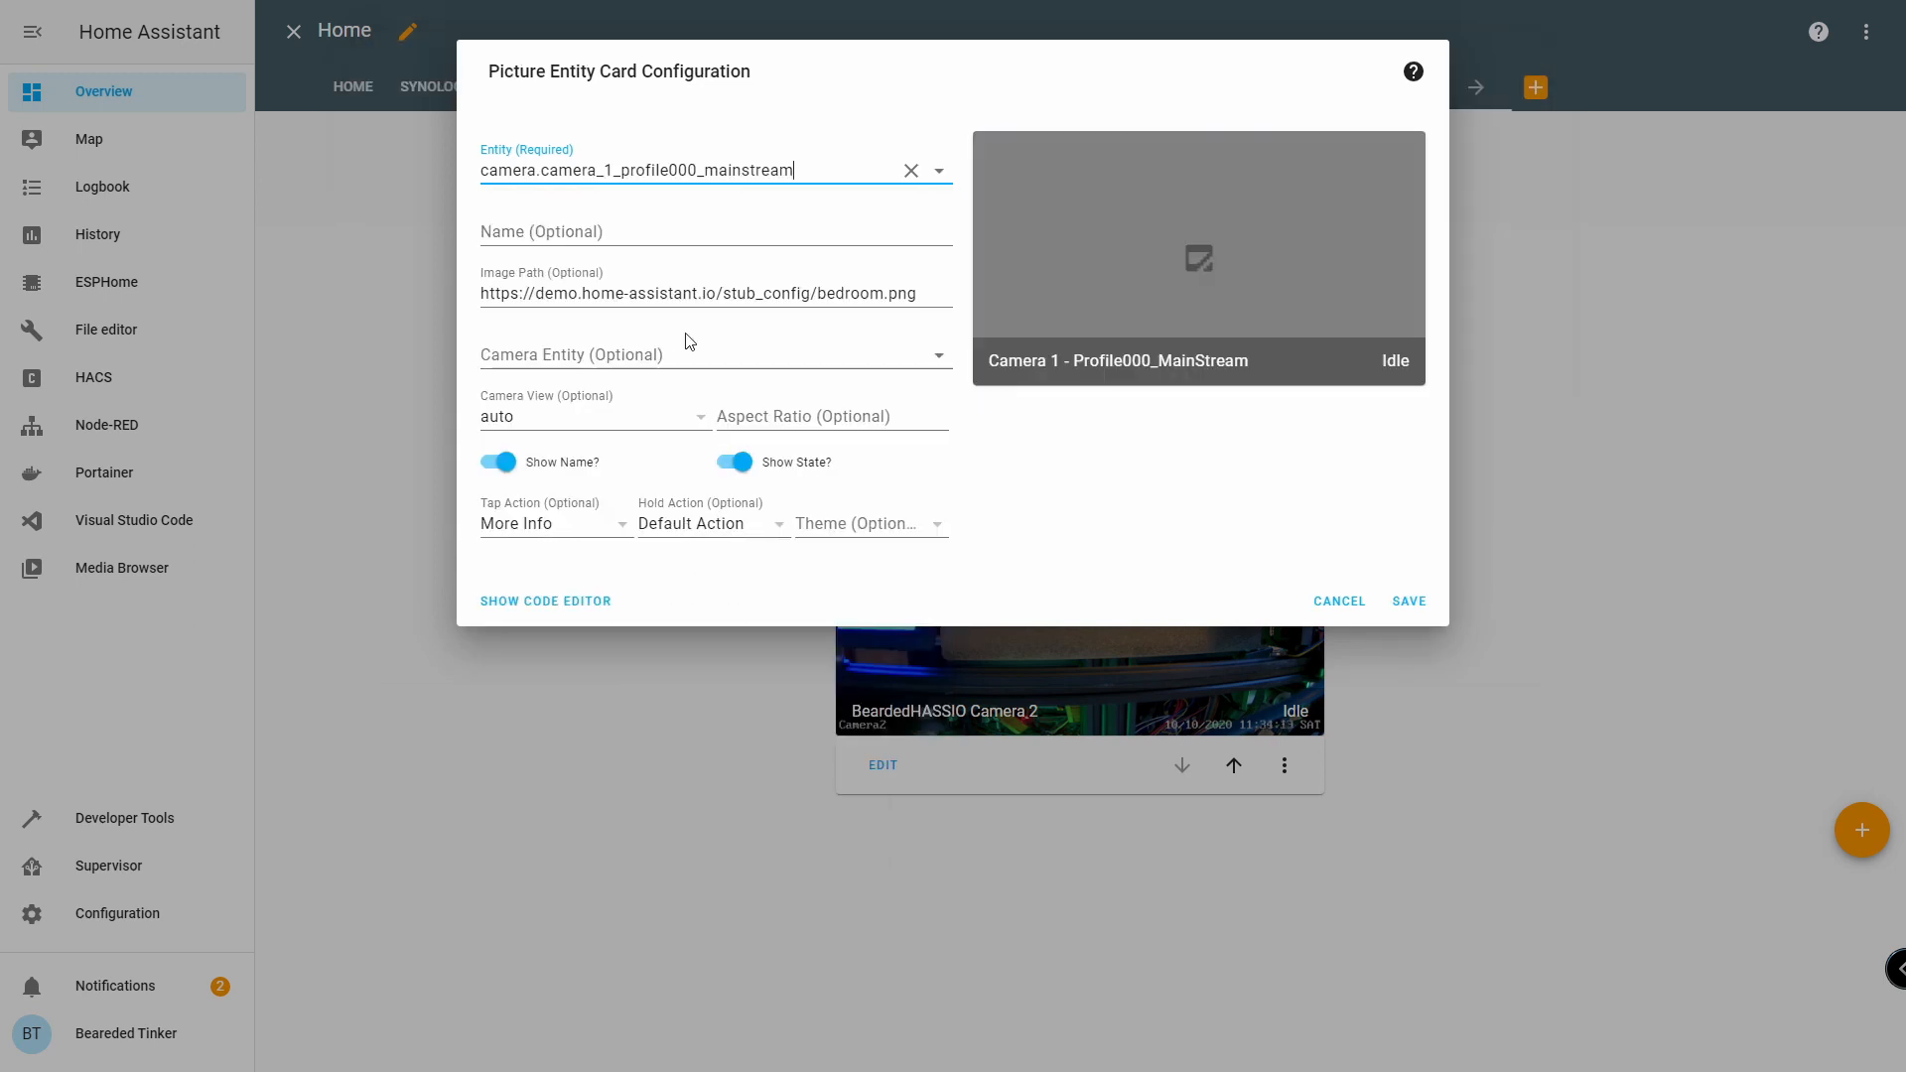
{"action": "left_click", "coordinate": [739, 348]}
{"action": "type", "text": "profile"}
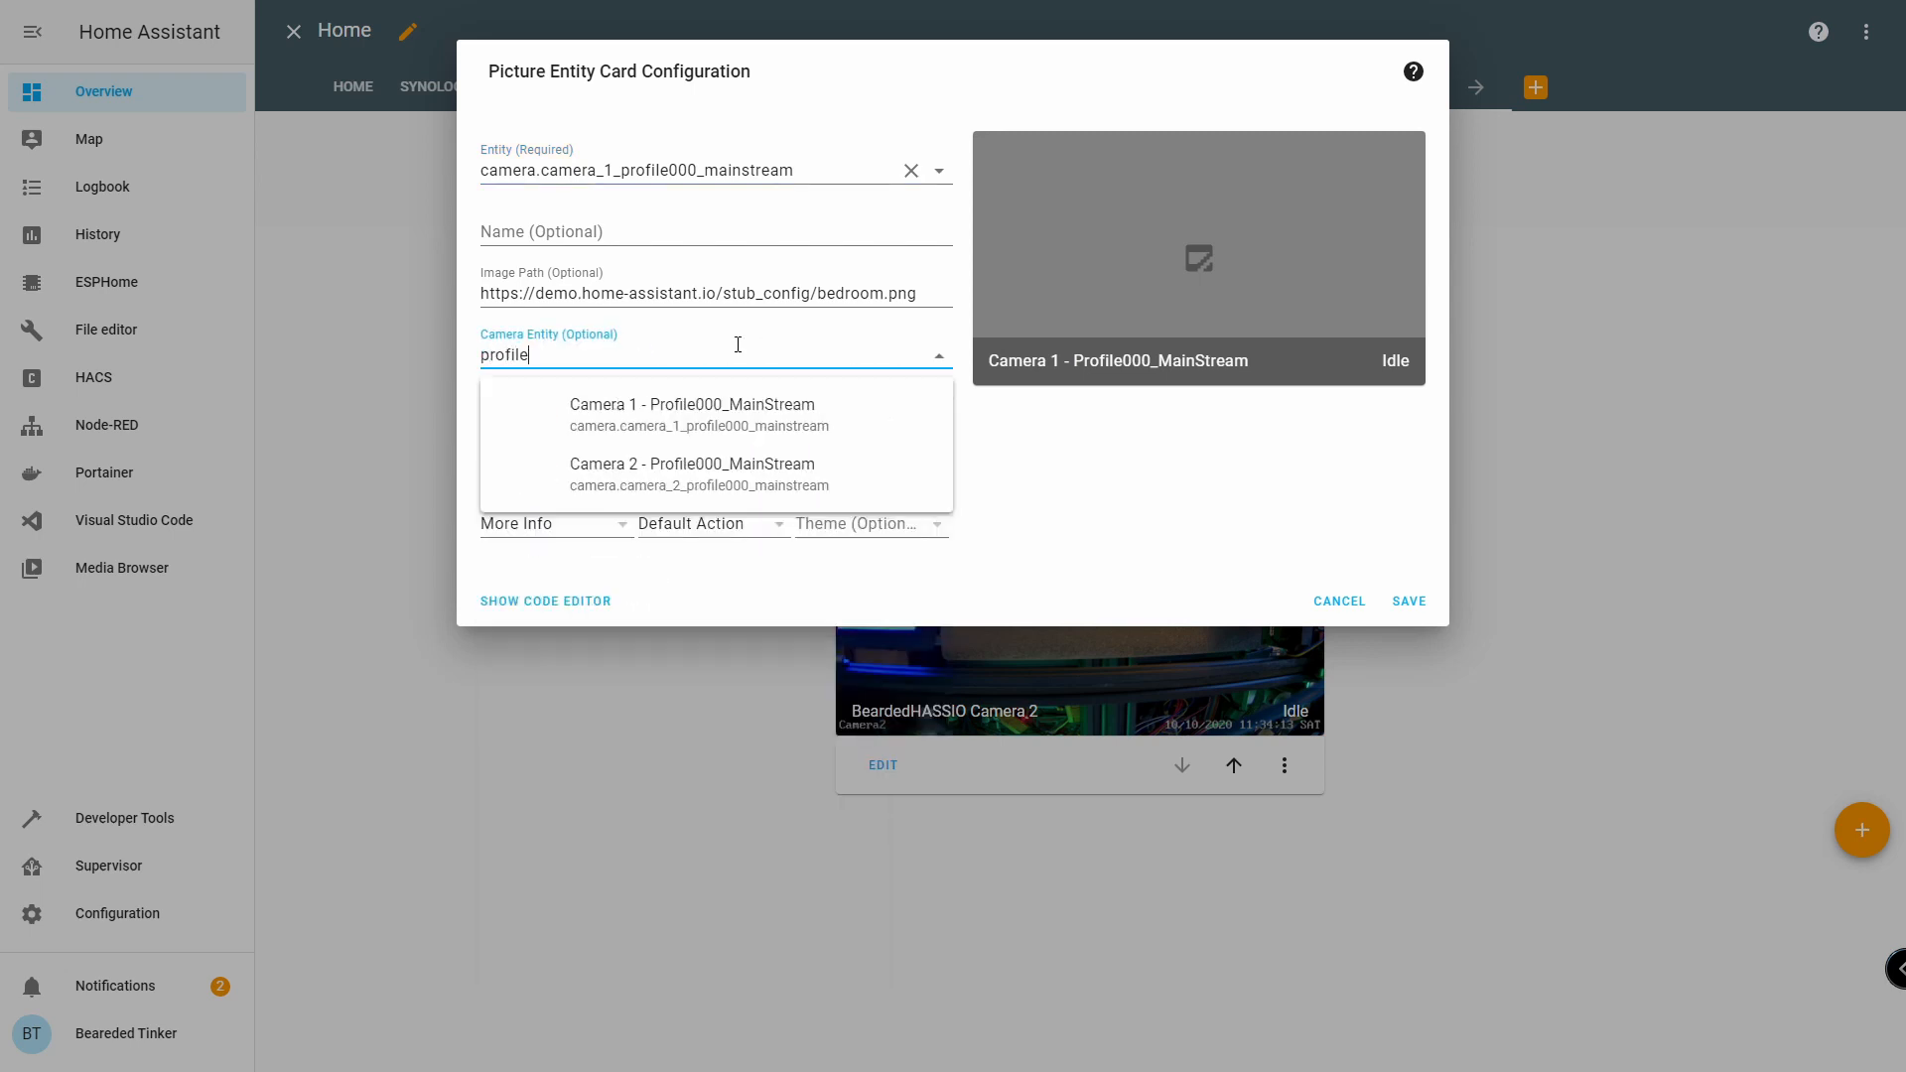
{"action": "left_click", "coordinate": [830, 411]}
{"action": "left_click", "coordinate": [1410, 602]}
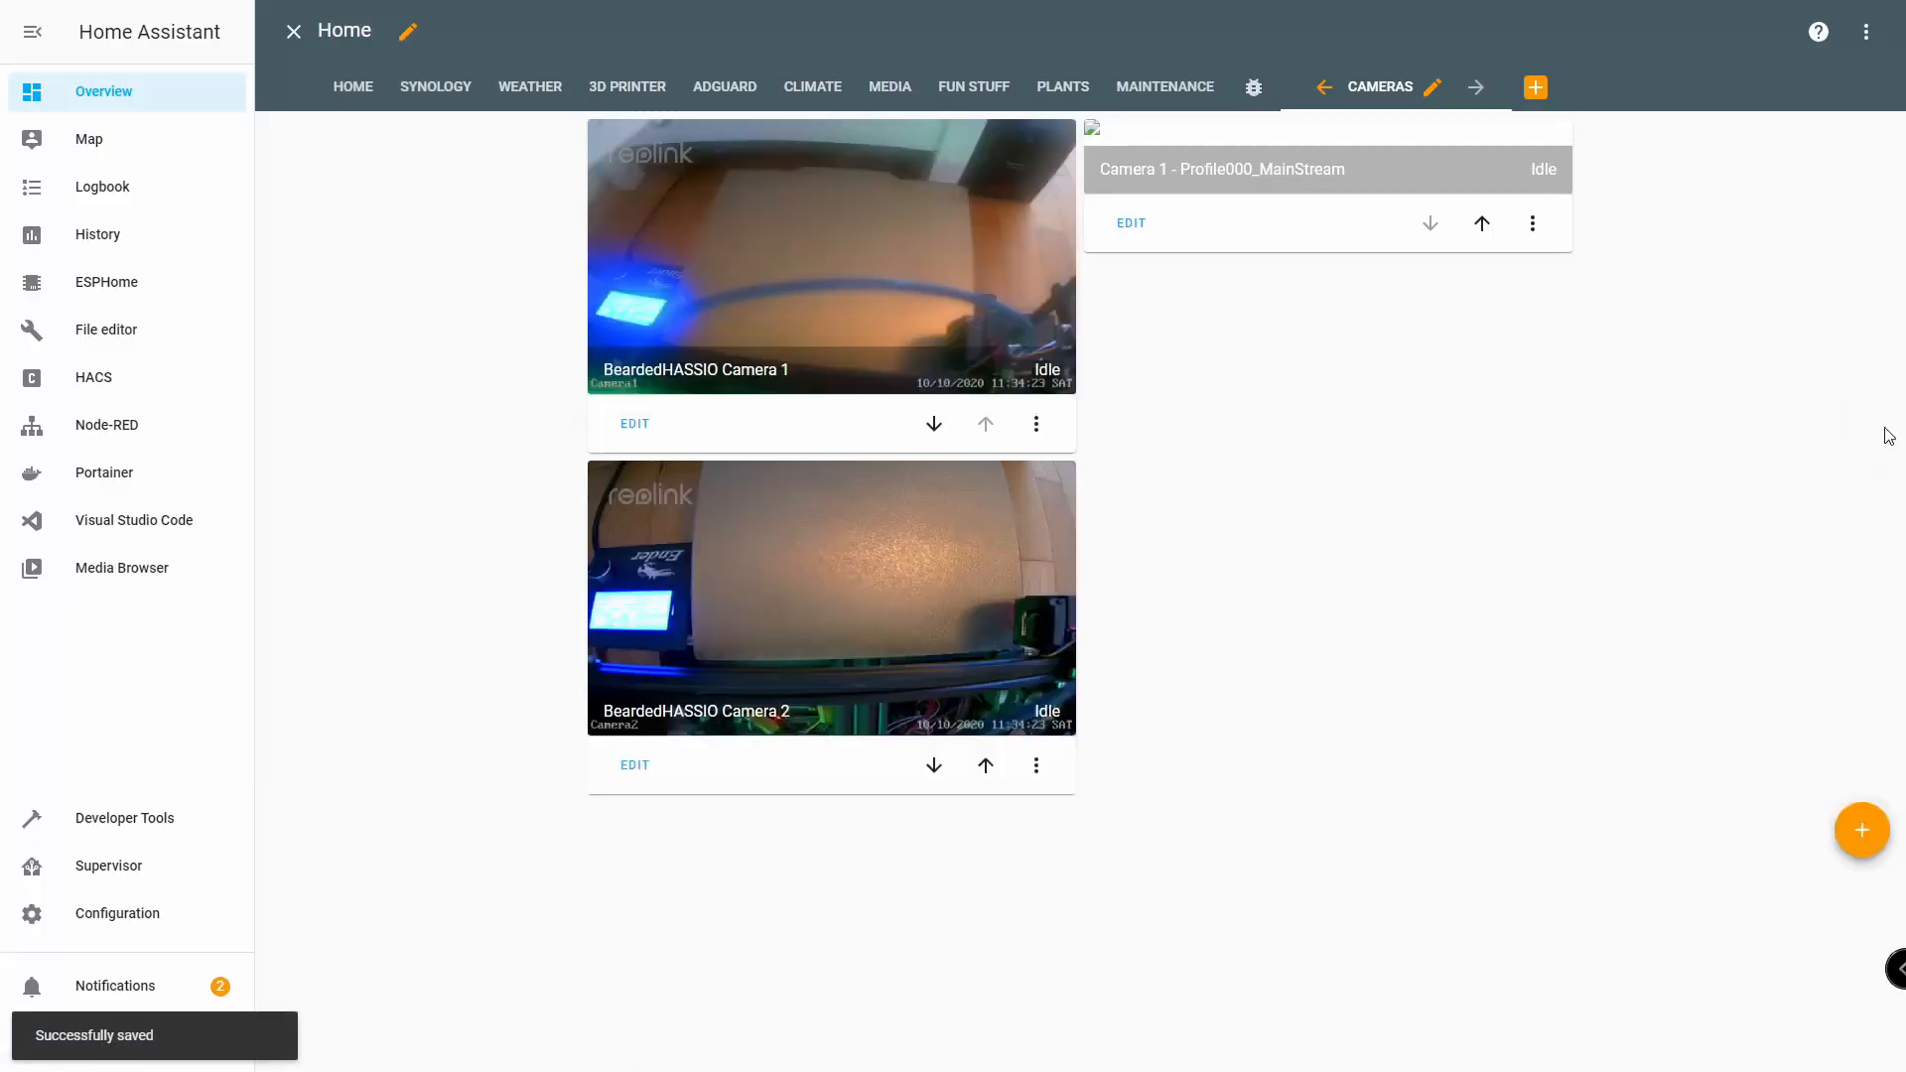
Save a Picture Entity card with camera.camera_2_profile000_mainstream as both entity and camera entity.
{"action": "left_click", "coordinate": [1862, 839]}
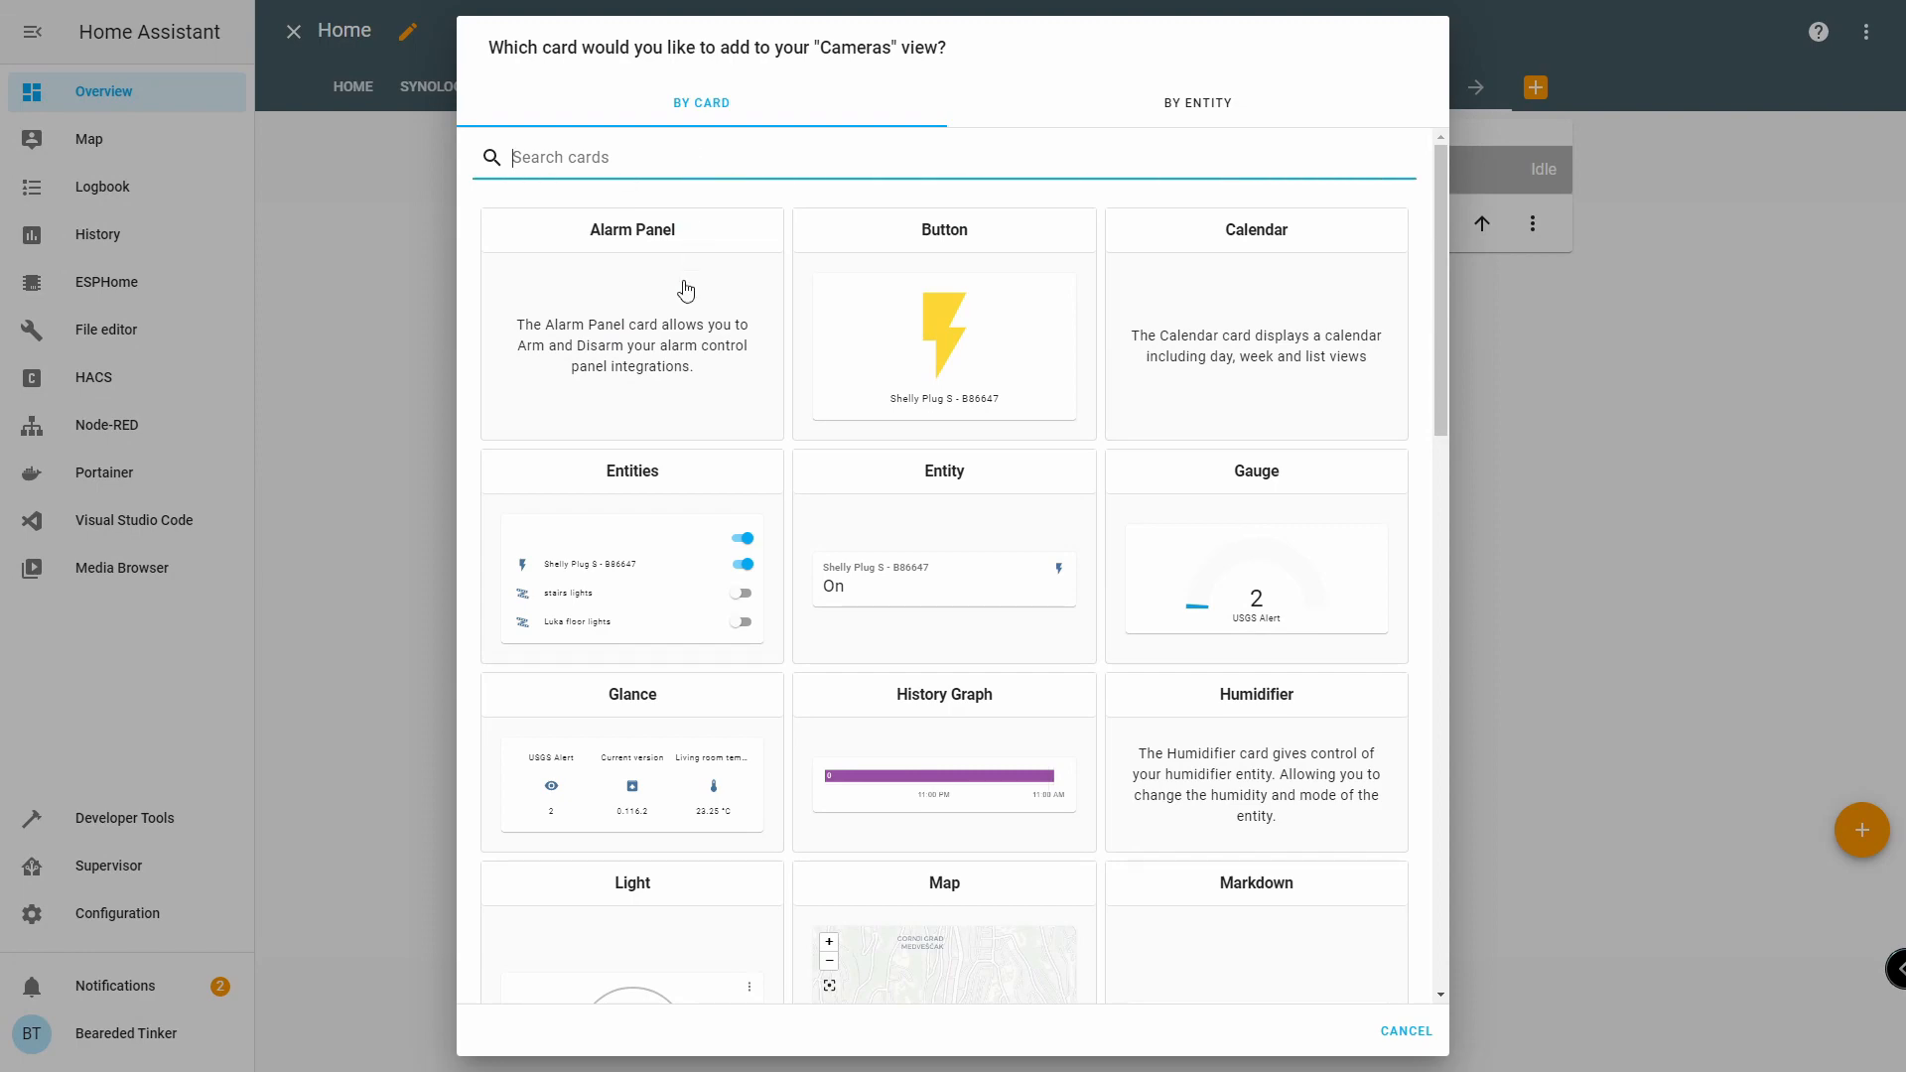
{"action": "scroll", "coordinate": [693, 570], "scroll_direction": "down", "scroll_amount": 10}
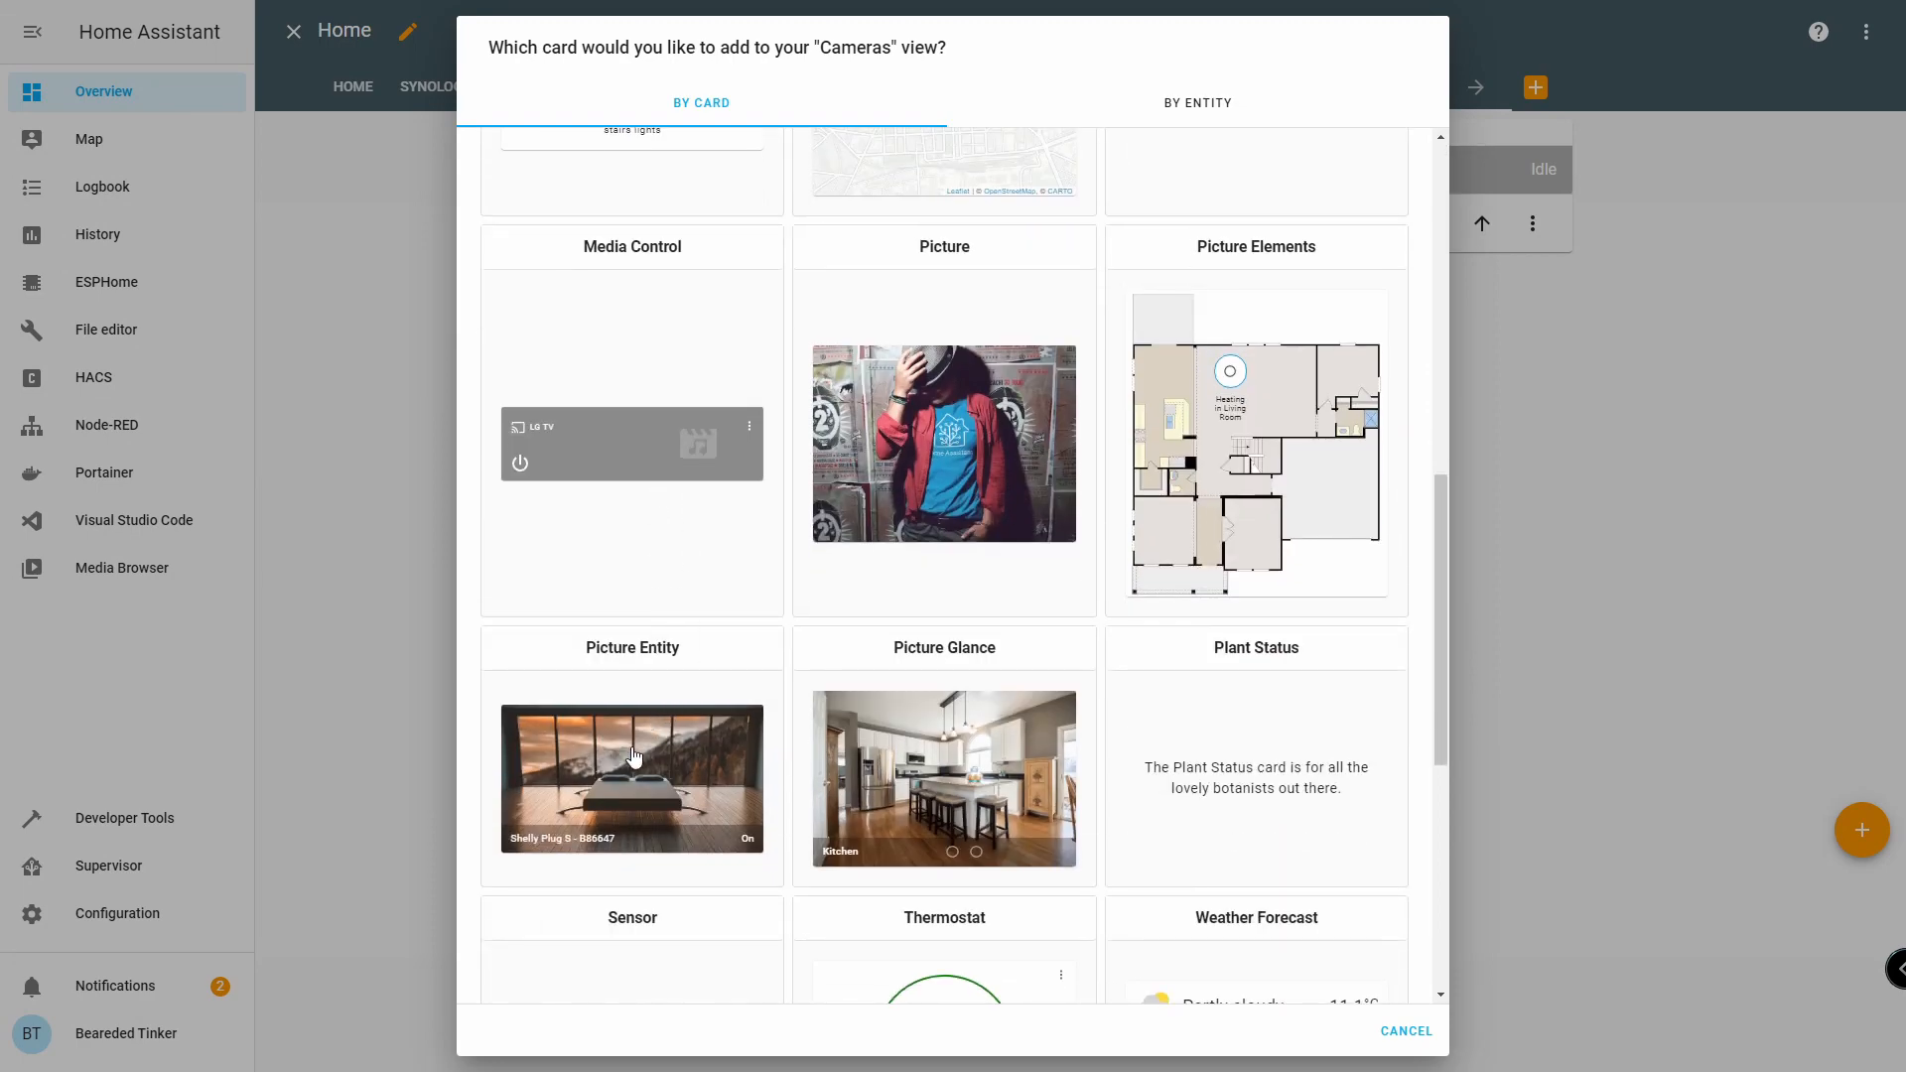
{"action": "left_click", "coordinate": [677, 692]}
{"action": "left_click", "coordinate": [732, 160]}
{"action": "key", "text": "ctrl+a"}
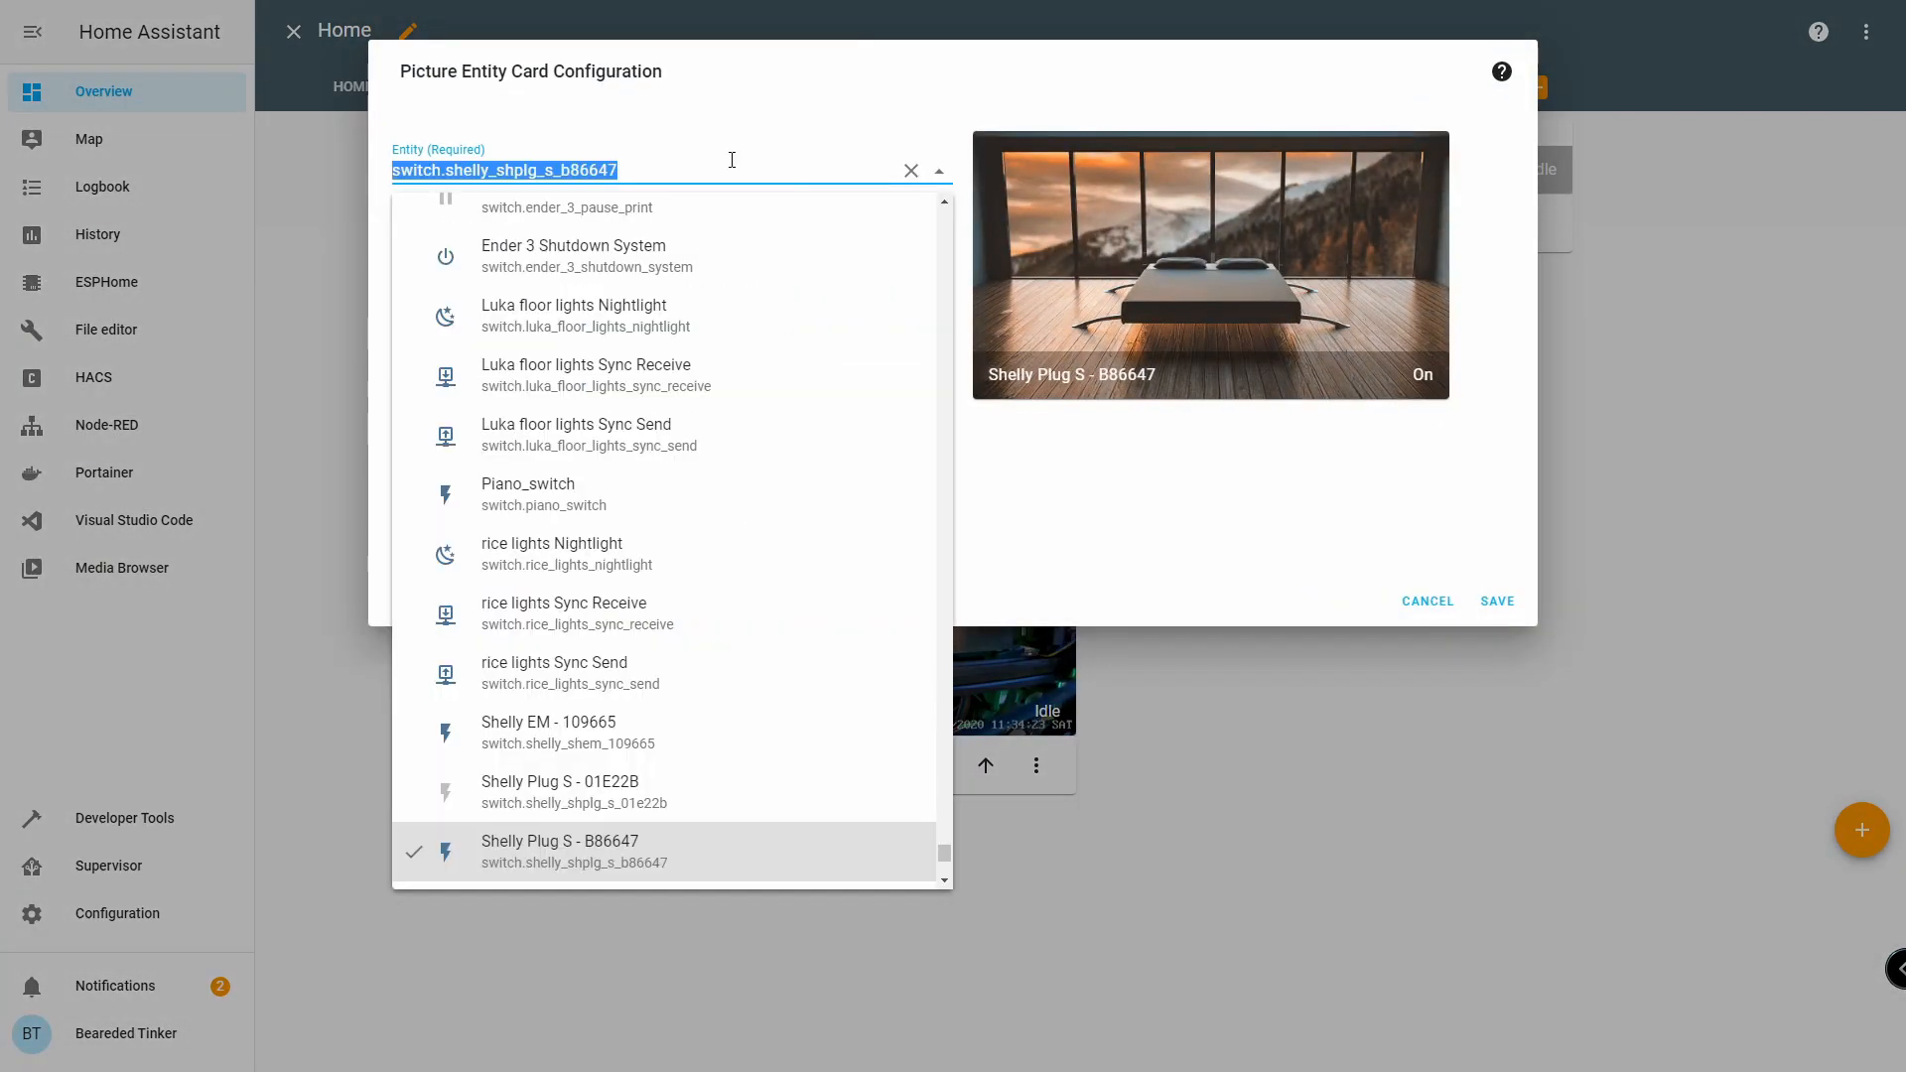
{"action": "type", "text": "profi"}
{"action": "left_click", "coordinate": [638, 285]}
{"action": "left_click", "coordinate": [788, 354]}
{"action": "type", "text": "pro"}
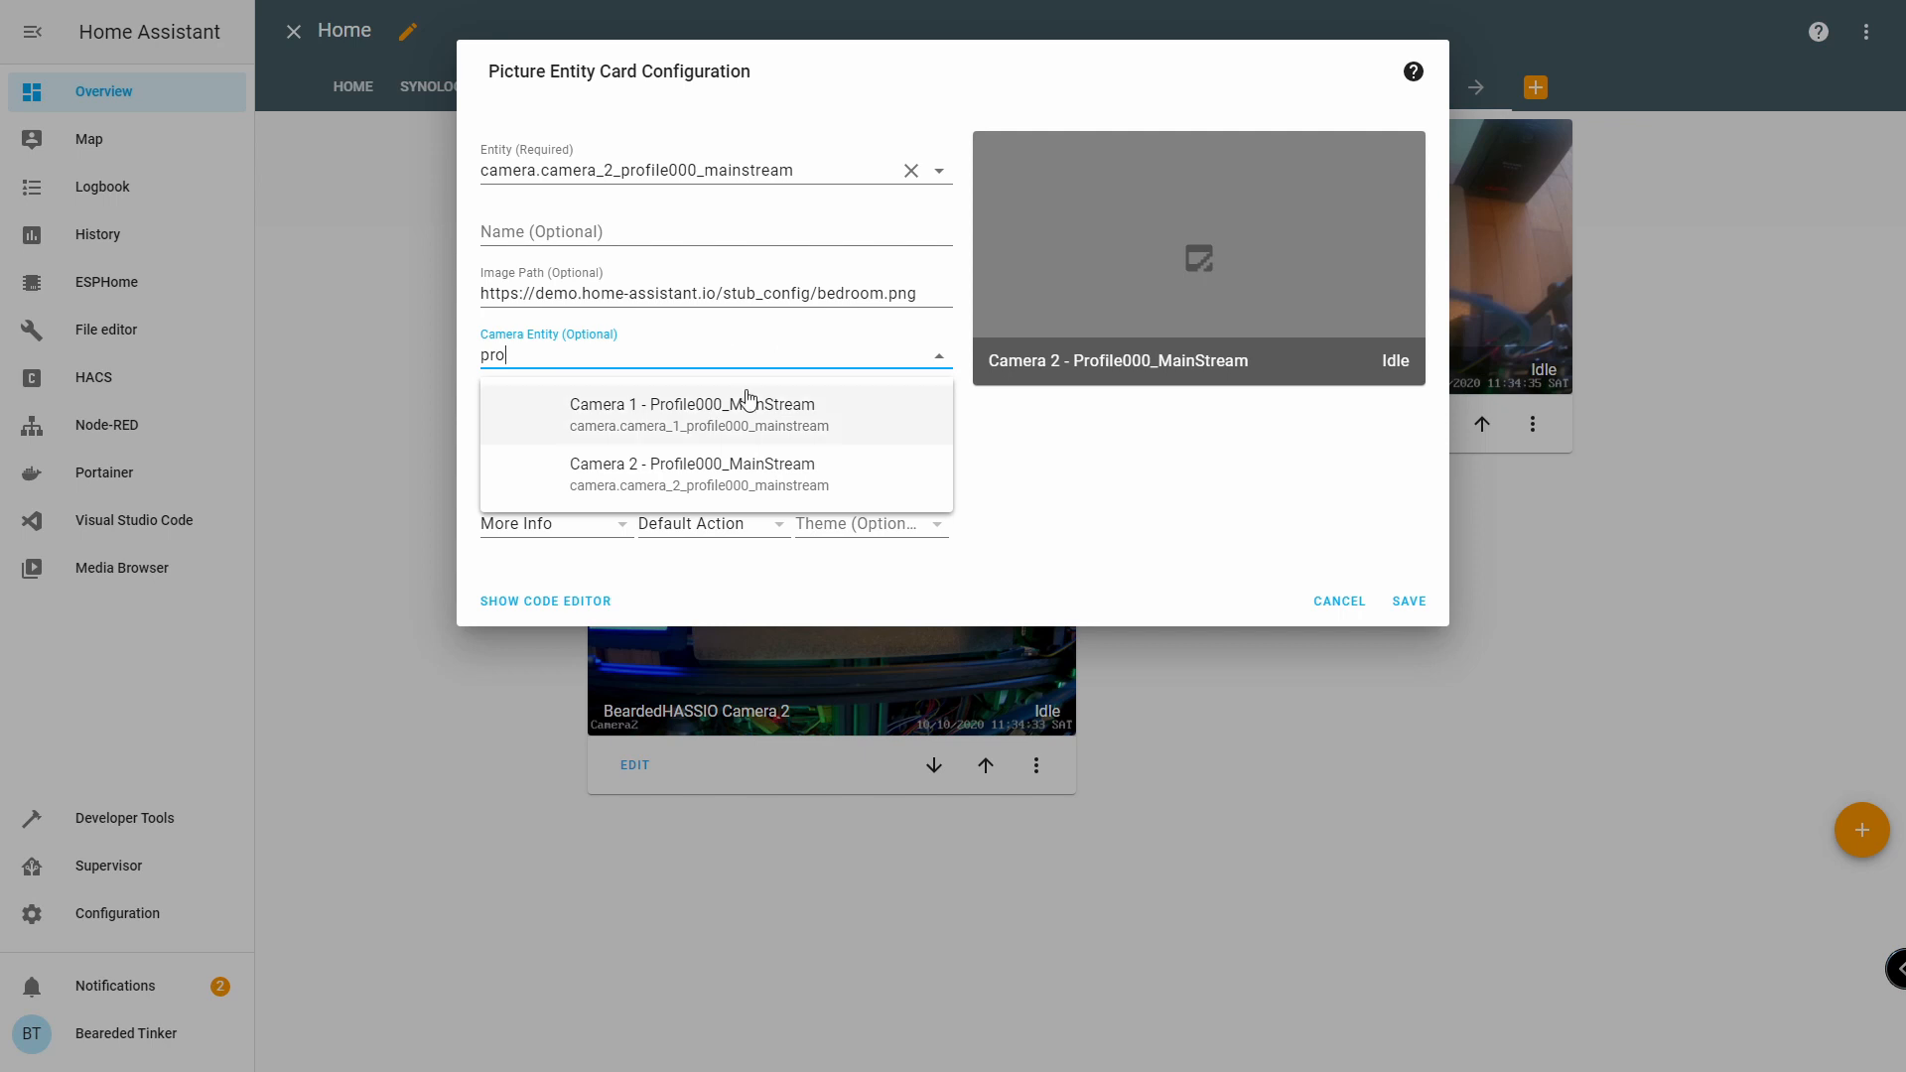
{"action": "left_click", "coordinate": [779, 469]}
{"action": "left_click", "coordinate": [1409, 601]}
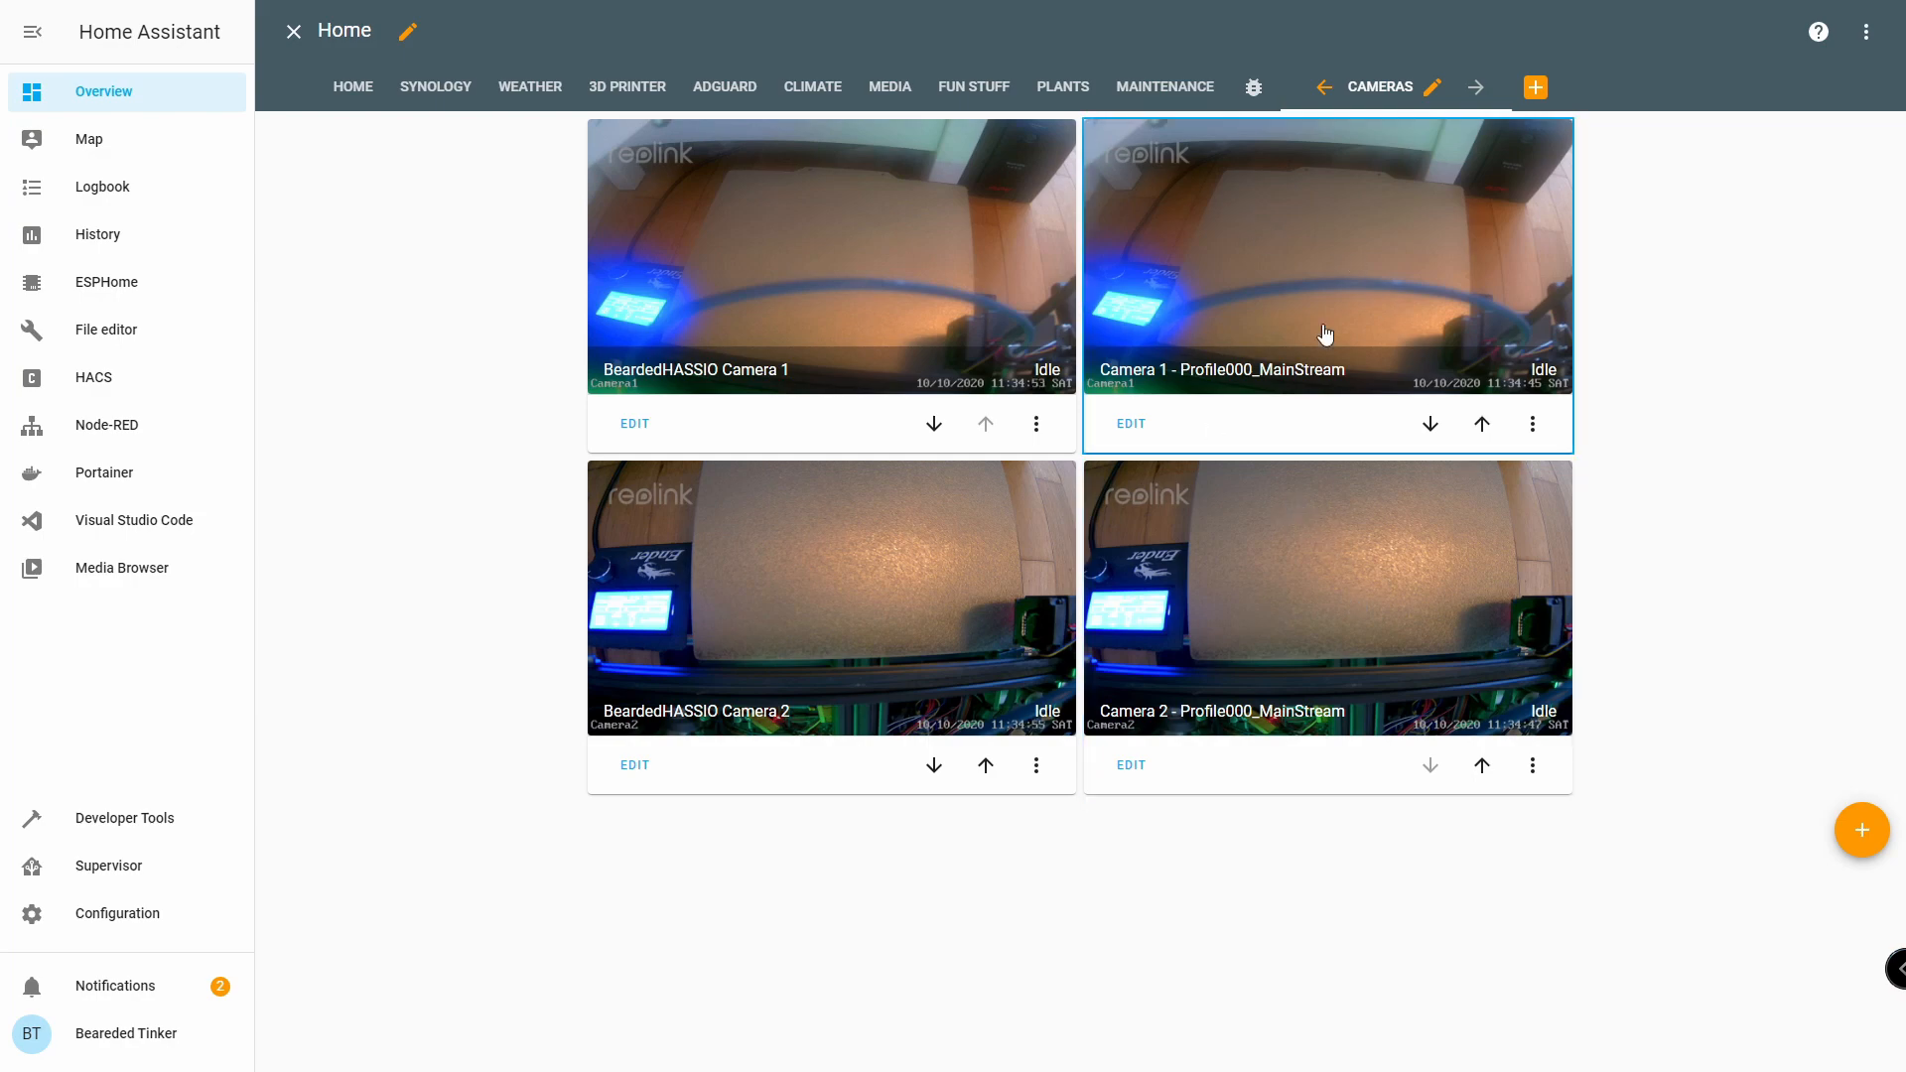
Set the camera view to live on the Camera 2 and Camera 1 Profile000_MainStream cards.
{"action": "left_click", "coordinate": [1130, 766]}
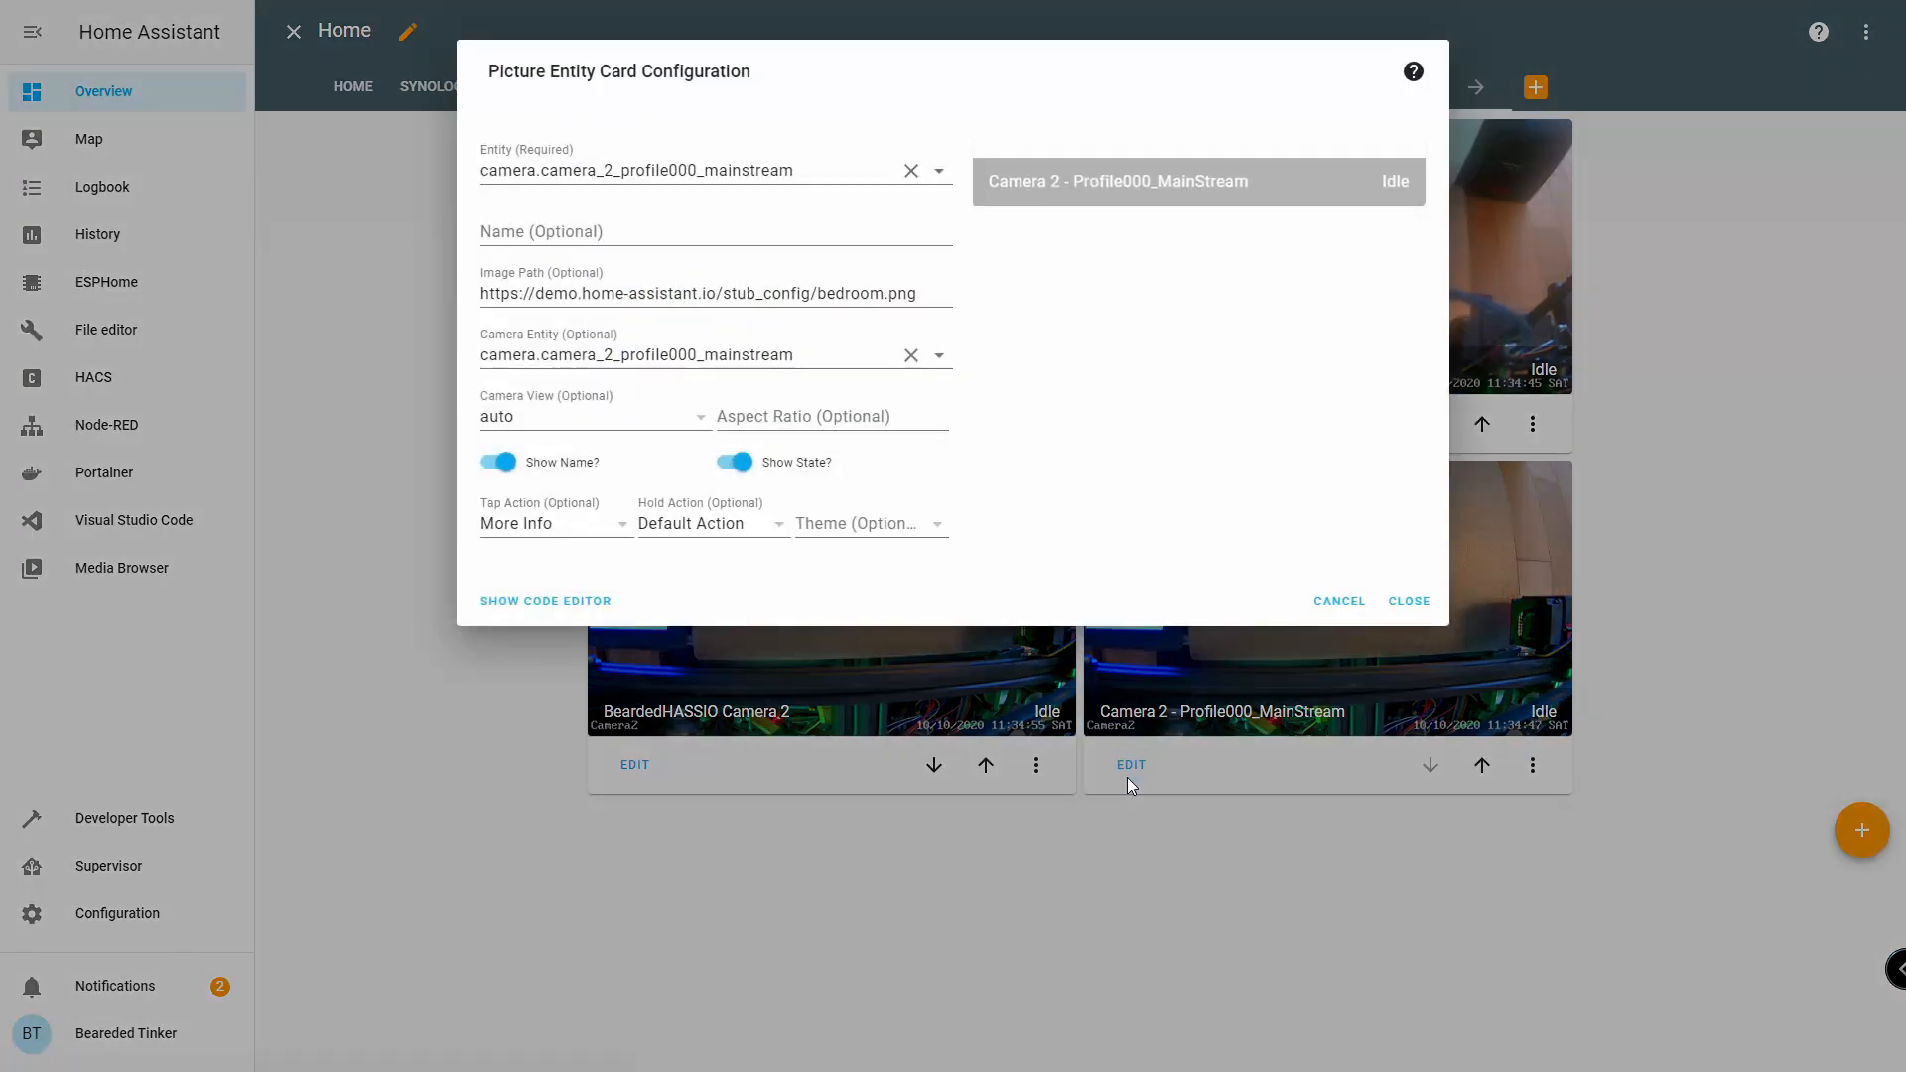
{"action": "left_click", "coordinate": [665, 419]}
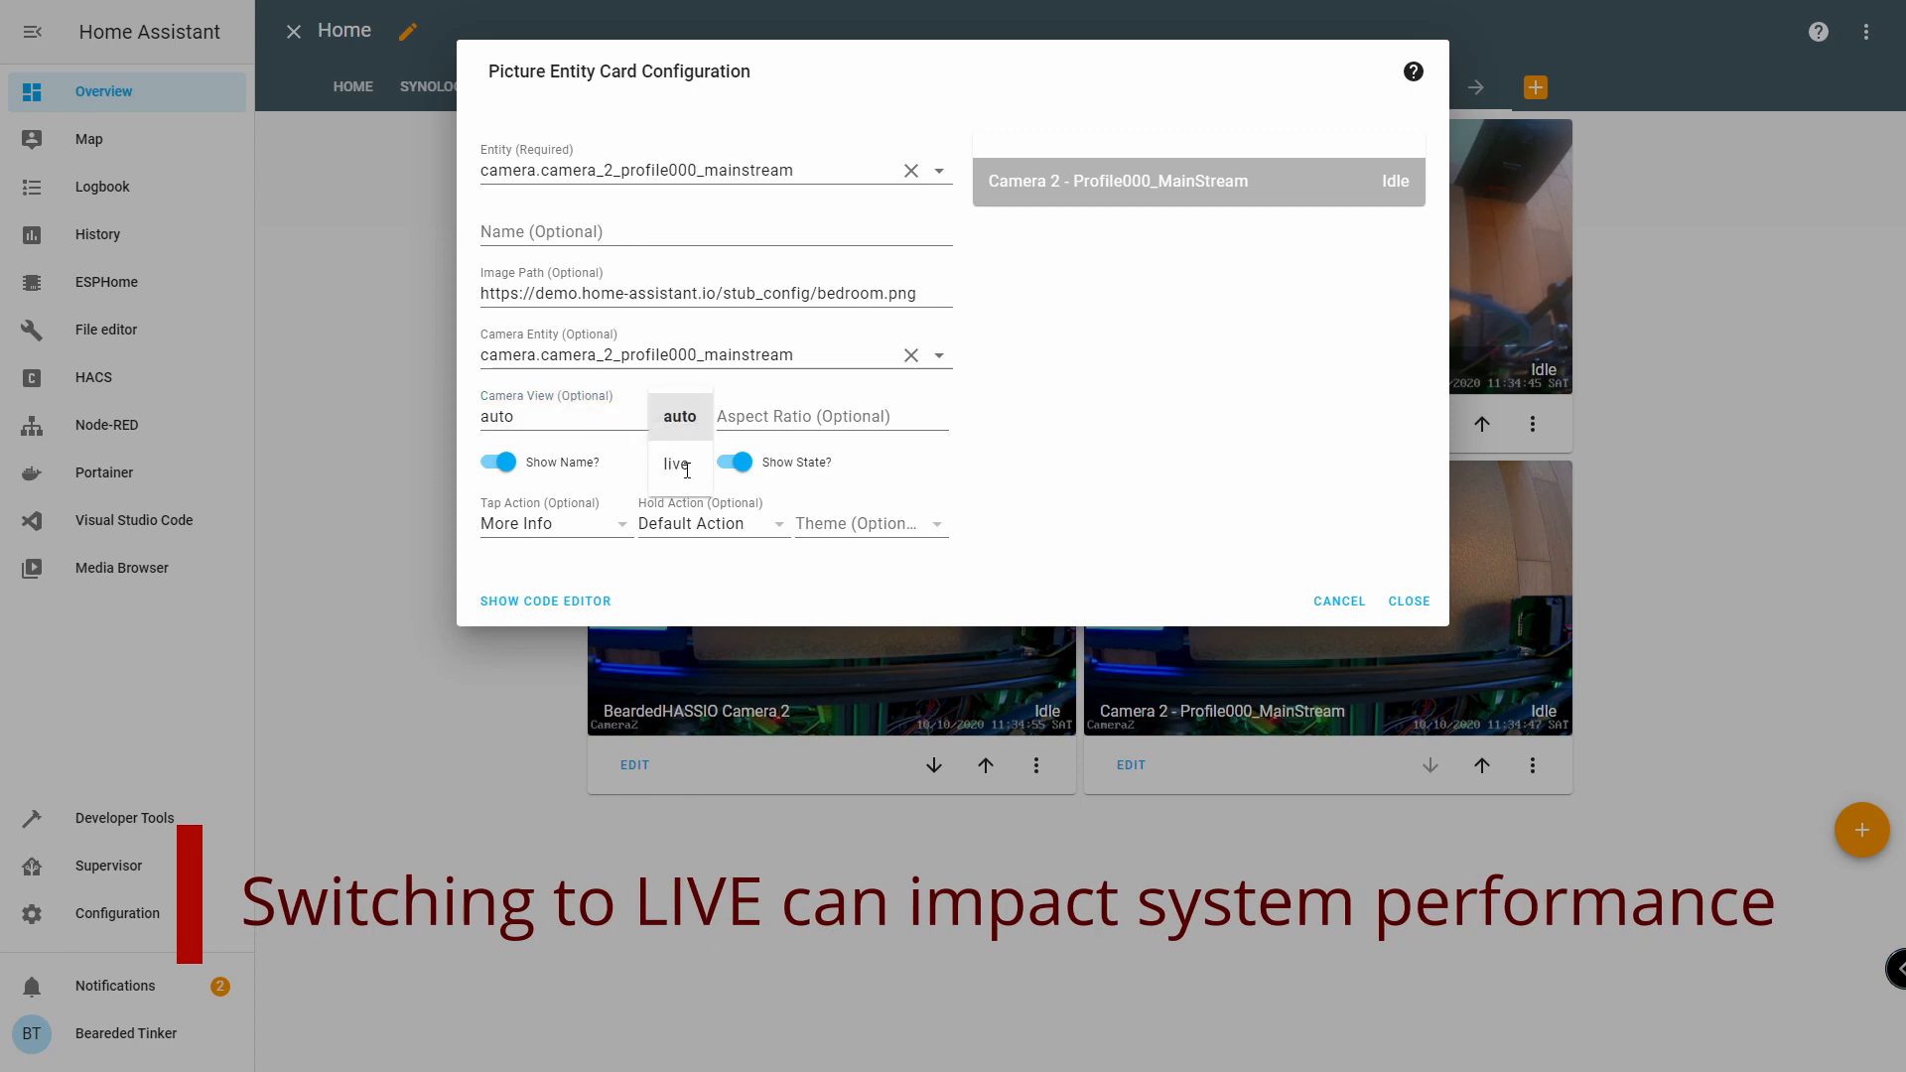
{"action": "left_click", "coordinate": [678, 464]}
{"action": "left_click", "coordinate": [1410, 606]}
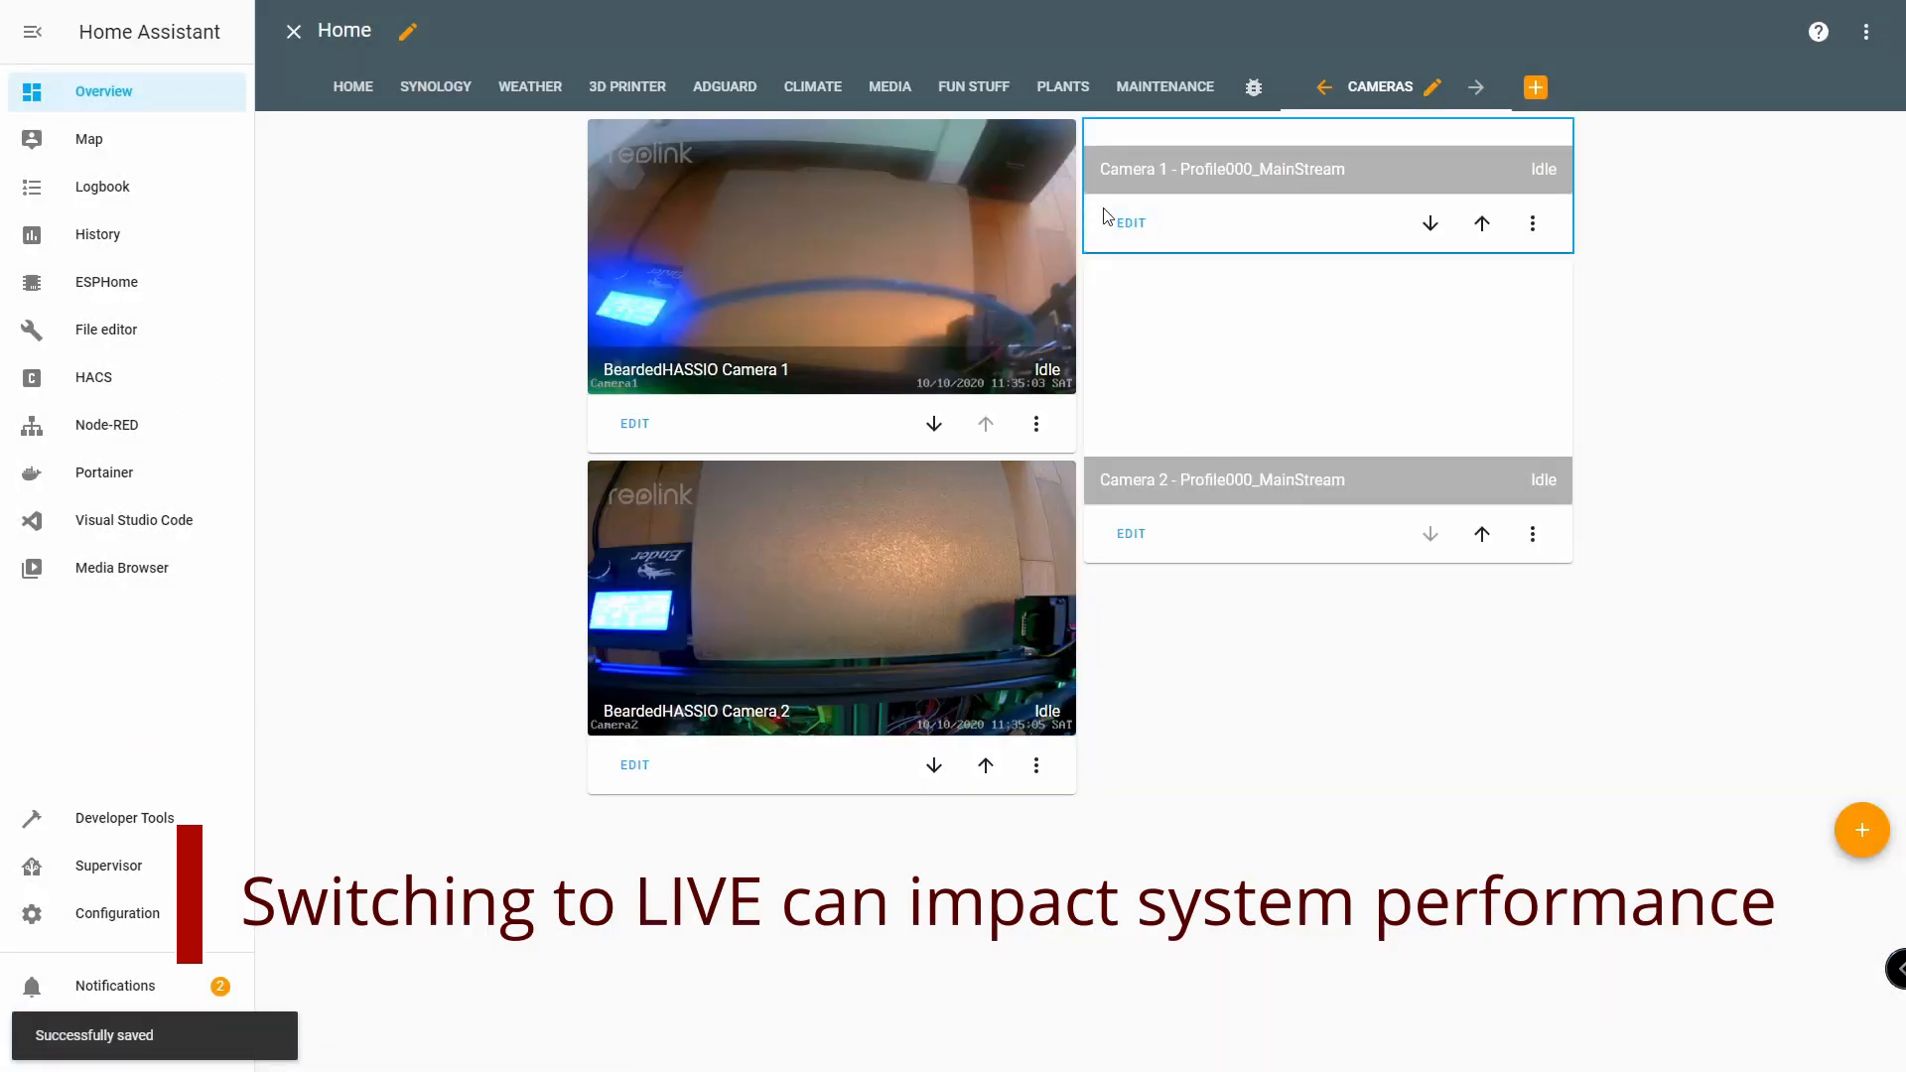
{"action": "left_click", "coordinate": [1131, 223]}
{"action": "left_click", "coordinate": [655, 417]}
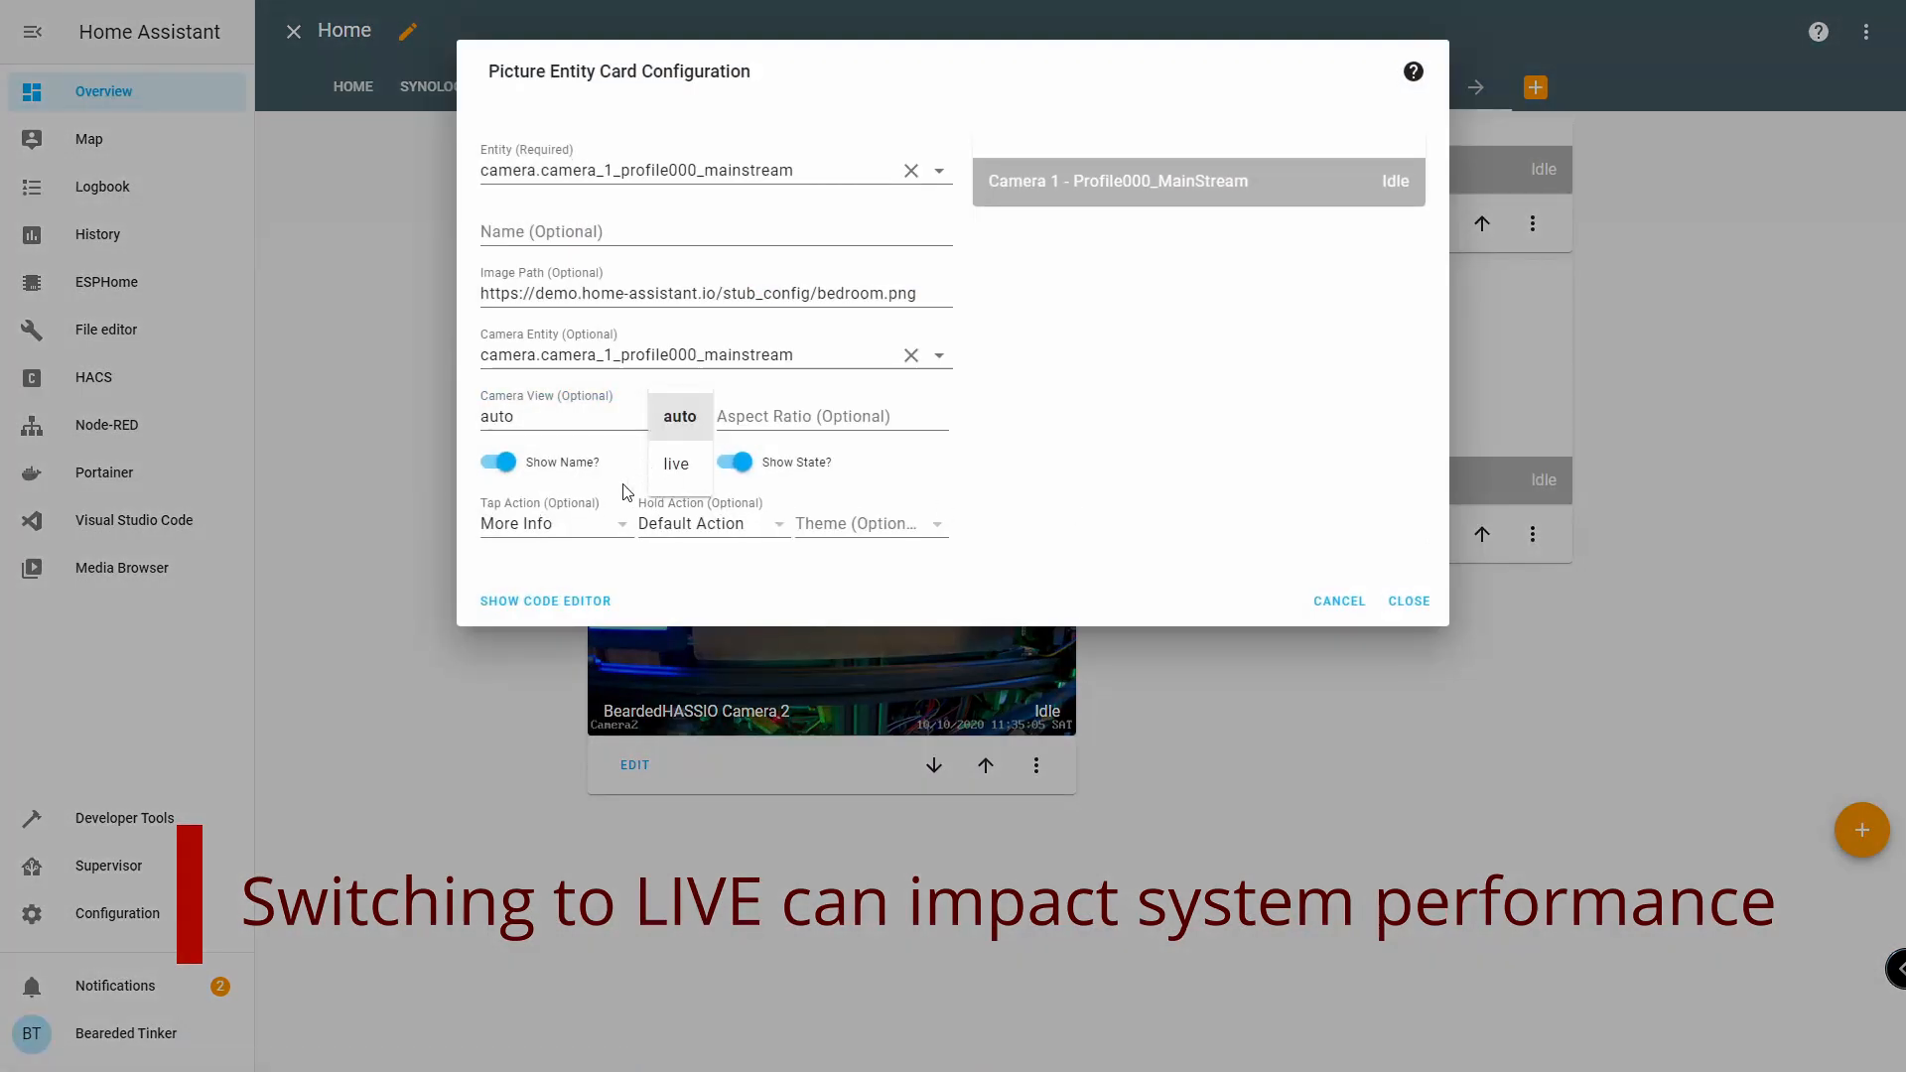
{"action": "left_click", "coordinate": [680, 465]}
{"action": "left_click", "coordinate": [1409, 600]}
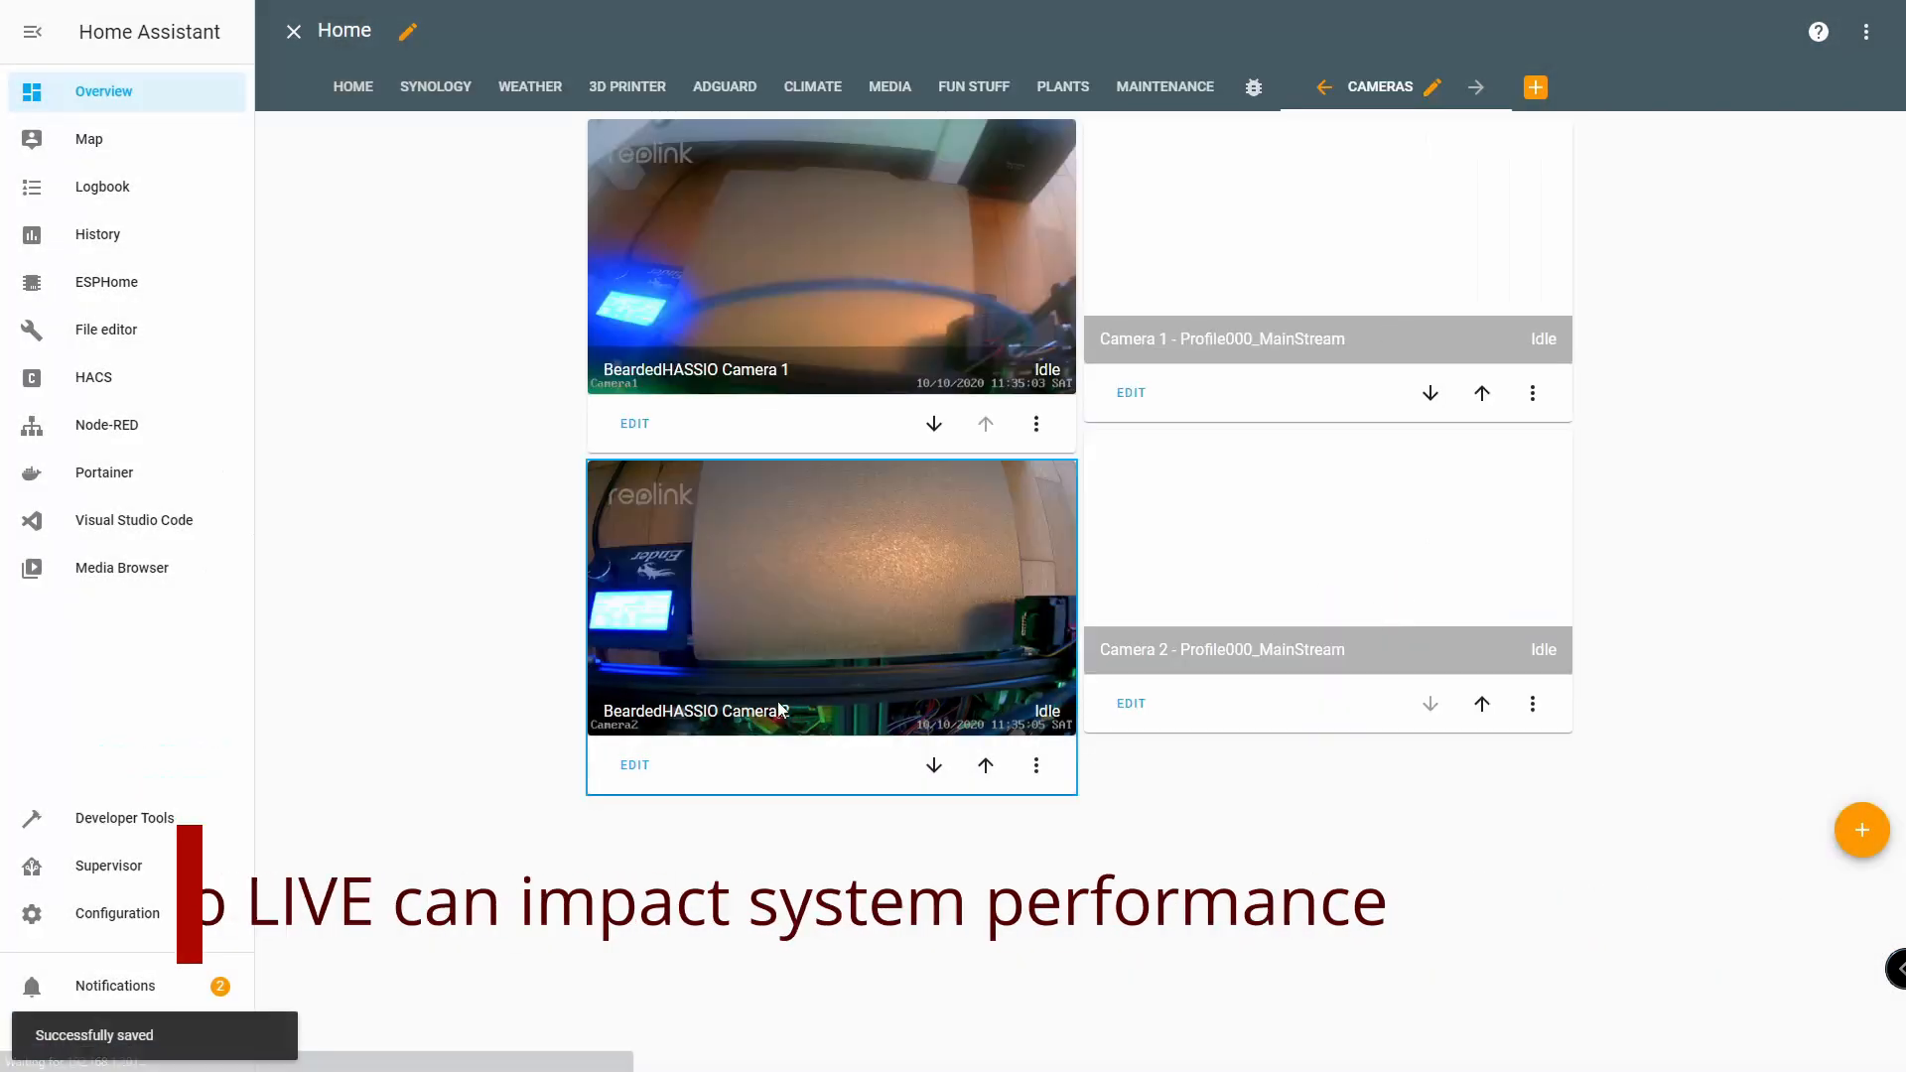
Set the camera view to live on the BeardedHASSIO Camera 1 and Camera 2 cards.
{"action": "left_click", "coordinate": [634, 423]}
{"action": "left_click", "coordinate": [650, 418]}
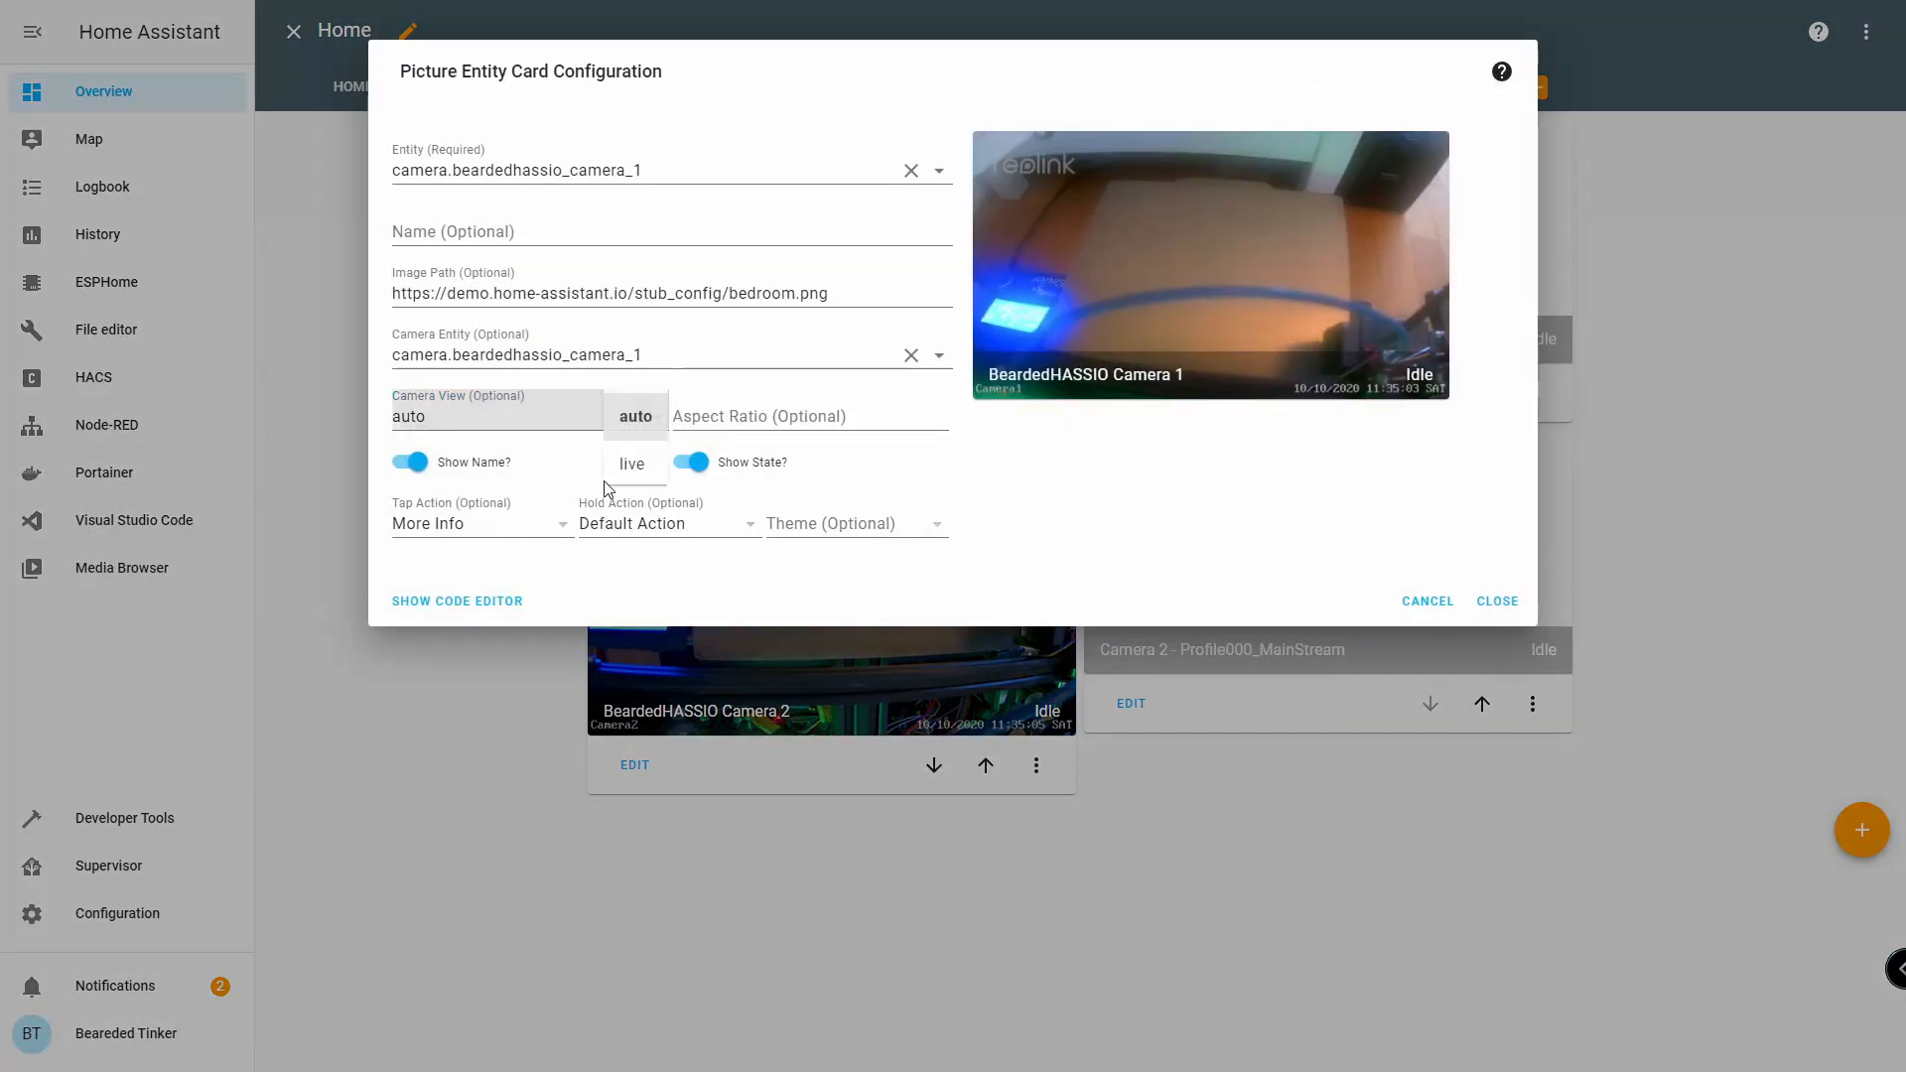
{"action": "left_click", "coordinate": [635, 481]}
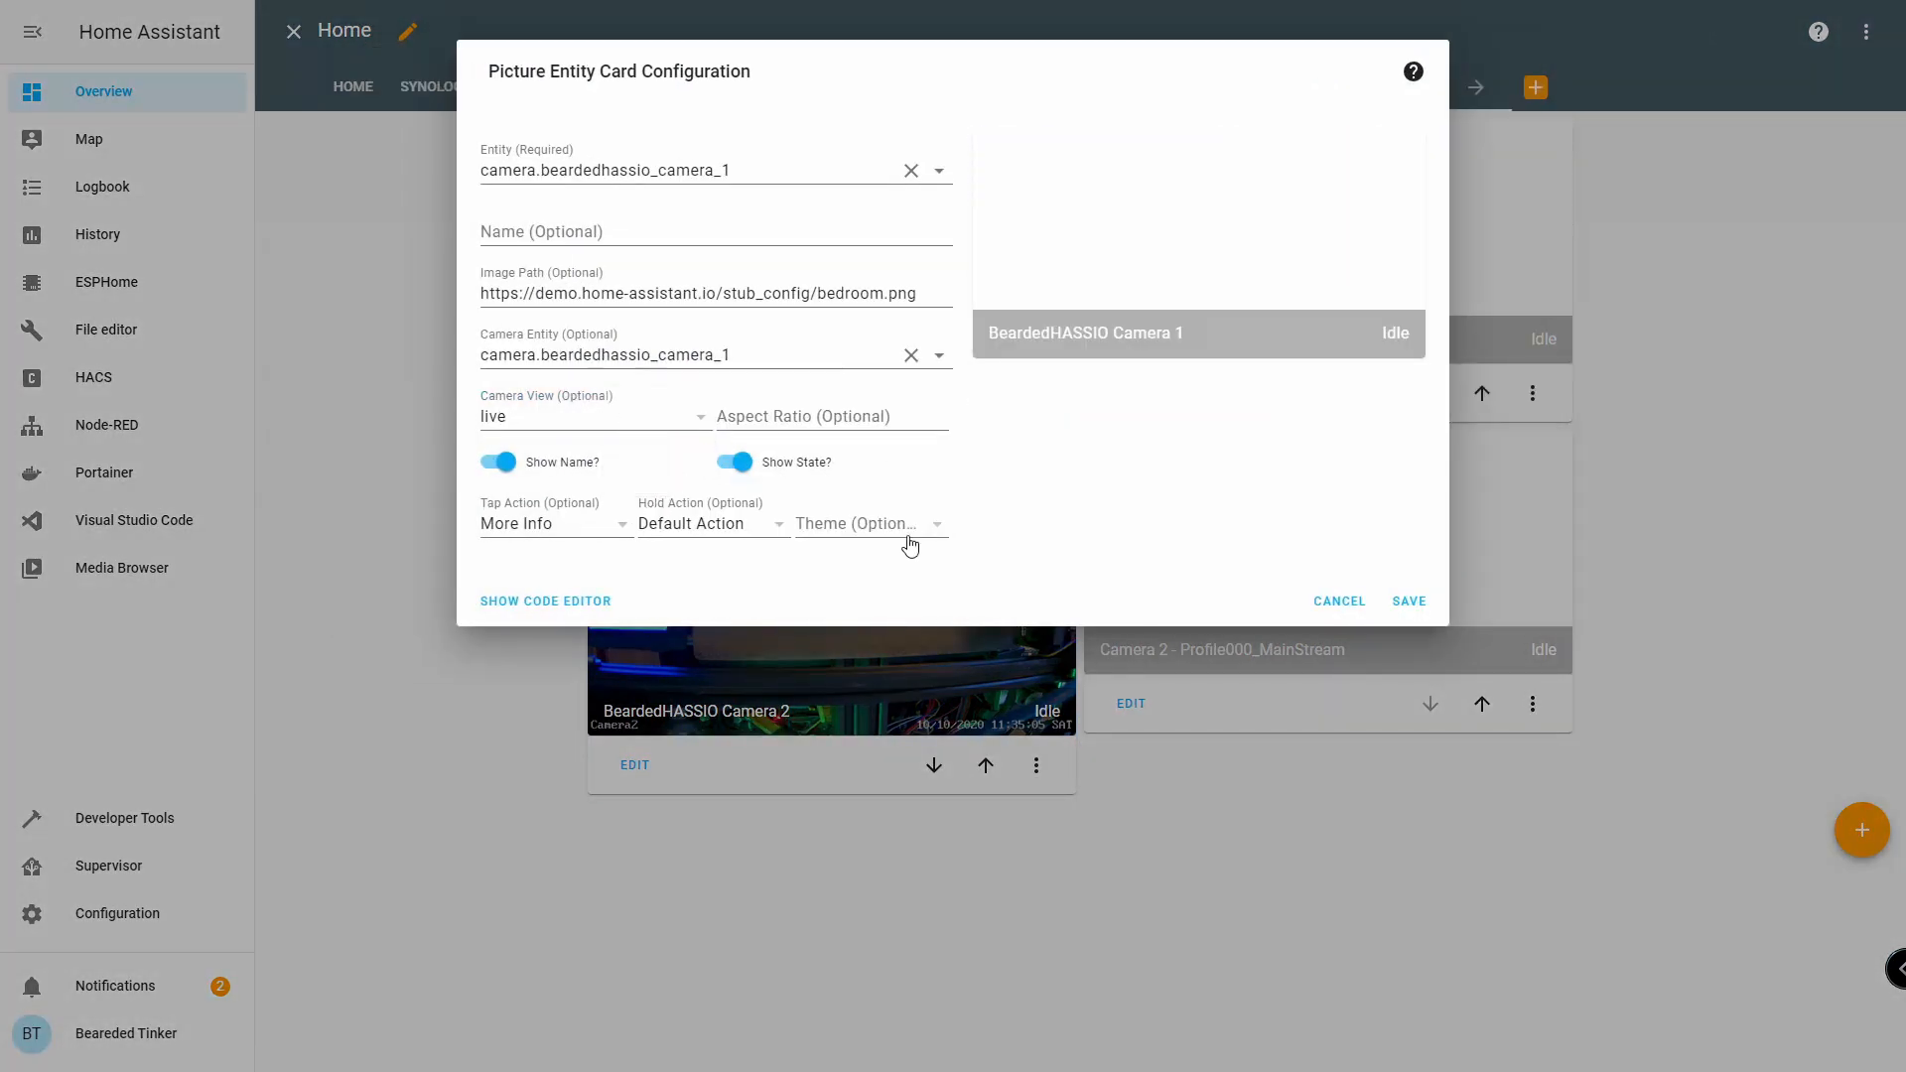
{"action": "left_click", "coordinate": [1409, 601]}
{"action": "left_click", "coordinate": [634, 534]}
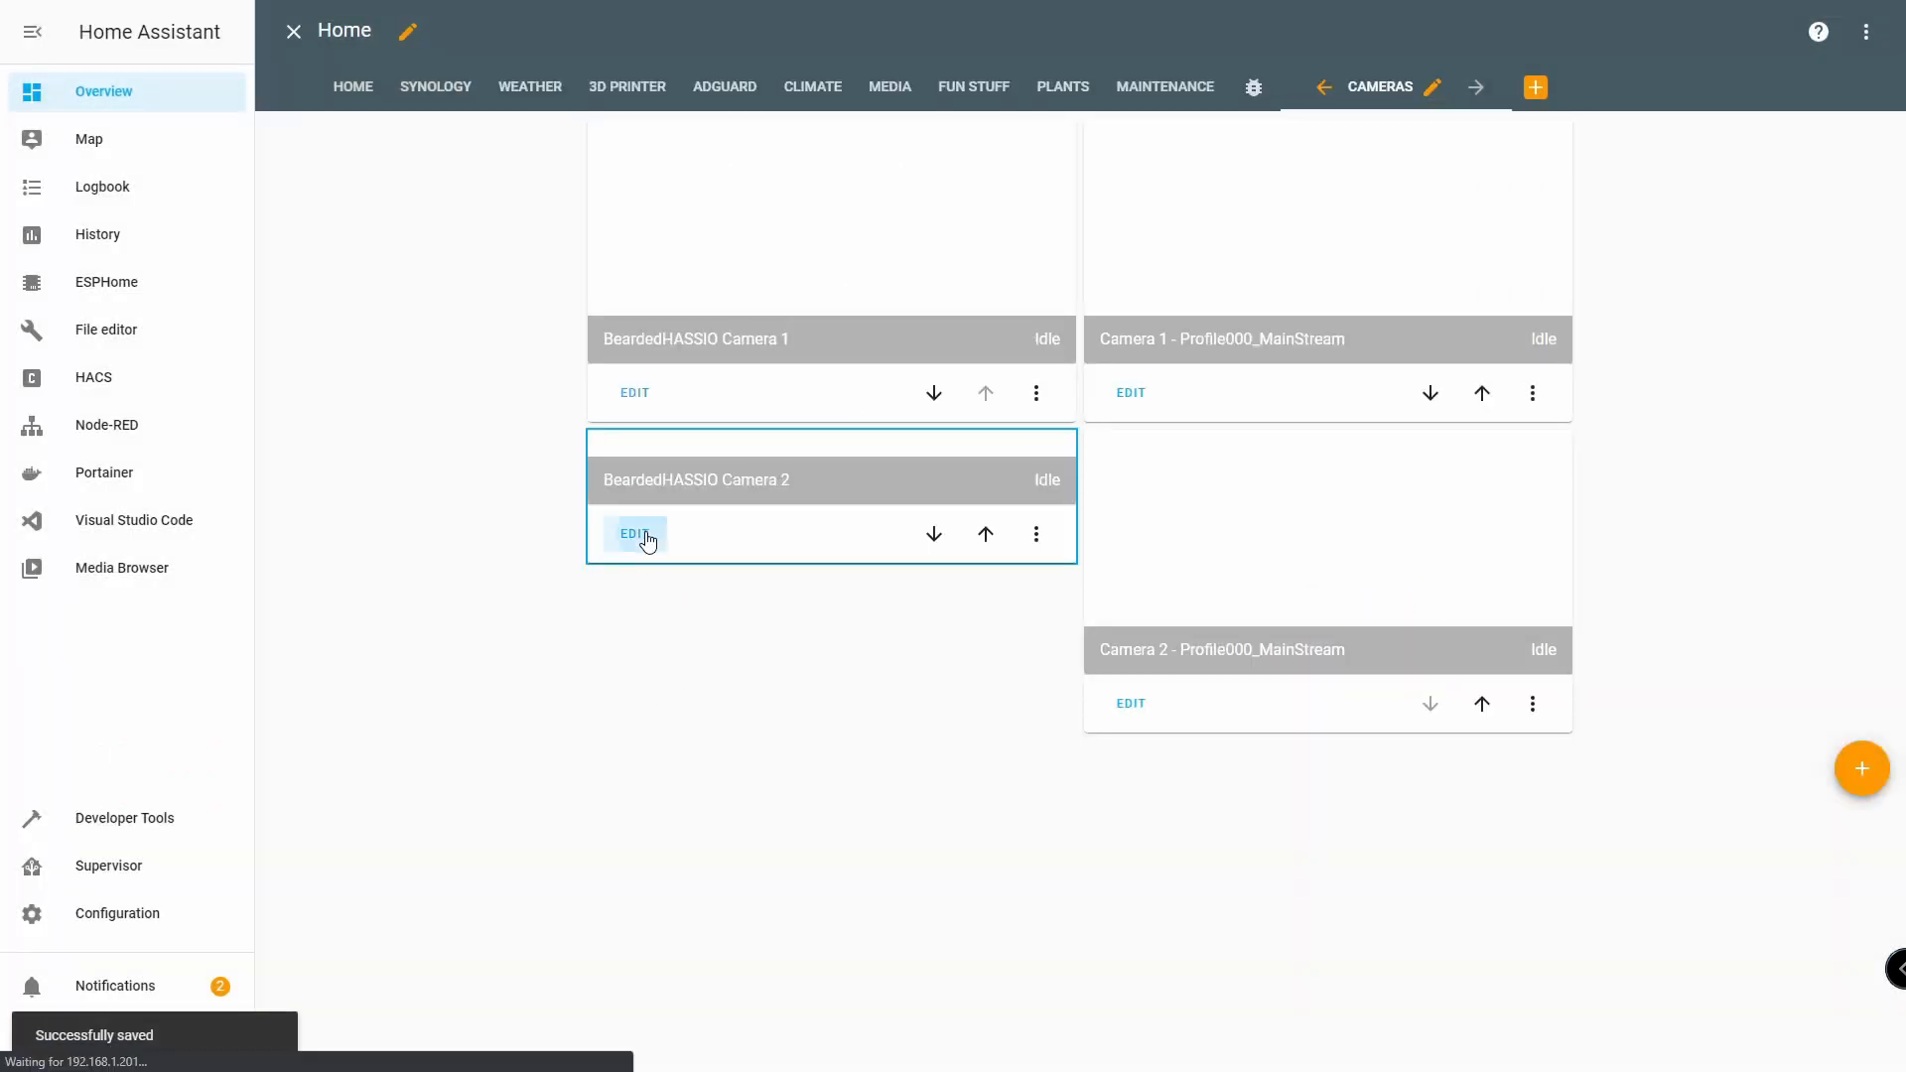
{"action": "left_click", "coordinate": [545, 409]}
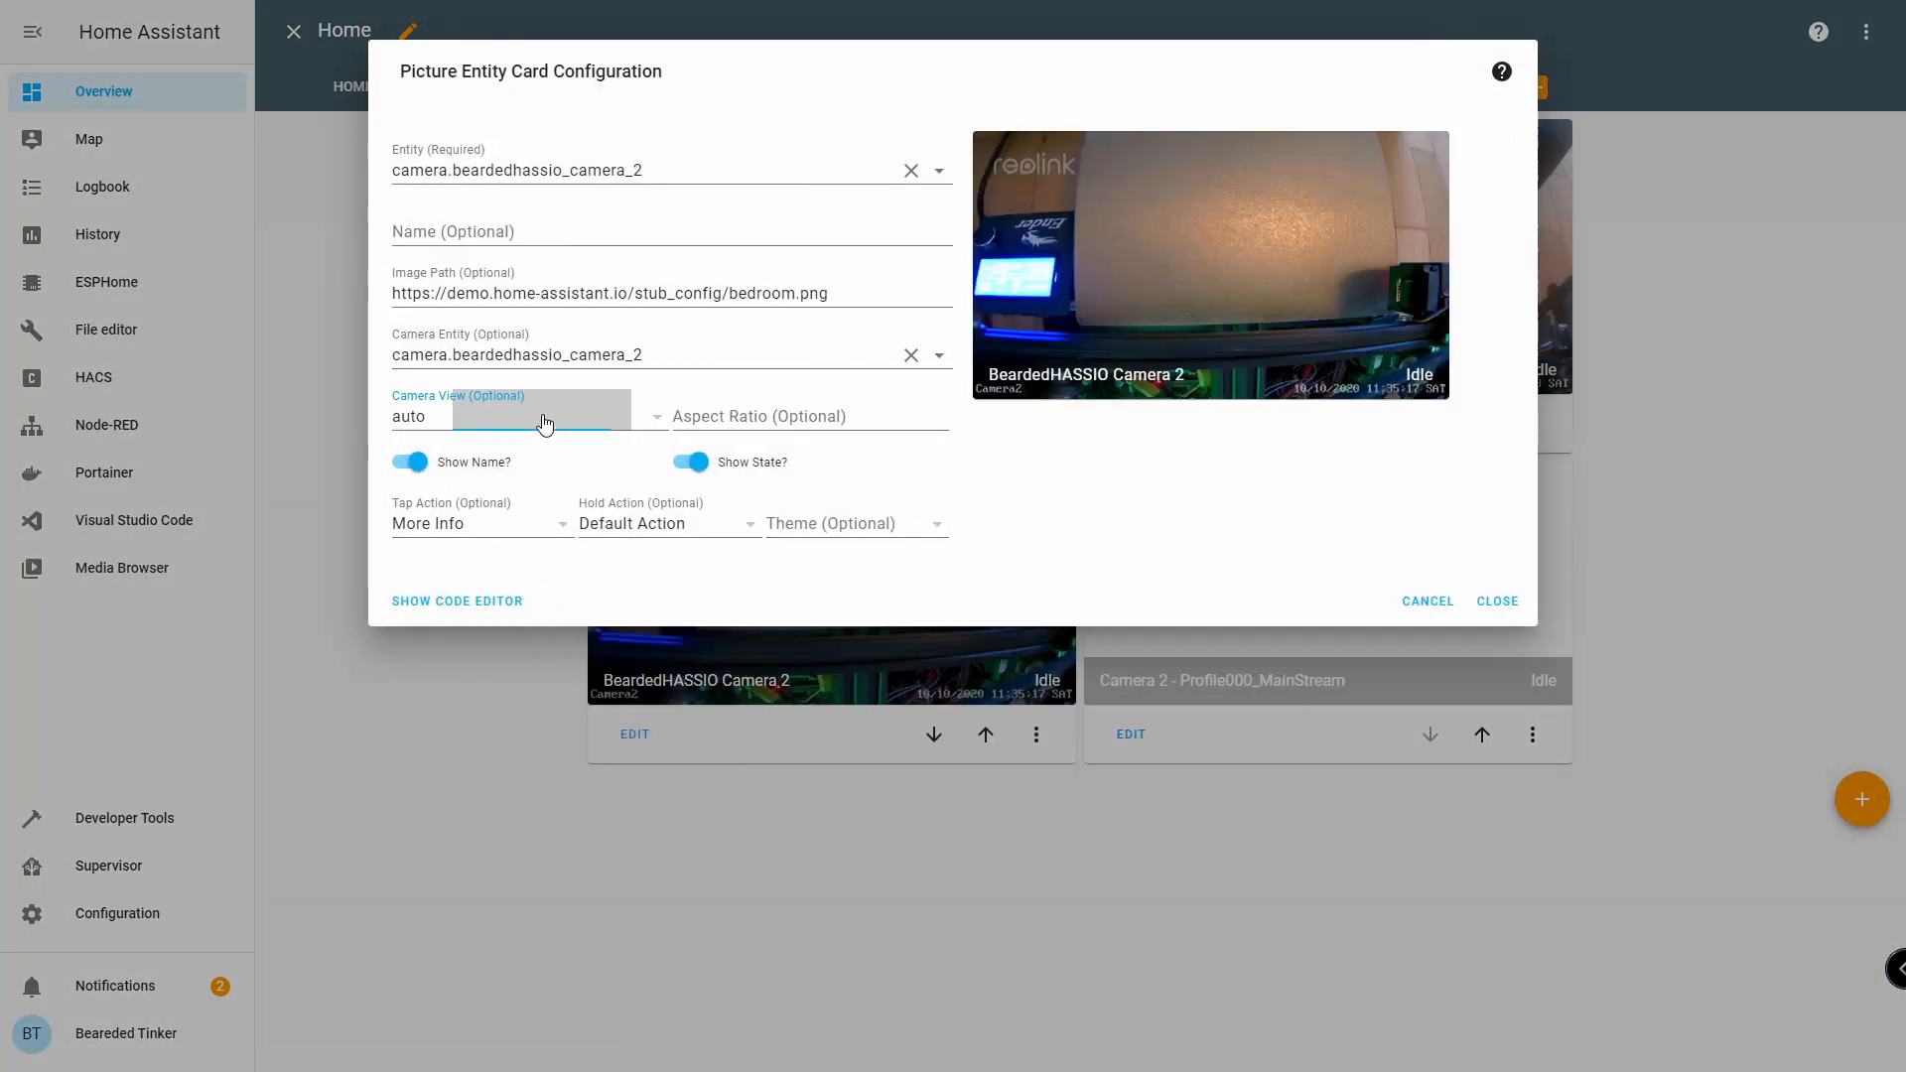
{"action": "left_click", "coordinate": [628, 462]}
{"action": "left_click", "coordinate": [1412, 602]}
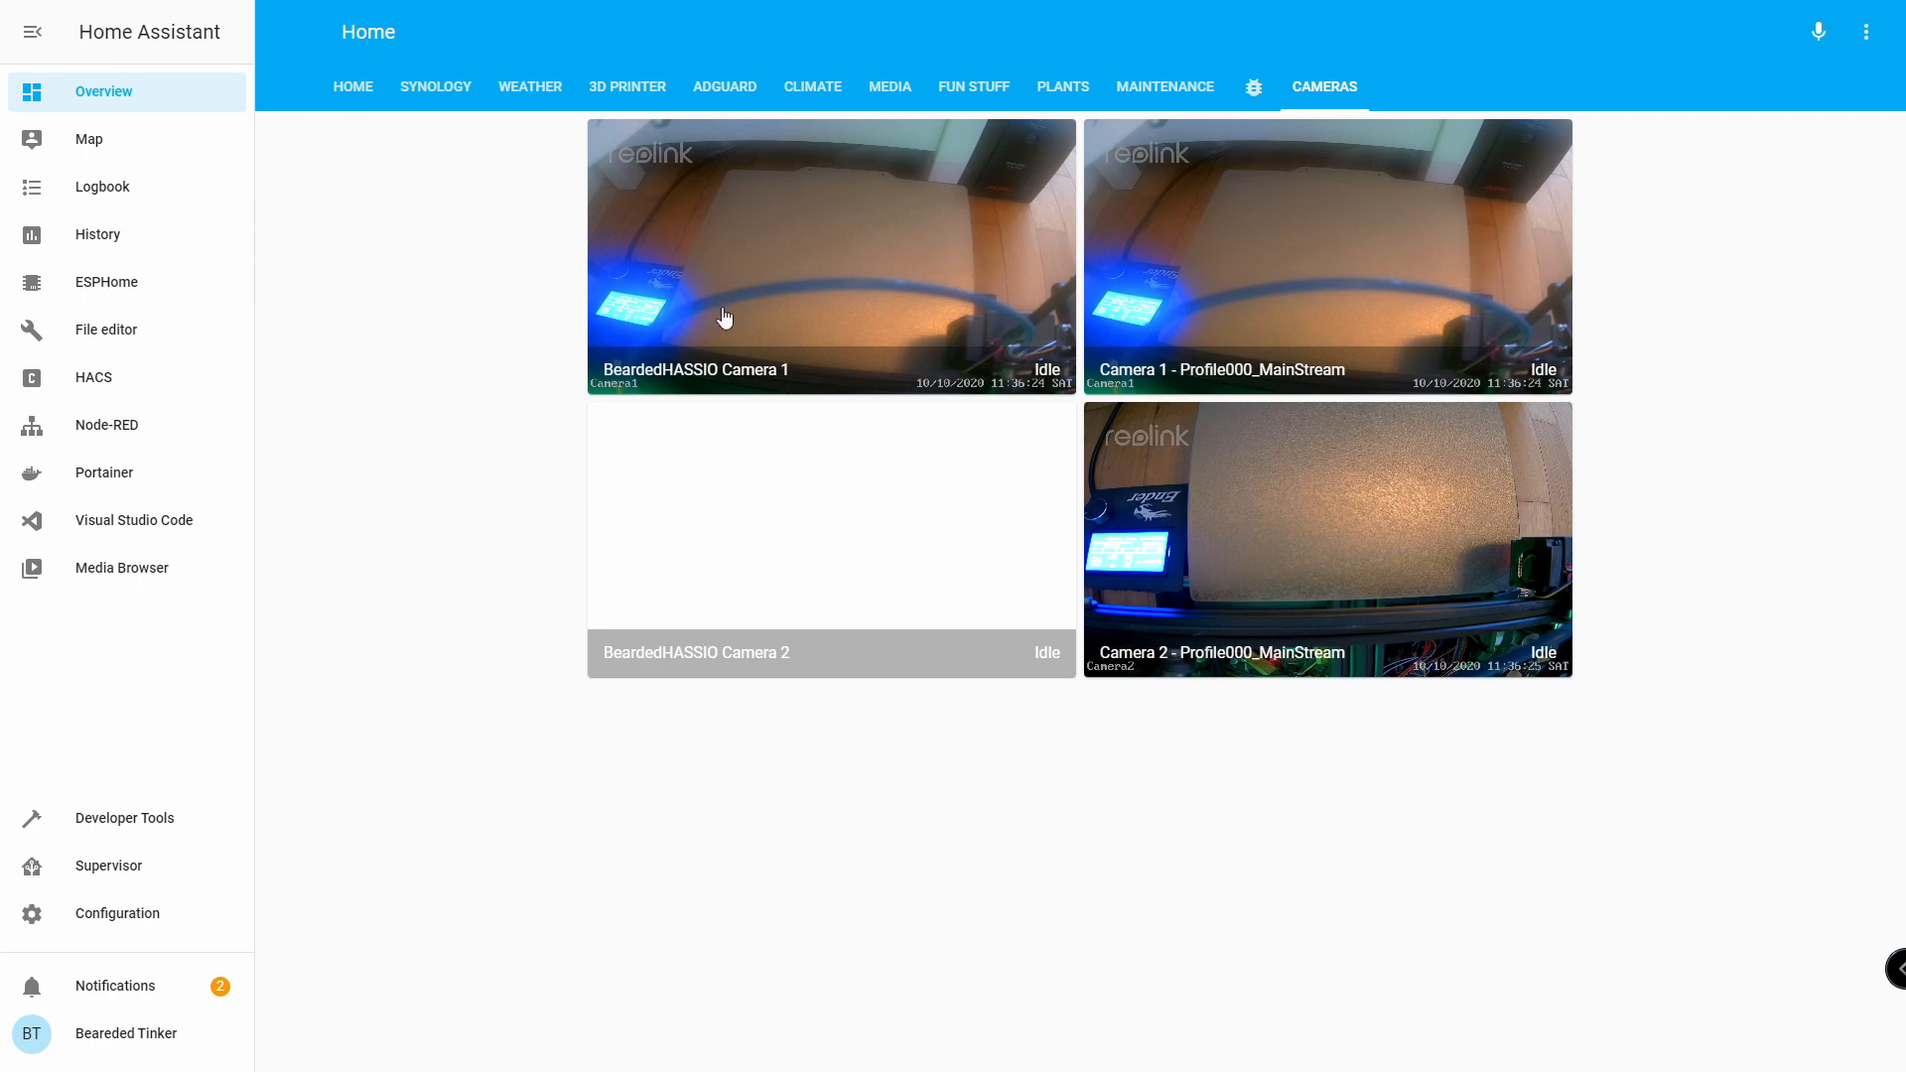
Go from the Cameras dashboard to the Supervisor section.
{"action": "left_click", "coordinate": [94, 869]}
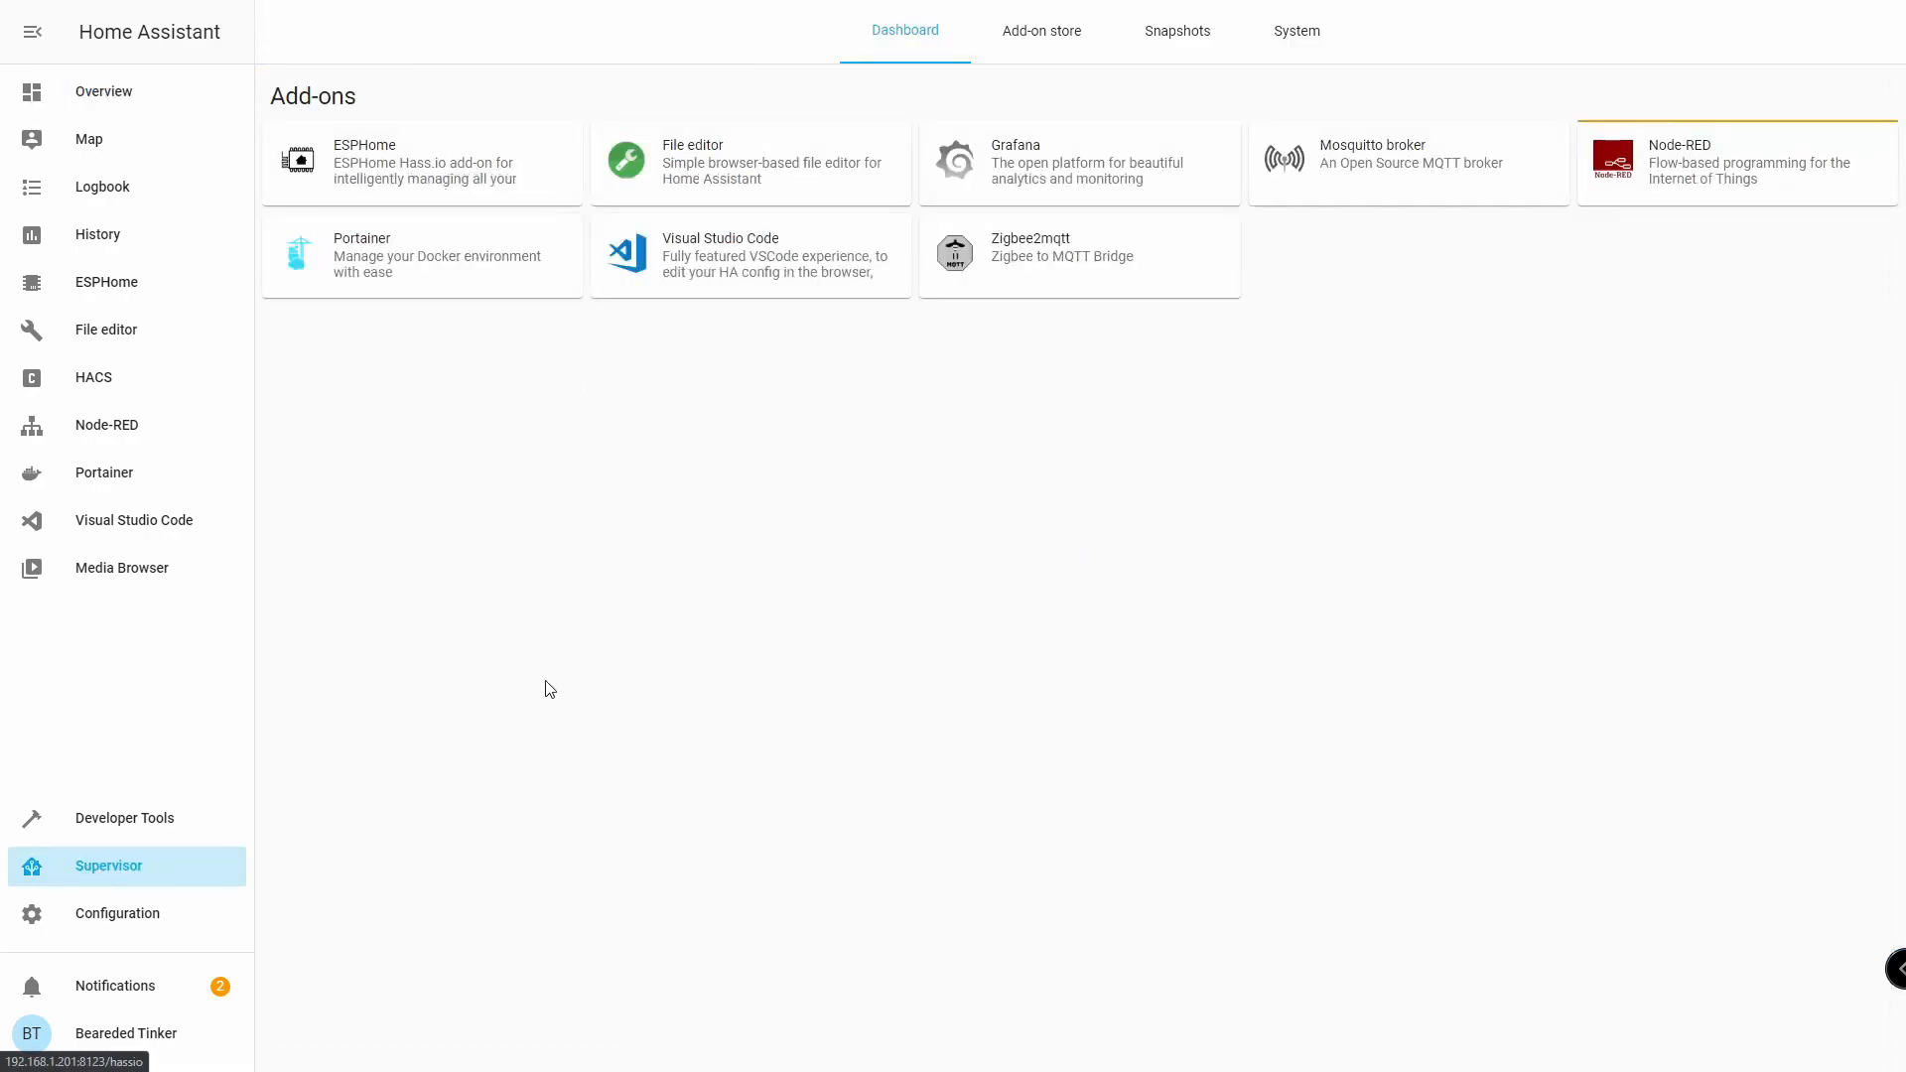
Find motionEye in the add-on store, enable Show in sidebar, and start it.
{"action": "left_click", "coordinate": [1043, 30]}
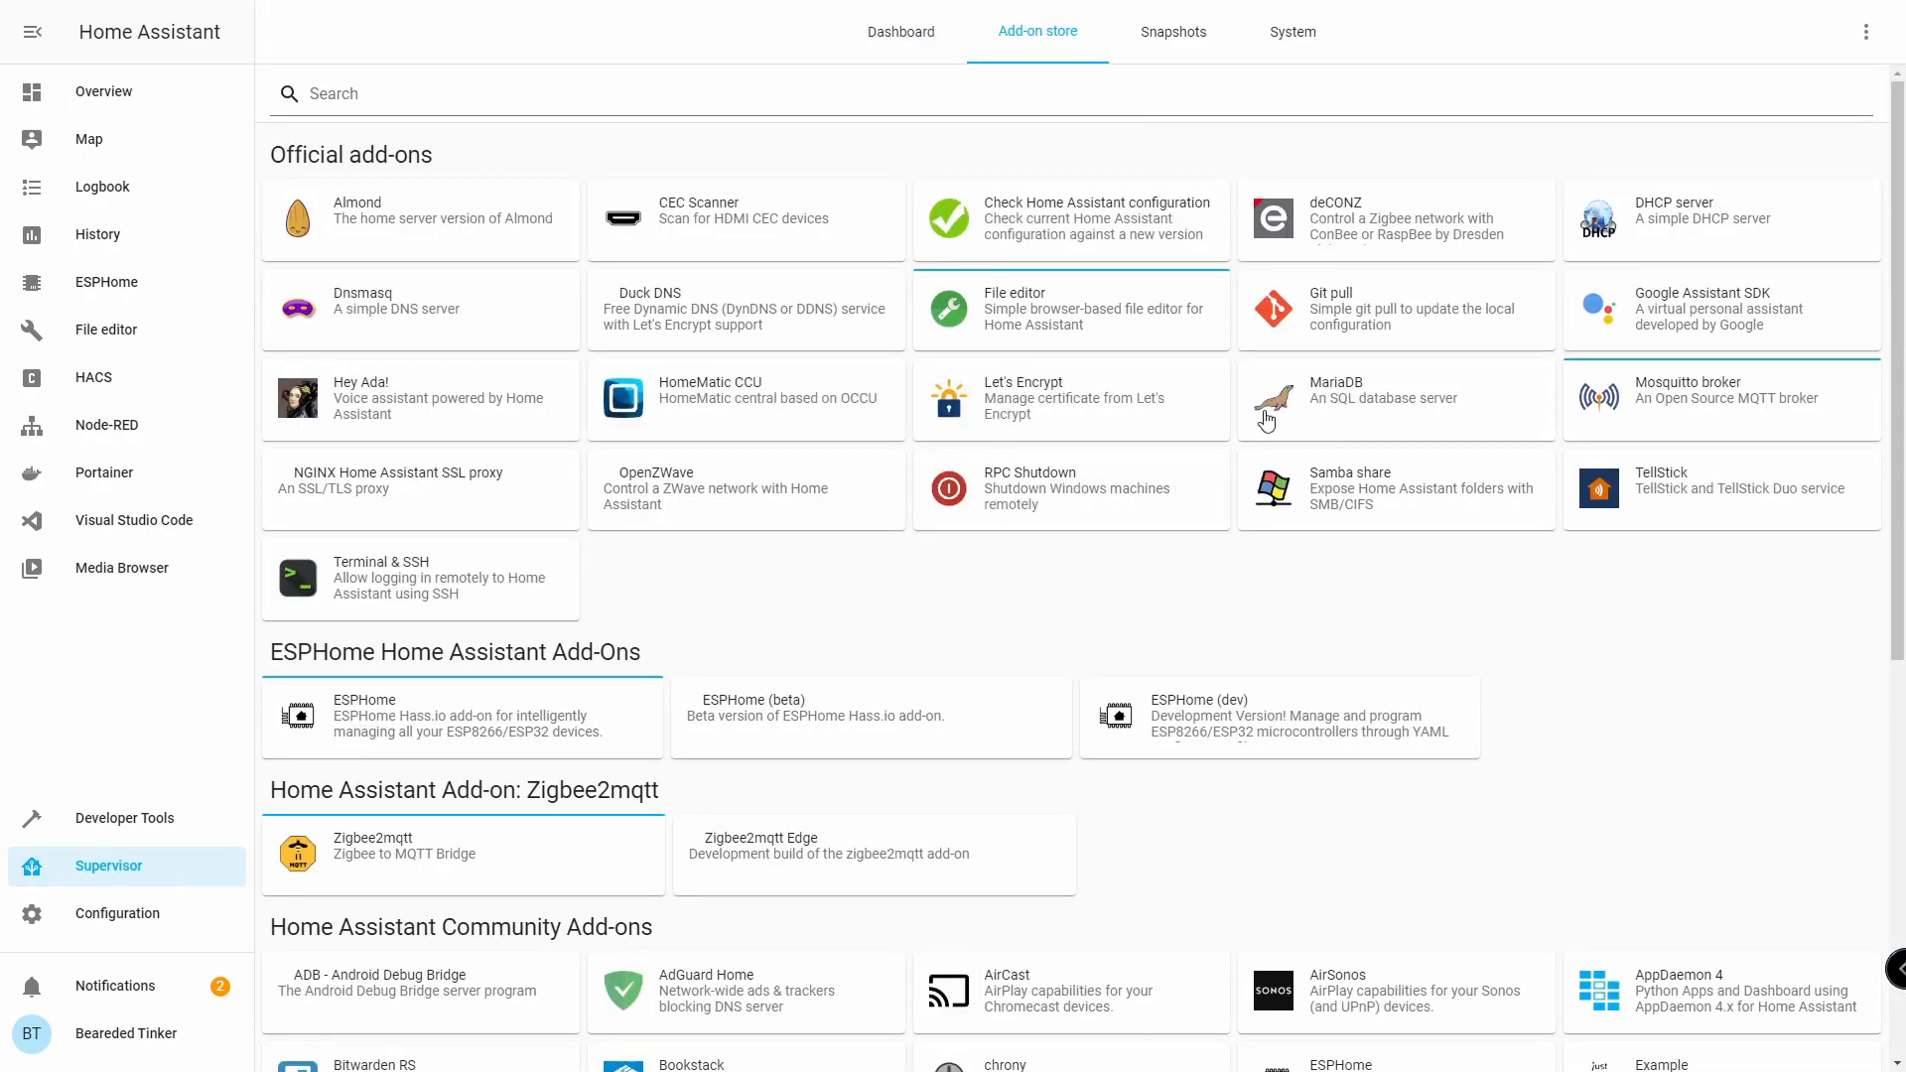
{"action": "scroll", "coordinate": [1238, 476], "scroll_direction": "down", "scroll_amount": 6}
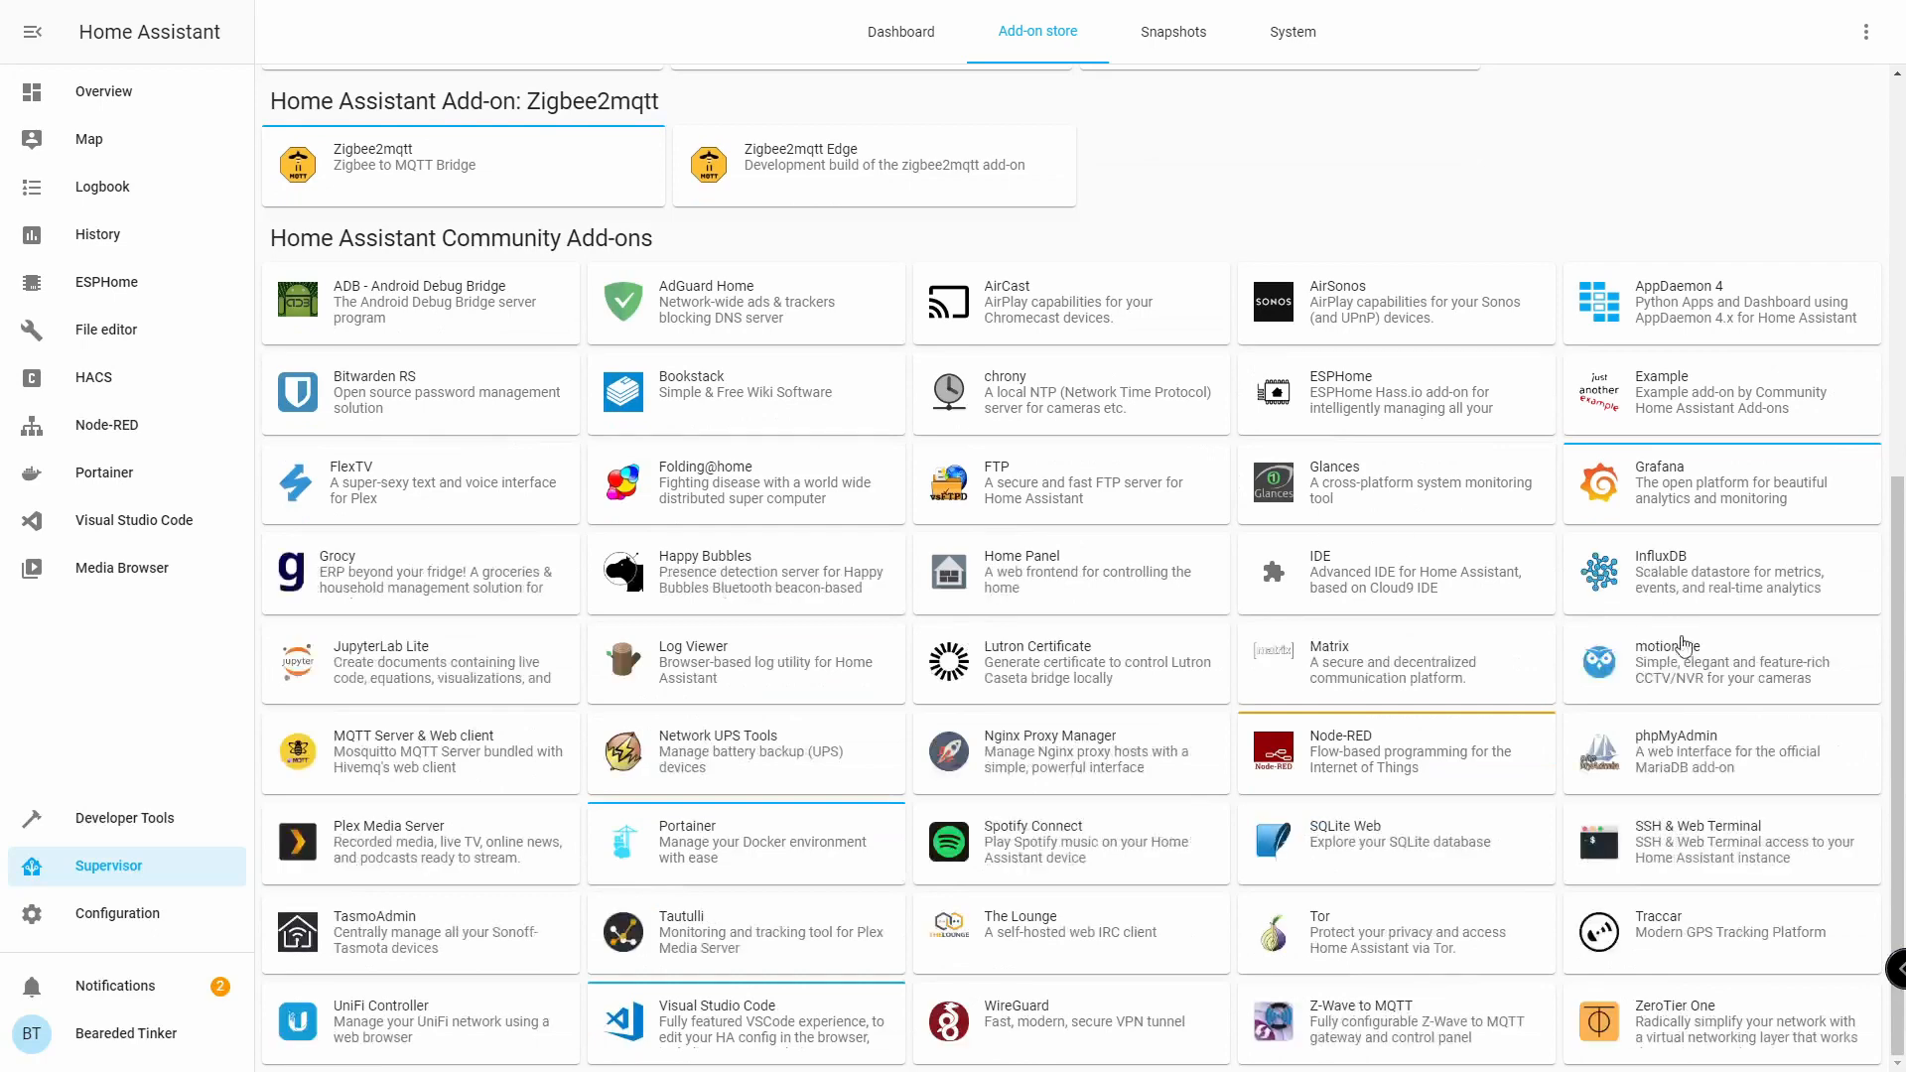
{"action": "left_click", "coordinate": [1674, 680]}
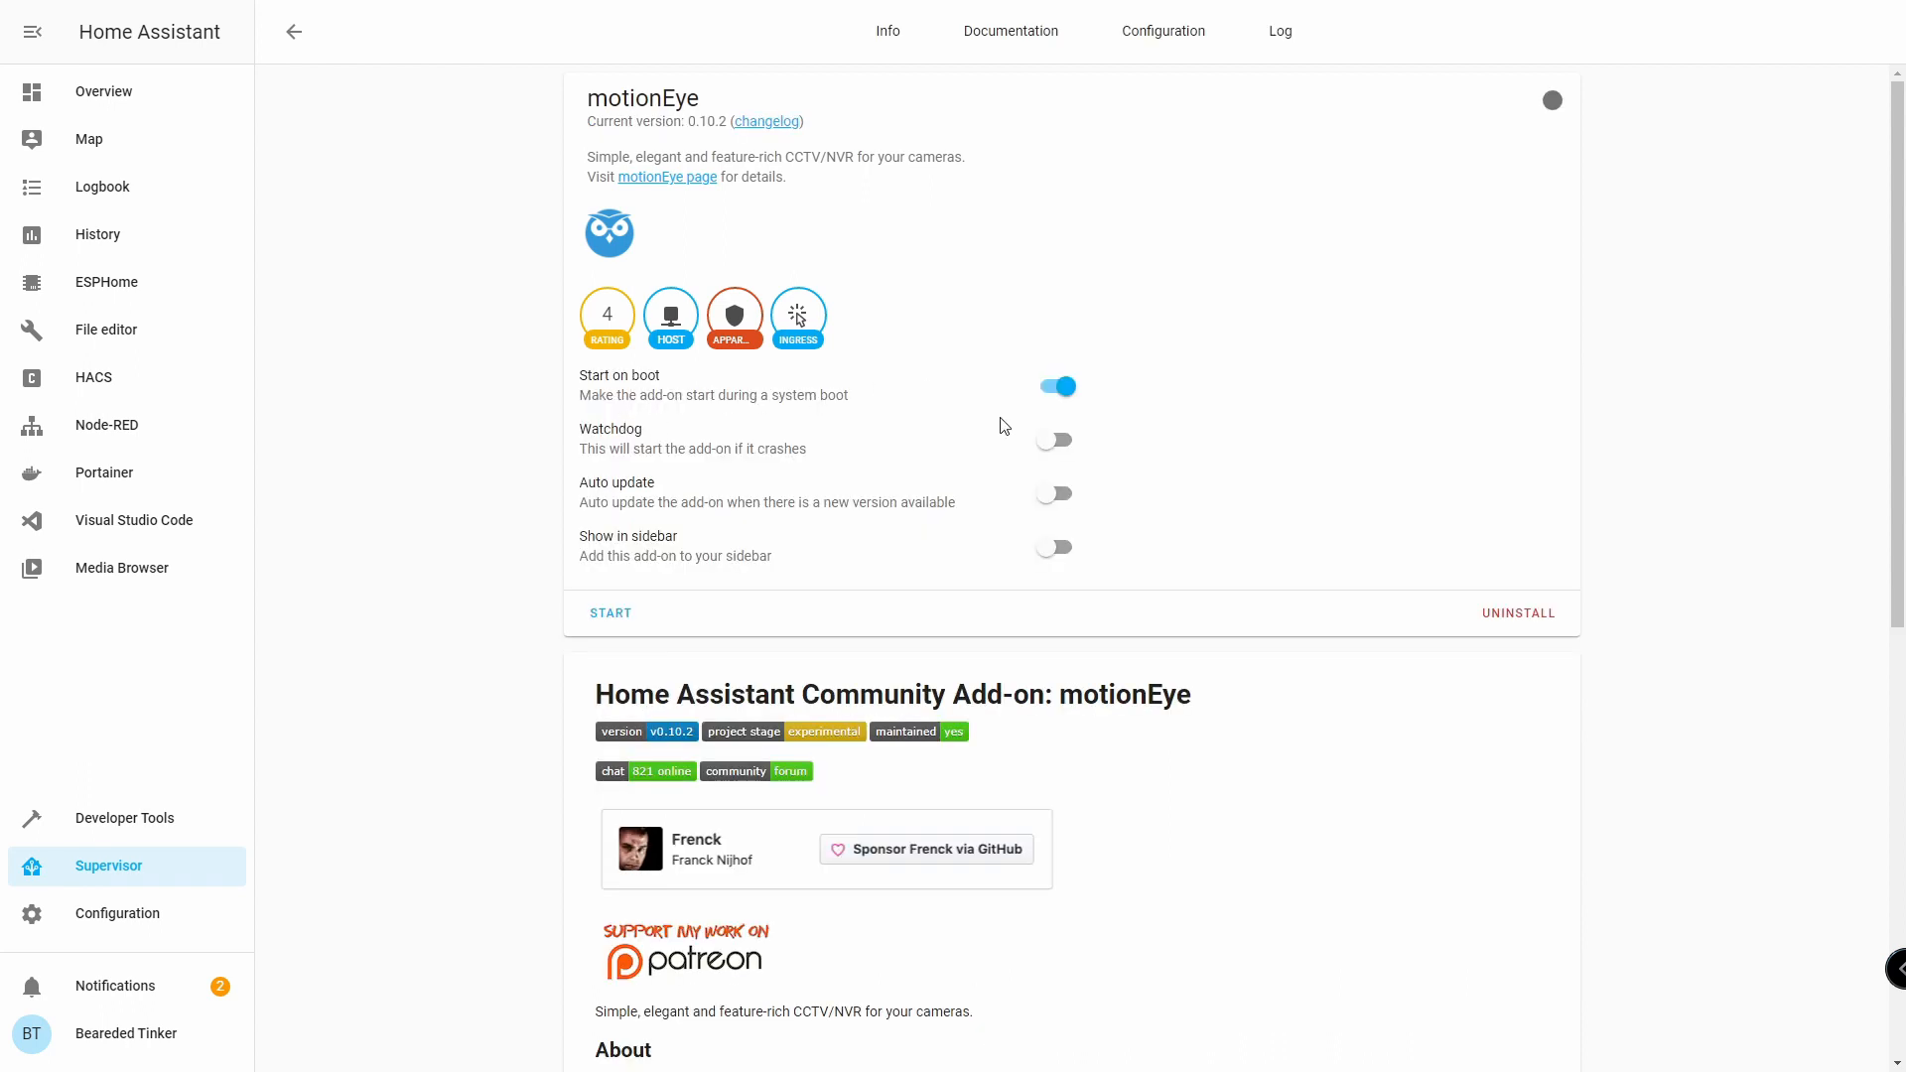
{"action": "left_click", "coordinate": [1061, 556]}
{"action": "left_click", "coordinate": [610, 612]}
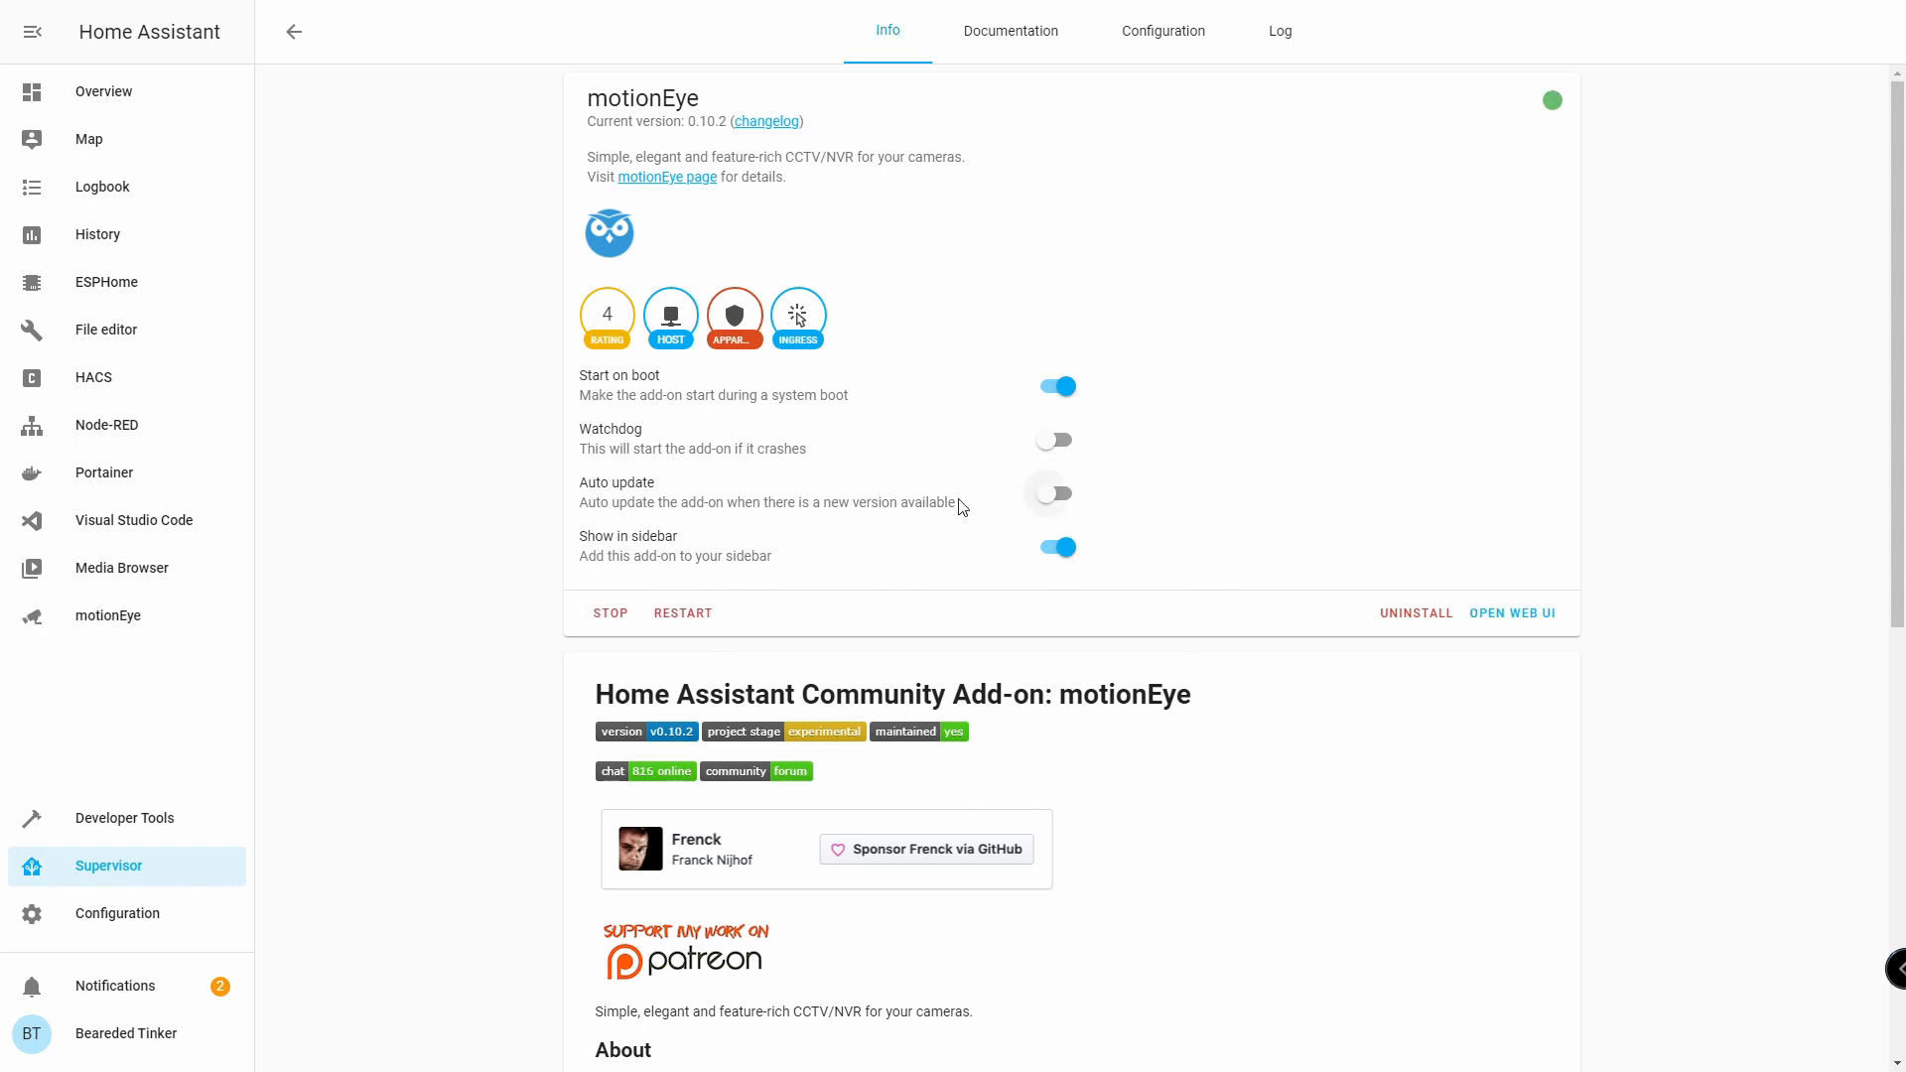
Open the motionEye web interface and log in.
{"action": "left_click", "coordinate": [1515, 613]}
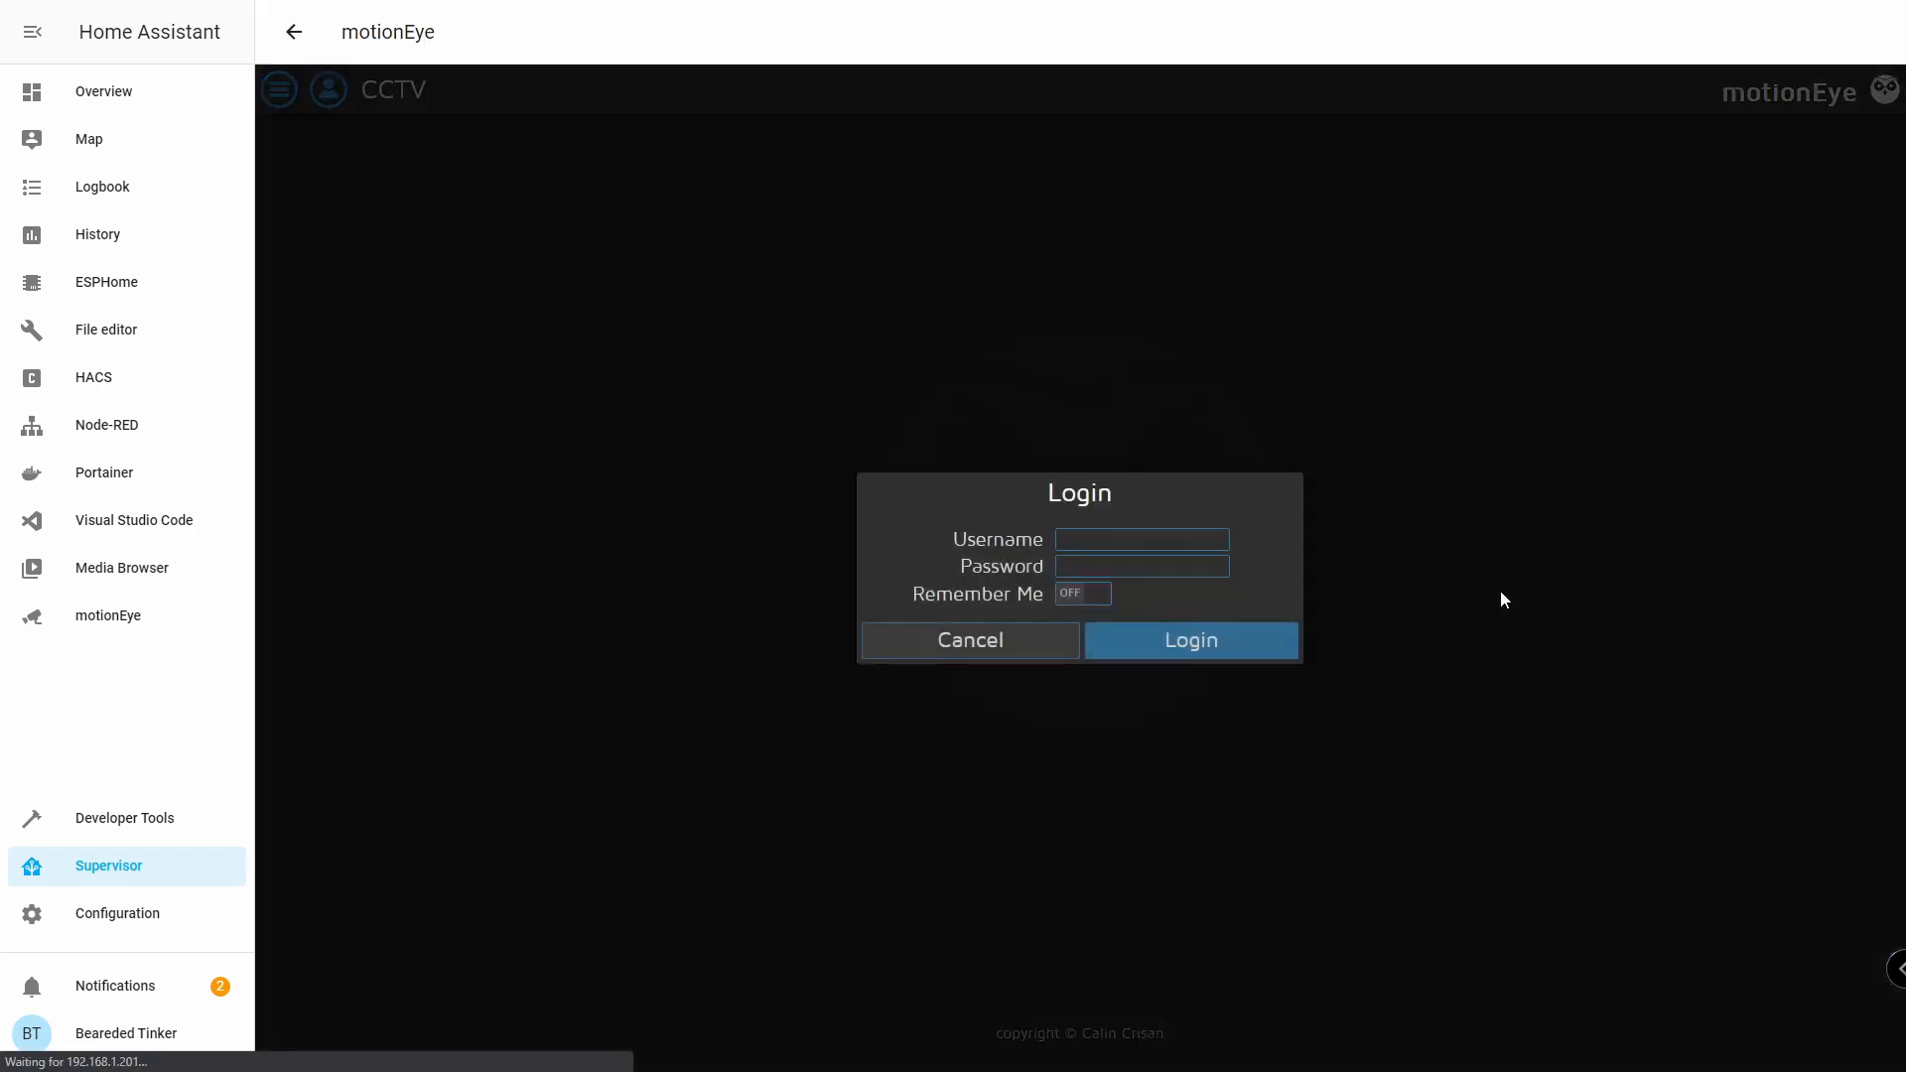
{"action": "type", "text": "admin"}
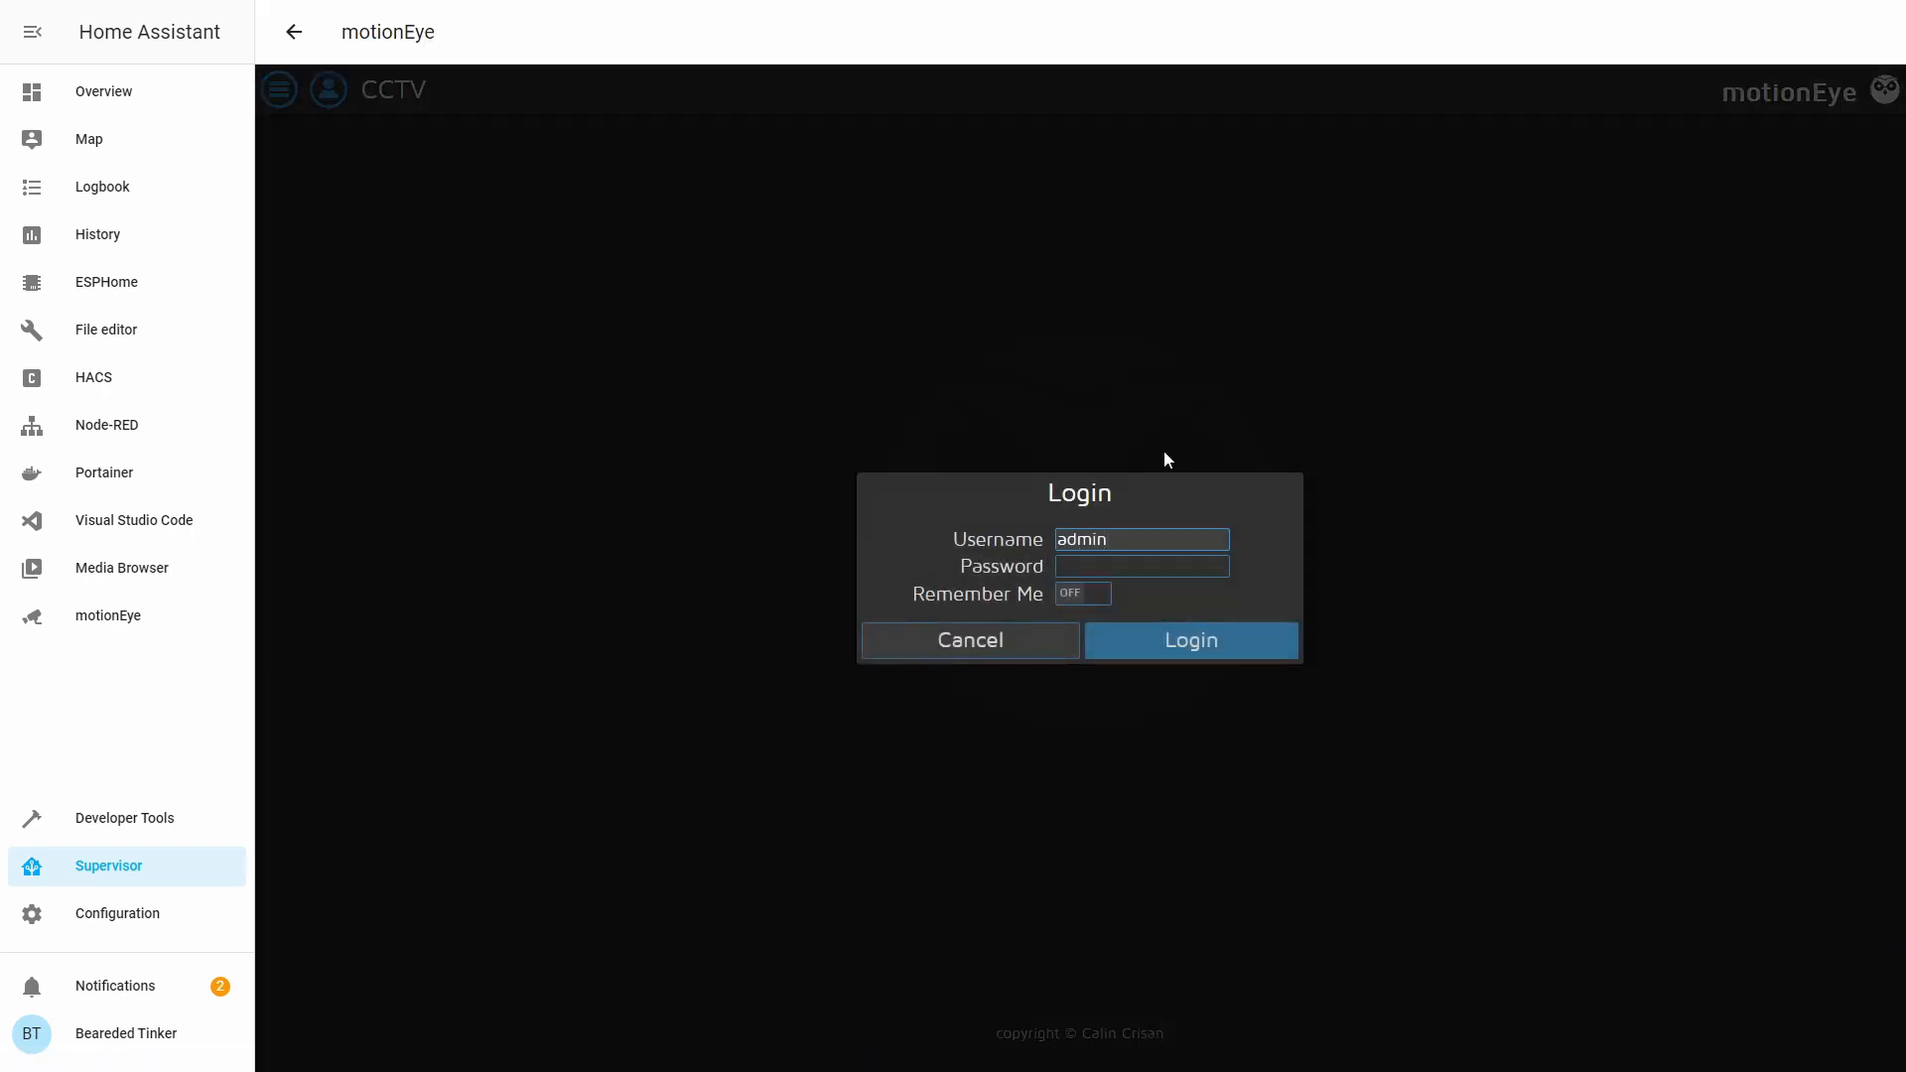
{"action": "left_click", "coordinate": [1237, 640]}
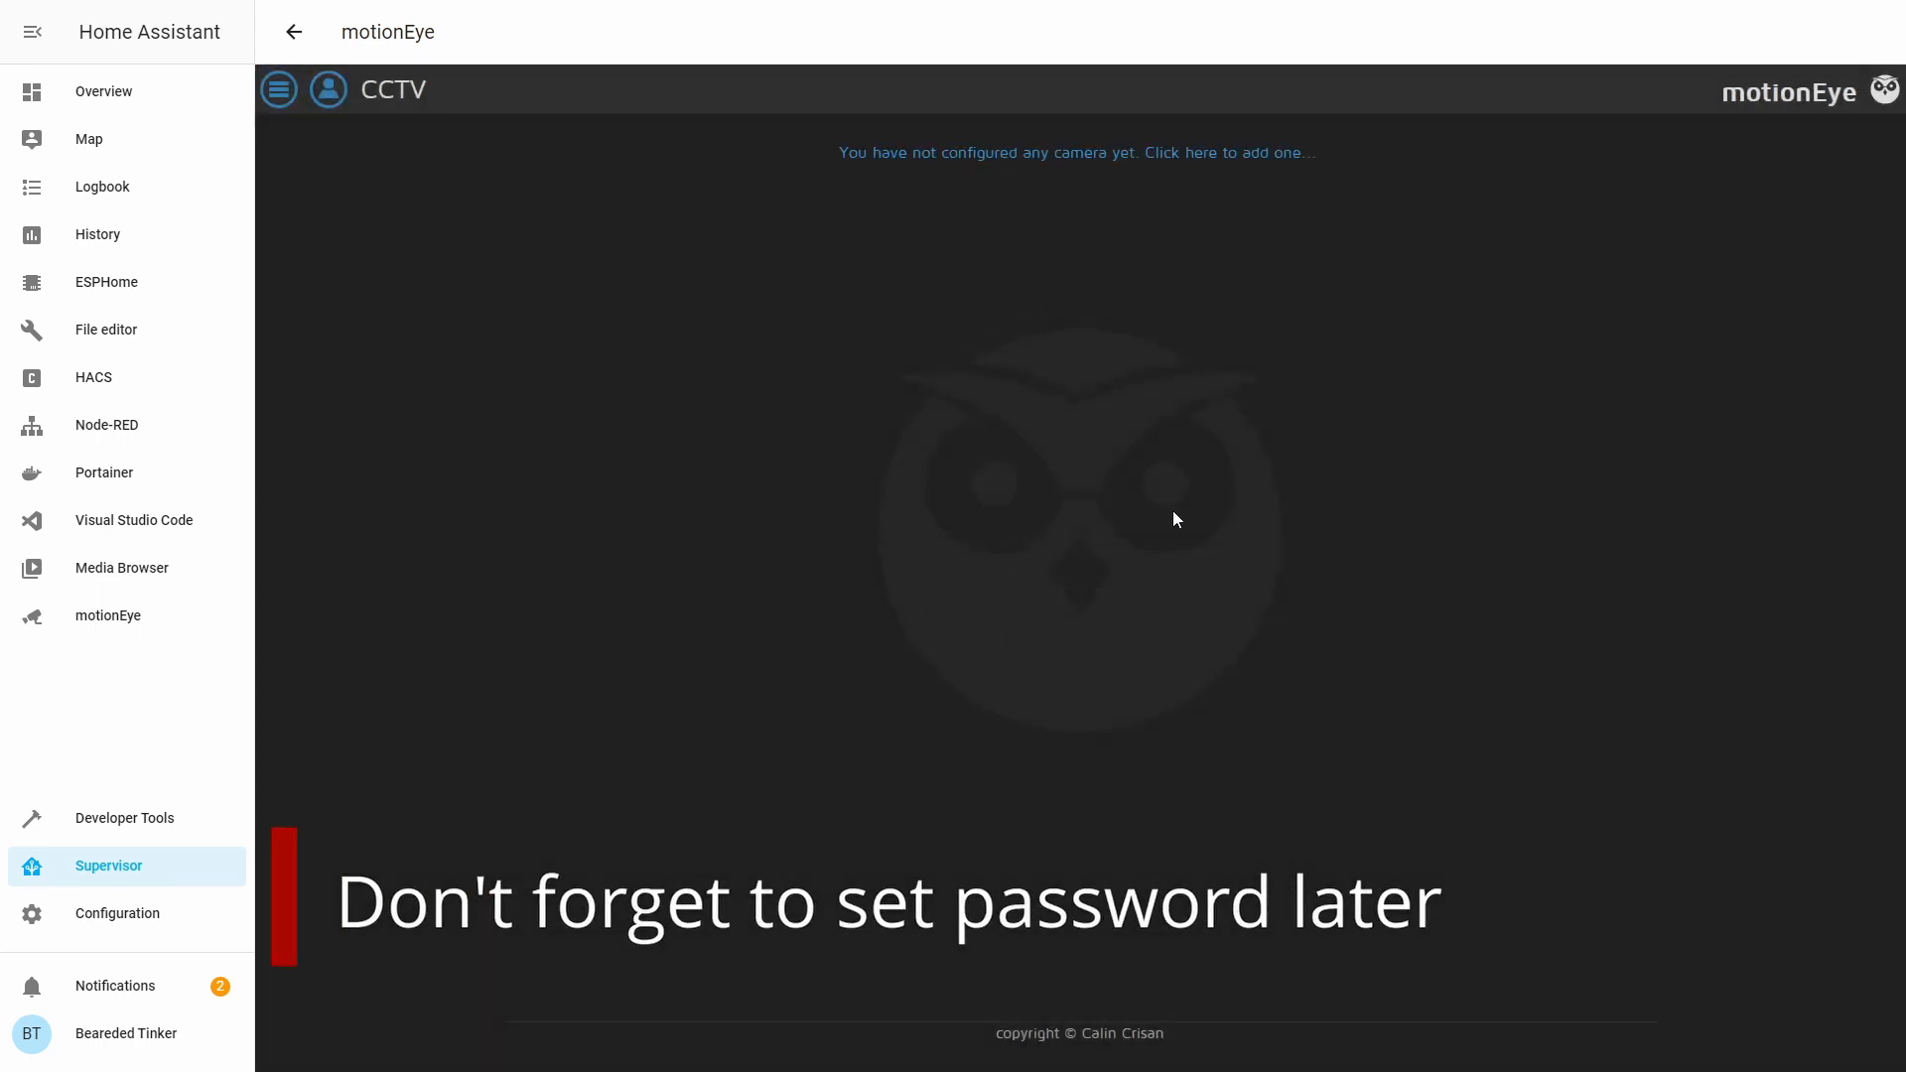
Add a network camera with URL rtsp://192.168.1.119:554/h264Preview_01_main and the camera's username.
{"action": "left_click", "coordinate": [1247, 155]}
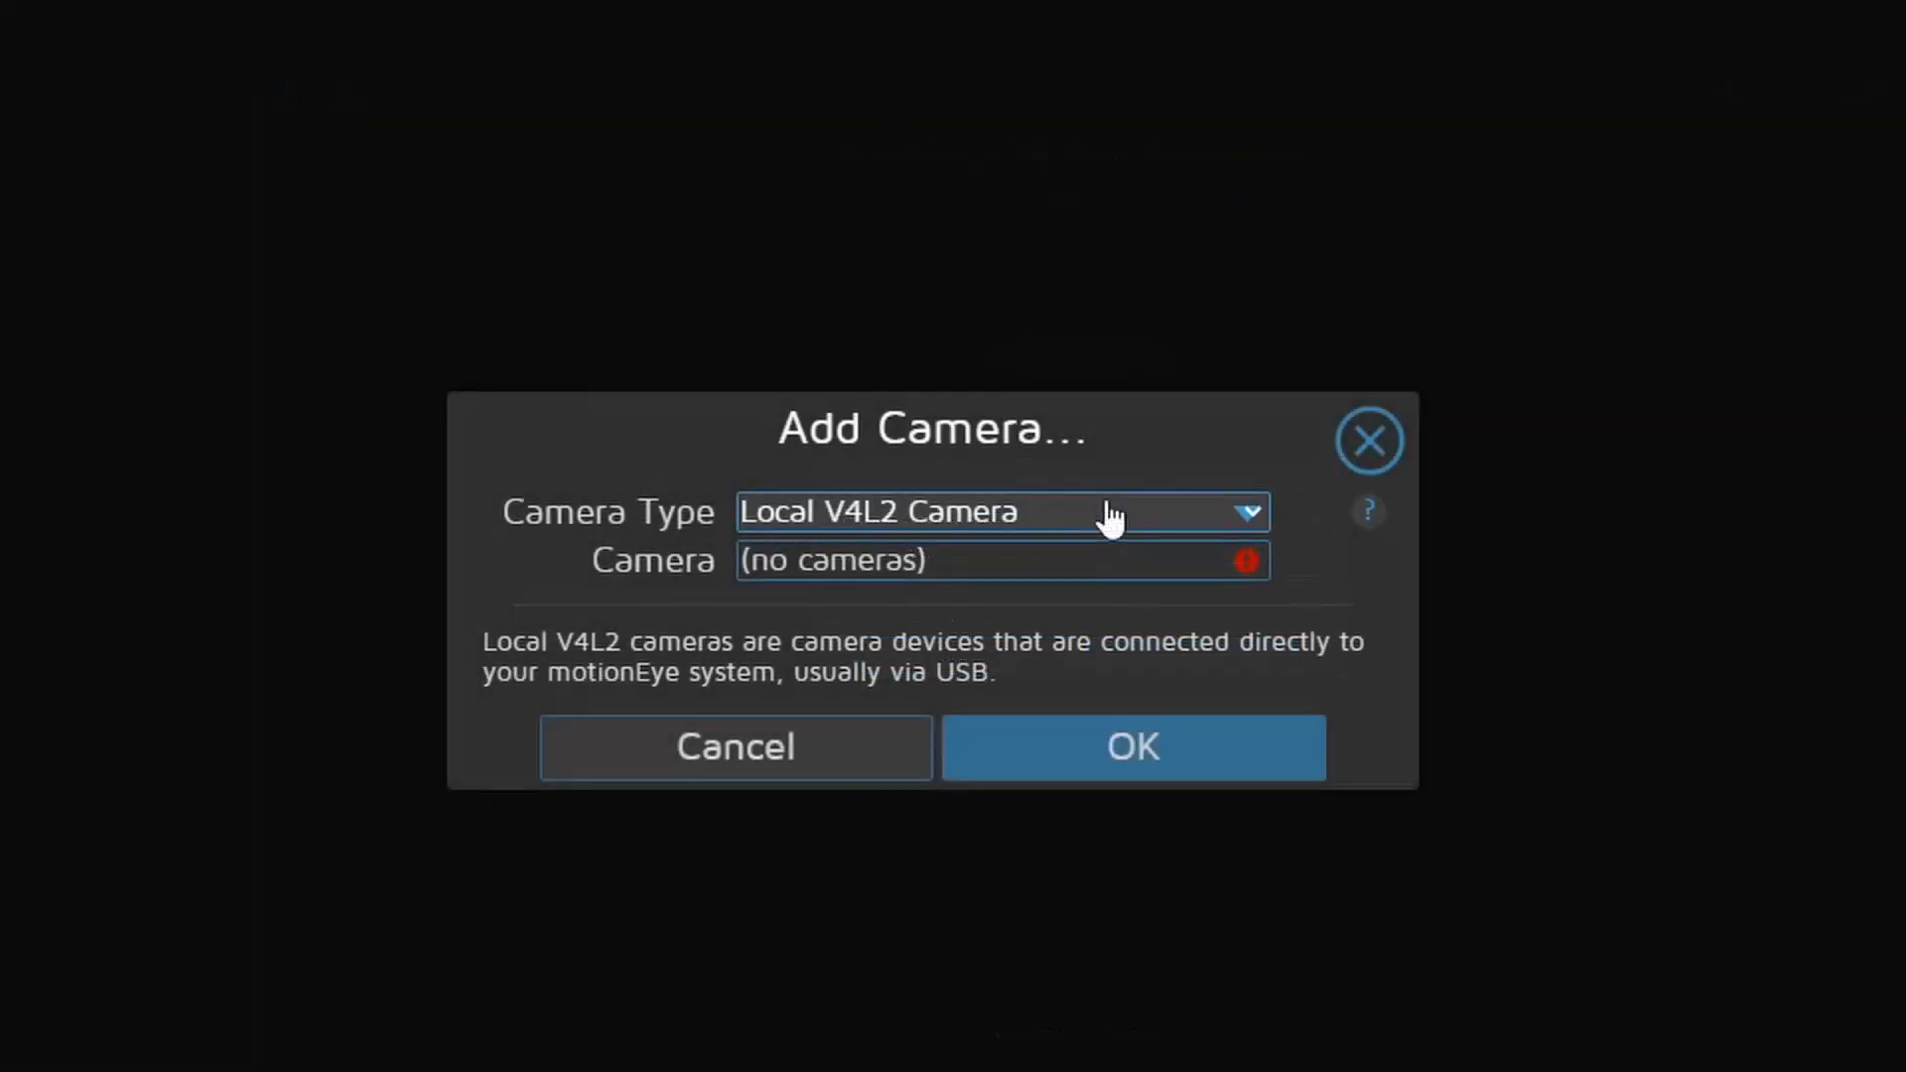
{"action": "left_click", "coordinate": [1112, 516]}
{"action": "left_click", "coordinate": [975, 641]}
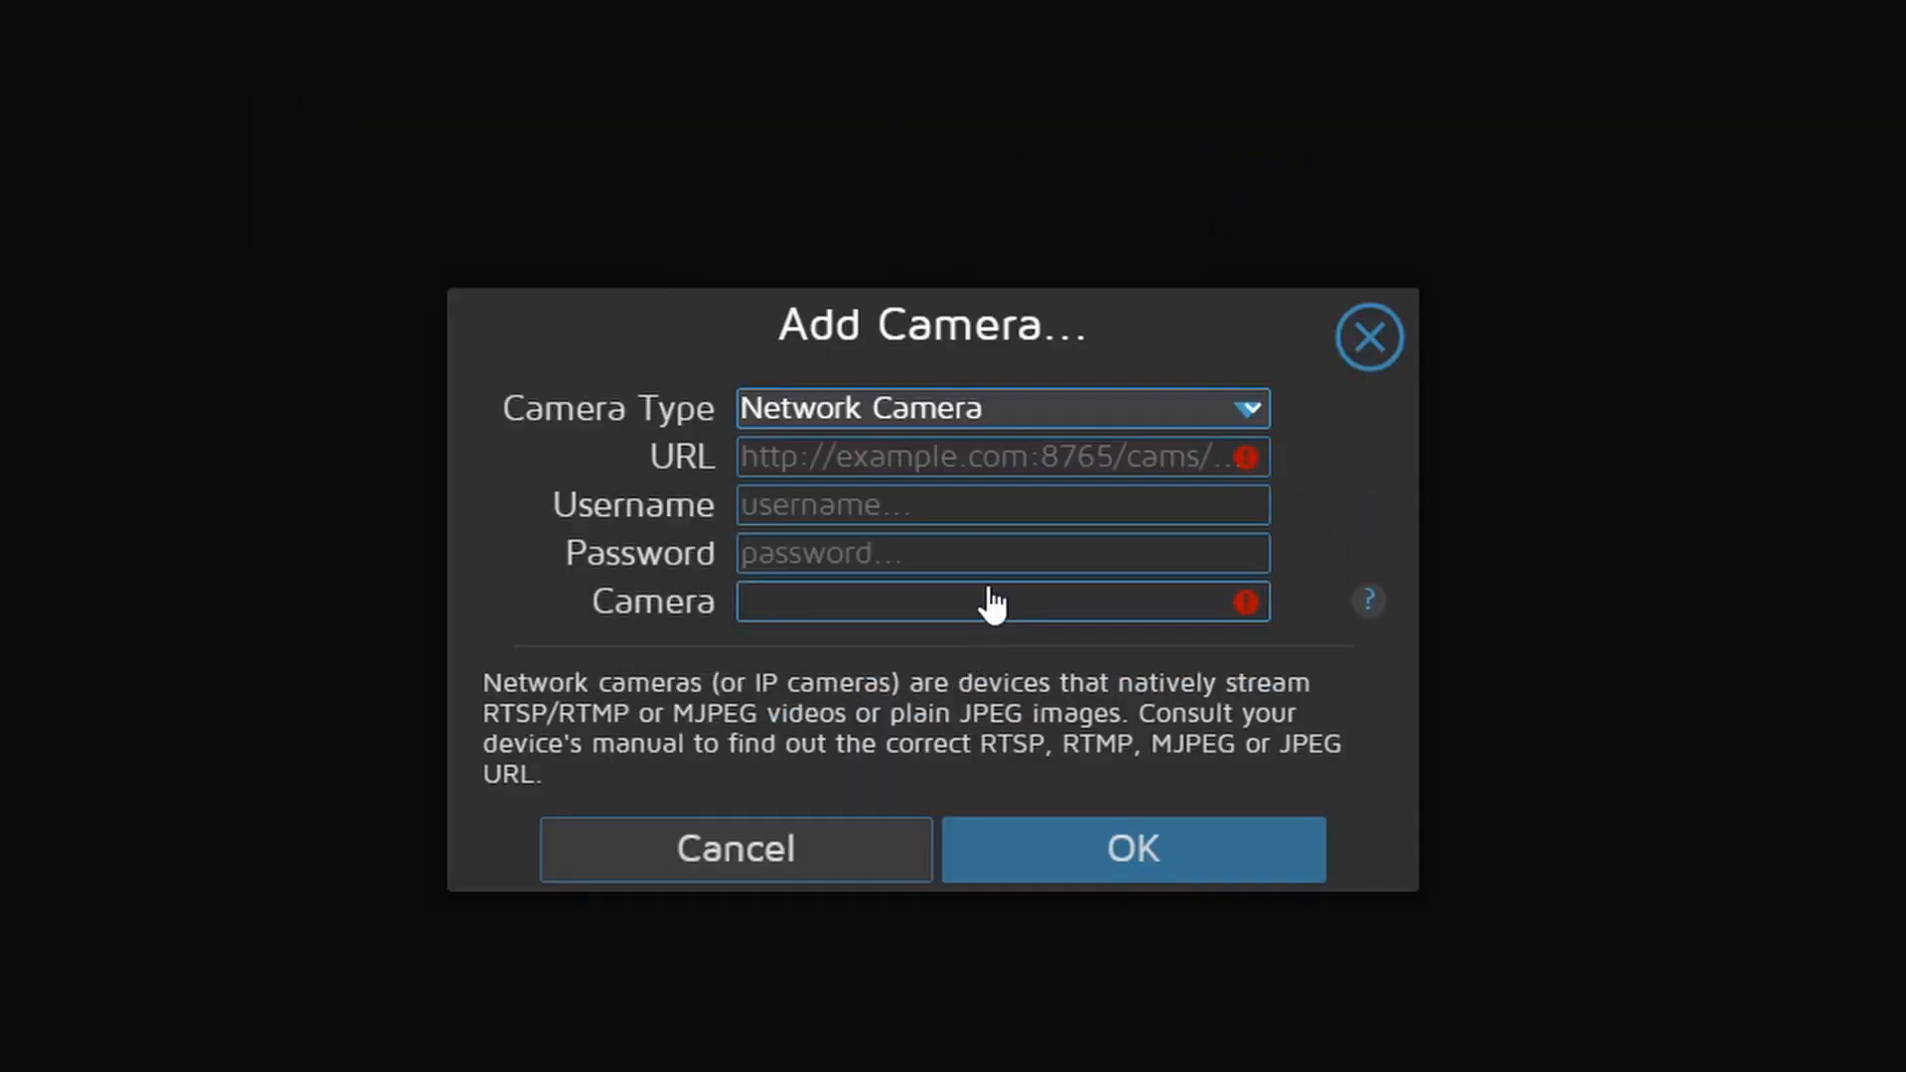
{"action": "left_click", "coordinate": [993, 442]}
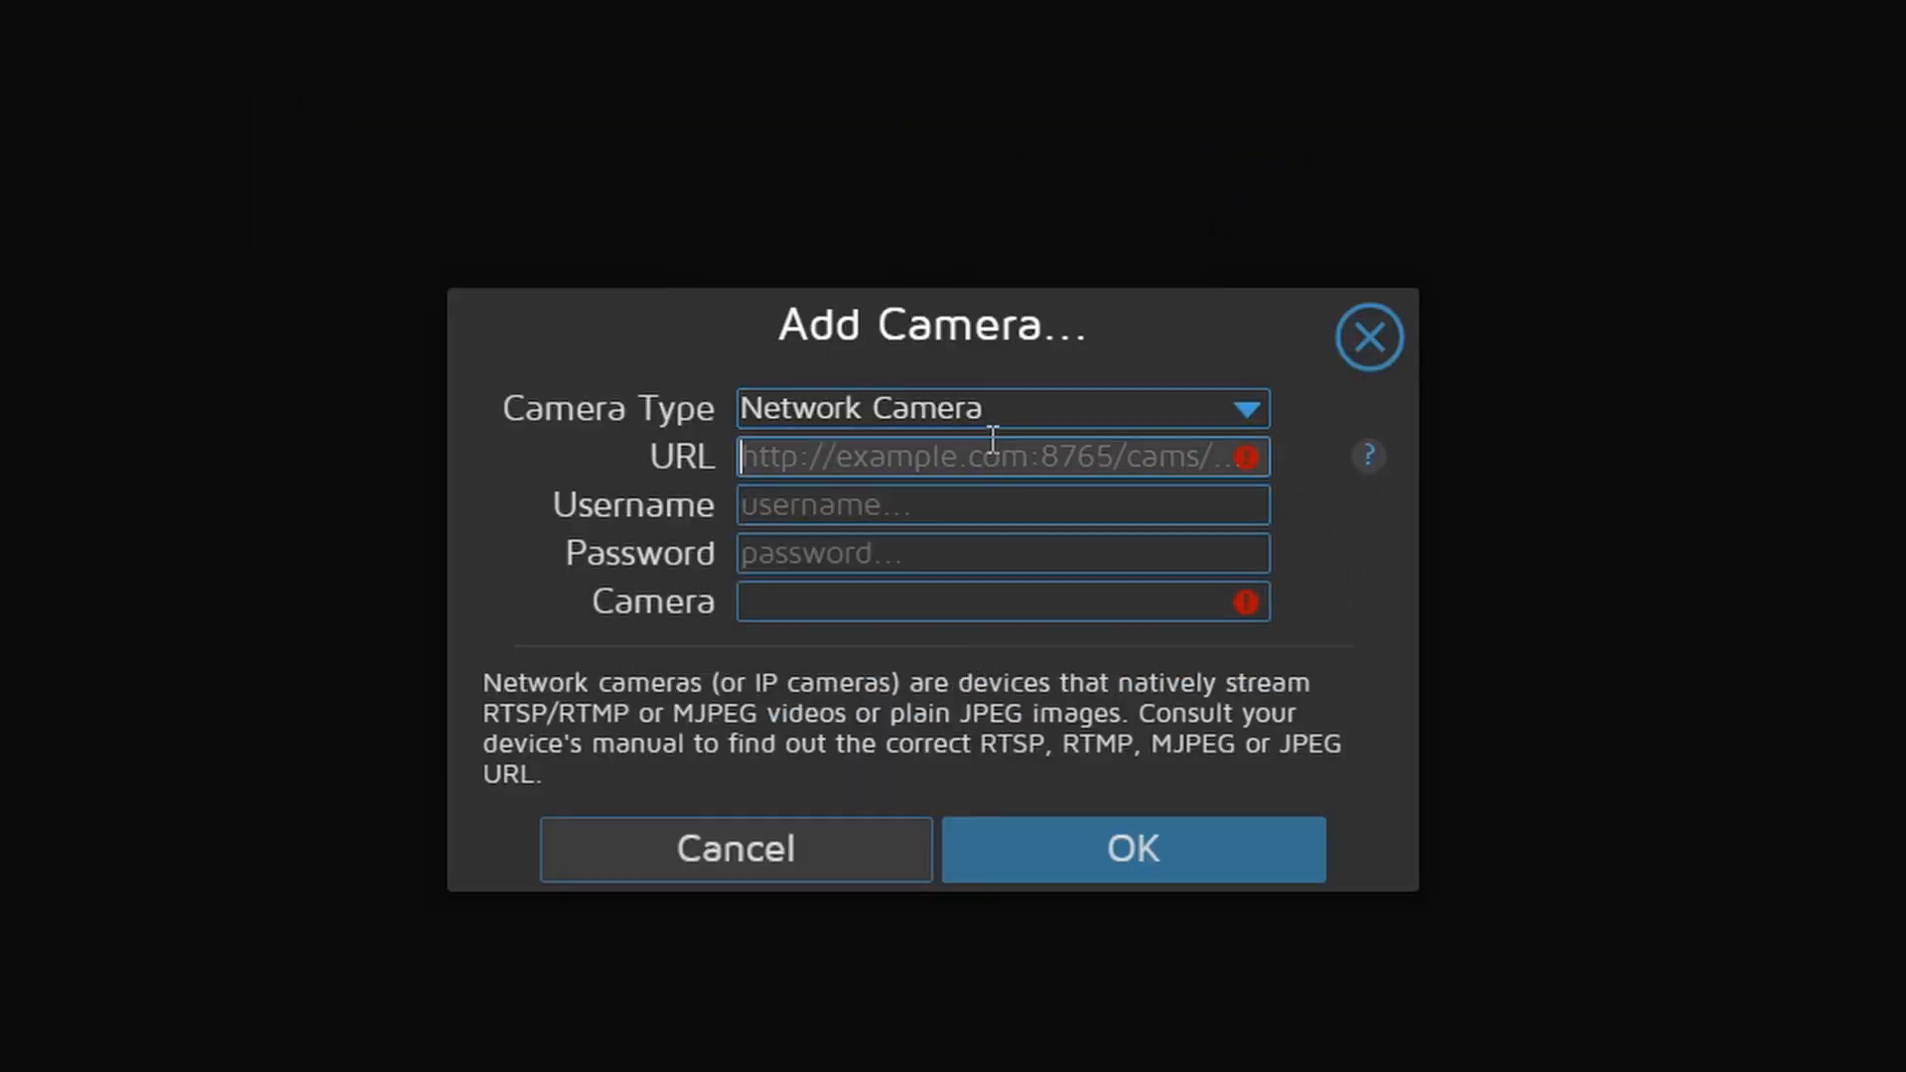
{"action": "type", "text": "r"}
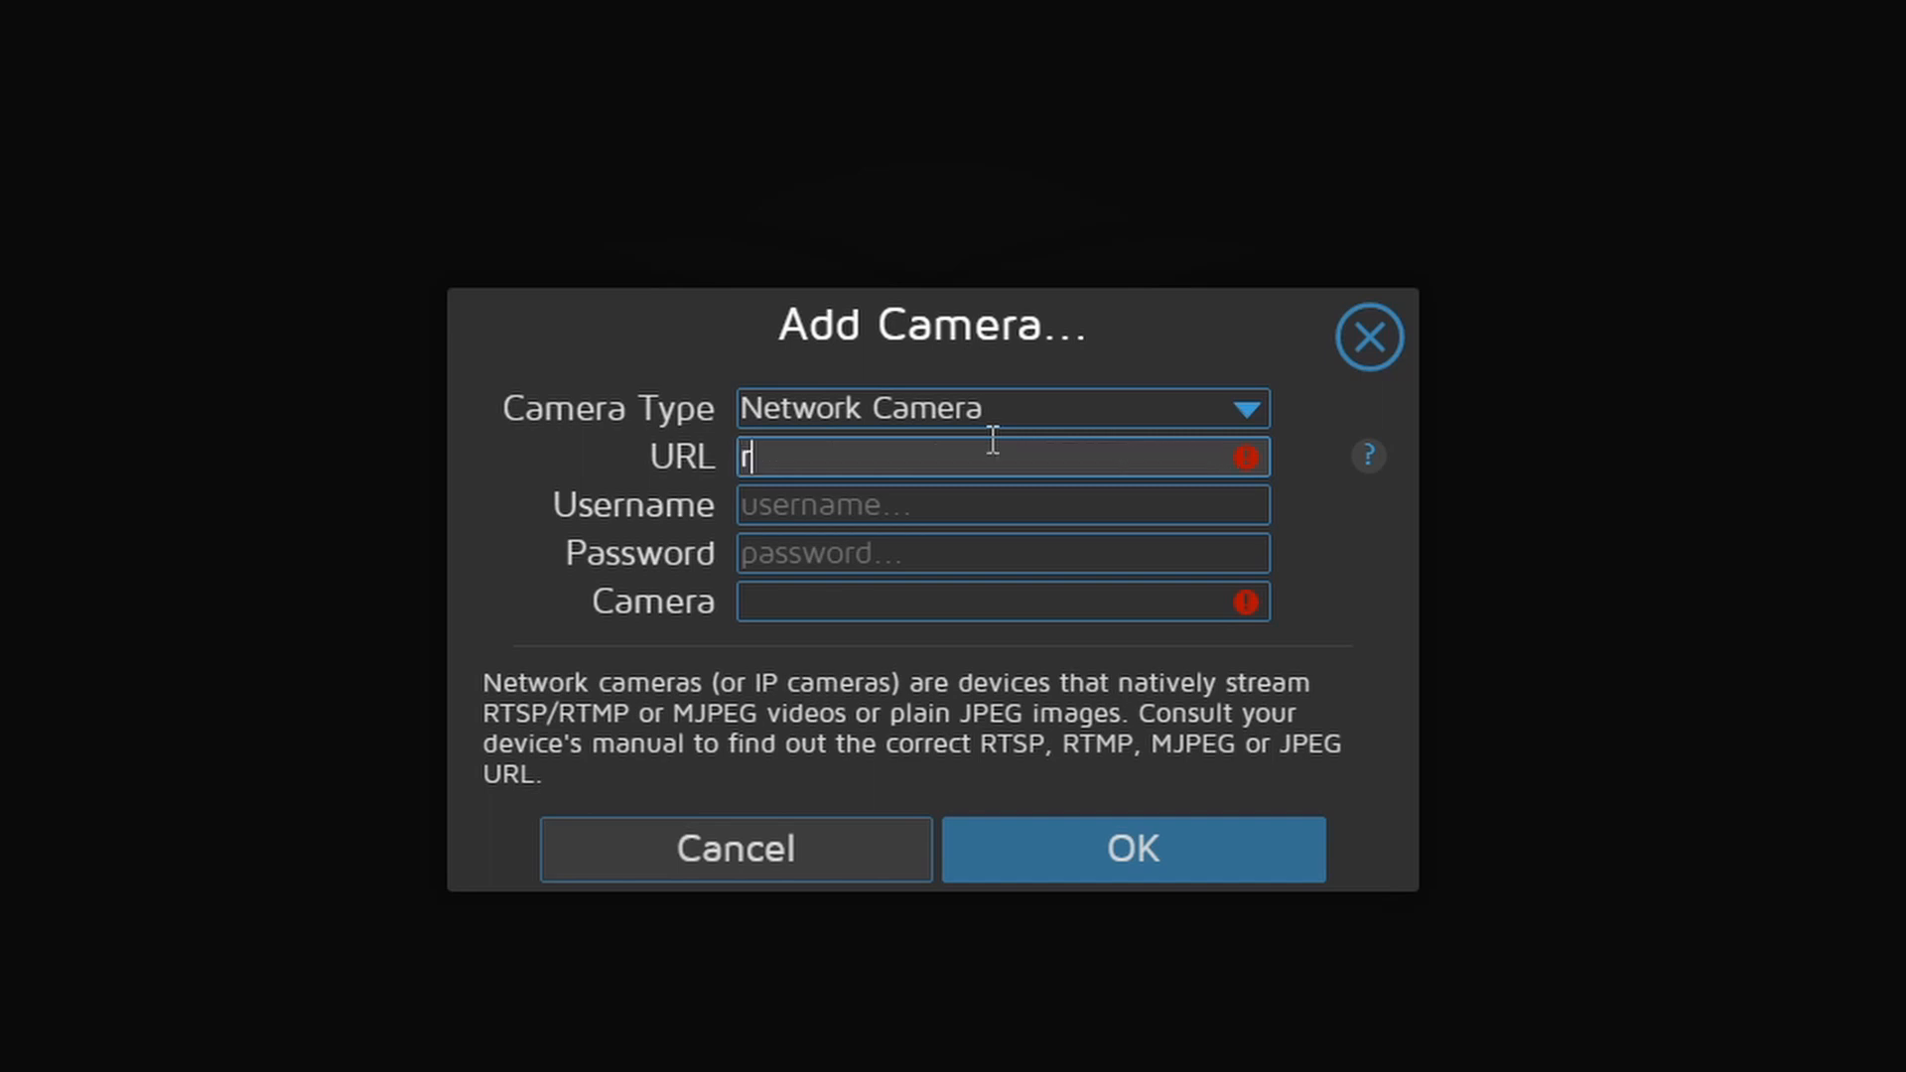
{"action": "type", "text": "tsp://"}
{"action": "type", "text": "192.1"}
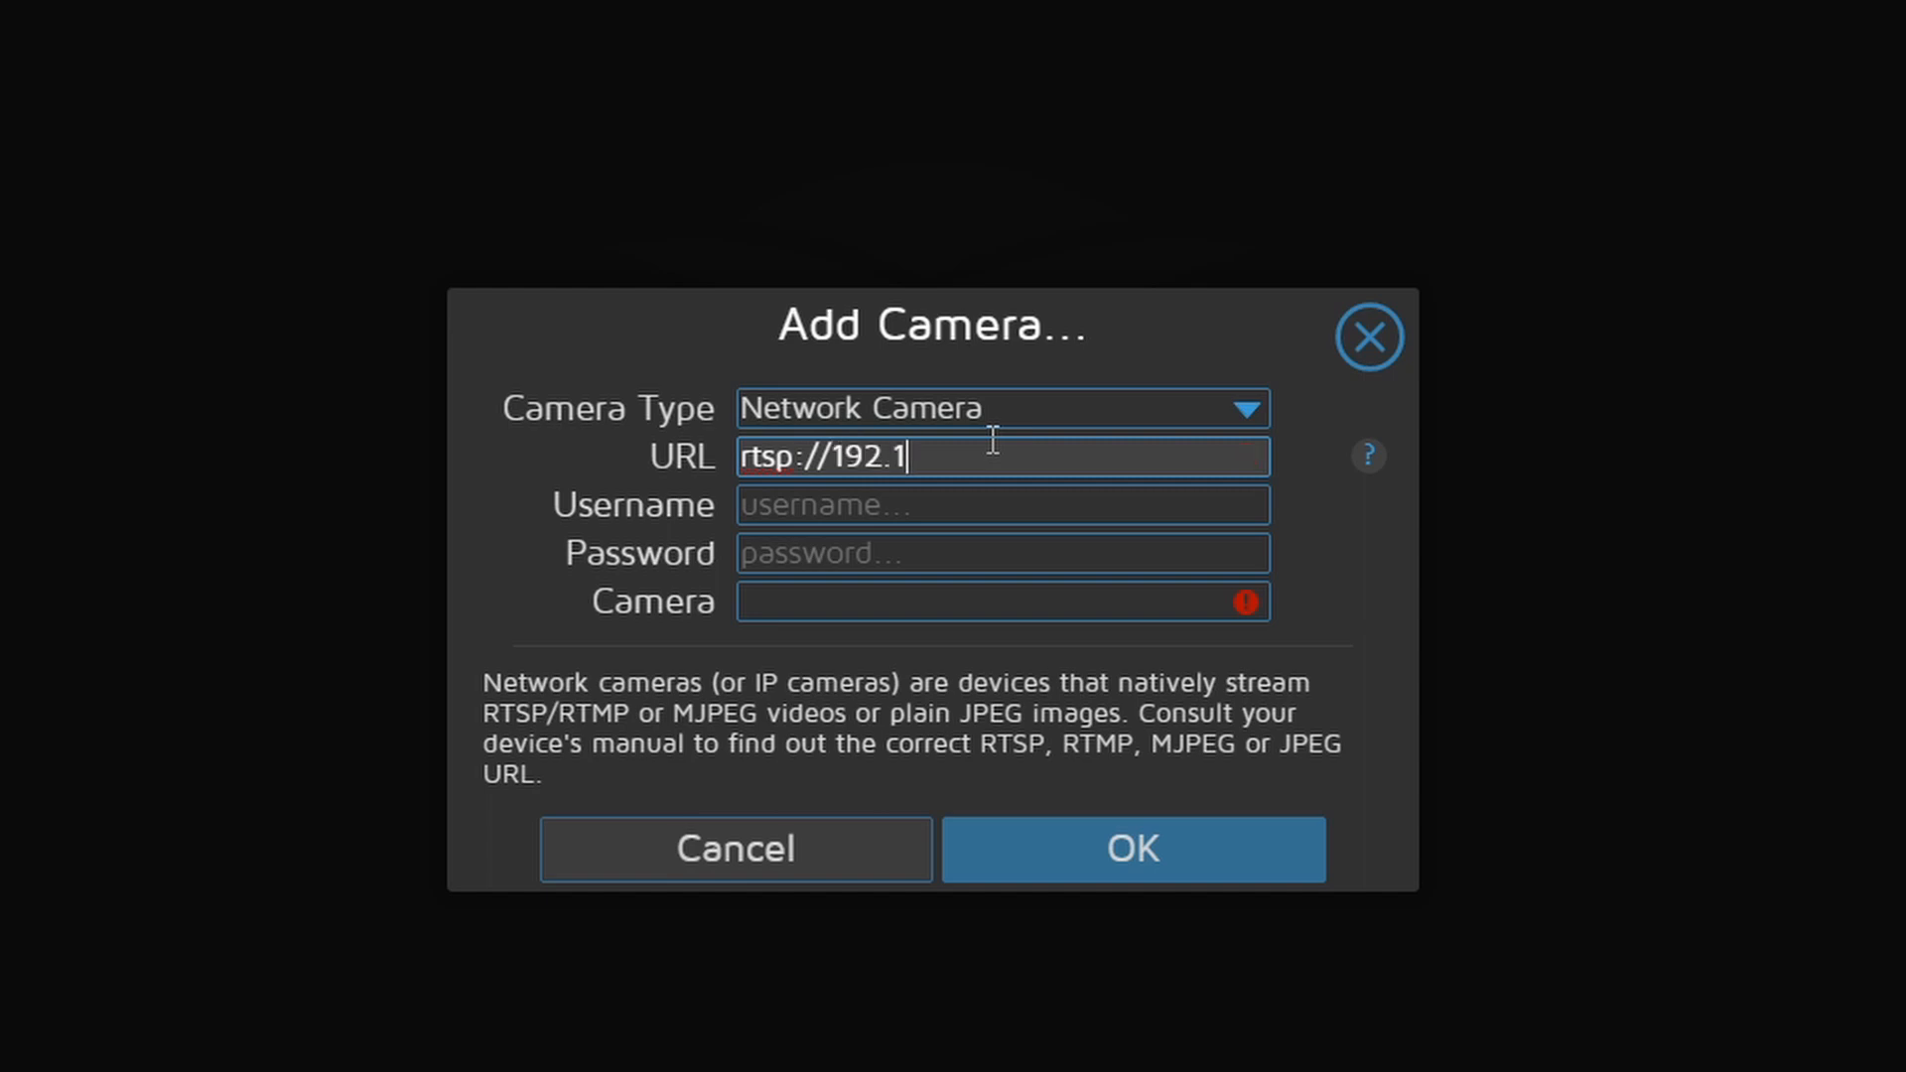
{"action": "type", "text": "68.1.119:554/h264"}
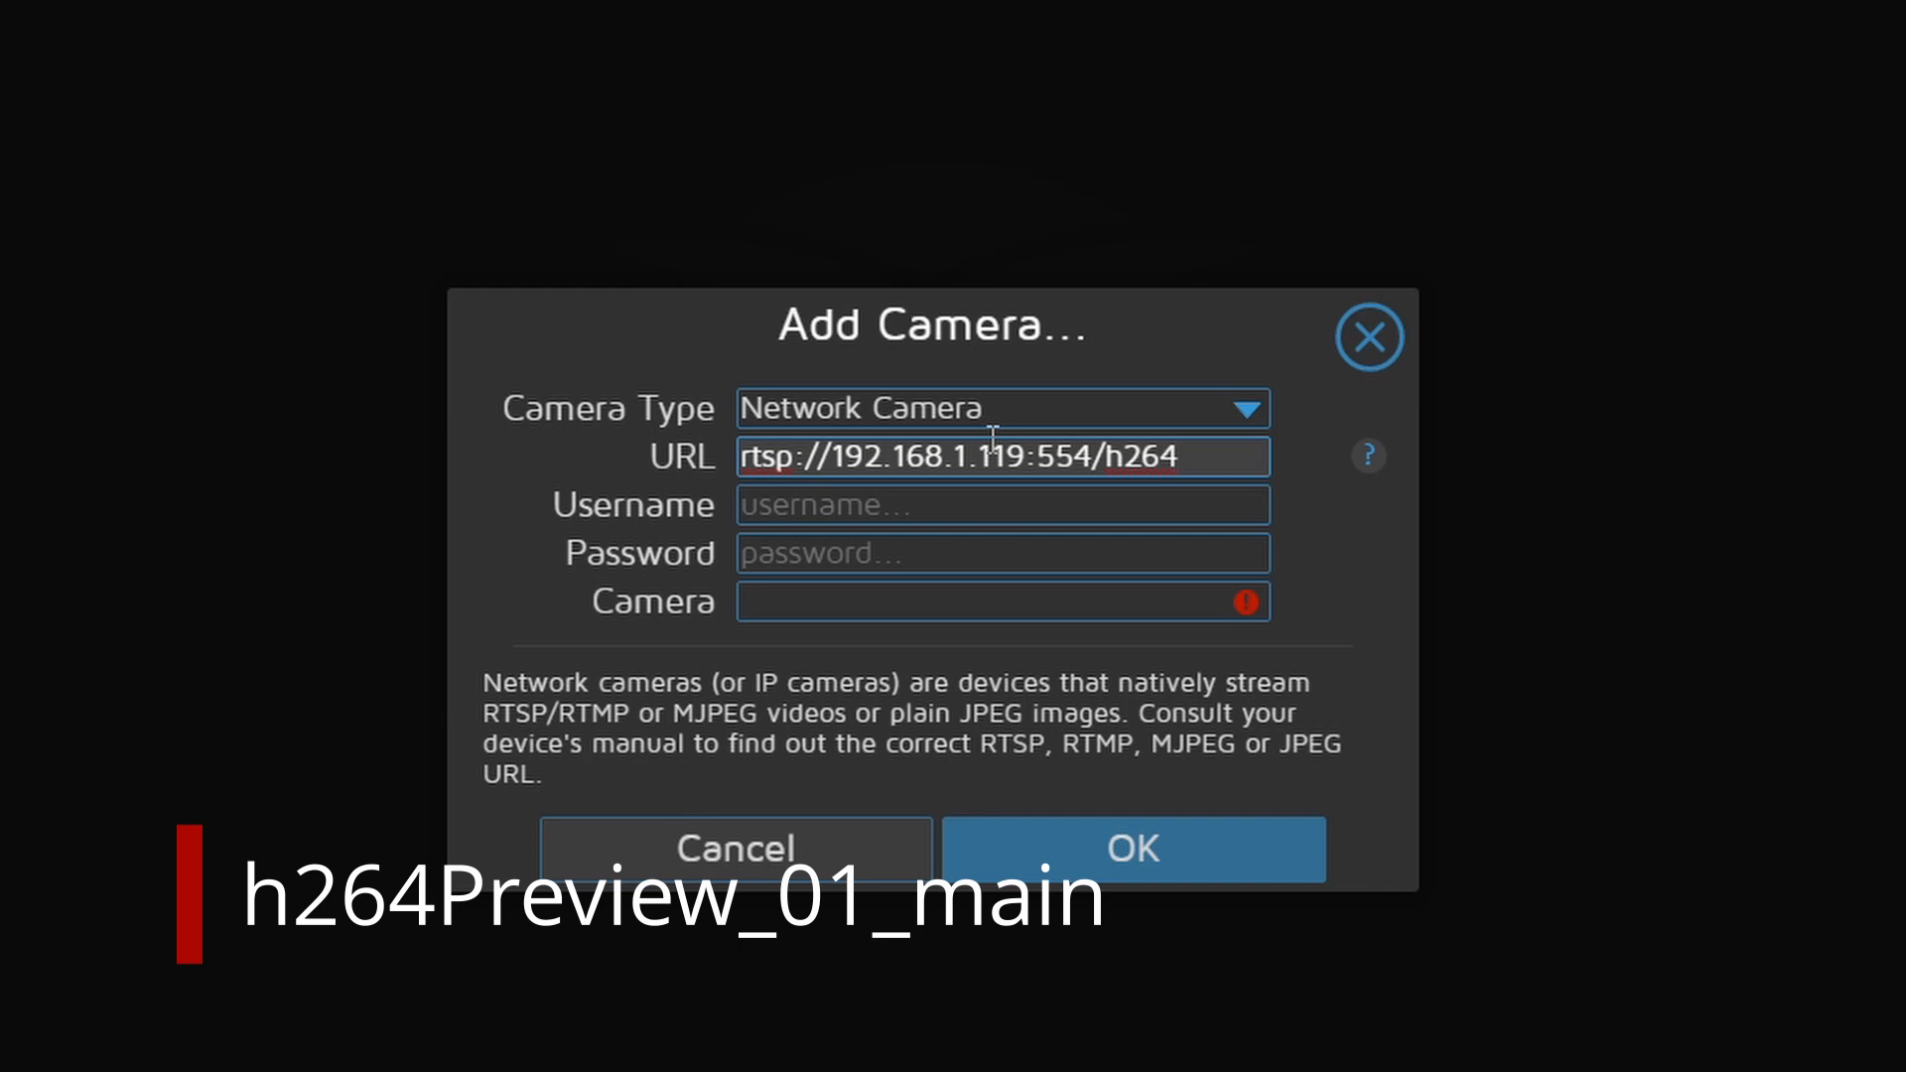
{"action": "type", "text": "Preview"}
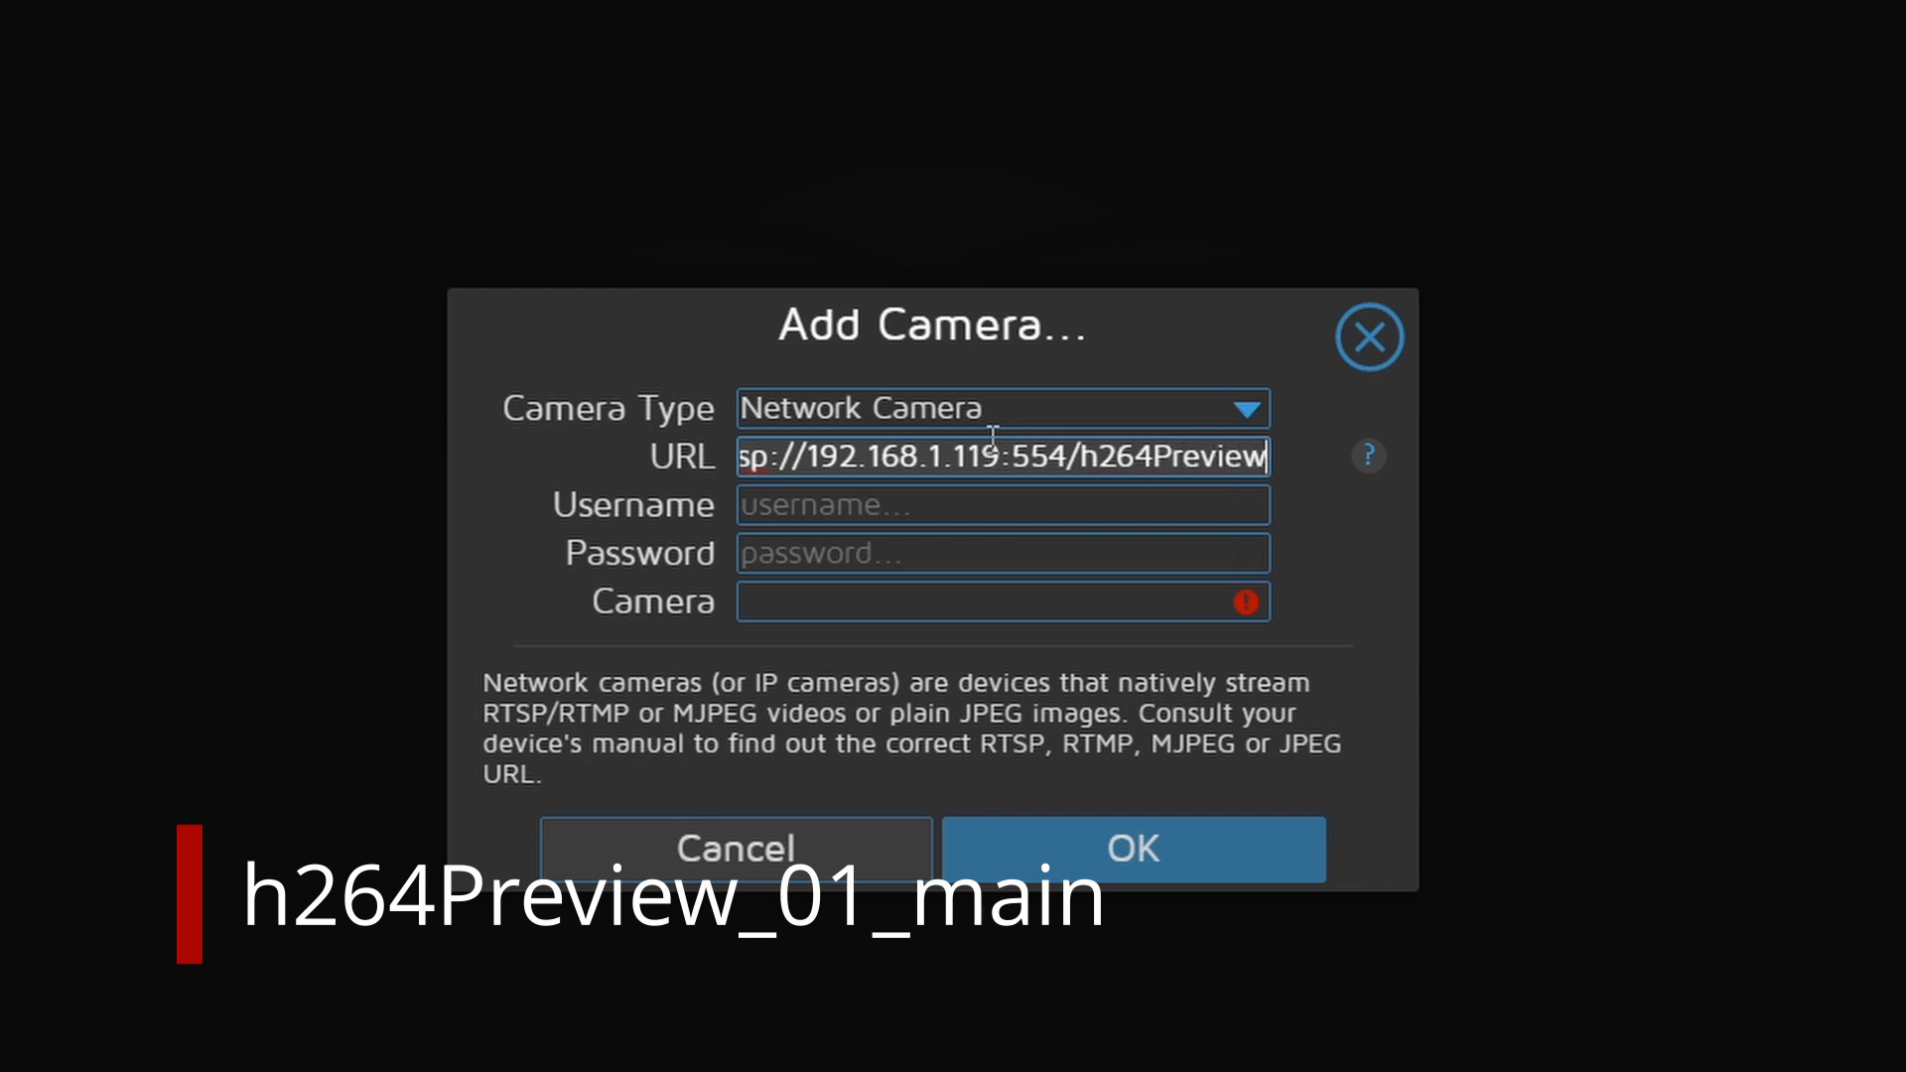
{"action": "type", "text": "_01_main"}
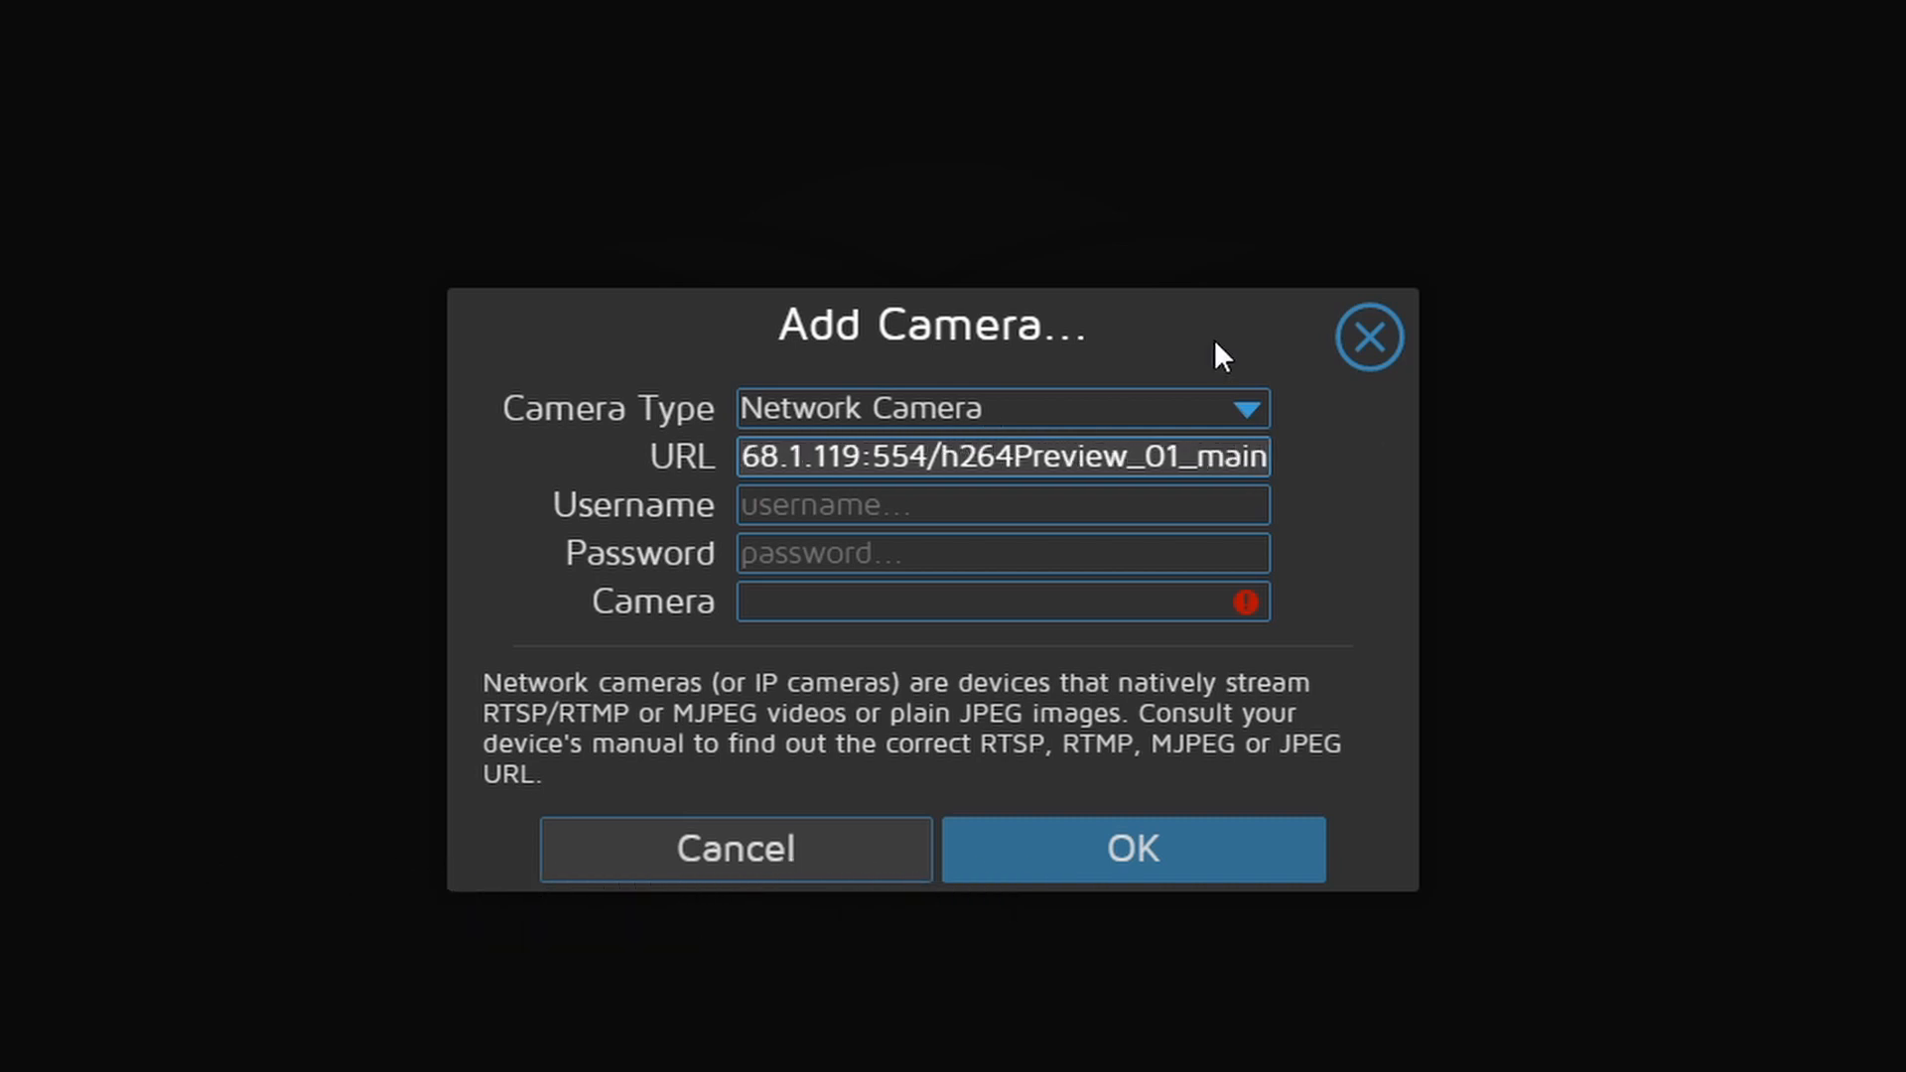
{"action": "left_click", "coordinate": [1147, 508]}
{"action": "type", "text": "admin"}
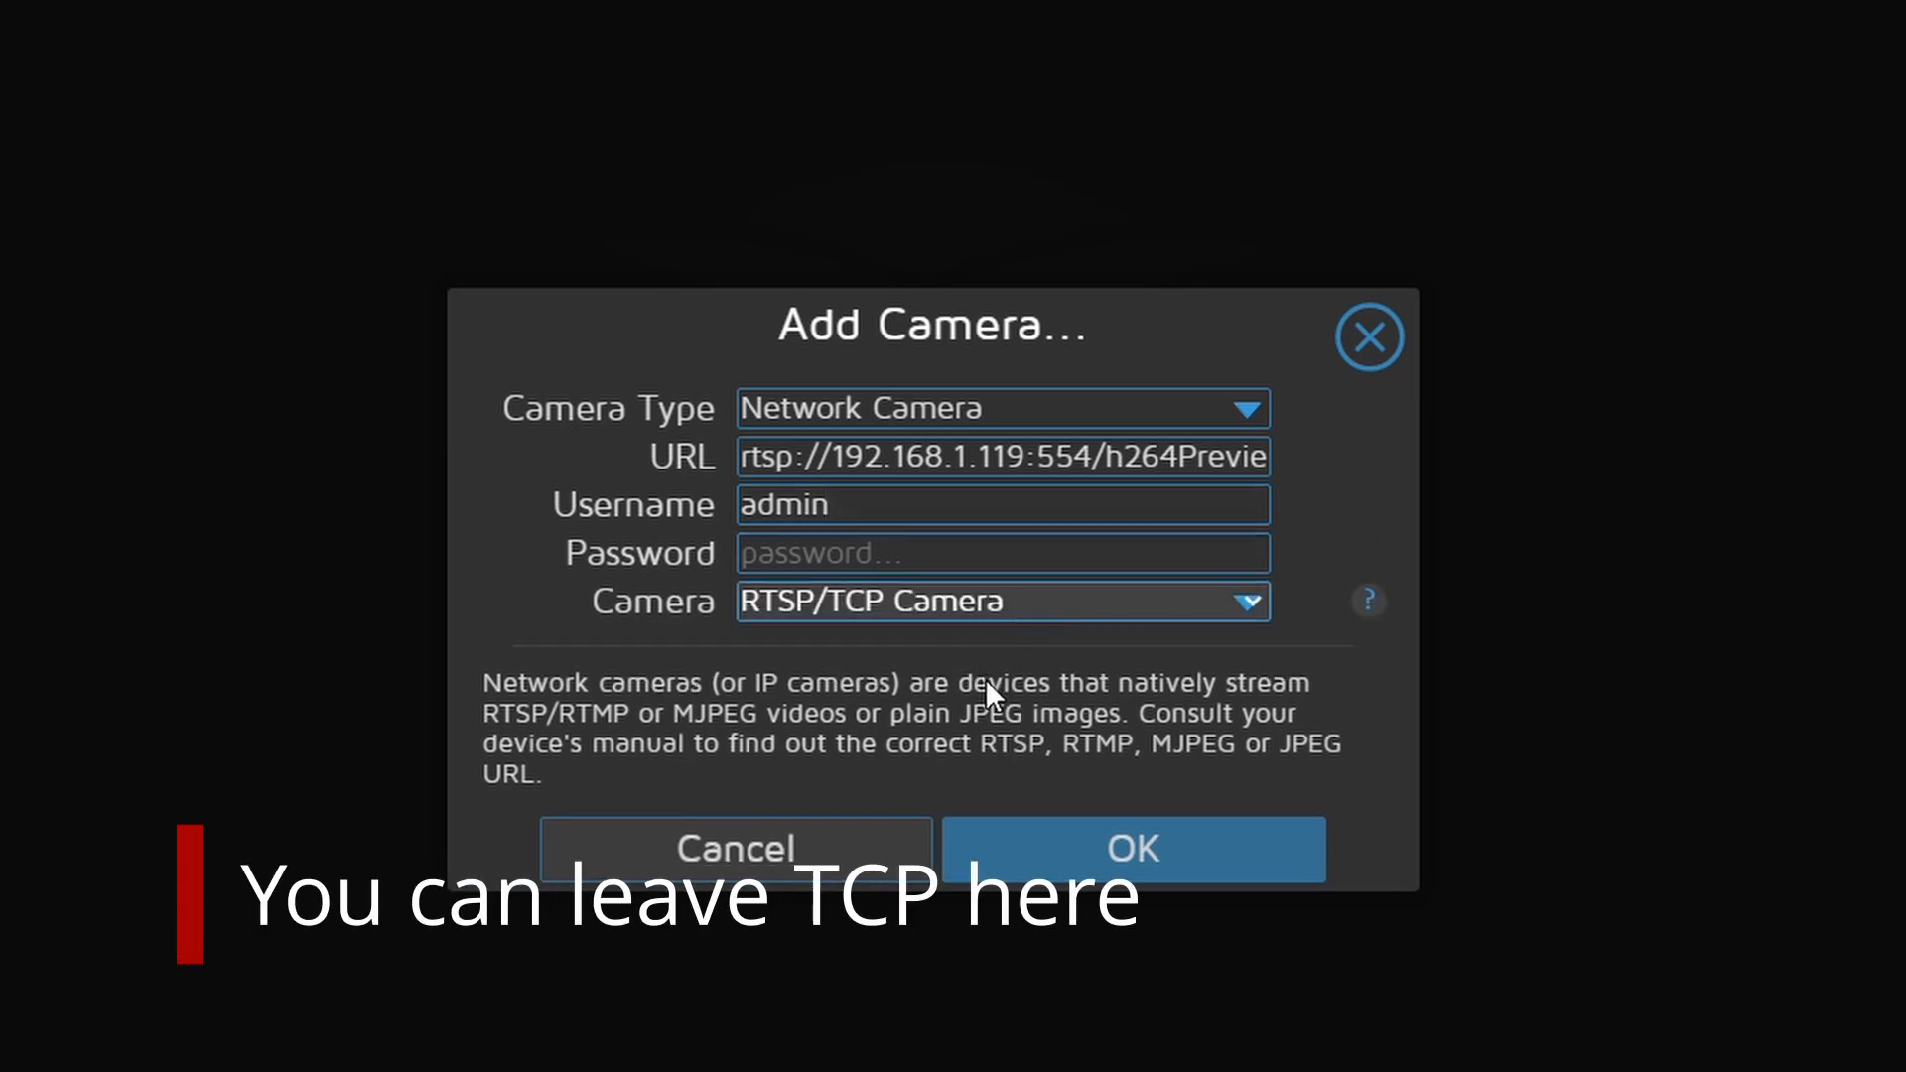
{"action": "left_click", "coordinate": [1076, 882]}
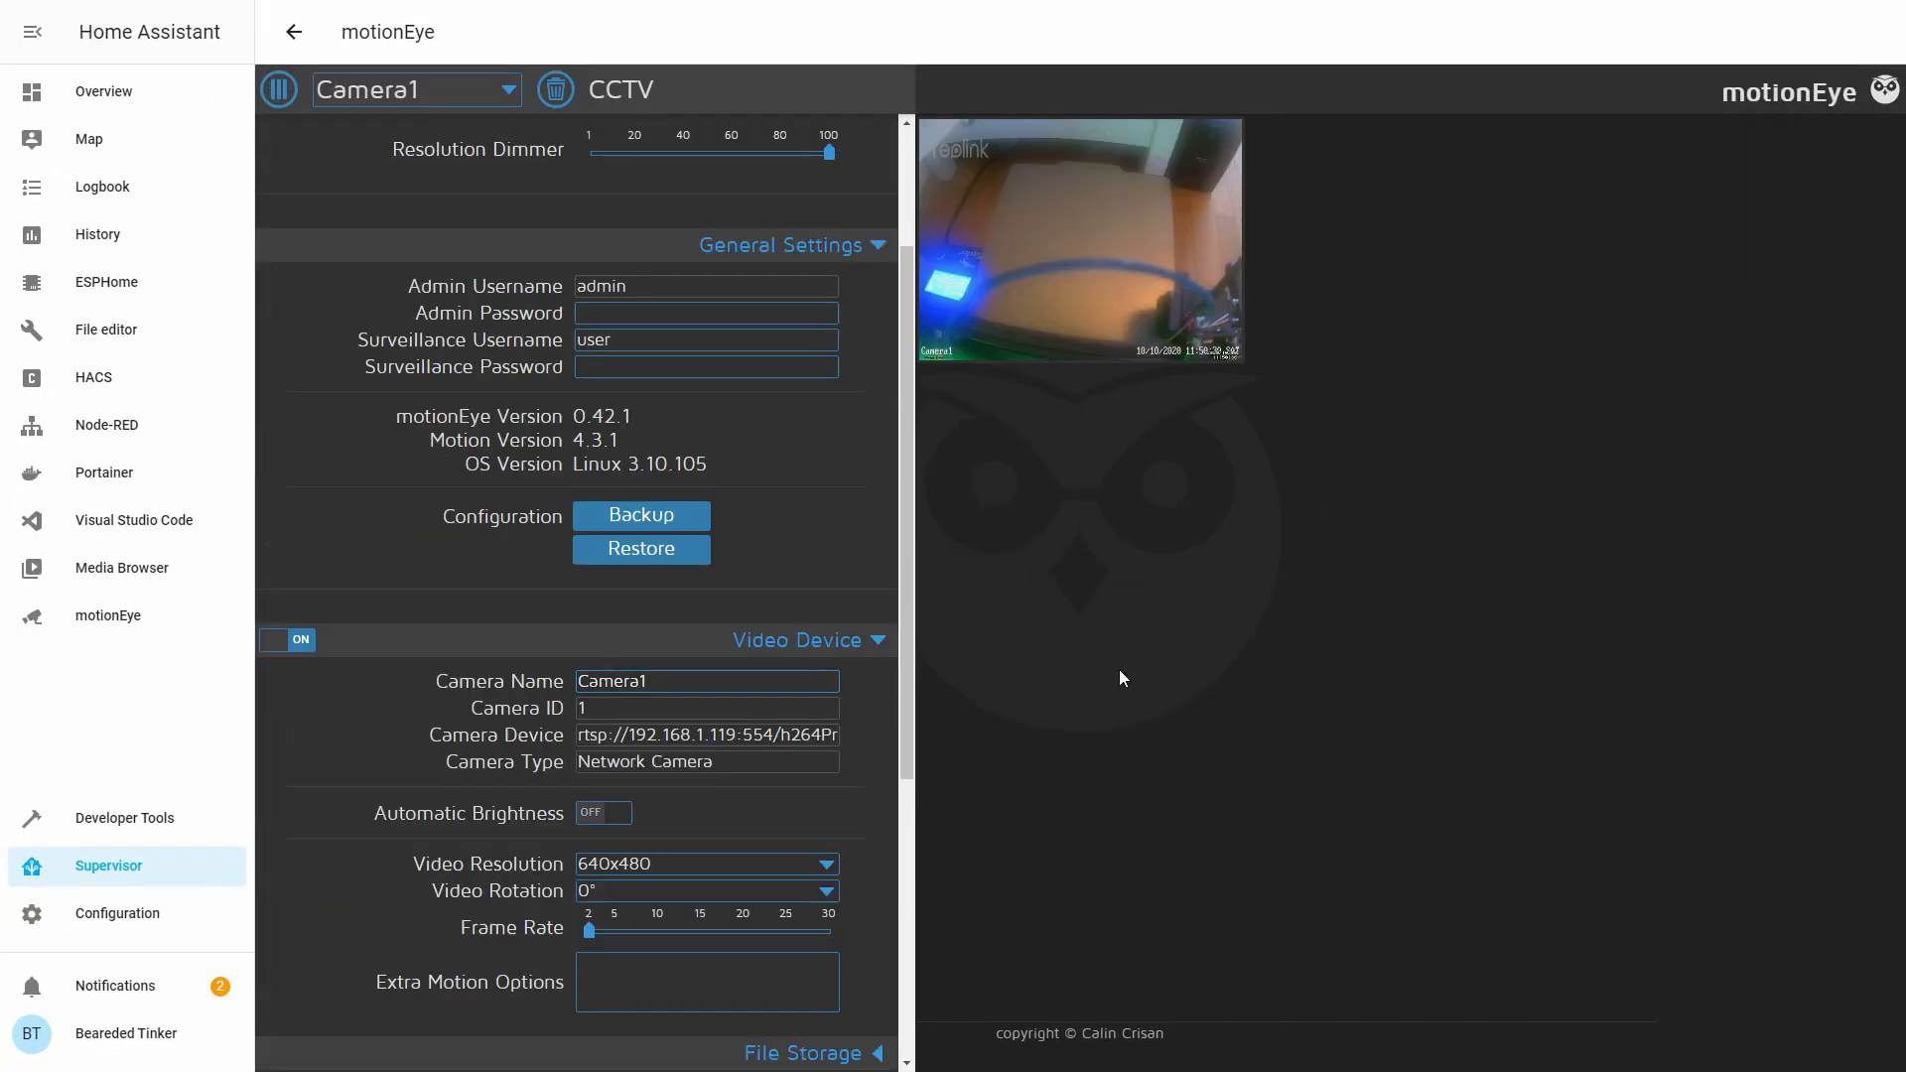
Set Camera1's video resolution to Custom 2304 × 1296 and expand Video Streaming.
{"action": "left_click", "coordinate": [765, 838]}
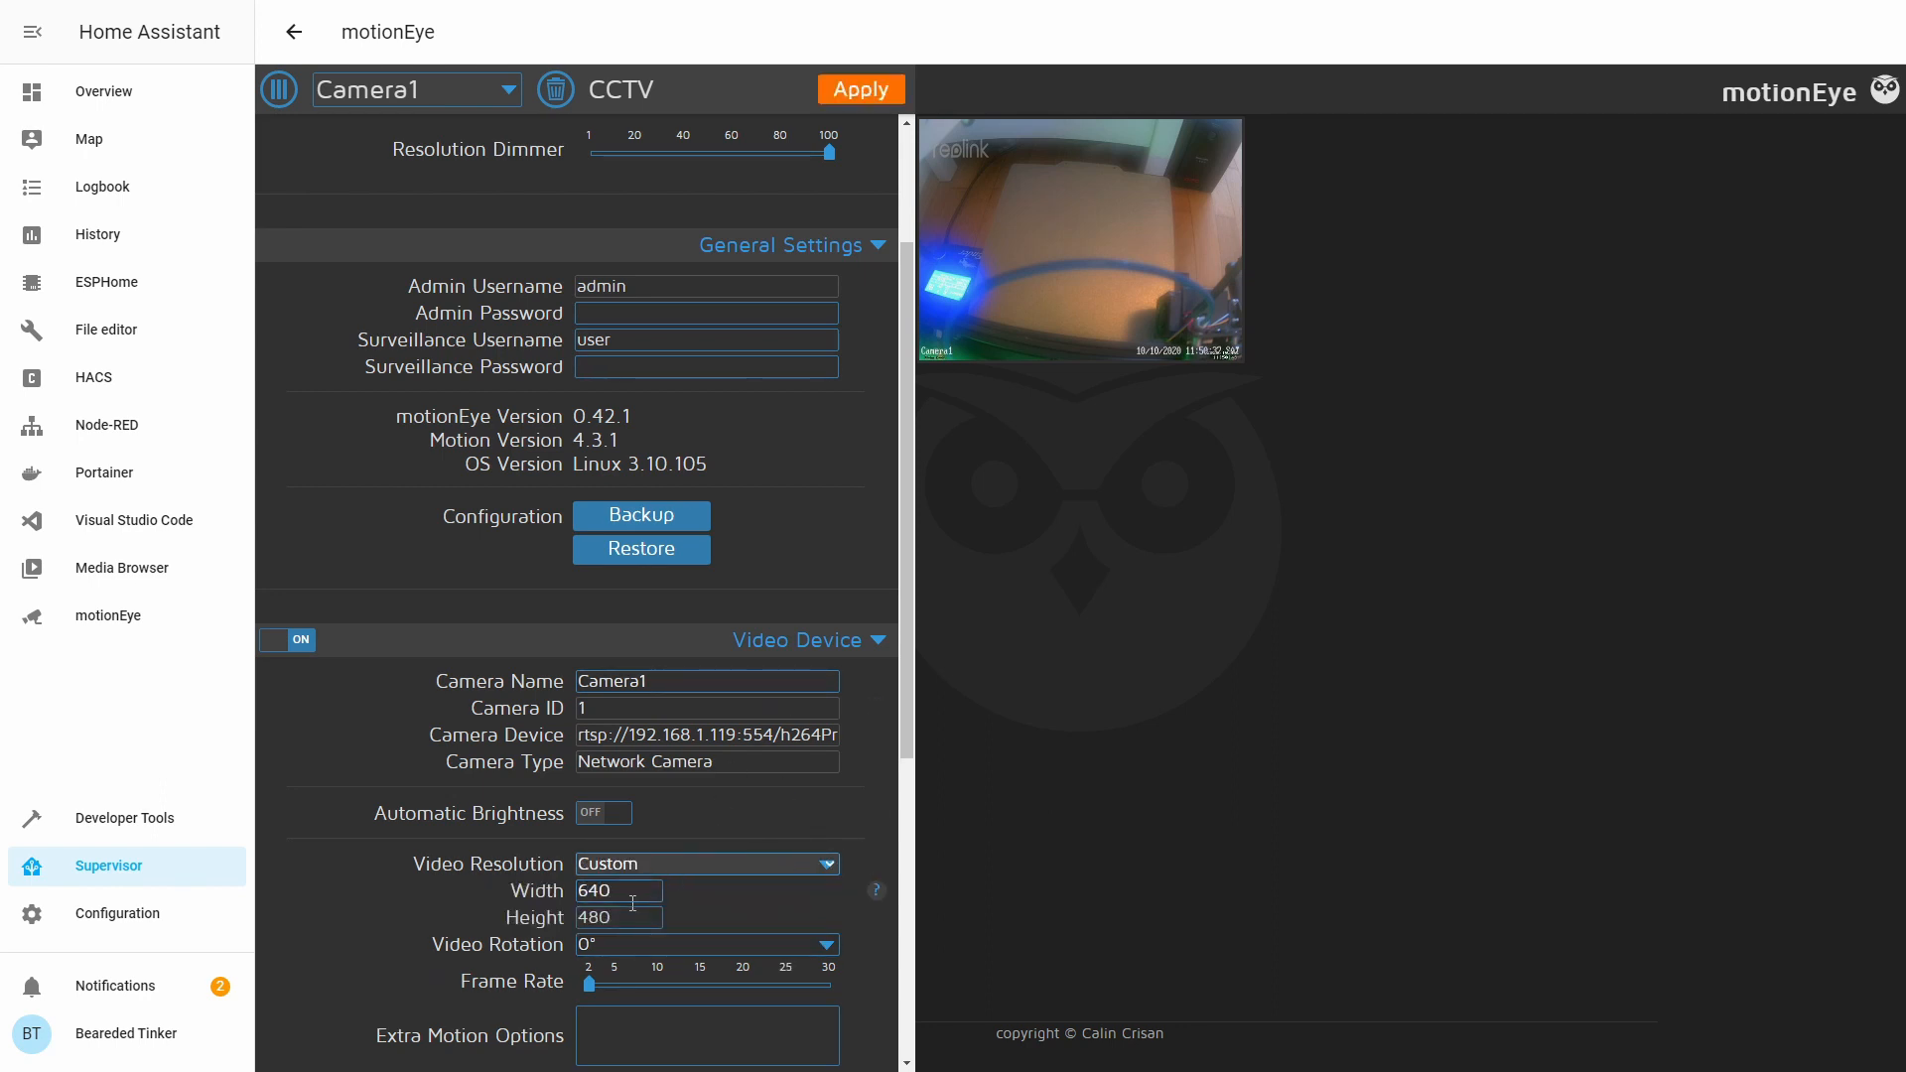
{"action": "left_click", "coordinate": [633, 902]}
{"action": "double_click", "coordinate": [611, 891]}
{"action": "type", "text": "2304"}
{"action": "key", "text": "Tab"}
{"action": "type", "text": "12"}
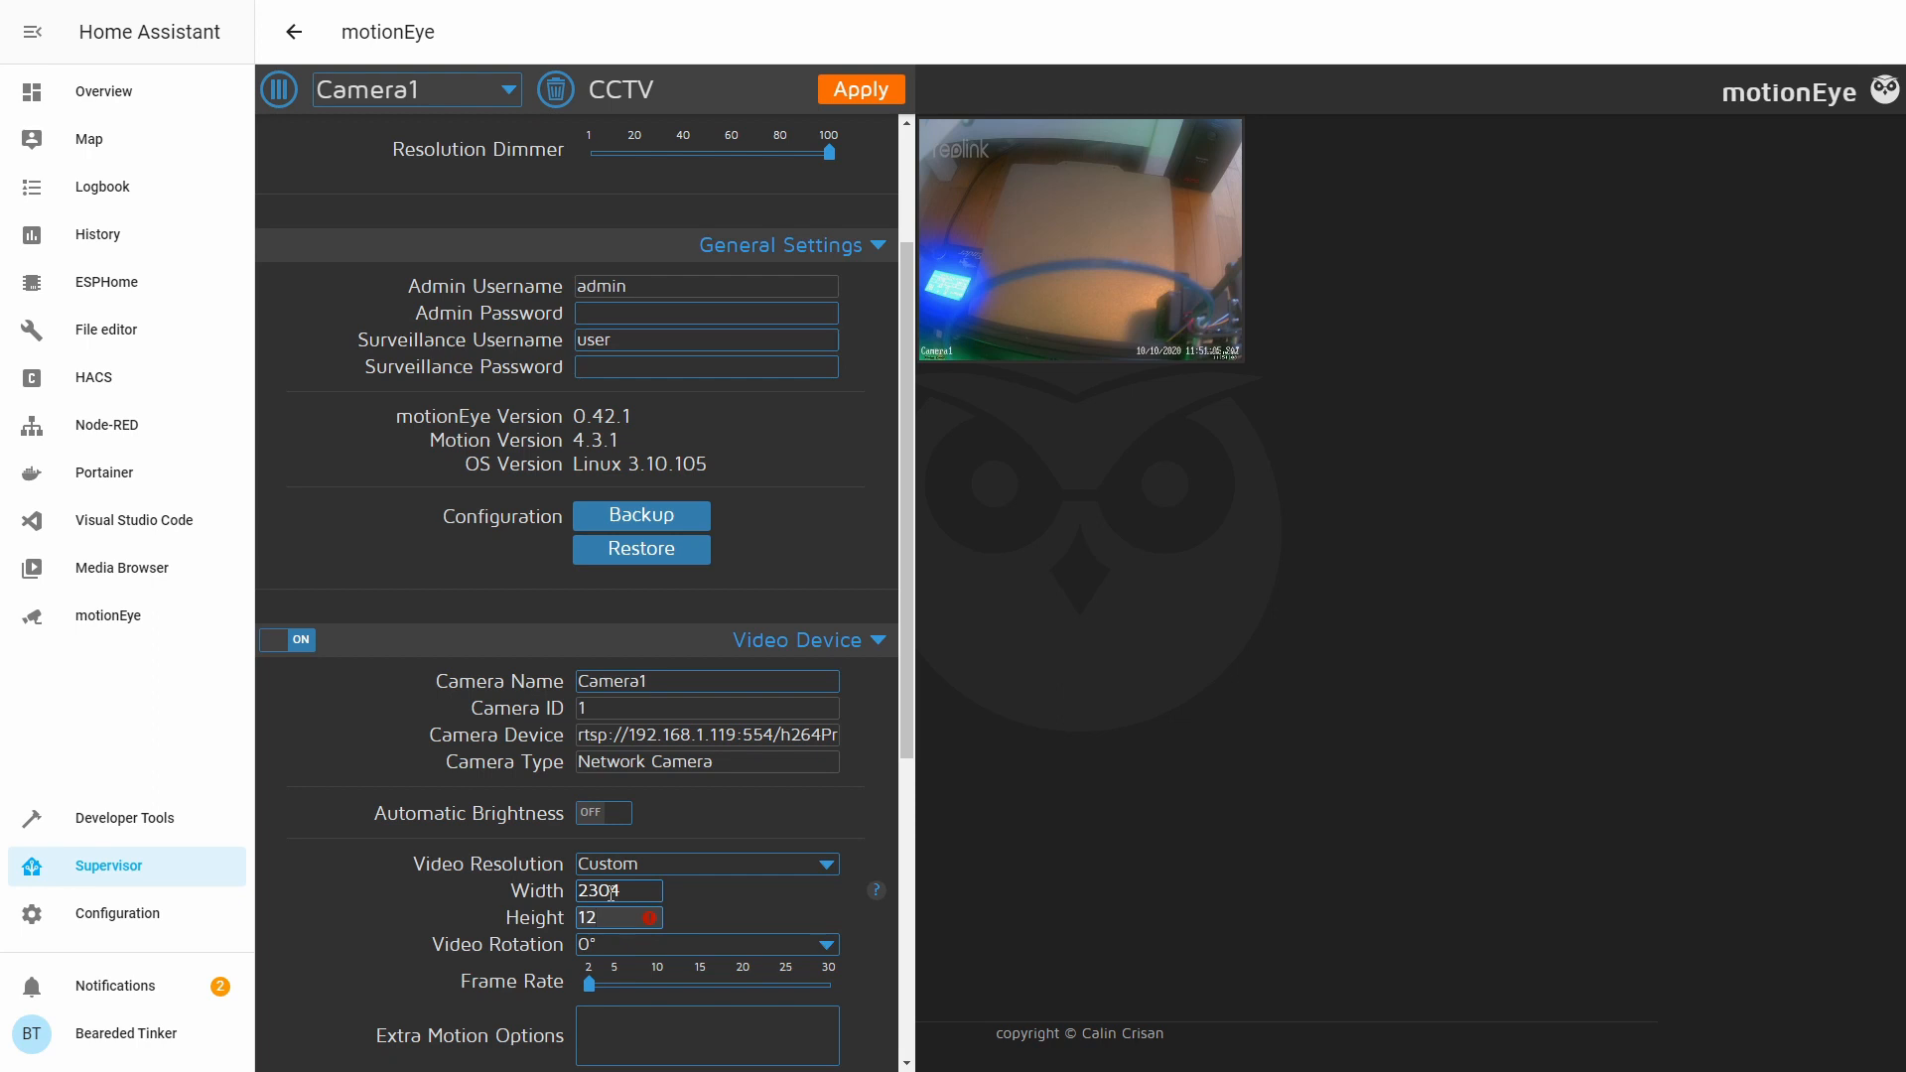
{"action": "type", "text": "96"}
{"action": "scroll", "coordinate": [685, 586], "scroll_direction": "down", "scroll_amount": 5}
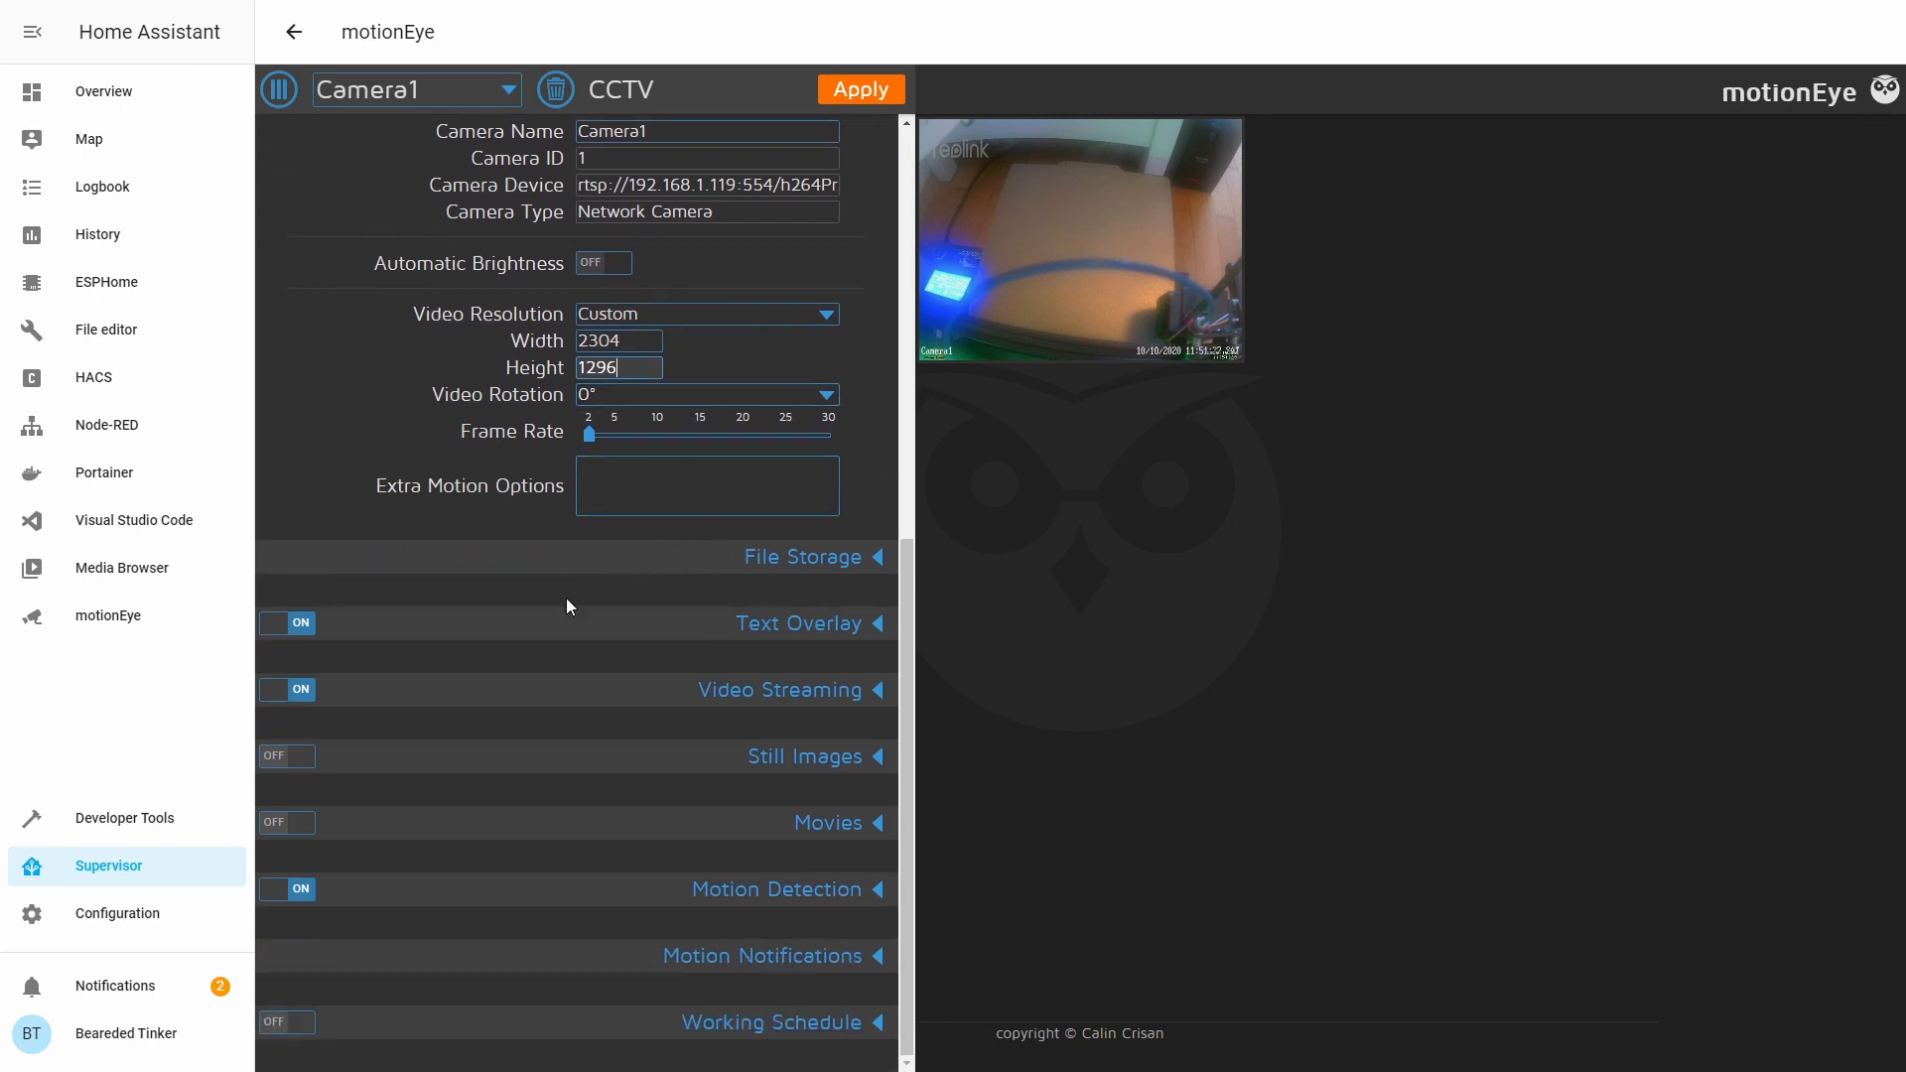
{"action": "left_click", "coordinate": [882, 701]}
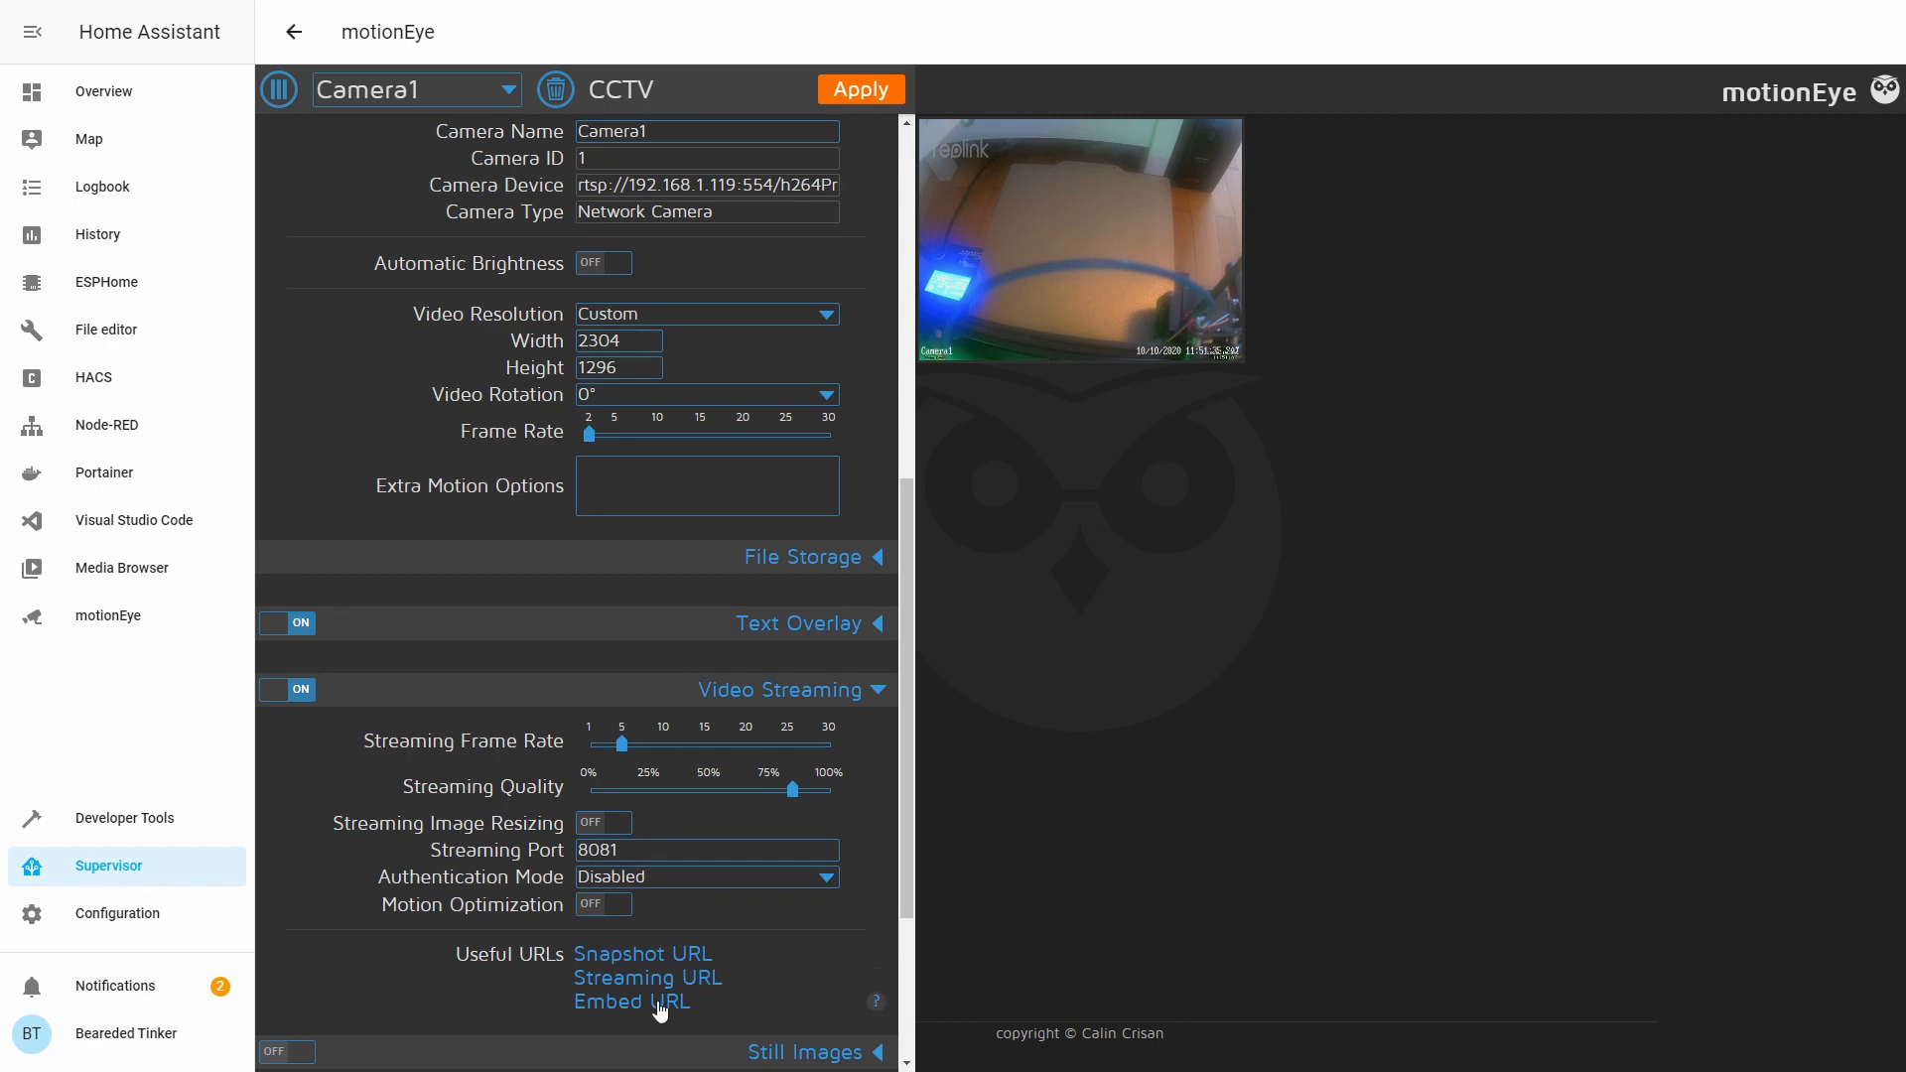
{"action": "left_click", "coordinate": [620, 959]}
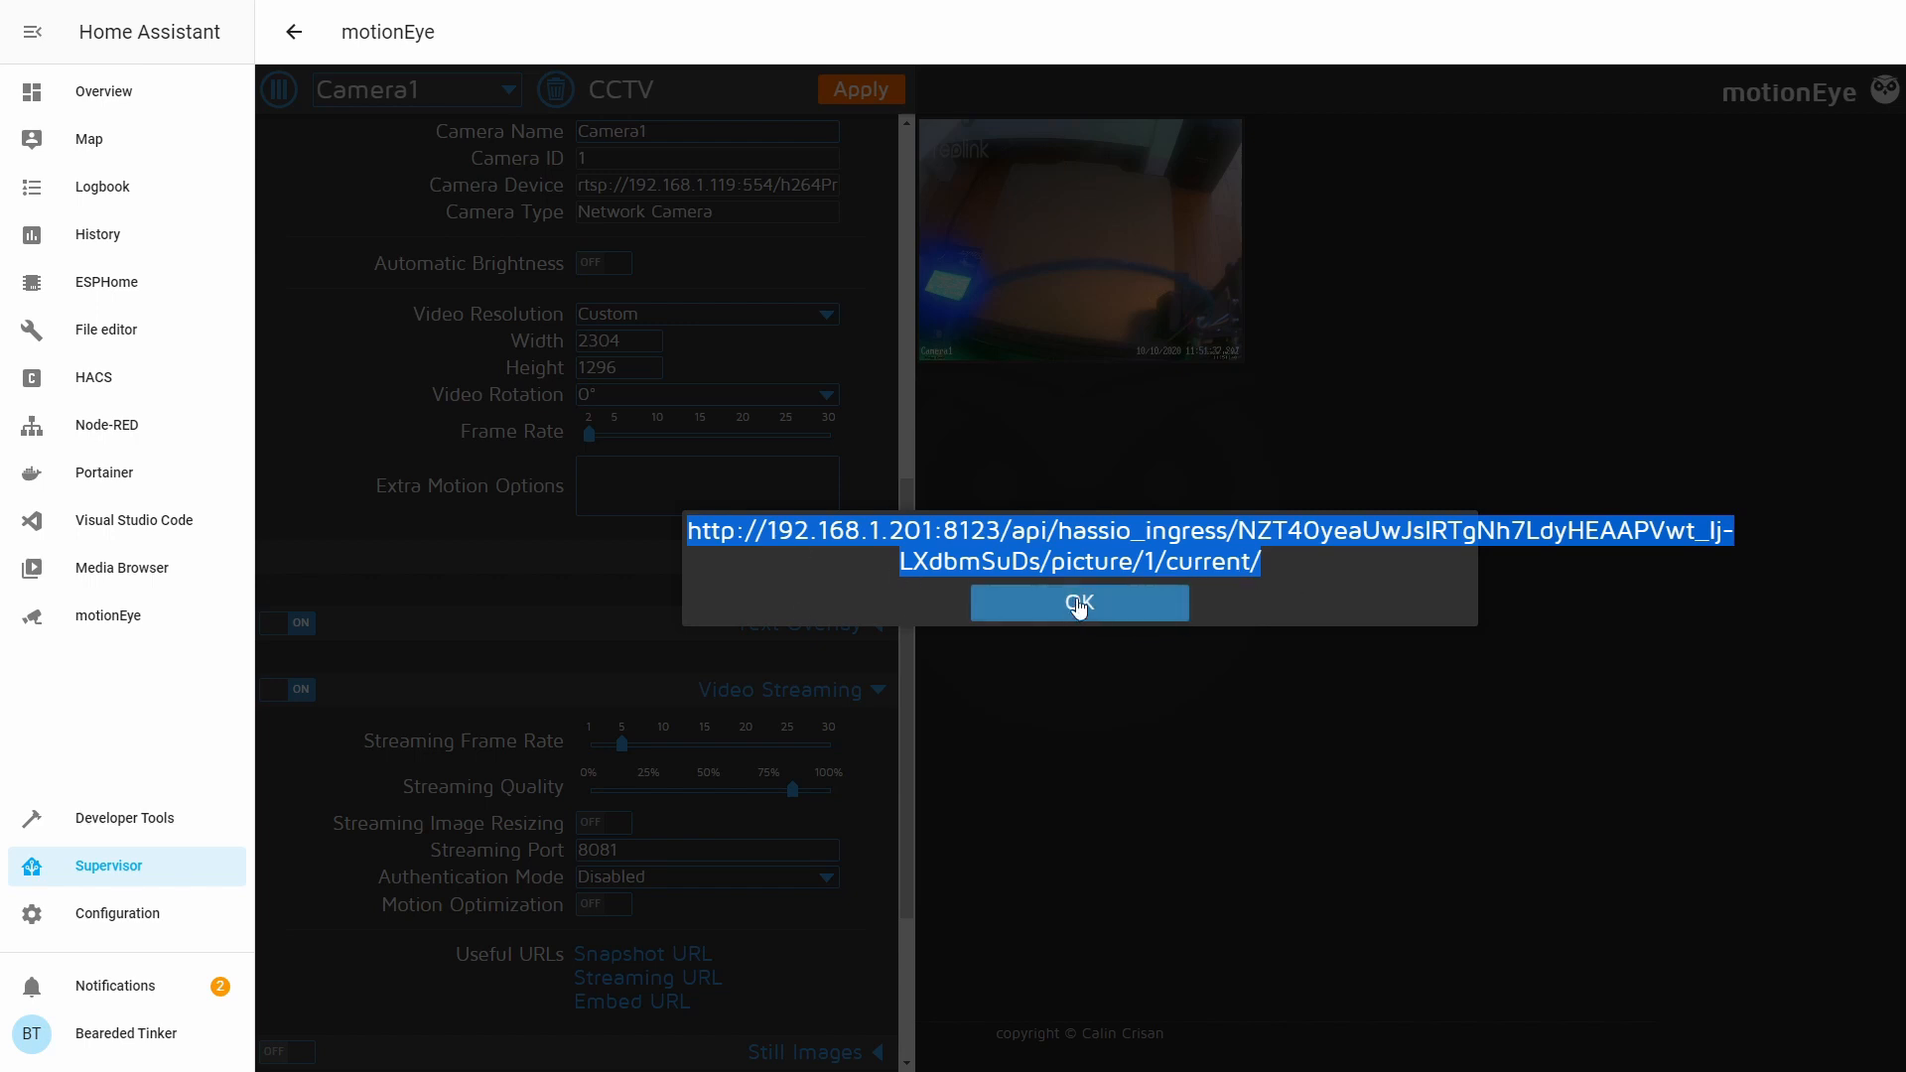
{"action": "left_click", "coordinate": [1072, 608]}
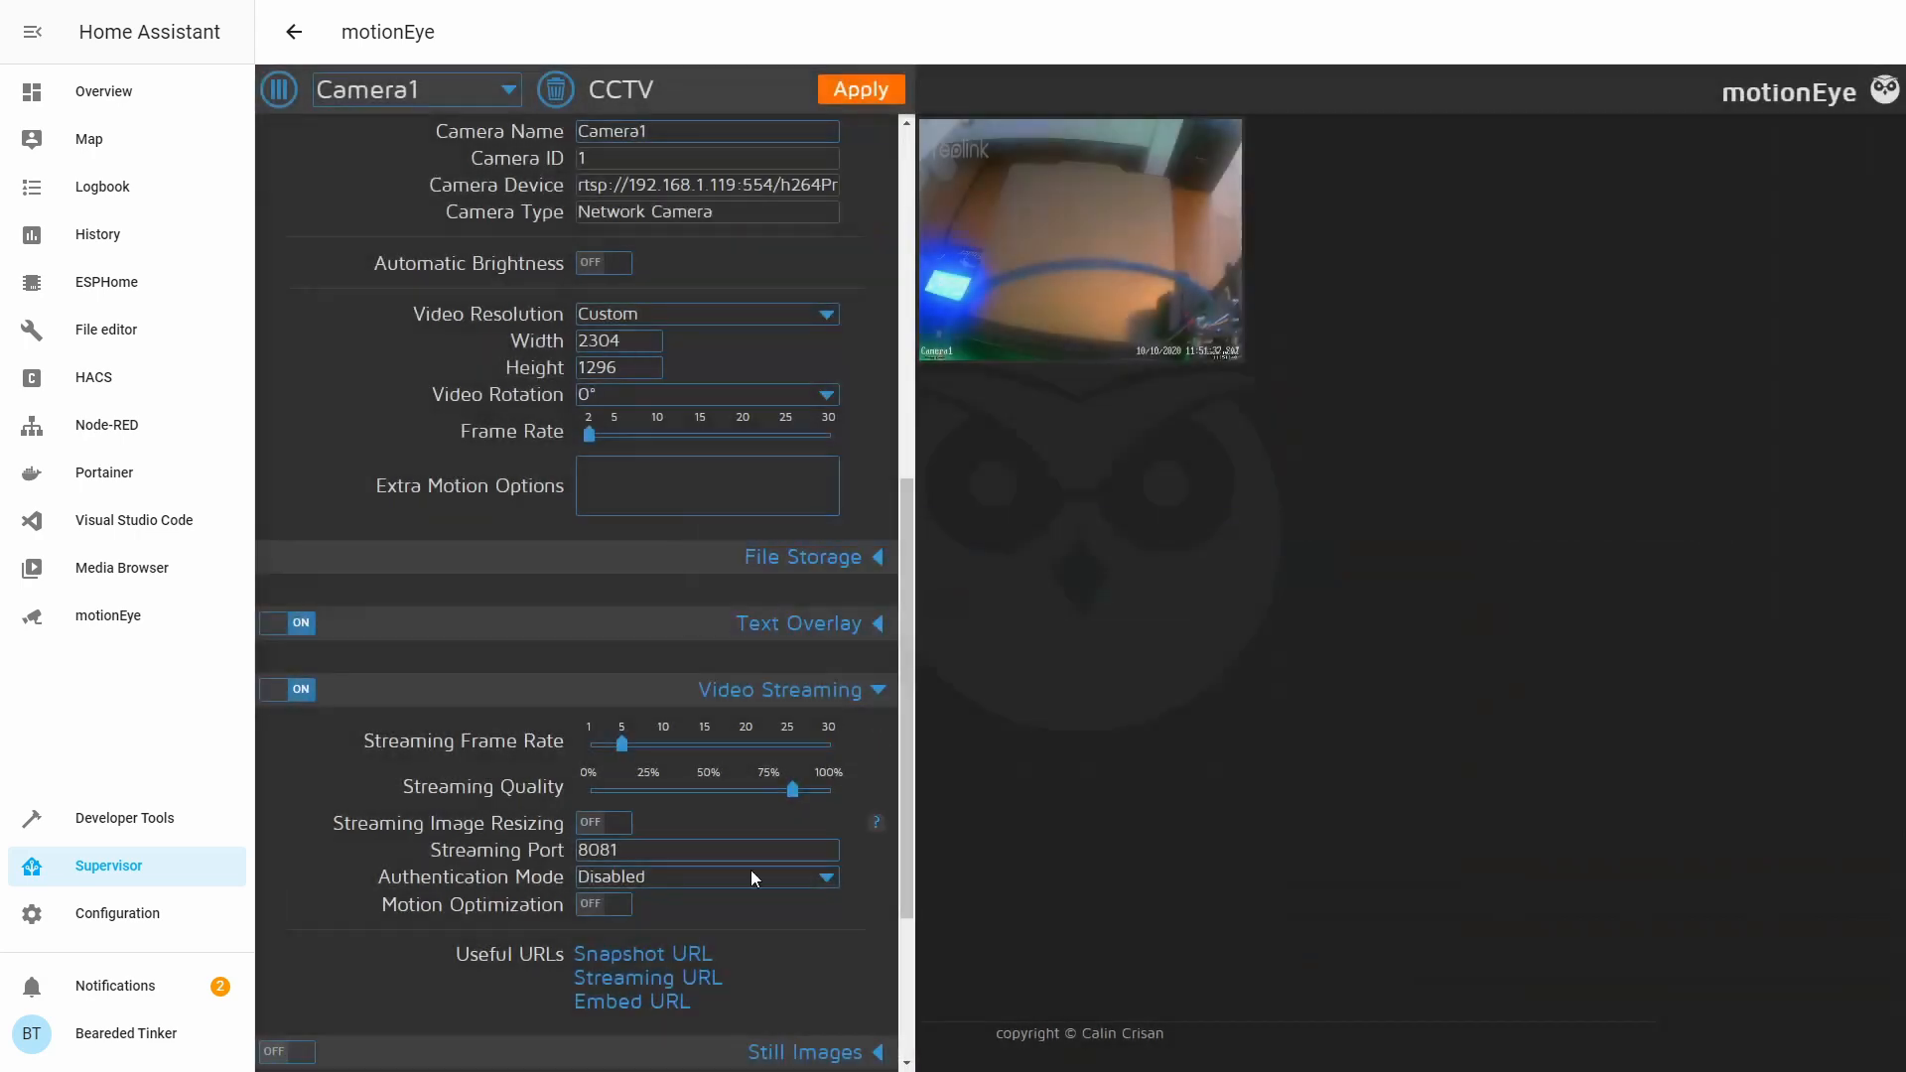
{"action": "left_click", "coordinate": [685, 978]}
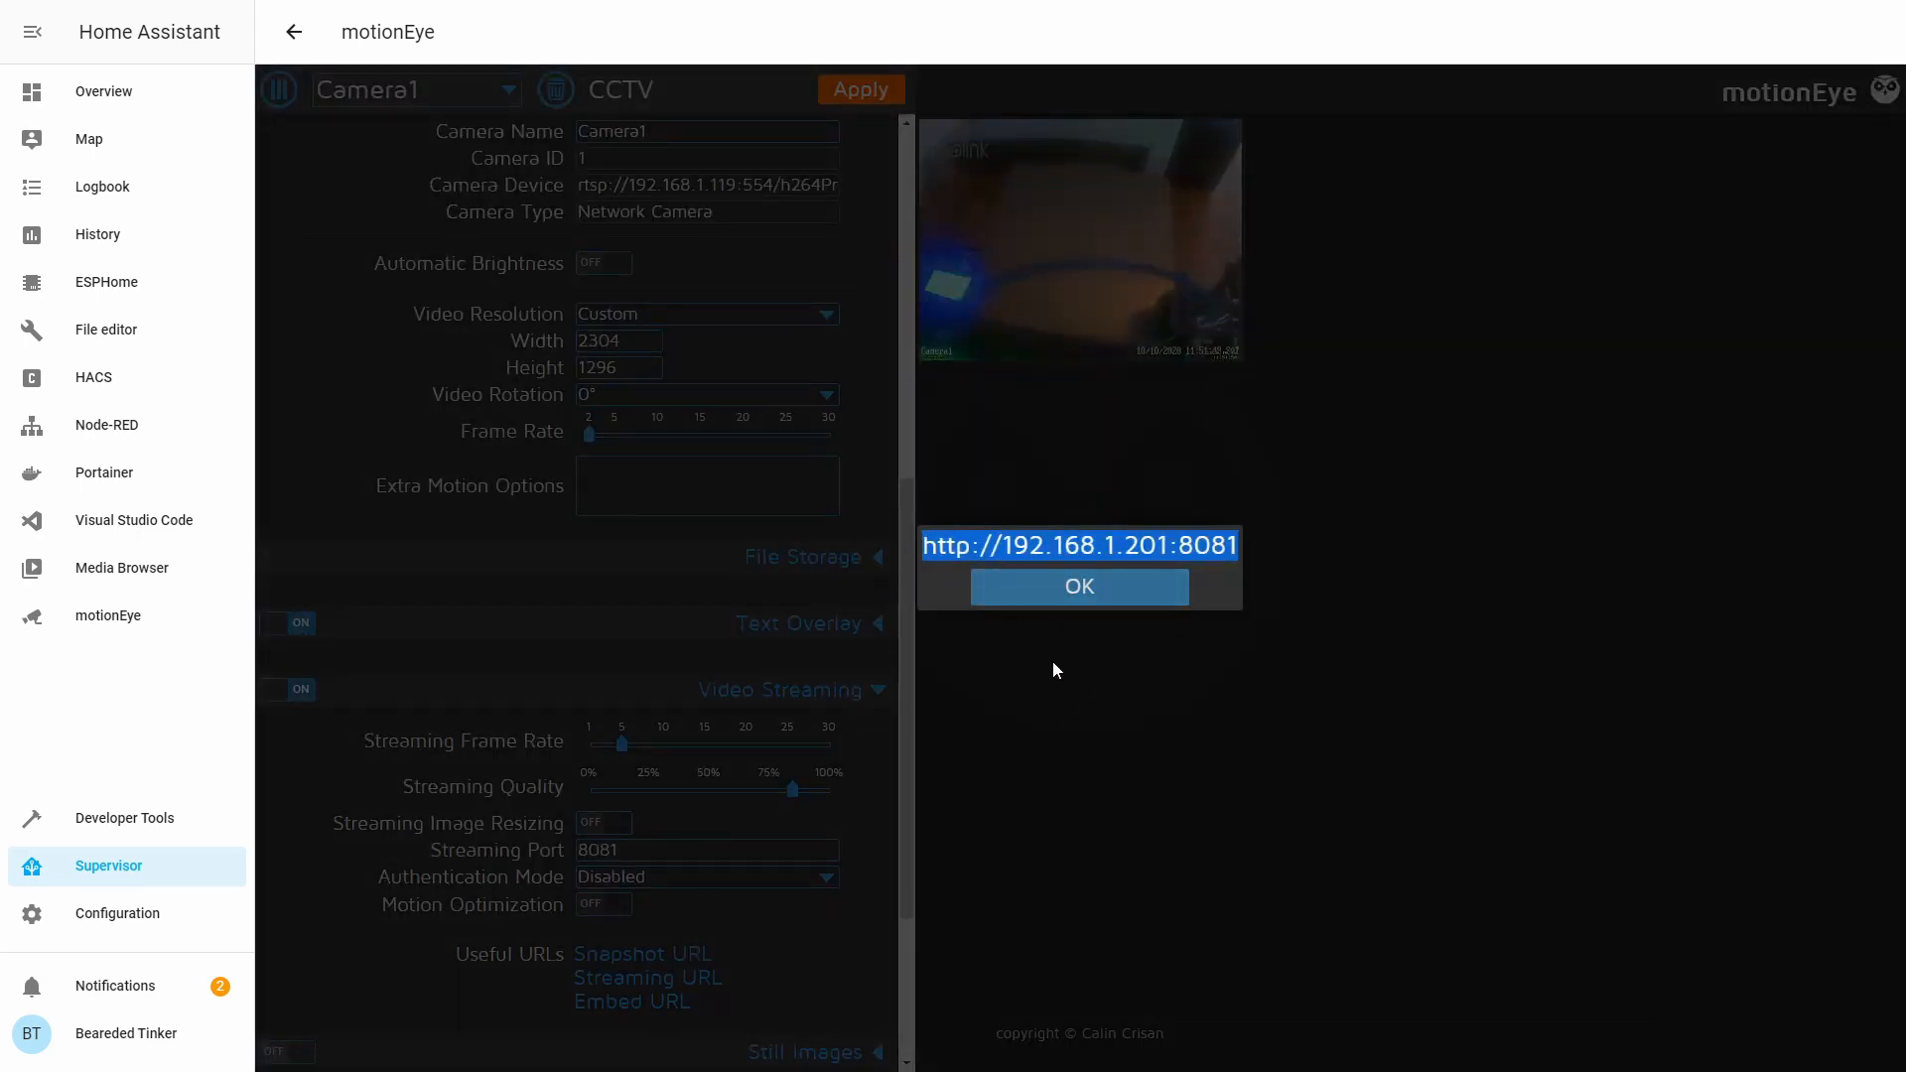
{"action": "left_click", "coordinate": [1099, 586]}
{"action": "left_click", "coordinate": [651, 1004]}
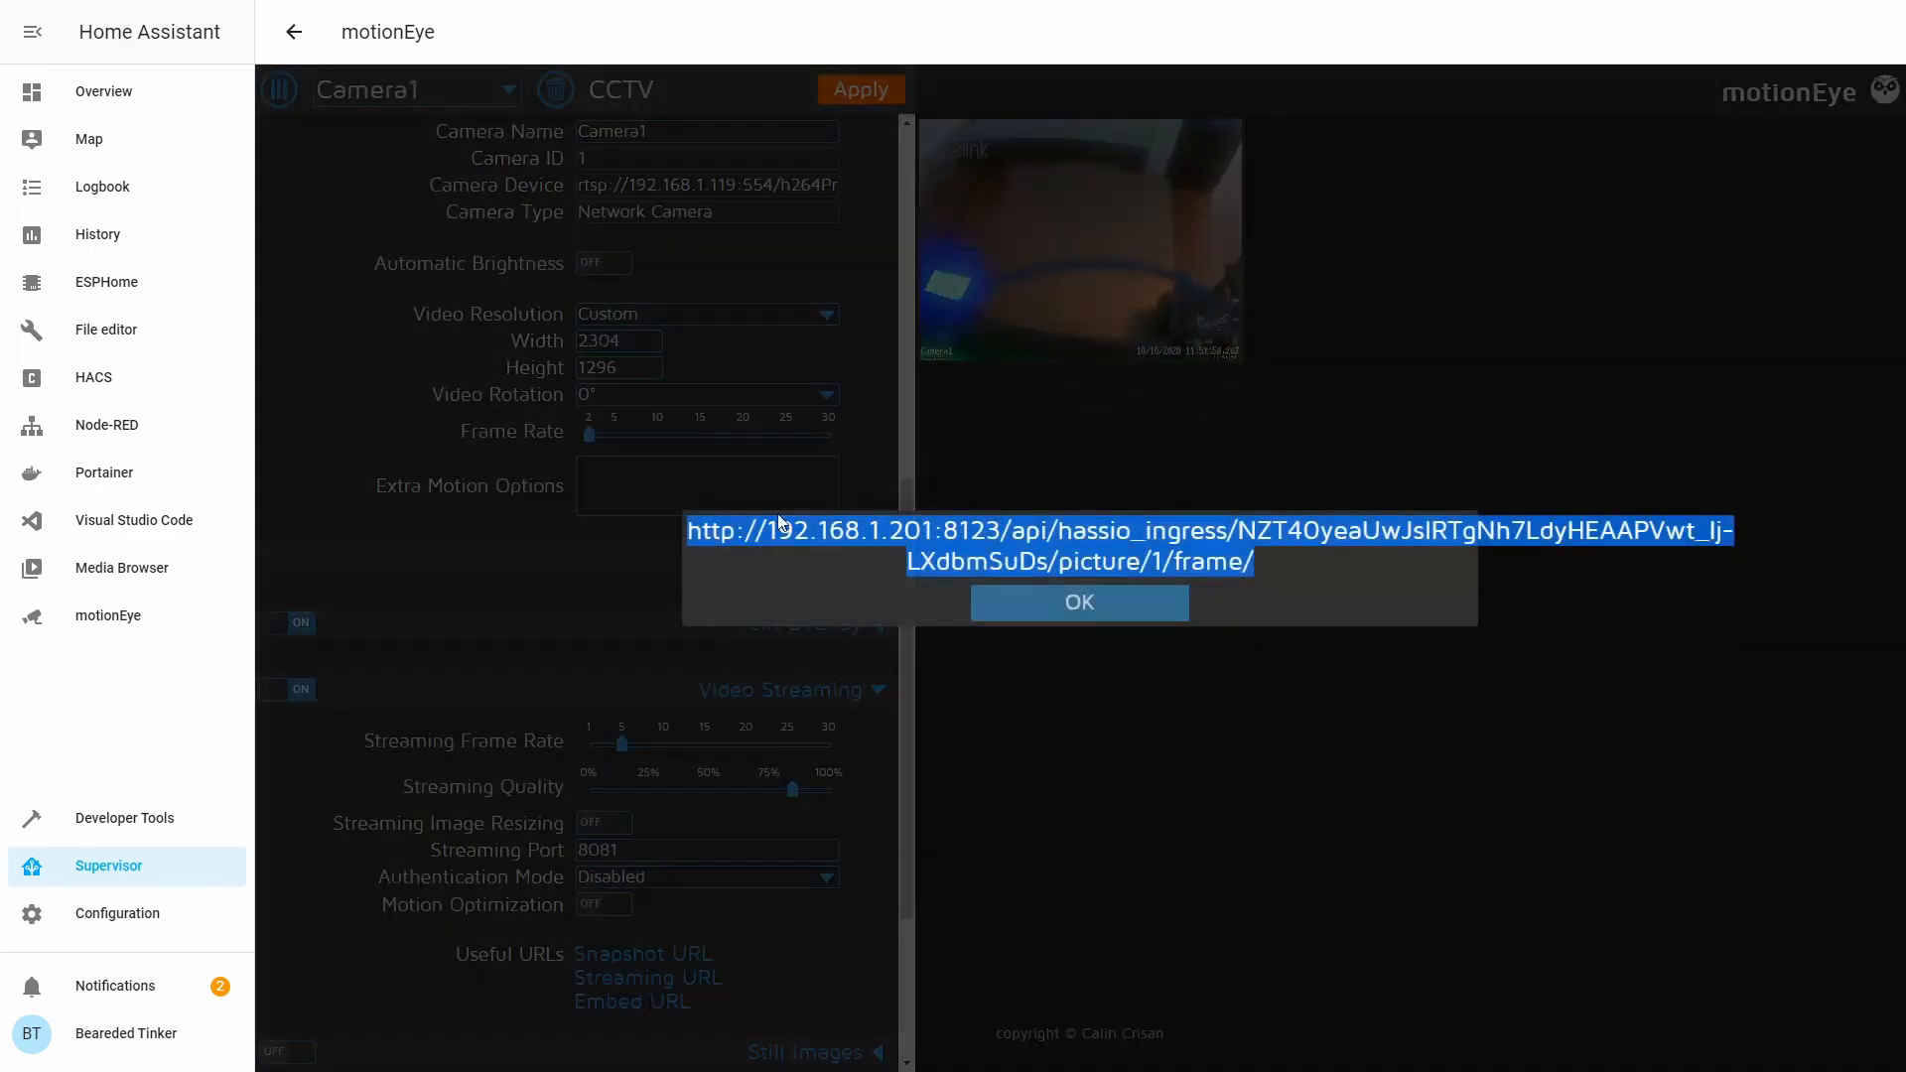
{"action": "left_click", "coordinate": [1152, 610]}
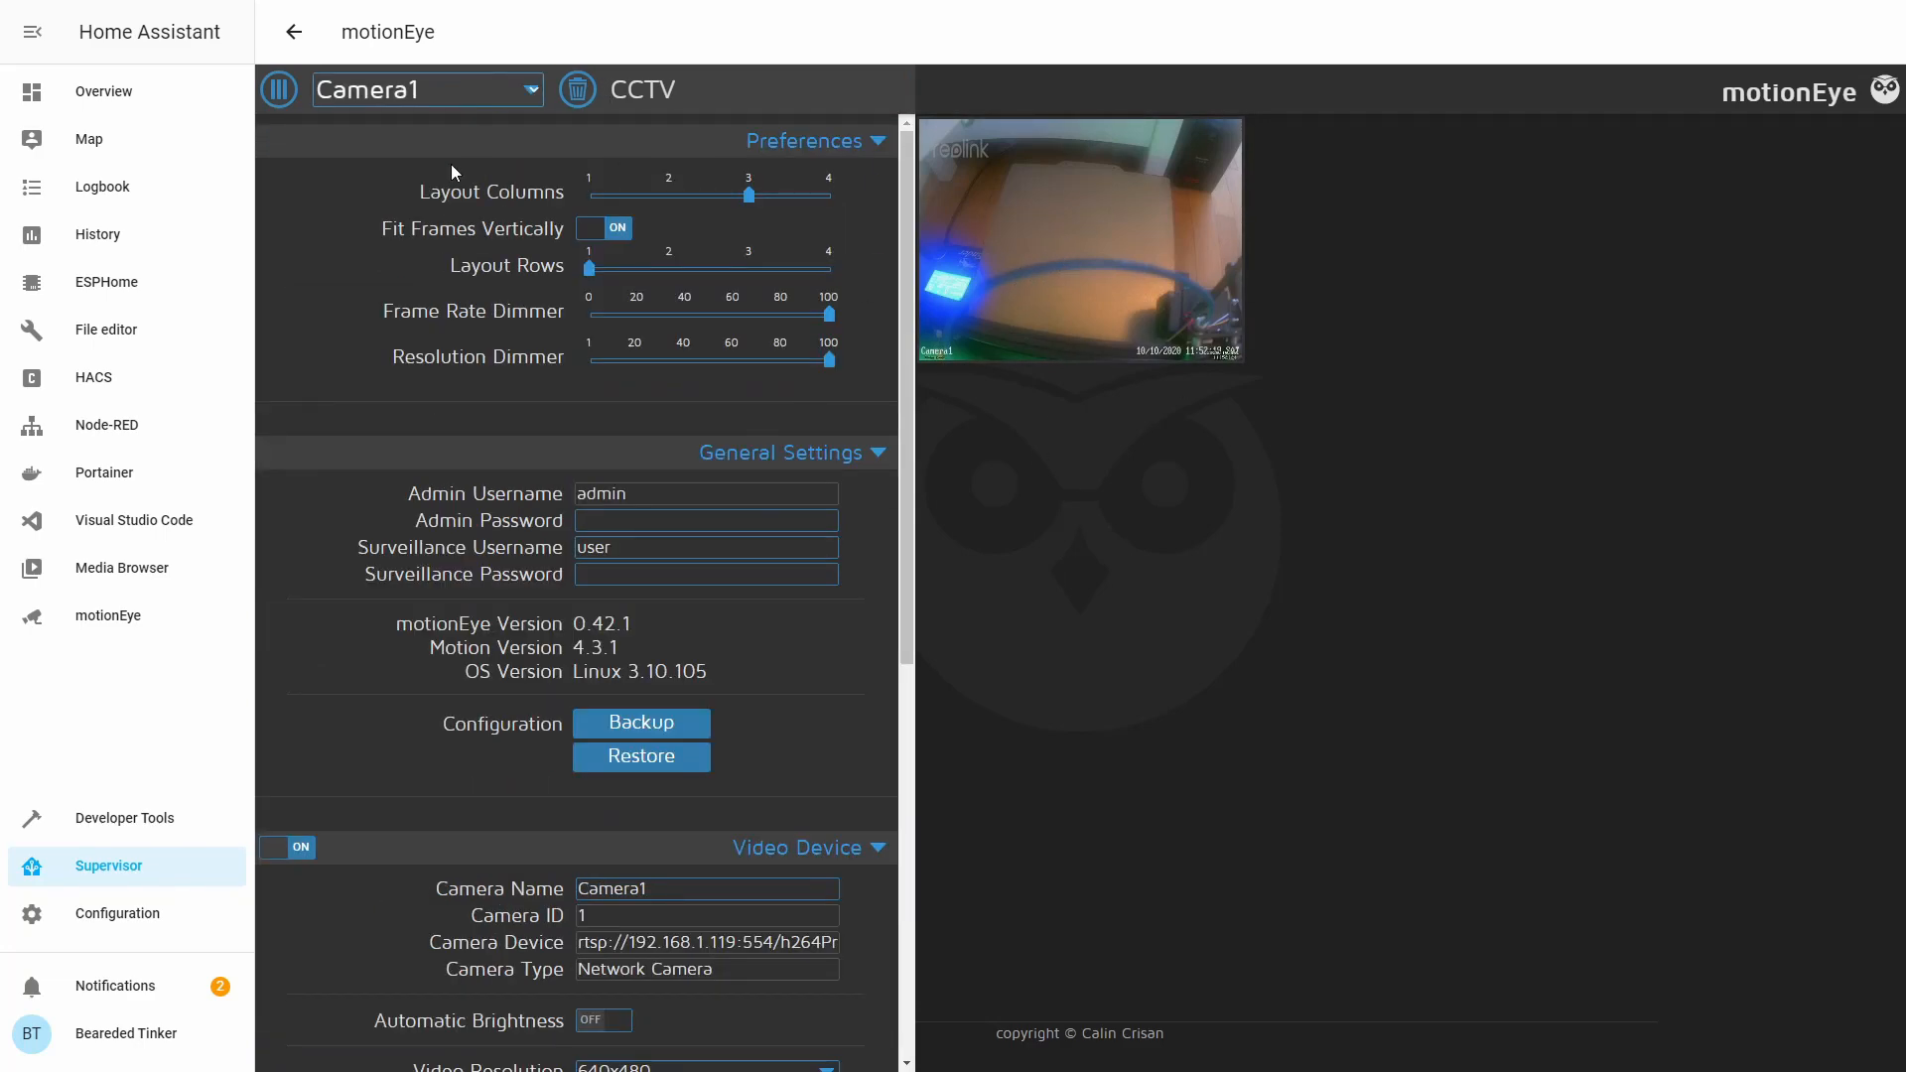
Add Camera2 as an RTSP/UDP network camera streaming from 192.168.1.111:554 with the camera's username.
{"action": "left_click", "coordinate": [447, 157]}
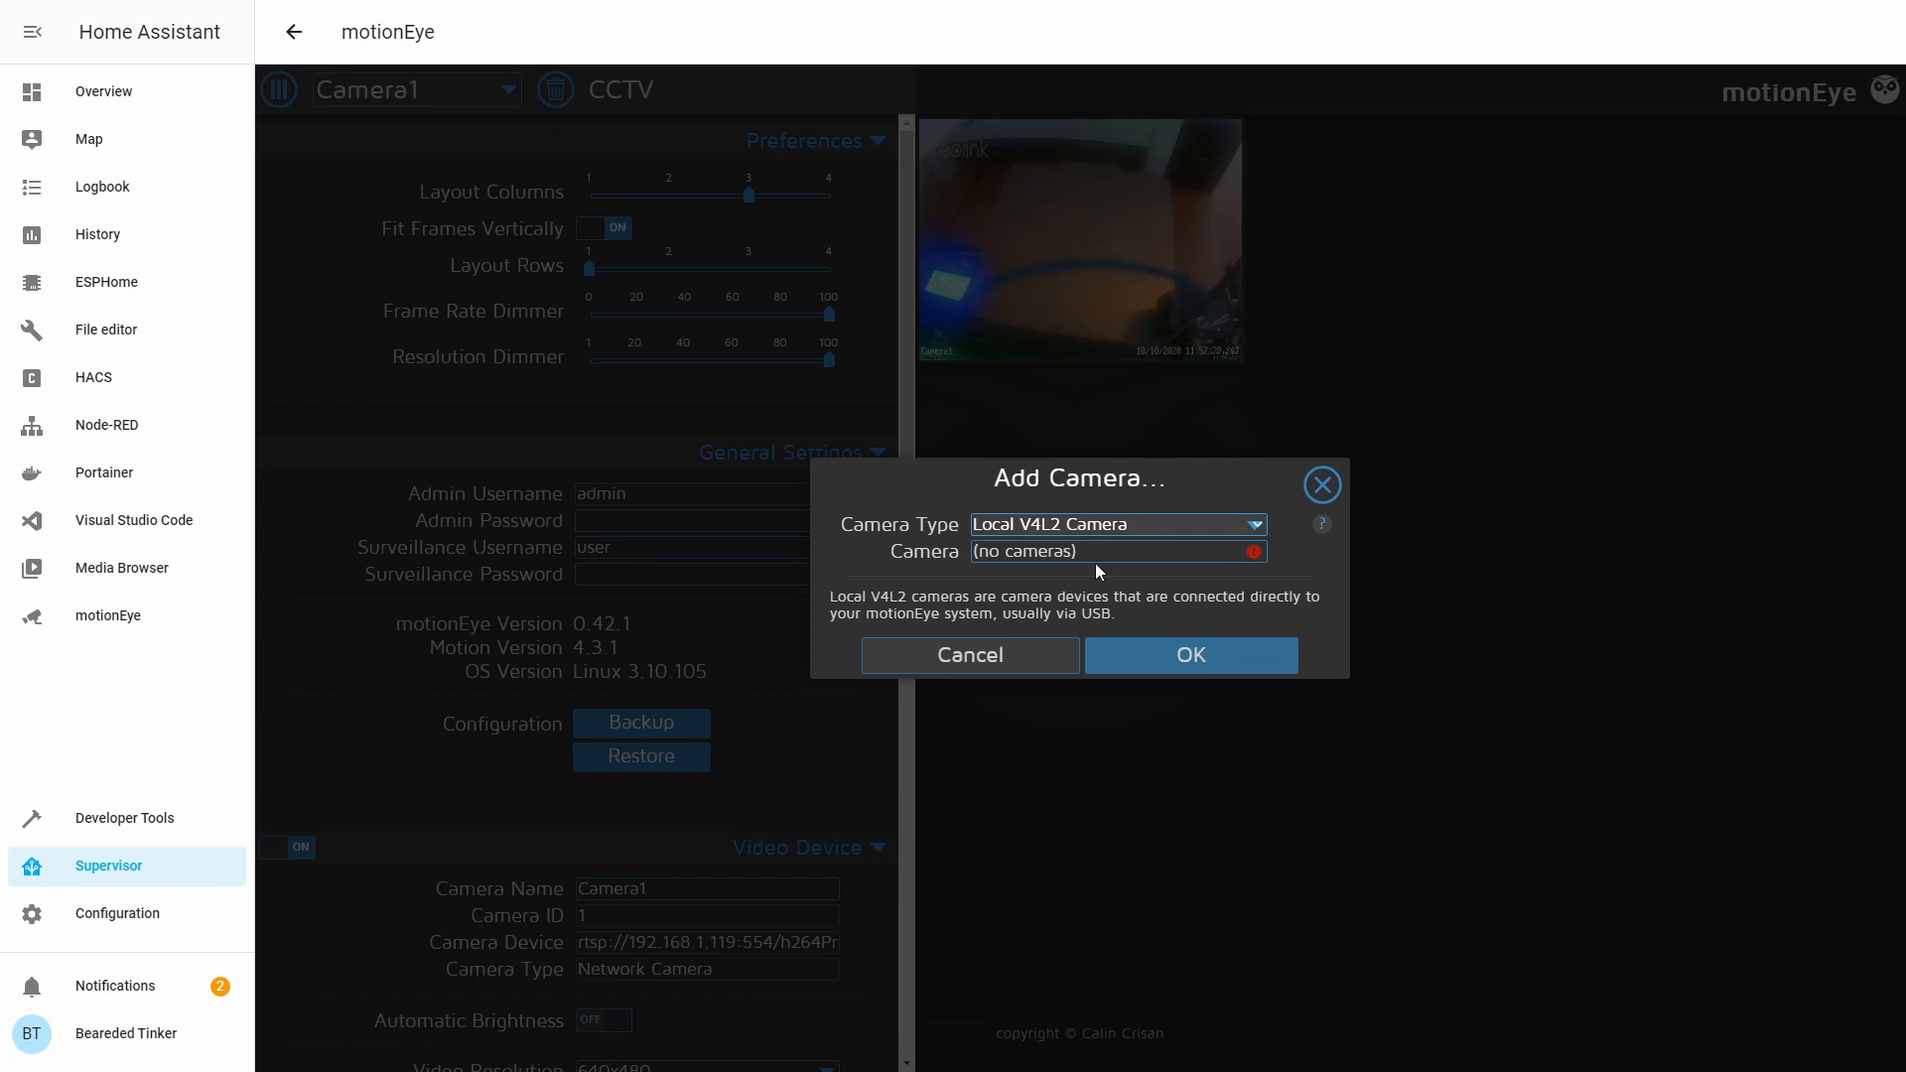
{"action": "left_click", "coordinate": [1081, 590]}
{"action": "left_click", "coordinate": [1119, 489]}
{"action": "type", "text": "rtsp://192.168.1.111:554"}
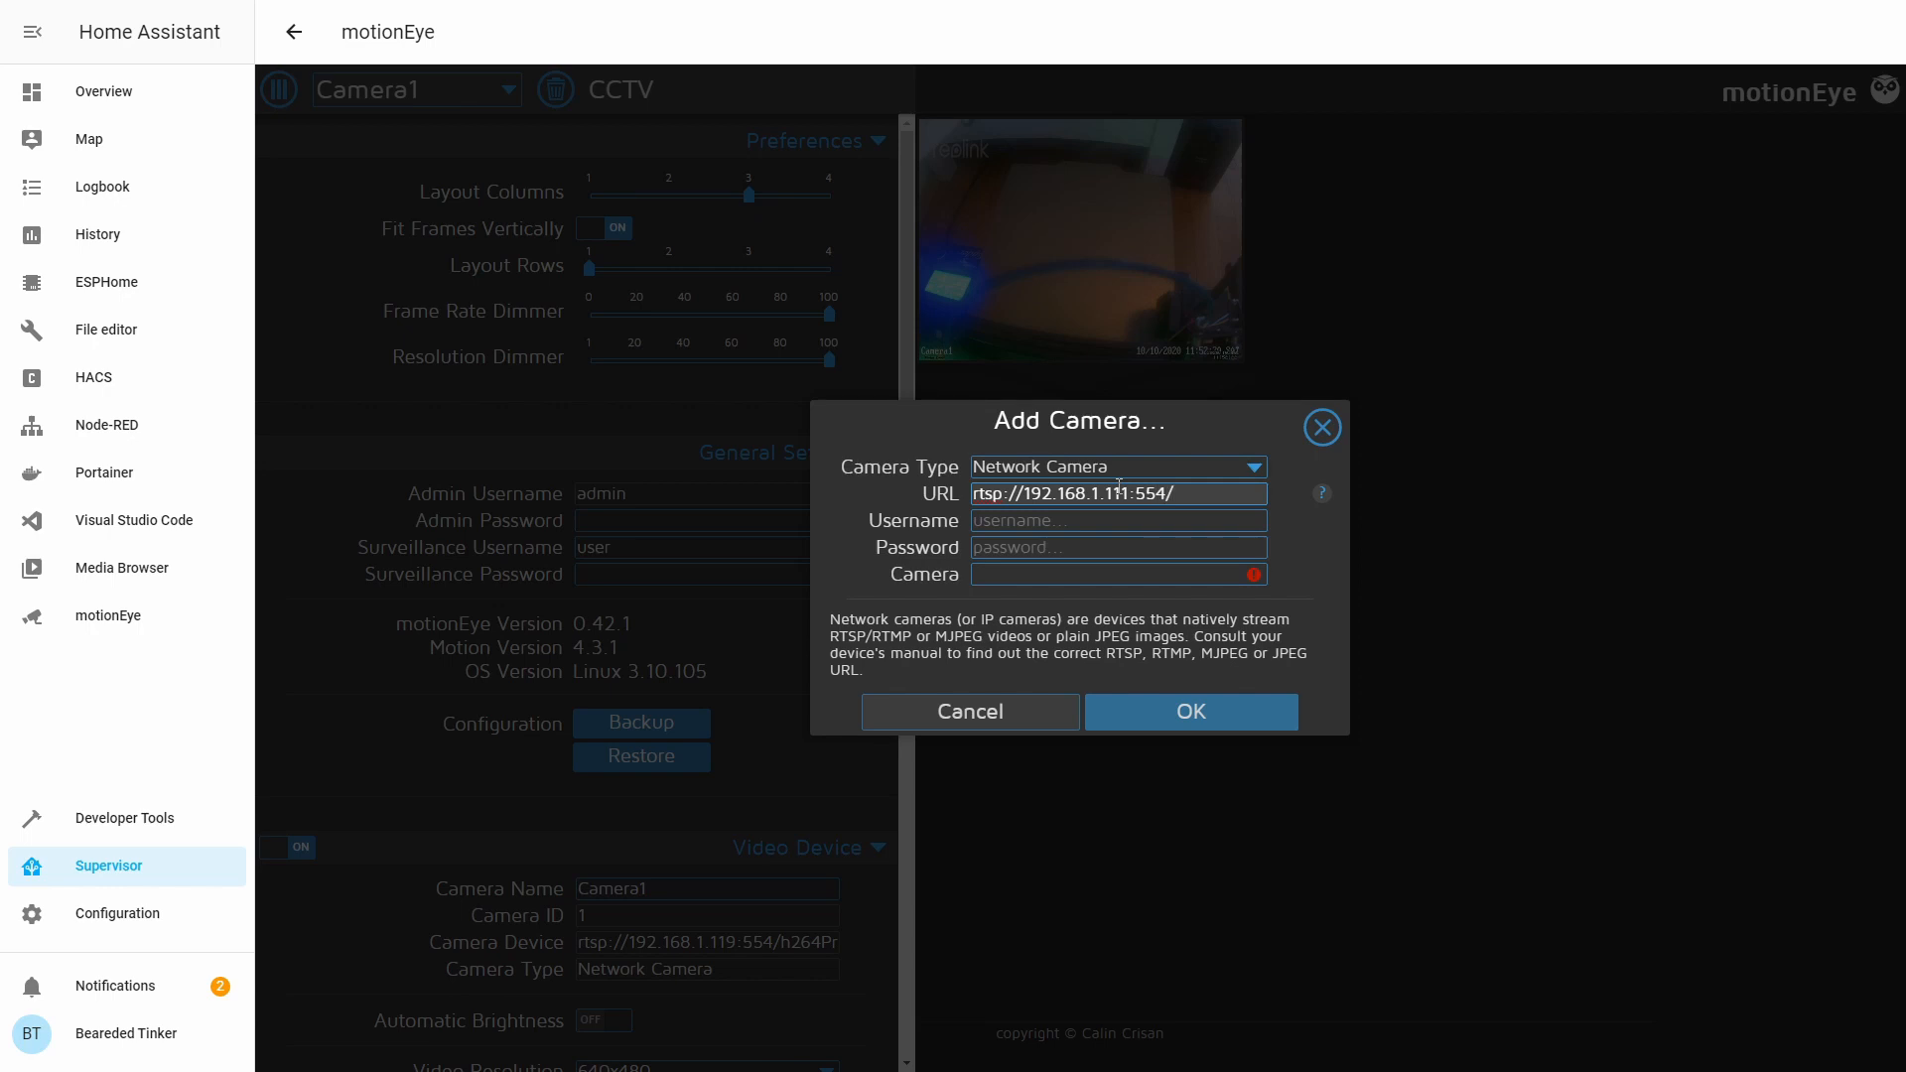
{"action": "type", "text": "/h264Prevoi"}
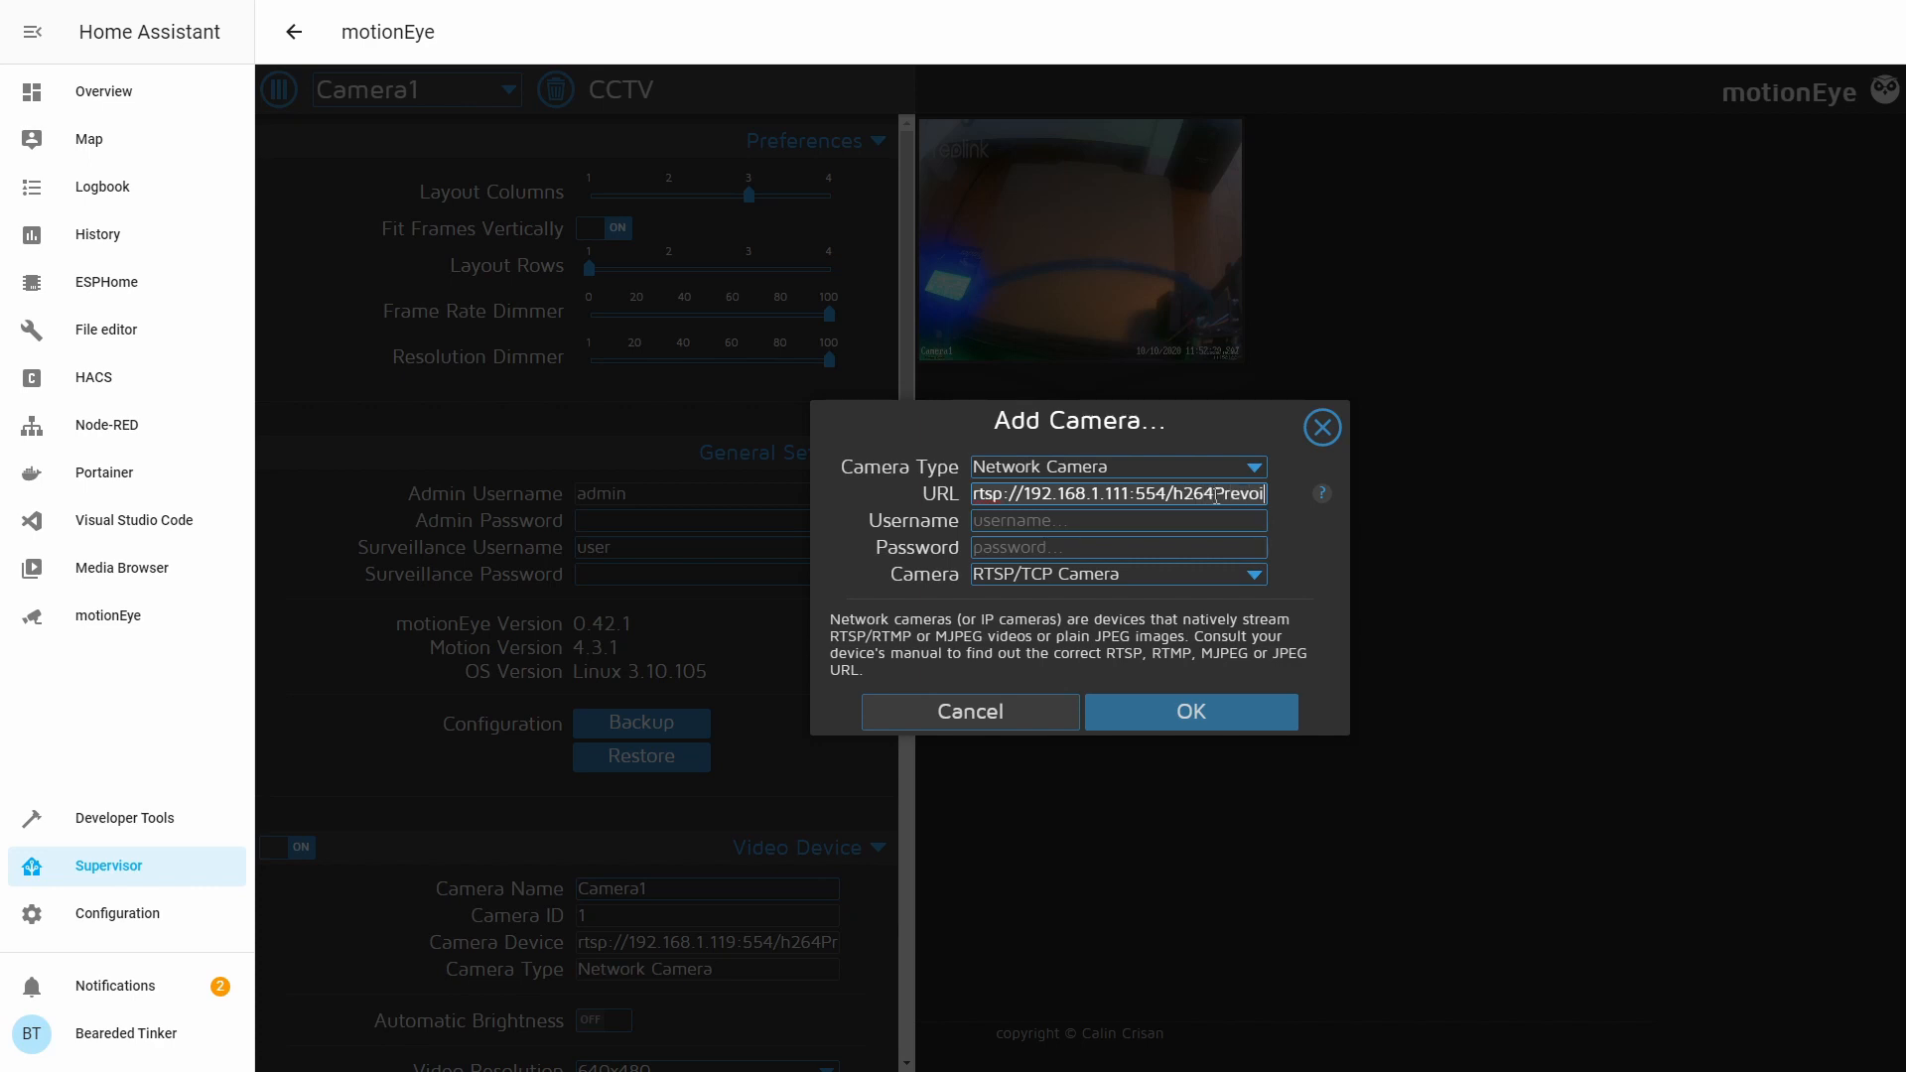
{"action": "type", "text": "iew_0"}
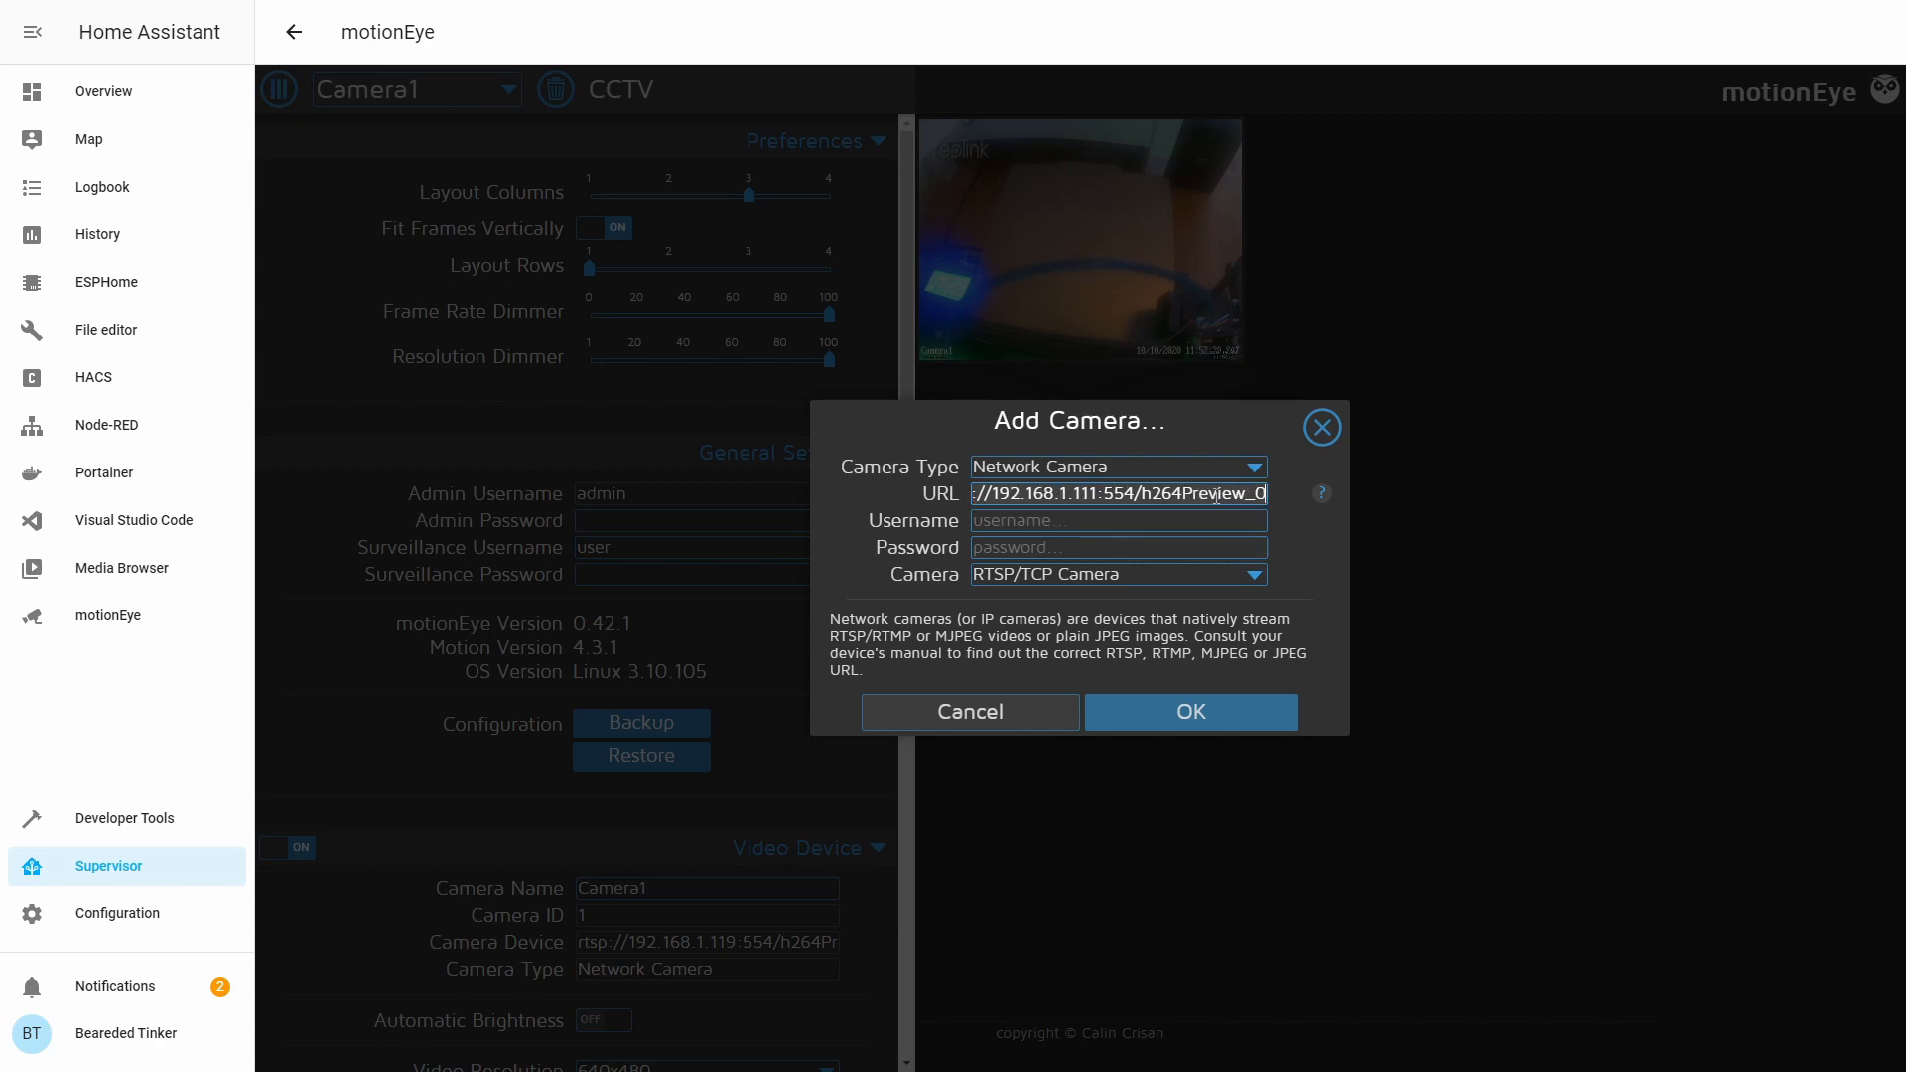
{"action": "type", "text": "1_main"}
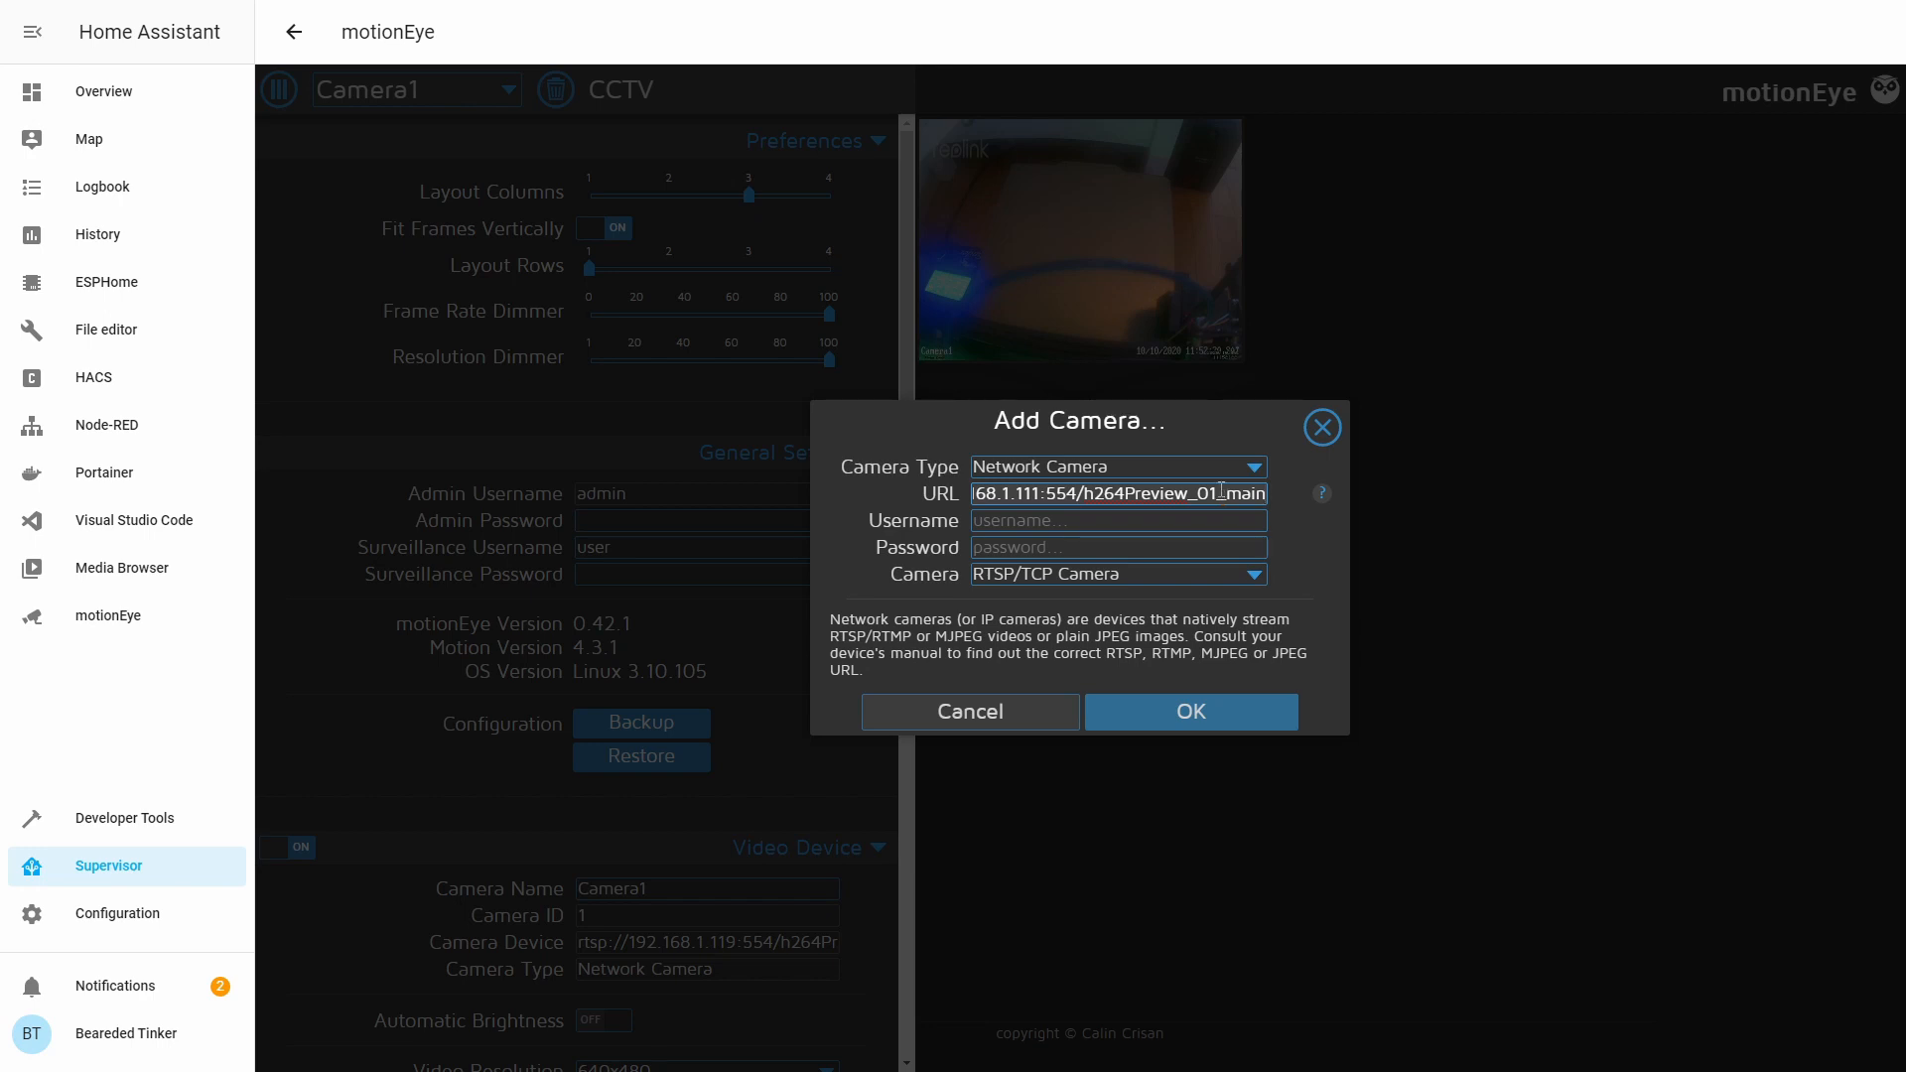
{"action": "left_click", "coordinate": [1178, 521]}
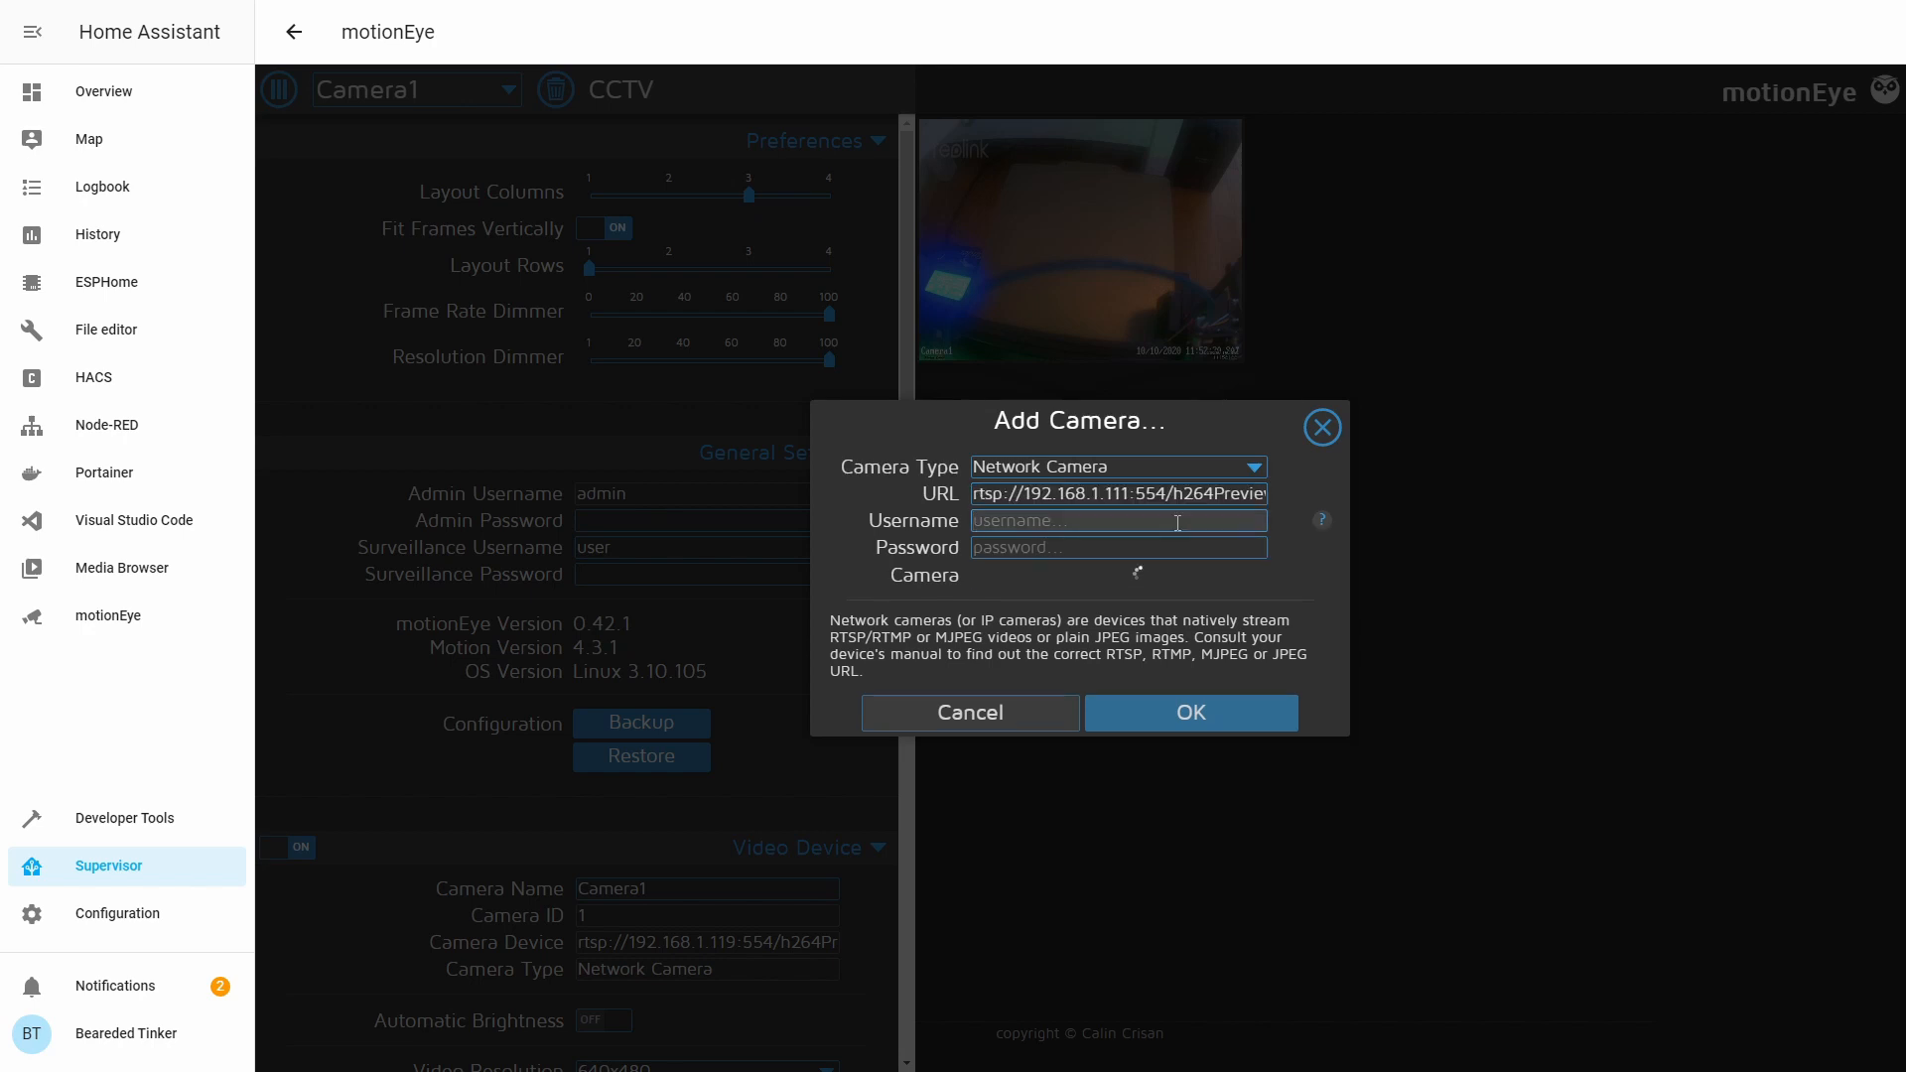
{"action": "type", "text": "admin"}
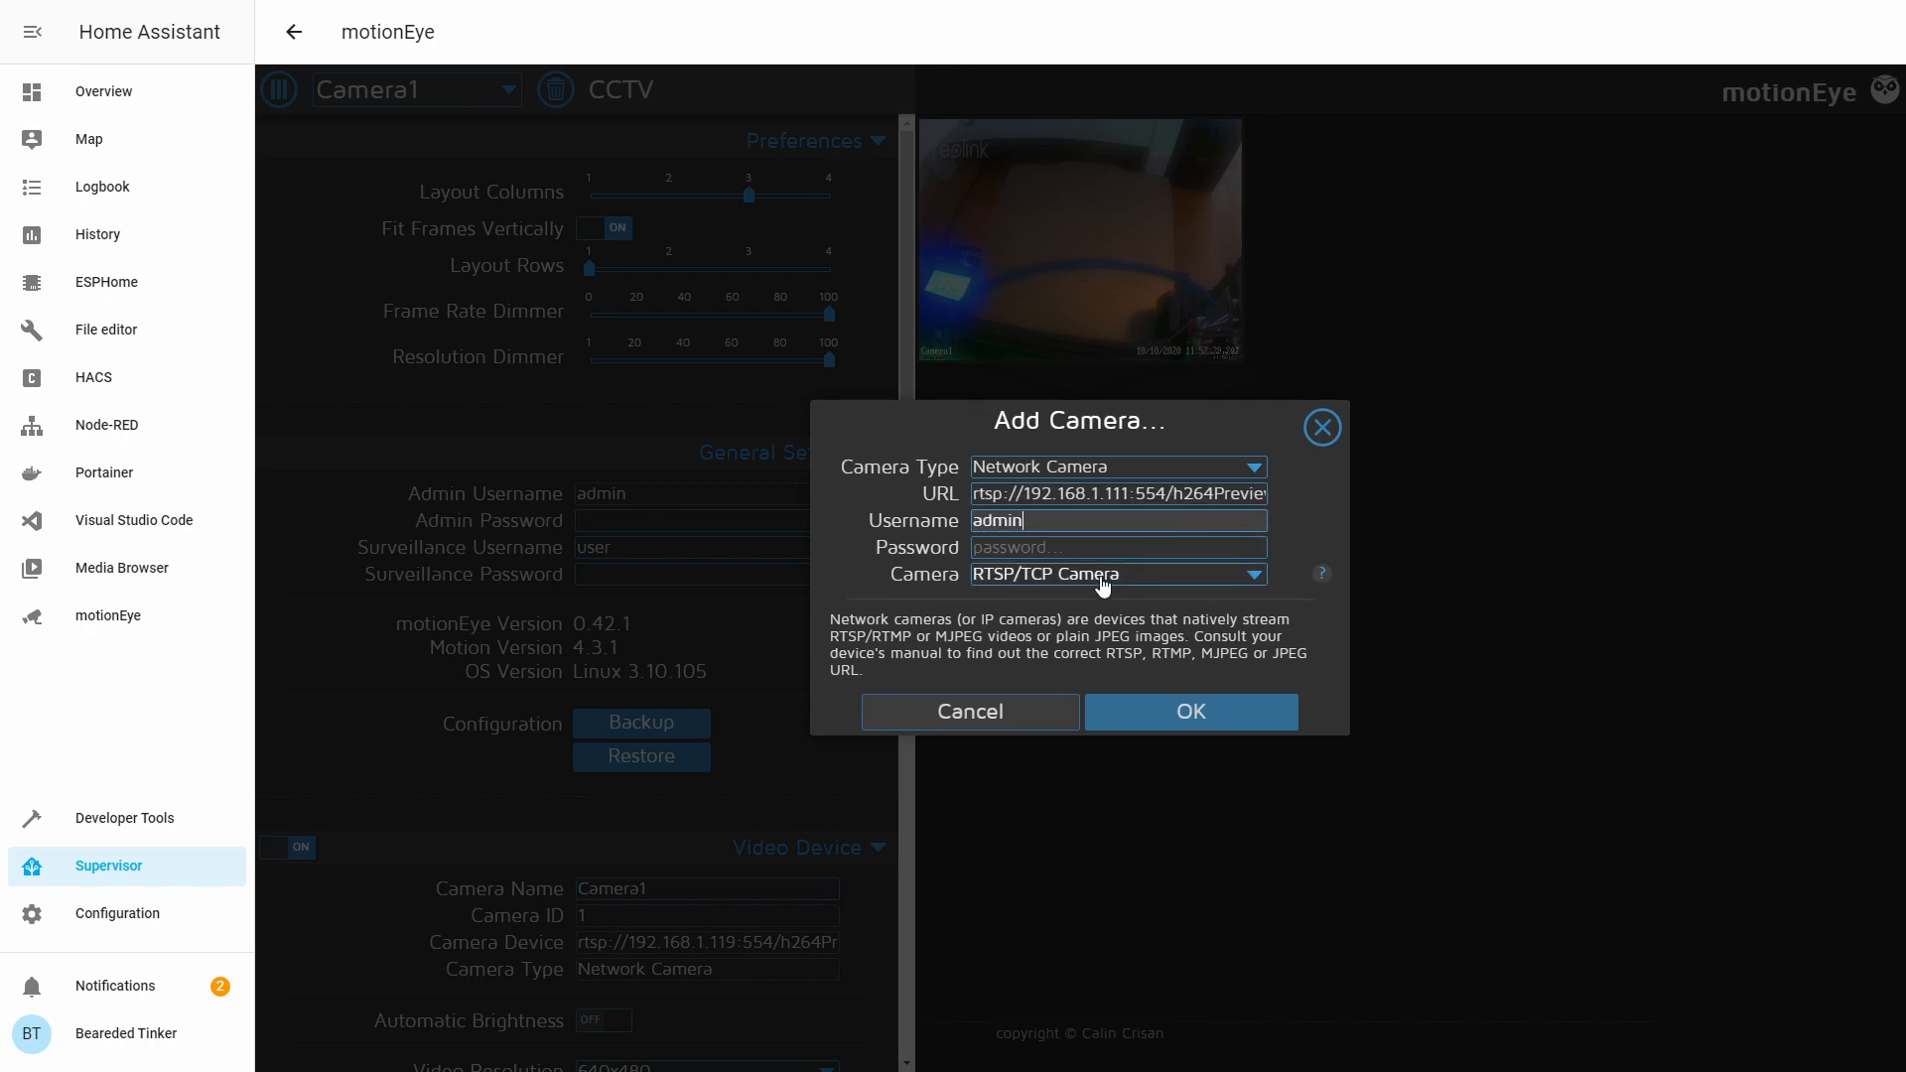
{"action": "left_click", "coordinate": [1117, 581]}
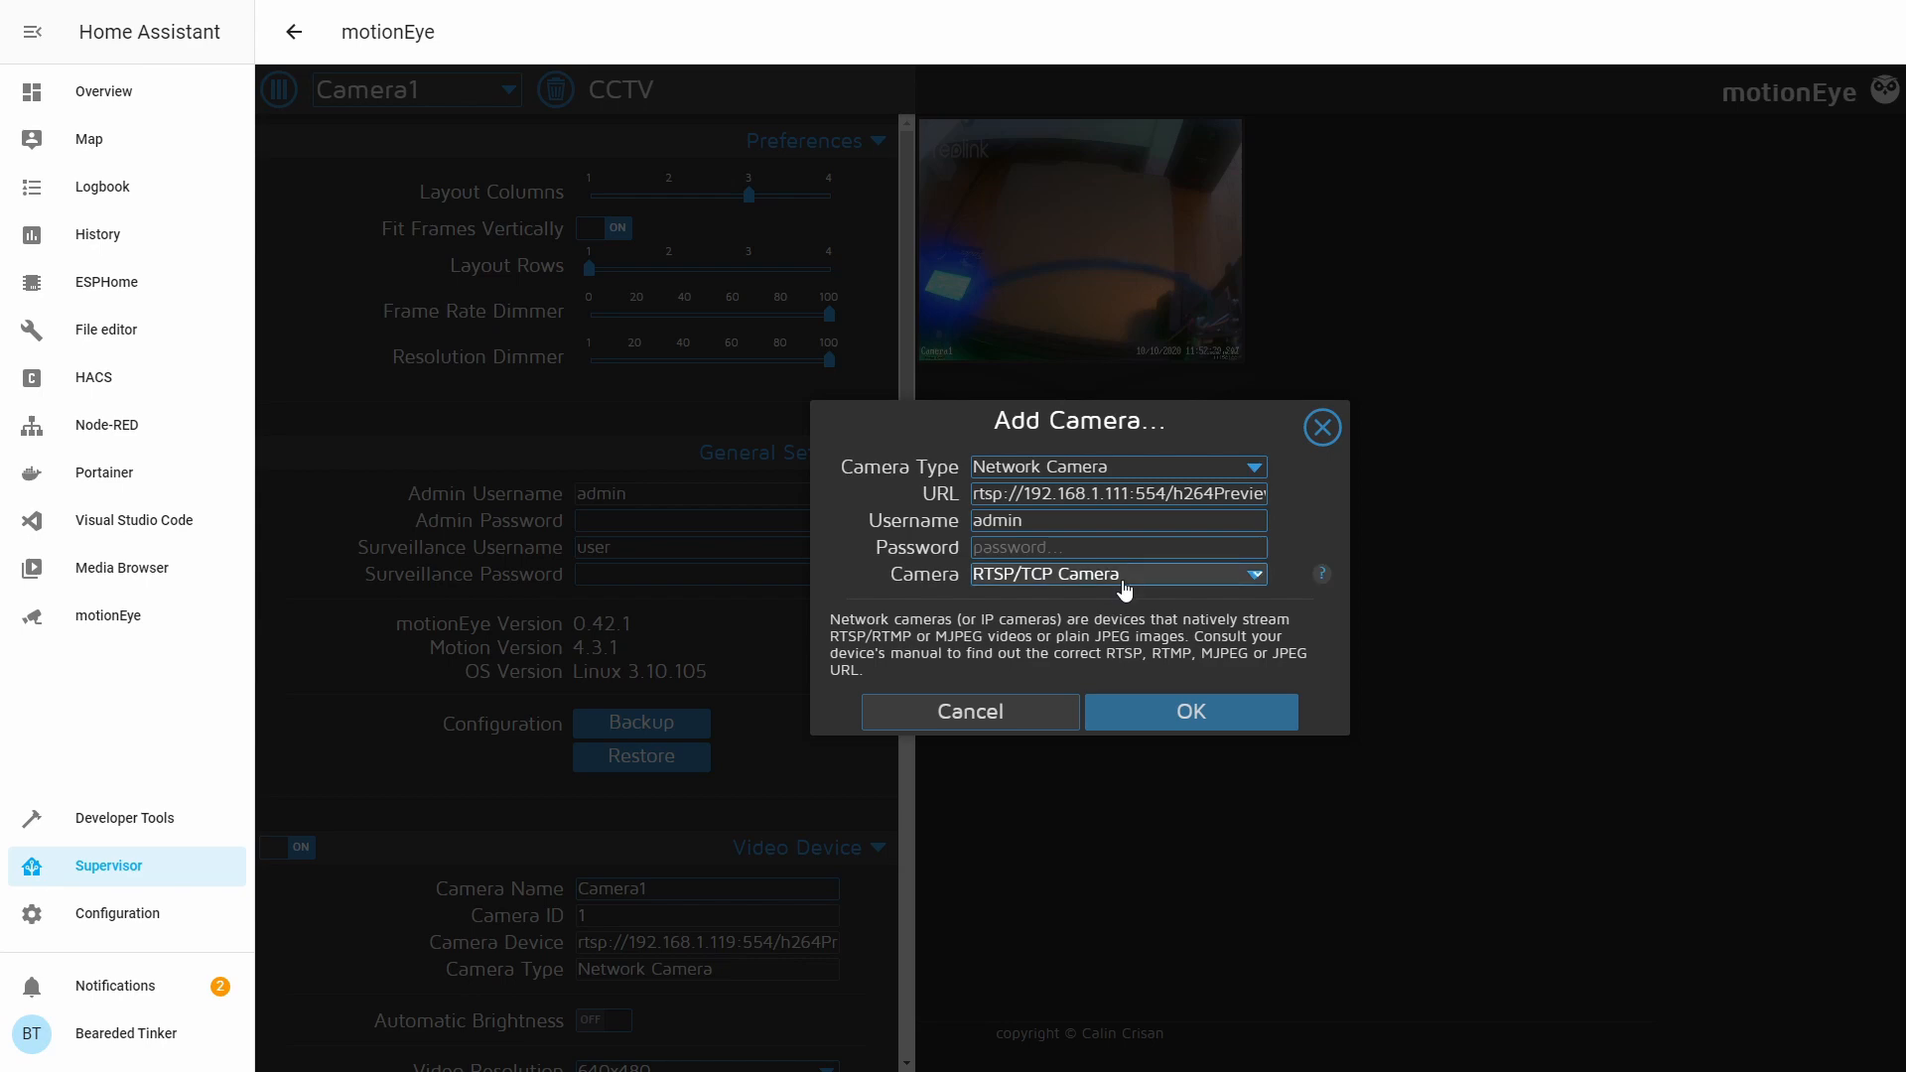
{"action": "left_click", "coordinate": [1112, 620]}
{"action": "left_click", "coordinate": [1187, 722]}
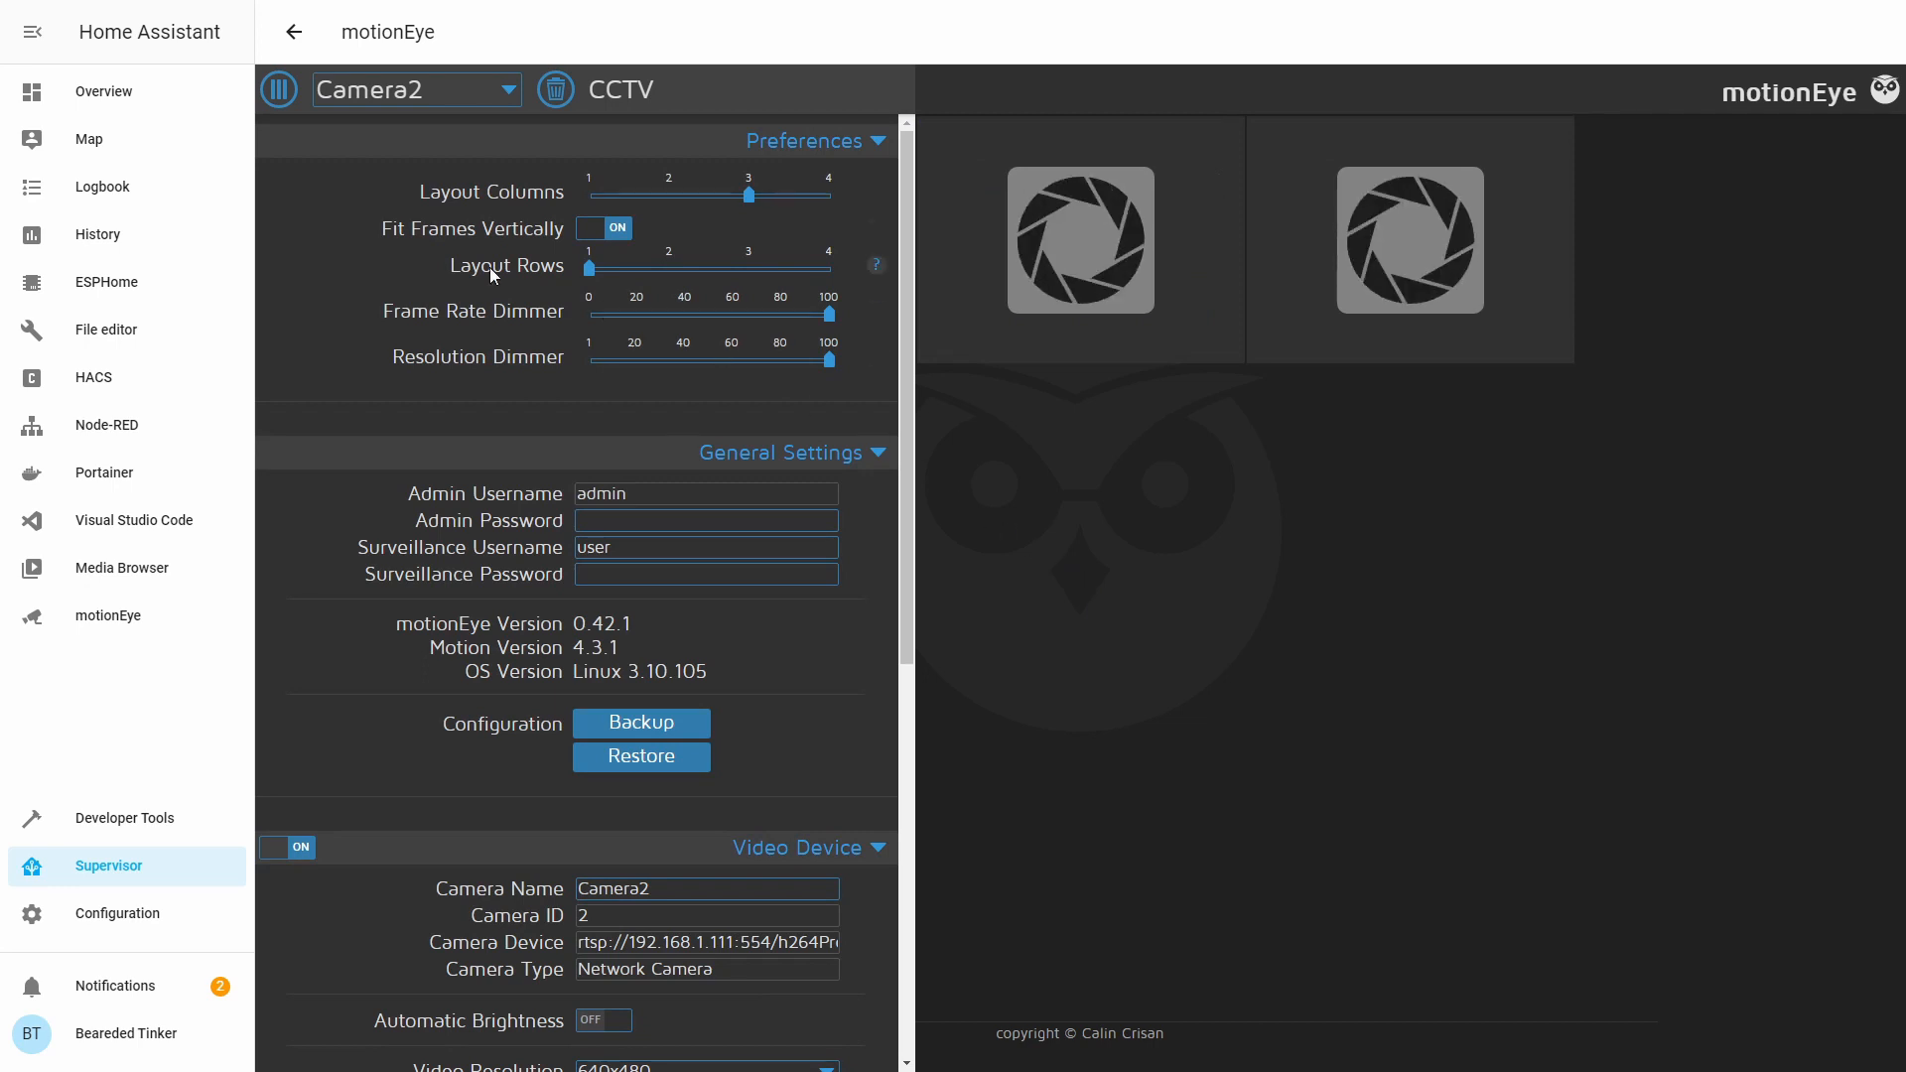
Give Camera2 a custom 2304 × 1296 video resolution and save it.
{"action": "left_click", "coordinate": [277, 90]}
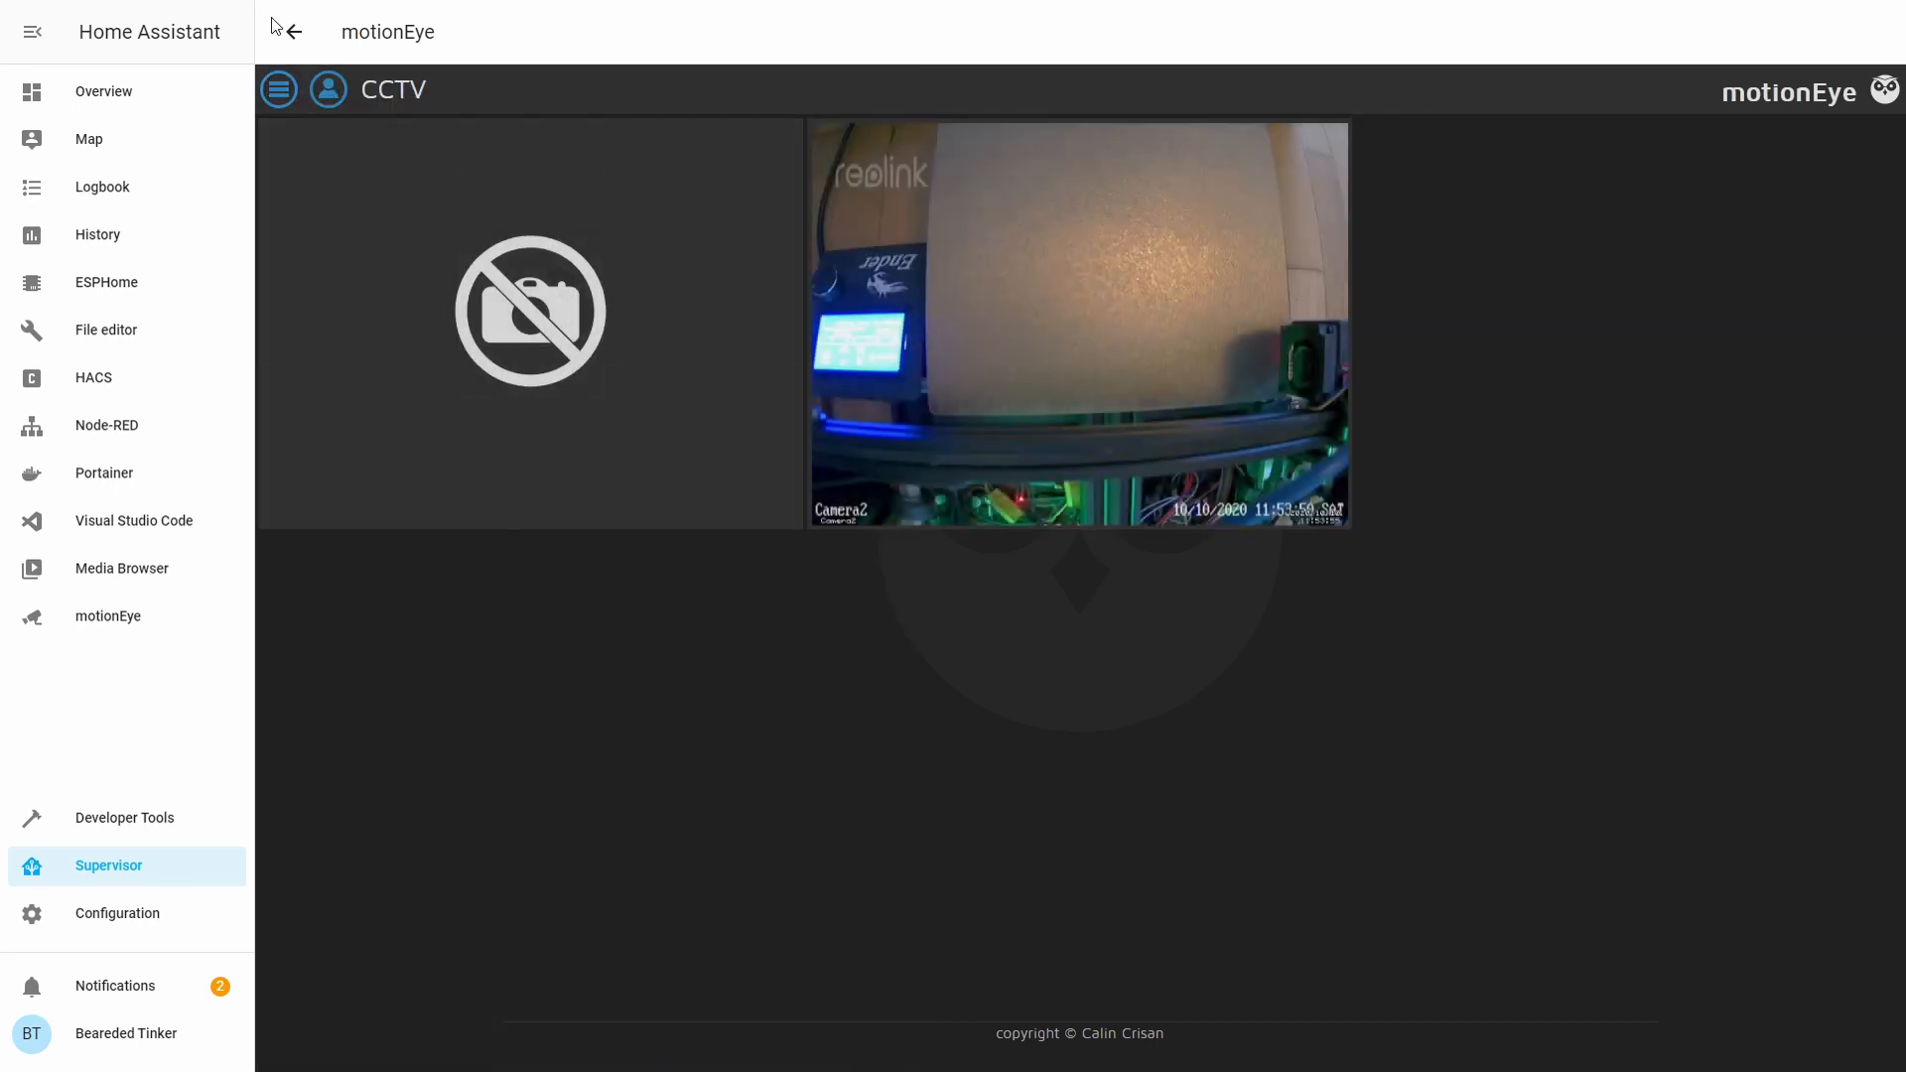
{"action": "left_click", "coordinate": [279, 90]}
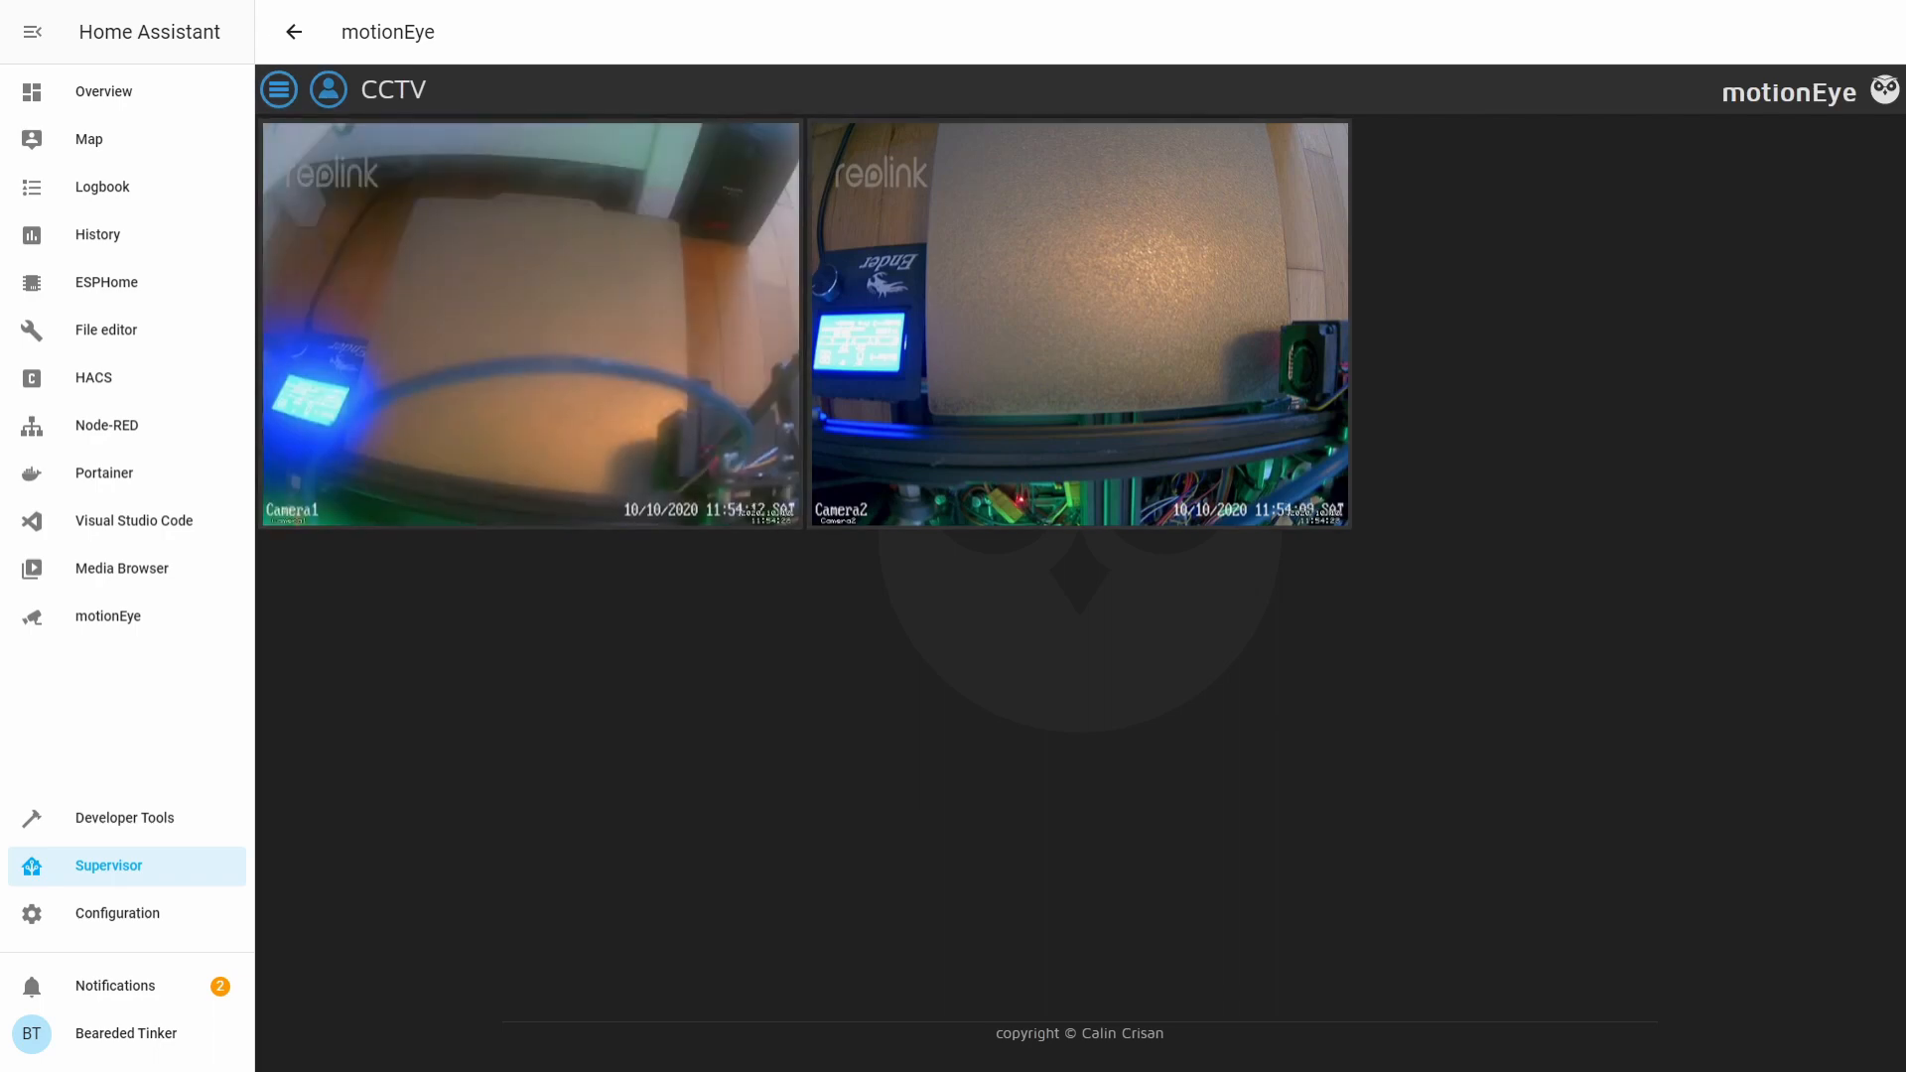
{"action": "scroll", "coordinate": [568, 434], "scroll_direction": "down", "scroll_amount": 4}
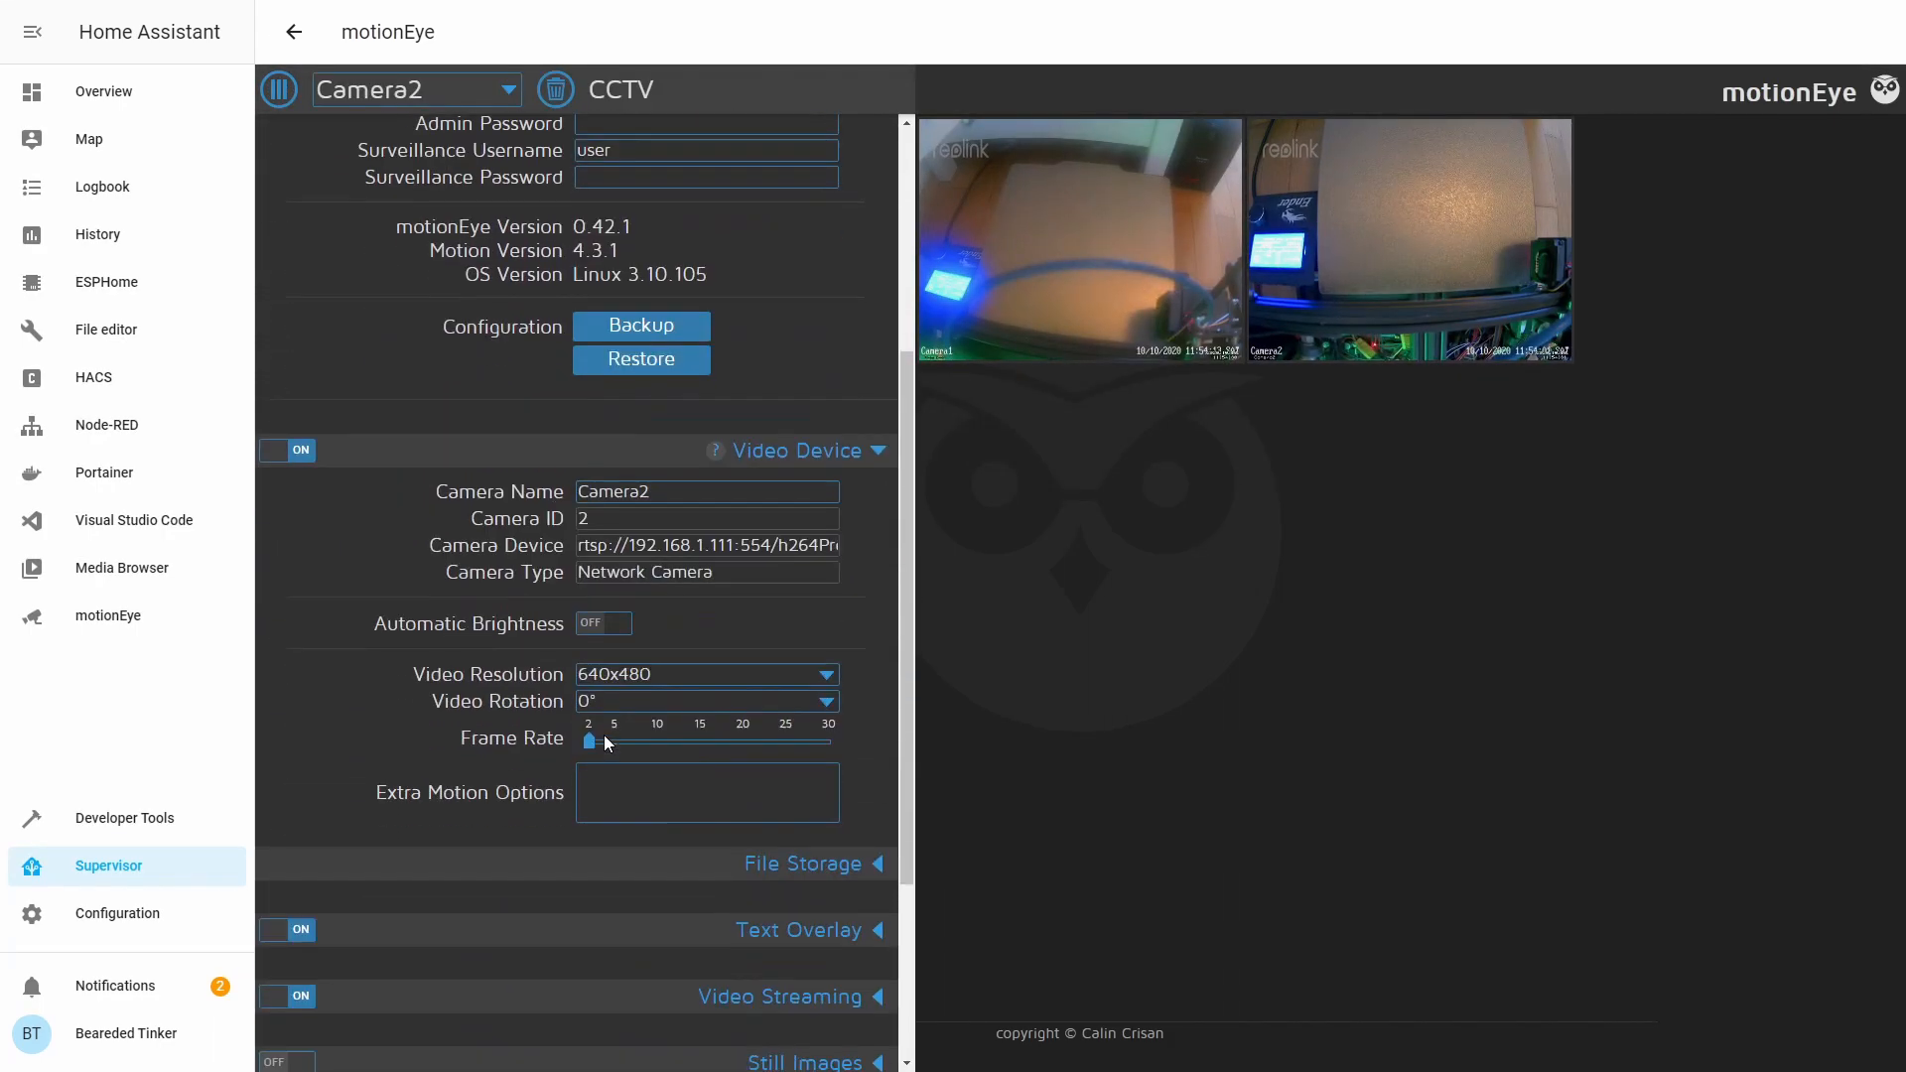
{"action": "left_click", "coordinate": [640, 647]}
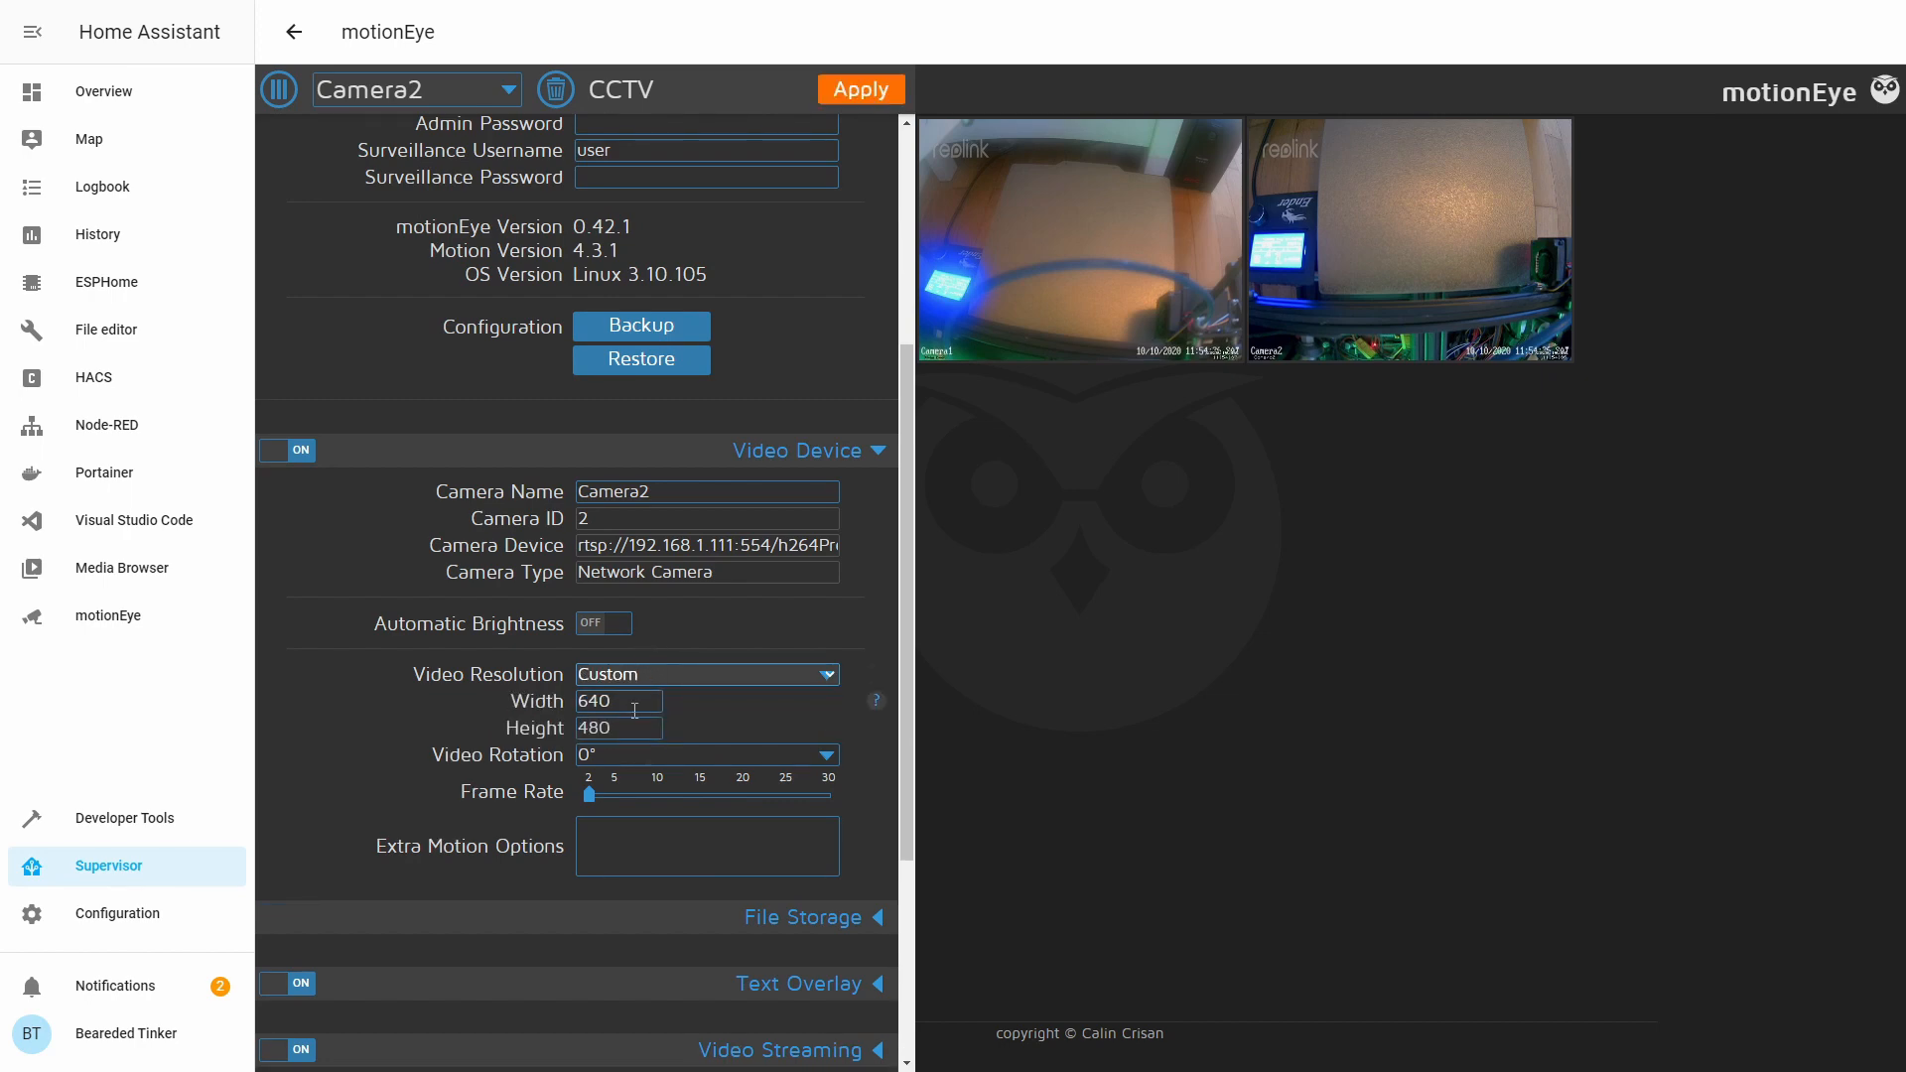
{"action": "double_click", "coordinate": [636, 703]}
{"action": "type", "text": "2304"}
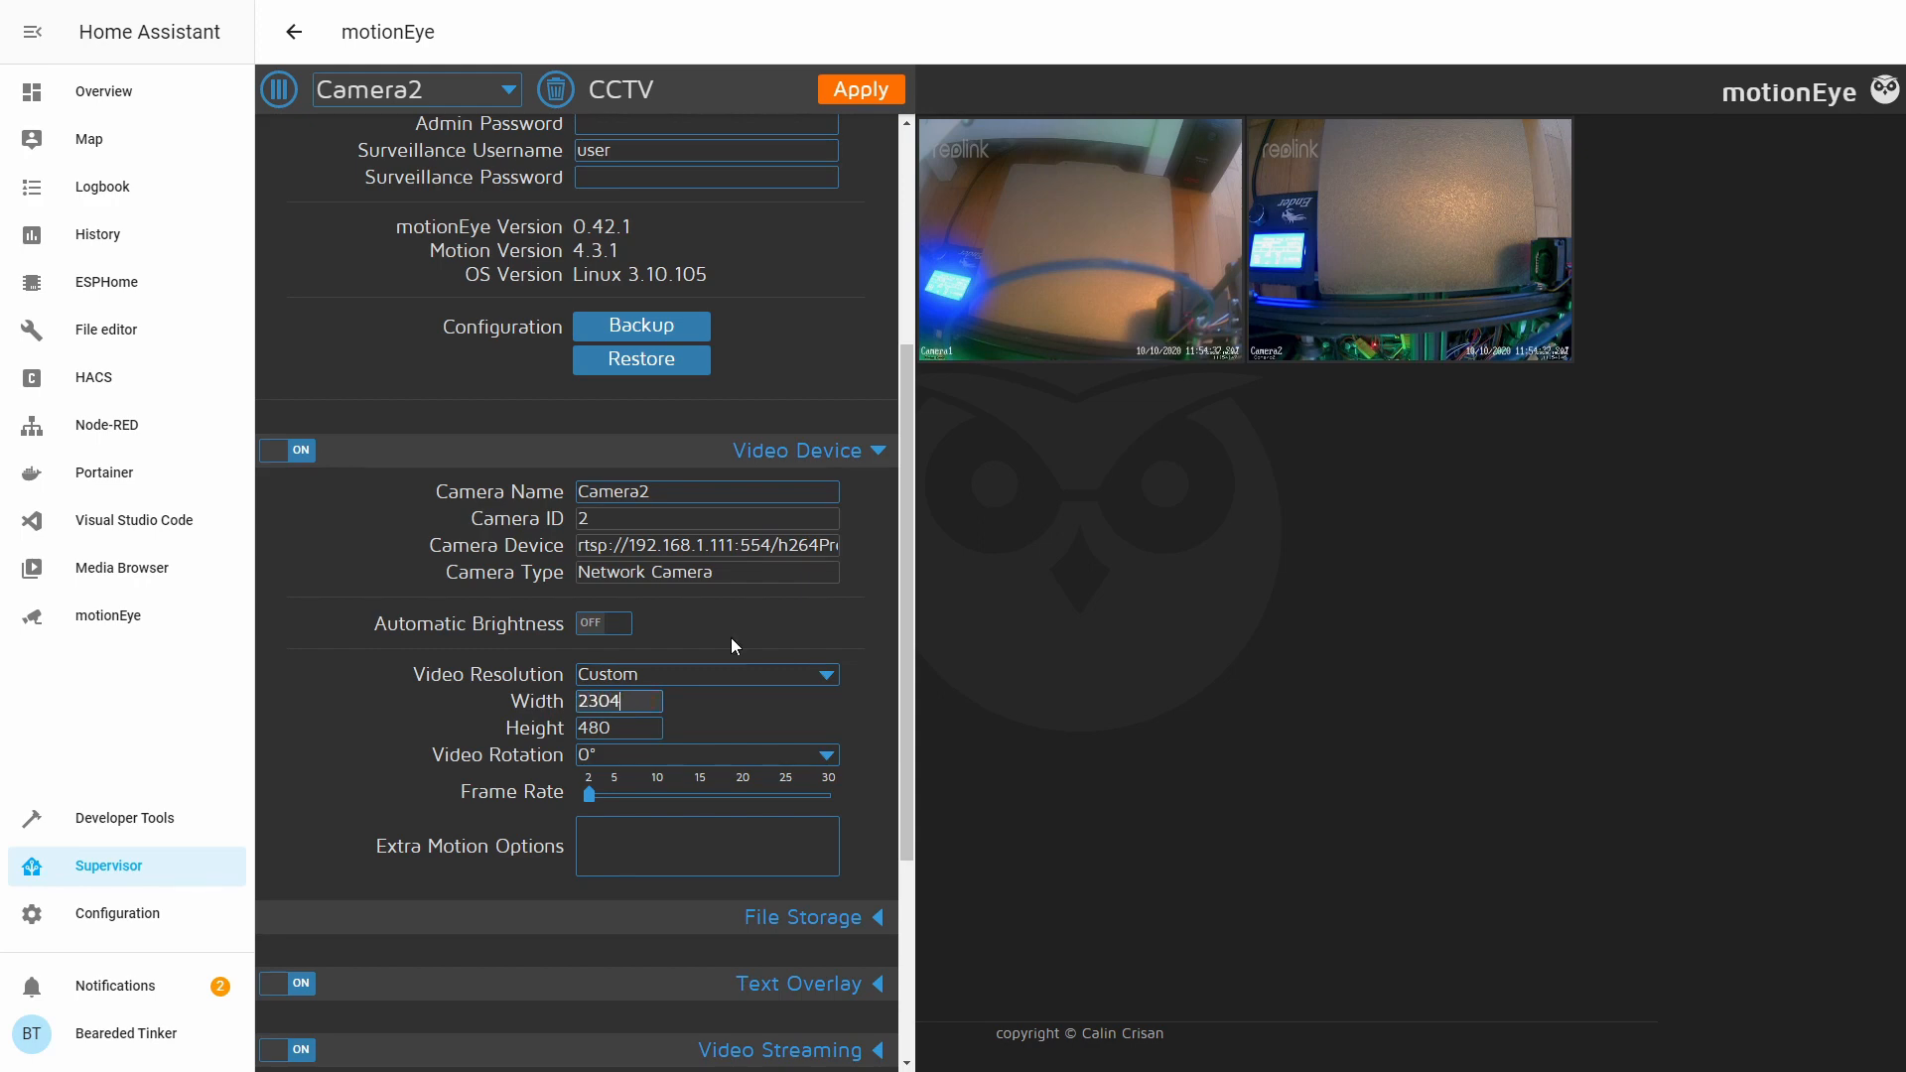
{"action": "key", "text": "Tab"}
{"action": "type", "text": "1296"}
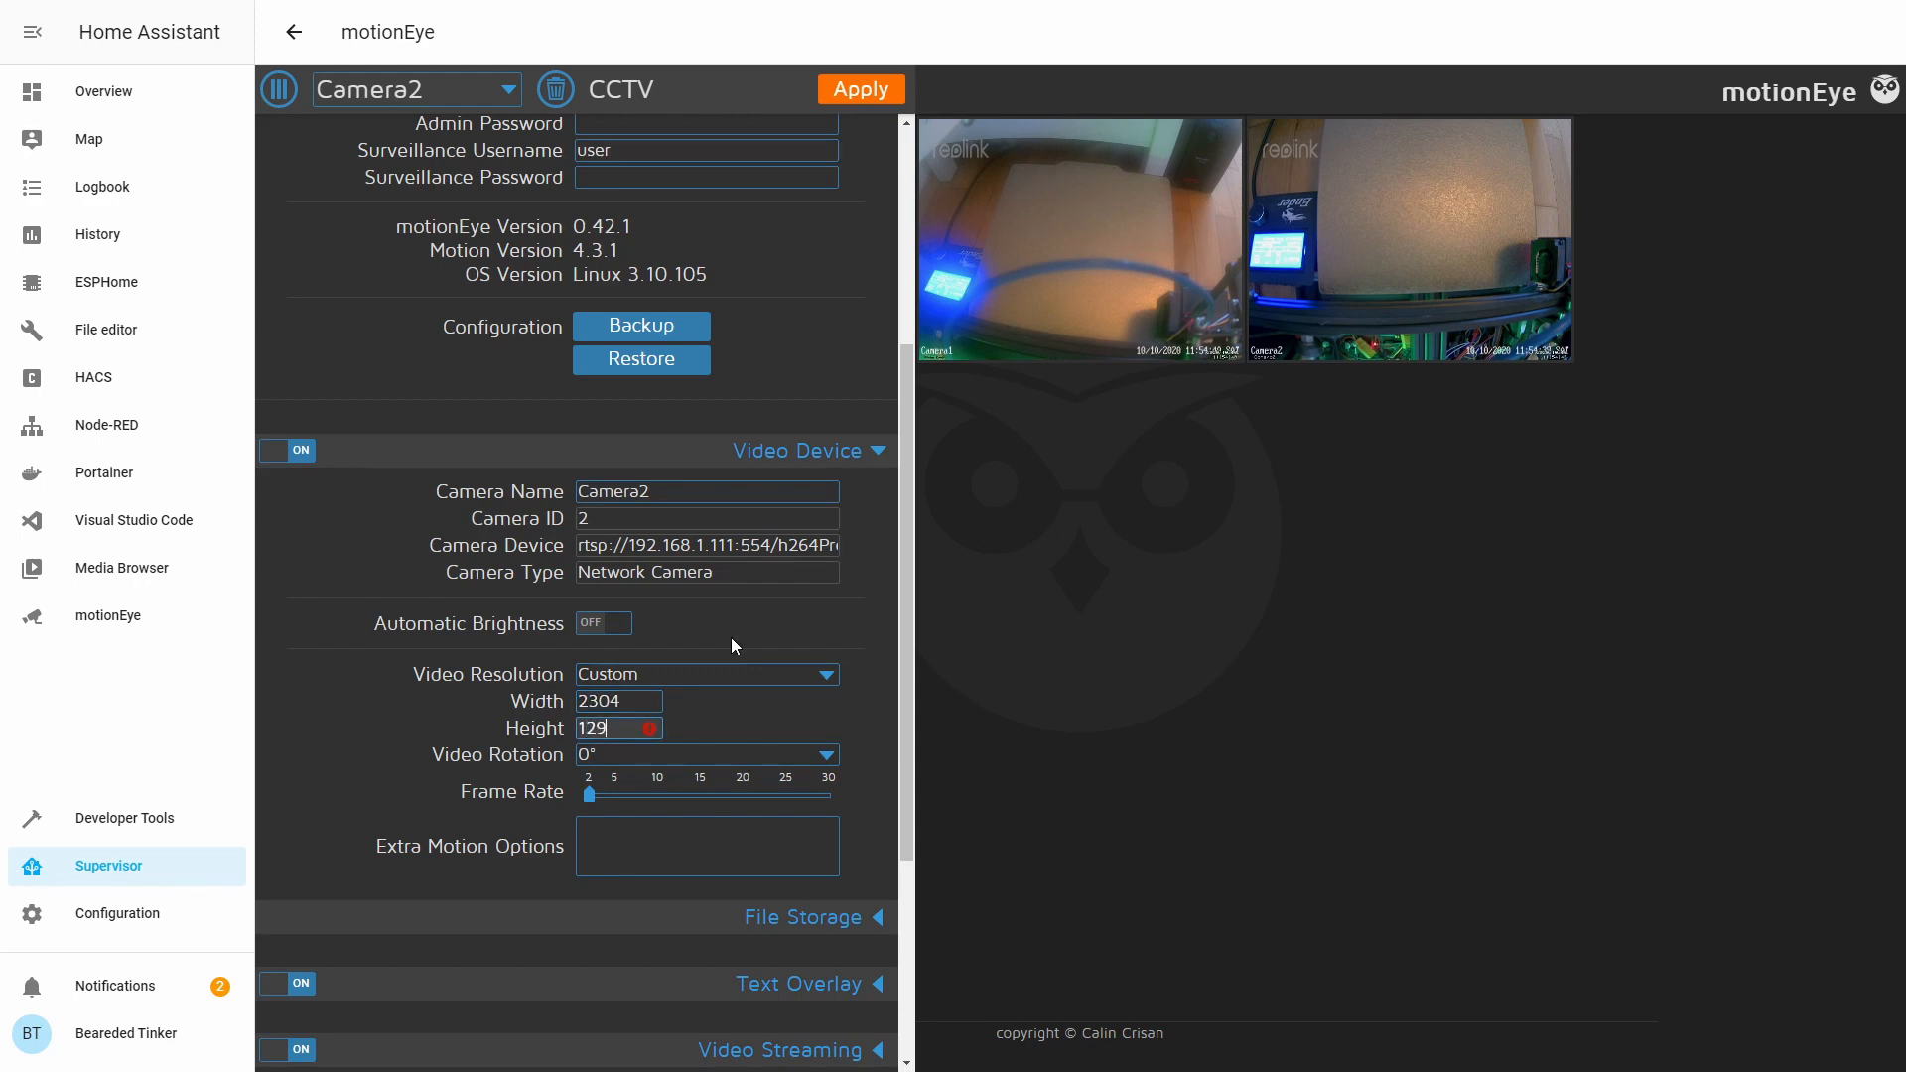
{"action": "left_click", "coordinate": [862, 91]}
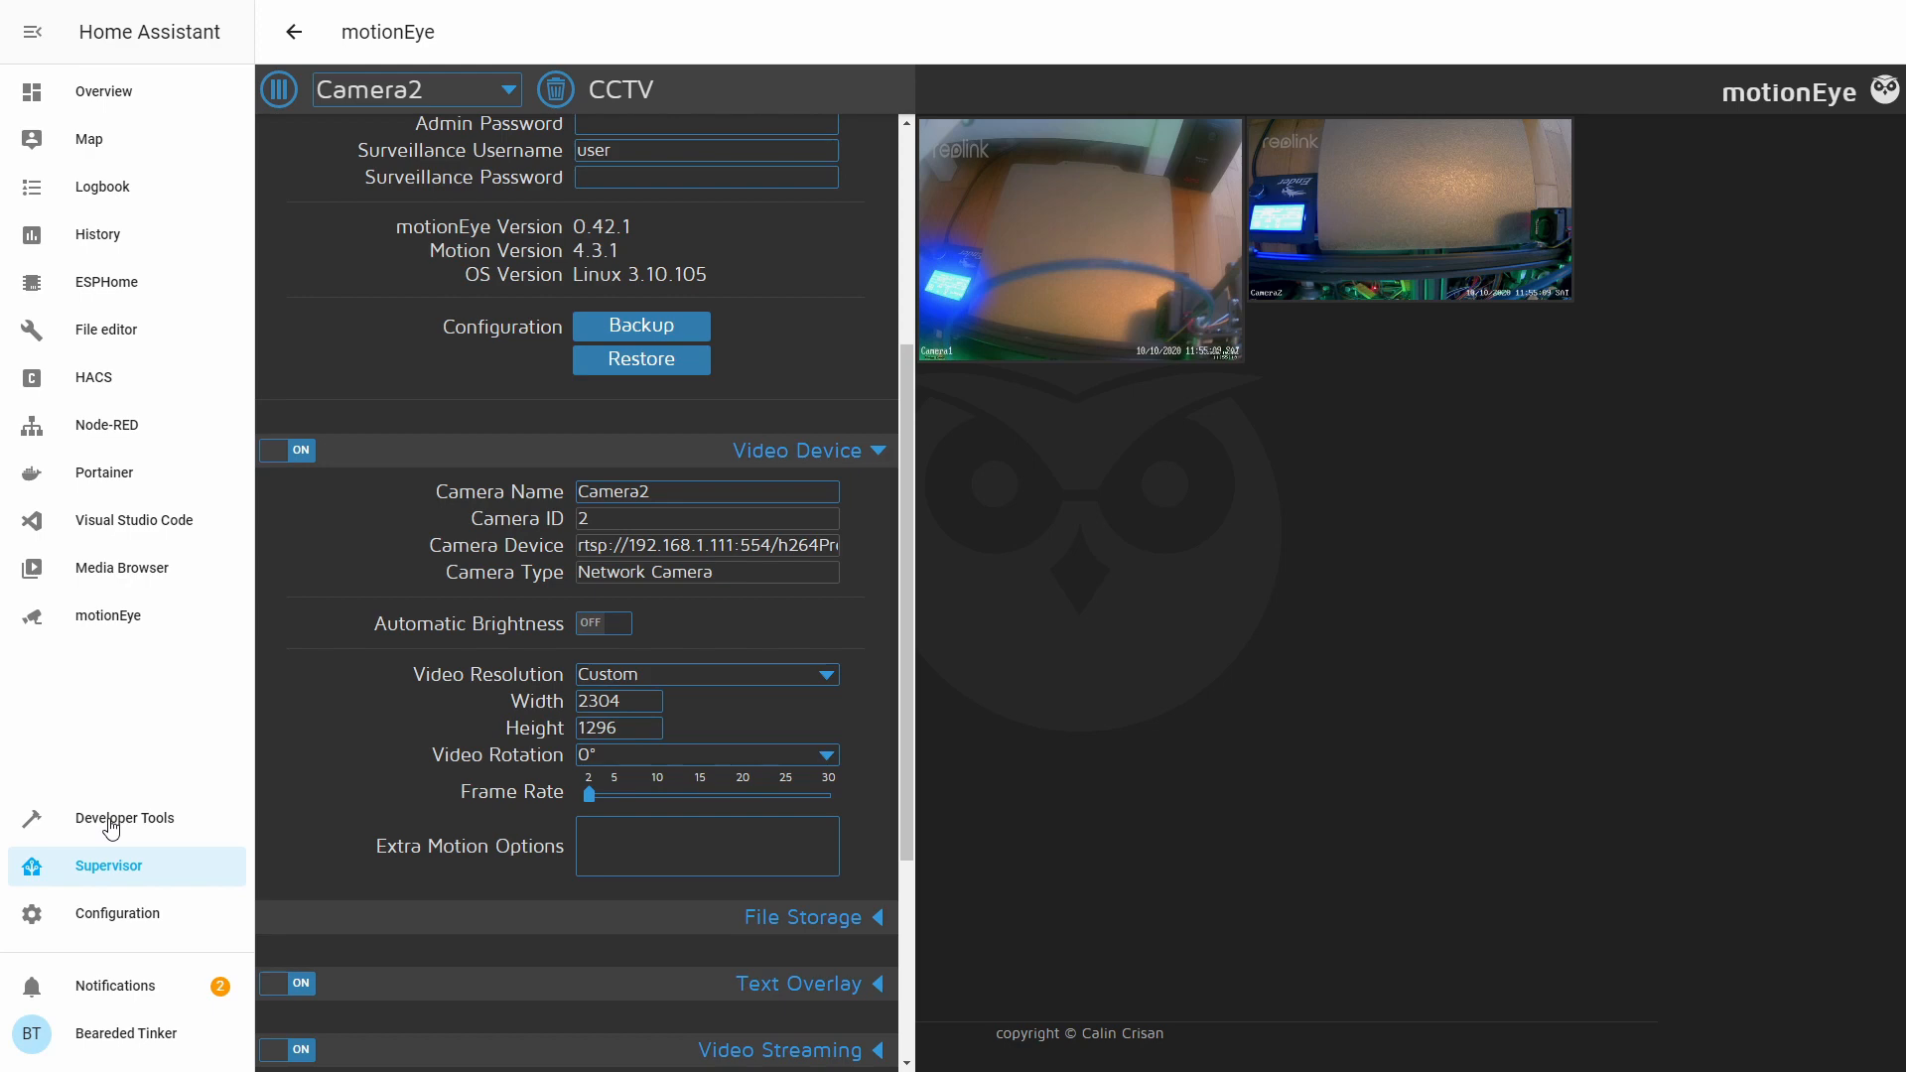
In the full motionEye panel, expand Video Streaming and view Camera2's snapshot URL.
{"action": "left_click", "coordinate": [108, 615]}
{"action": "left_click", "coordinate": [278, 25]}
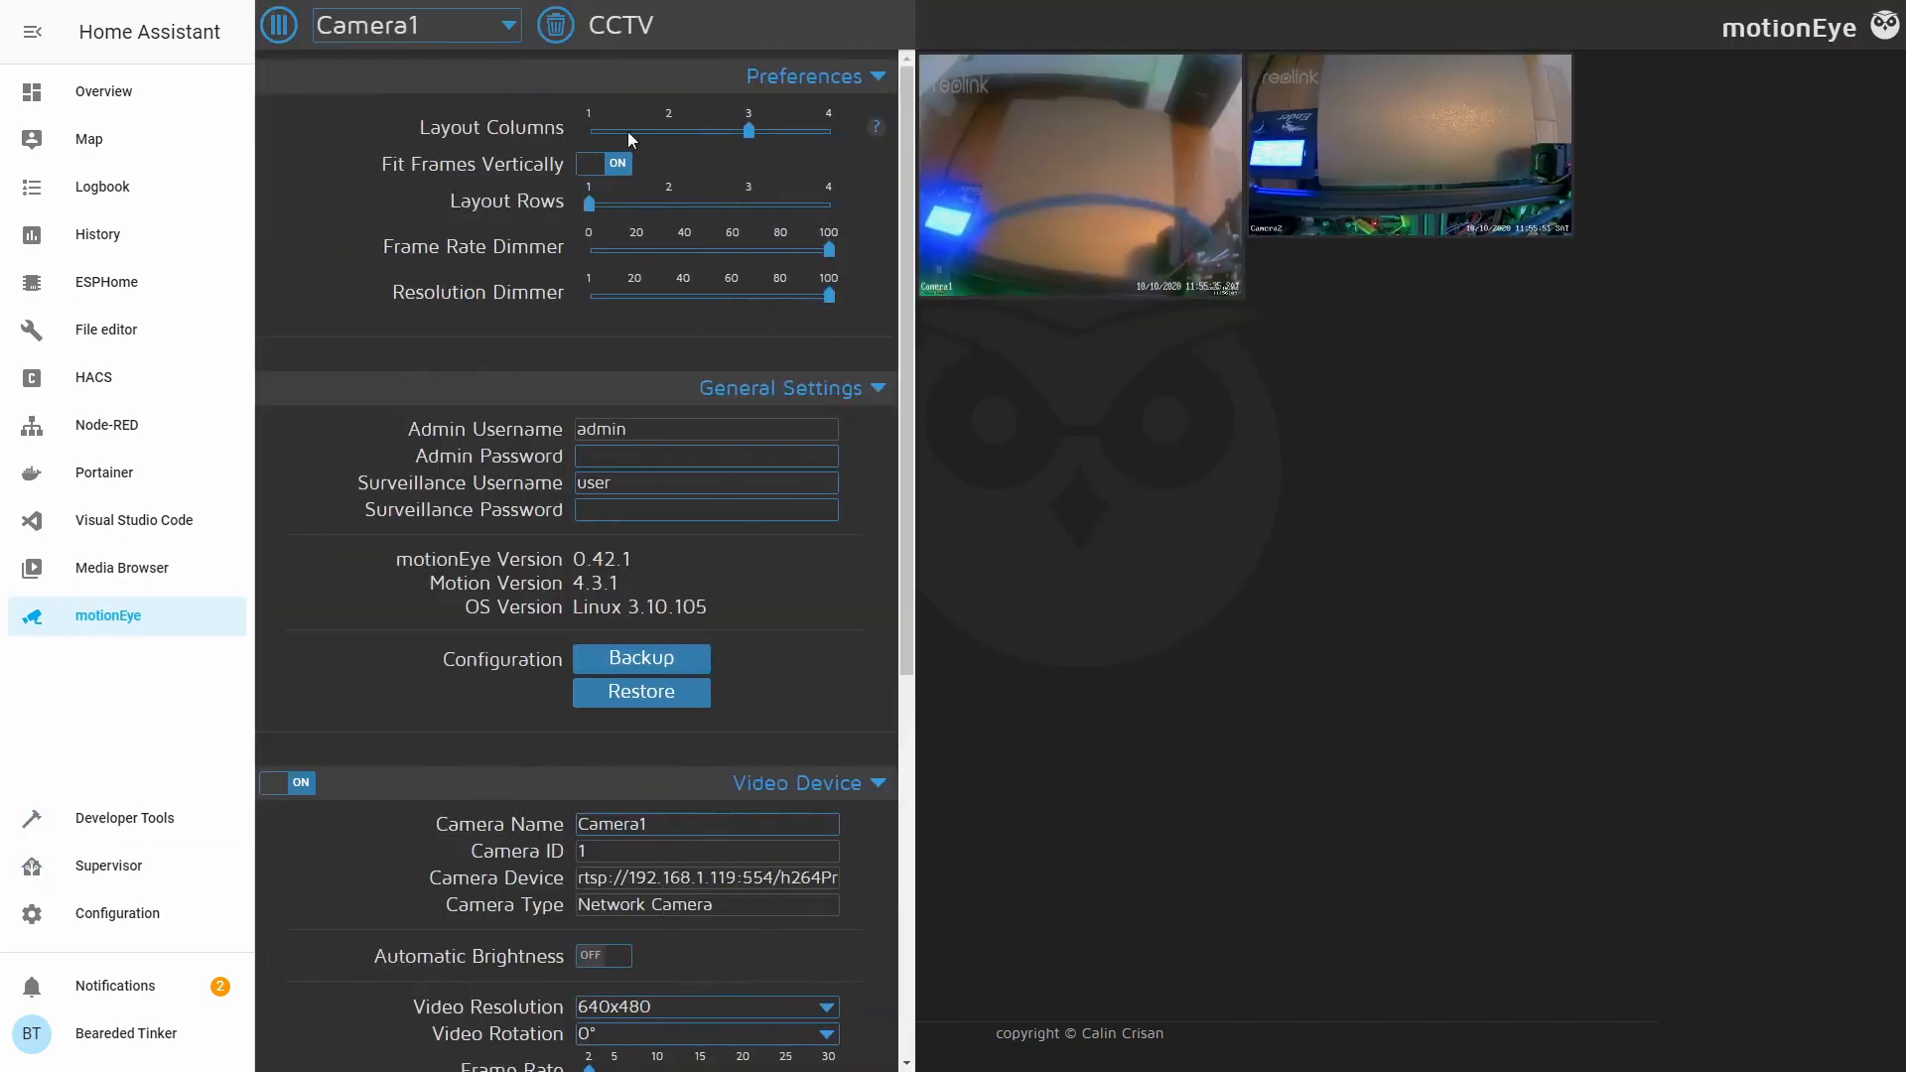
{"action": "scroll", "coordinate": [677, 417], "scroll_direction": "down", "scroll_amount": 4}
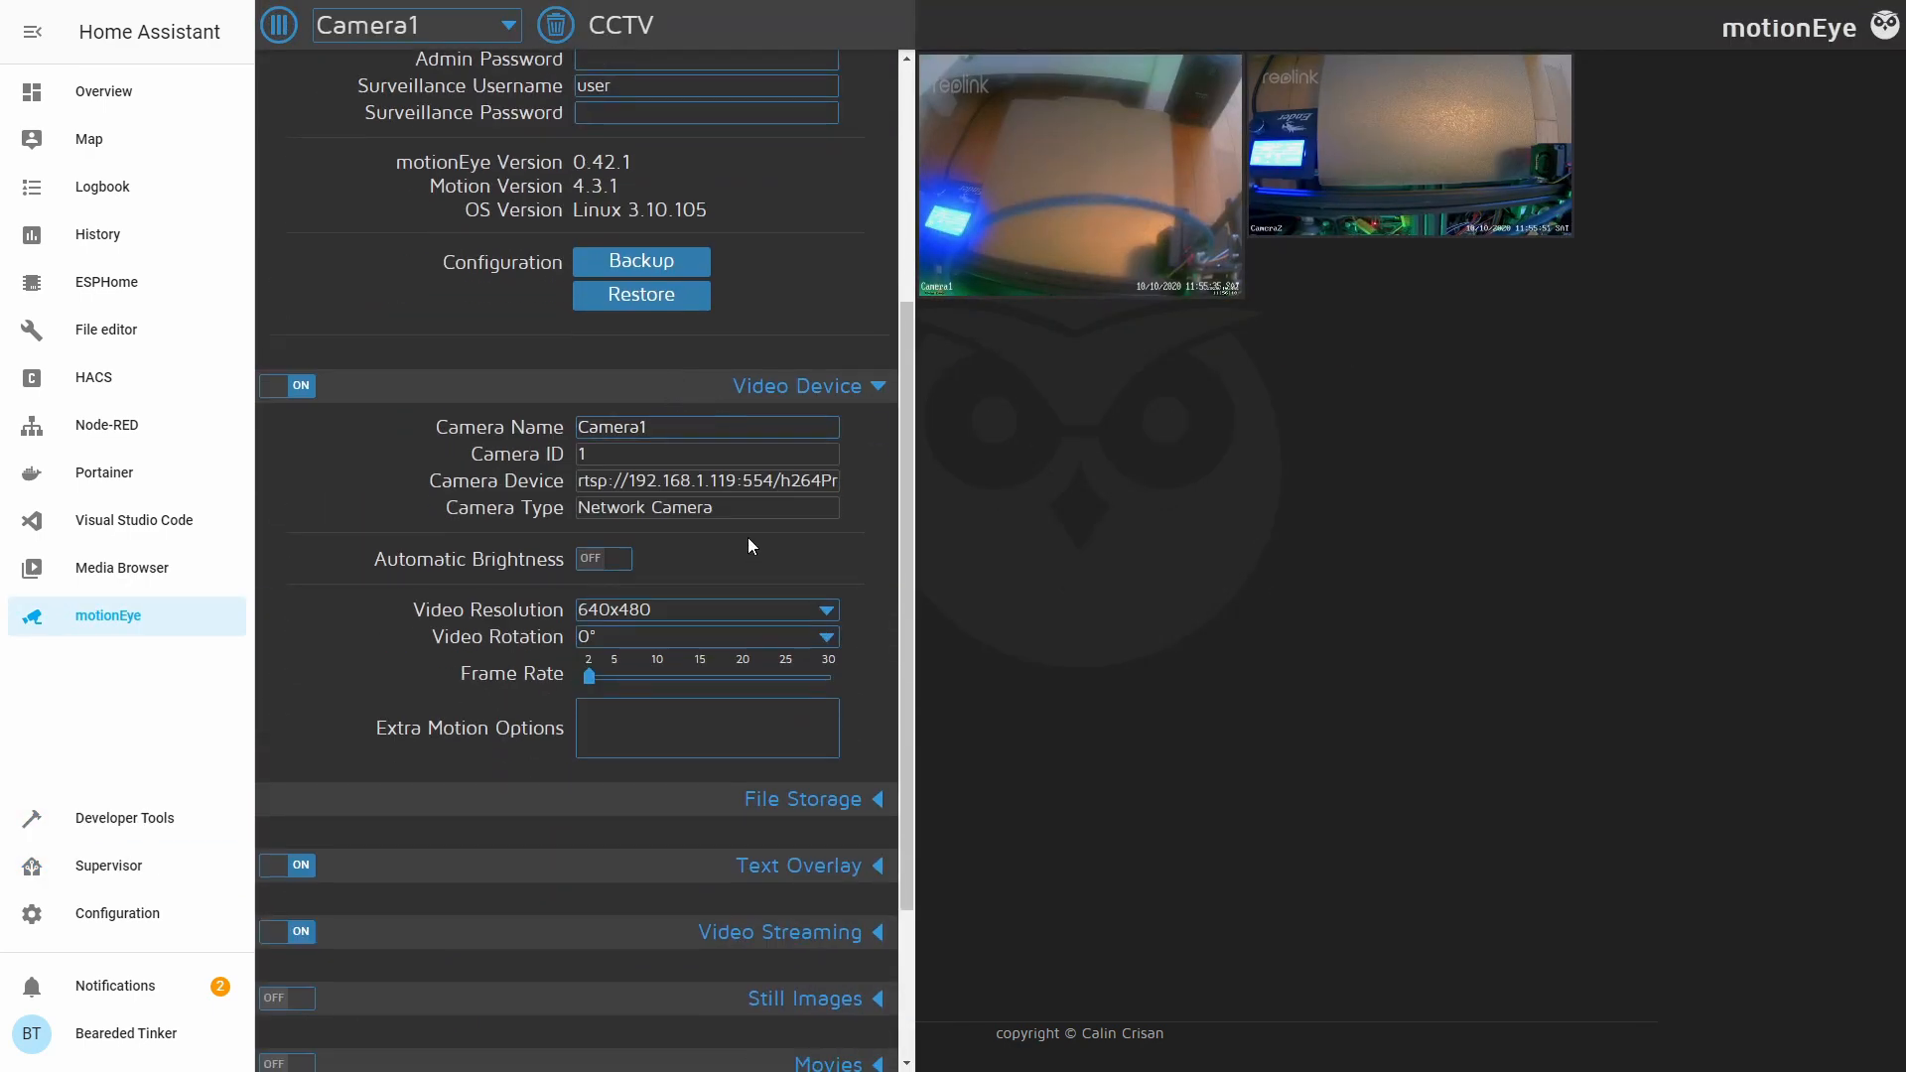
{"action": "scroll", "coordinate": [715, 645], "scroll_direction": "down", "scroll_amount": 2}
{"action": "left_click", "coordinate": [685, 732]}
{"action": "scroll", "coordinate": [656, 795], "scroll_direction": "down", "scroll_amount": 1}
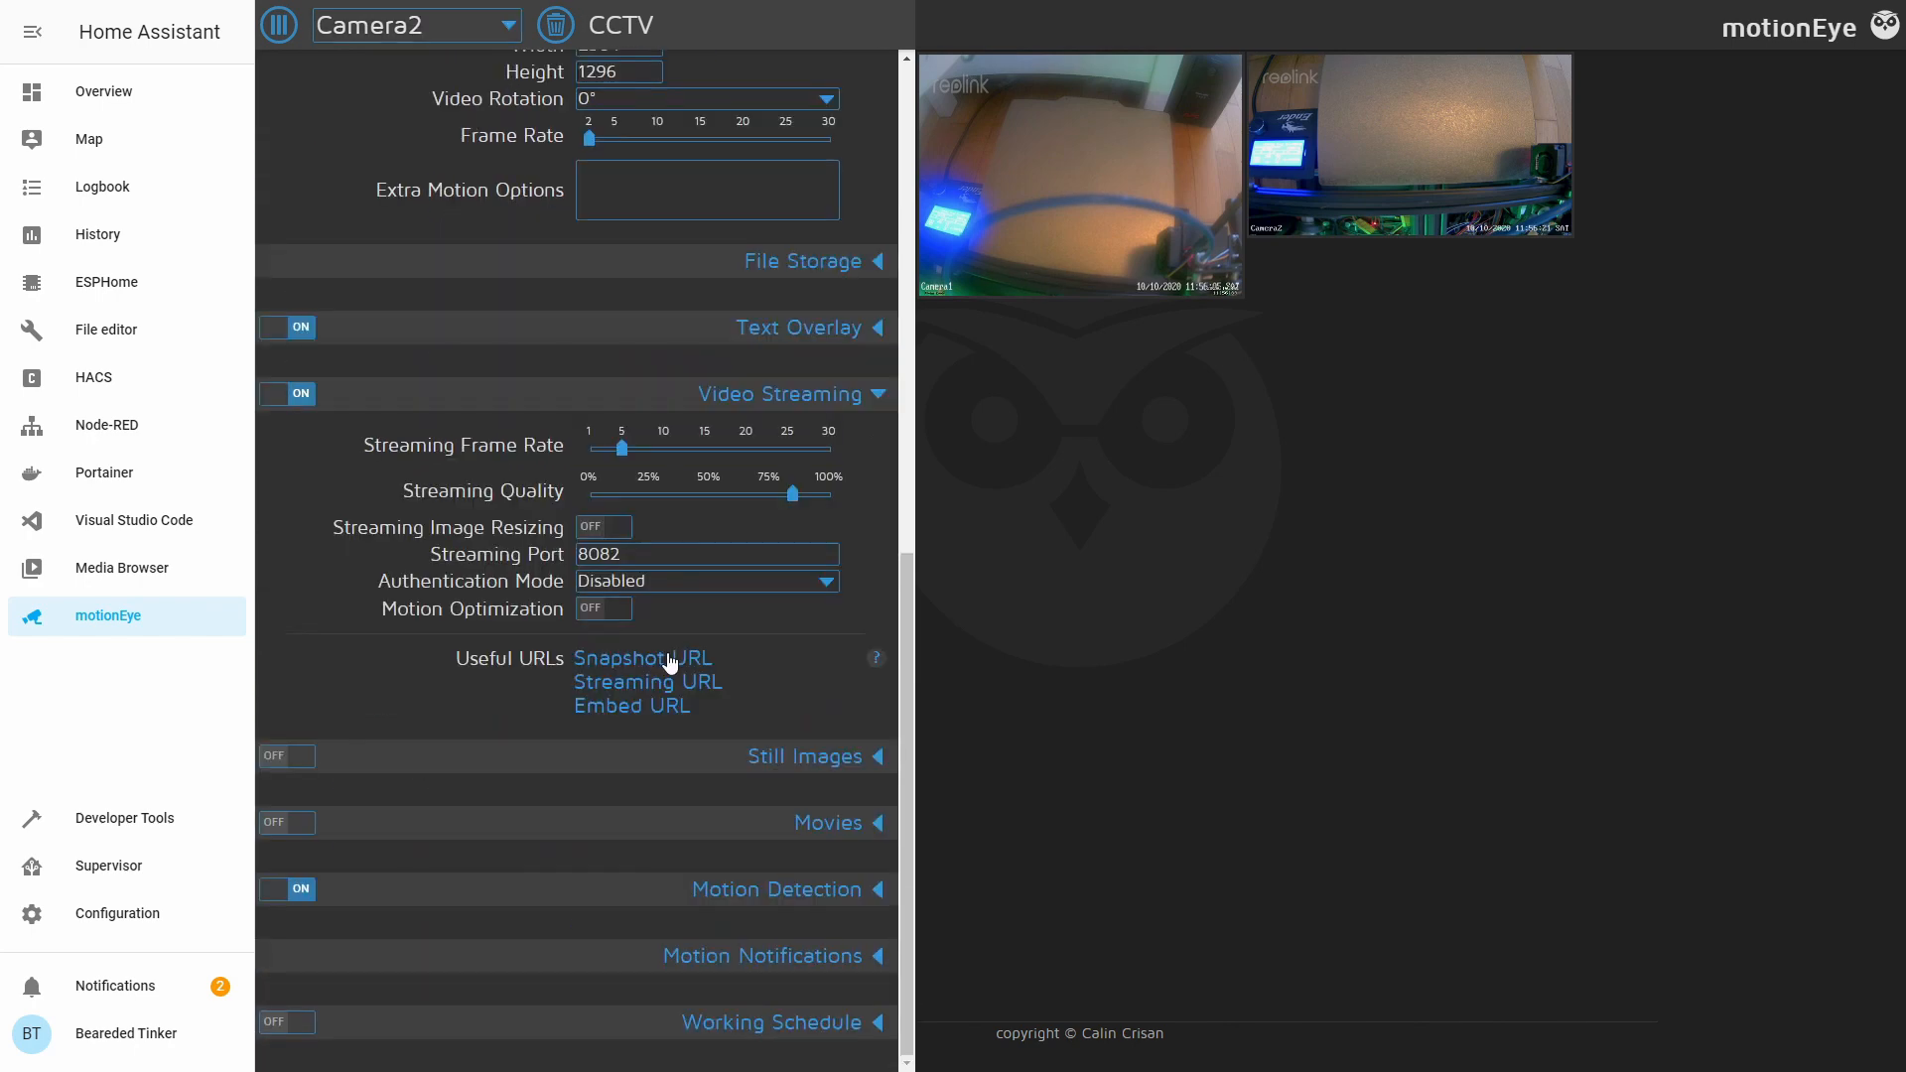
{"action": "left_click", "coordinate": [677, 655]}
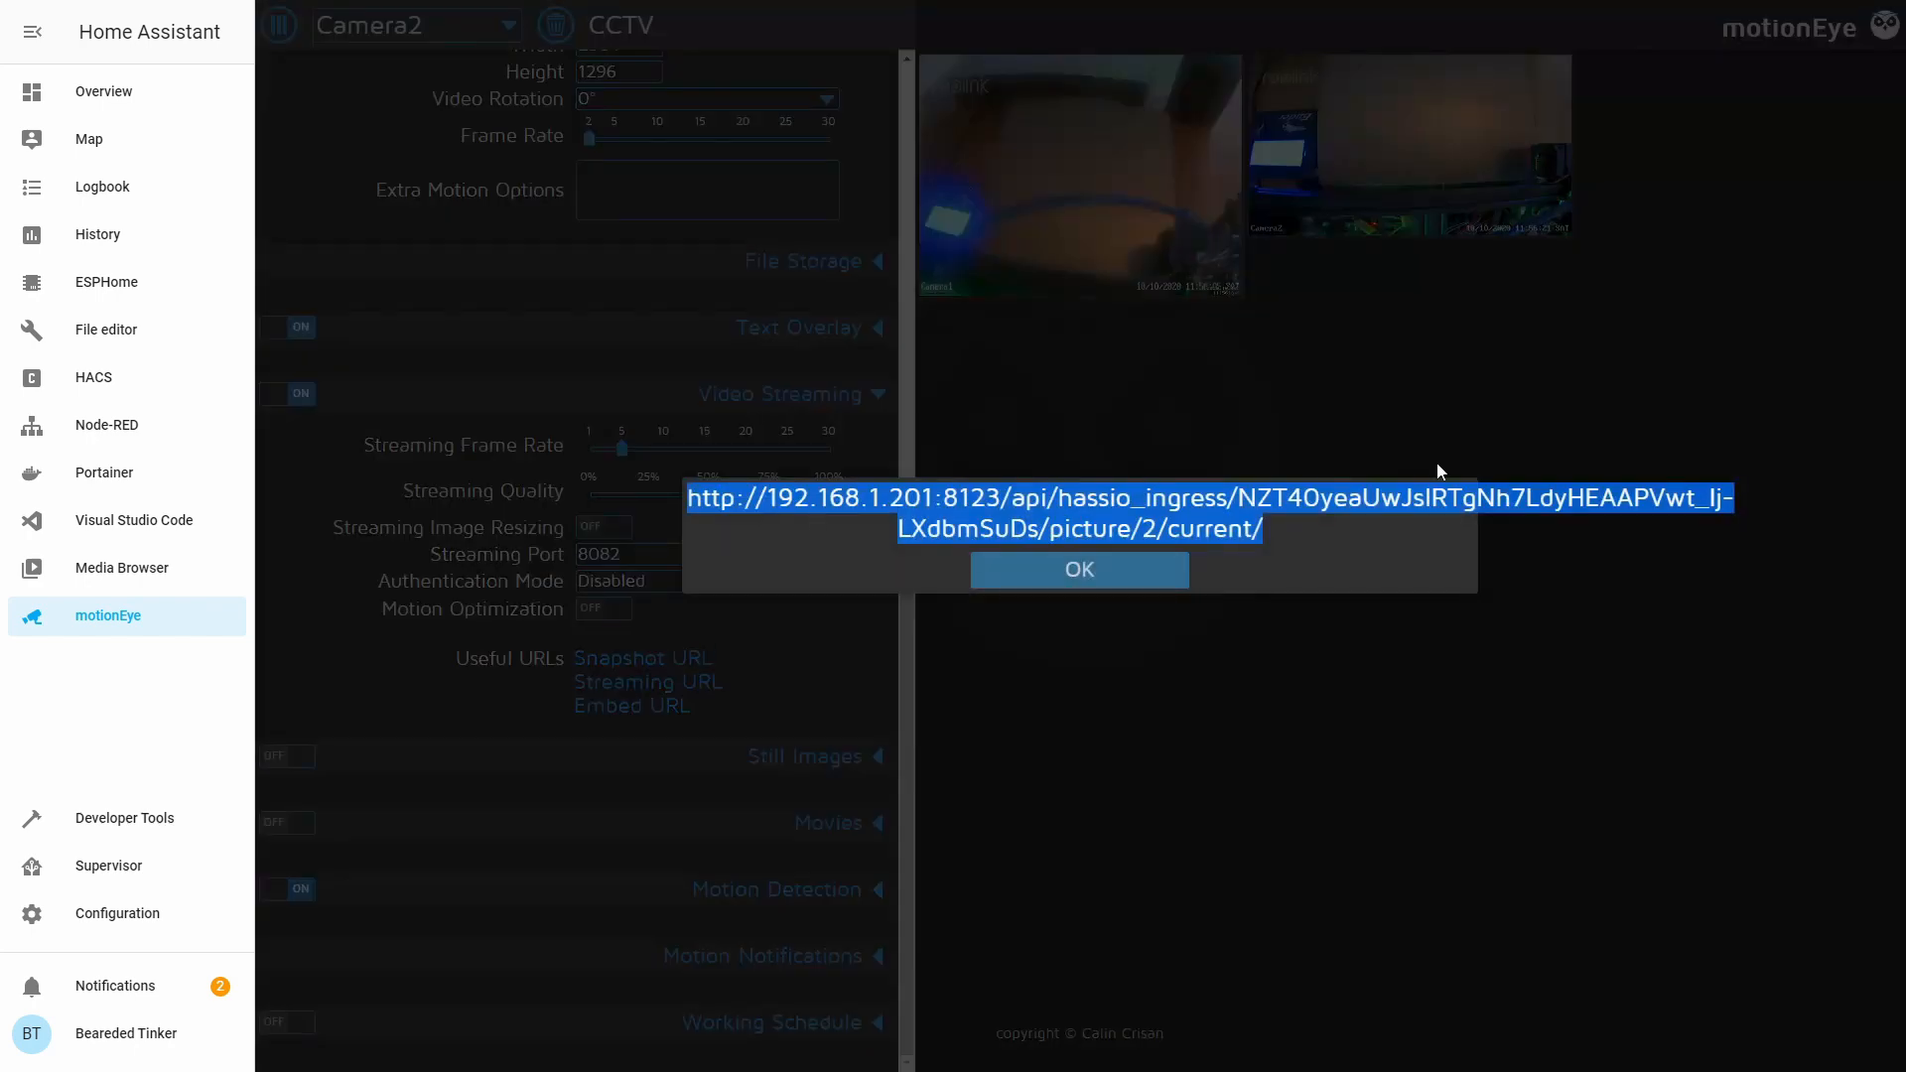
{"action": "left_click", "coordinate": [1079, 569]}
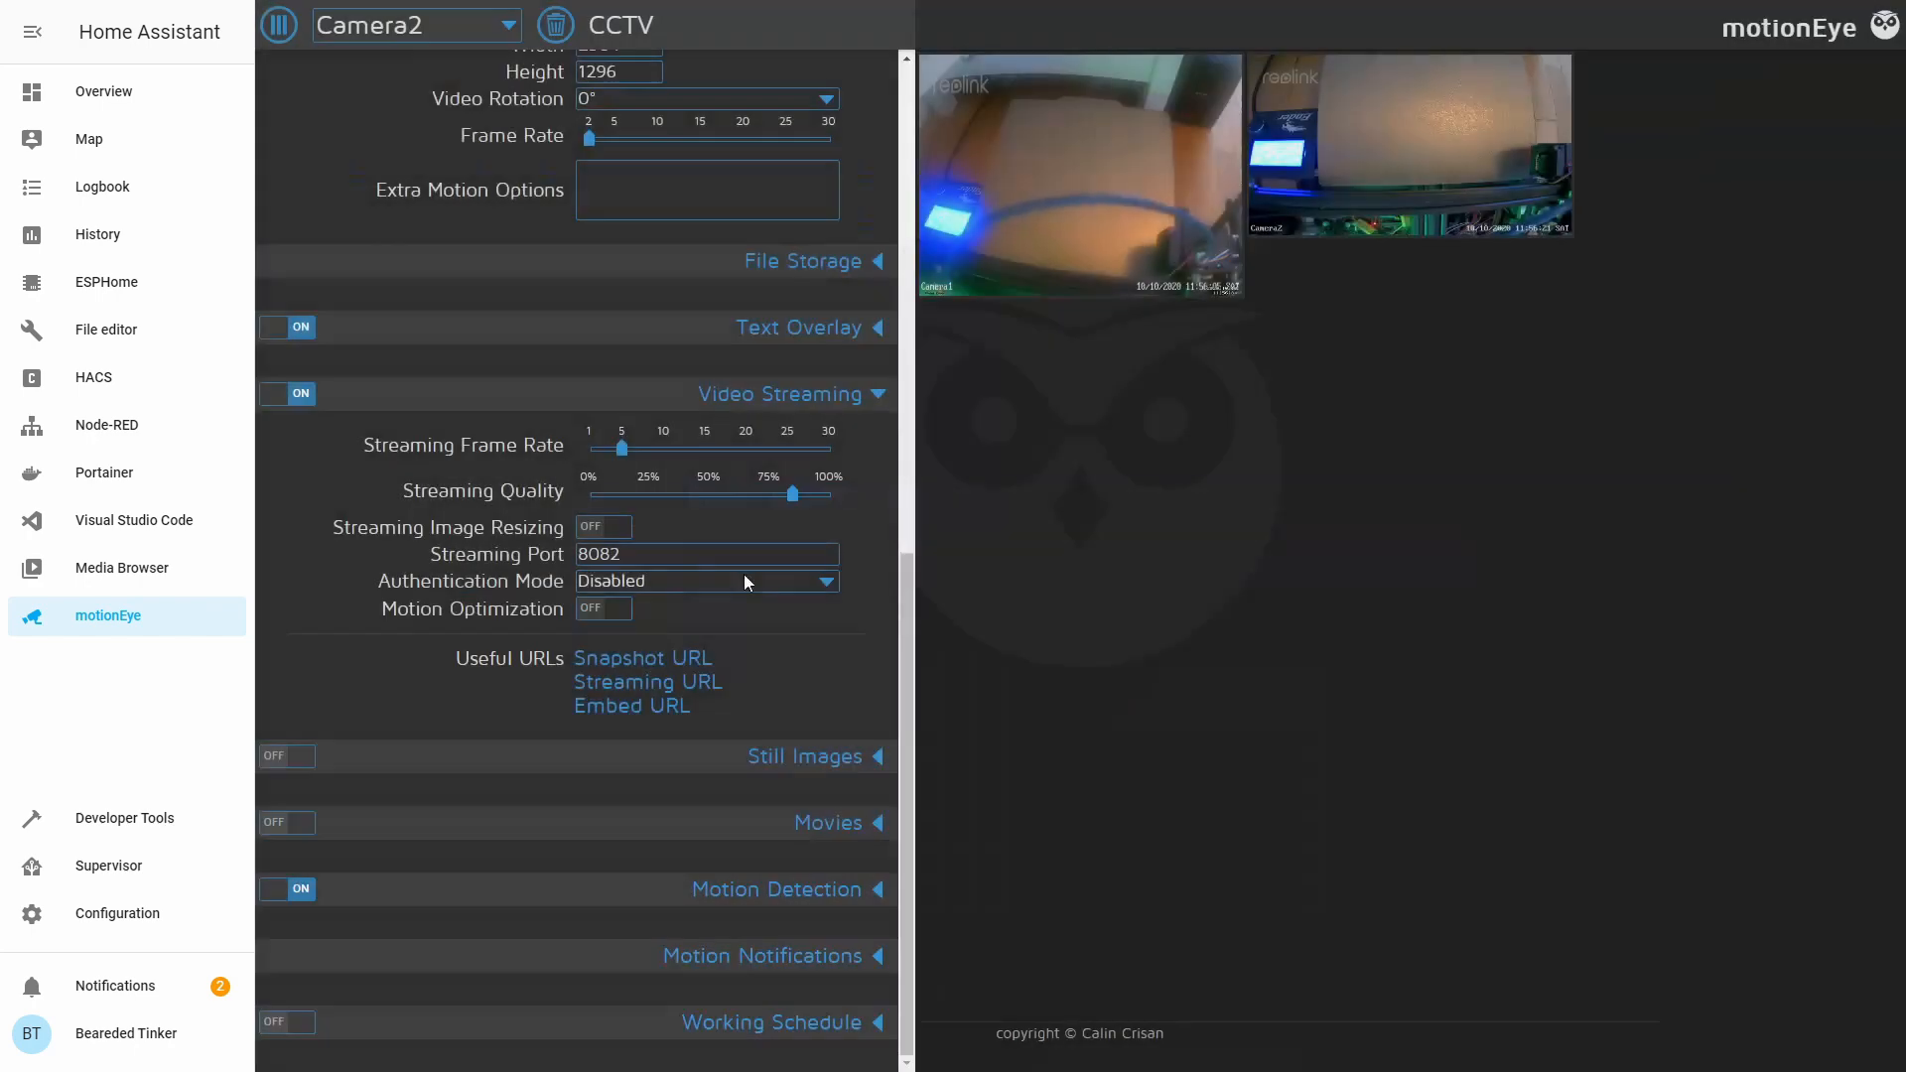
View Camera2's streaming and embed URLs, then turn Still Images on.
{"action": "left_click", "coordinate": [649, 685]}
{"action": "left_click", "coordinate": [709, 670]}
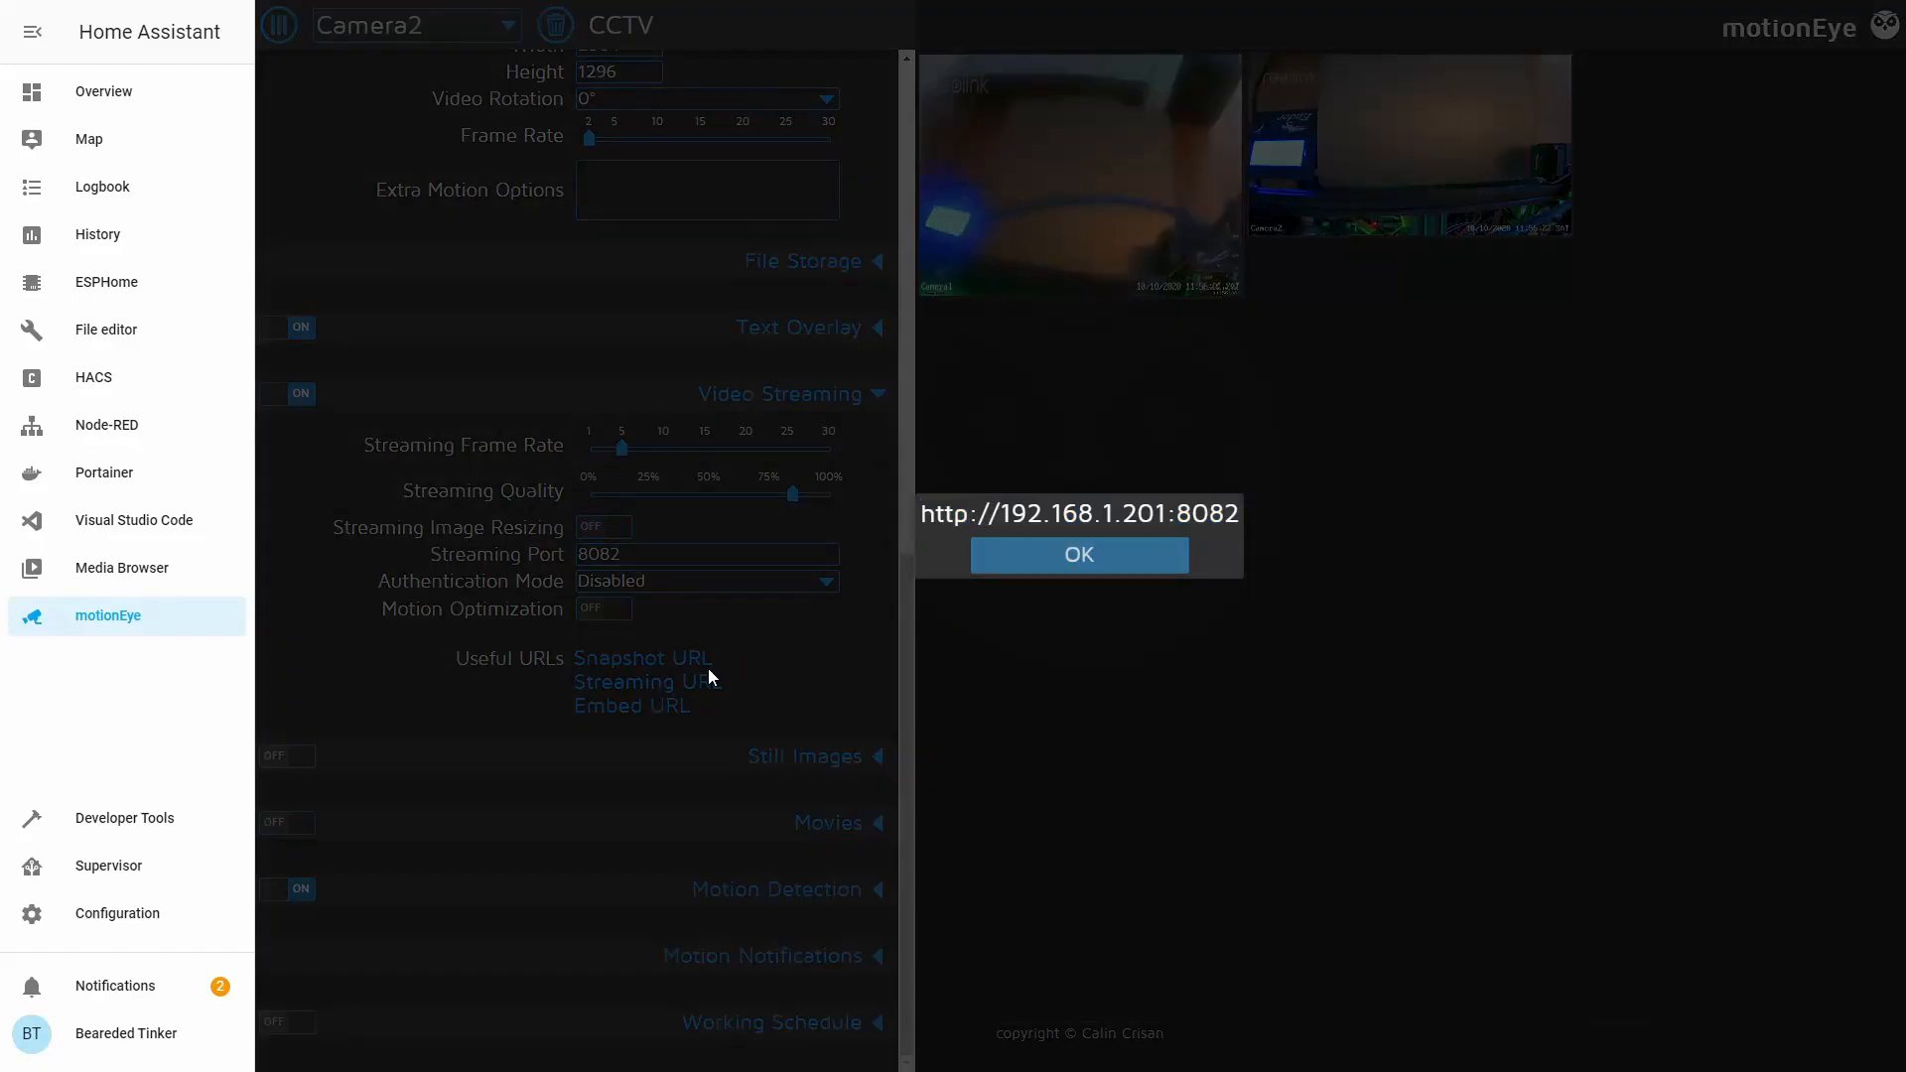
{"action": "left_click", "coordinate": [1003, 557]}
{"action": "left_click", "coordinate": [640, 700]}
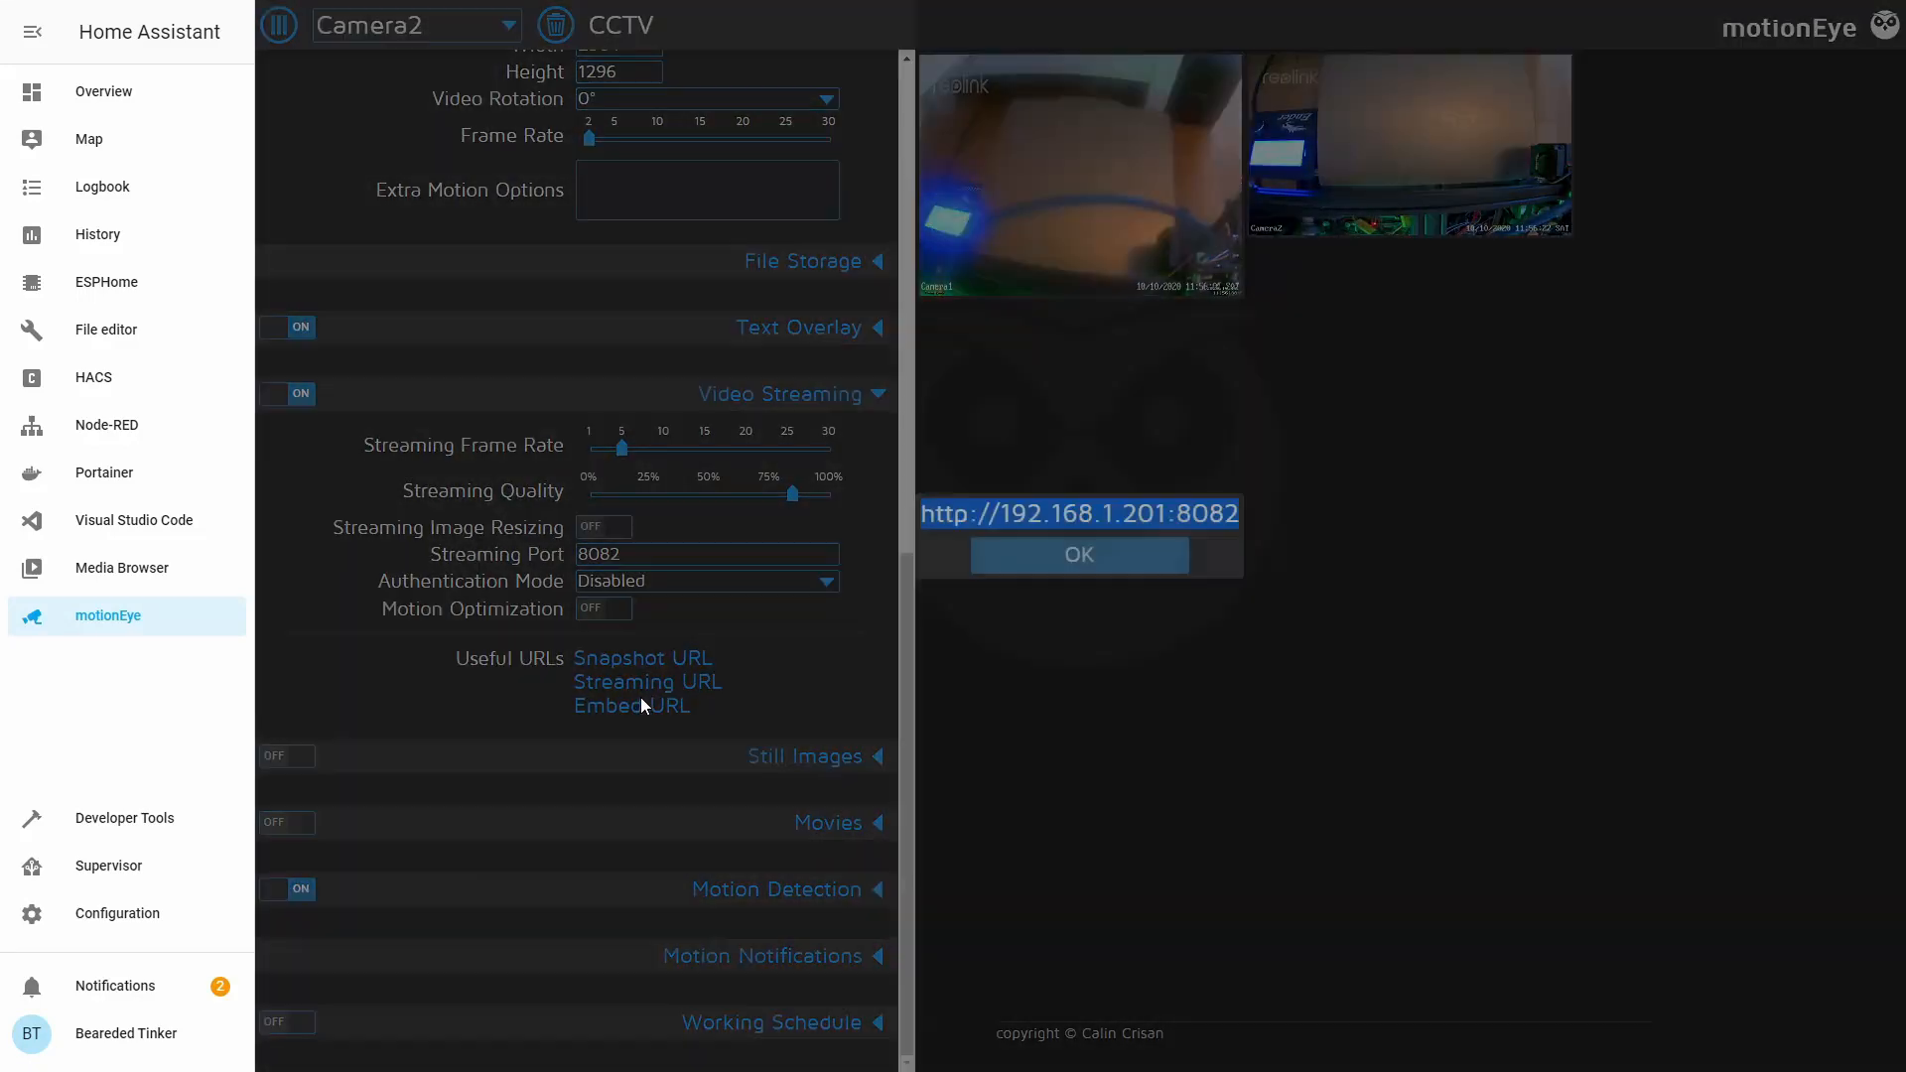
{"action": "left_click", "coordinate": [653, 700]}
{"action": "left_click", "coordinate": [601, 707]}
{"action": "left_click", "coordinate": [1151, 573]}
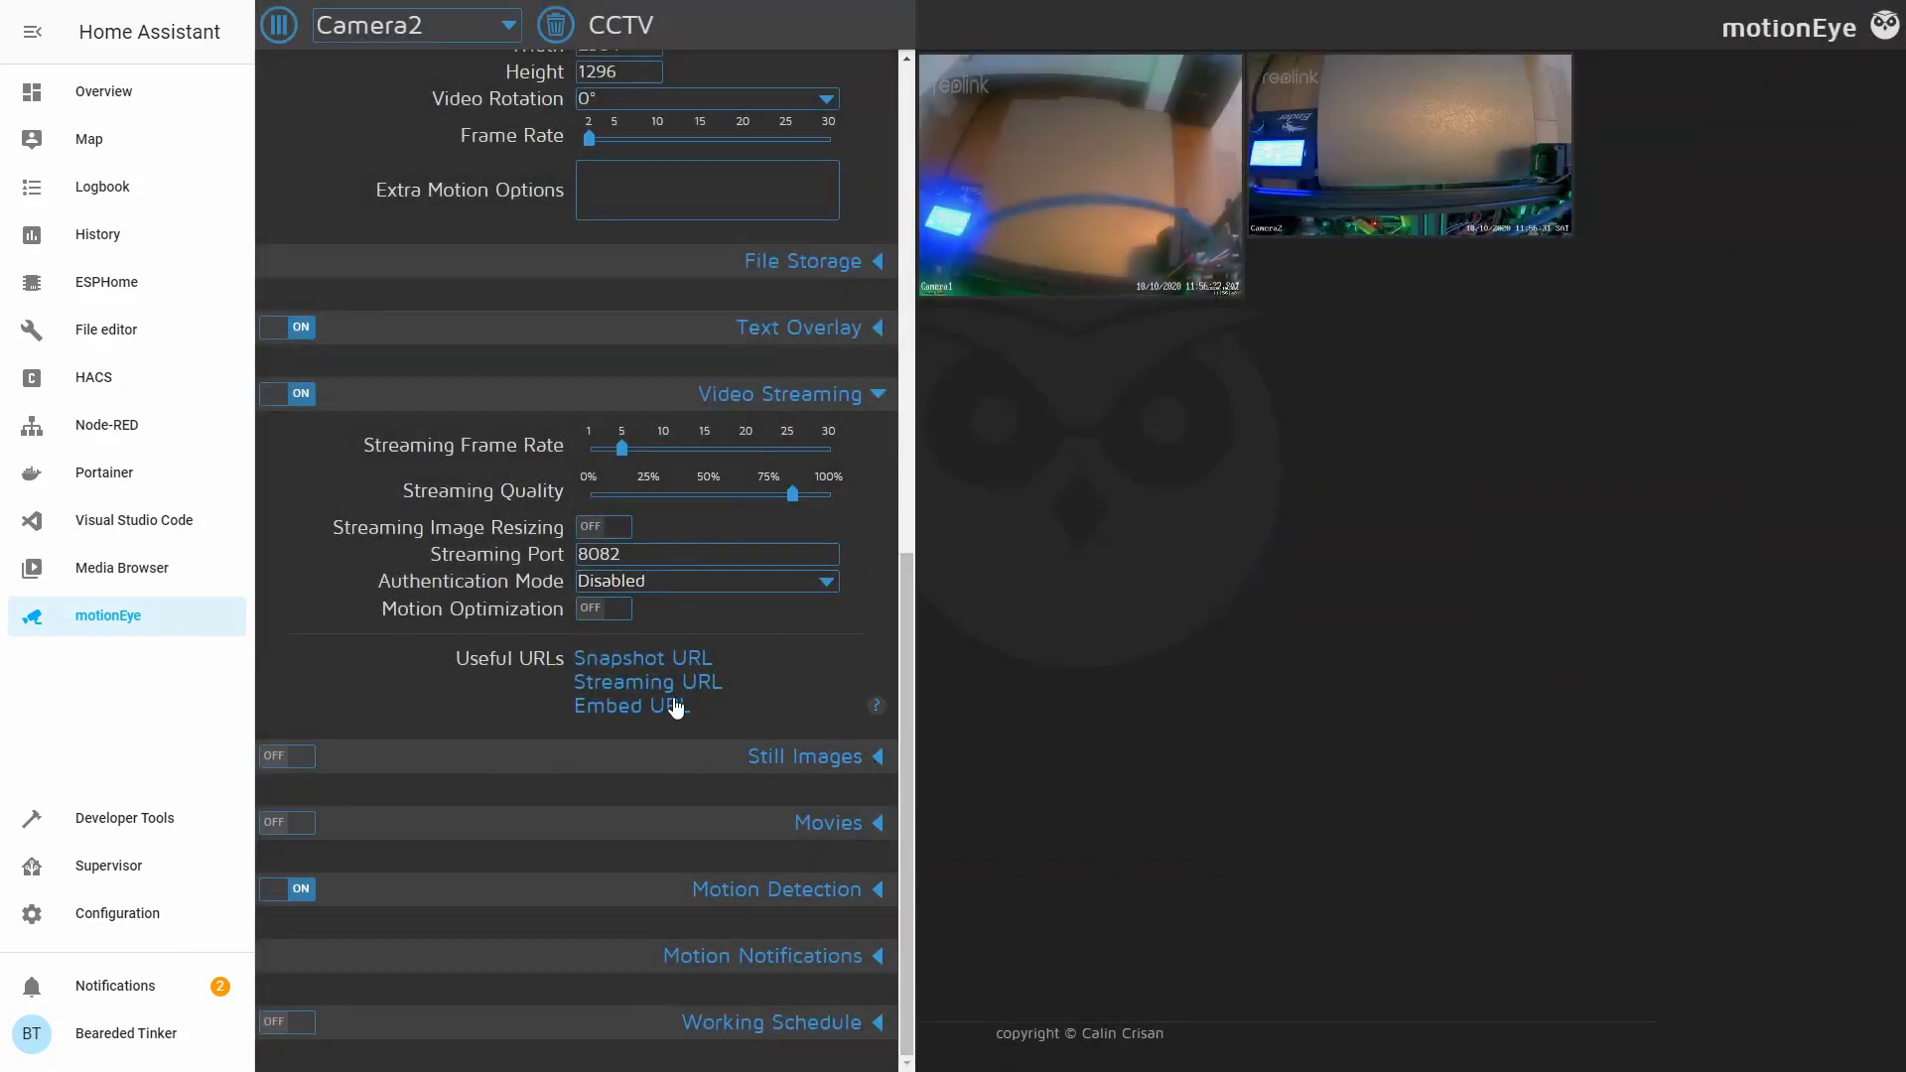
{"action": "left_click", "coordinate": [596, 757]}
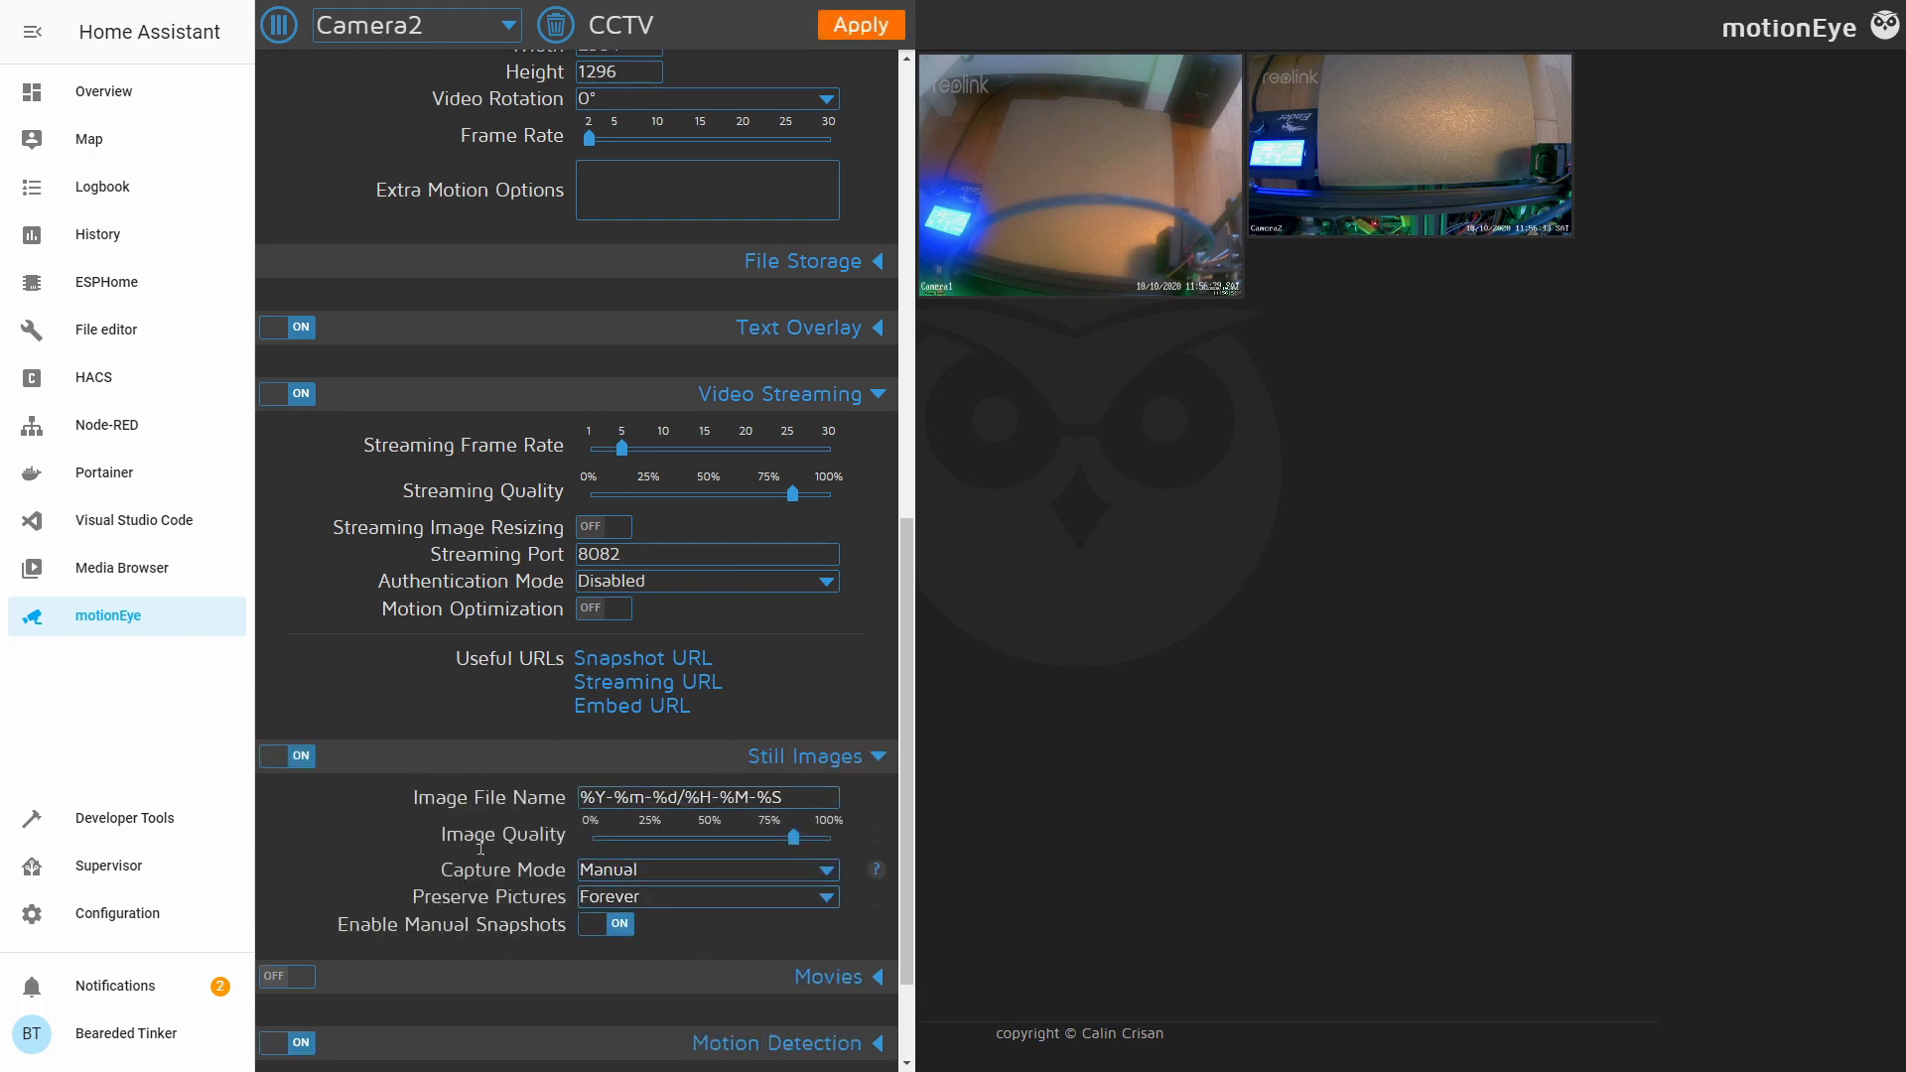
{"action": "scroll", "coordinate": [504, 907], "scroll_direction": "down", "scroll_amount": 3}
Turn Movies on and Still Images off for Camera2, then close the settings panel.
{"action": "left_click", "coordinate": [862, 822]}
{"action": "left_click", "coordinate": [287, 601]}
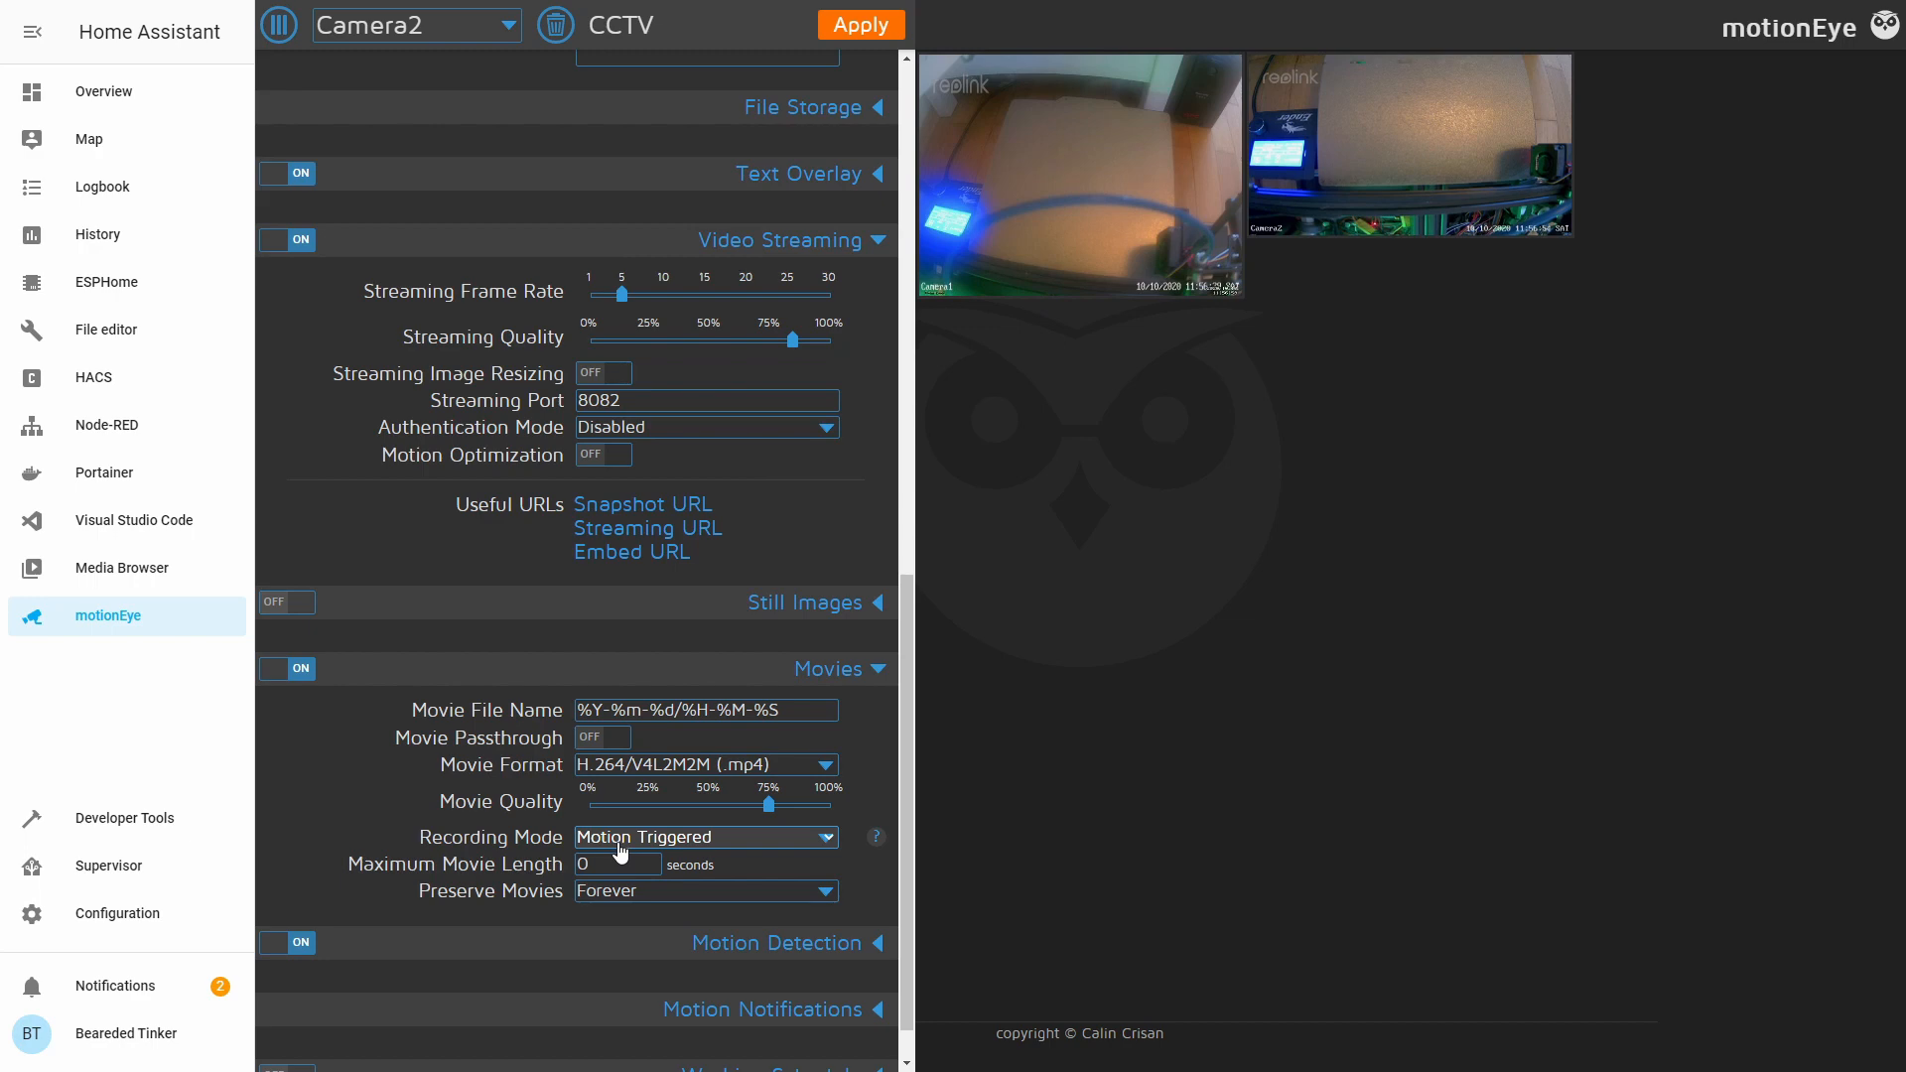
{"action": "left_click", "coordinate": [279, 25]}
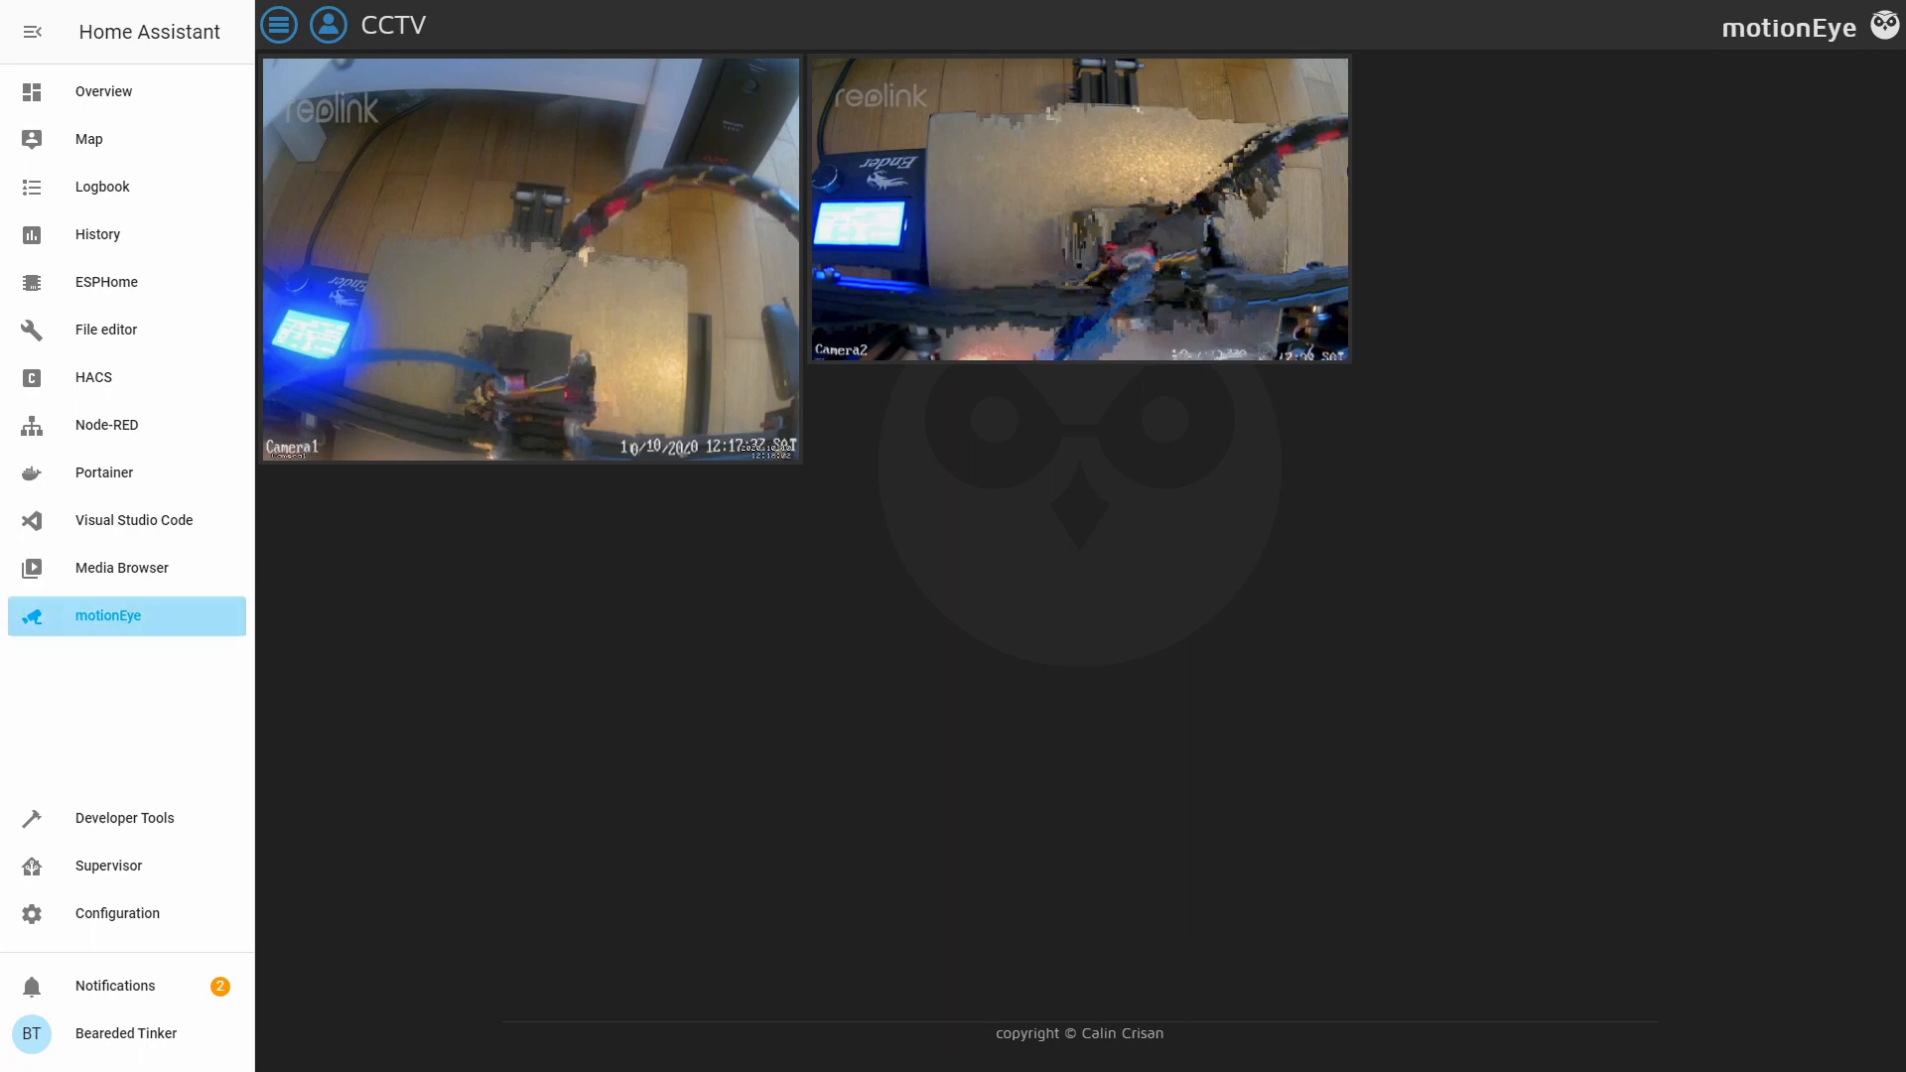
Uninstall the motionEye add-on from the Supervisor dashboard.
{"action": "left_click", "coordinate": [117, 867]}
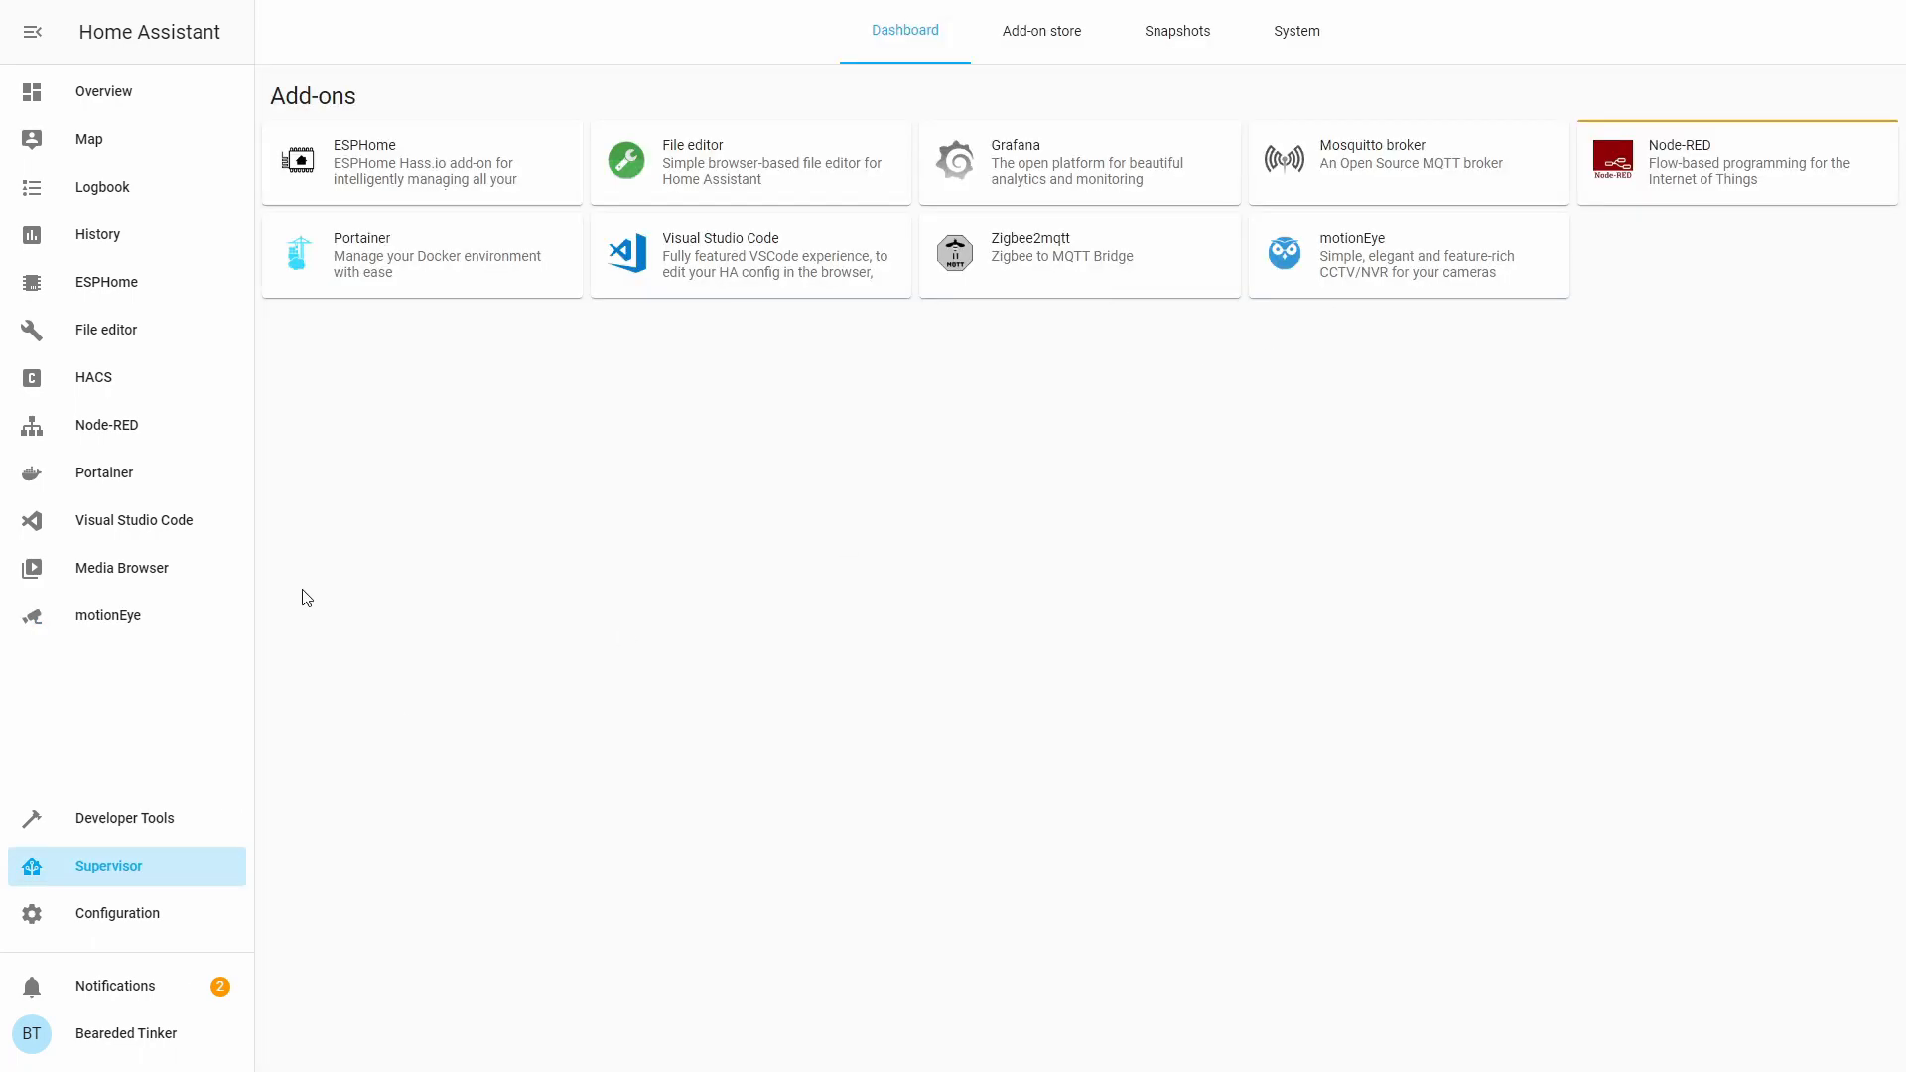
{"action": "left_click", "coordinate": [1377, 263]}
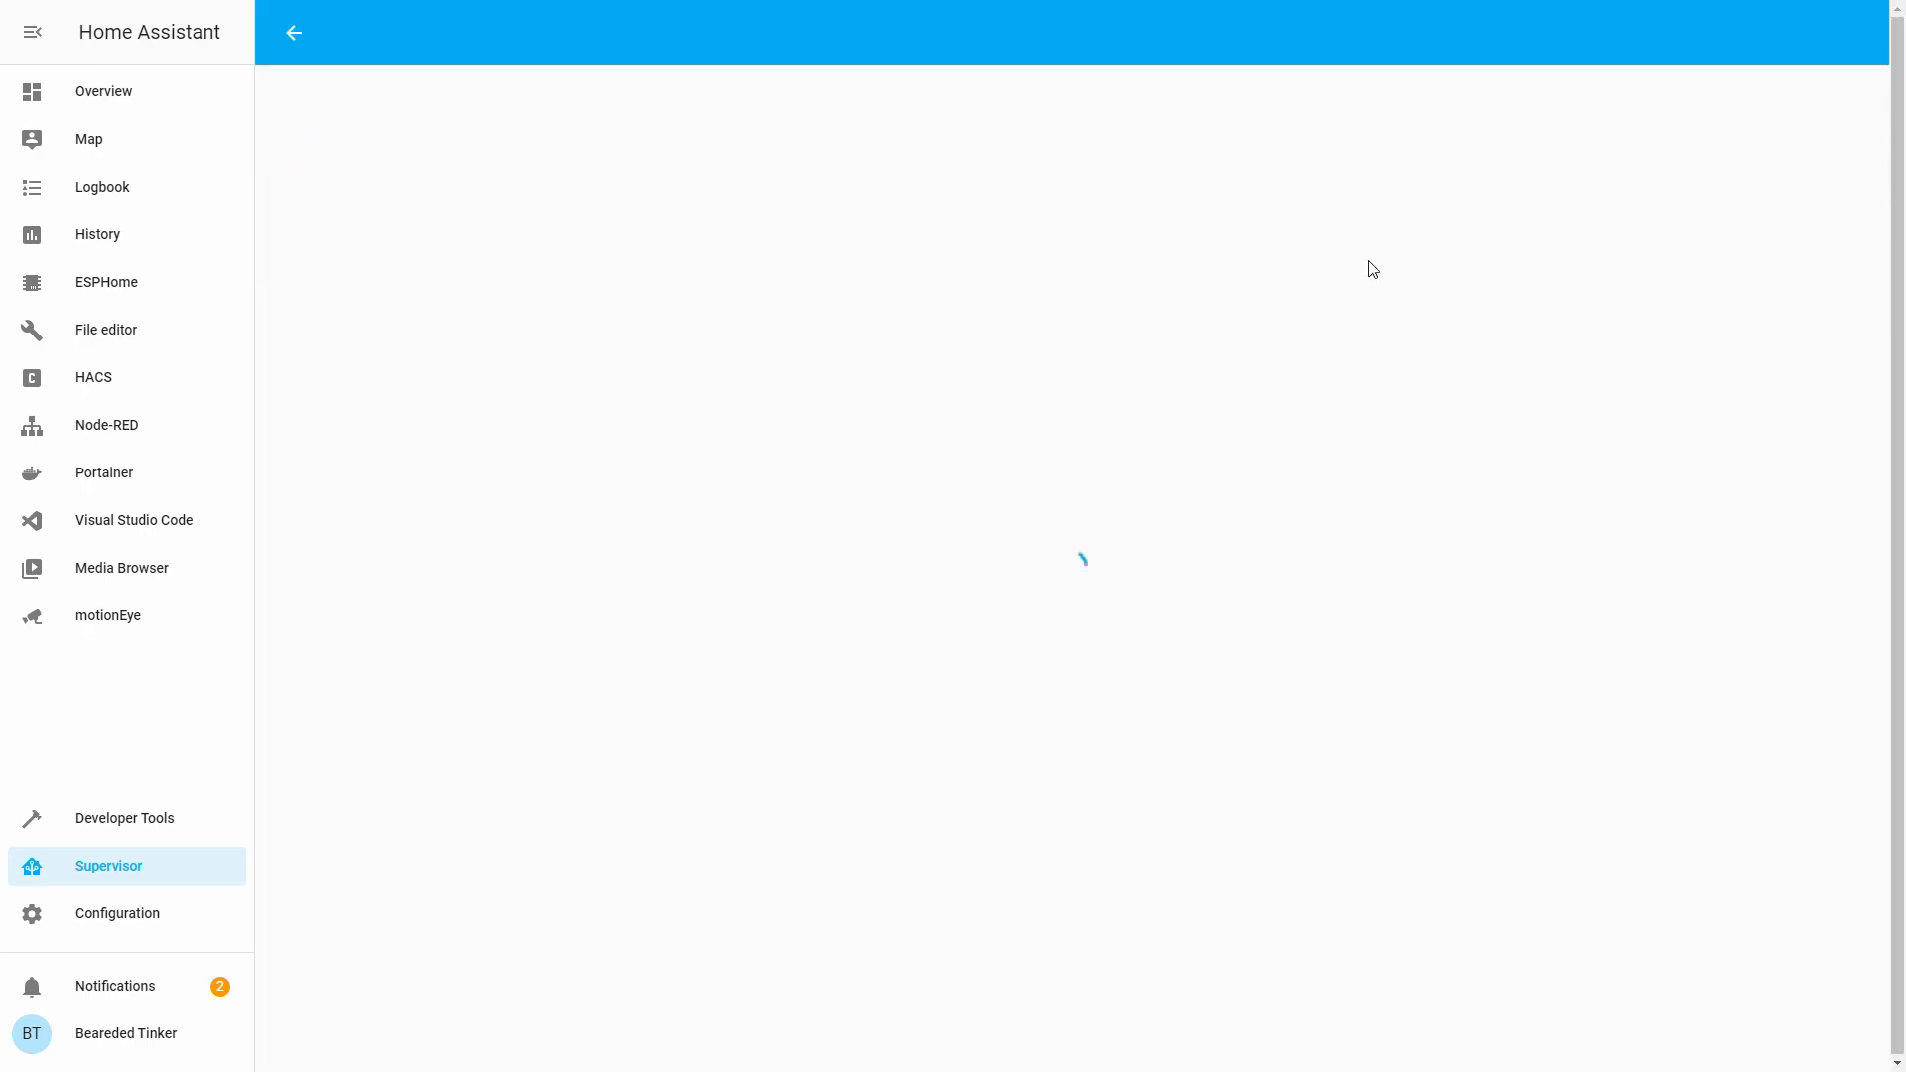
{"action": "left_click", "coordinate": [1422, 613]}
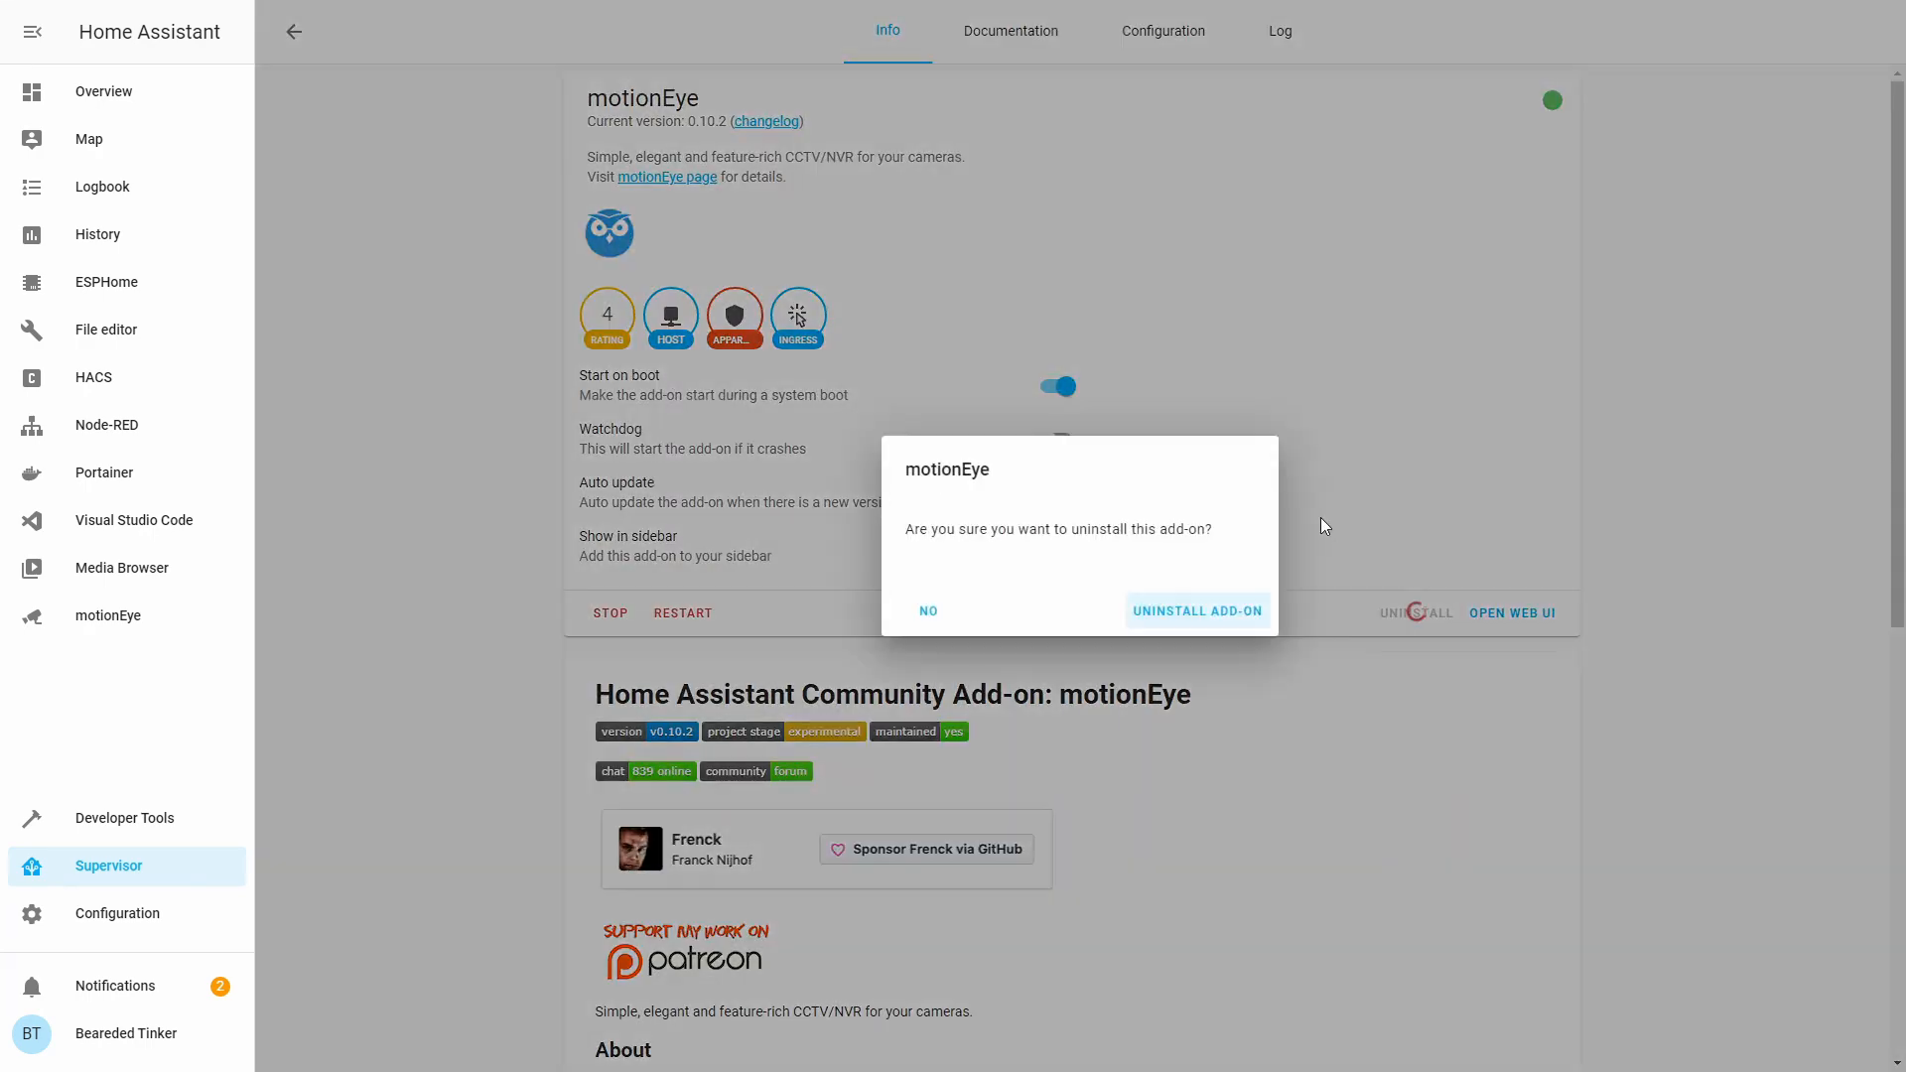
{"action": "left_click", "coordinate": [1198, 610]}
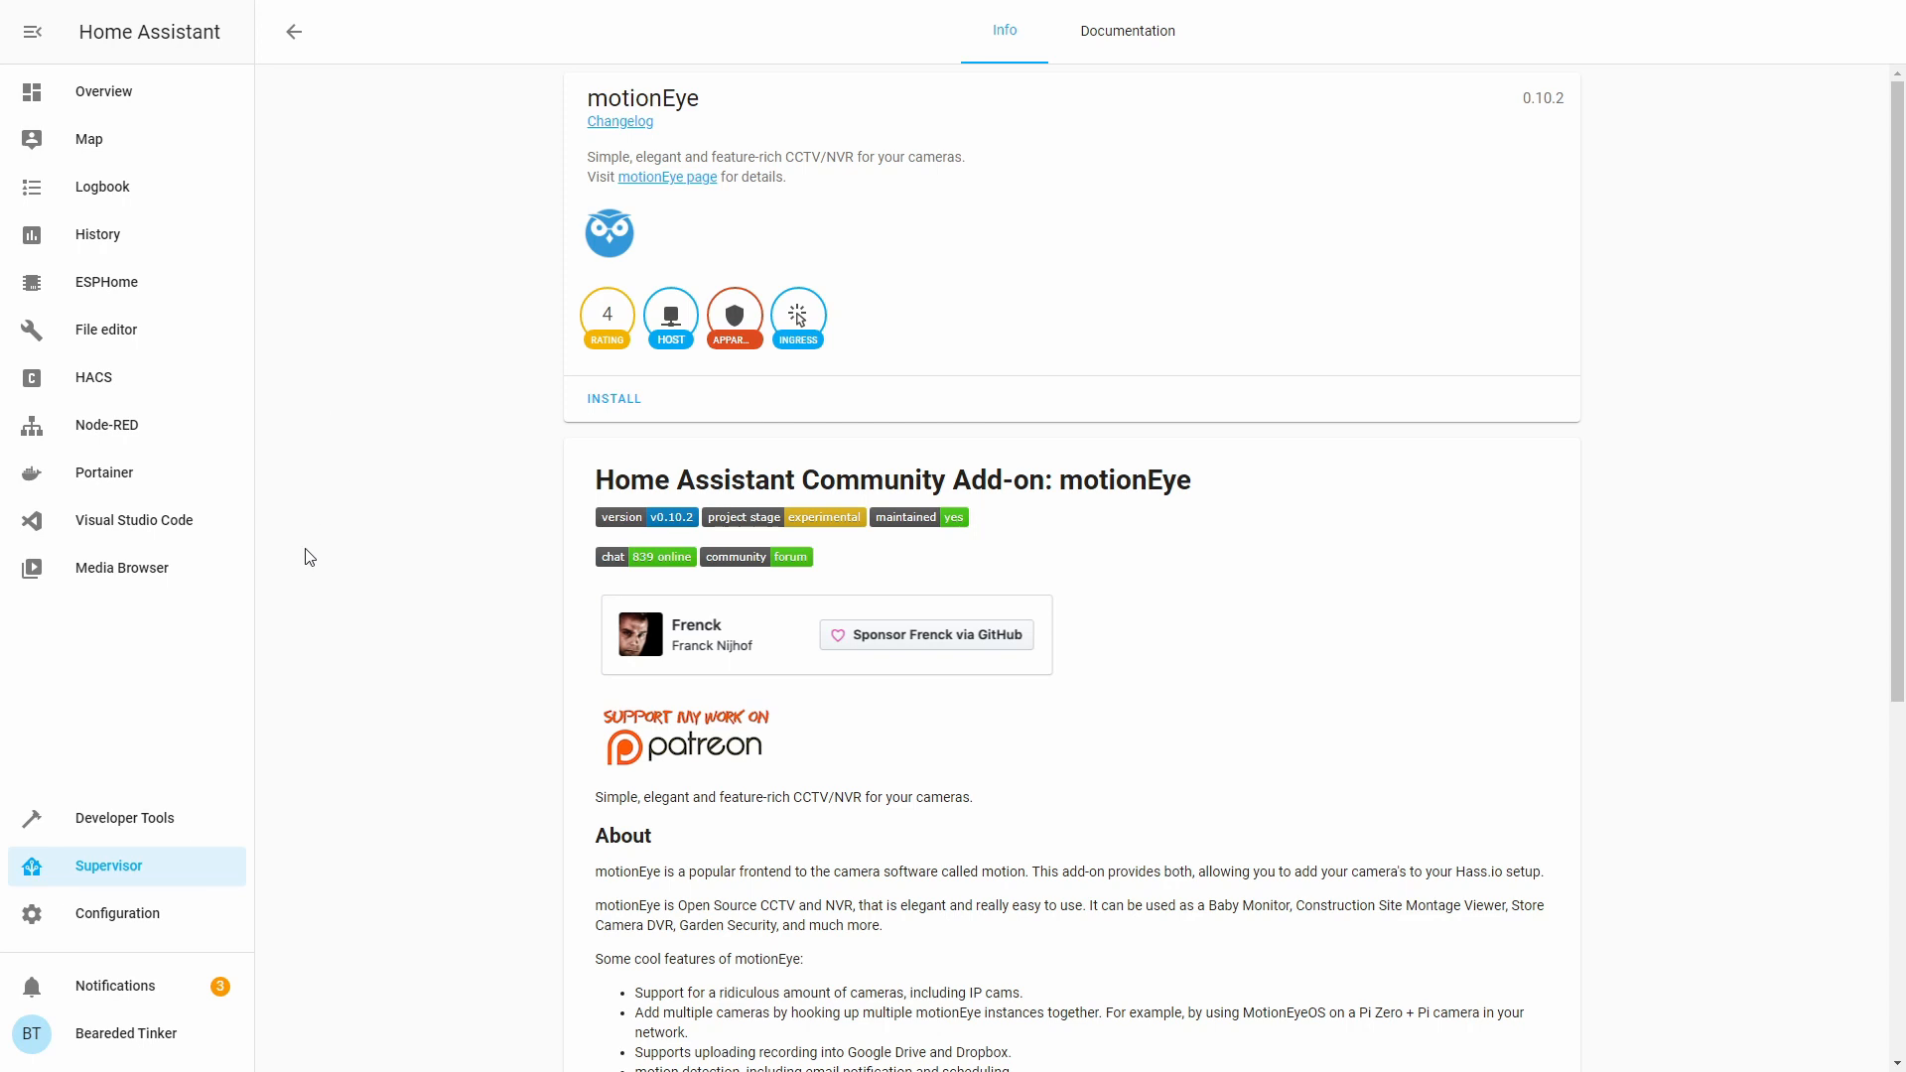
{"action": "left_click", "coordinate": [99, 387]}
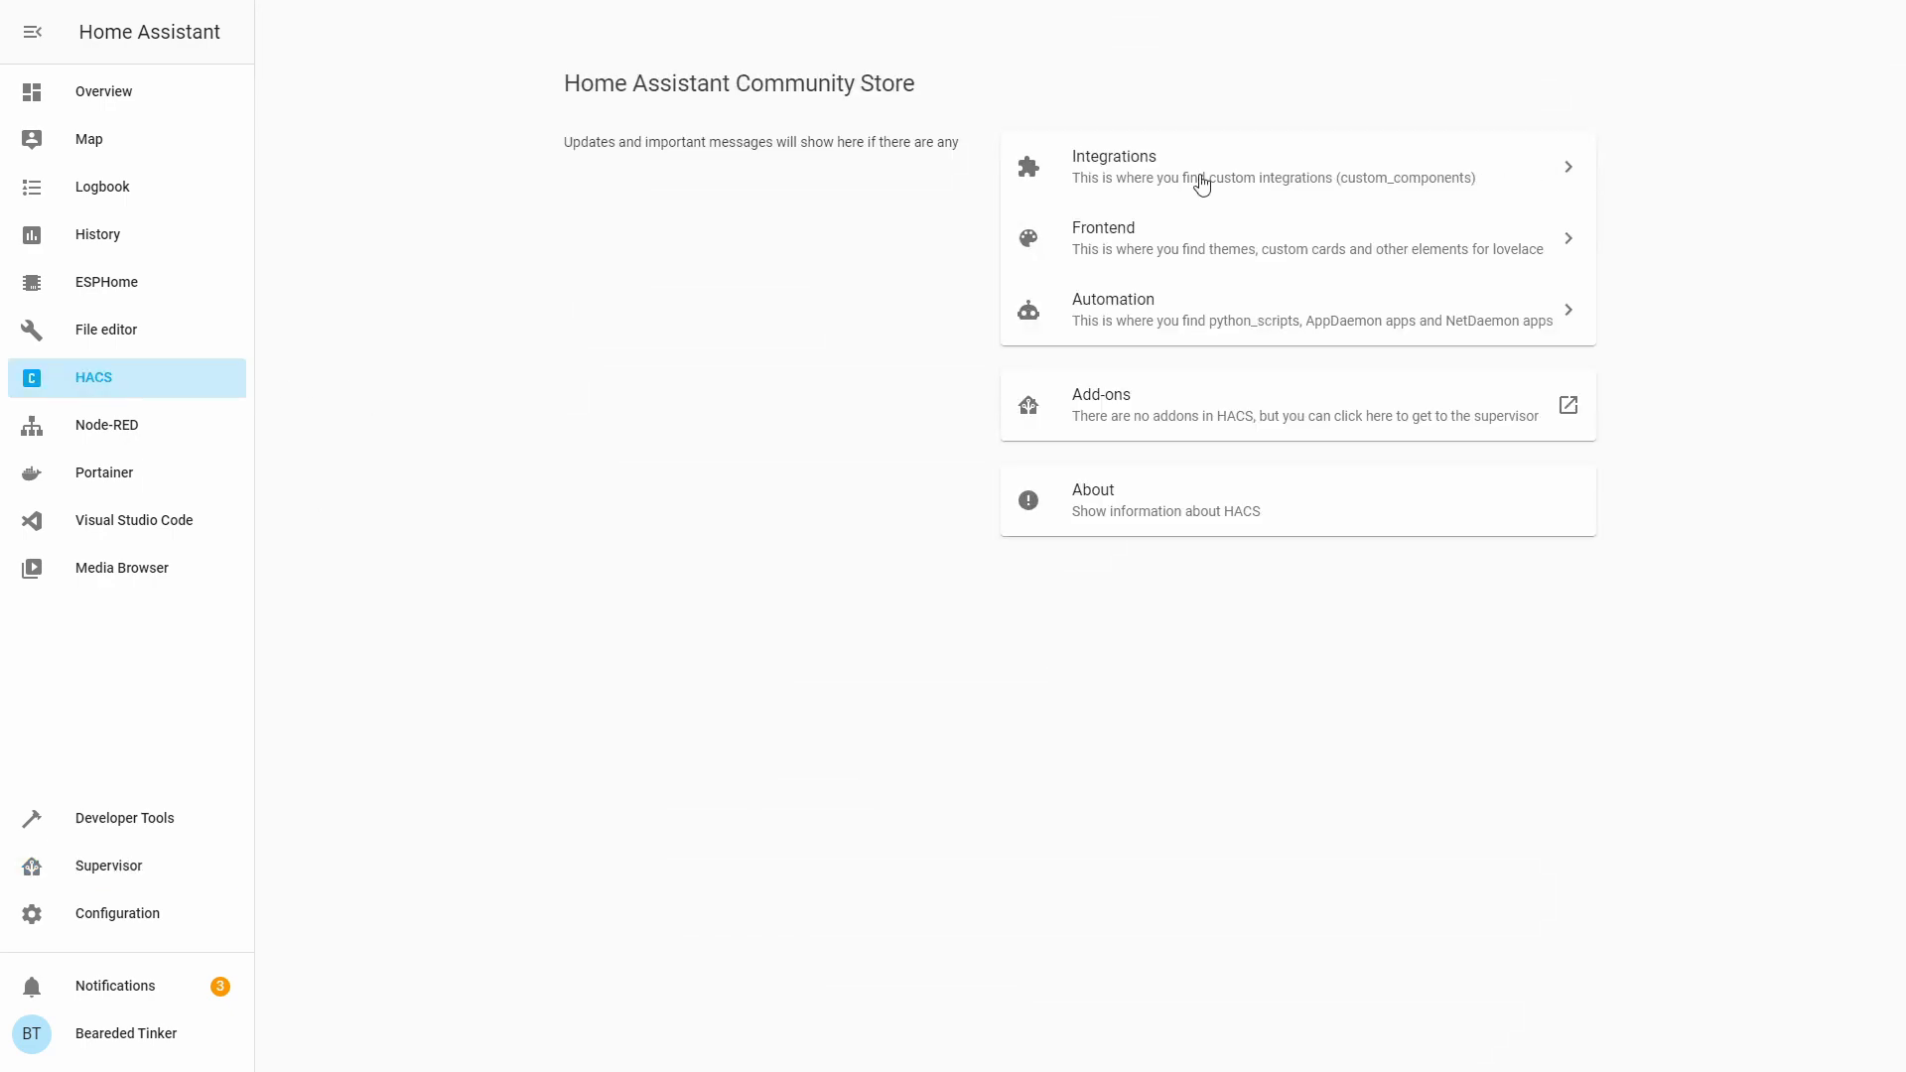
Add the Reolink GitHub URL to HACS as a custom Integration repository.
{"action": "left_click", "coordinate": [1199, 177]}
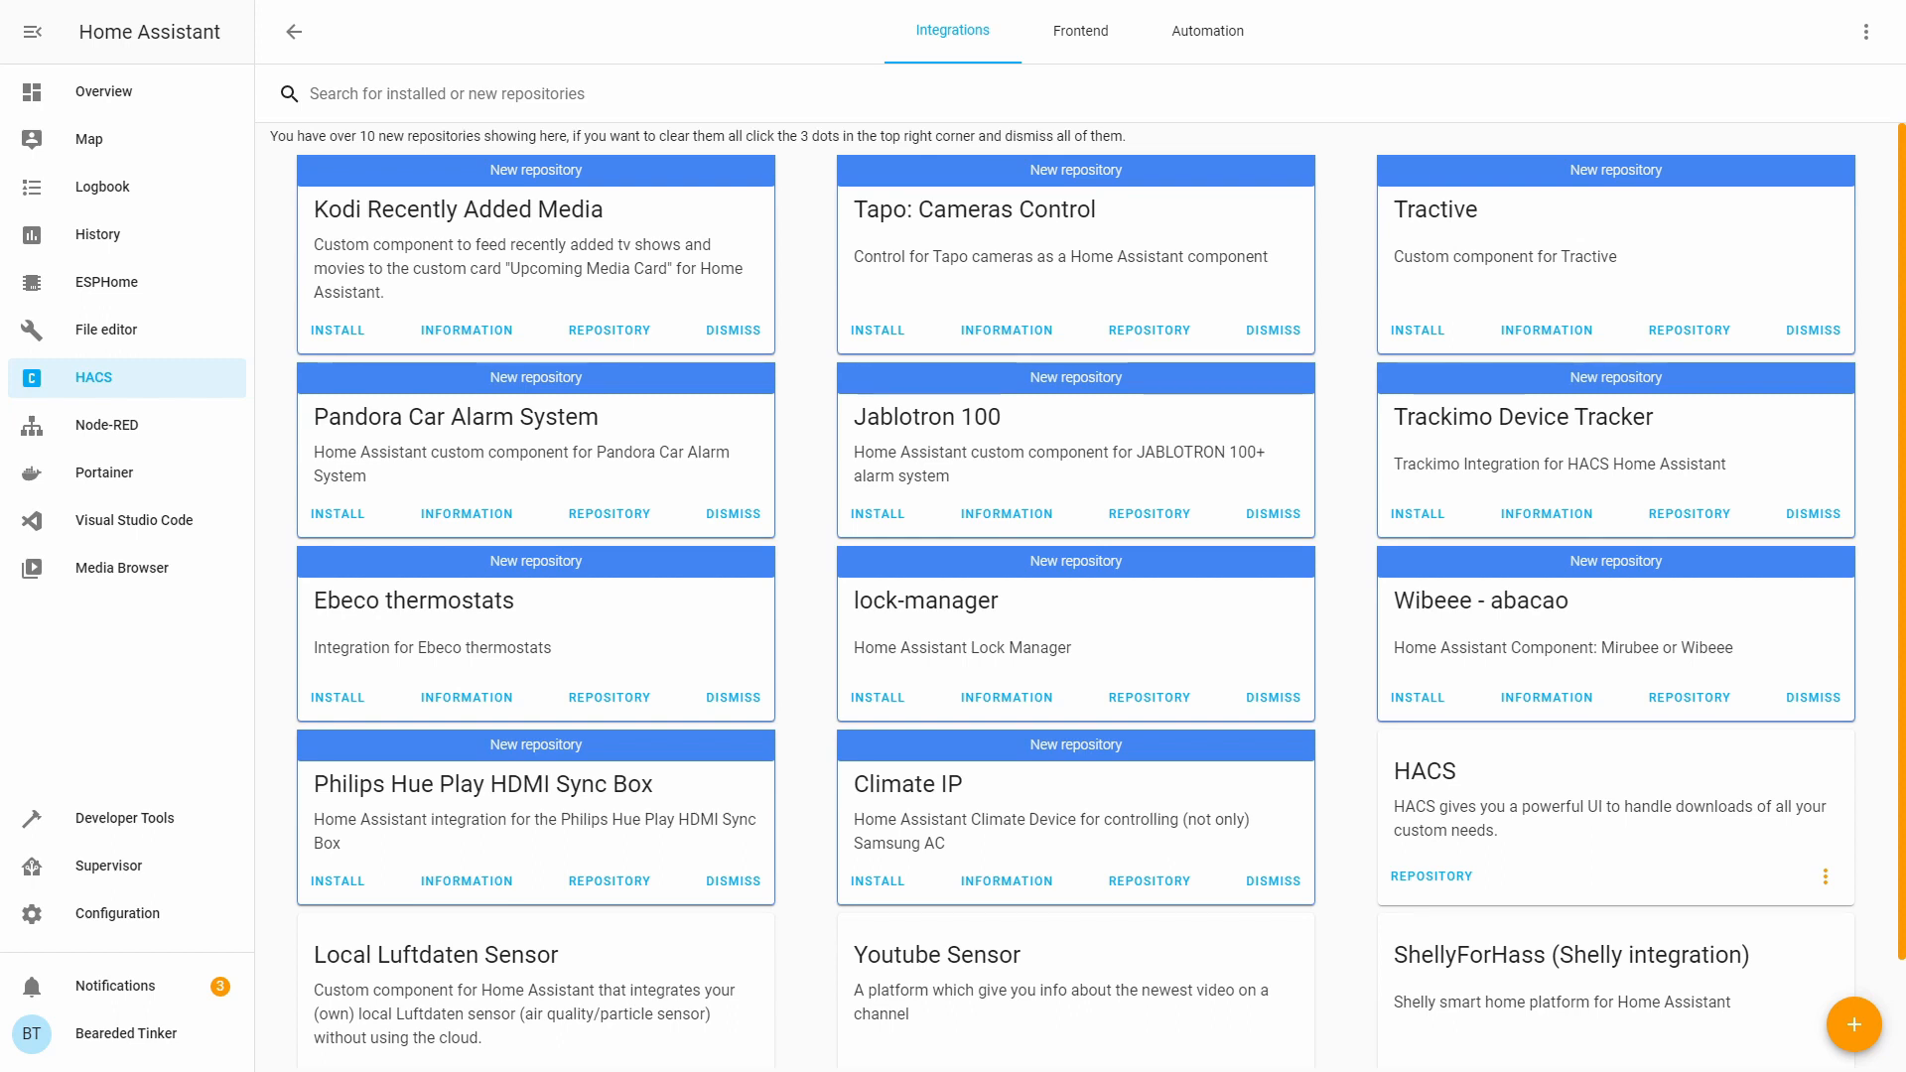
{"action": "left_click", "coordinate": [1866, 32]}
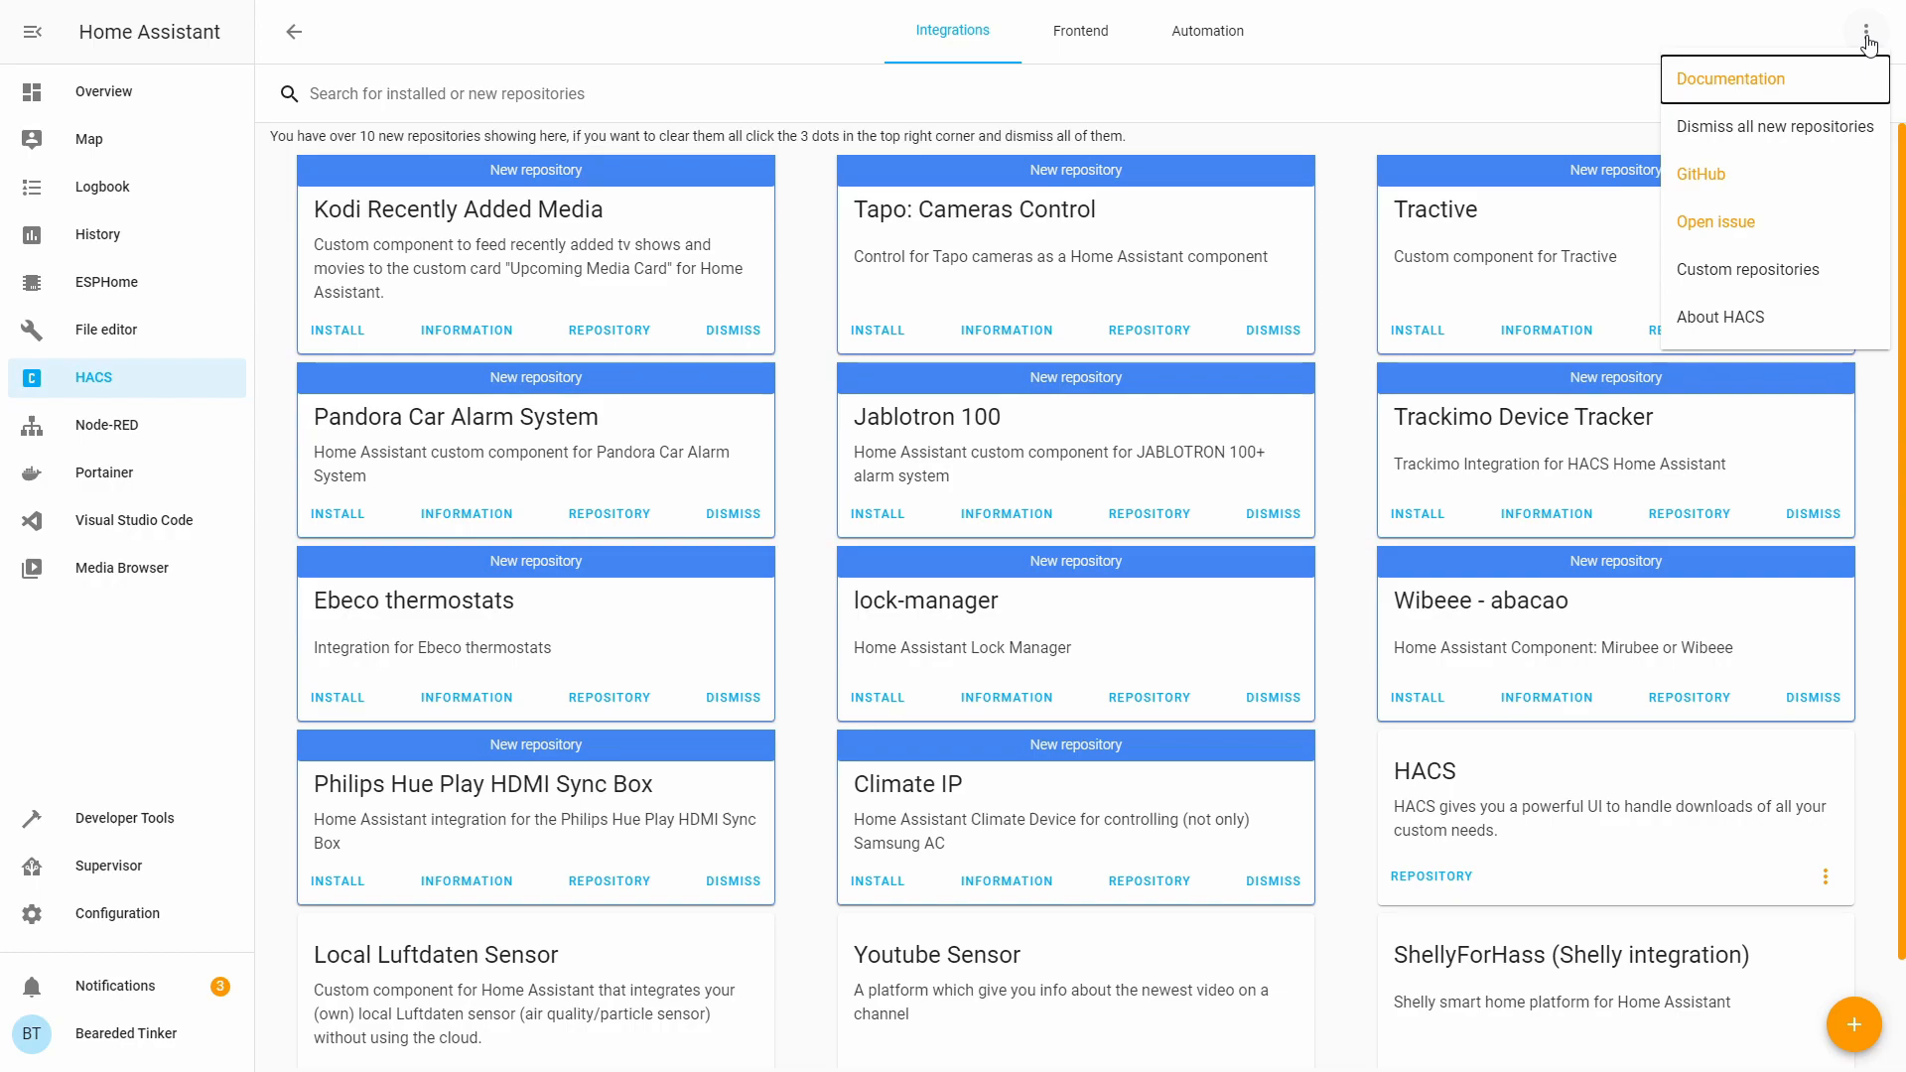
{"action": "left_click", "coordinate": [1764, 268]}
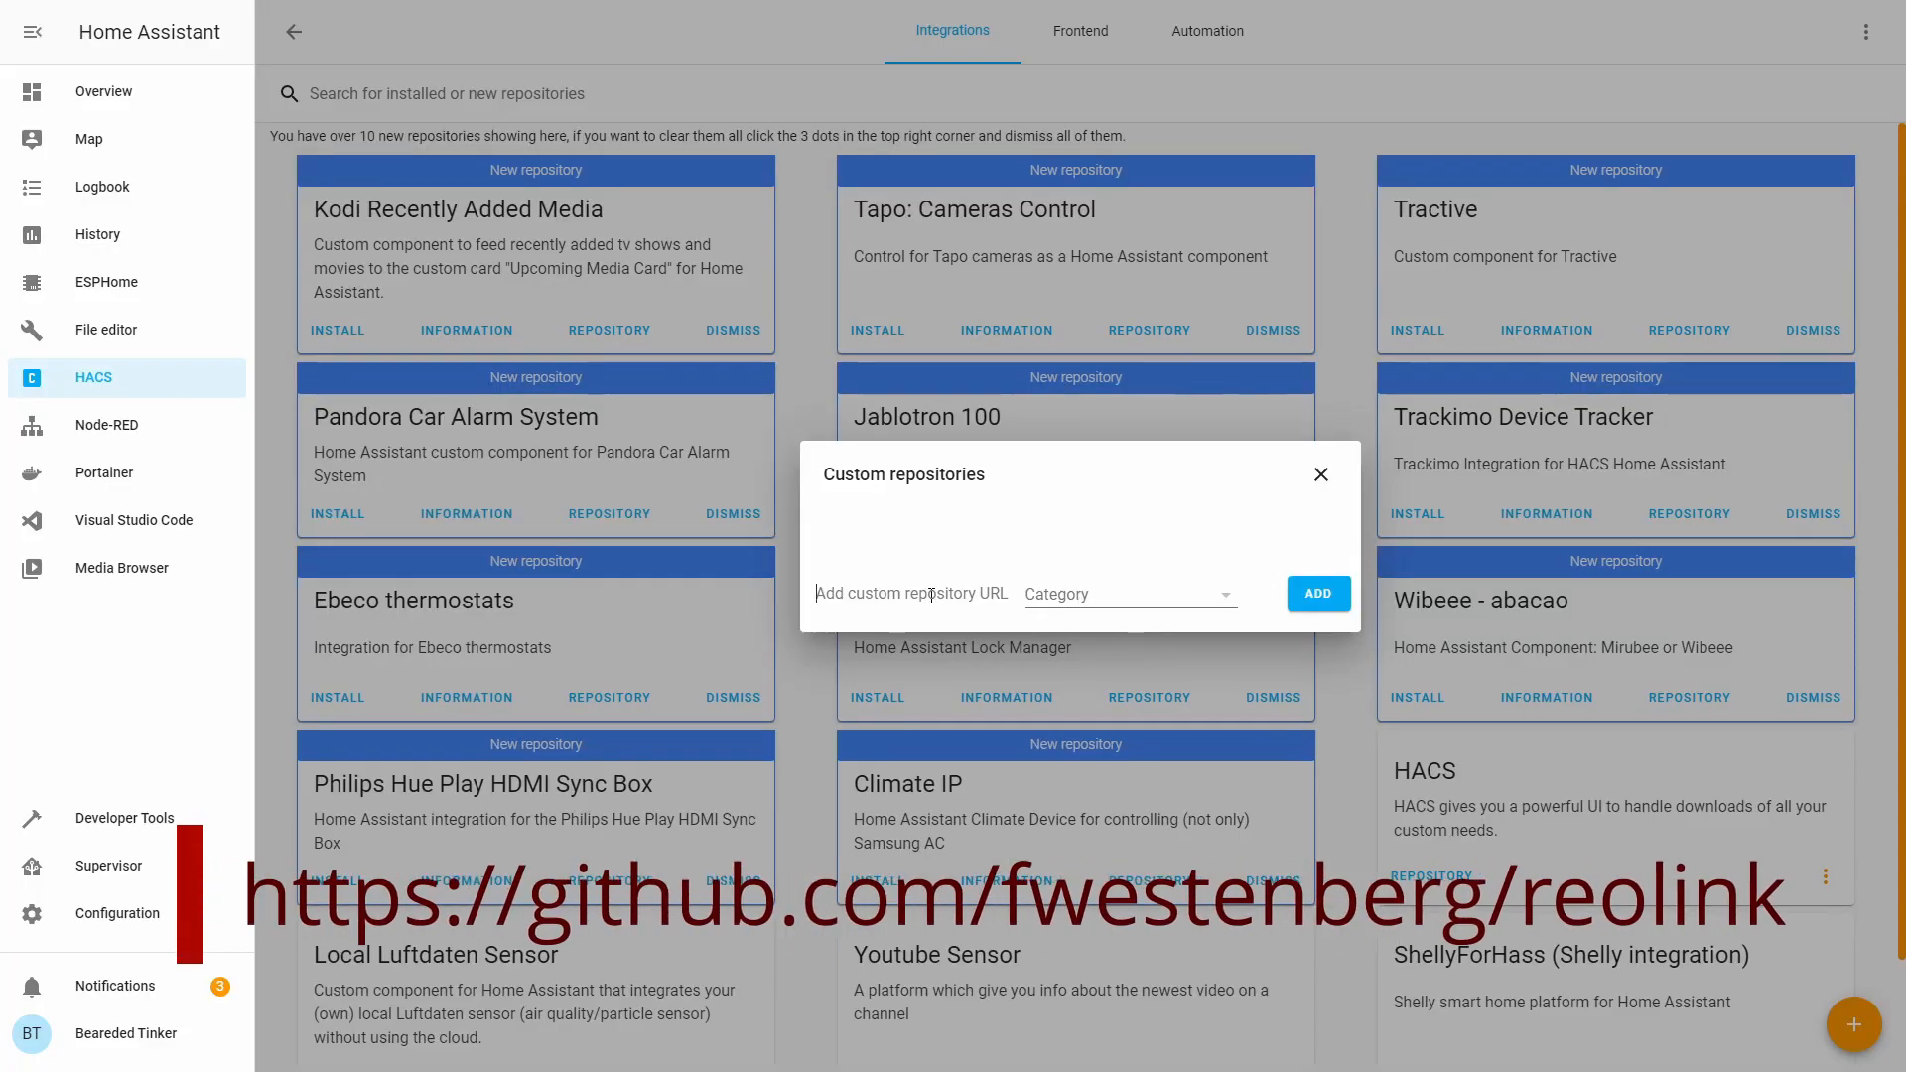
{"action": "type", "text": "https://github.com/fwestenberg/reolink"}
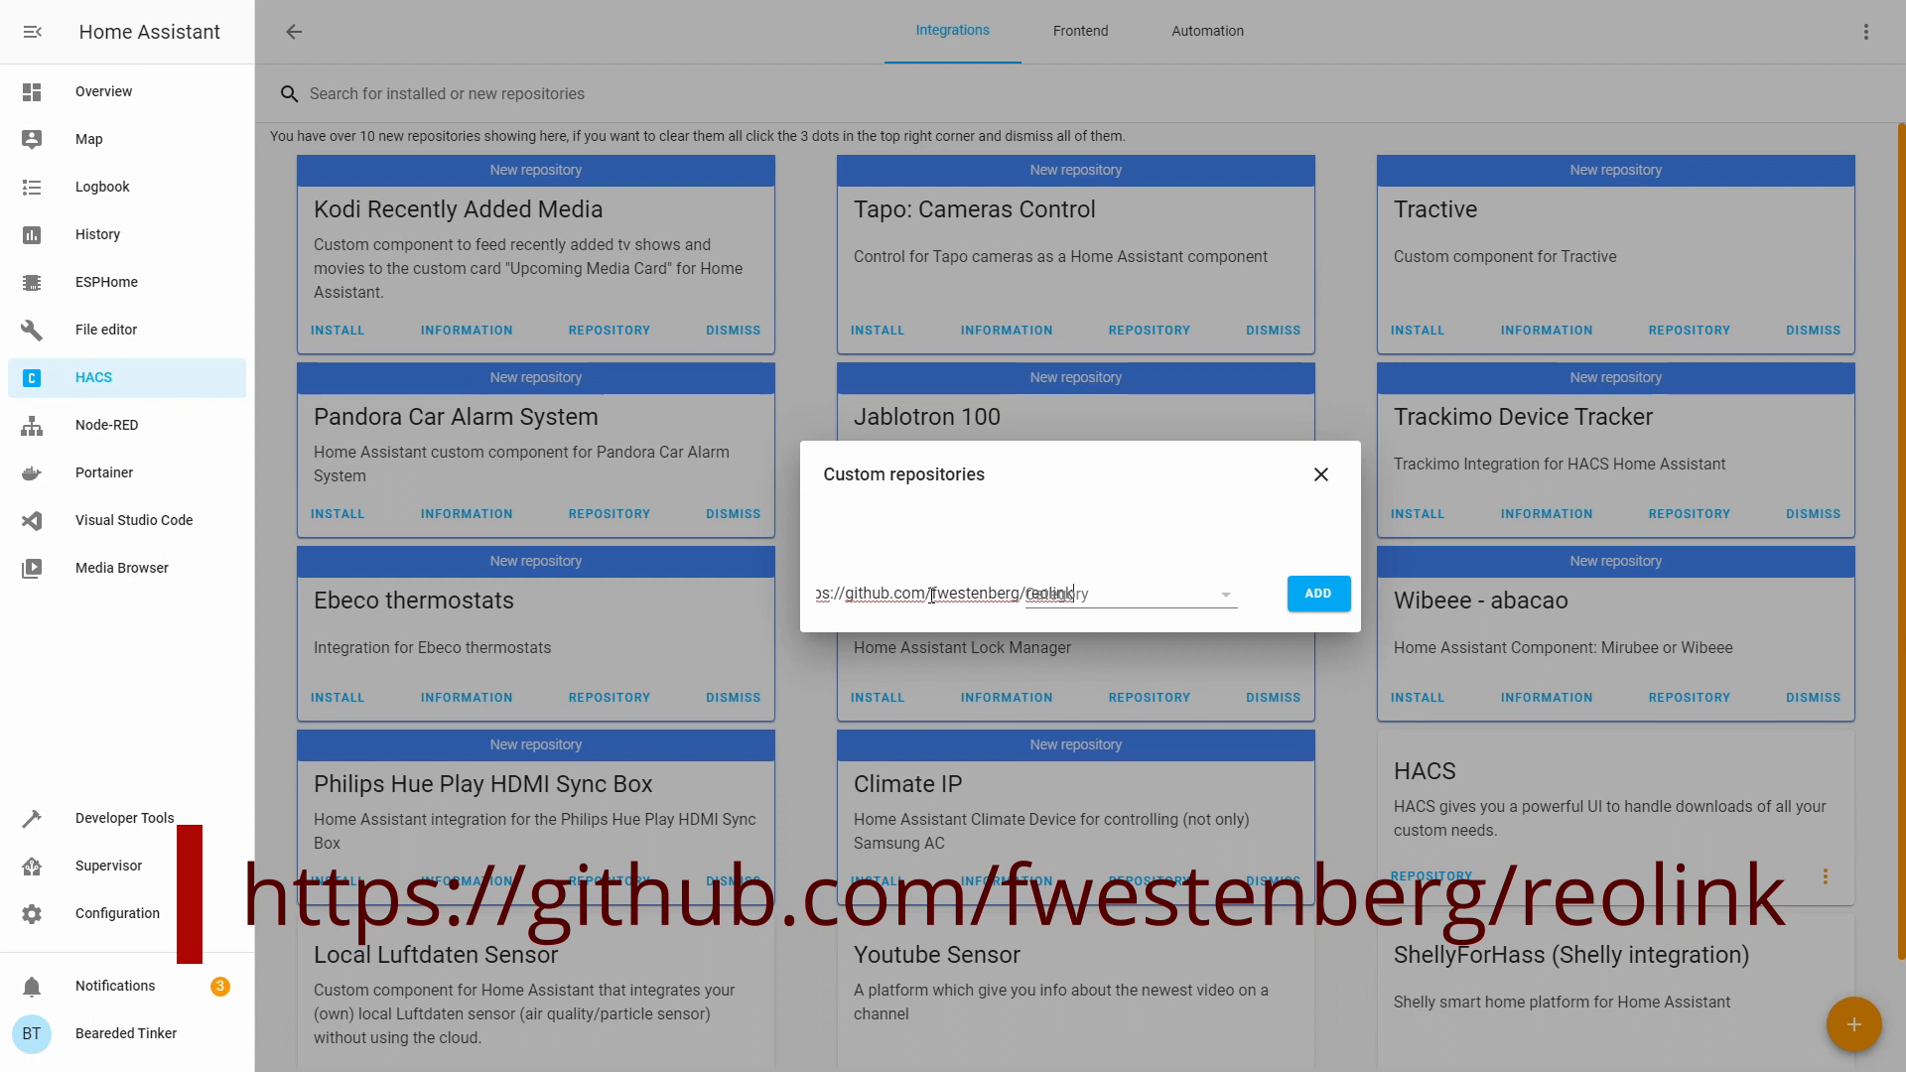
{"action": "left_click", "coordinate": [1194, 601]}
{"action": "left_click", "coordinate": [1182, 655]}
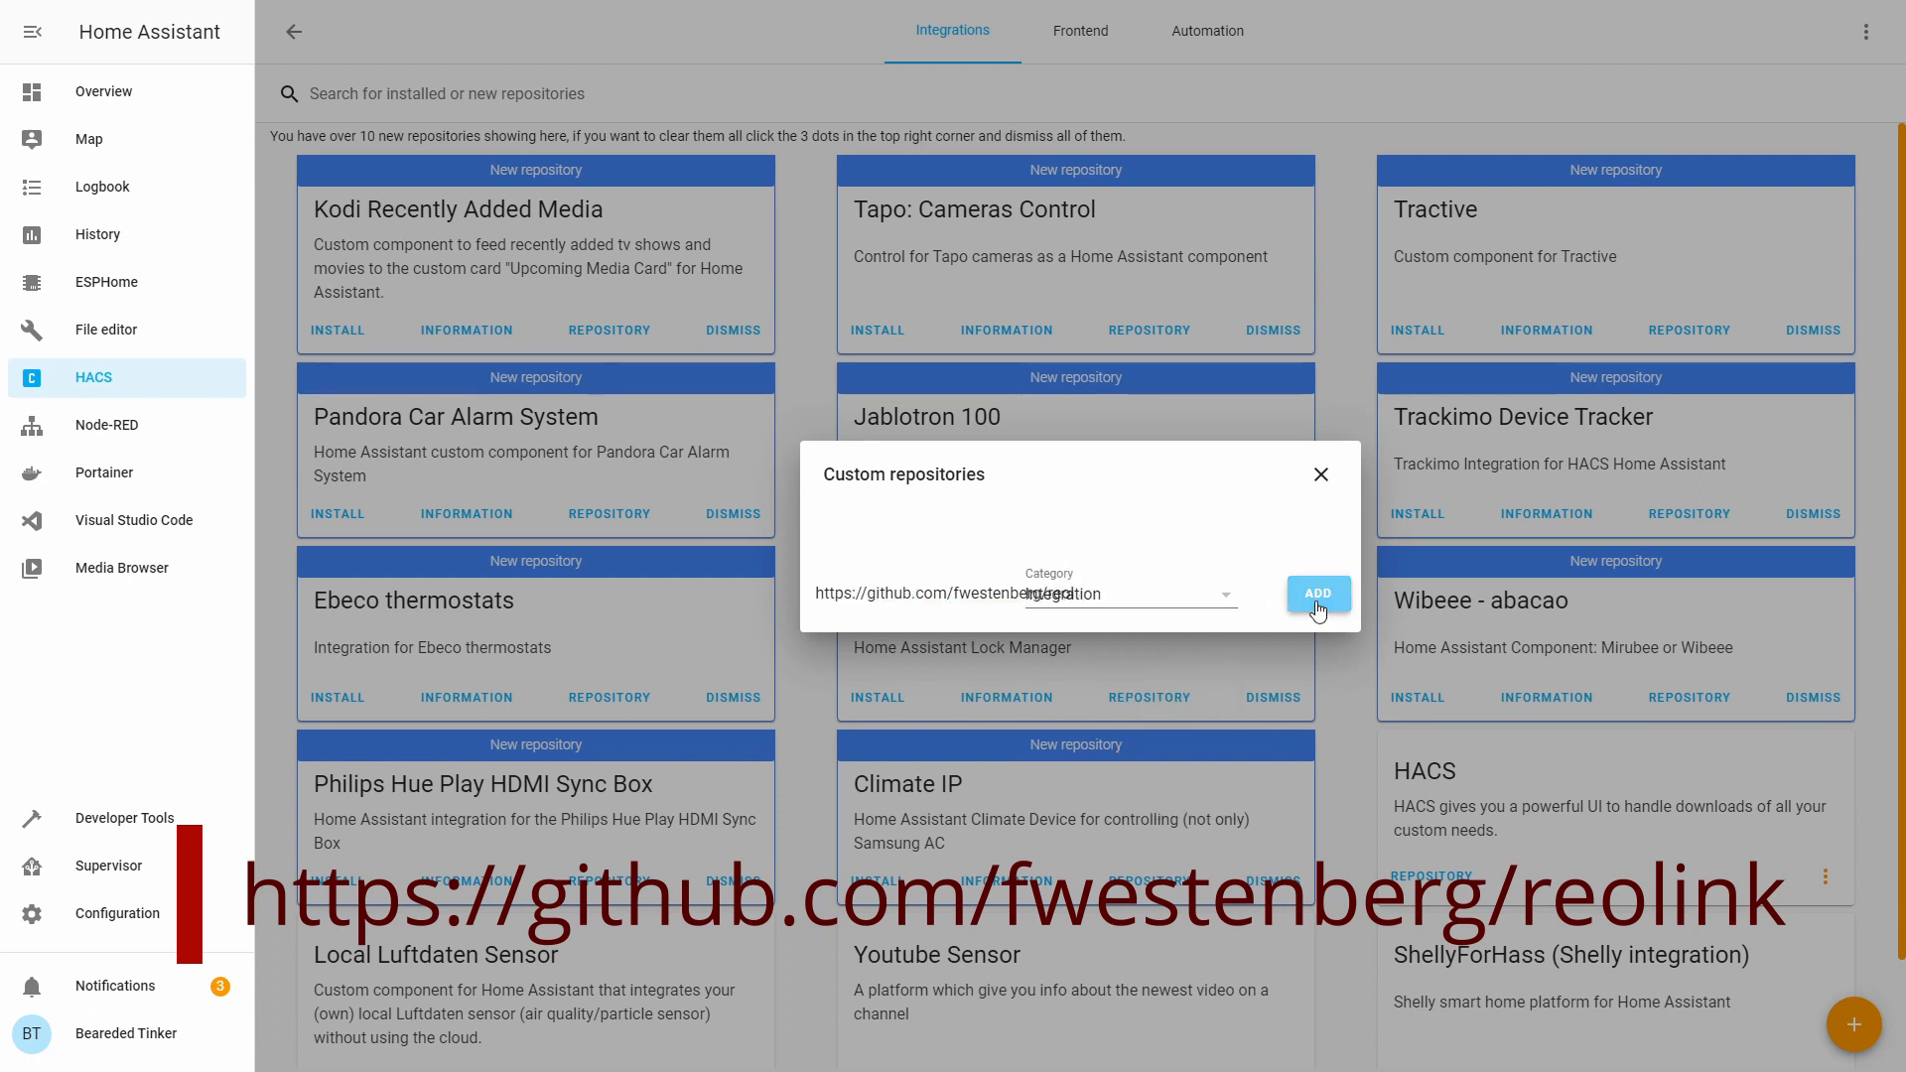
{"action": "left_click", "coordinate": [1317, 601]}
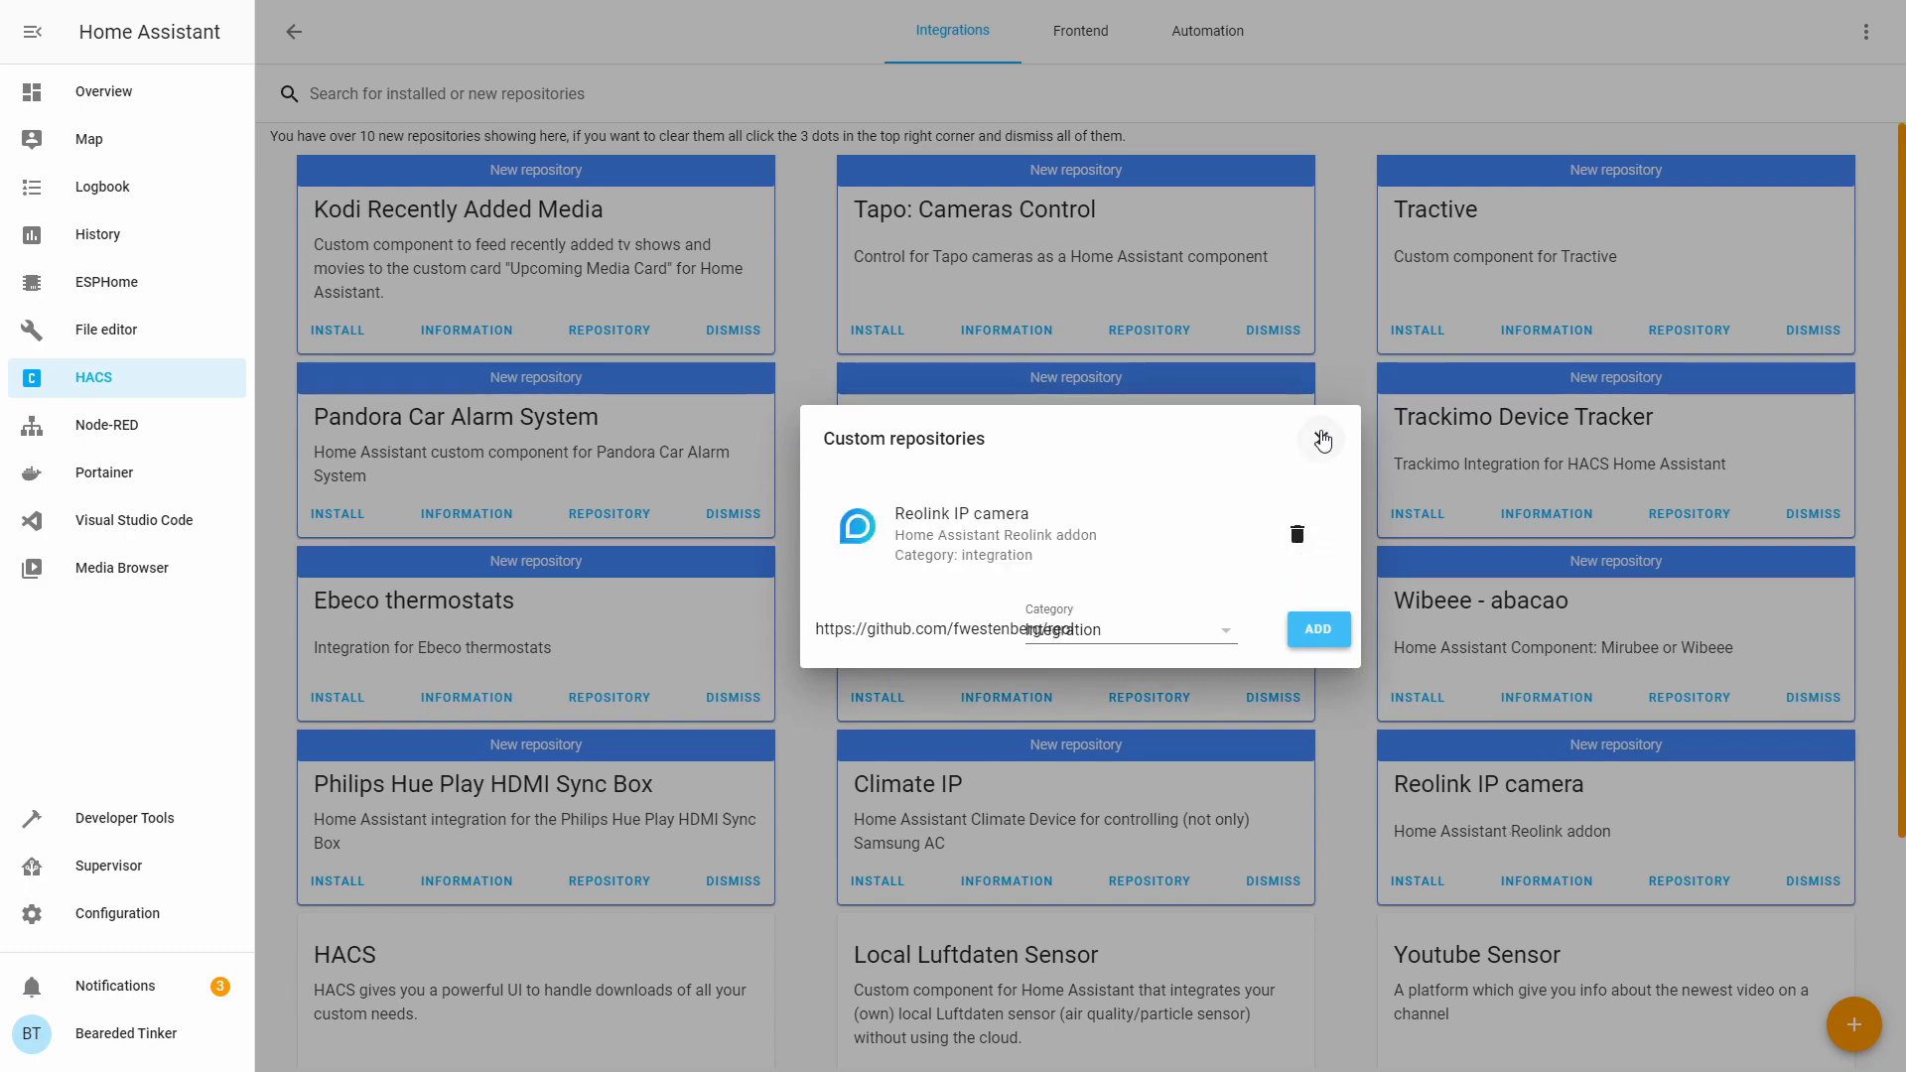
{"action": "left_click", "coordinate": [1320, 439]}
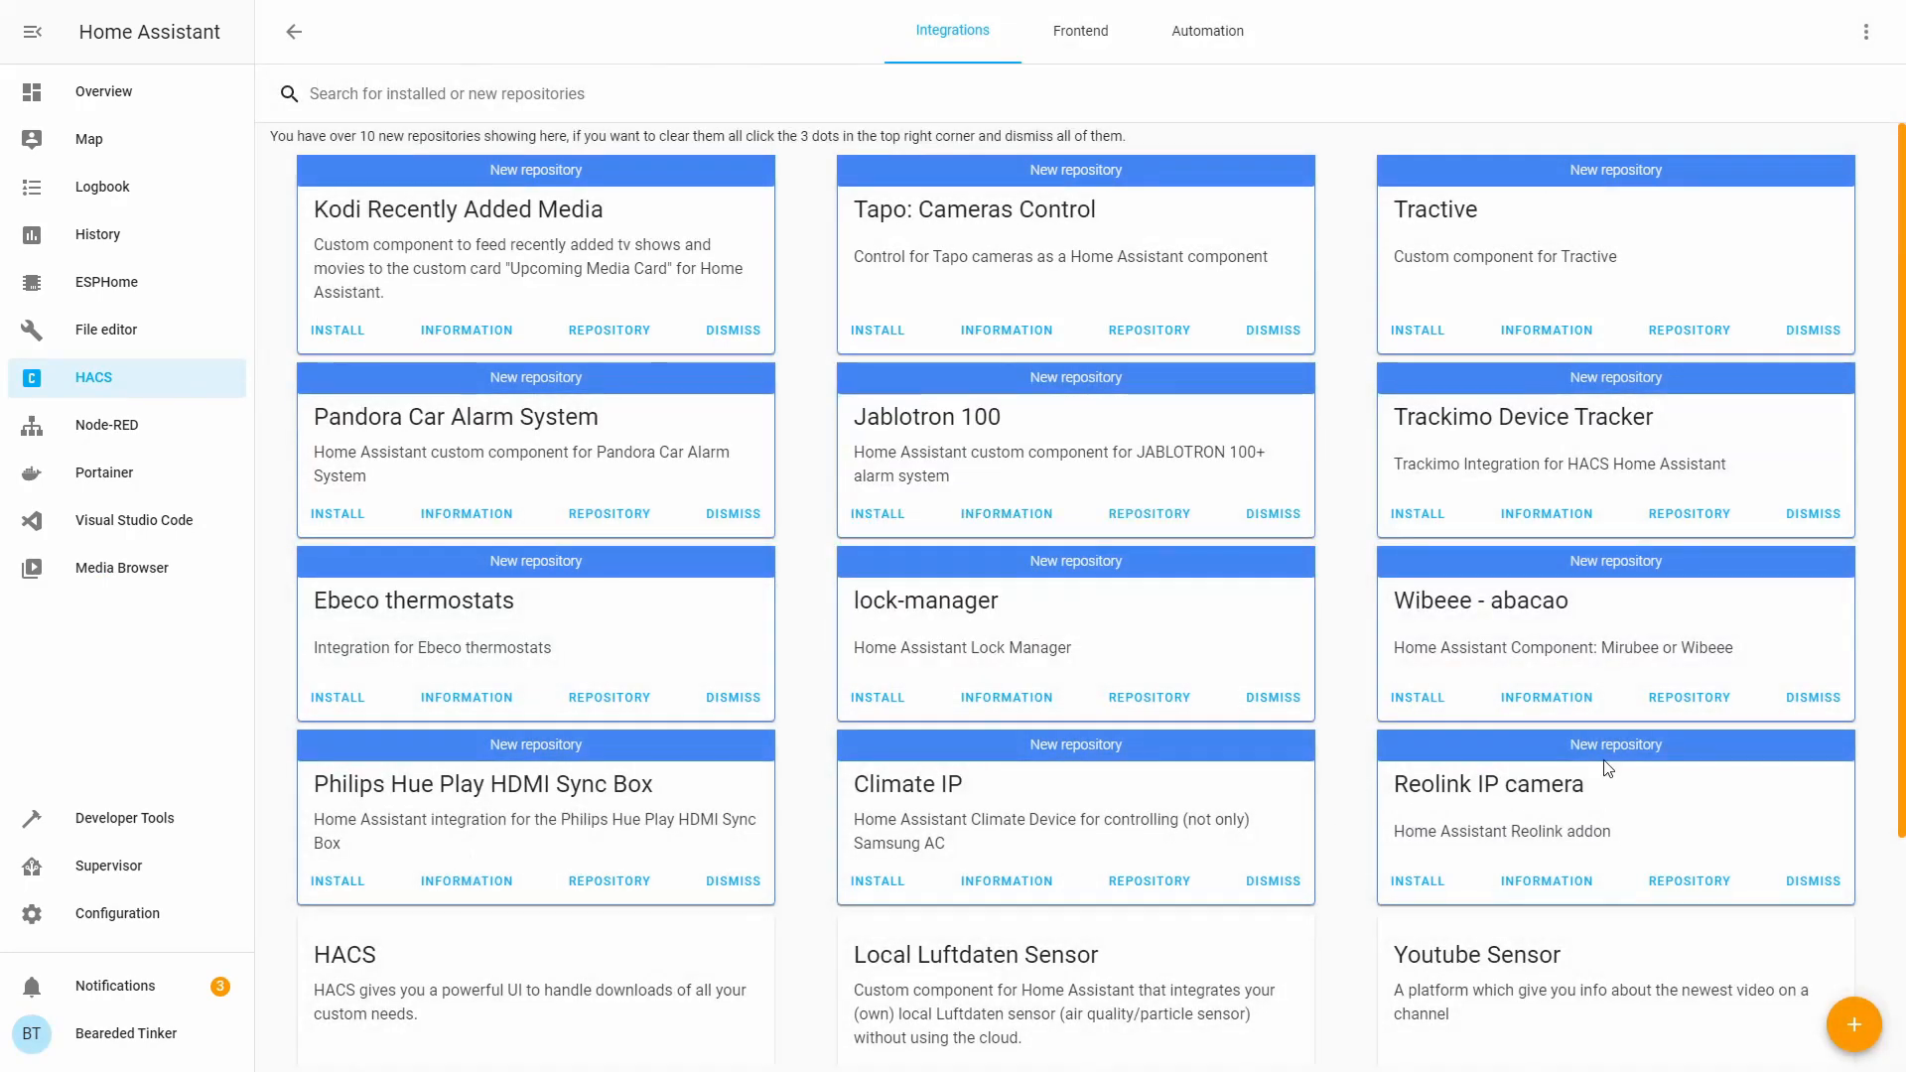
Install version v0.6 of the Reolink IP camera integration from HACS.
{"action": "left_click", "coordinate": [1424, 894]}
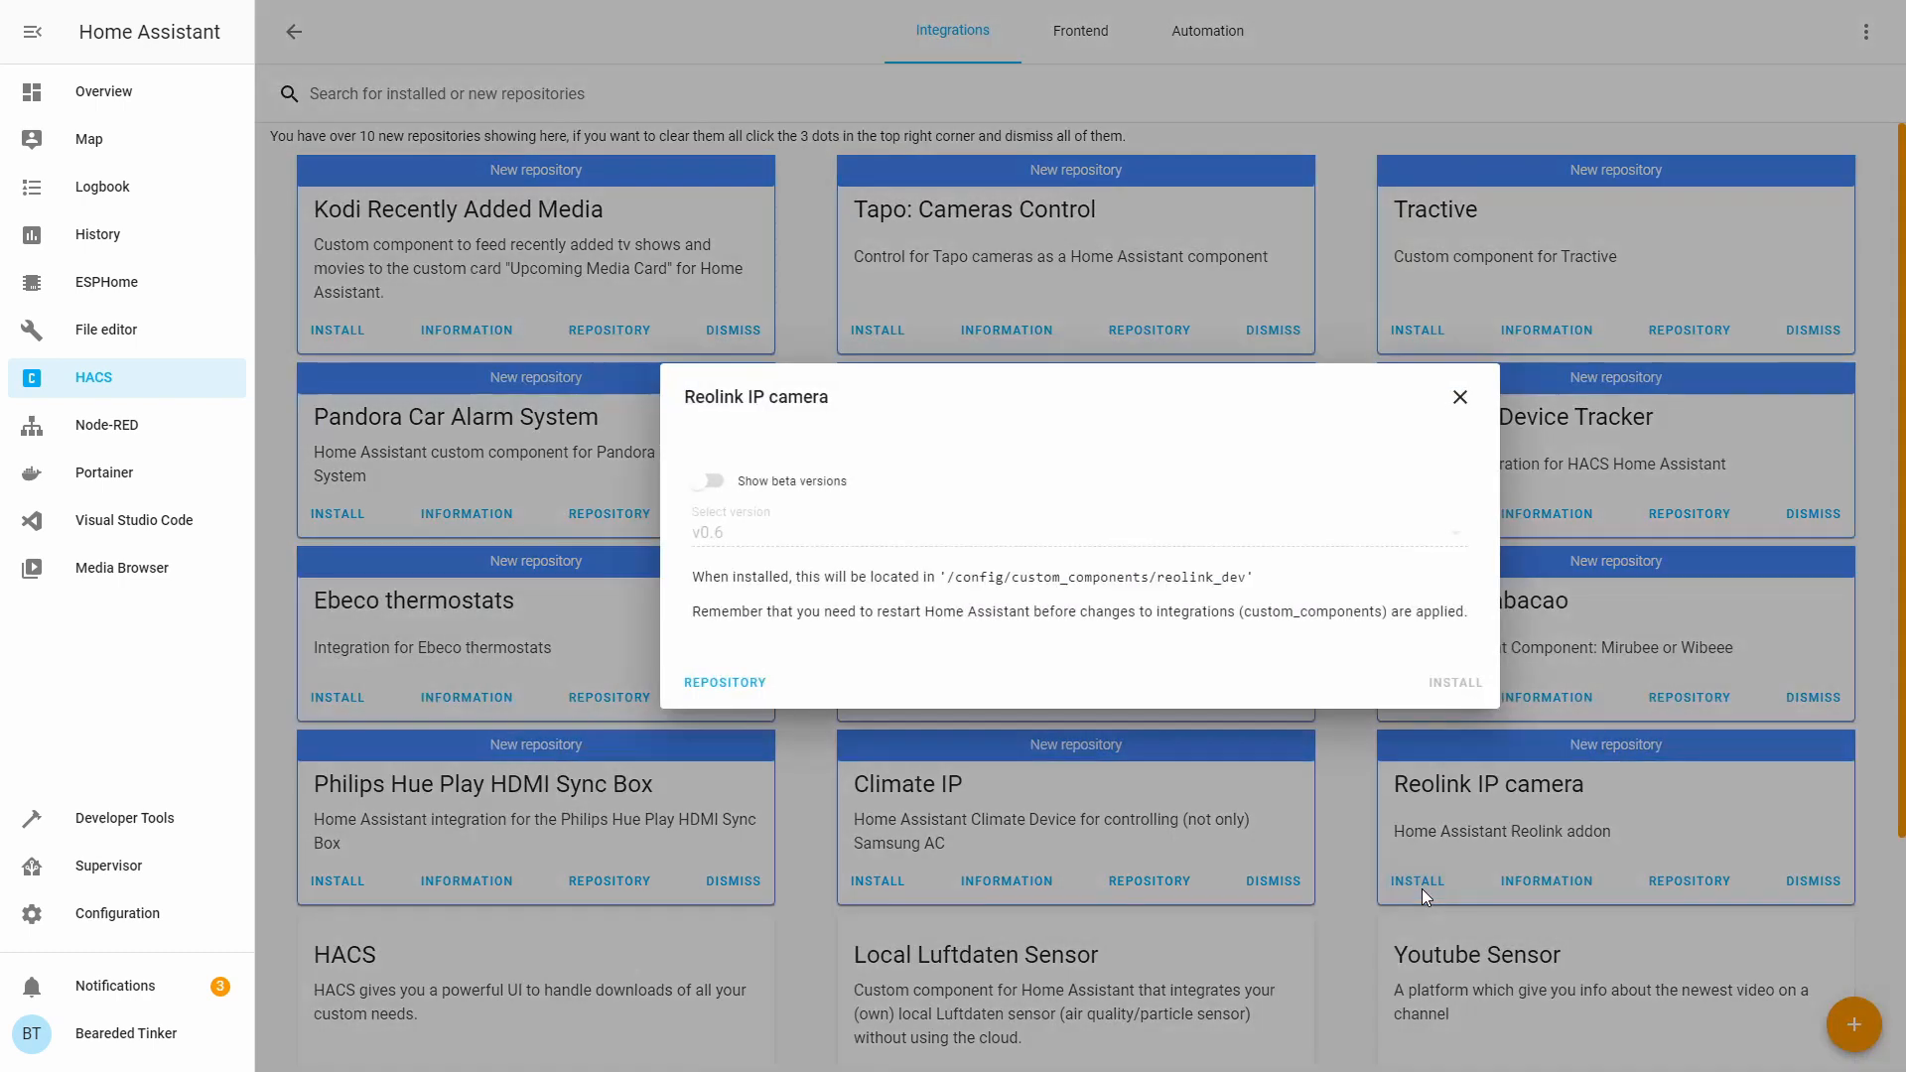
{"action": "left_click", "coordinate": [1441, 703]}
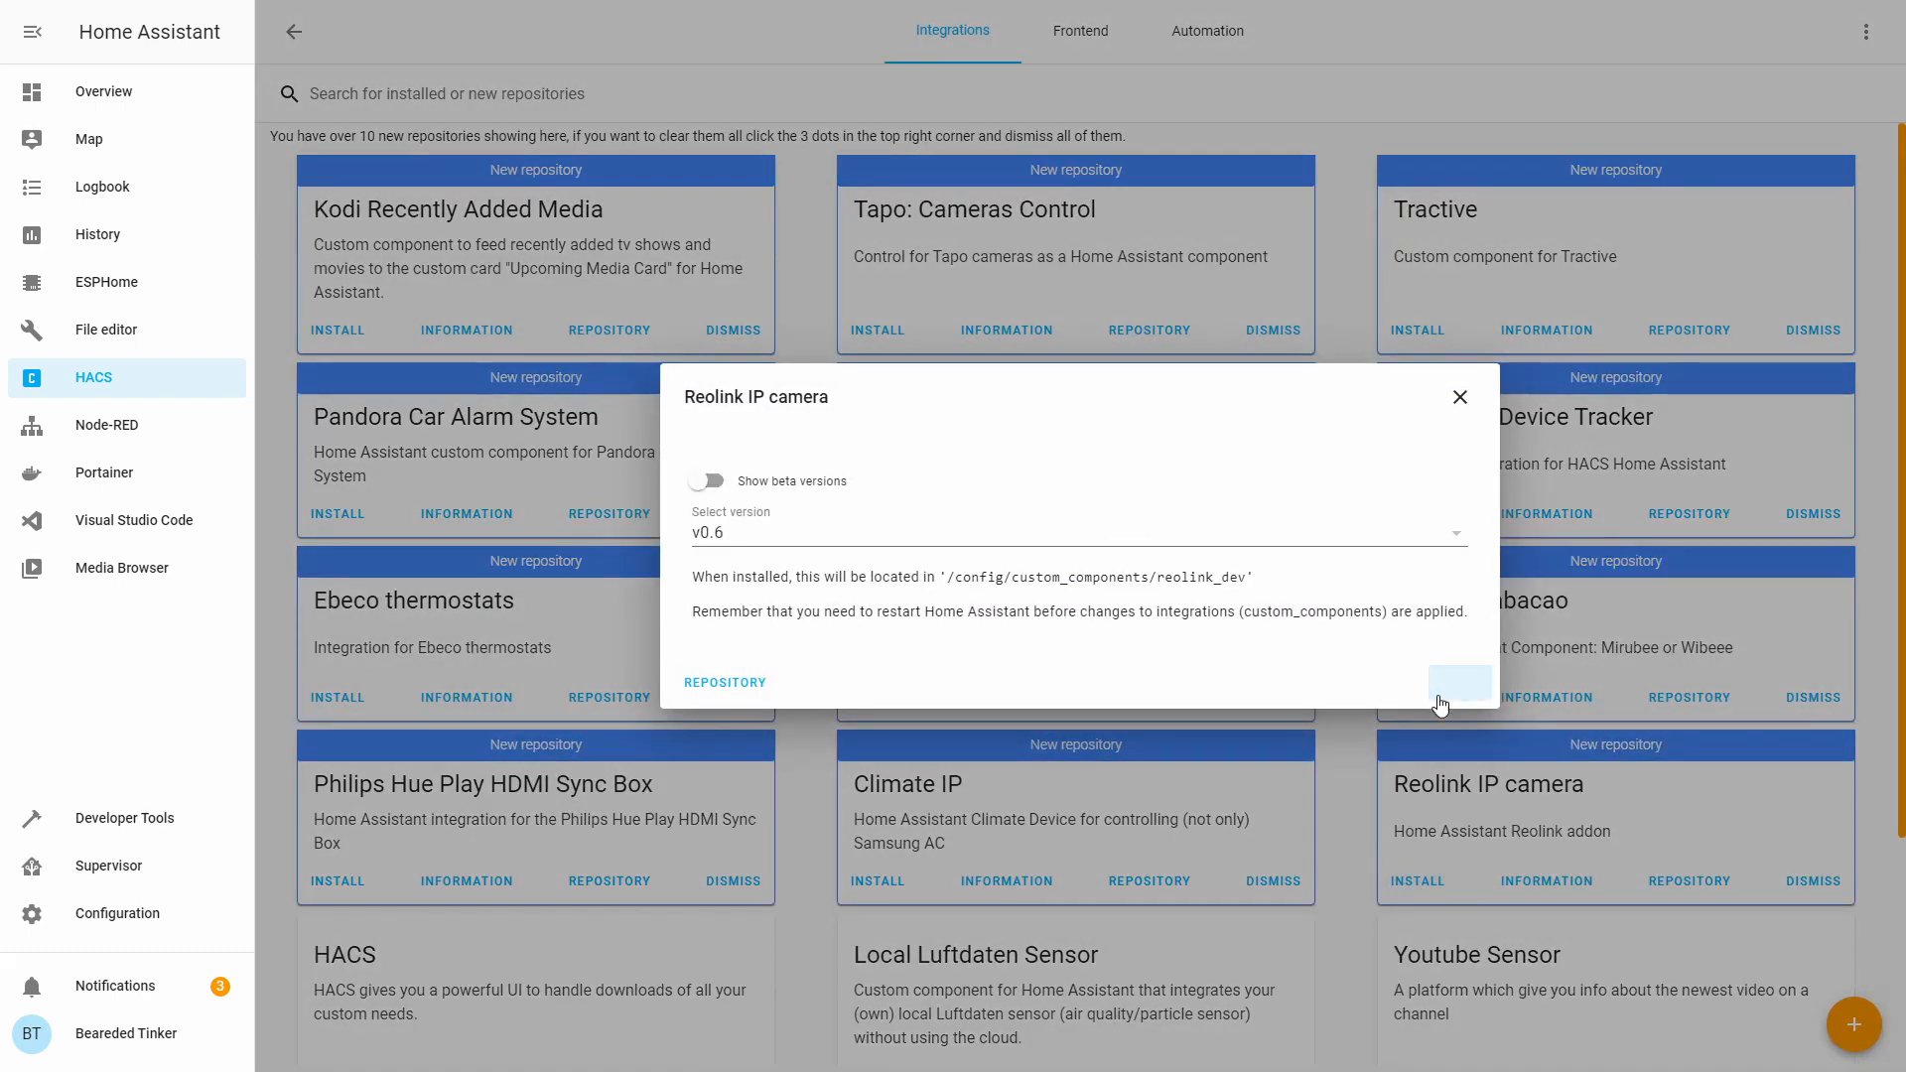
{"action": "scroll", "coordinate": [1440, 703], "scroll_direction": "down", "scroll_amount": 3}
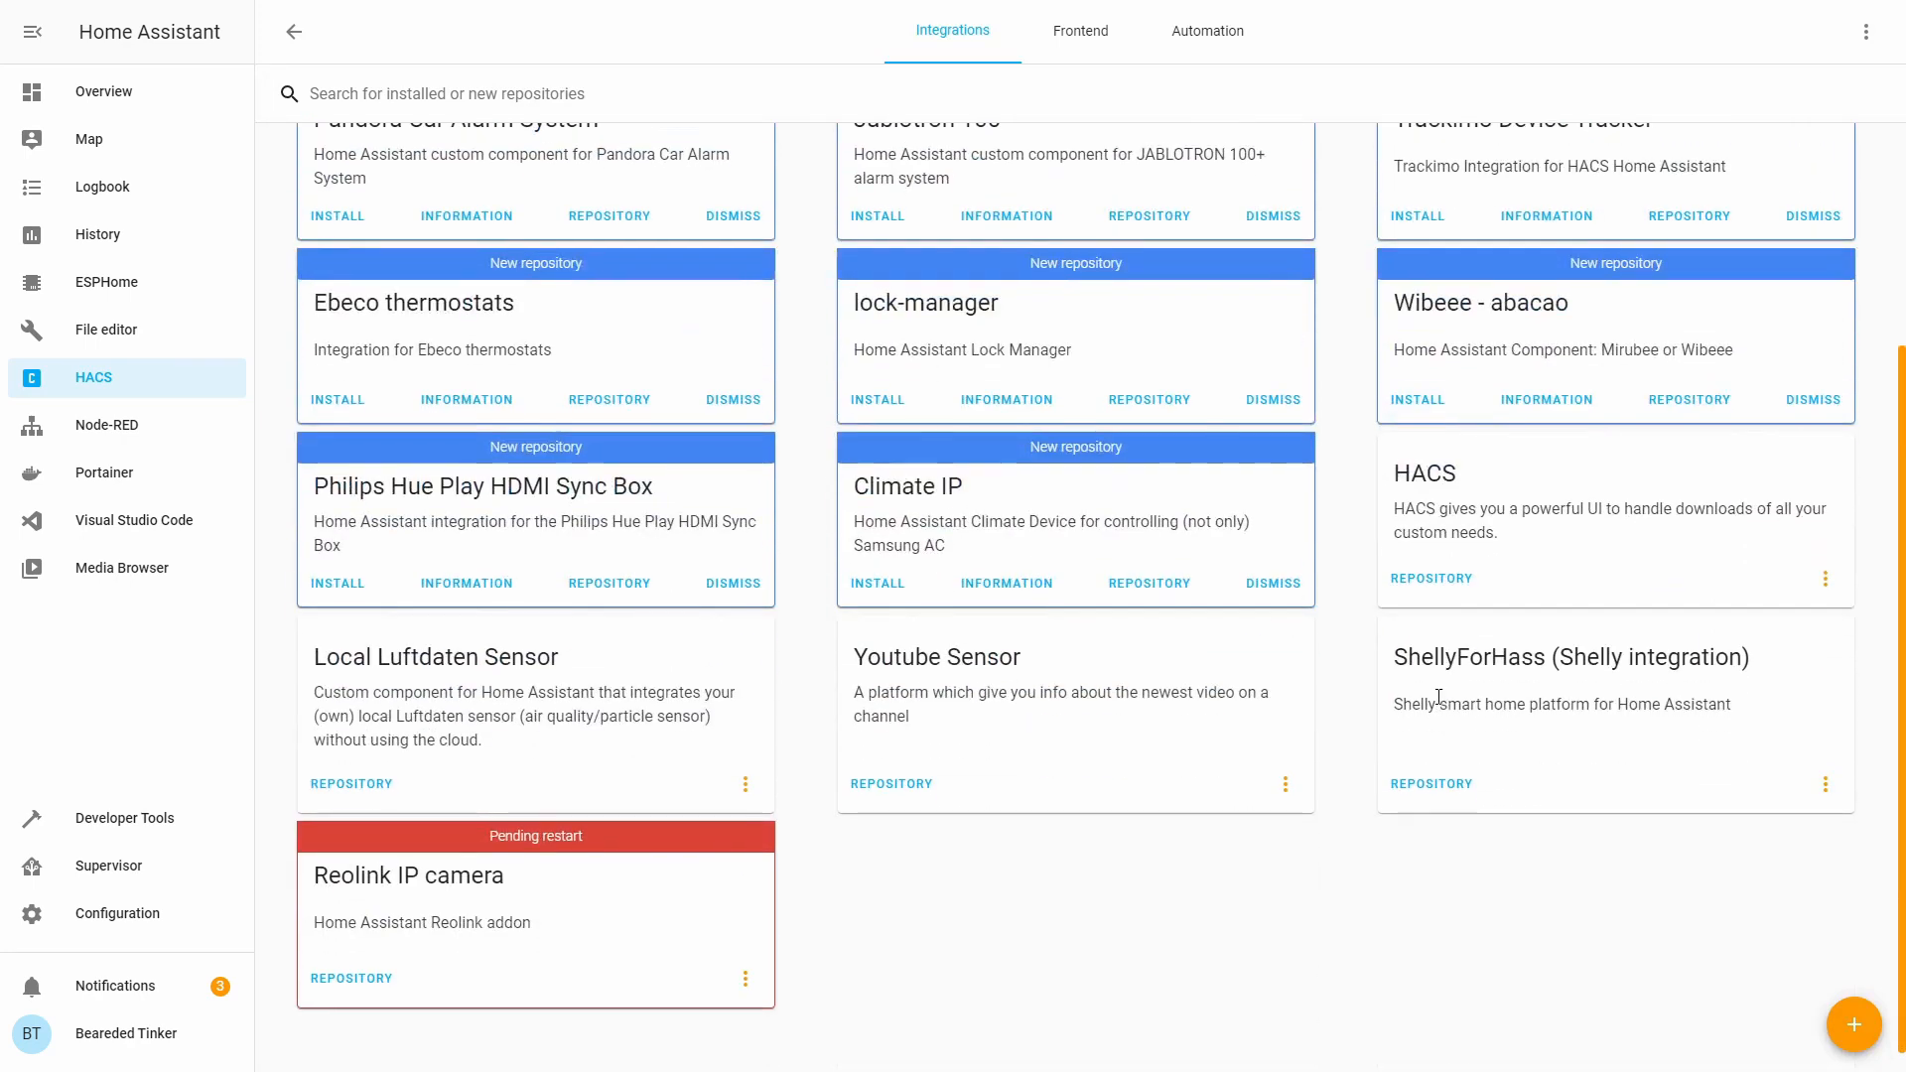
Run Check Configuration from Server Controls to confirm the configuration is valid.
{"action": "left_click", "coordinate": [93, 925]}
{"action": "scroll", "coordinate": [1089, 734], "scroll_direction": "down", "scroll_amount": 5}
{"action": "left_click", "coordinate": [1089, 736]}
{"action": "left_click", "coordinate": [1227, 330]}
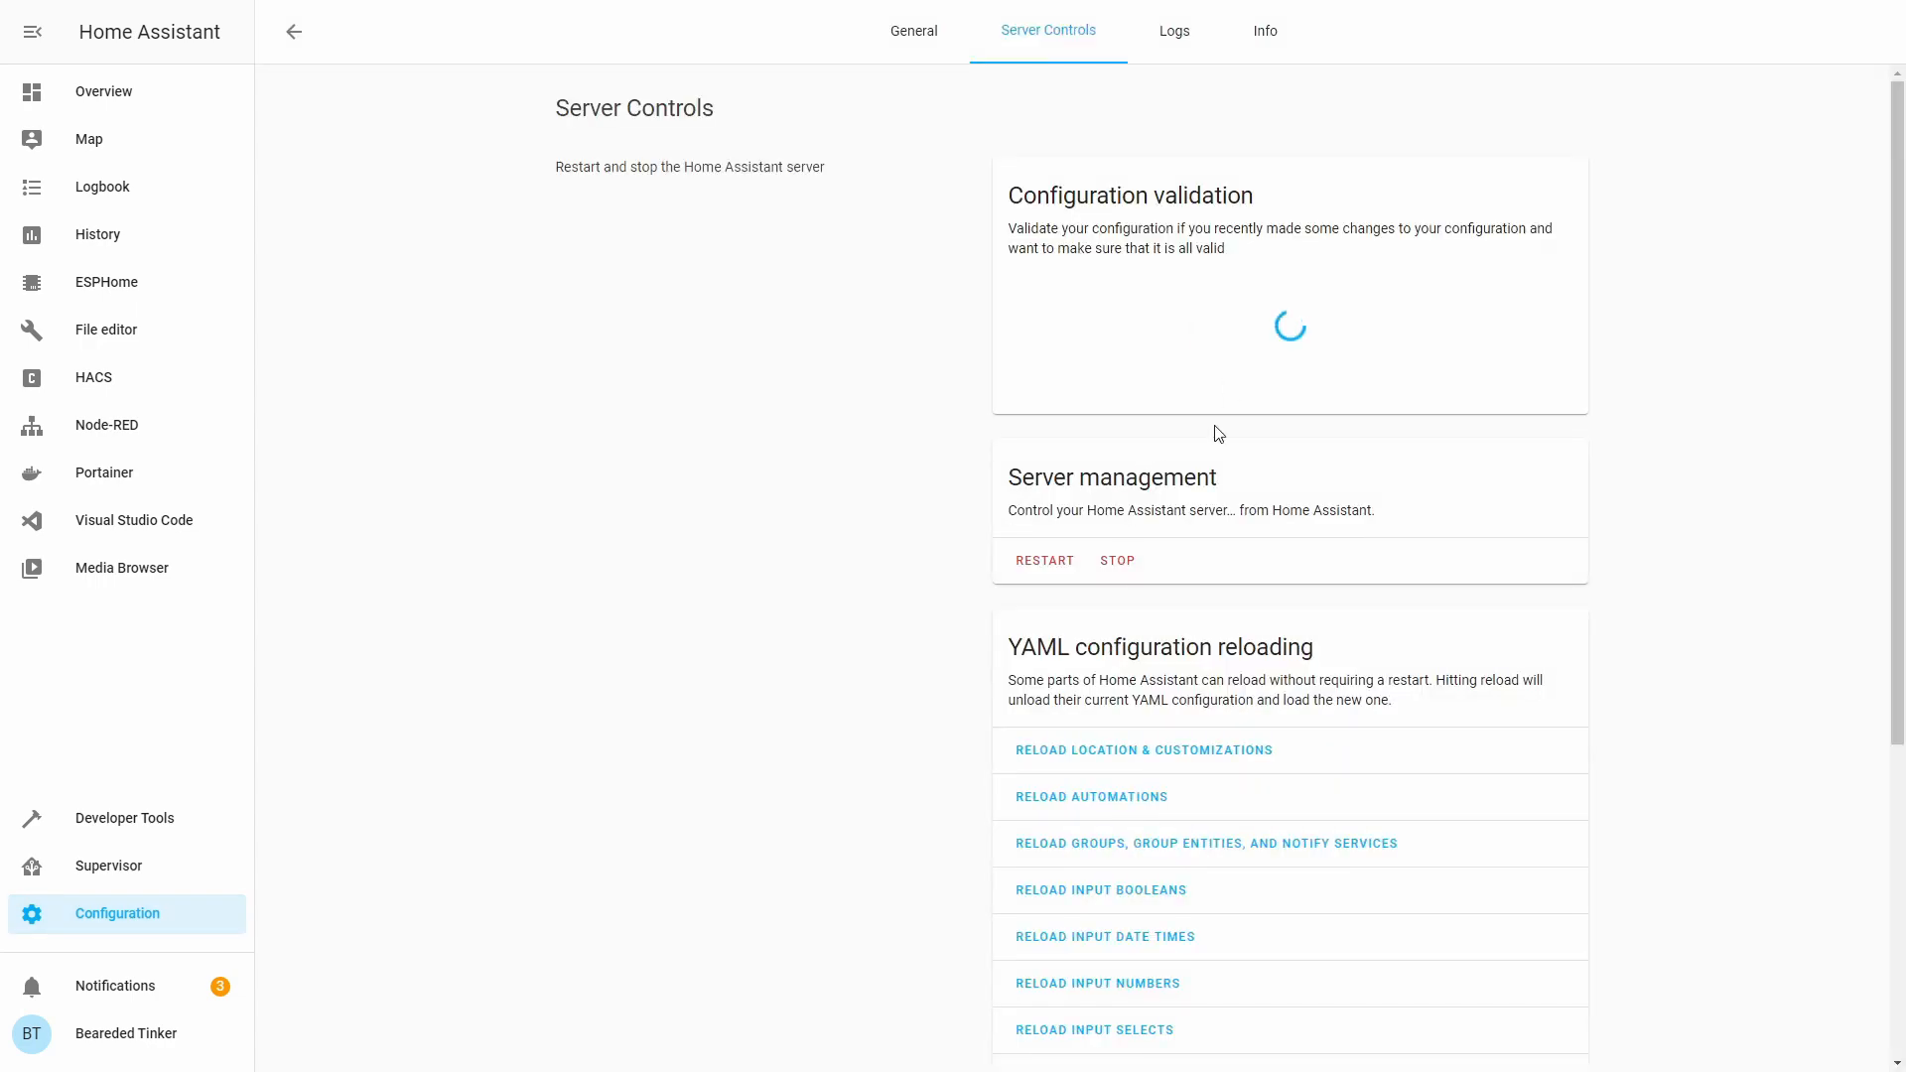
Restart Home Assistant, then bring up the File editor showing automations.yaml.
{"action": "left_click", "coordinate": [1032, 562]}
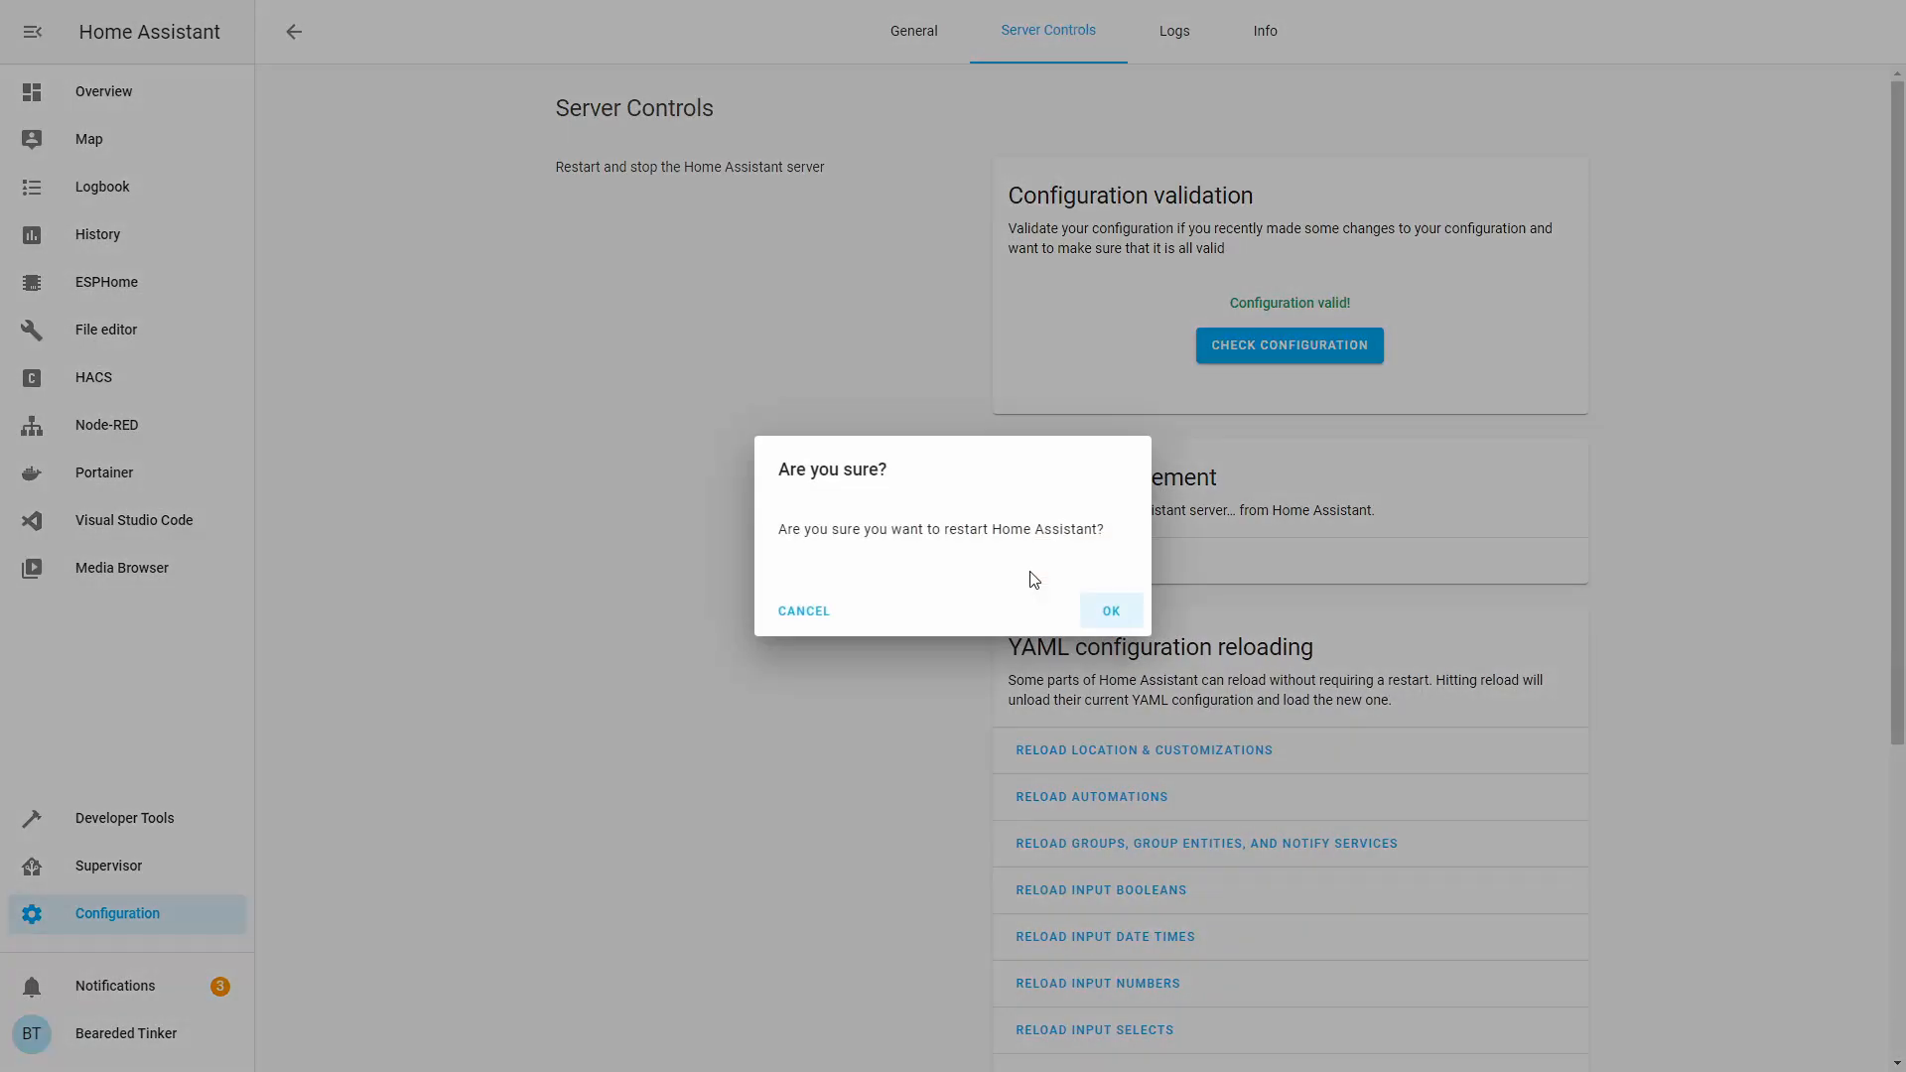
{"action": "left_click", "coordinate": [1110, 613]}
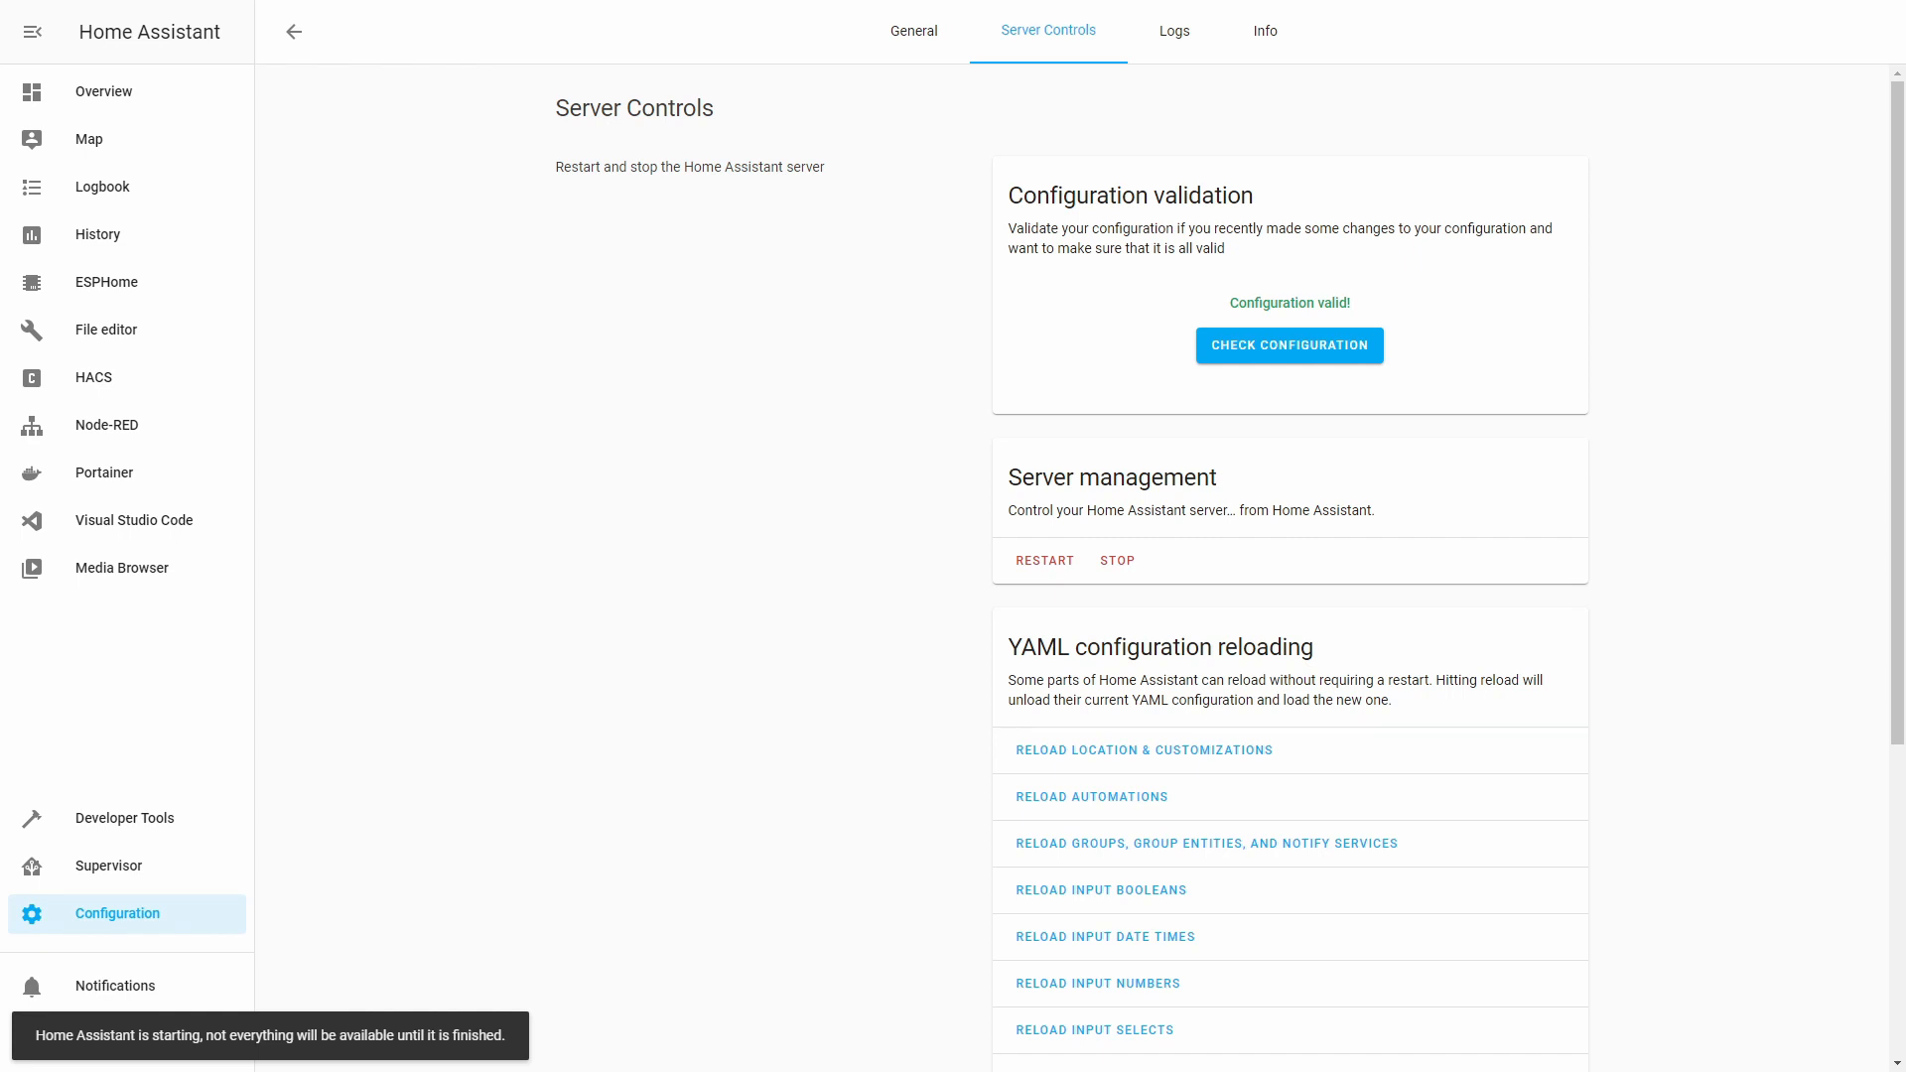
{"action": "left_click", "coordinate": [117, 329]}
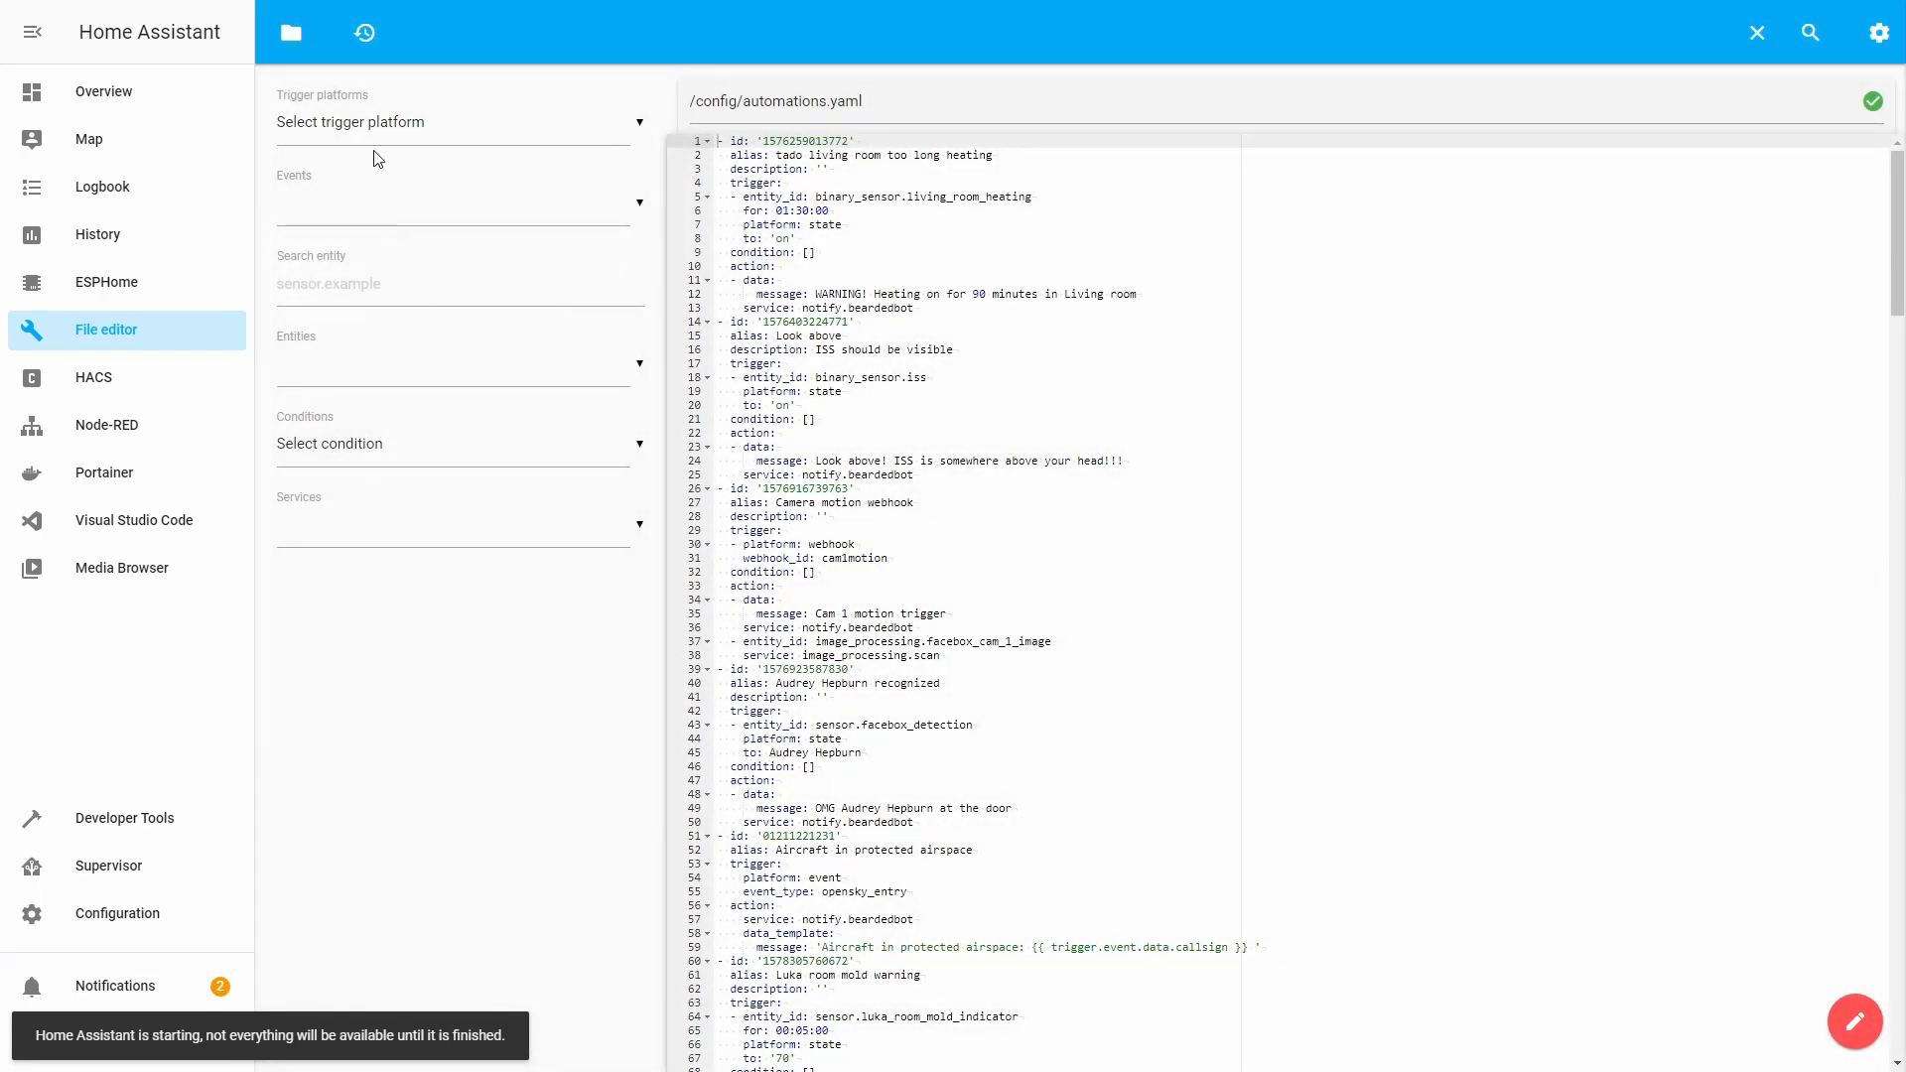
Switch the File editor to configuration.yaml.
{"action": "left_click", "coordinate": [293, 34]}
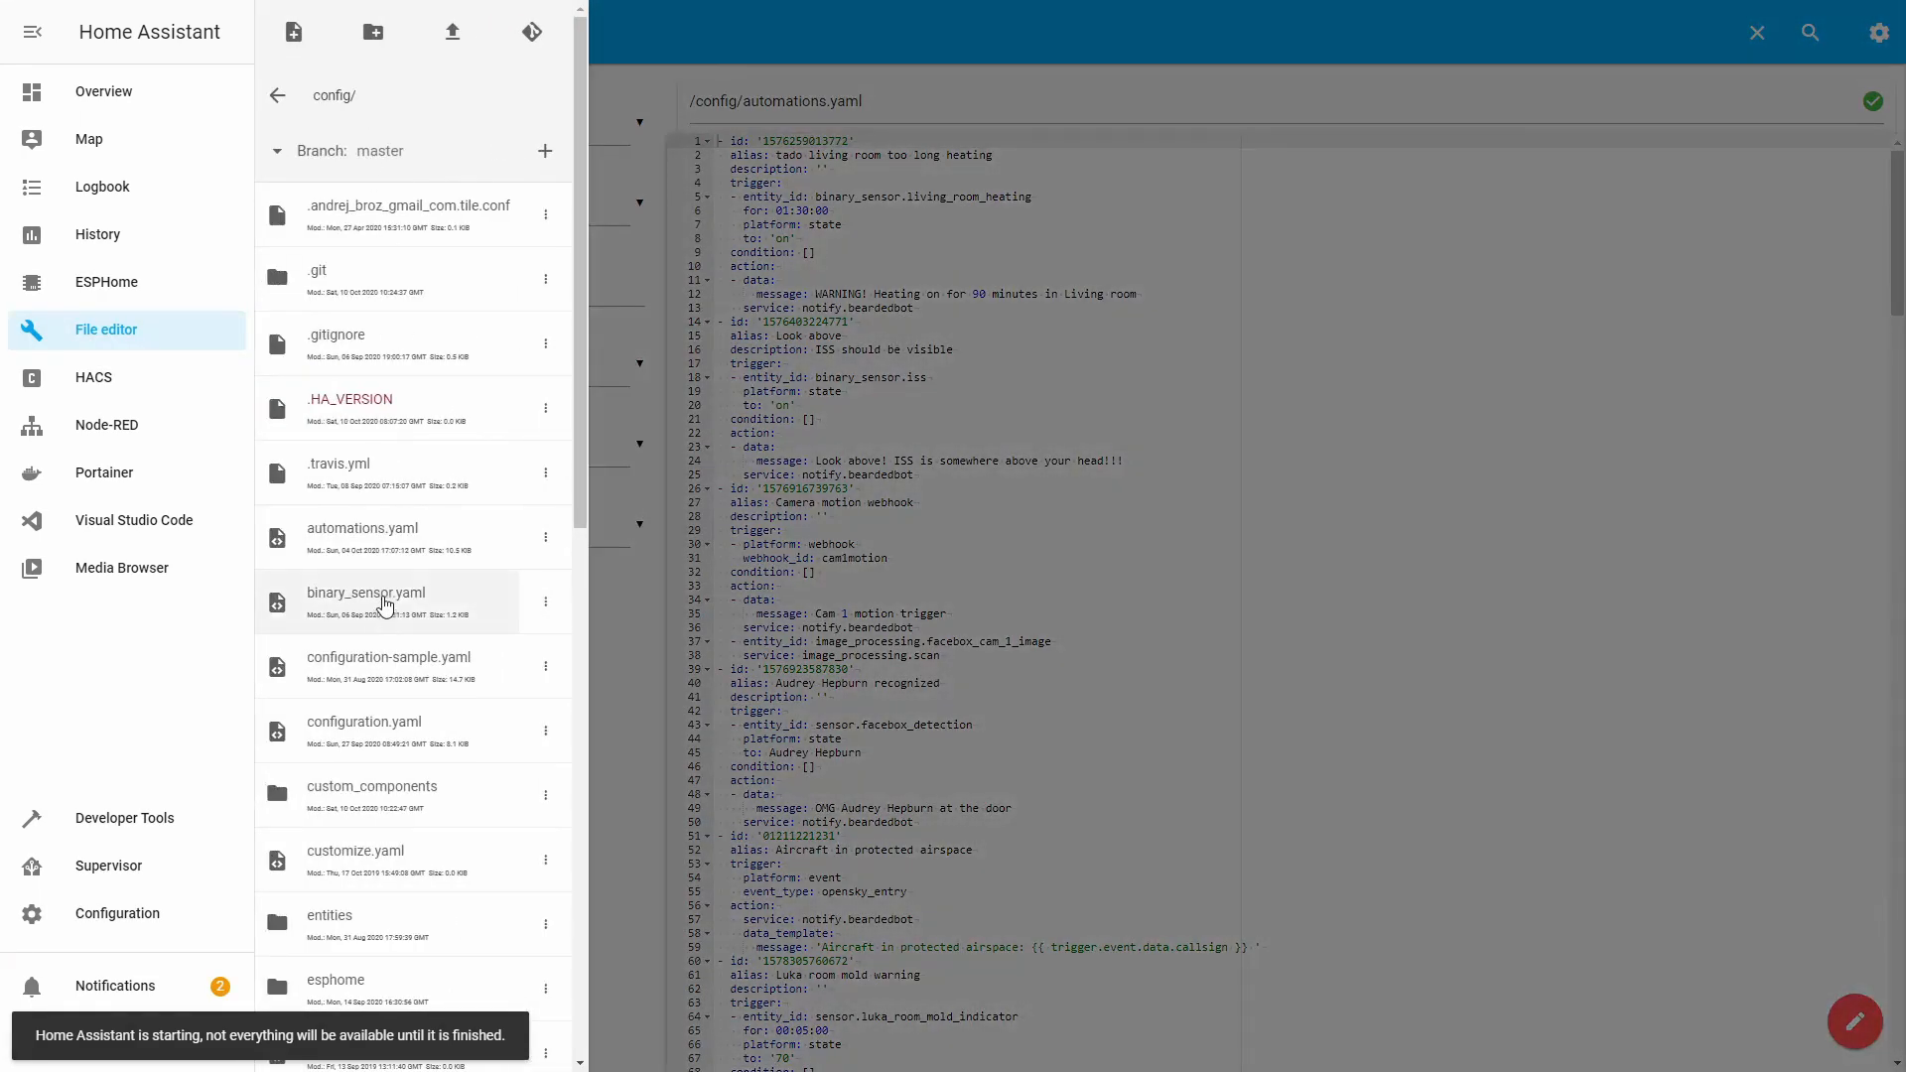
{"action": "left_click", "coordinate": [409, 732]}
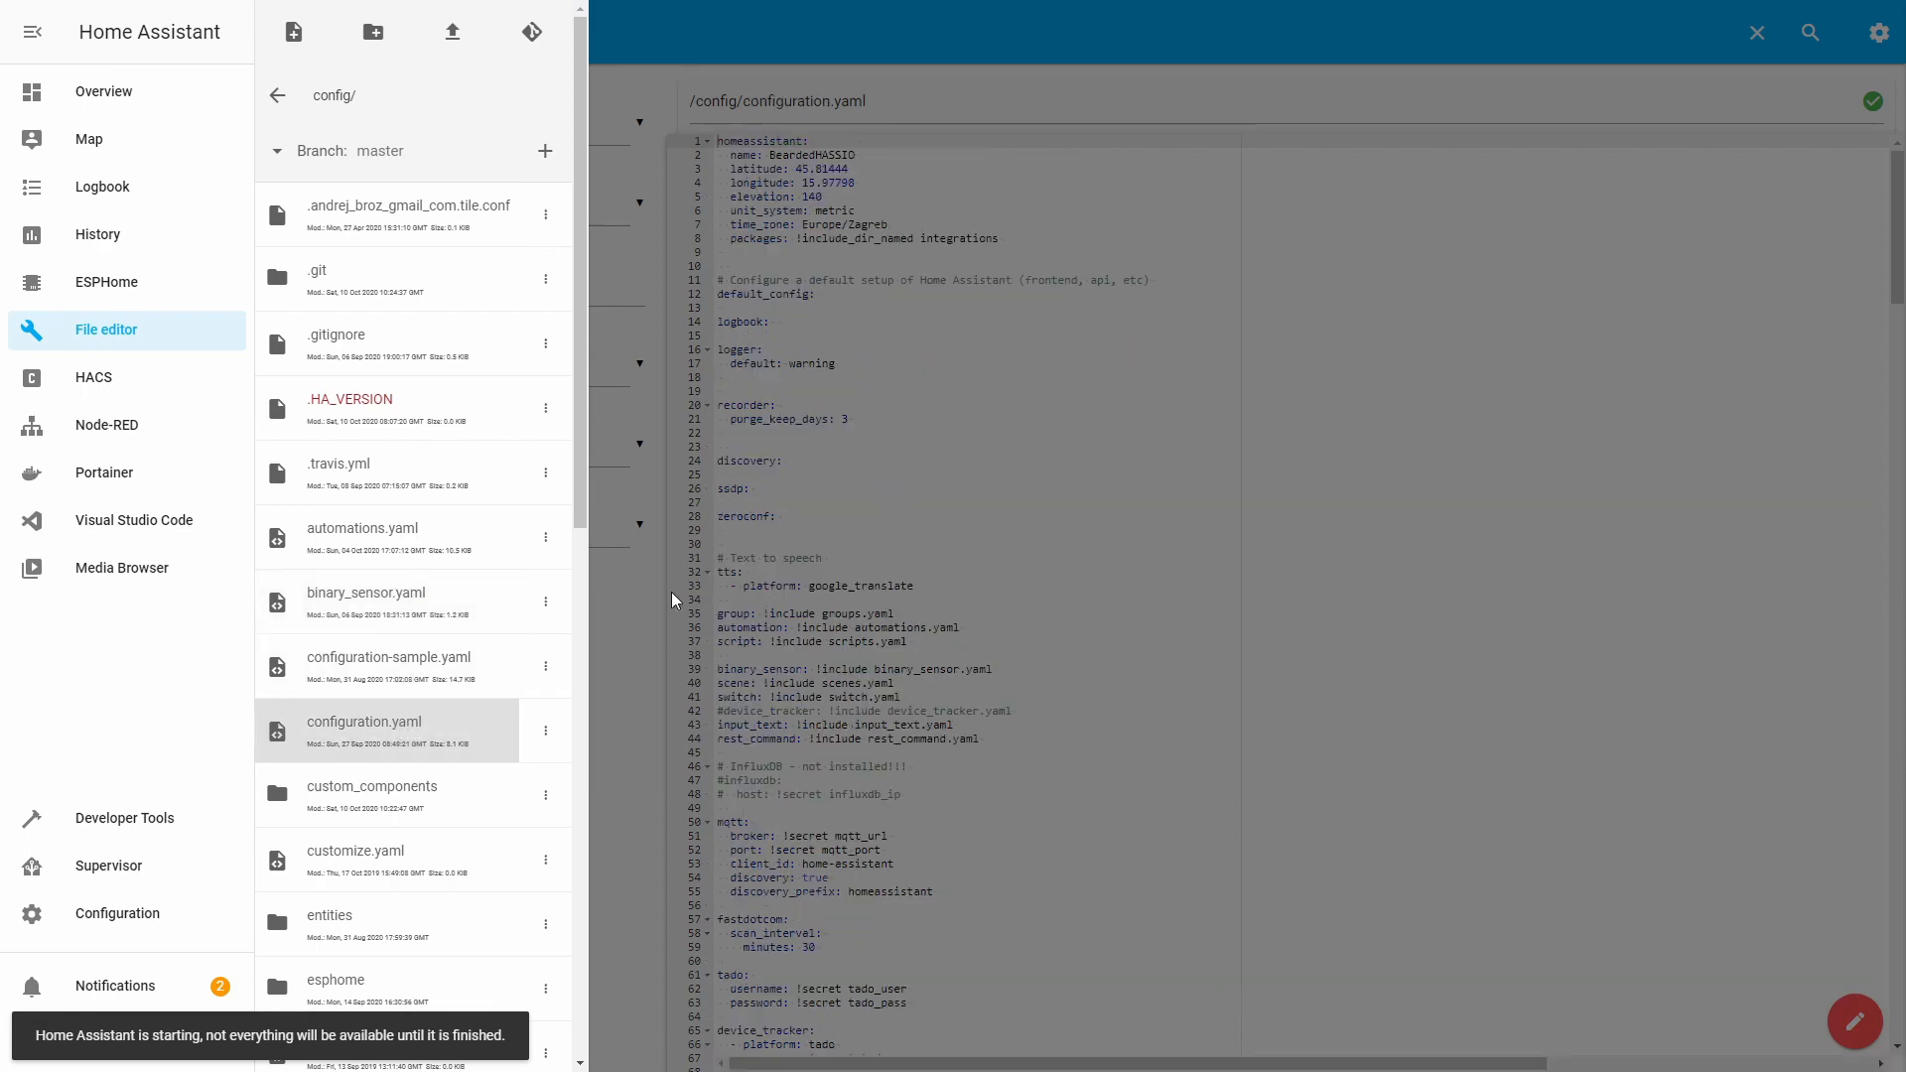
{"action": "left_click", "coordinate": [864, 566]}
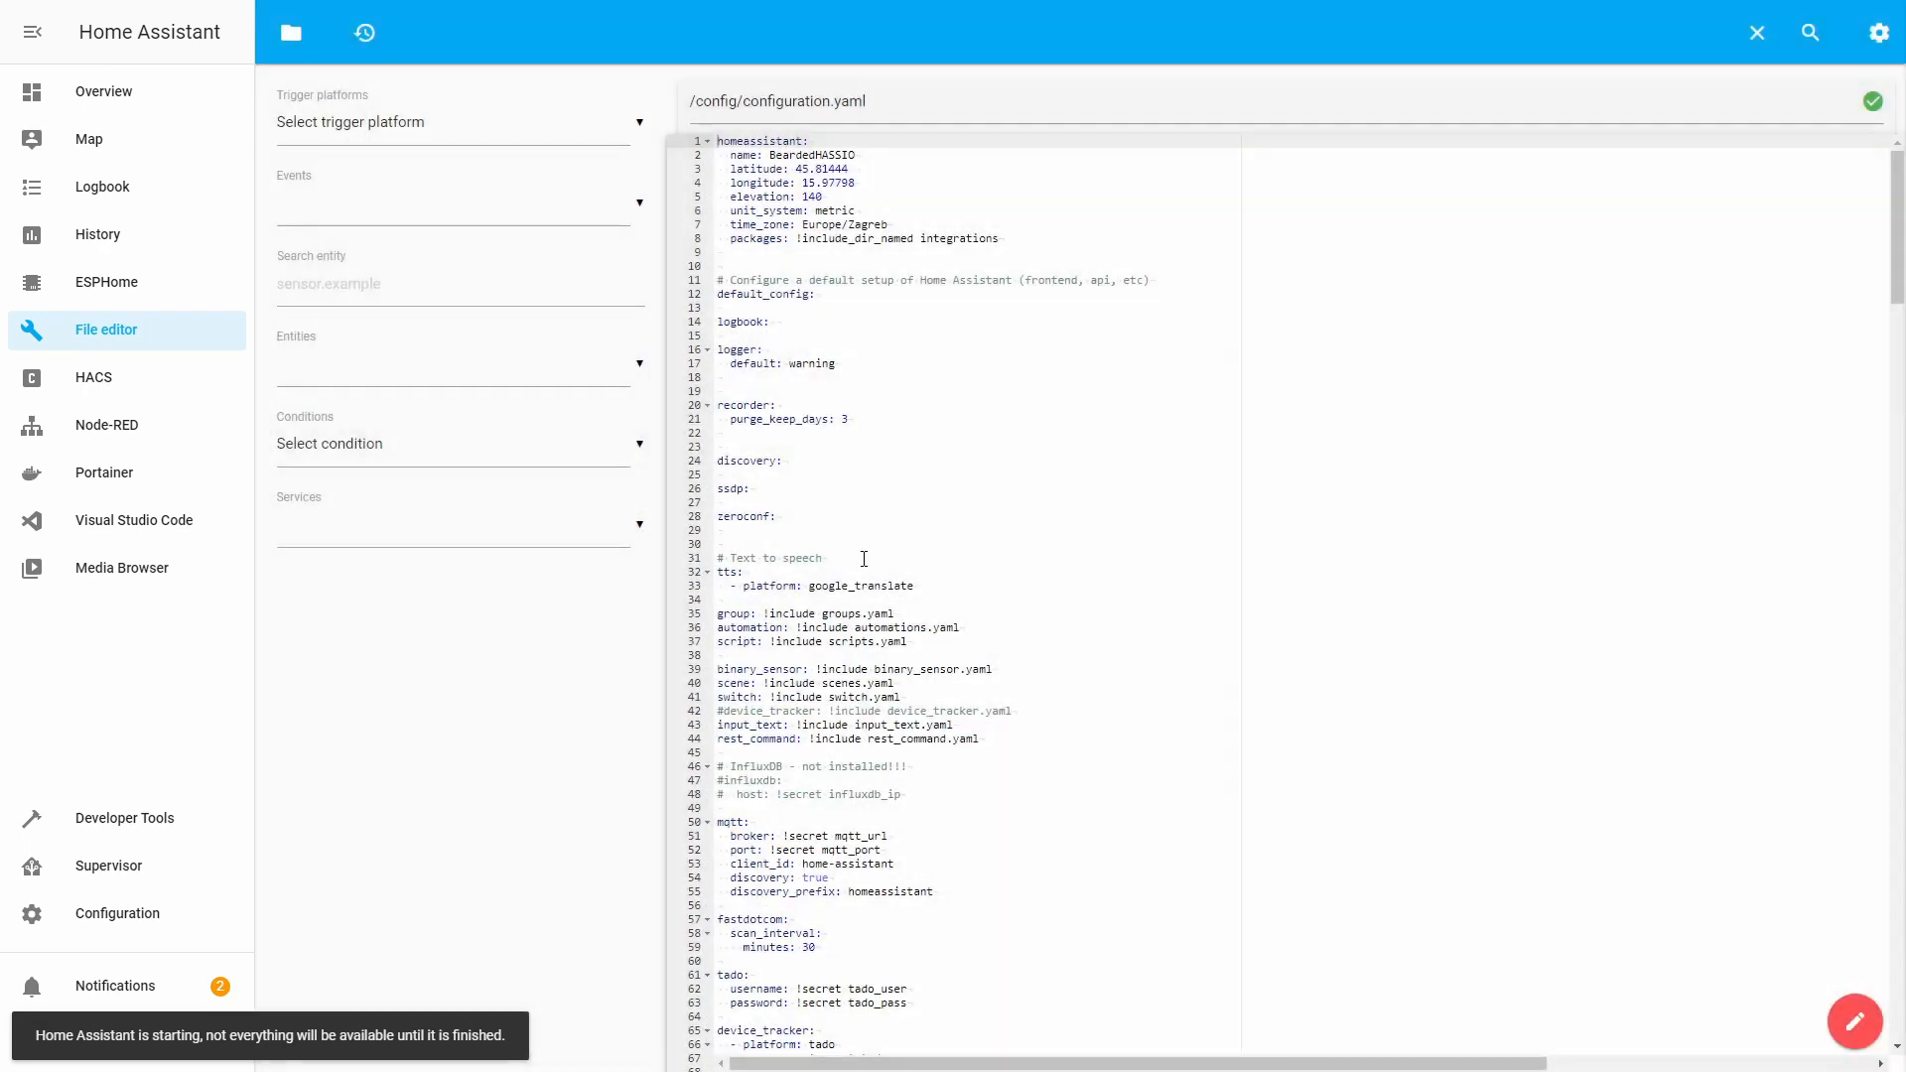
{"action": "scroll", "coordinate": [902, 466], "scroll_direction": "down", "scroll_amount": 3}
{"action": "scroll", "coordinate": [903, 465], "scroll_direction": "down", "scroll_amount": 20}
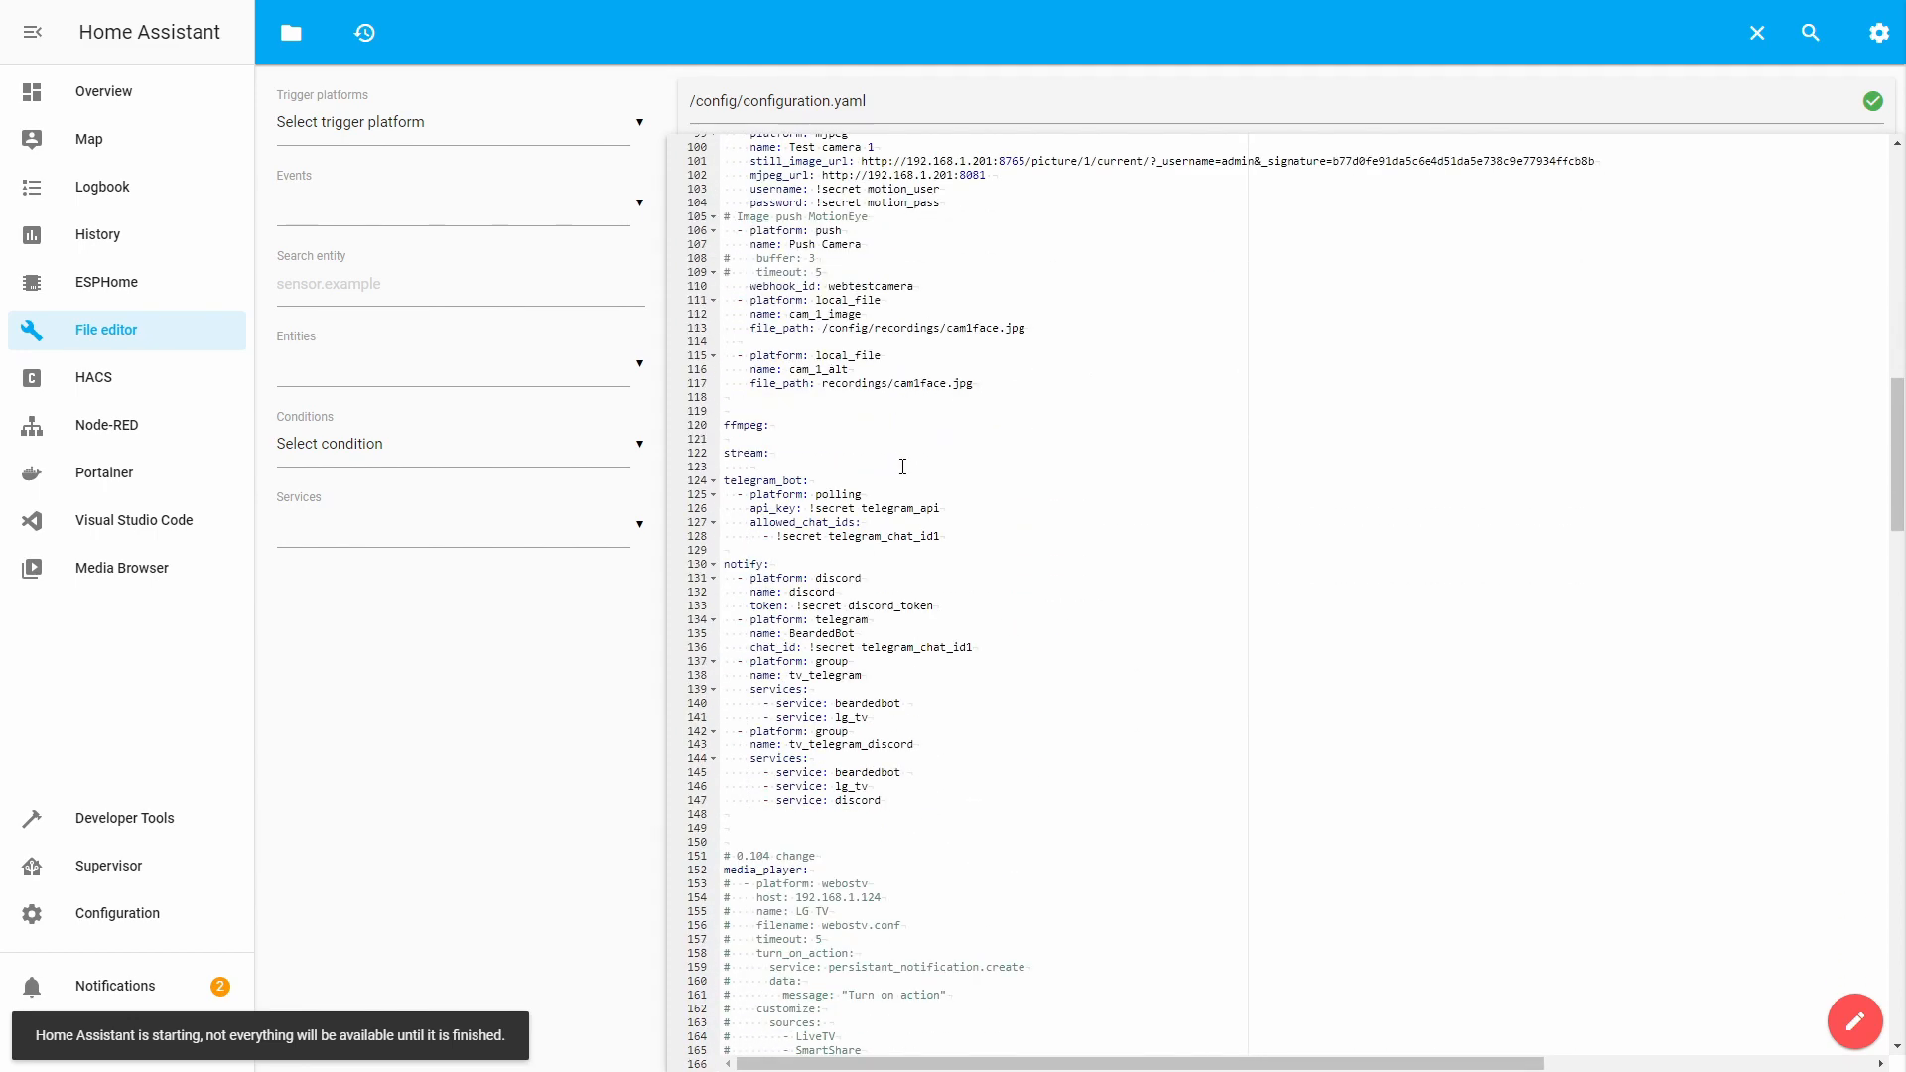
{"action": "scroll", "coordinate": [903, 466], "scroll_direction": "down", "scroll_amount": 8}
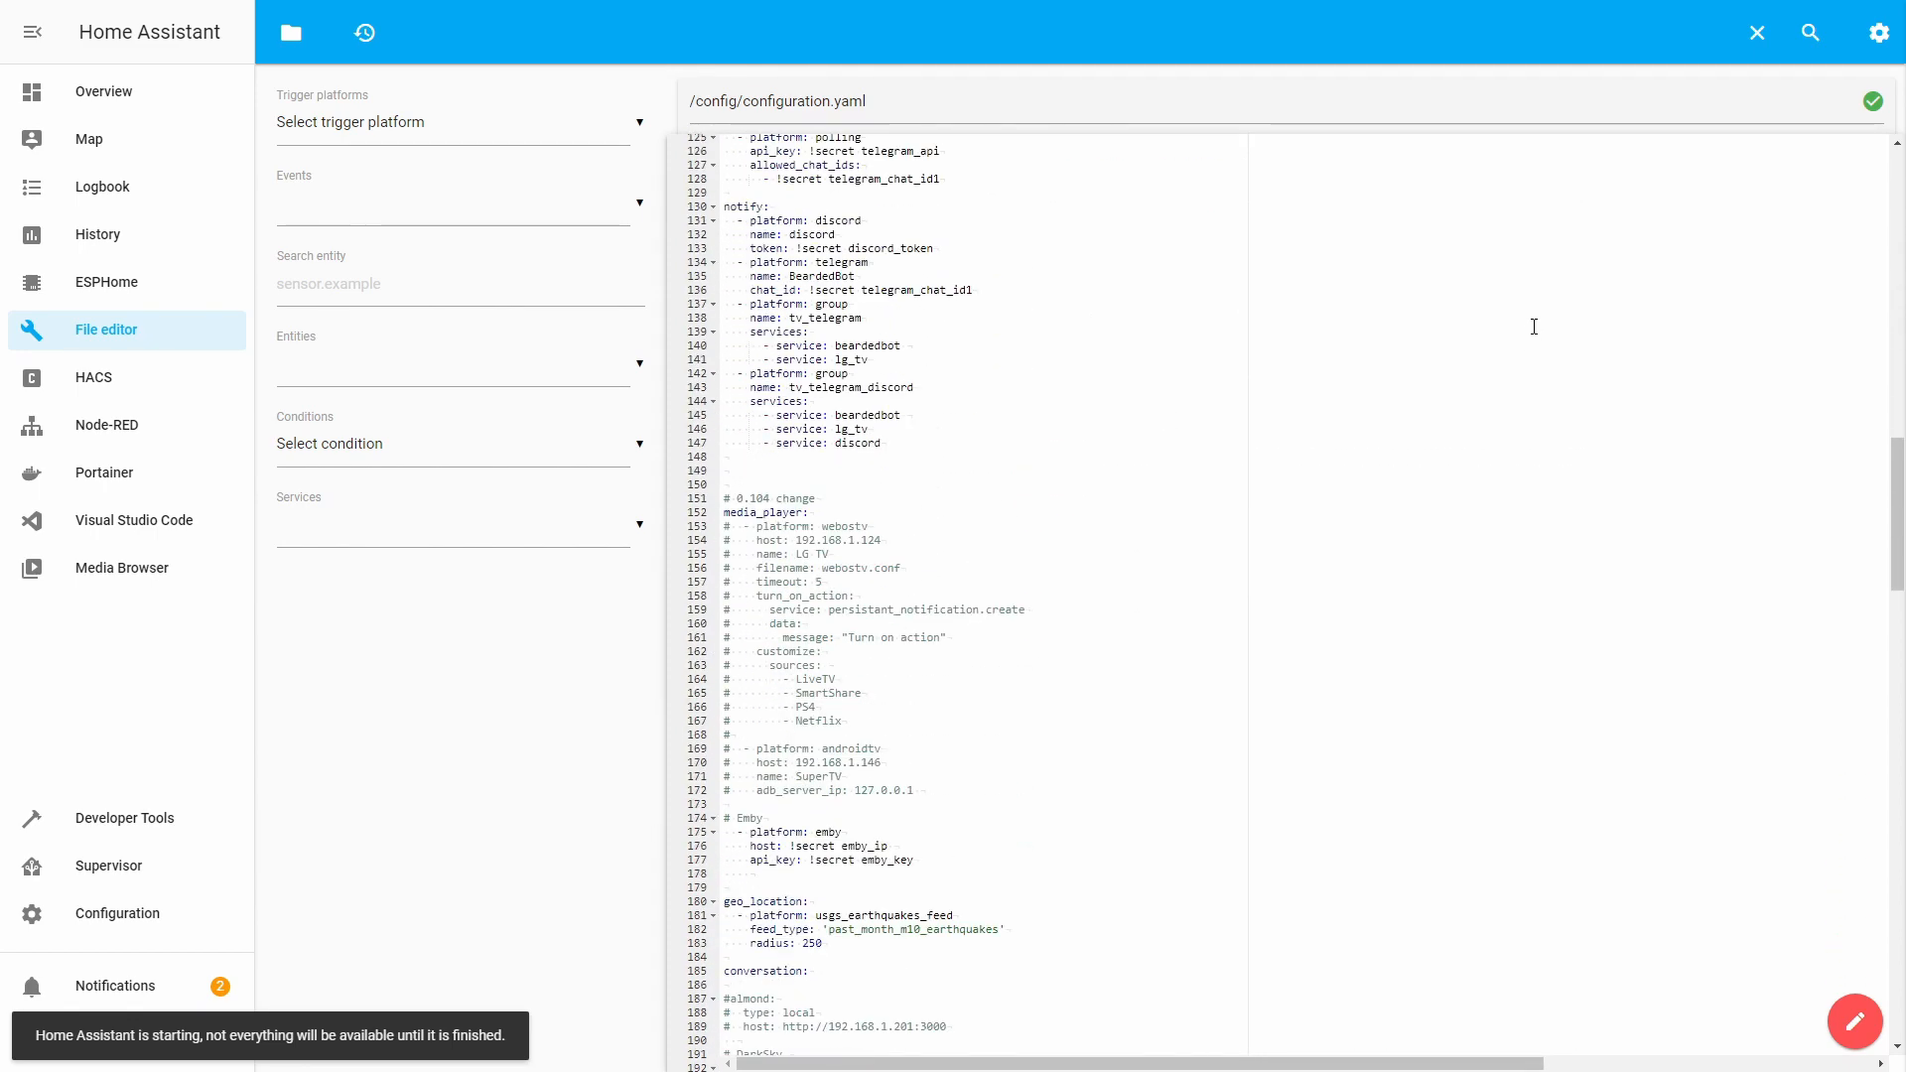
Search configuration.yaml for 'camera' to find the camera: section.
{"action": "left_click", "coordinate": [1810, 32]}
{"action": "type", "text": "camera"}
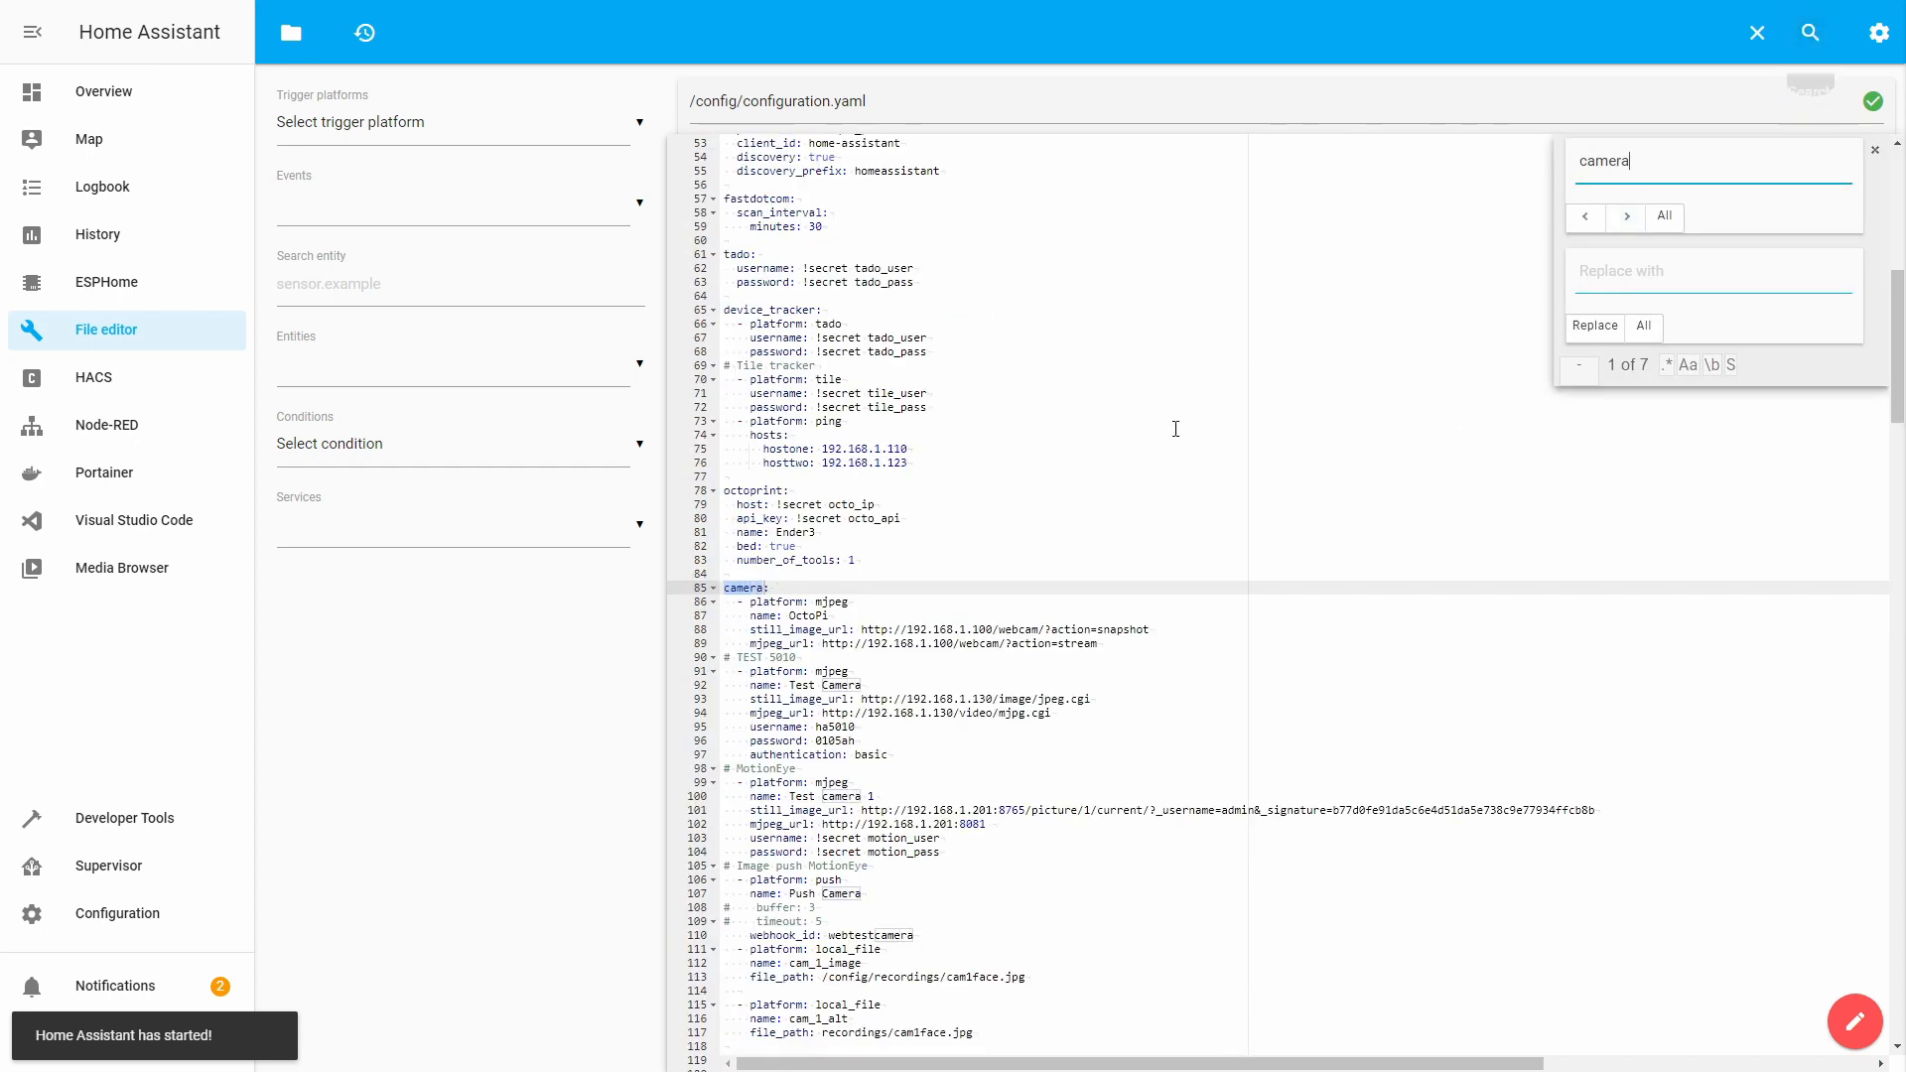
{"action": "left_click", "coordinate": [1051, 545]}
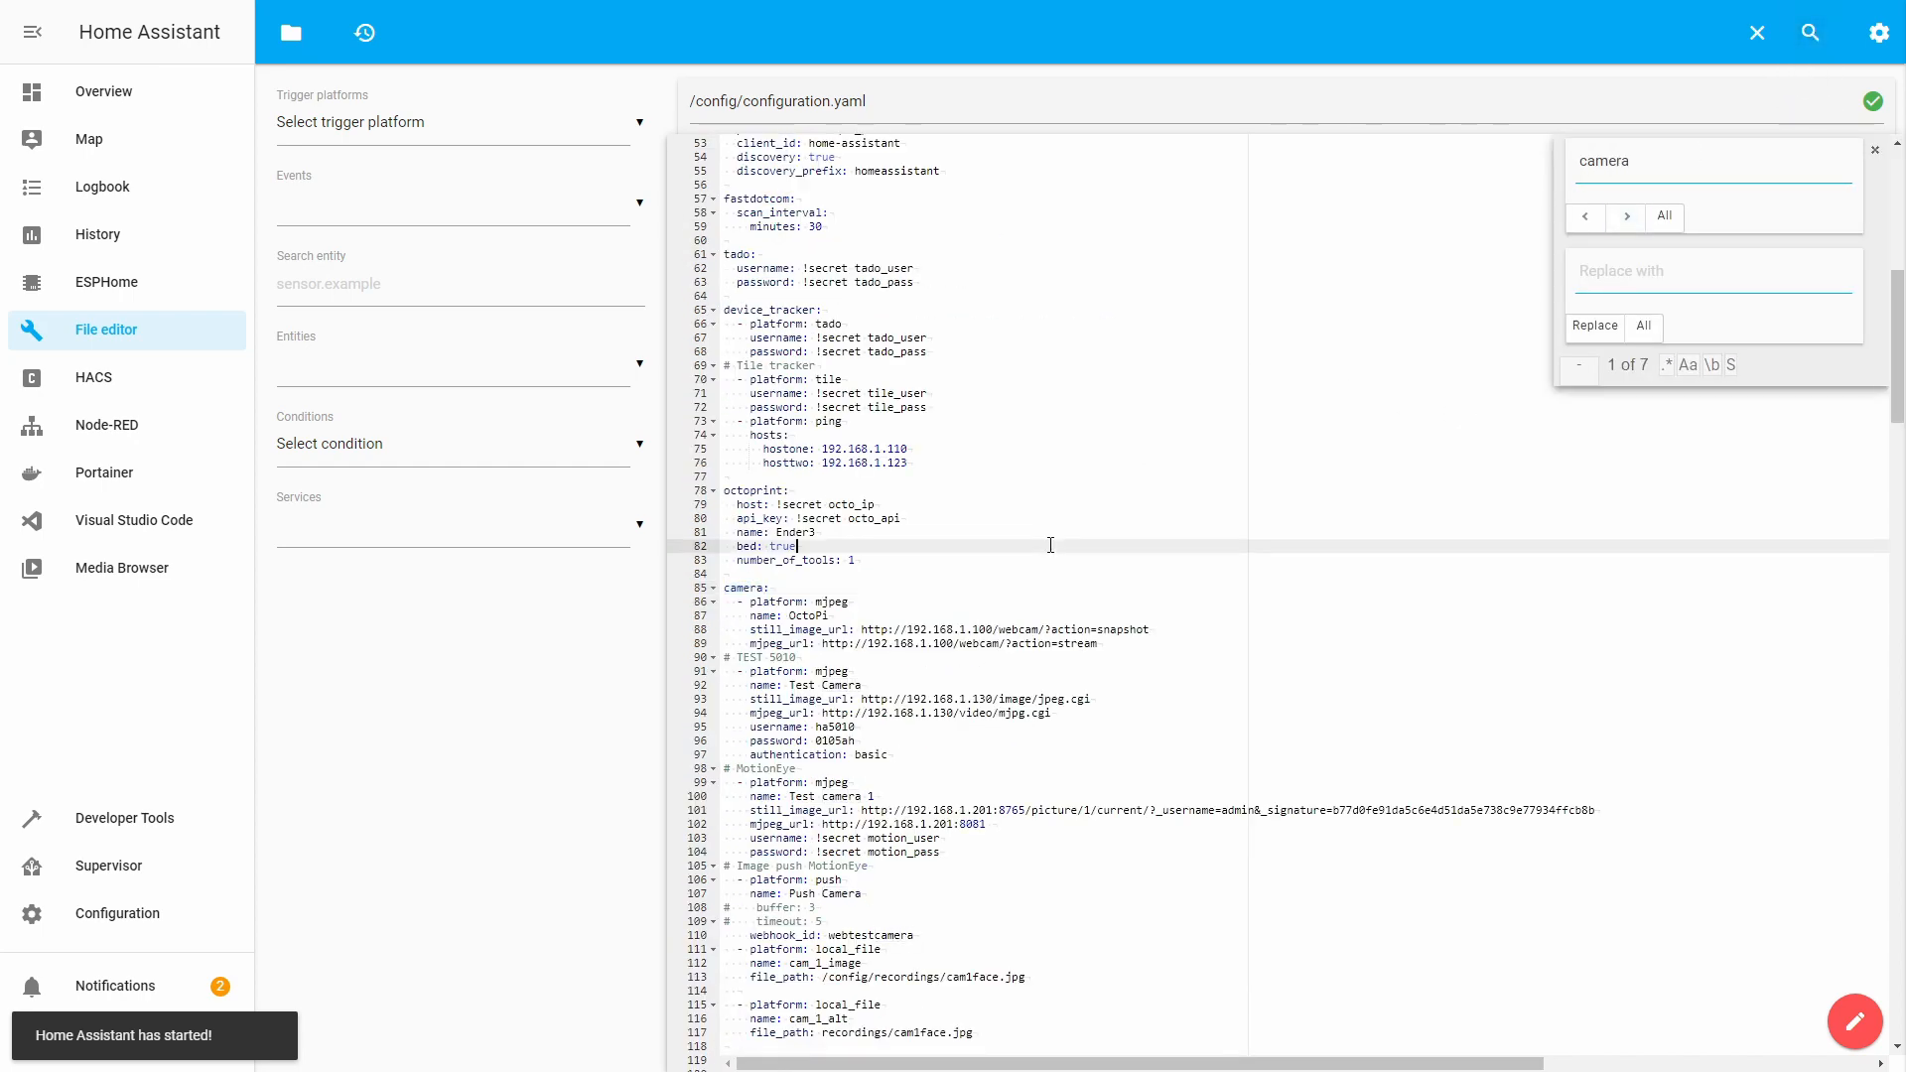
{"action": "scroll", "coordinate": [991, 558], "scroll_direction": "down", "scroll_amount": 3}
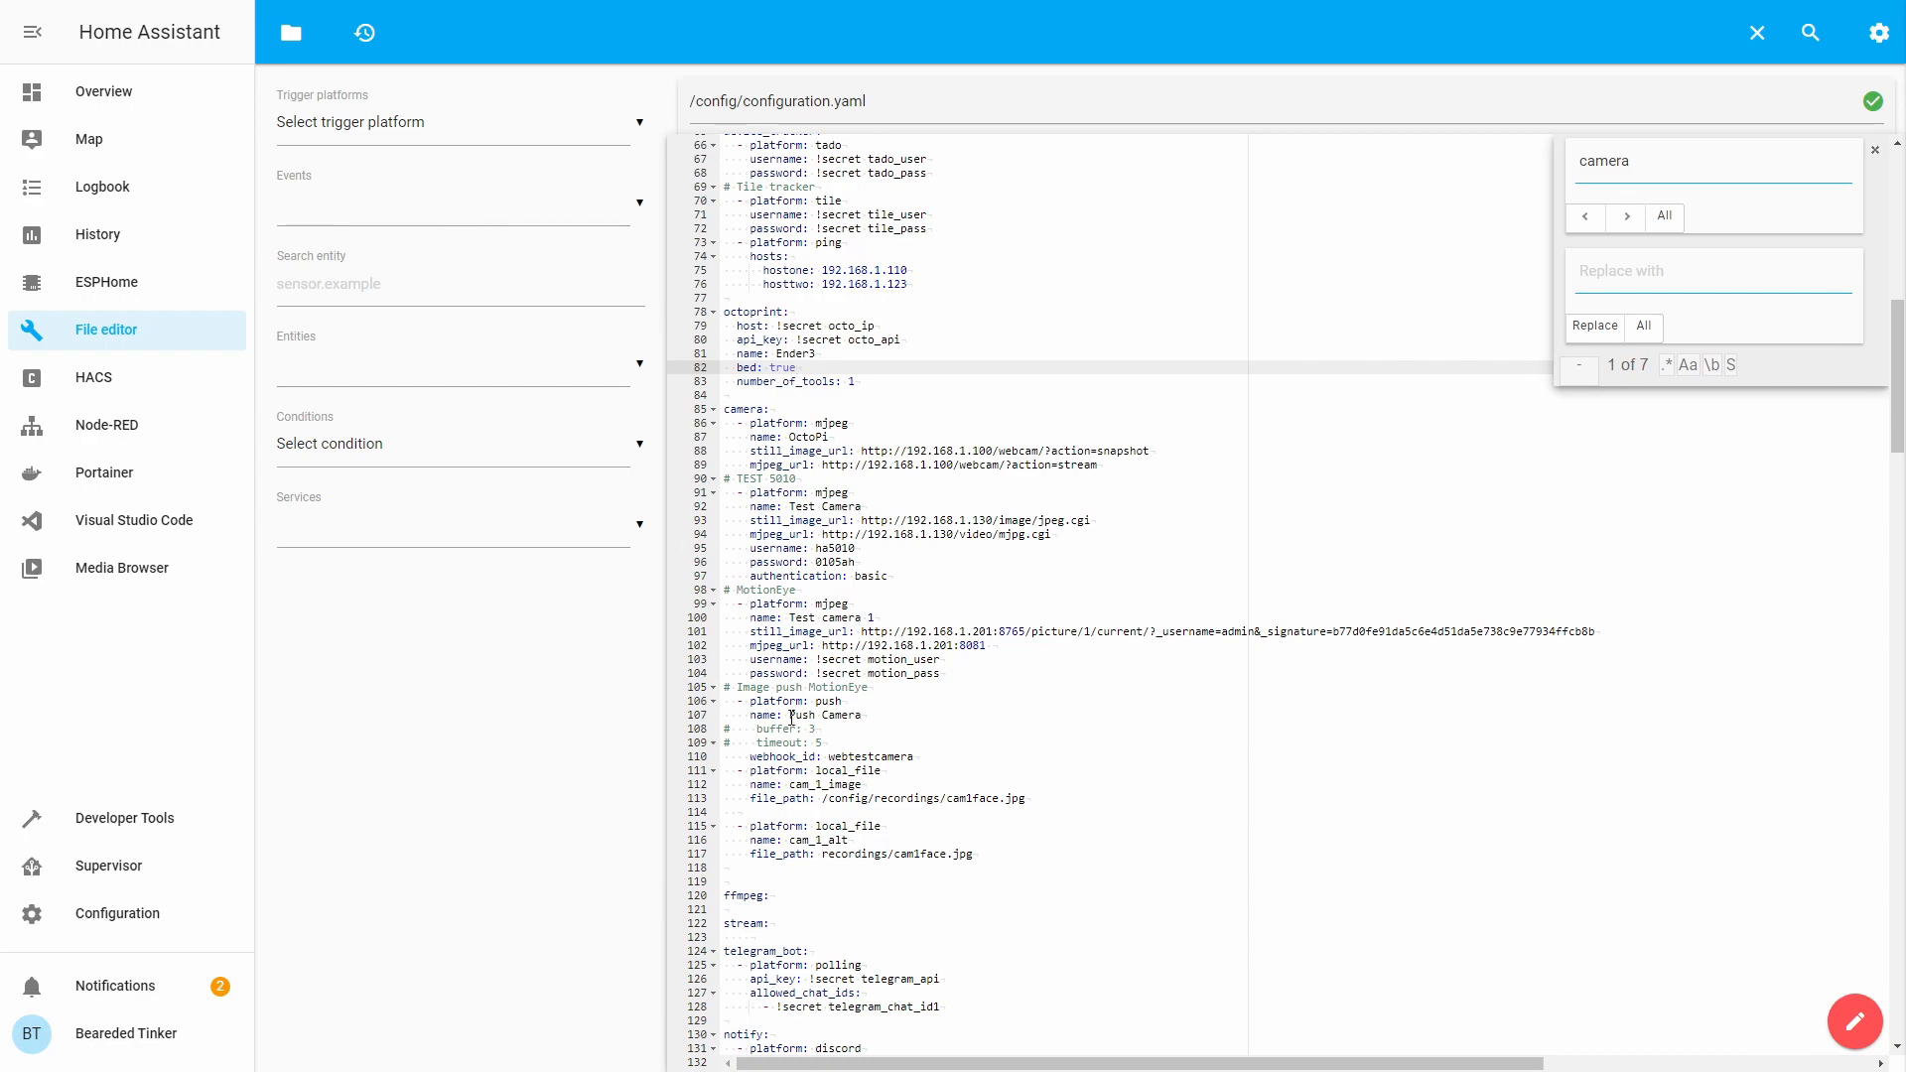
Start a '- platform: reolink_dev' entry below cam_1_alt with host 192.168.1.119, username and empty password.
{"action": "left_click", "coordinate": [1014, 870]}
{"action": "key", "text": "Return"}
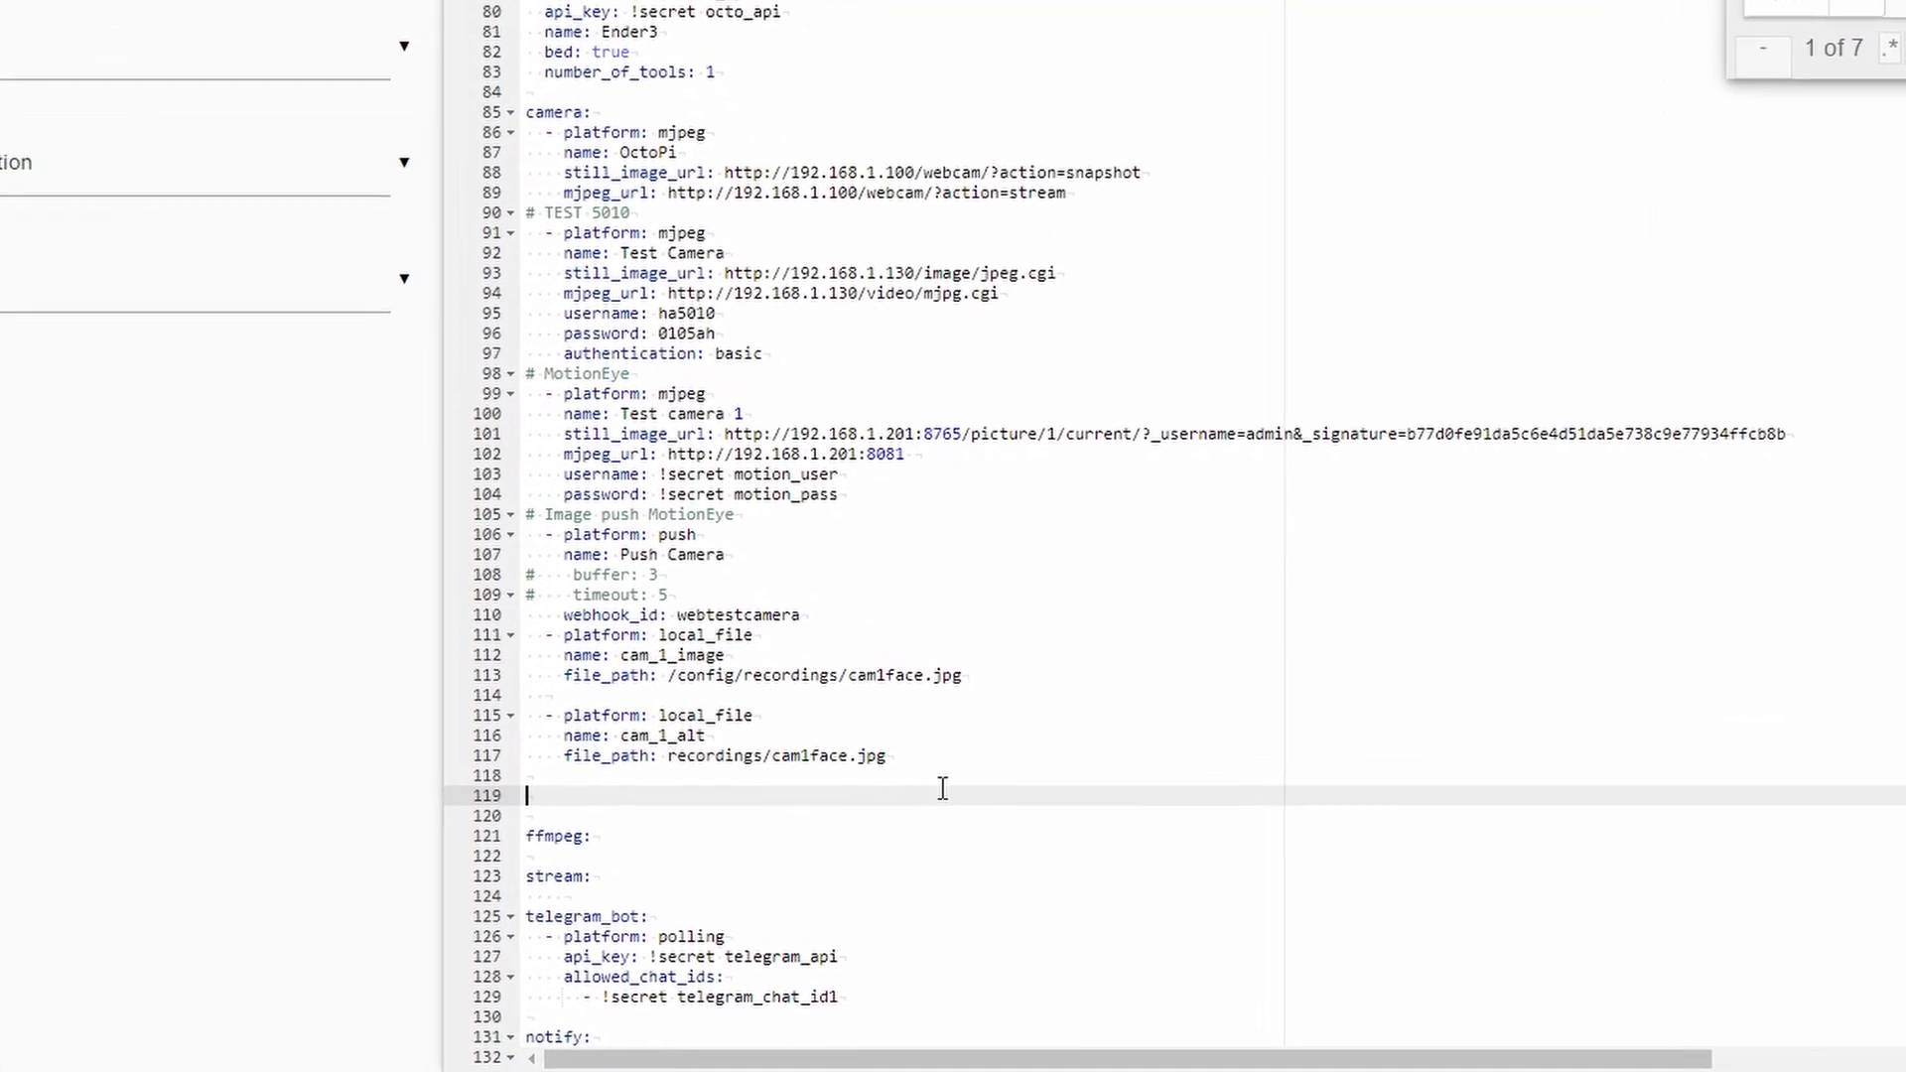
{"action": "type", "text": "-"}
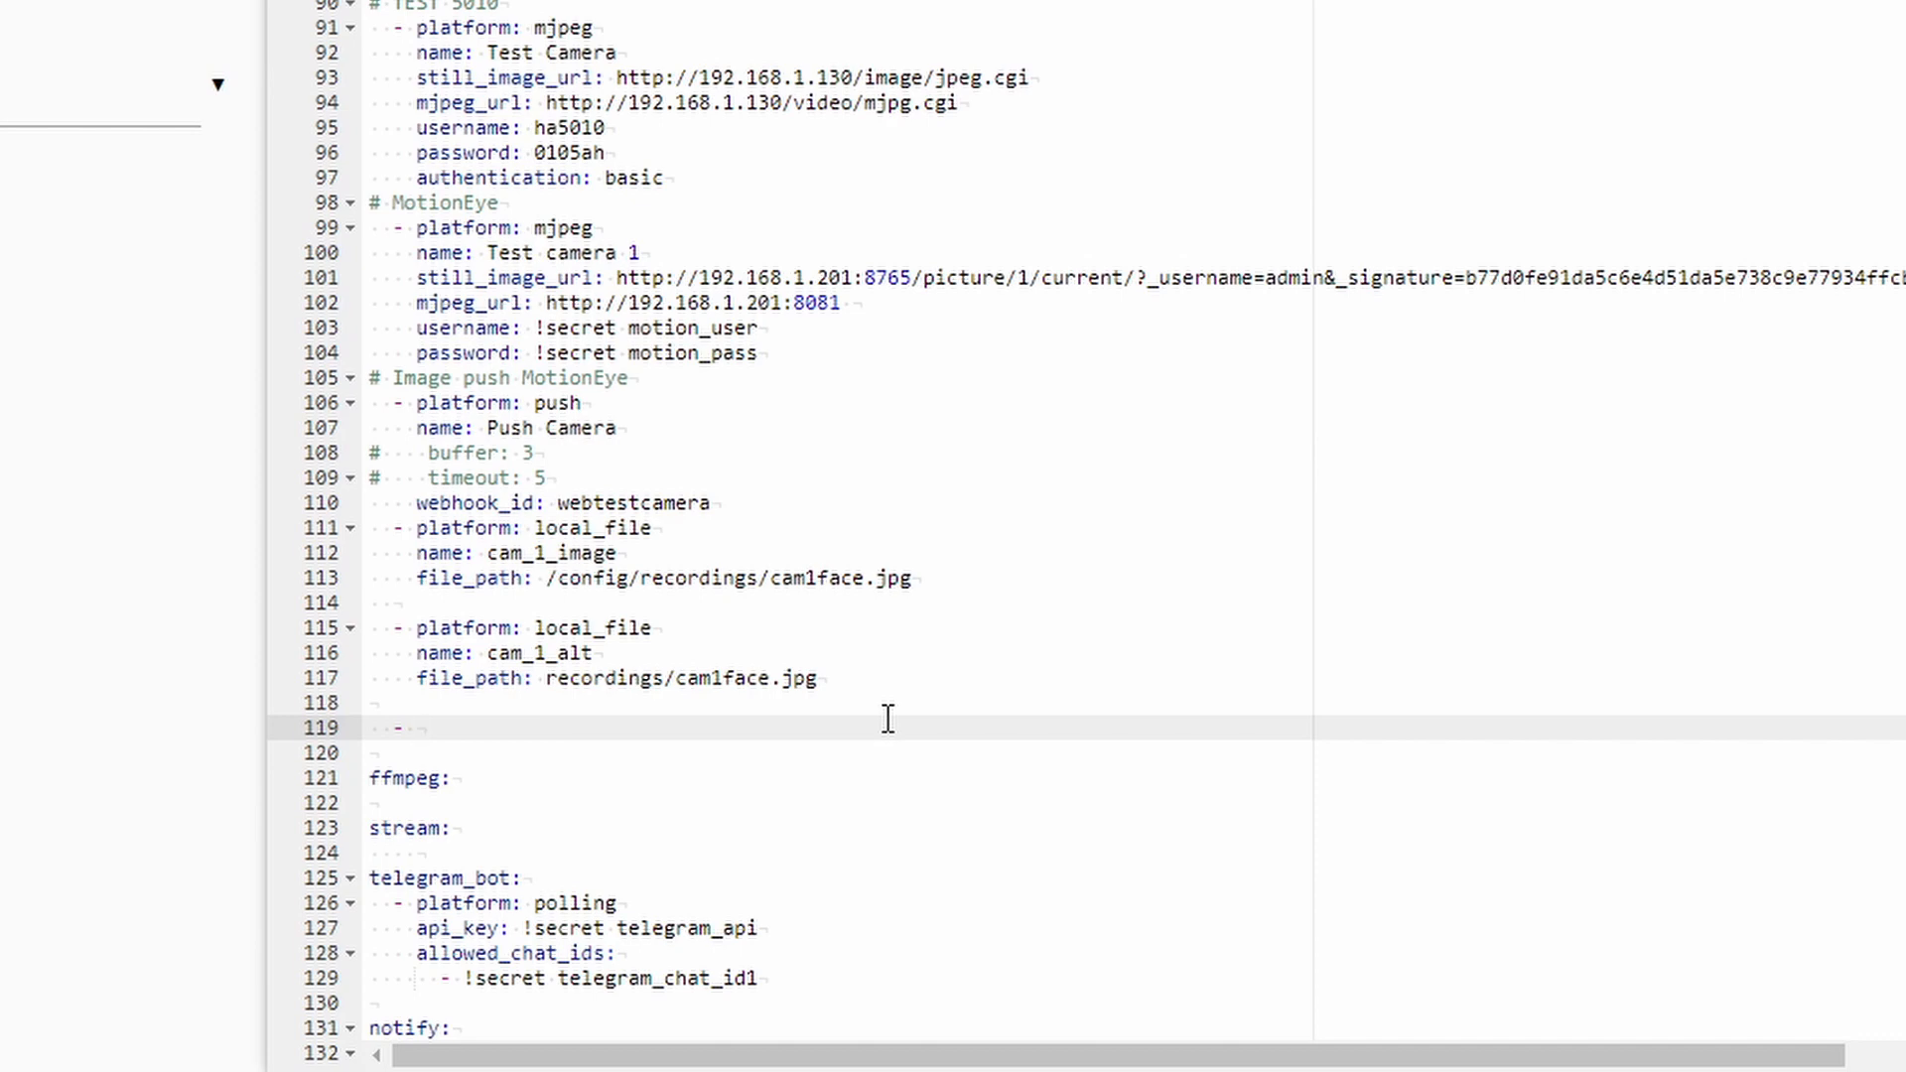
{"action": "type", "text": "platform: reolink_dev"}
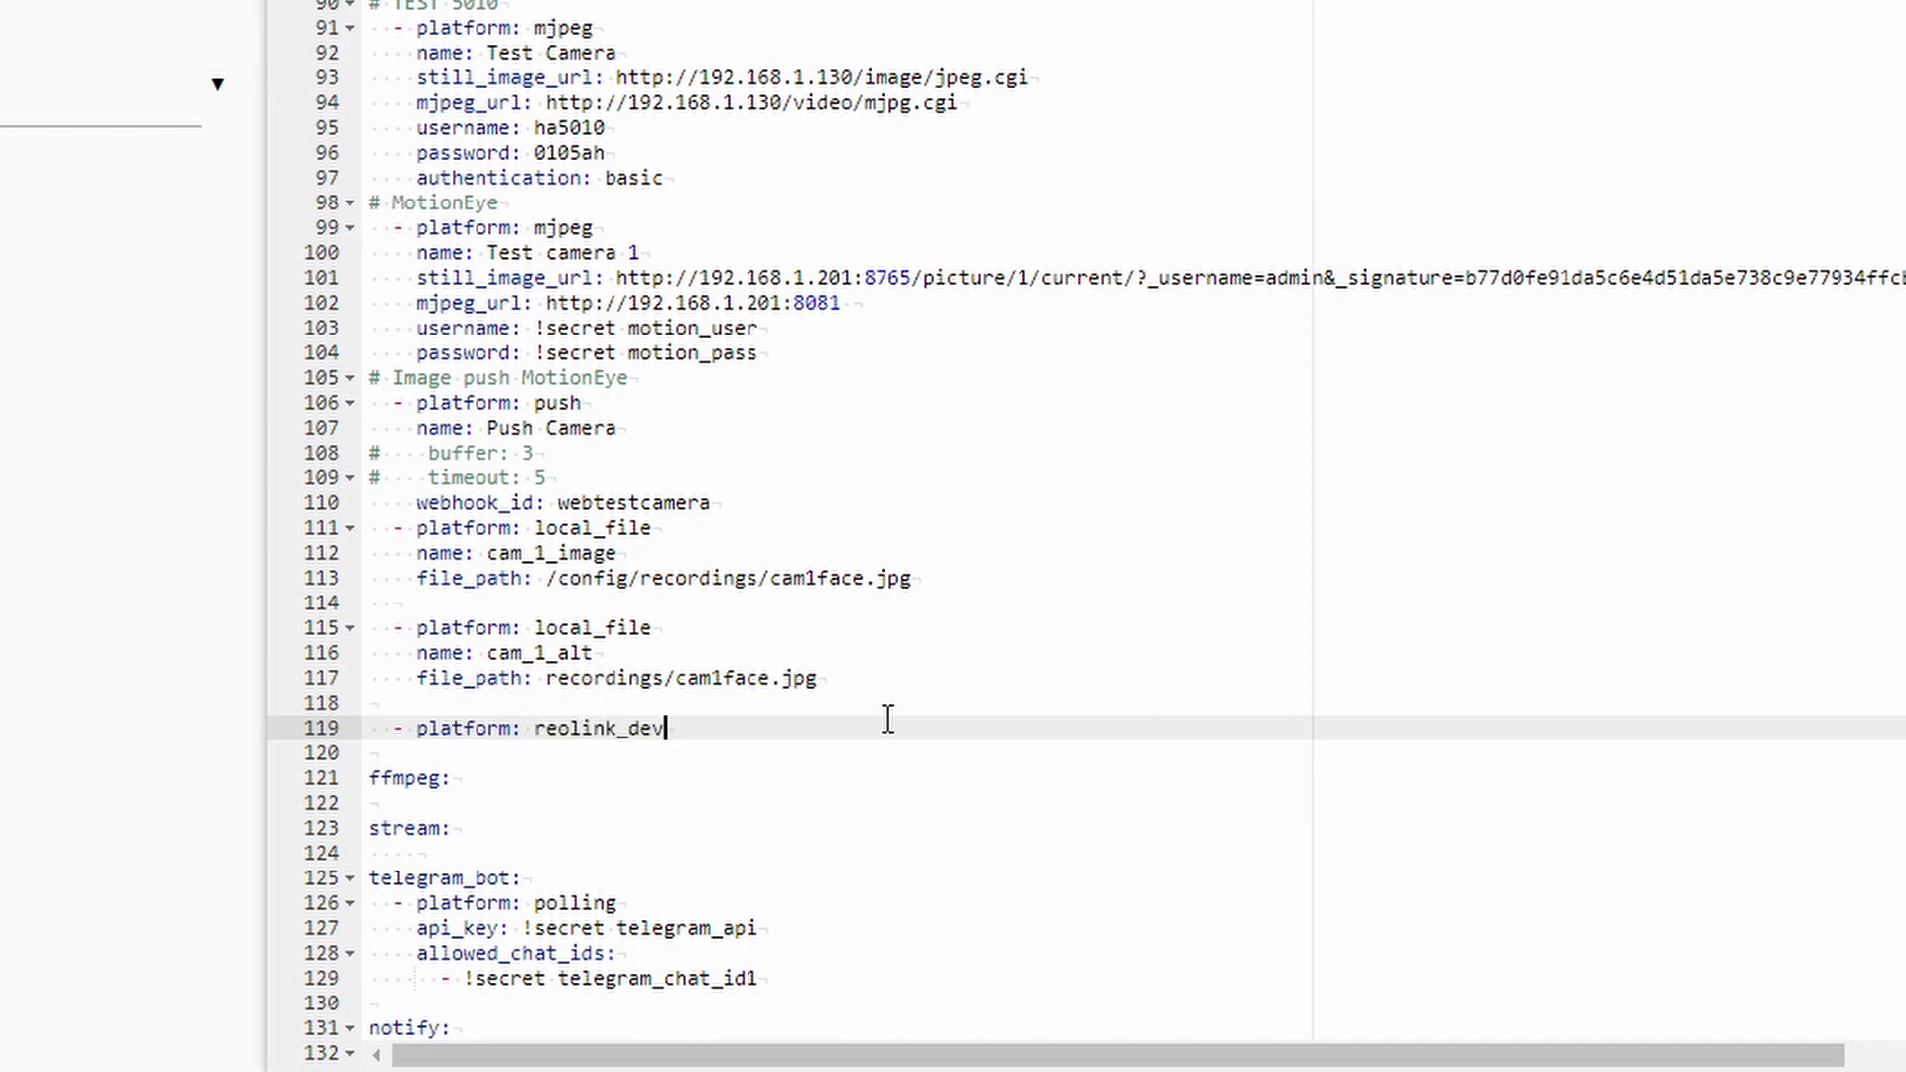
{"action": "key", "text": "Return"}
{"action": "type", "text": "host: "}
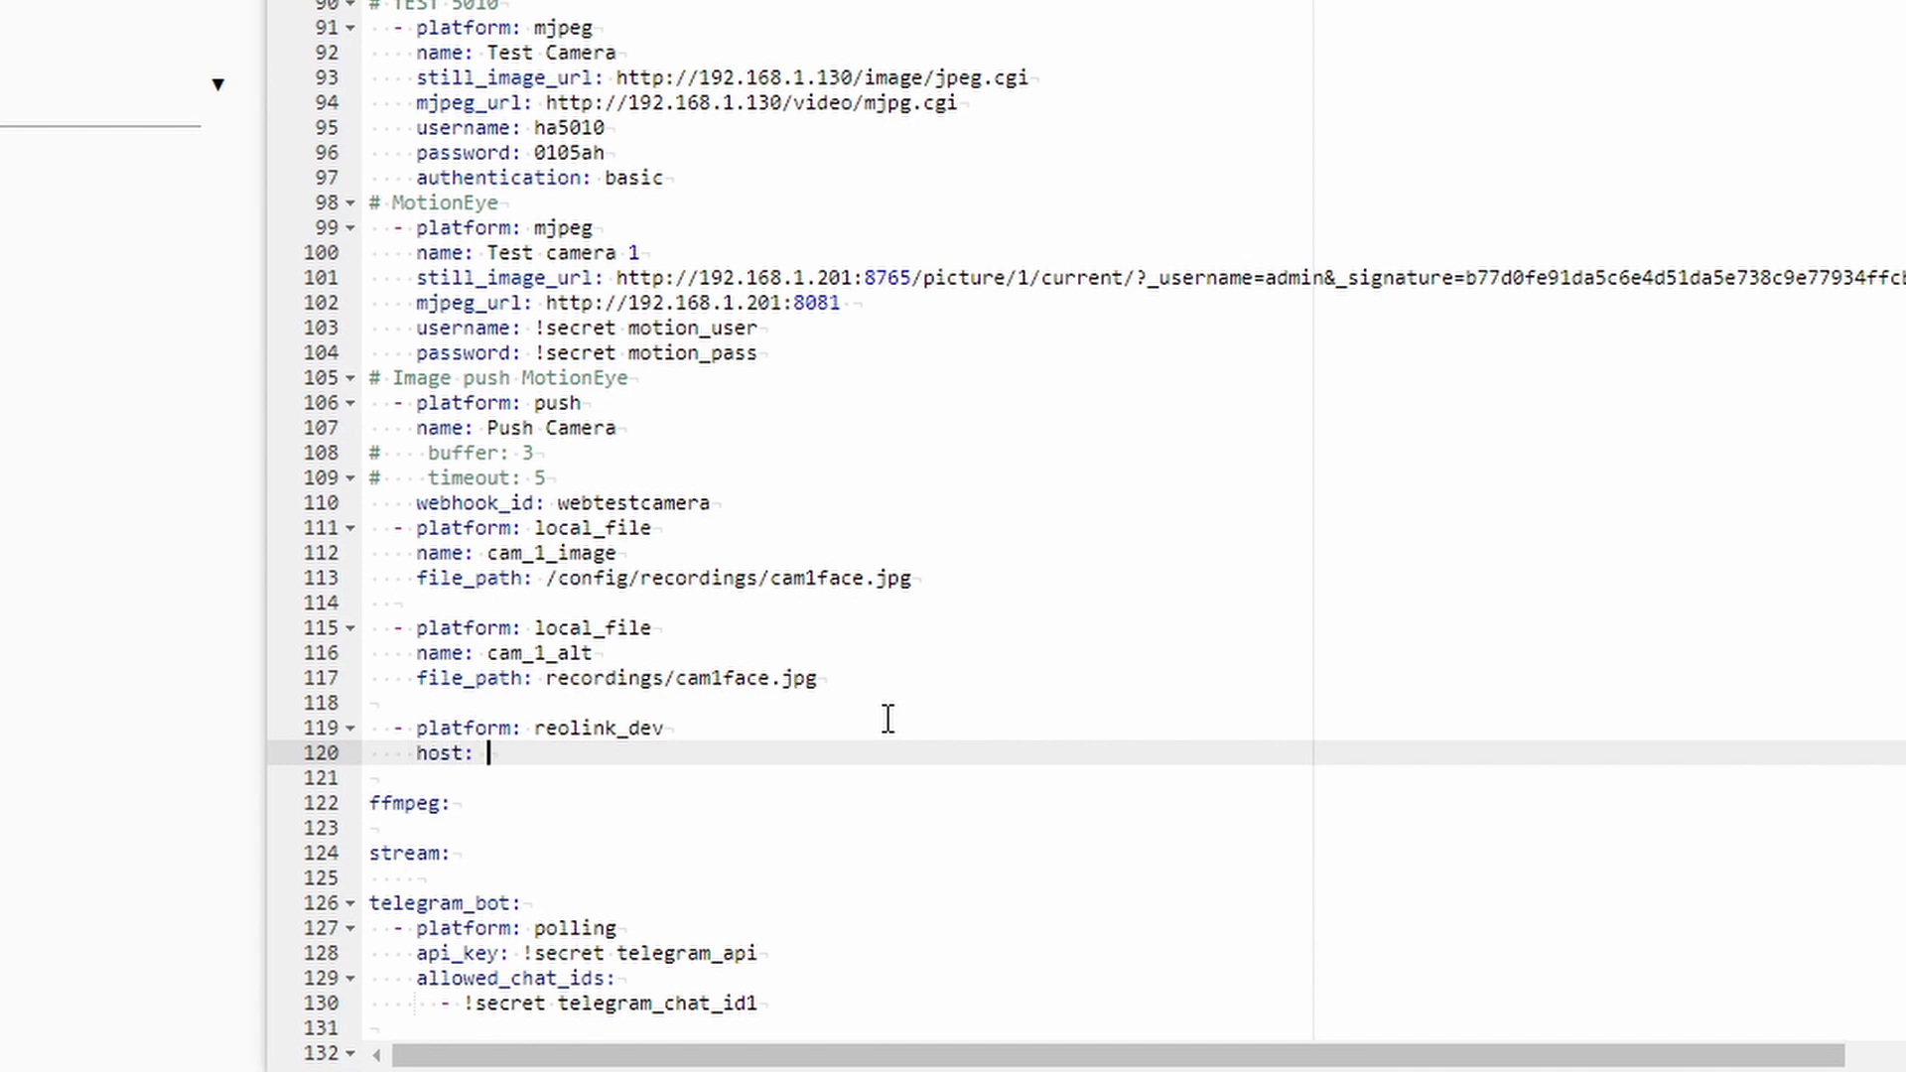
{"action": "type", "text": "192.168.1.119"}
{"action": "key", "text": "Return"}
{"action": "type", "text": "username: "}
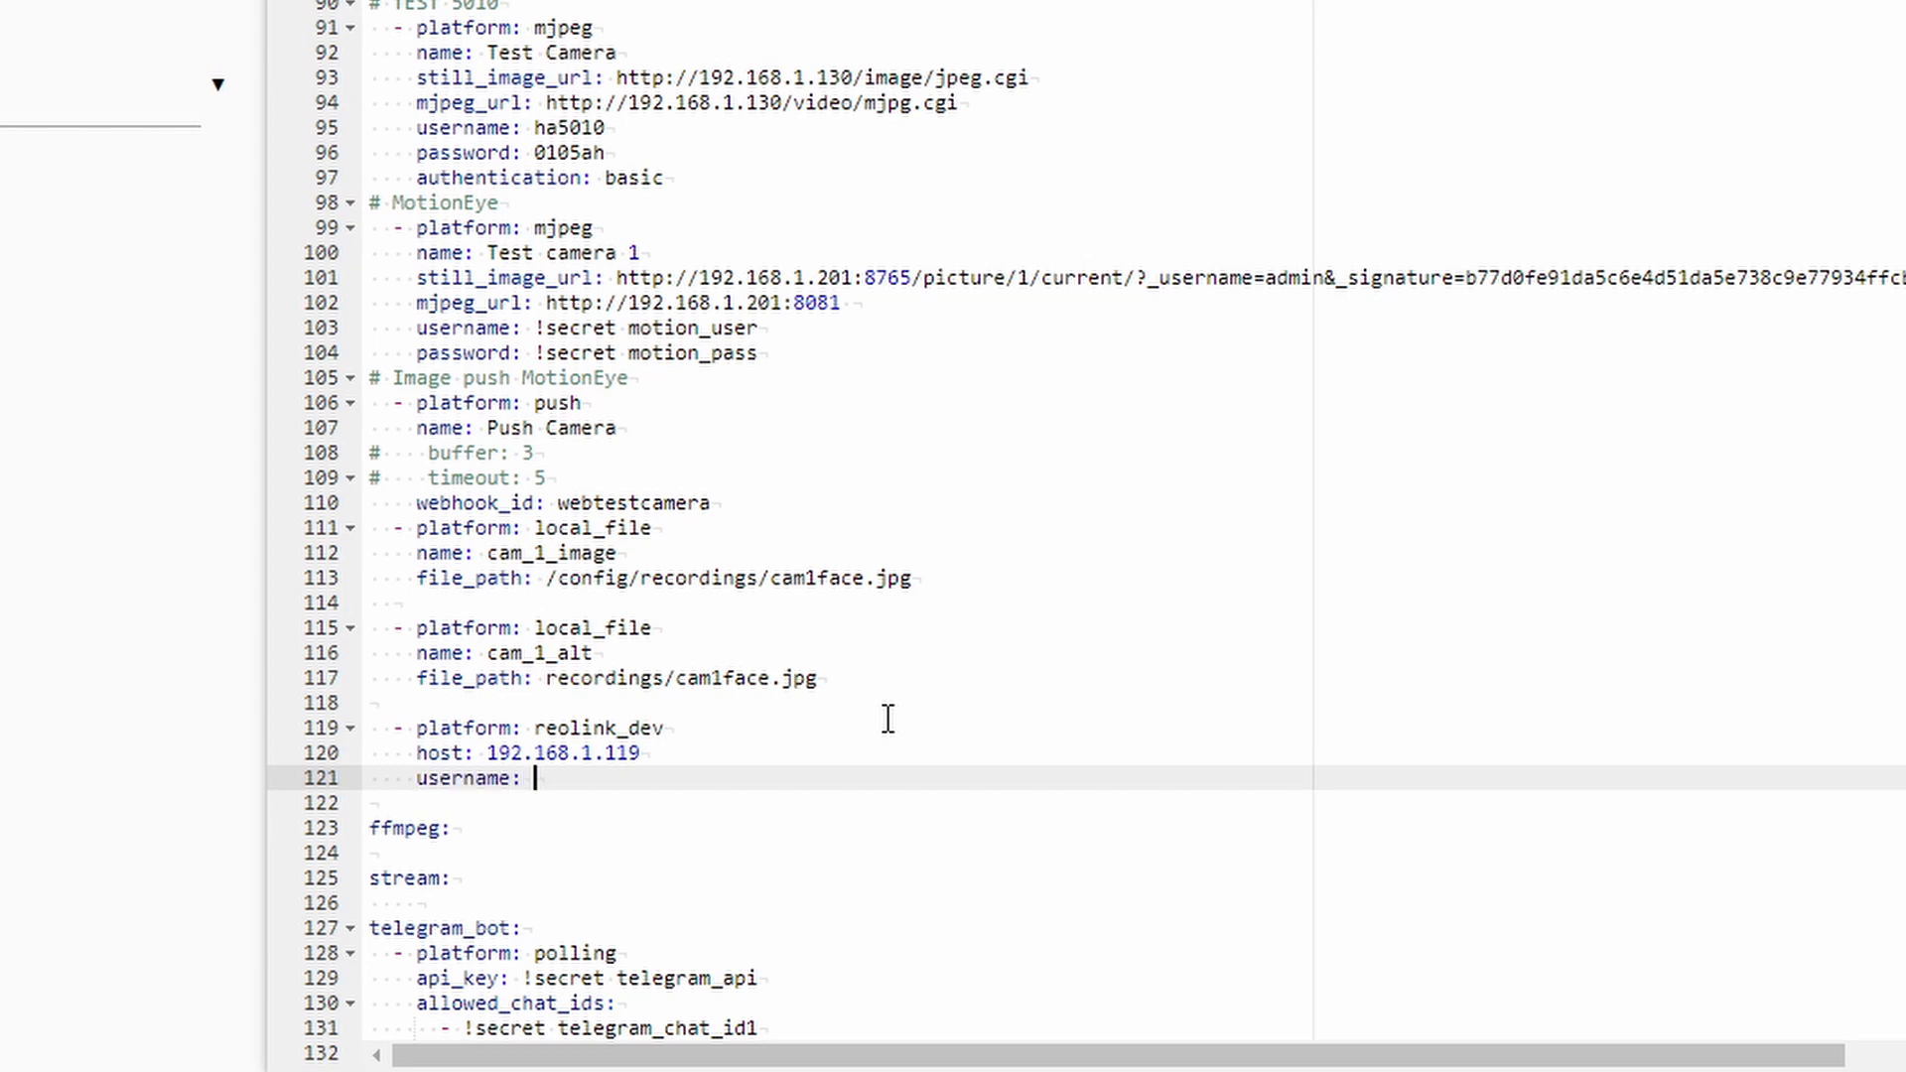
{"action": "type", "text": "admin"}
{"action": "key", "text": "Return"}
{"action": "type", "text": "password:"}
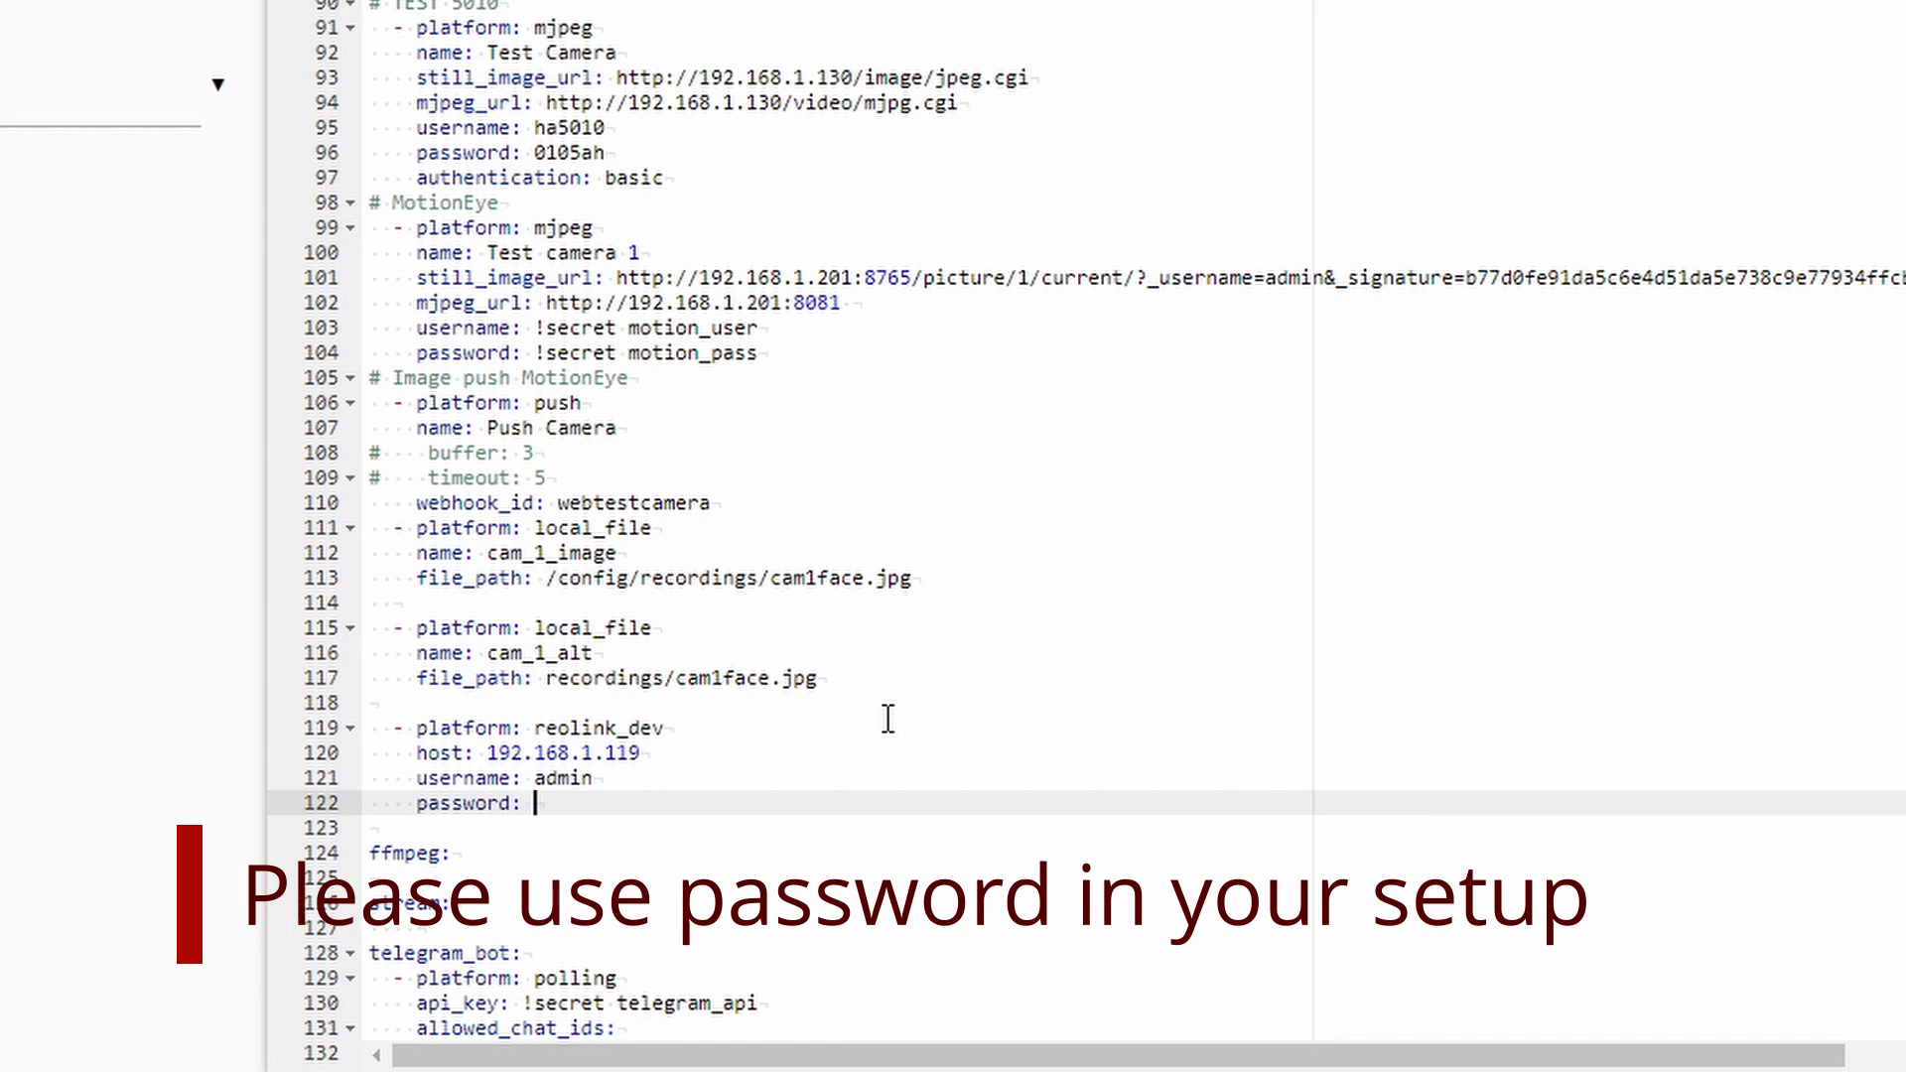
{"action": "key", "text": "Return"}
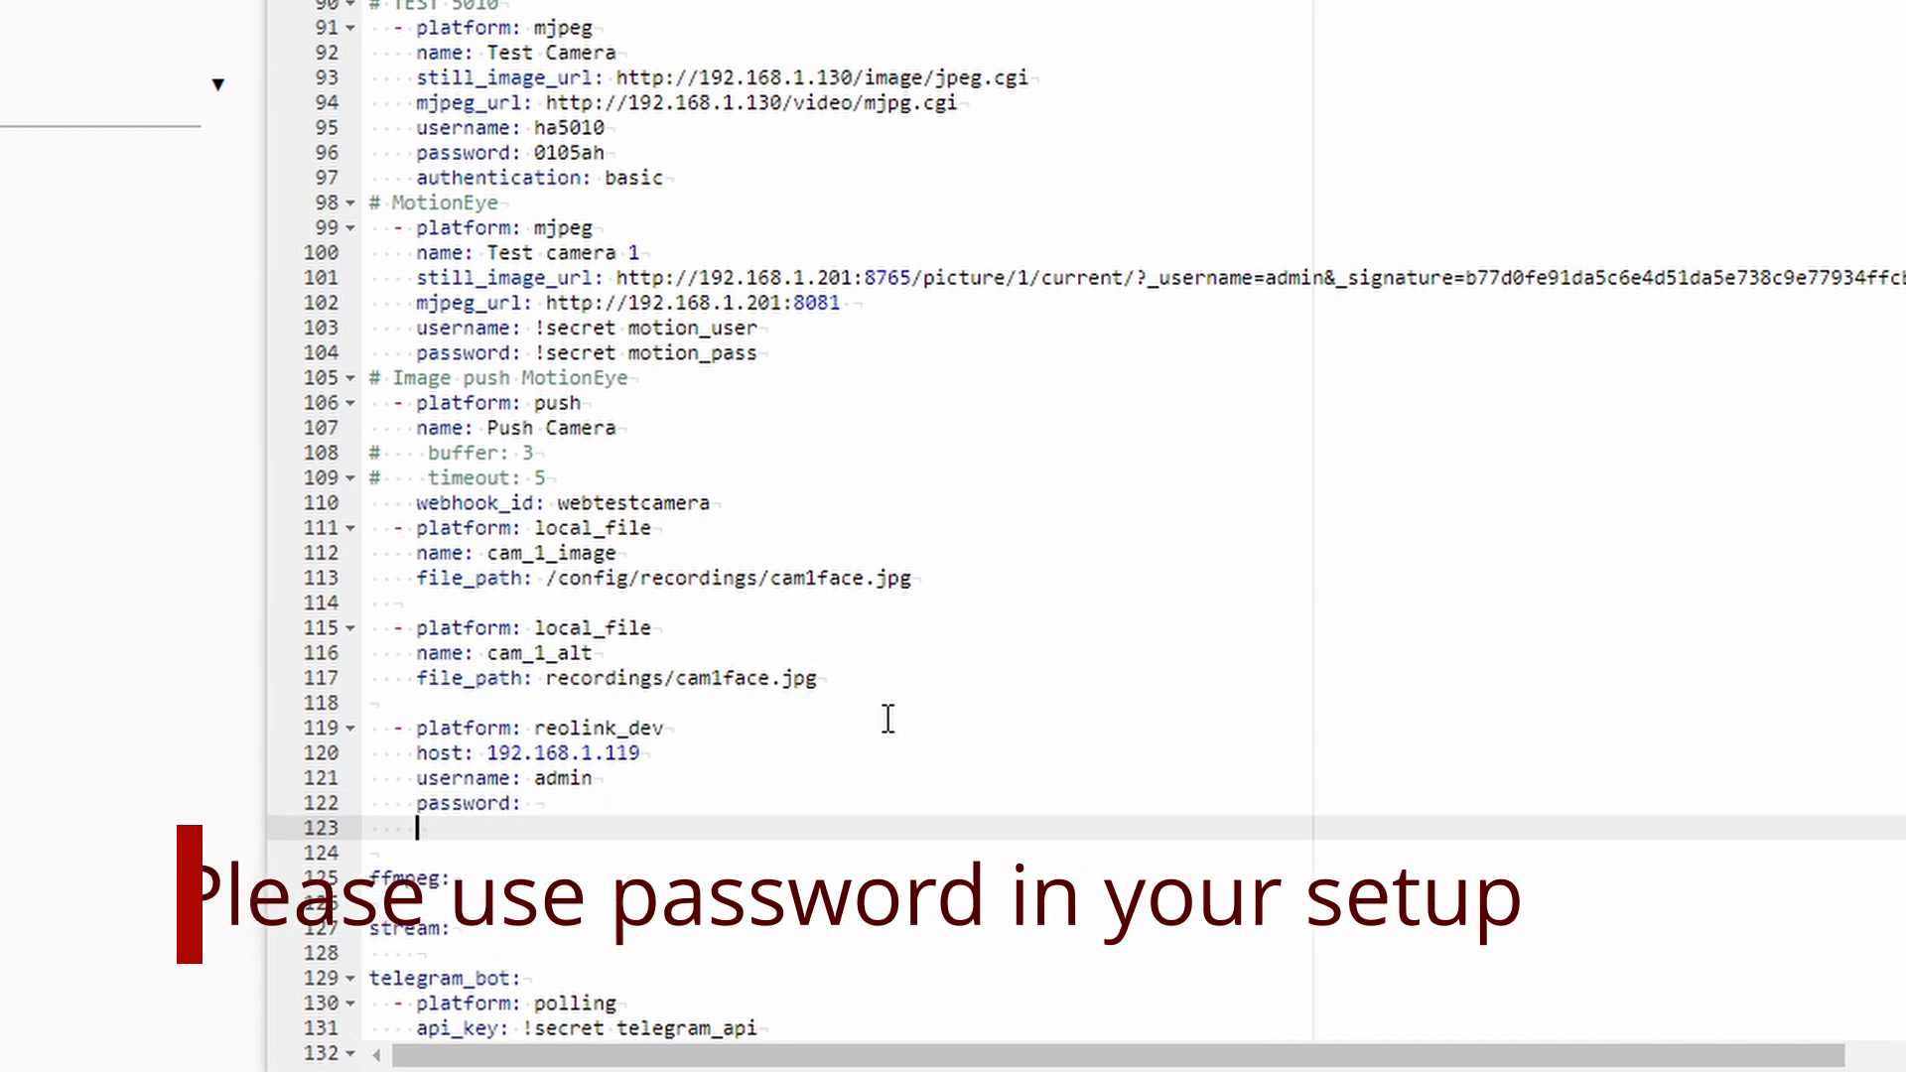
Add name HACS Camera 1, stream main, protocol rtmp and scan_interval 10, then save.
{"action": "type", "text": "name: "}
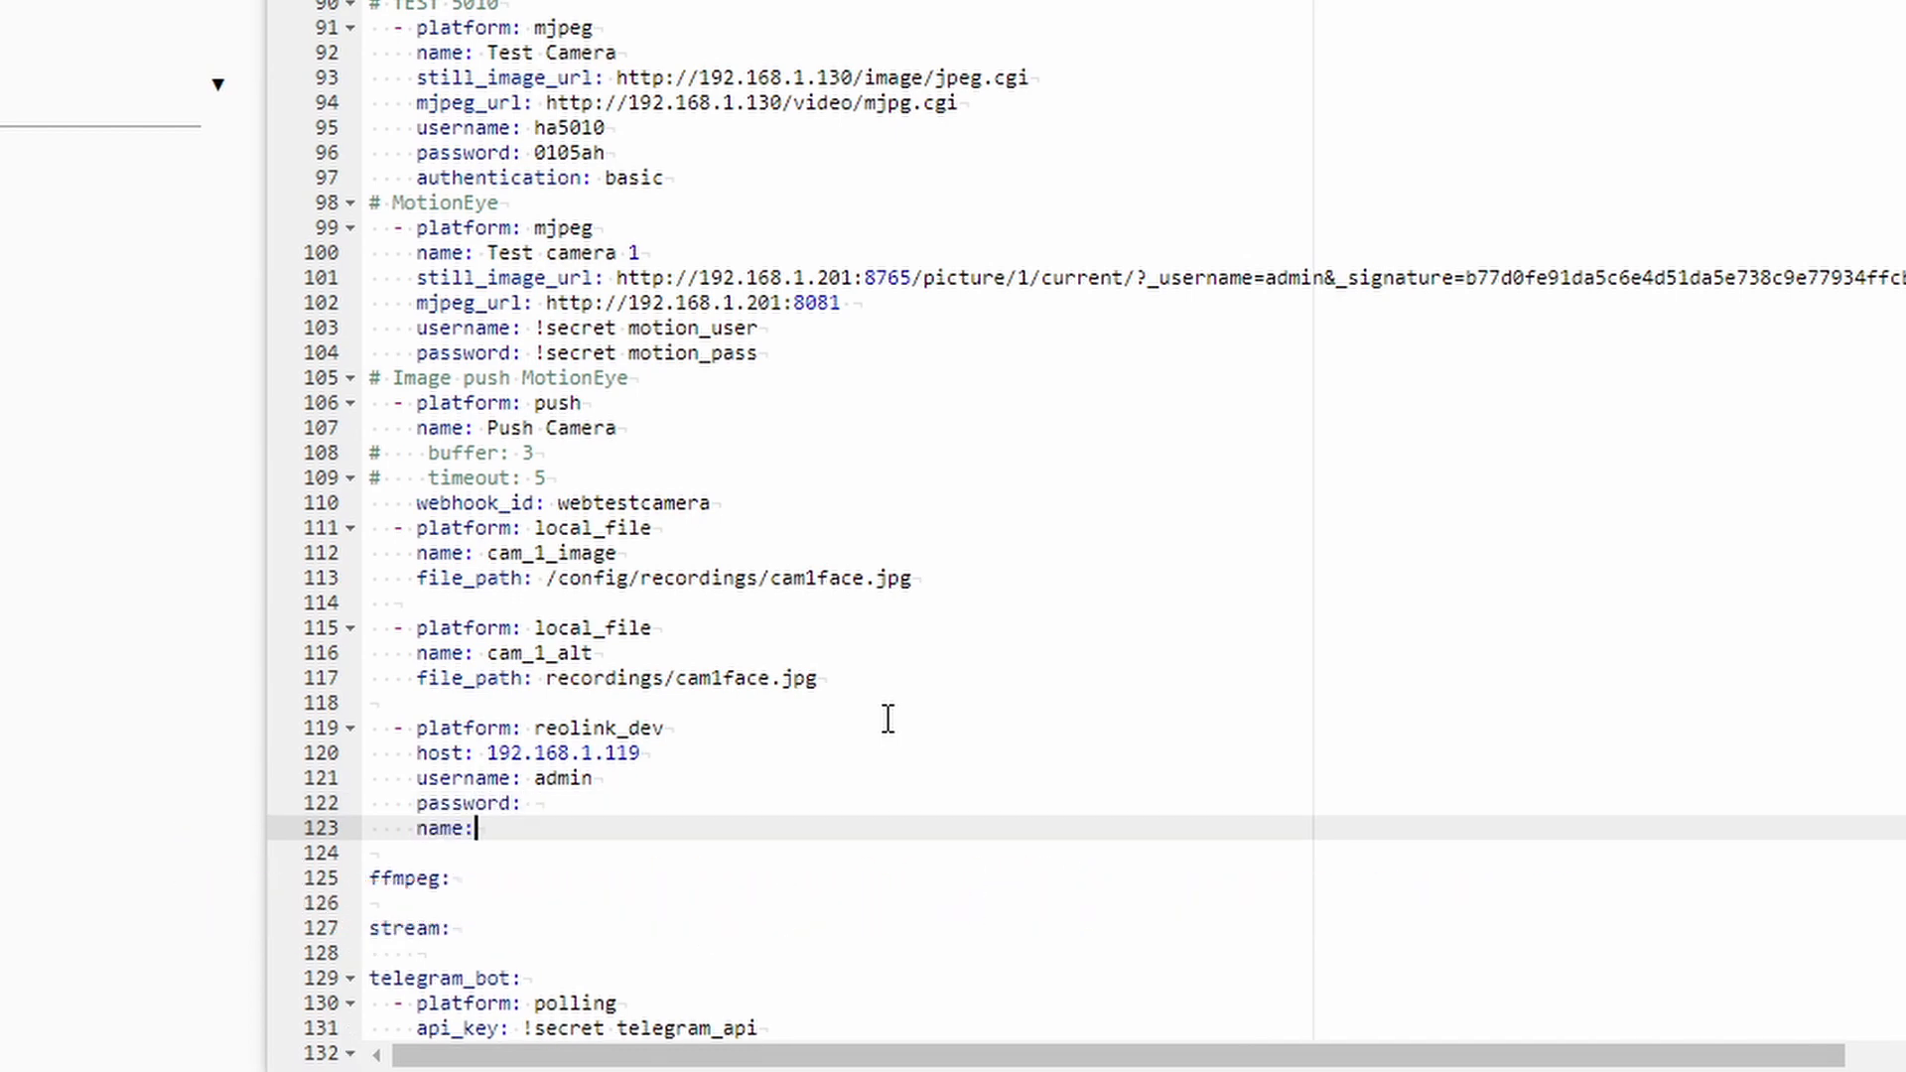
{"action": "type", "text": "HACS Camera 1"}
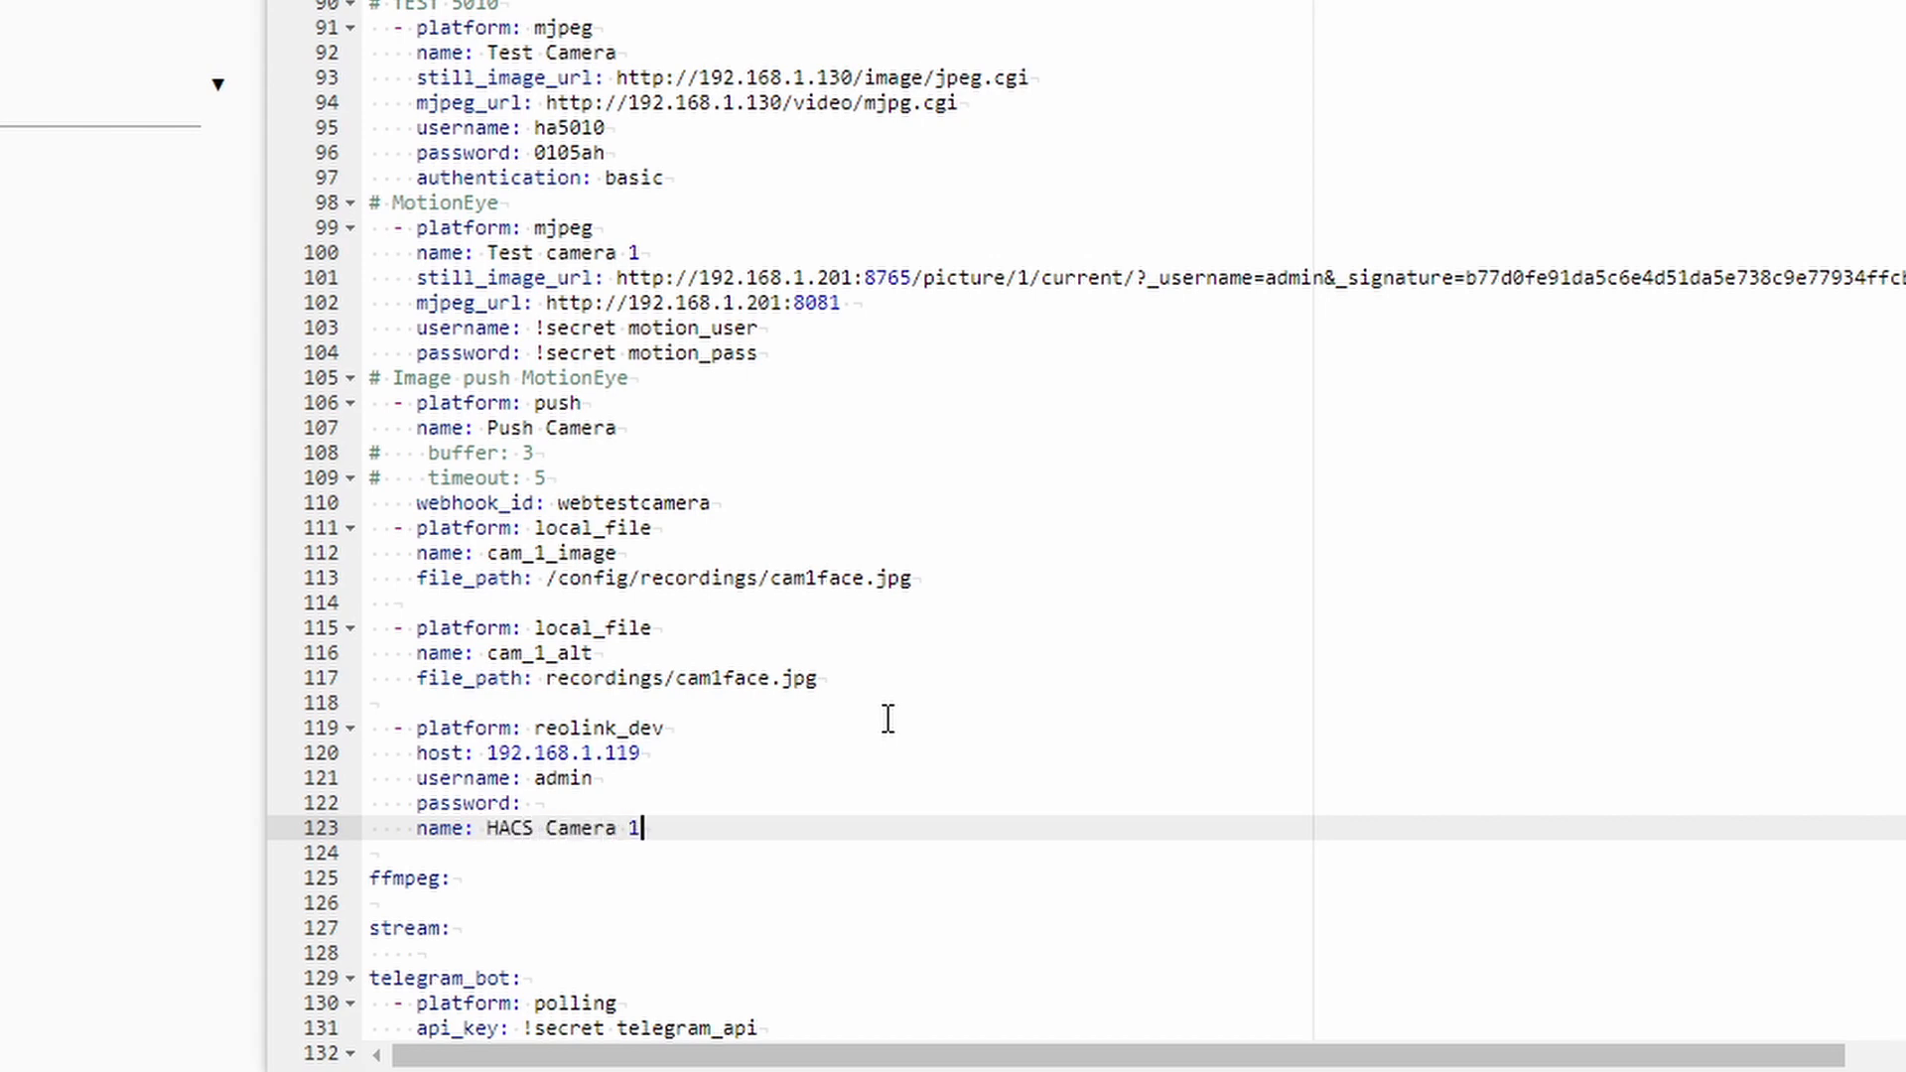
{"action": "key", "text": "Return"}
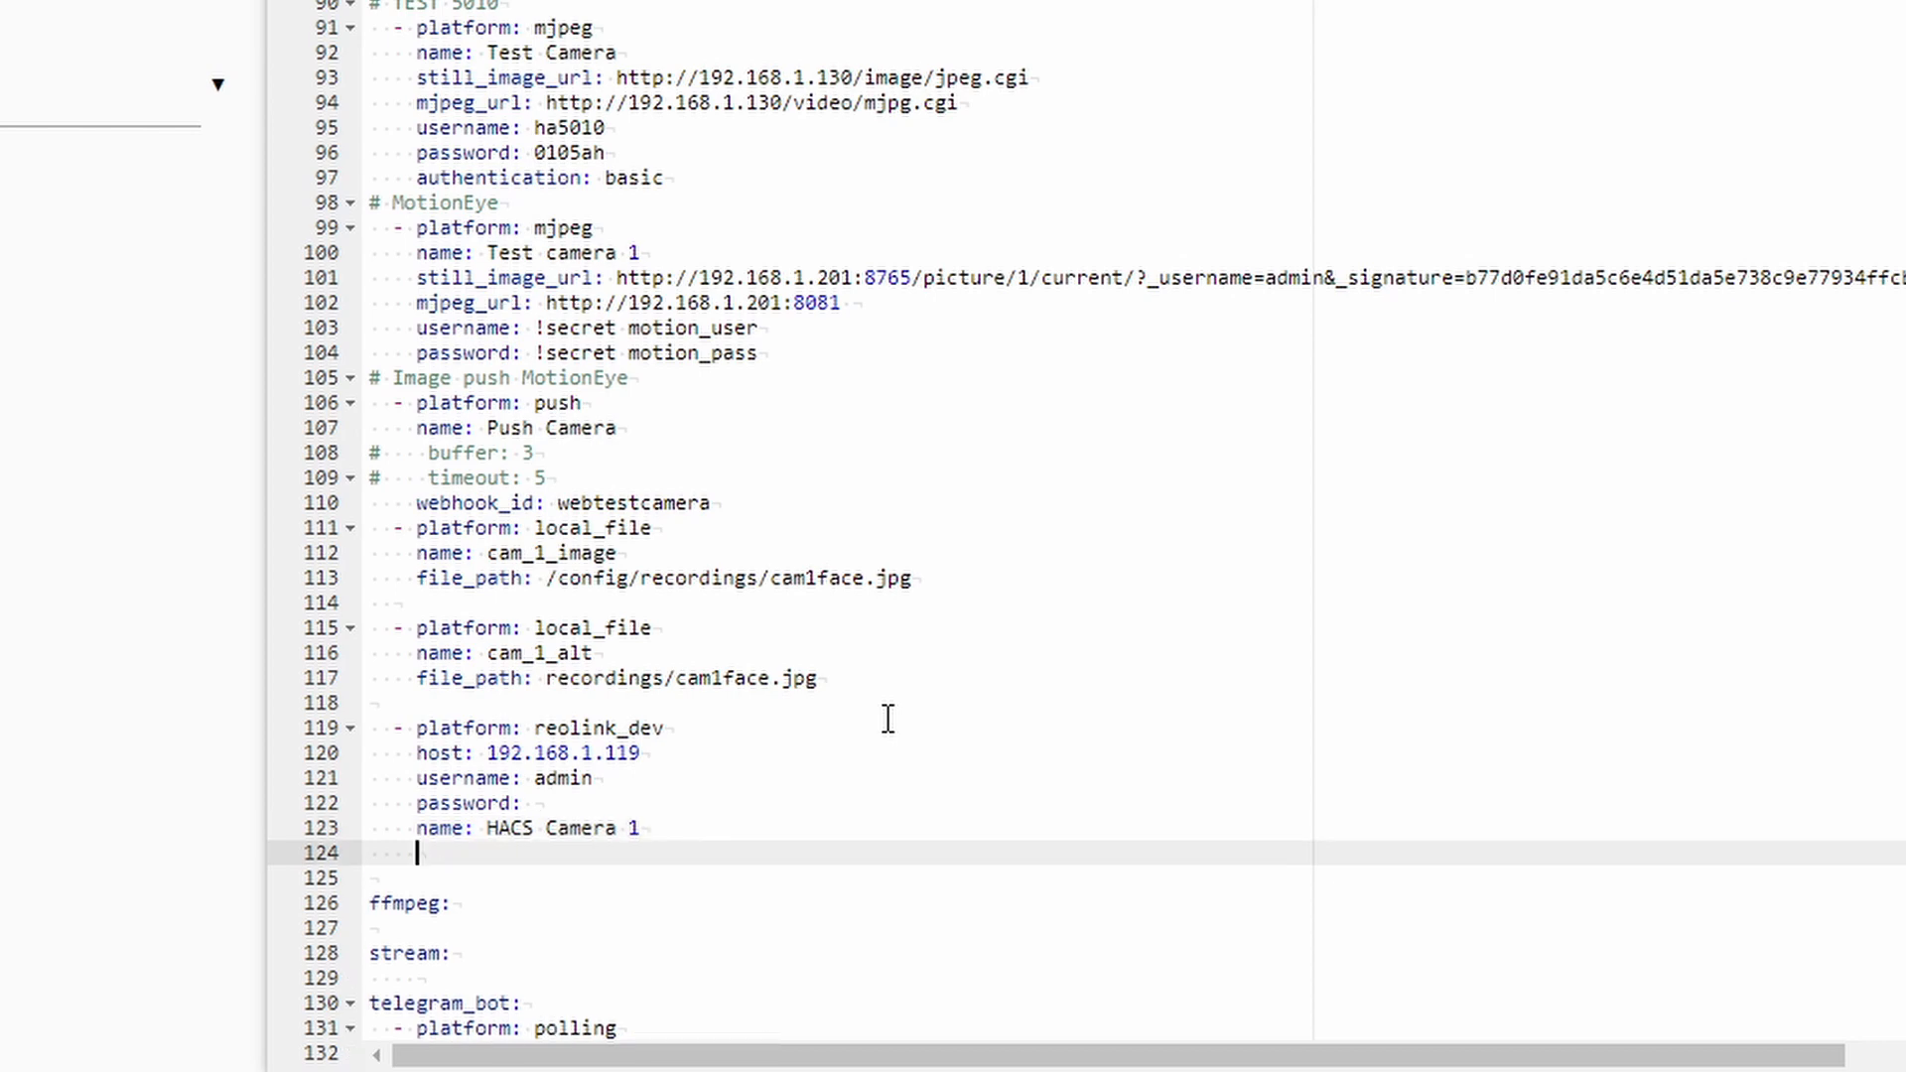
{"action": "type", "text": "stream:"}
{"action": "type", "text": "main"}
{"action": "key", "text": "Return"}
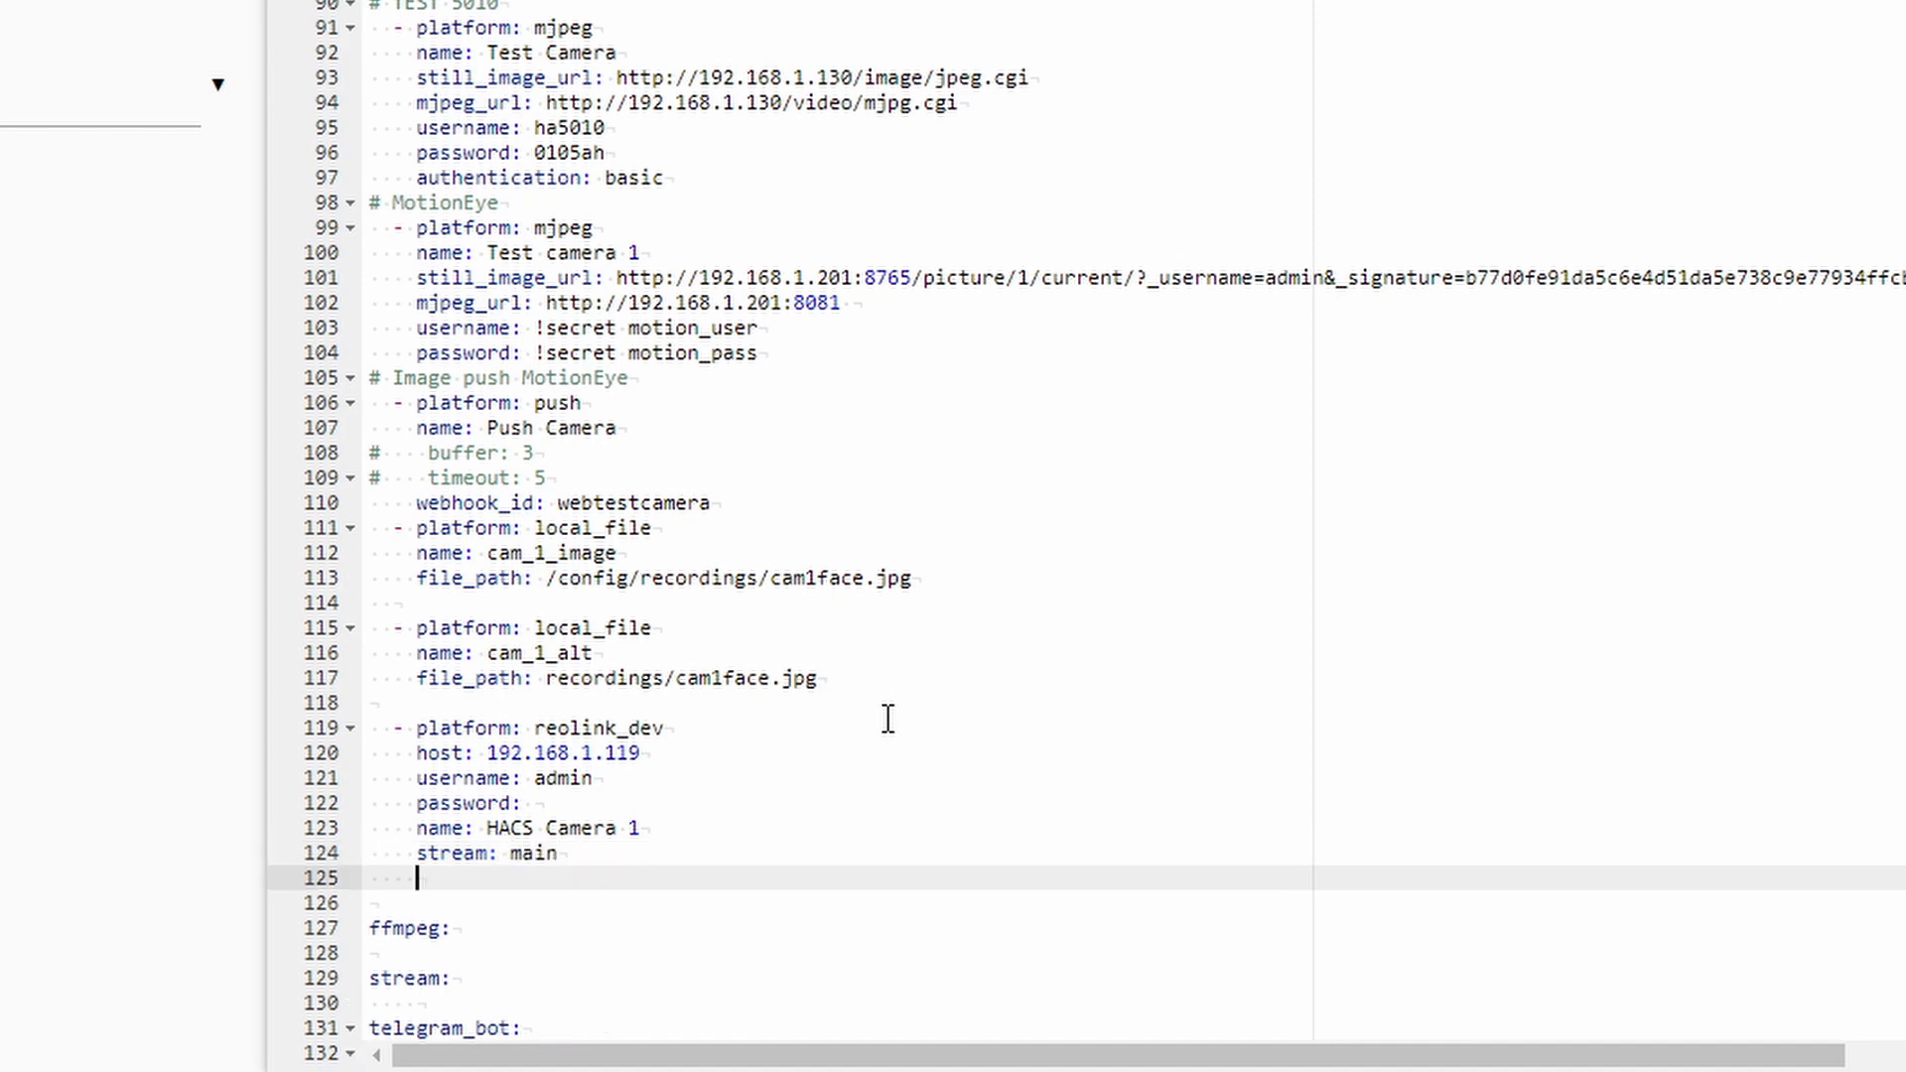
{"action": "type", "text": "protocol:"}
{"action": "type", "text": "rtmp"}
{"action": "key", "text": "Return"}
{"action": "type", "text": "c"}
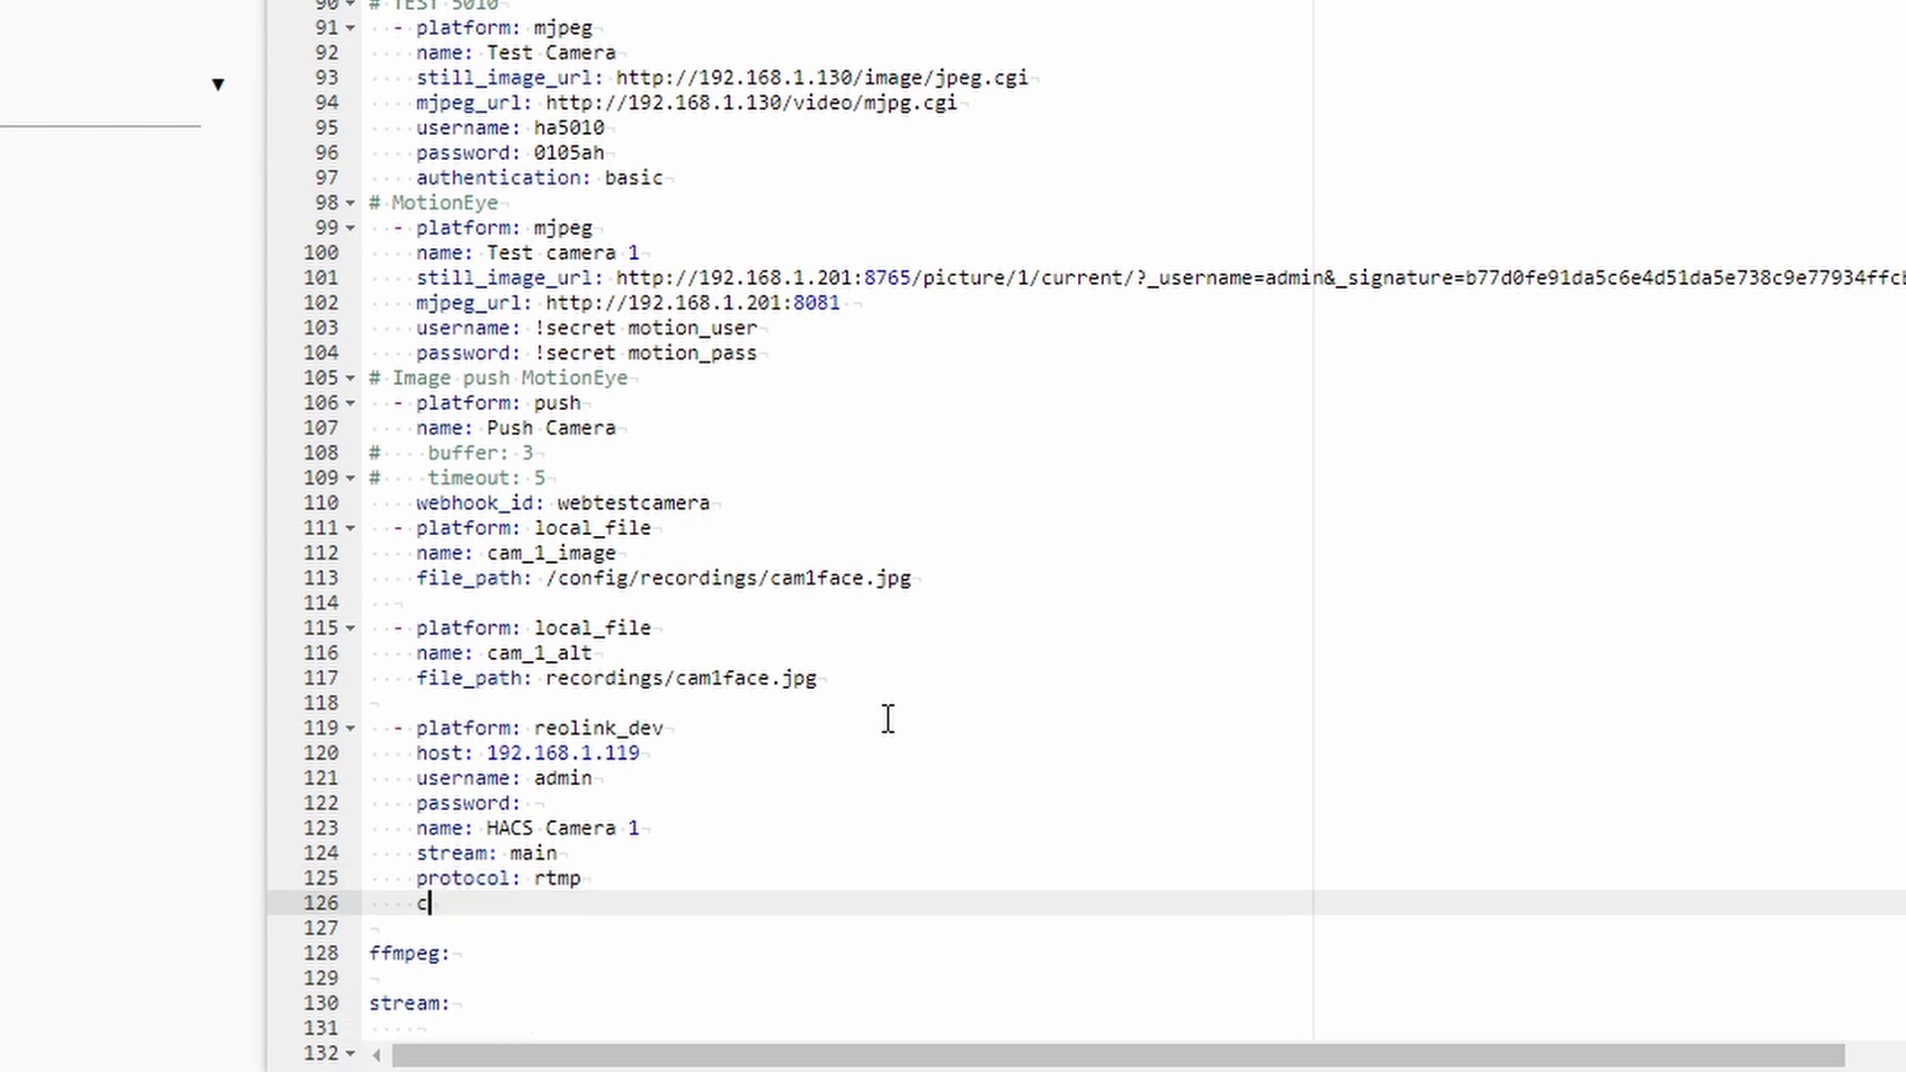
{"action": "type", "text": "hannel:"}
{"action": "key", "text": "shift+Home"}
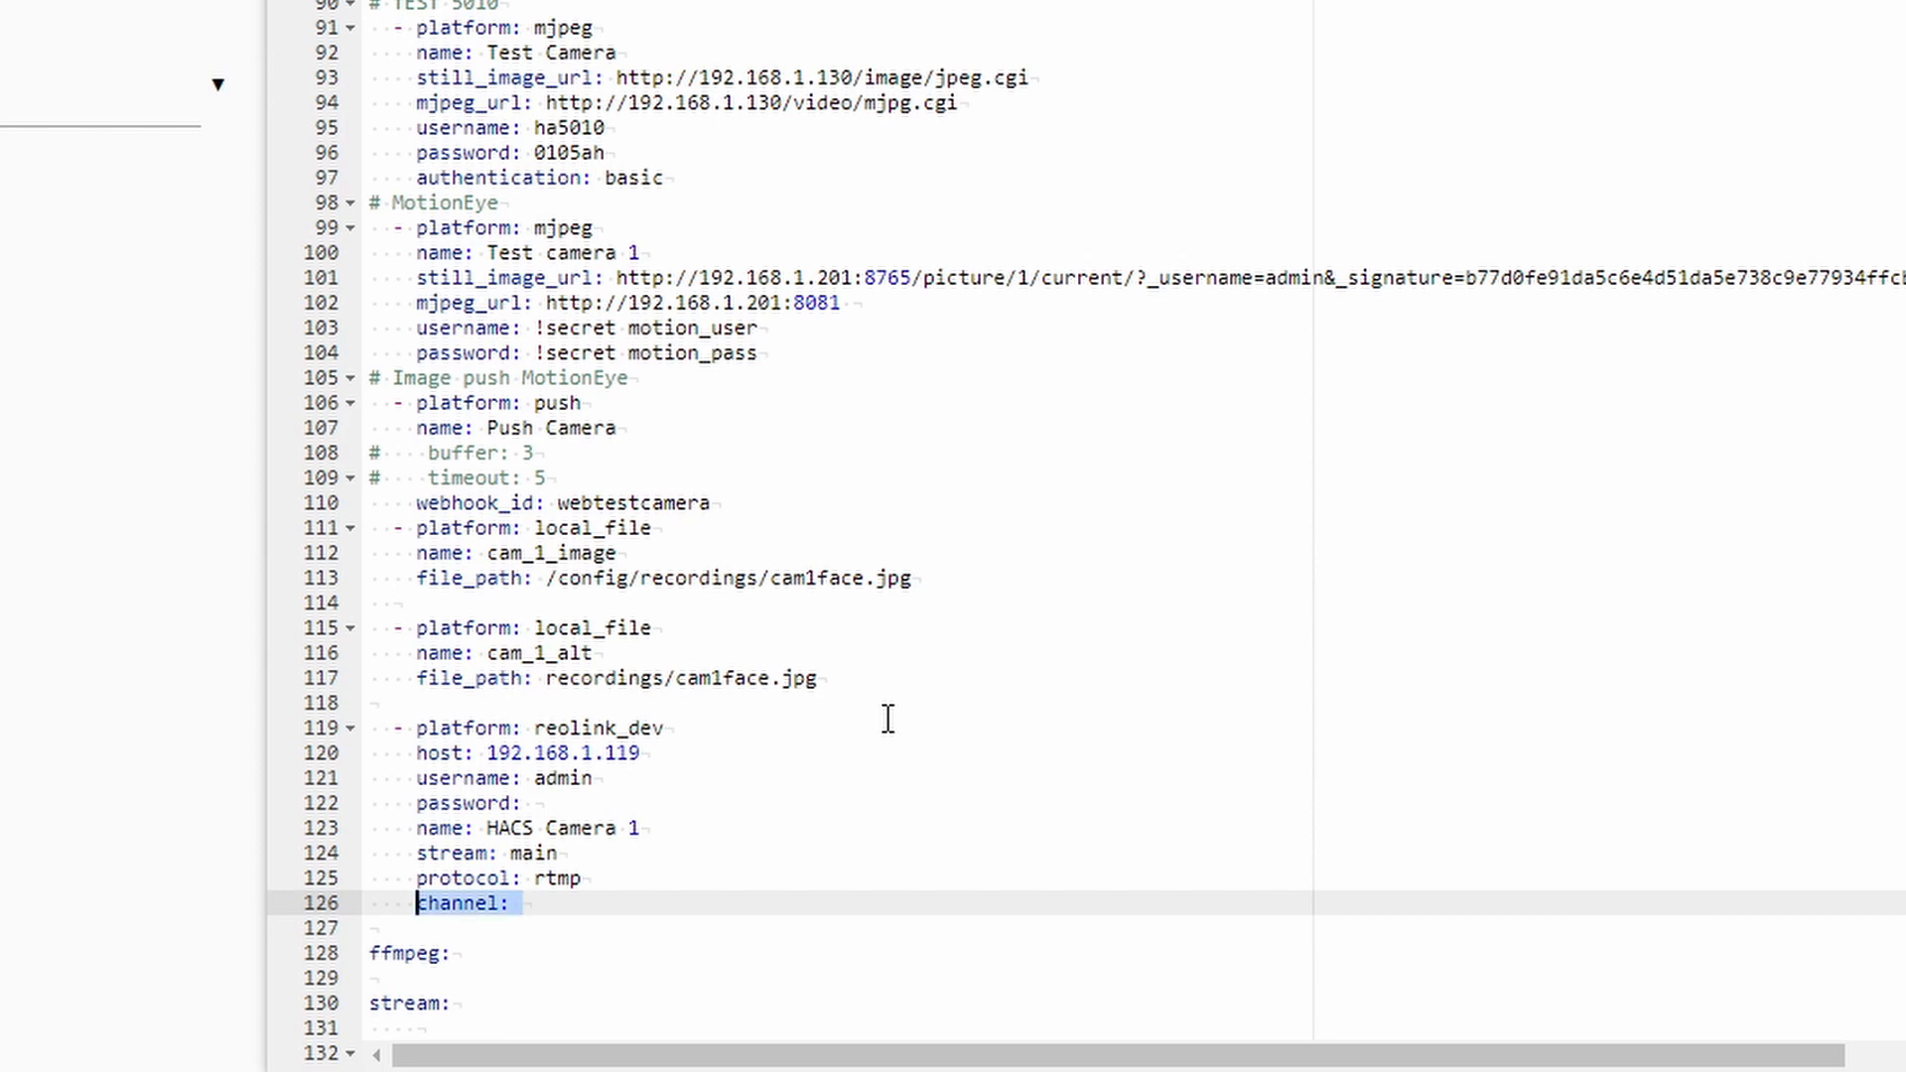
{"action": "key", "text": "BackSpace"}
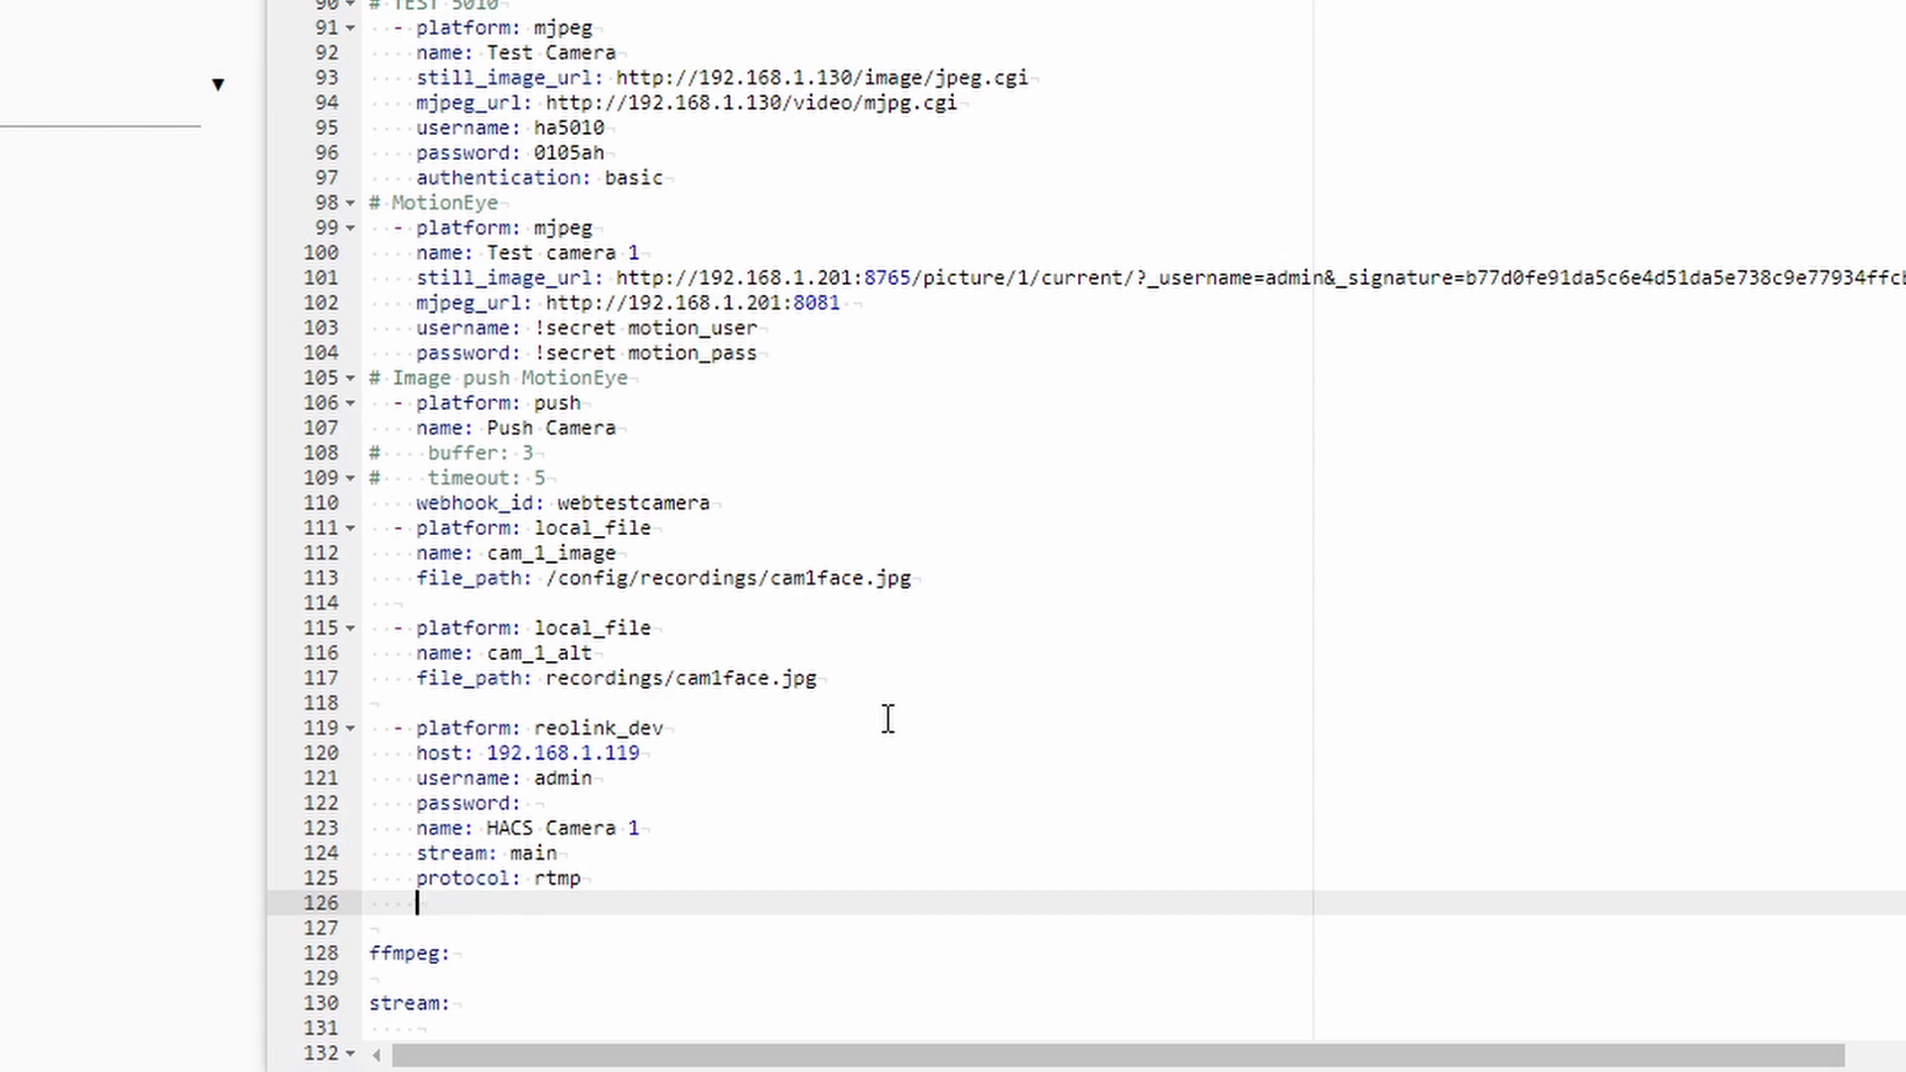
{"action": "type", "text": "scan_interval: 10"}
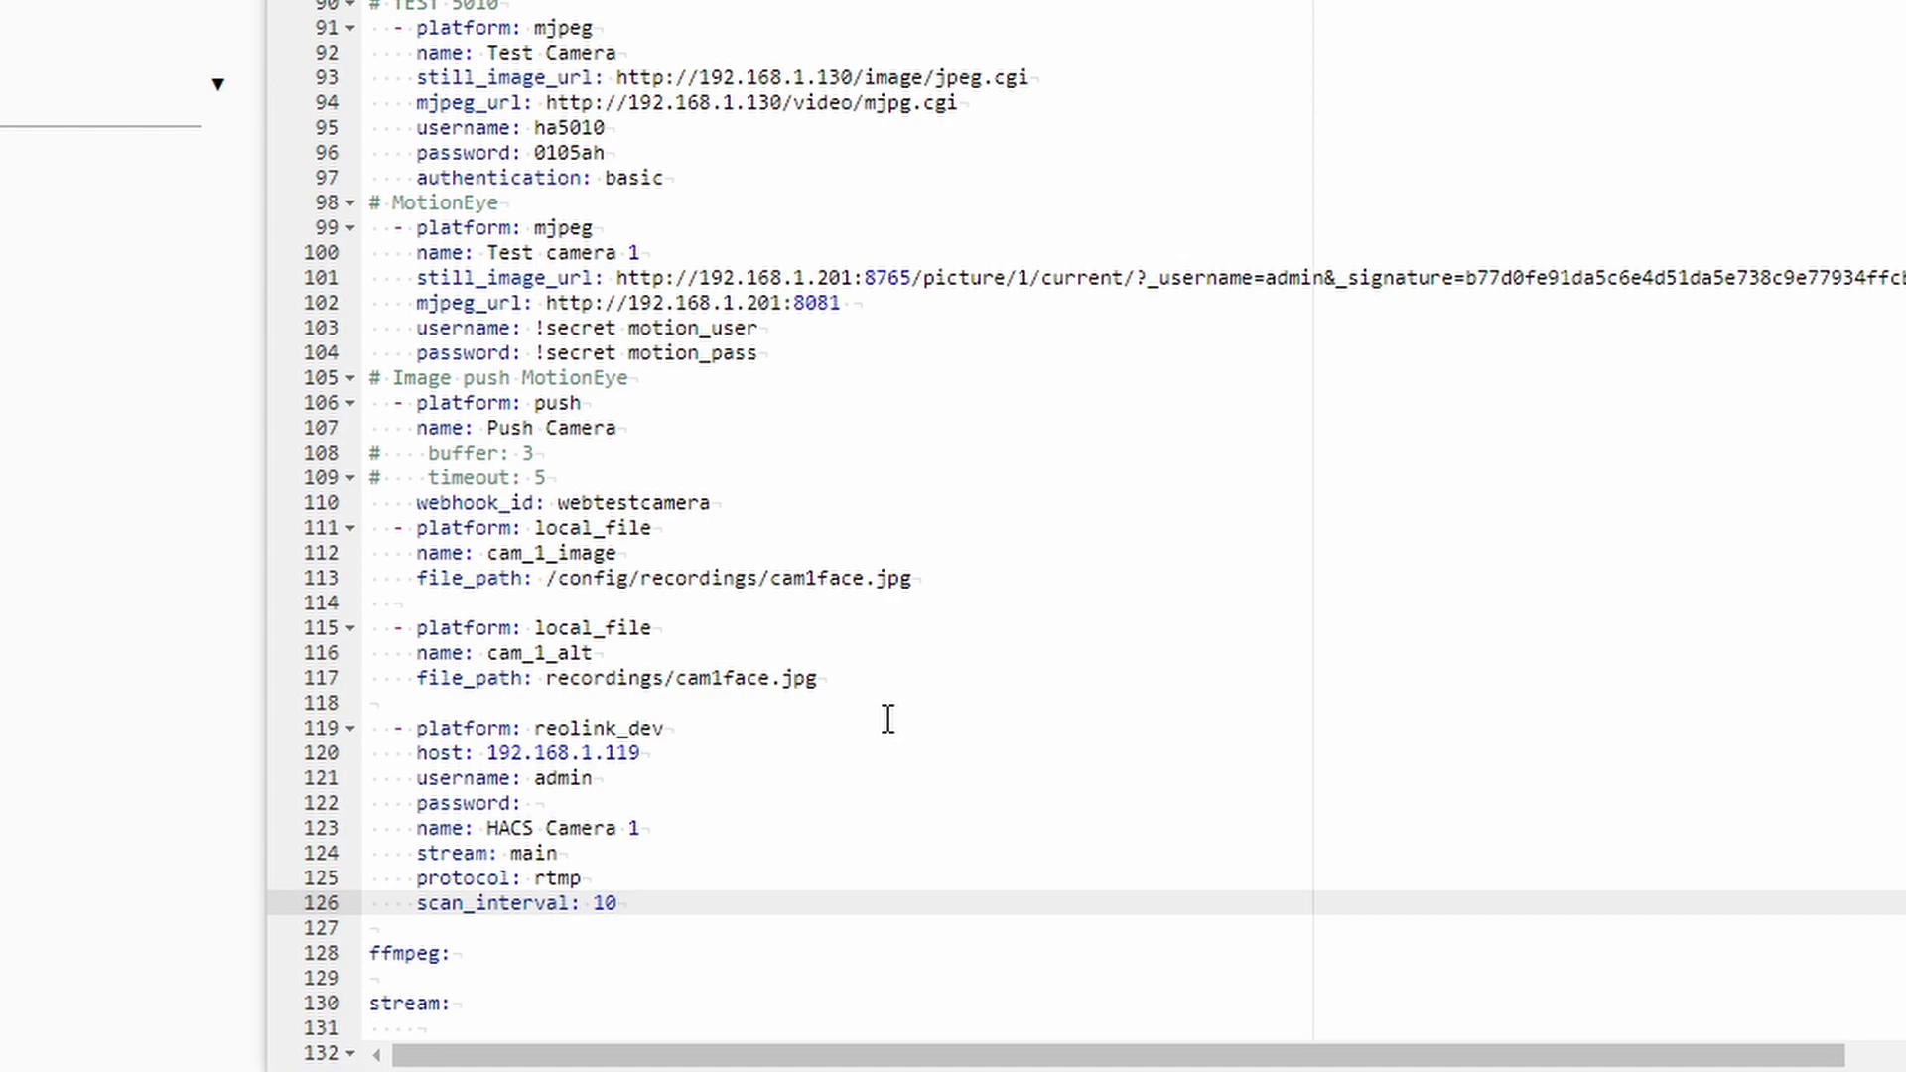
{"action": "key", "text": "ctrl+s"}
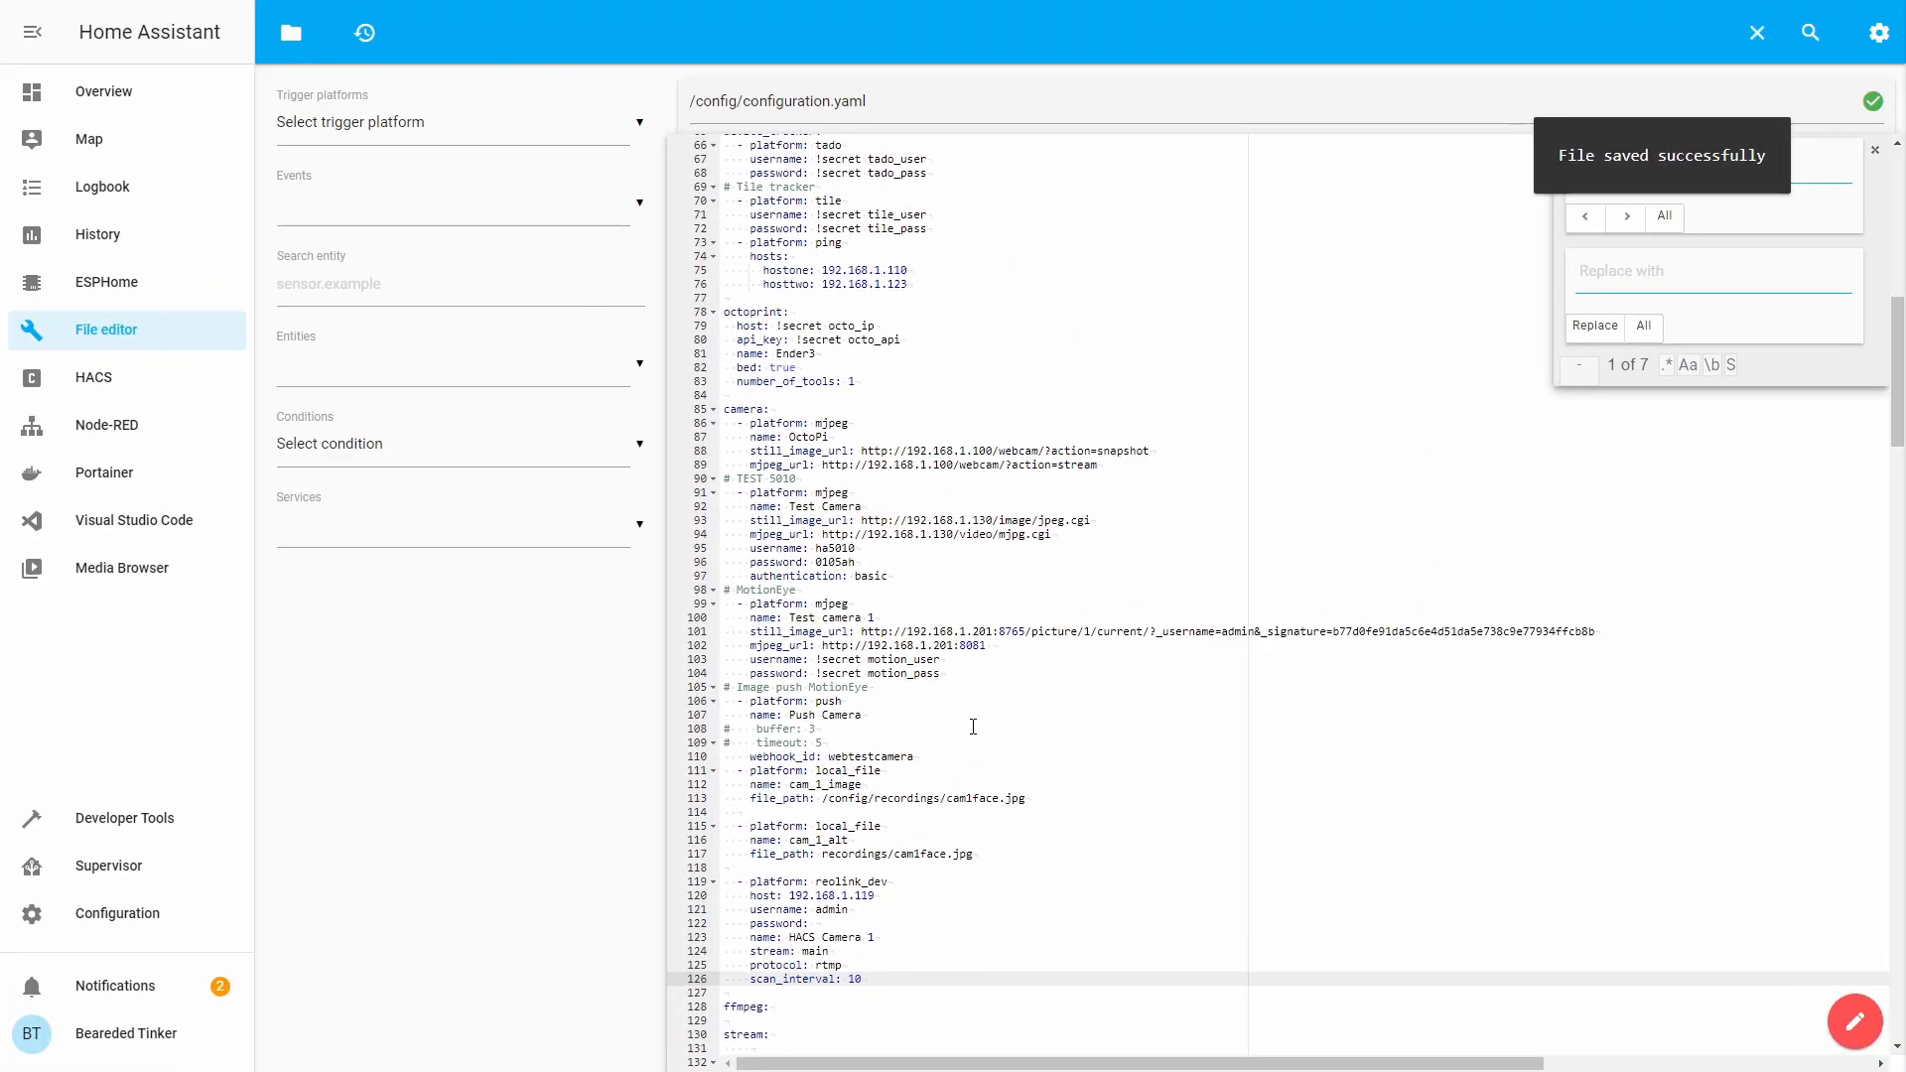
Search for 'bina', then open binary_sensor.yaml from the file list and go to its last line.
{"action": "key", "text": "ctrl+f"}
{"action": "type", "text": "bina"}
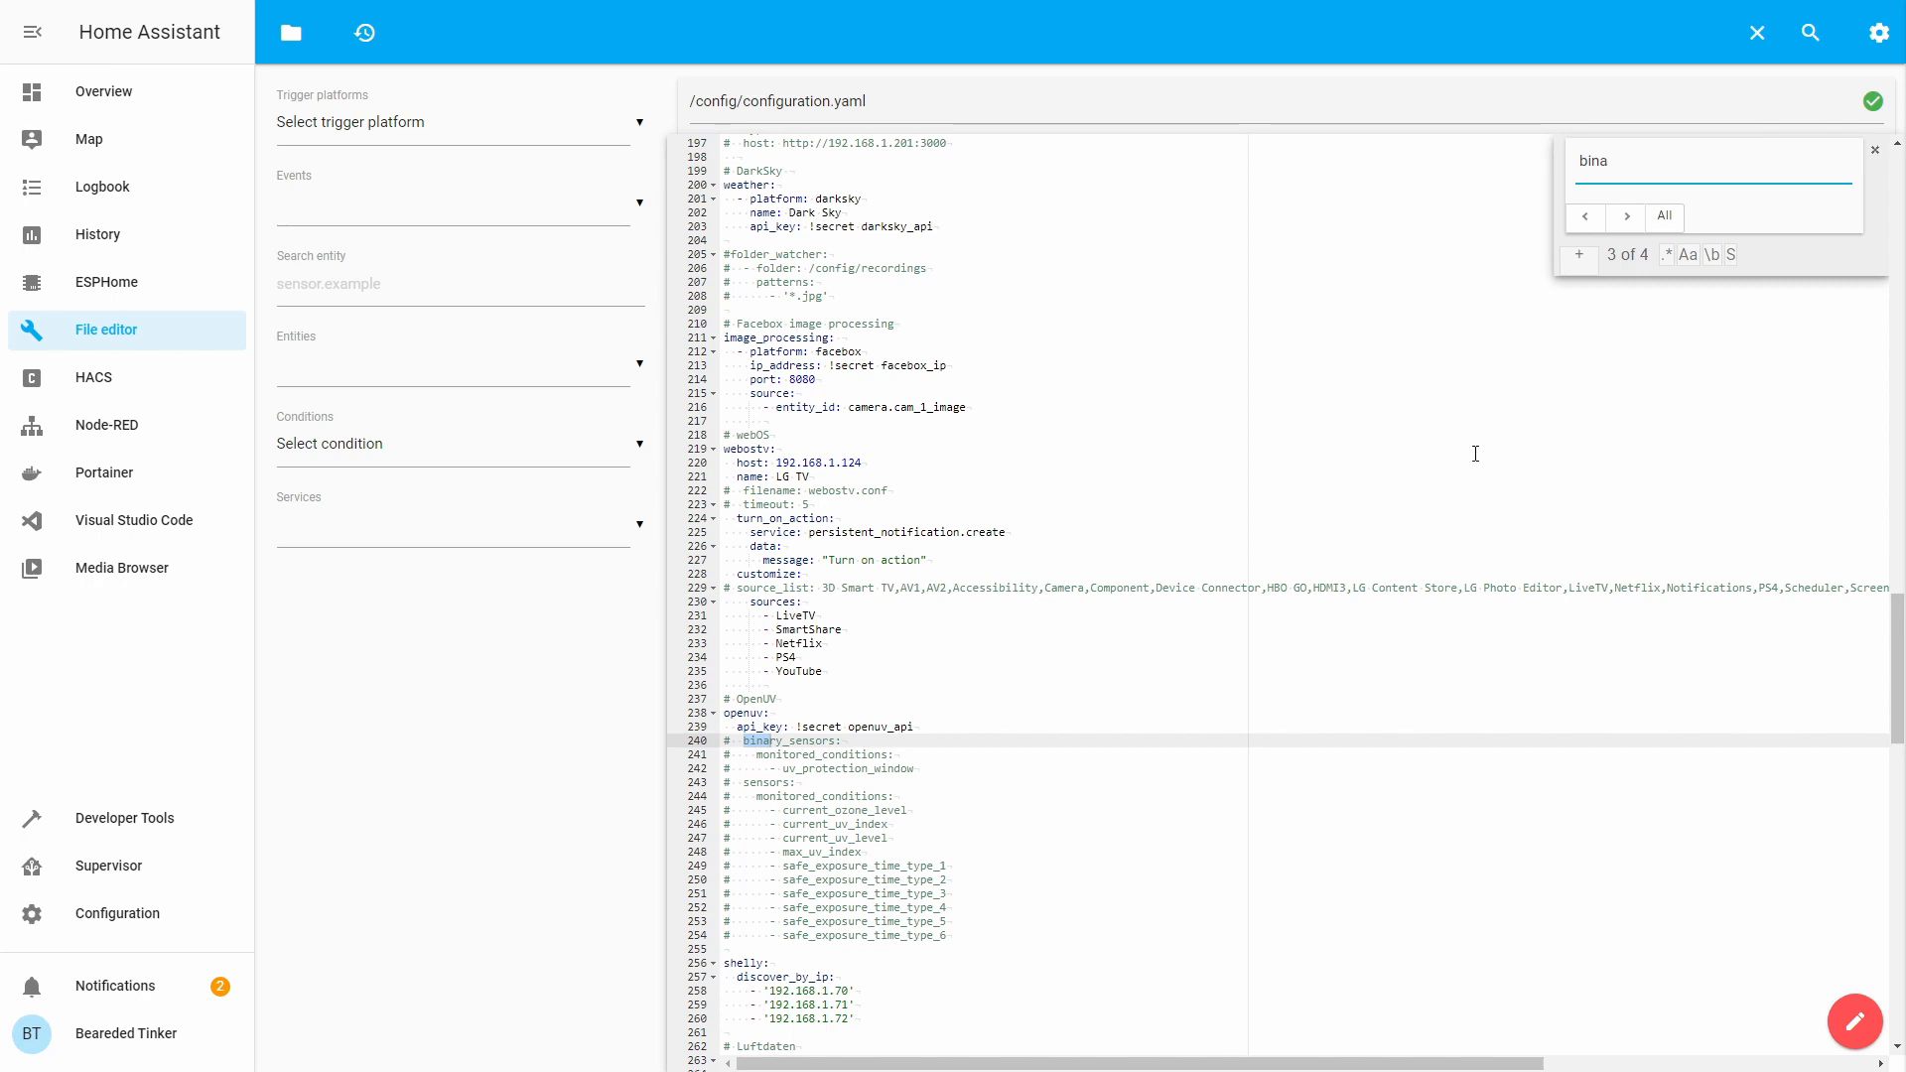
{"action": "left_click", "coordinate": [1584, 217]}
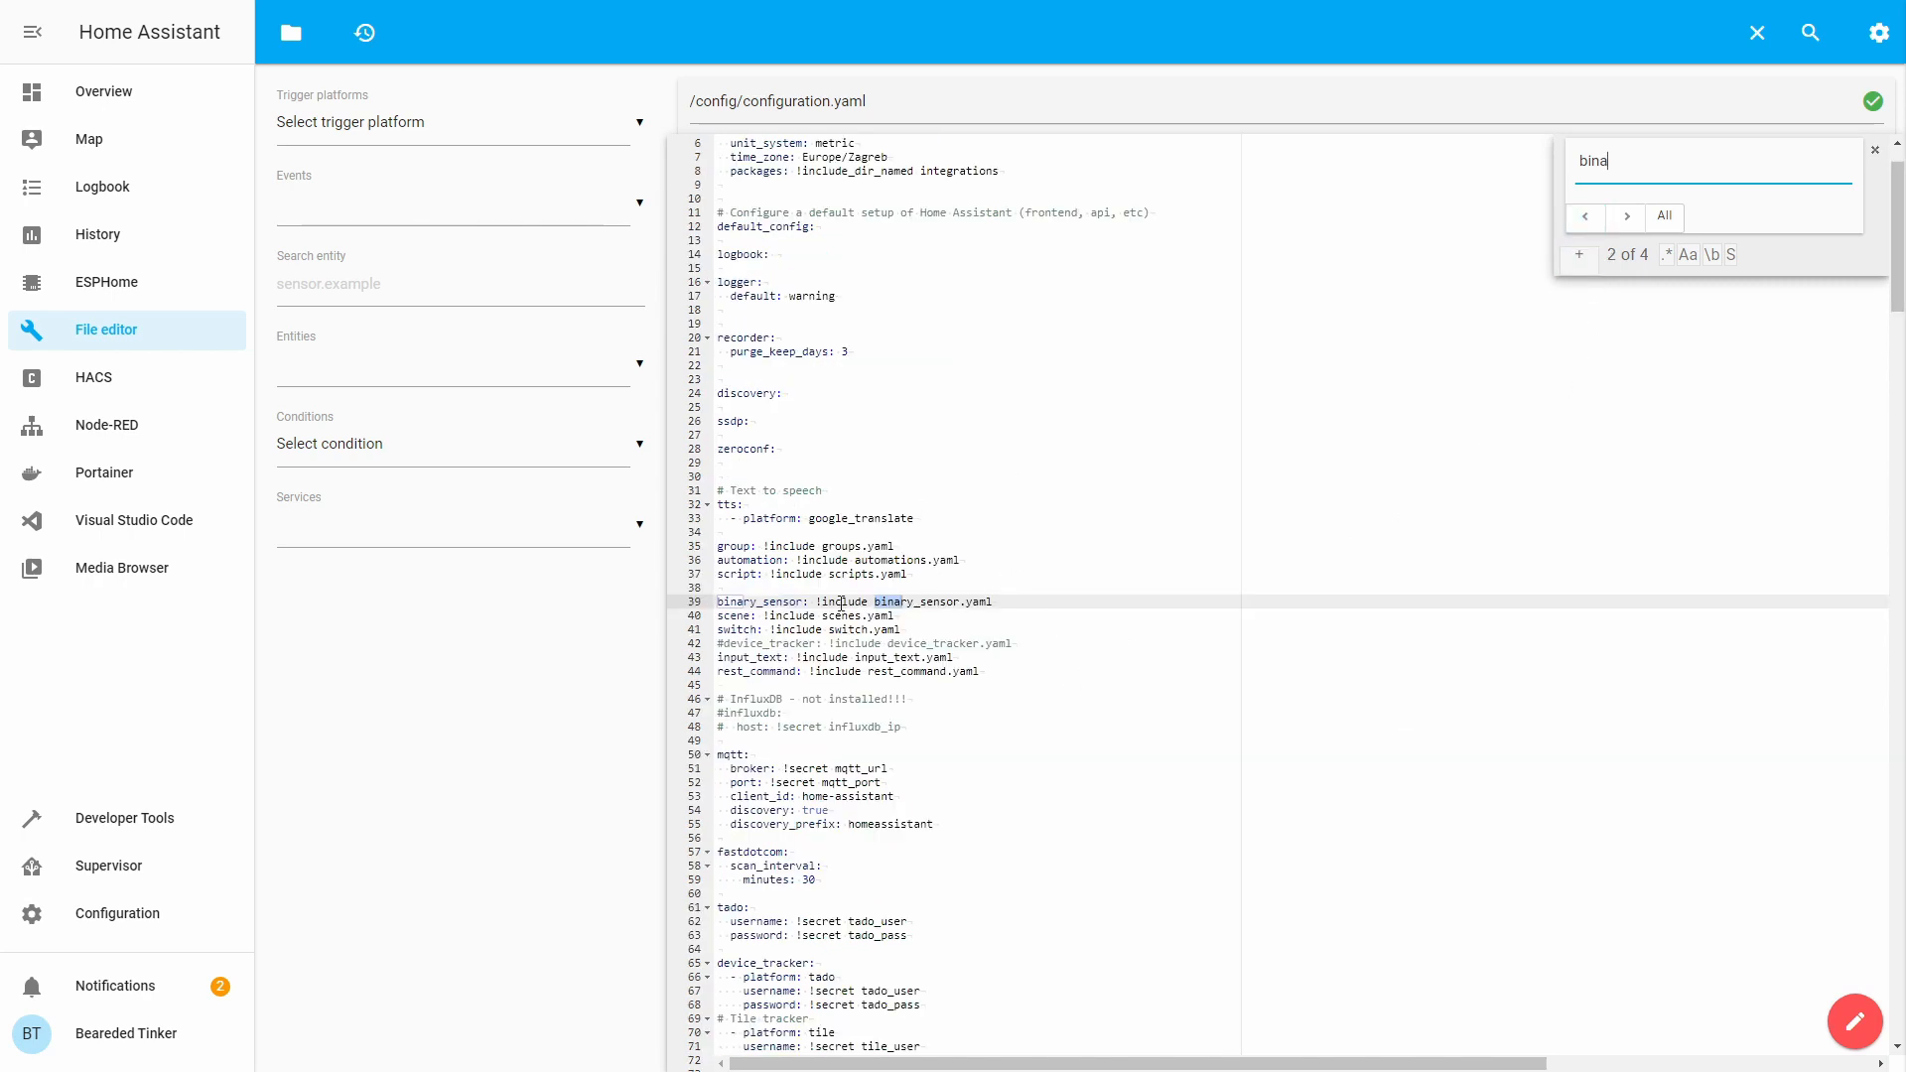
{"action": "left_click", "coordinate": [291, 33]}
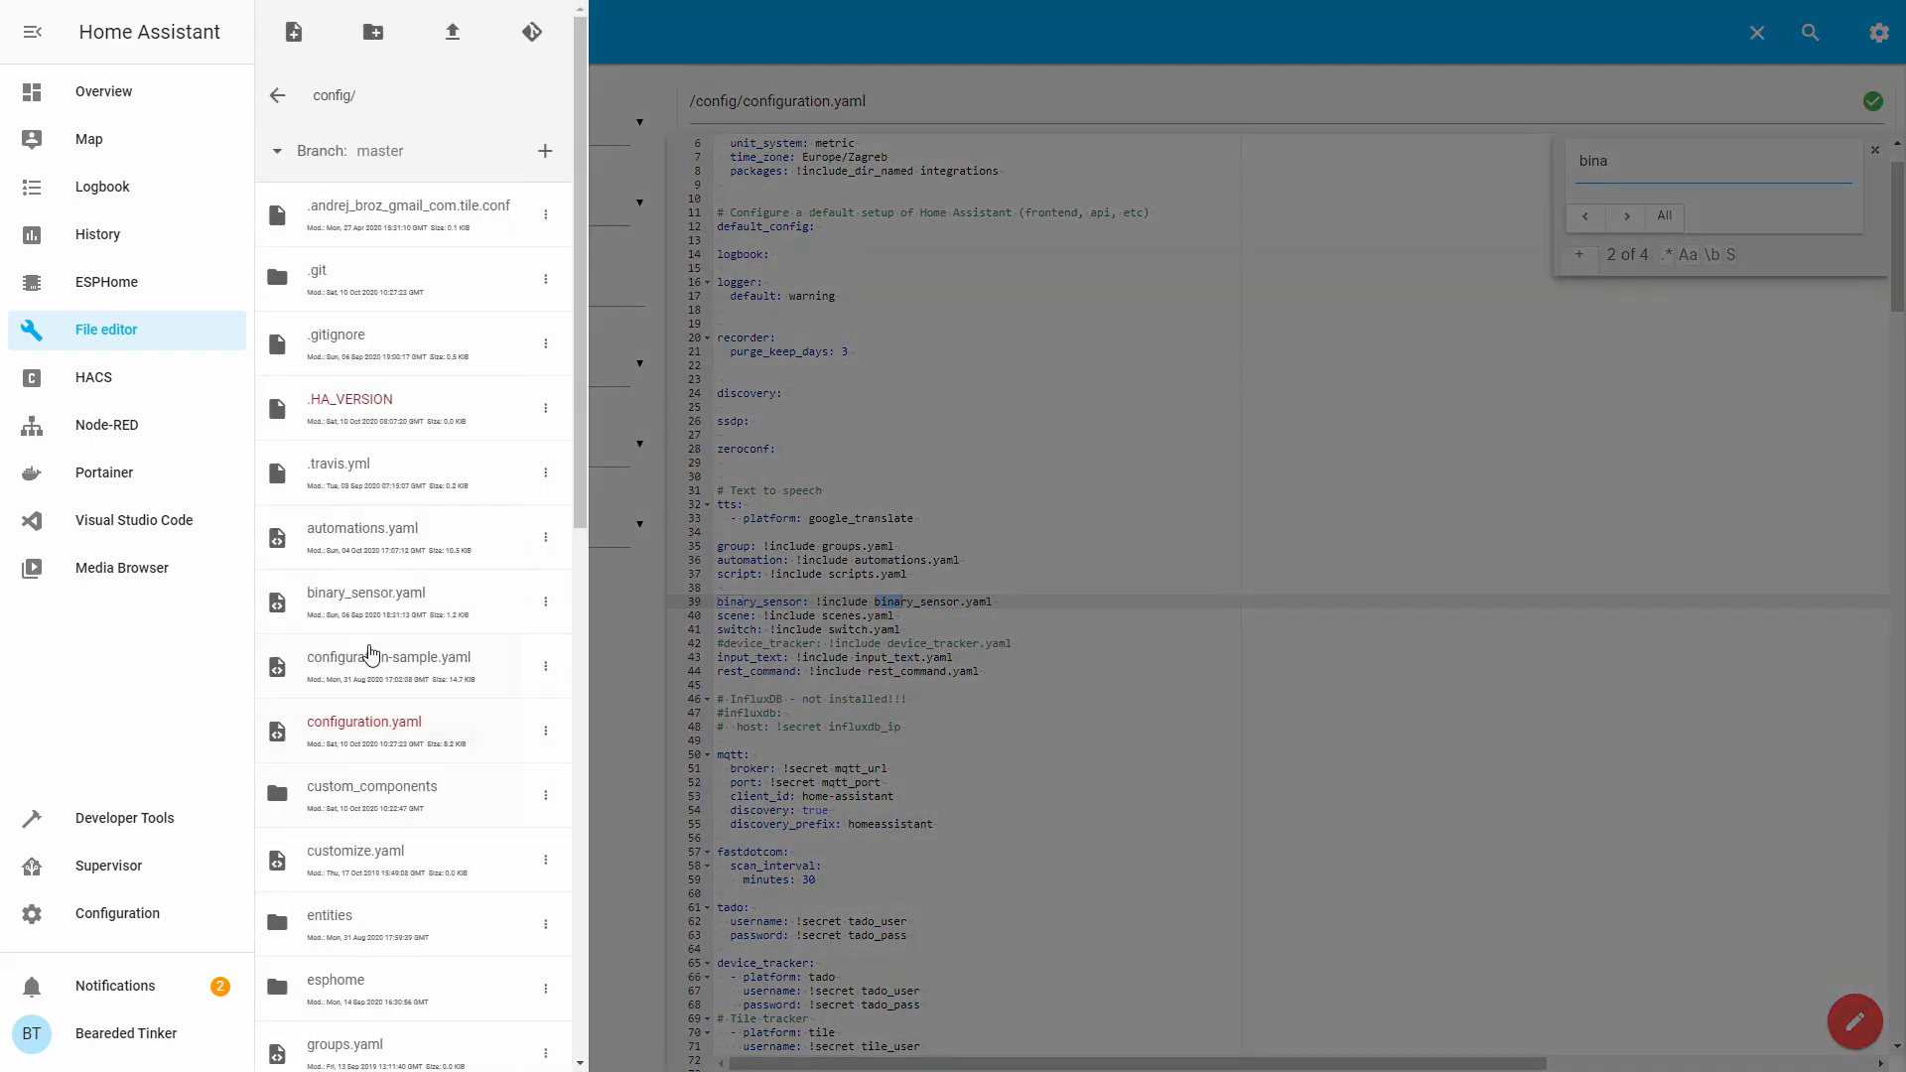
{"action": "left_click", "coordinate": [365, 607]}
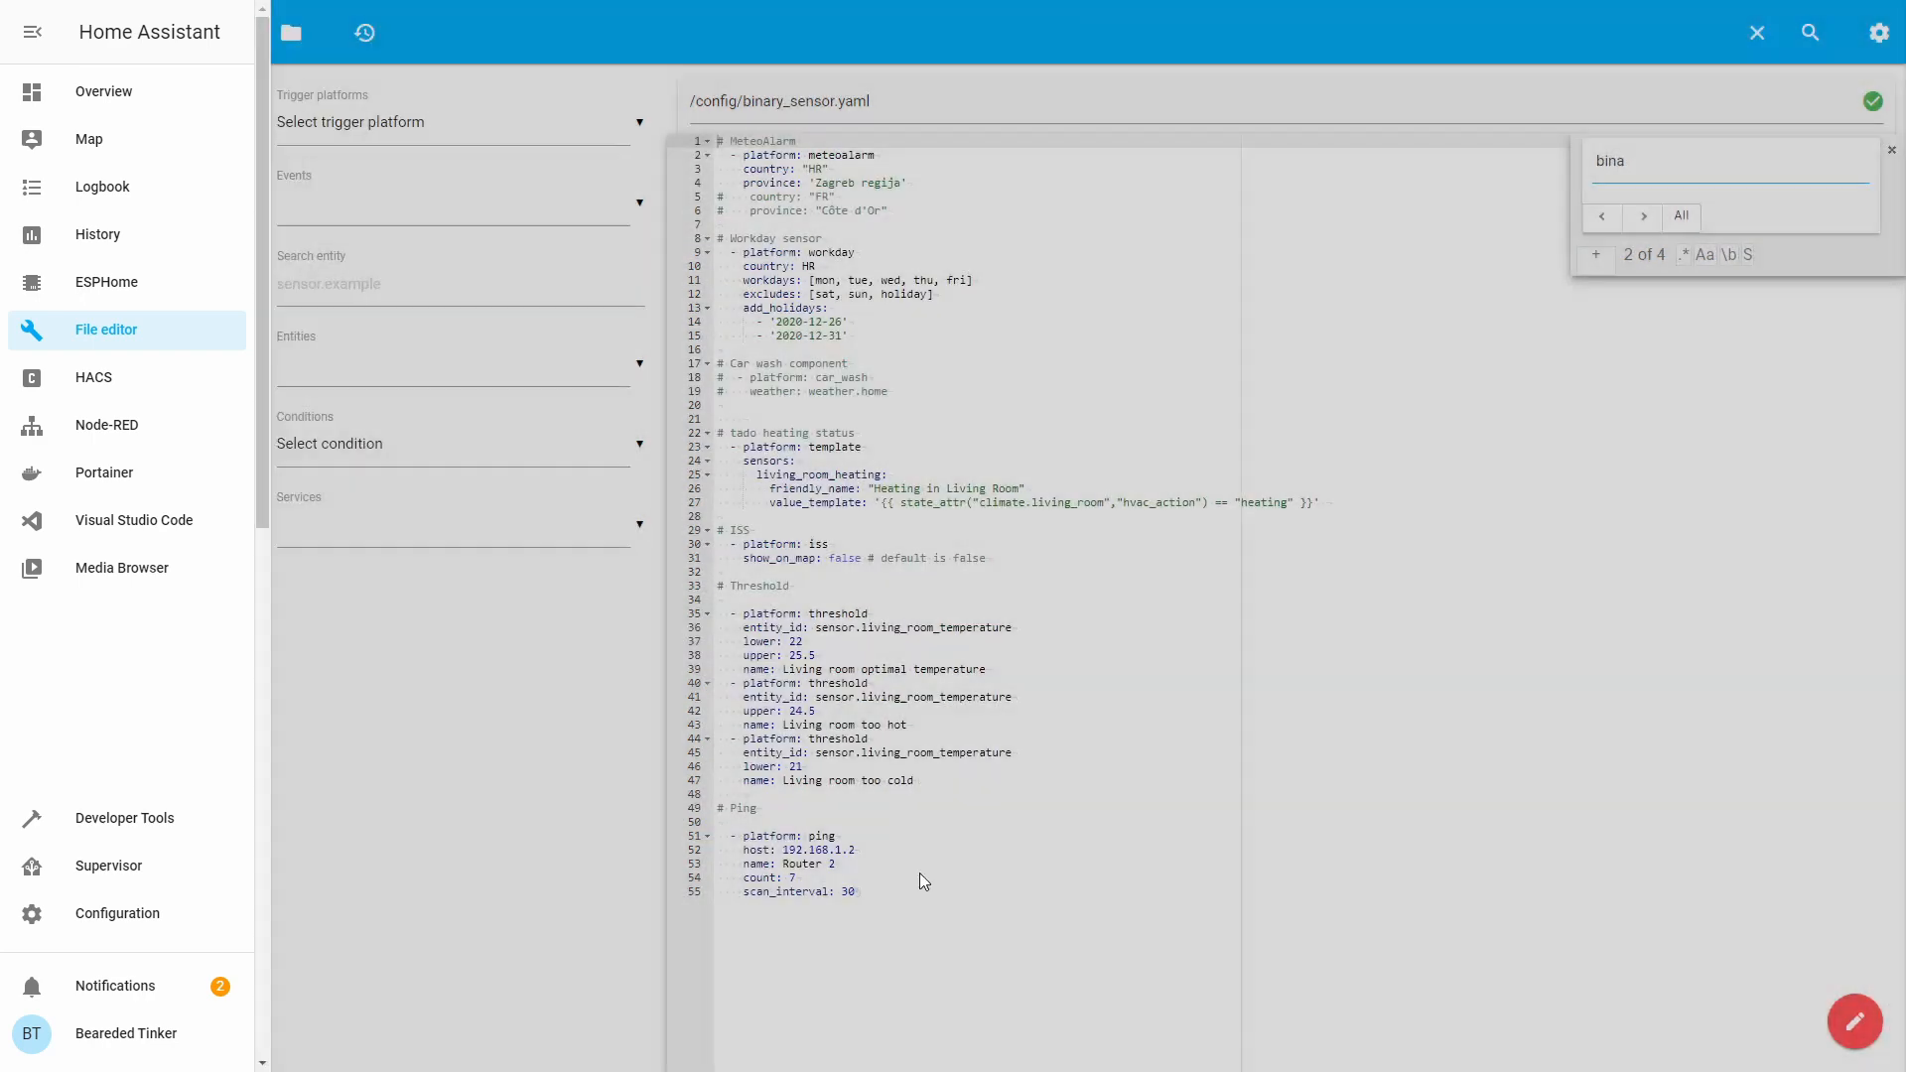
{"action": "left_click", "coordinate": [934, 892]}
{"action": "key", "text": "Return"}
{"action": "key", "text": "Return"}
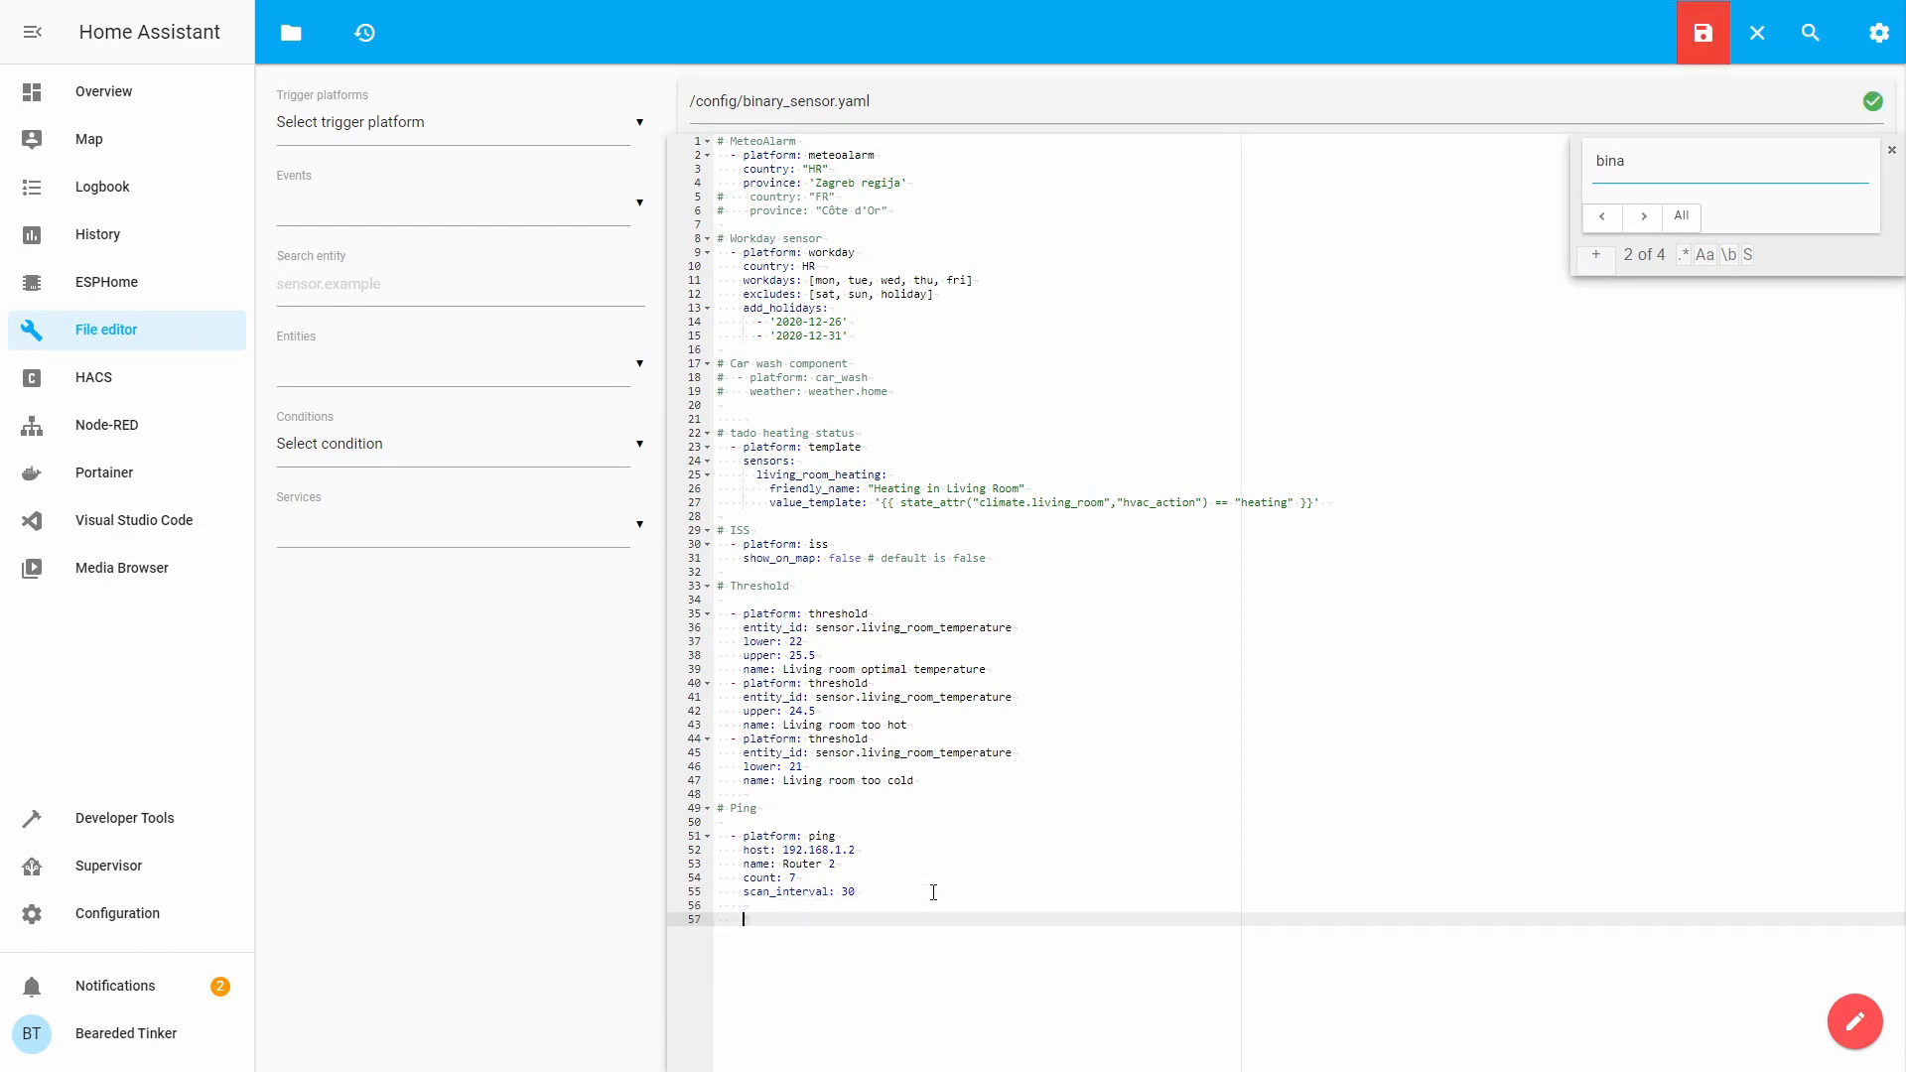
{"action": "key", "text": "BackSpace"}
{"action": "key", "text": "BackSpace"}
{"action": "key", "text": "BackSpace"}
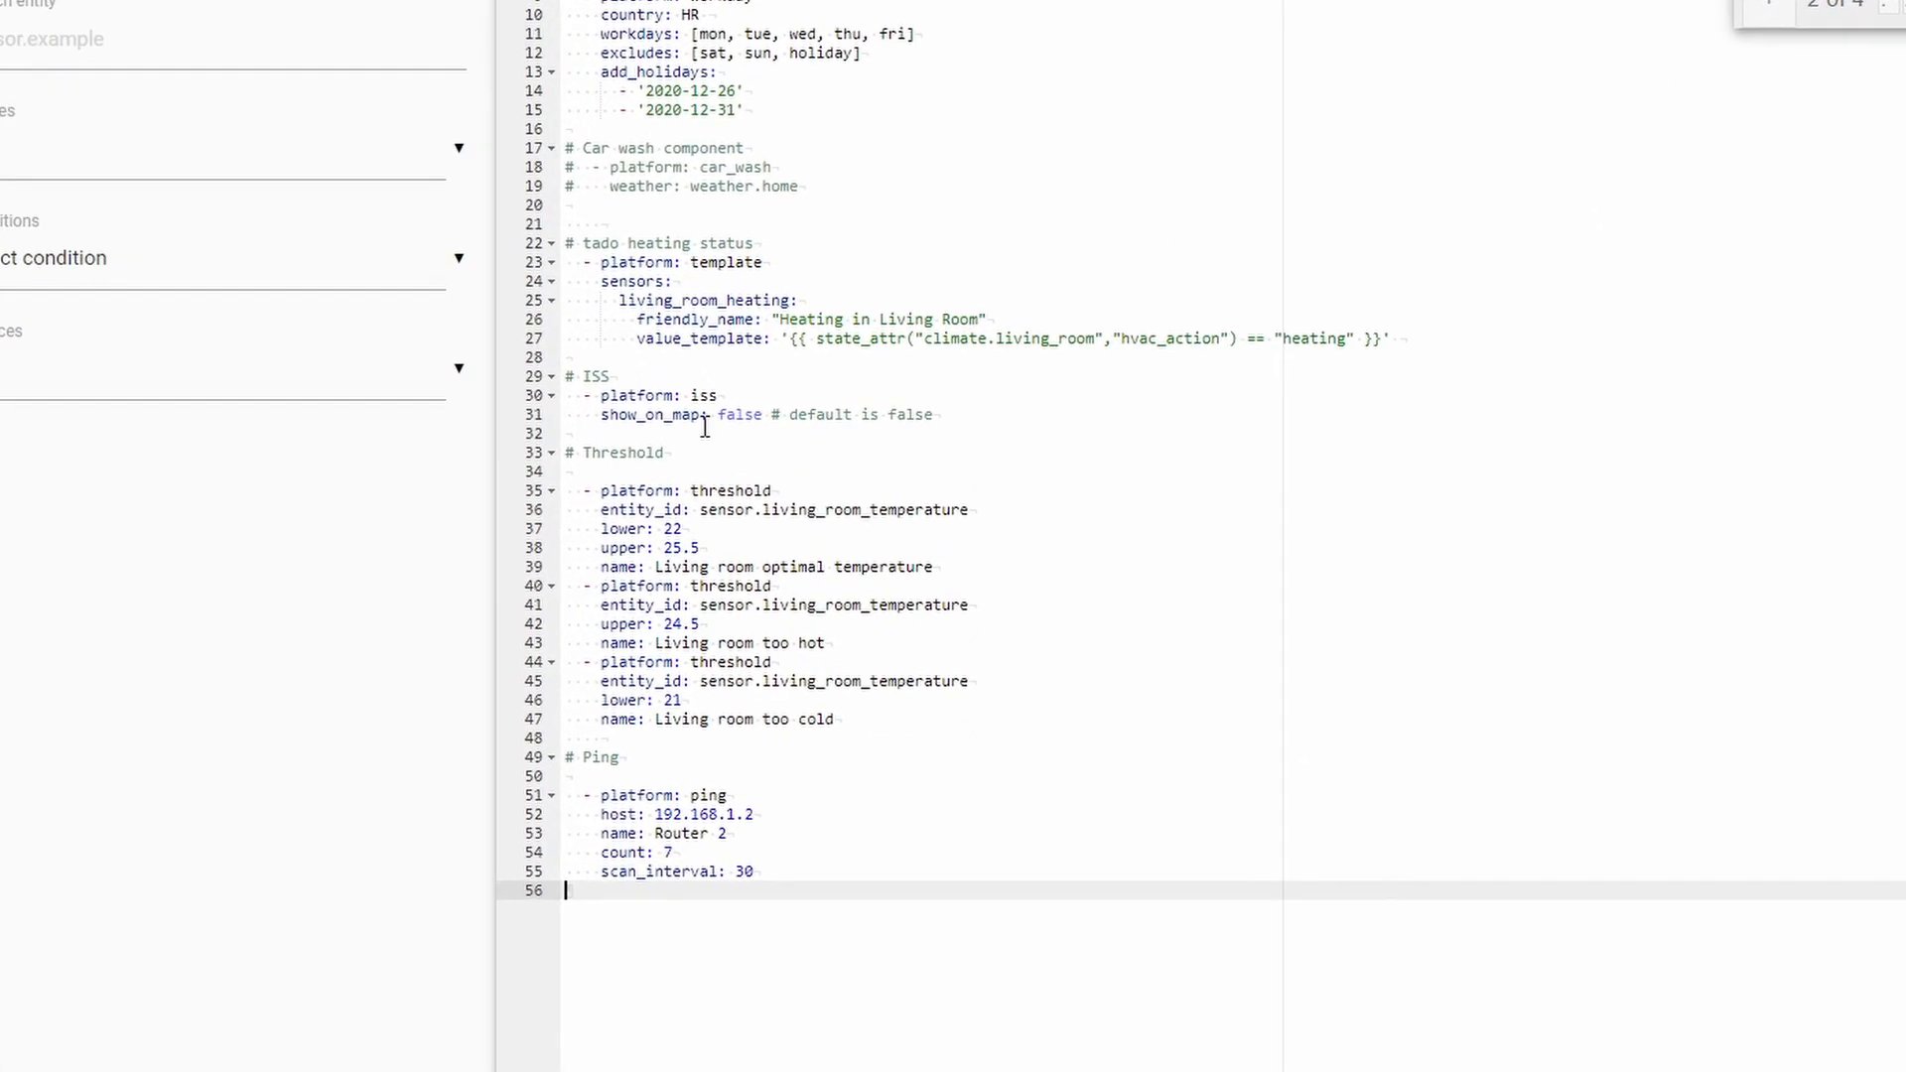
Add a motion_camera1 sensor with friendly_name 'HACS Camera 1 motion' and device_class motion.
{"action": "left_click", "coordinate": [1469, 347]}
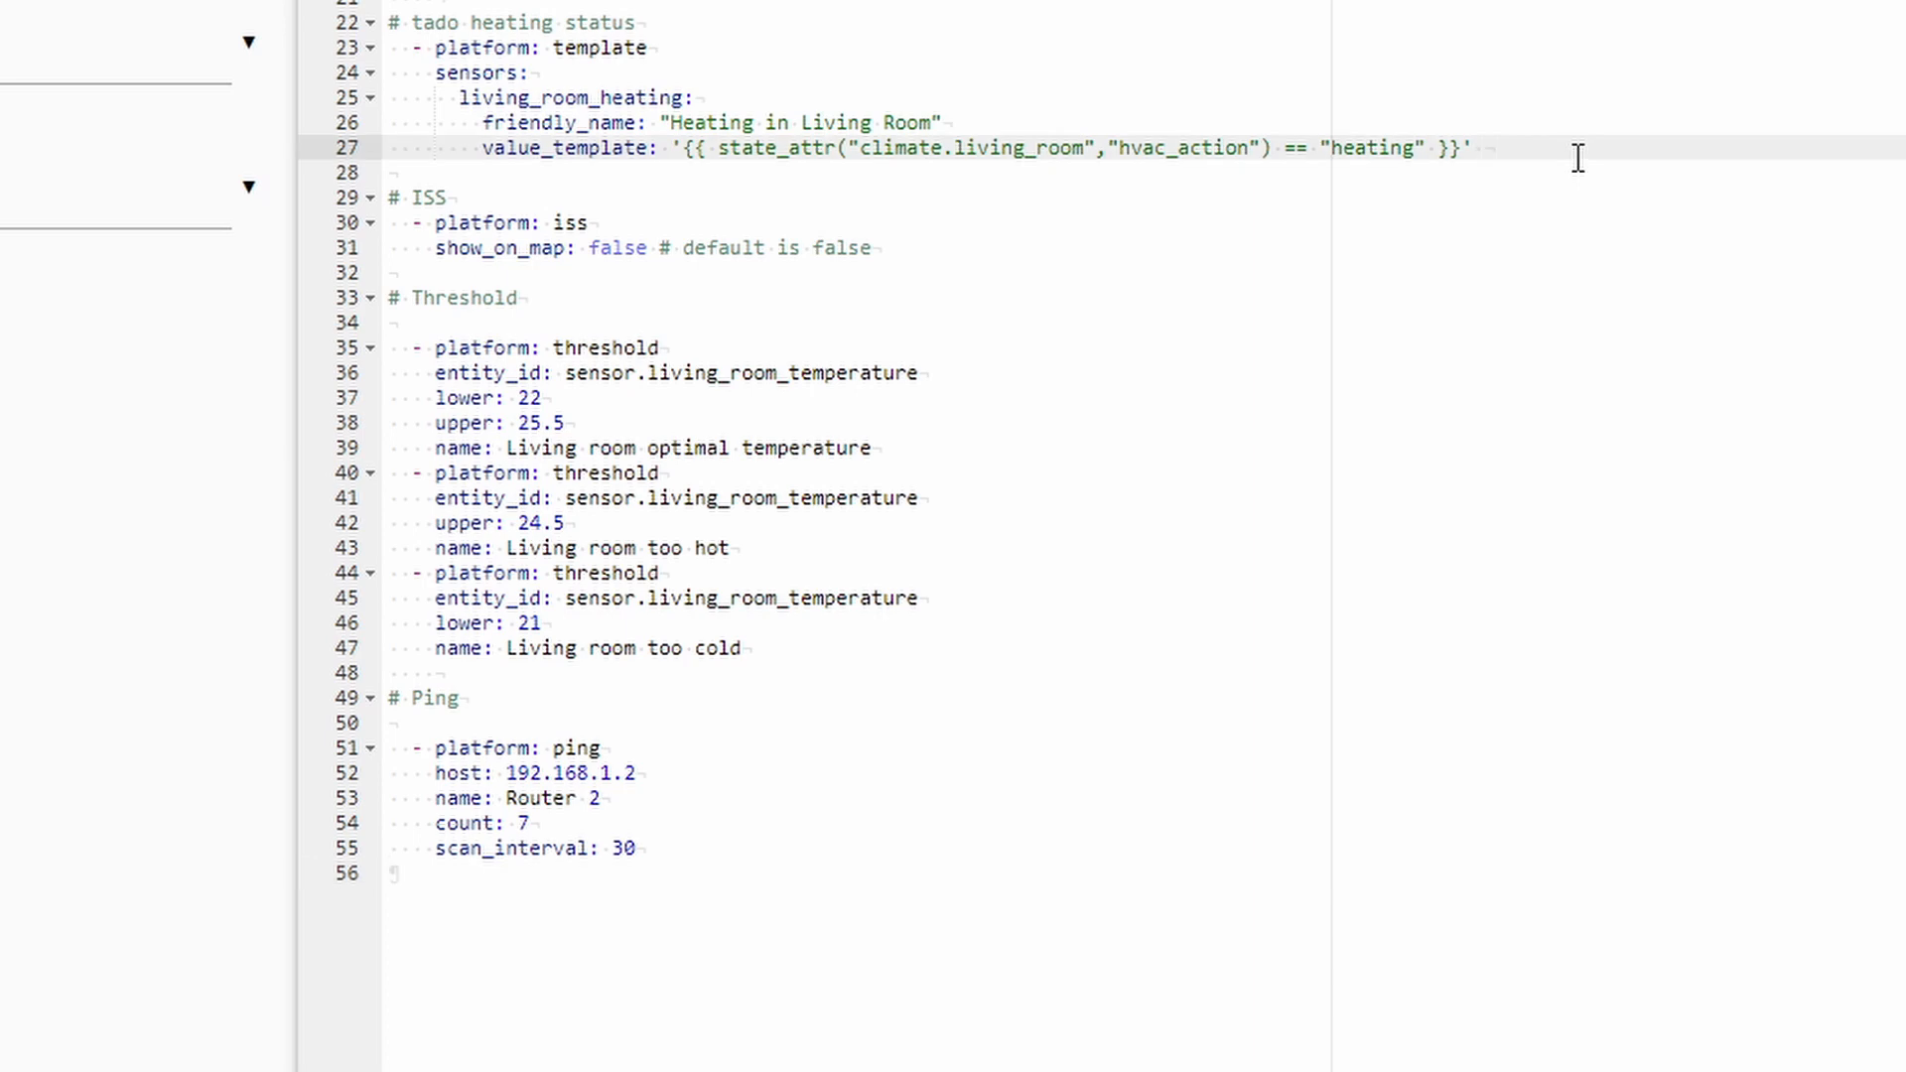
{"action": "key", "text": "Return"}
{"action": "key", "text": "BackSpace"}
{"action": "key", "text": "BackSpace"}
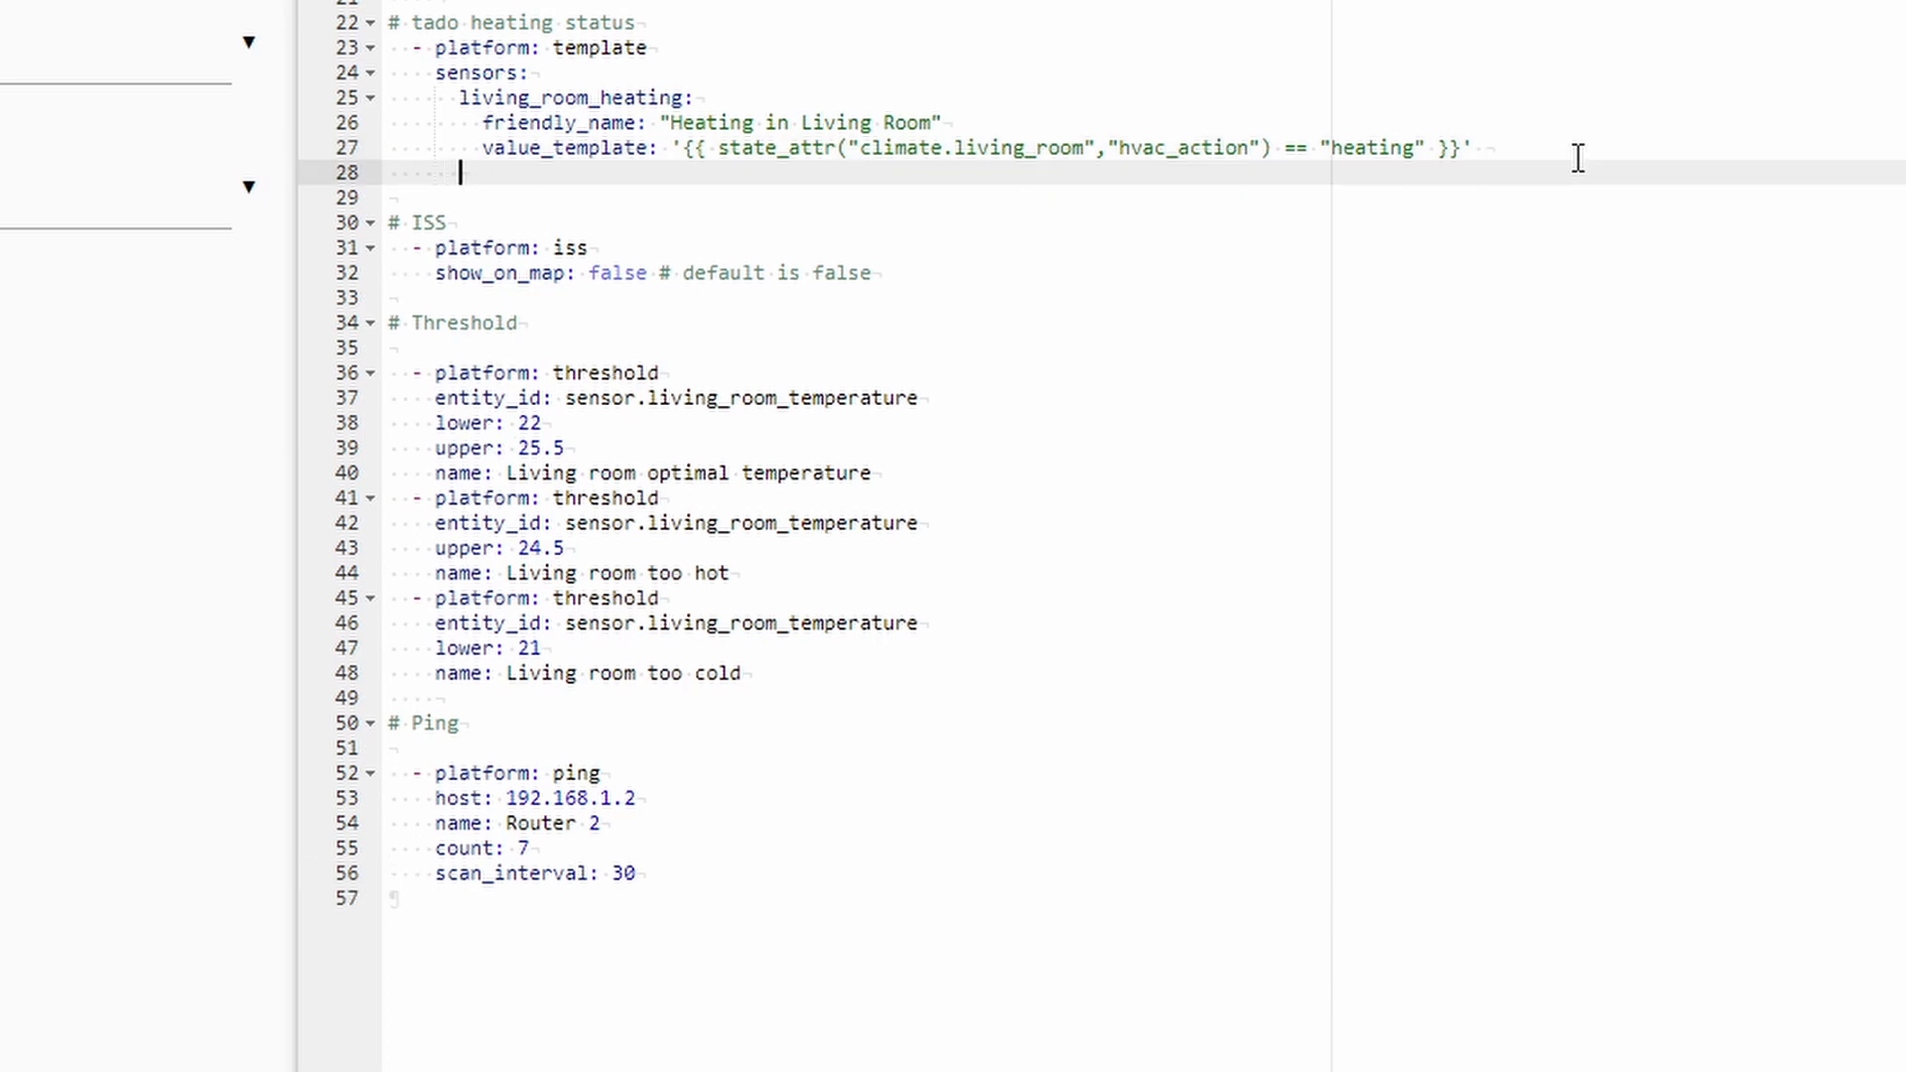
{"action": "type", "text": "motion_camera1"}
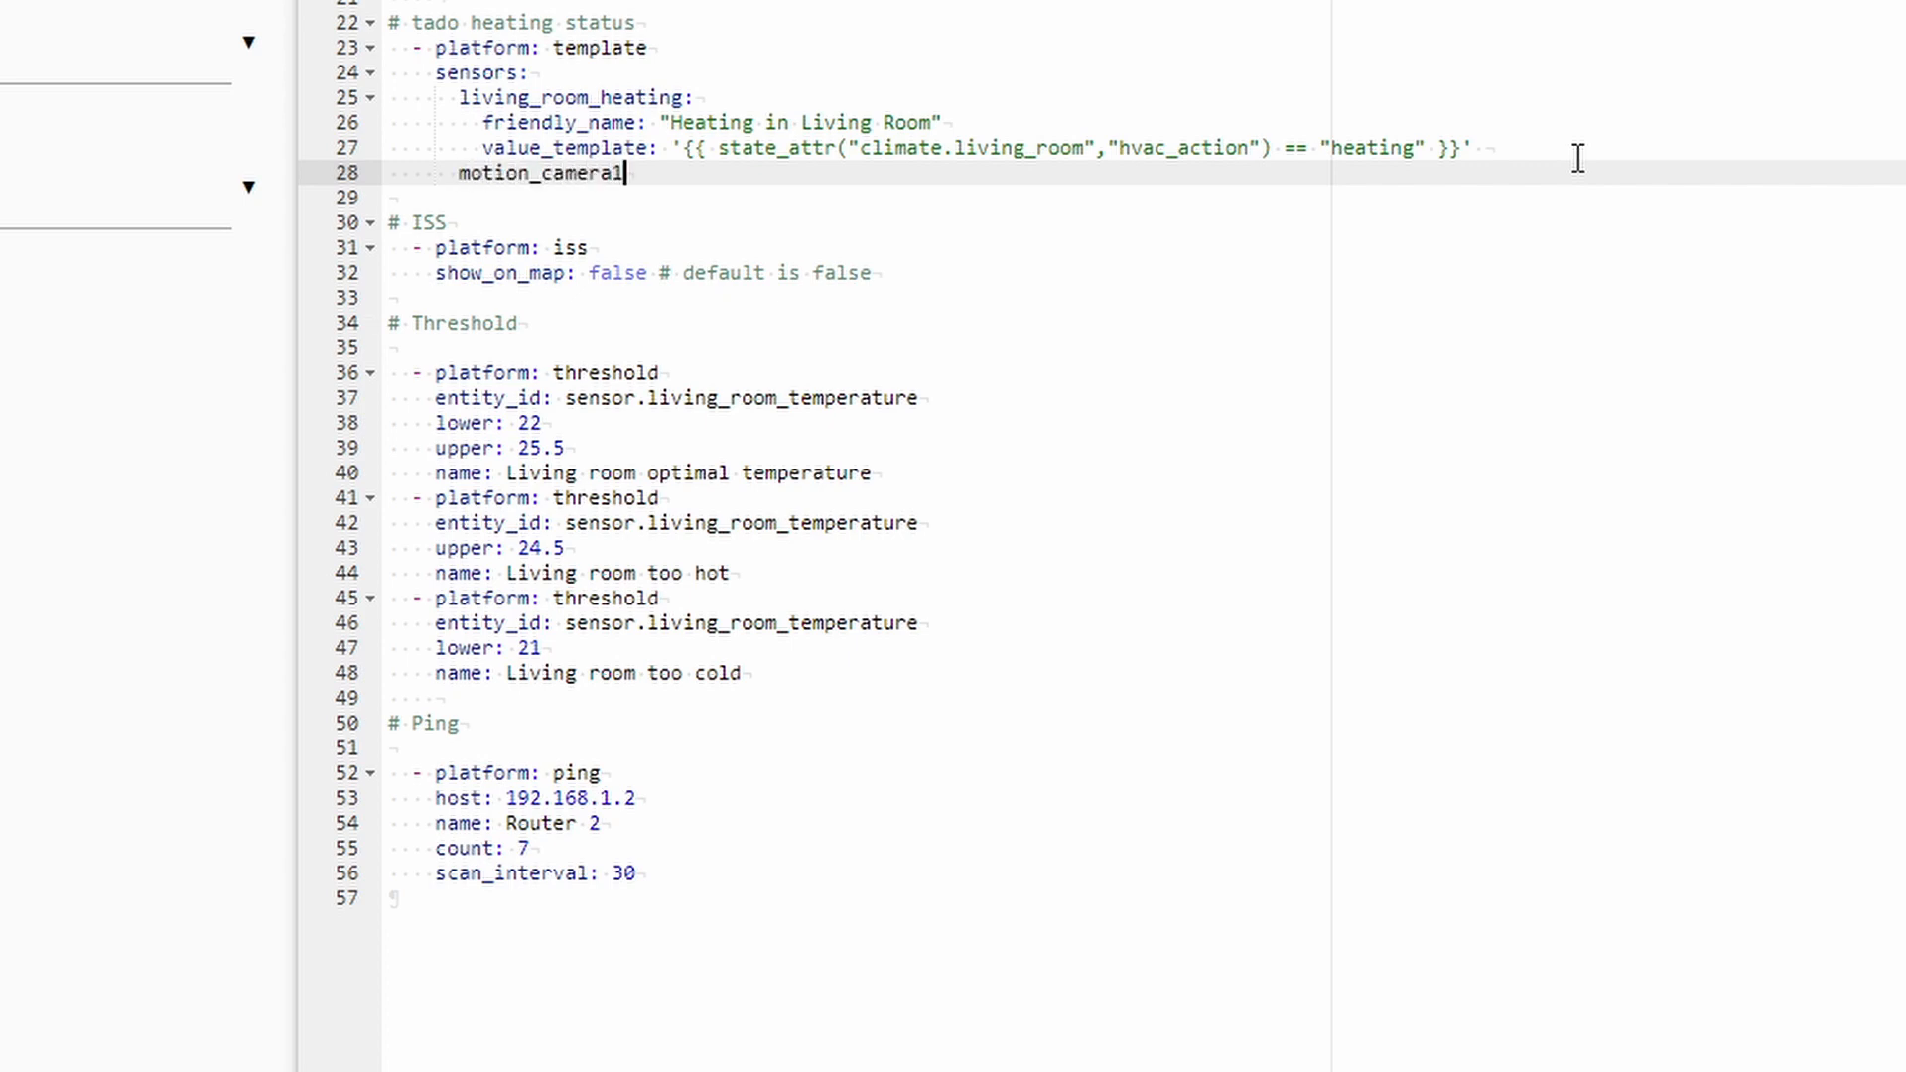
{"action": "key", "text": "Return"}
{"action": "key", "text": "Tab"}
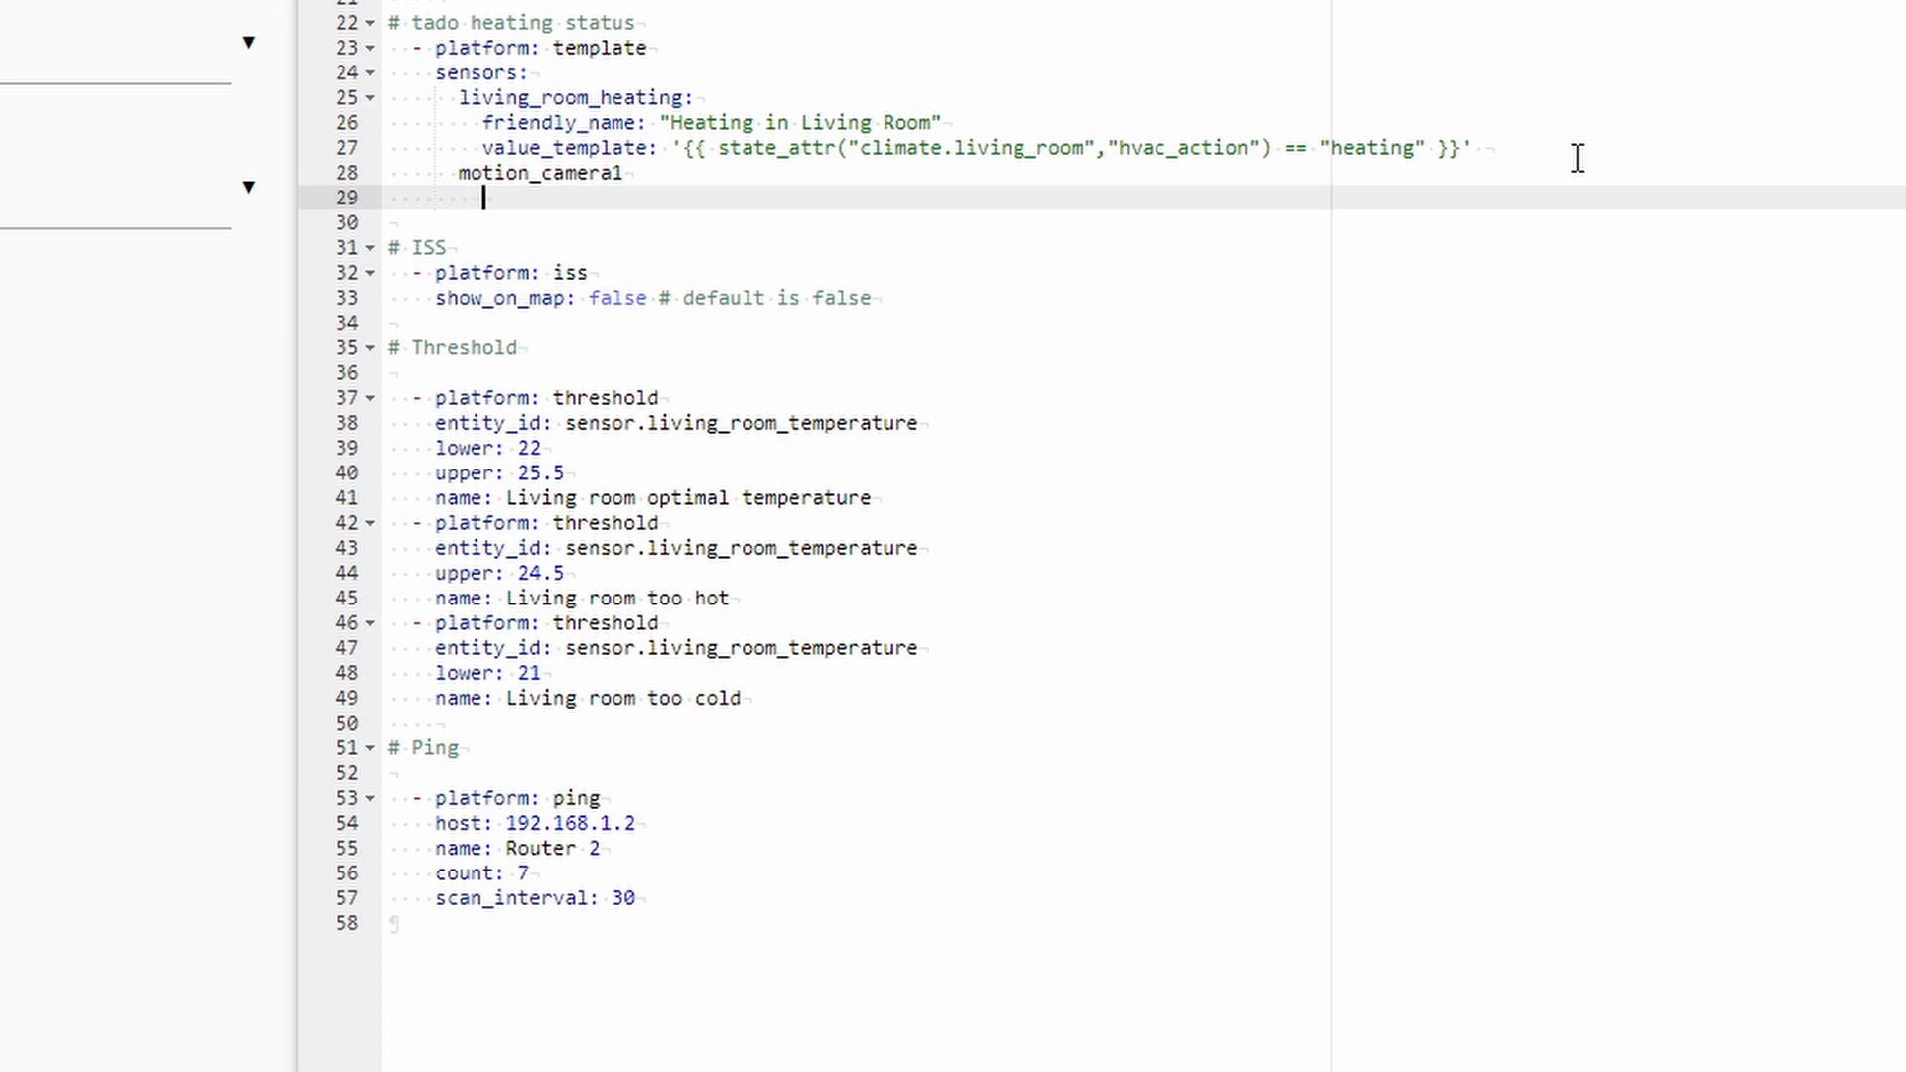
{"action": "type", "text": "friendly_name: HACS"}
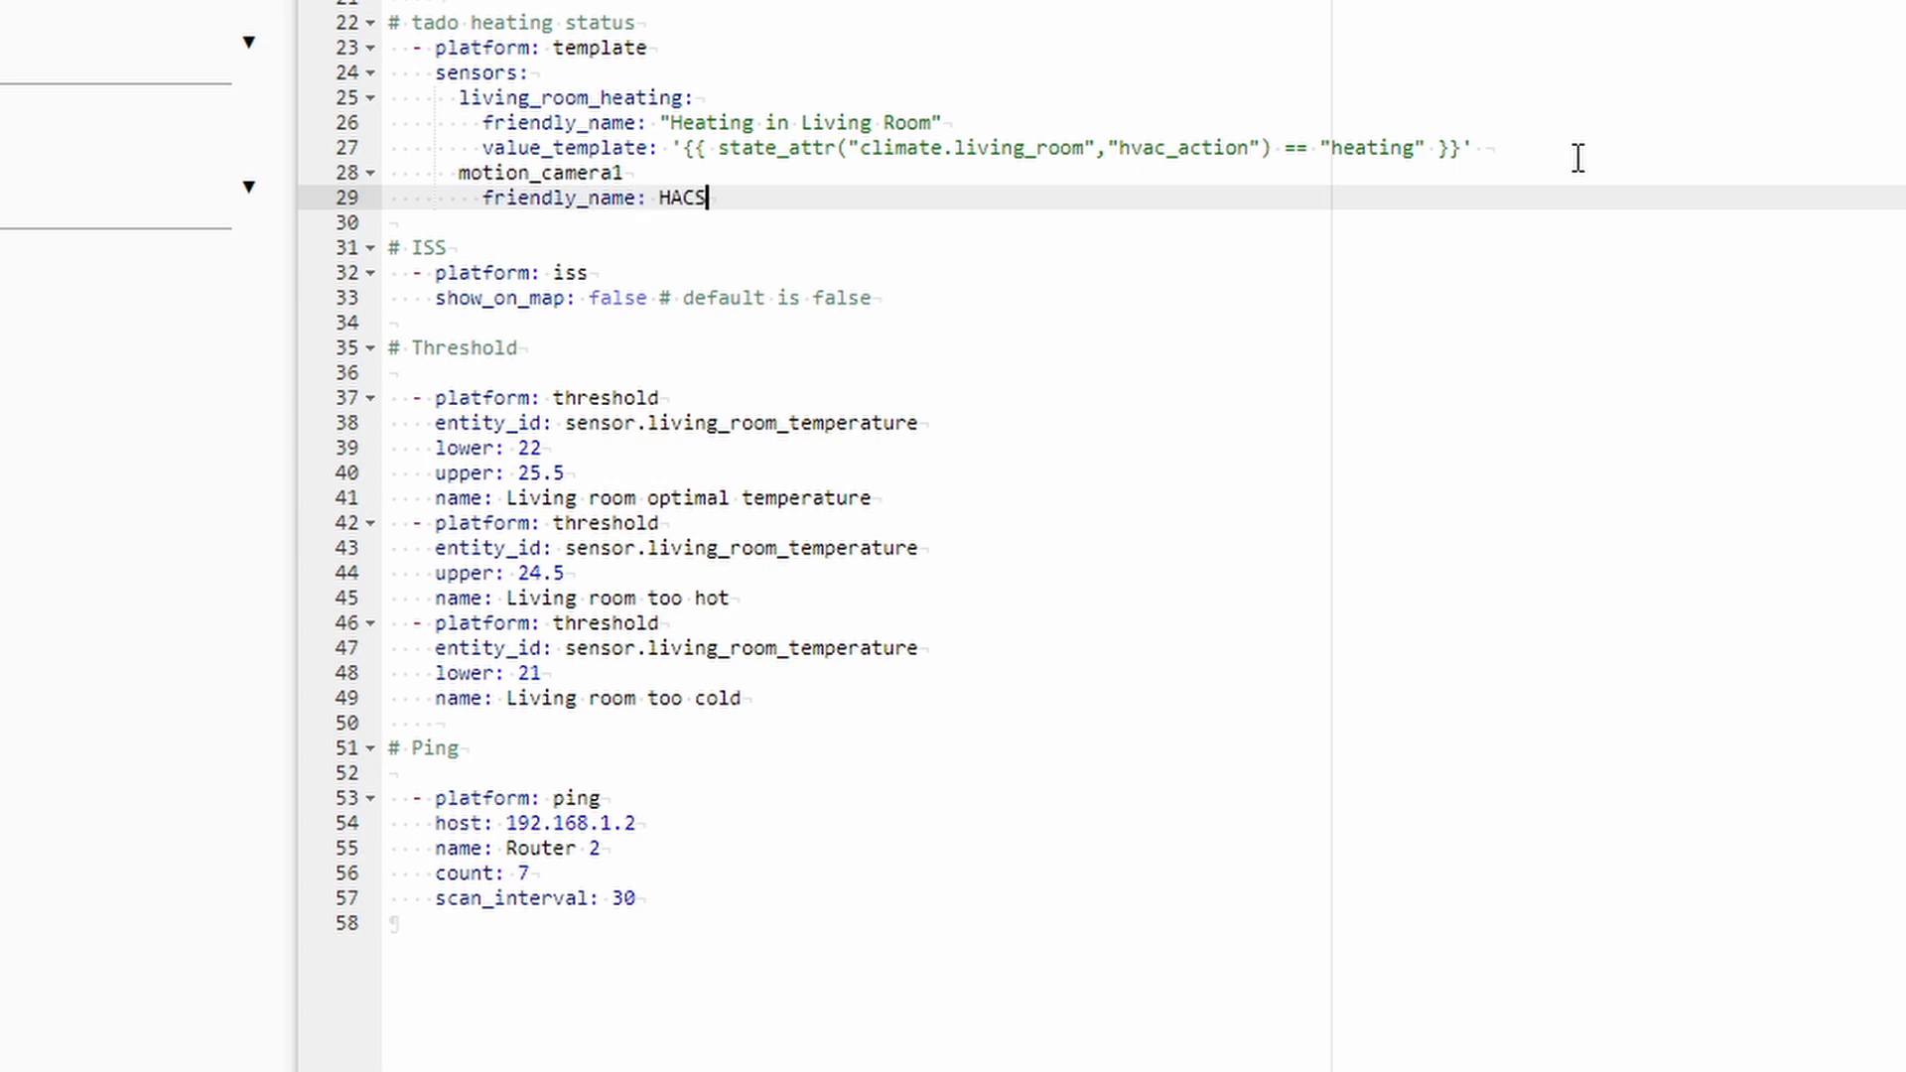
{"action": "type", "text": " Camera 1 motion"}
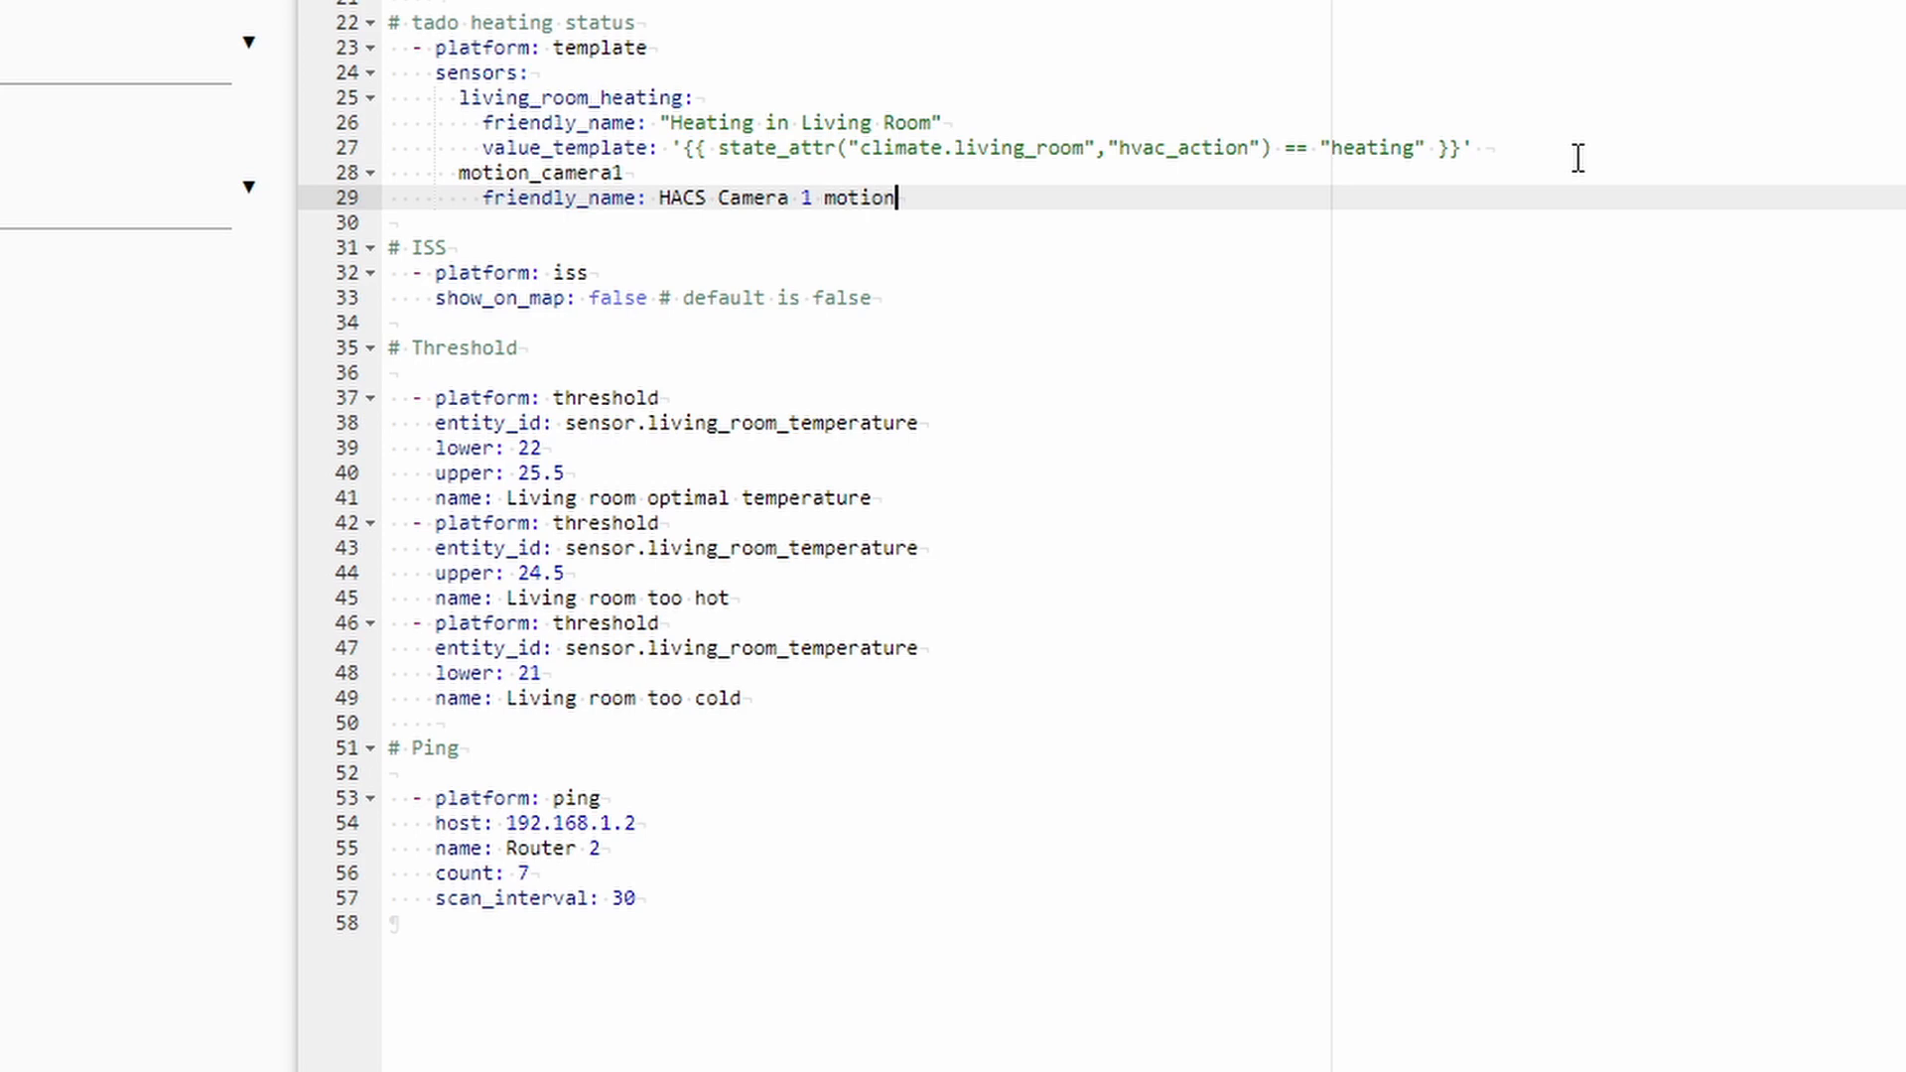
{"action": "key", "text": "Return"}
{"action": "type", "text": "device_"}
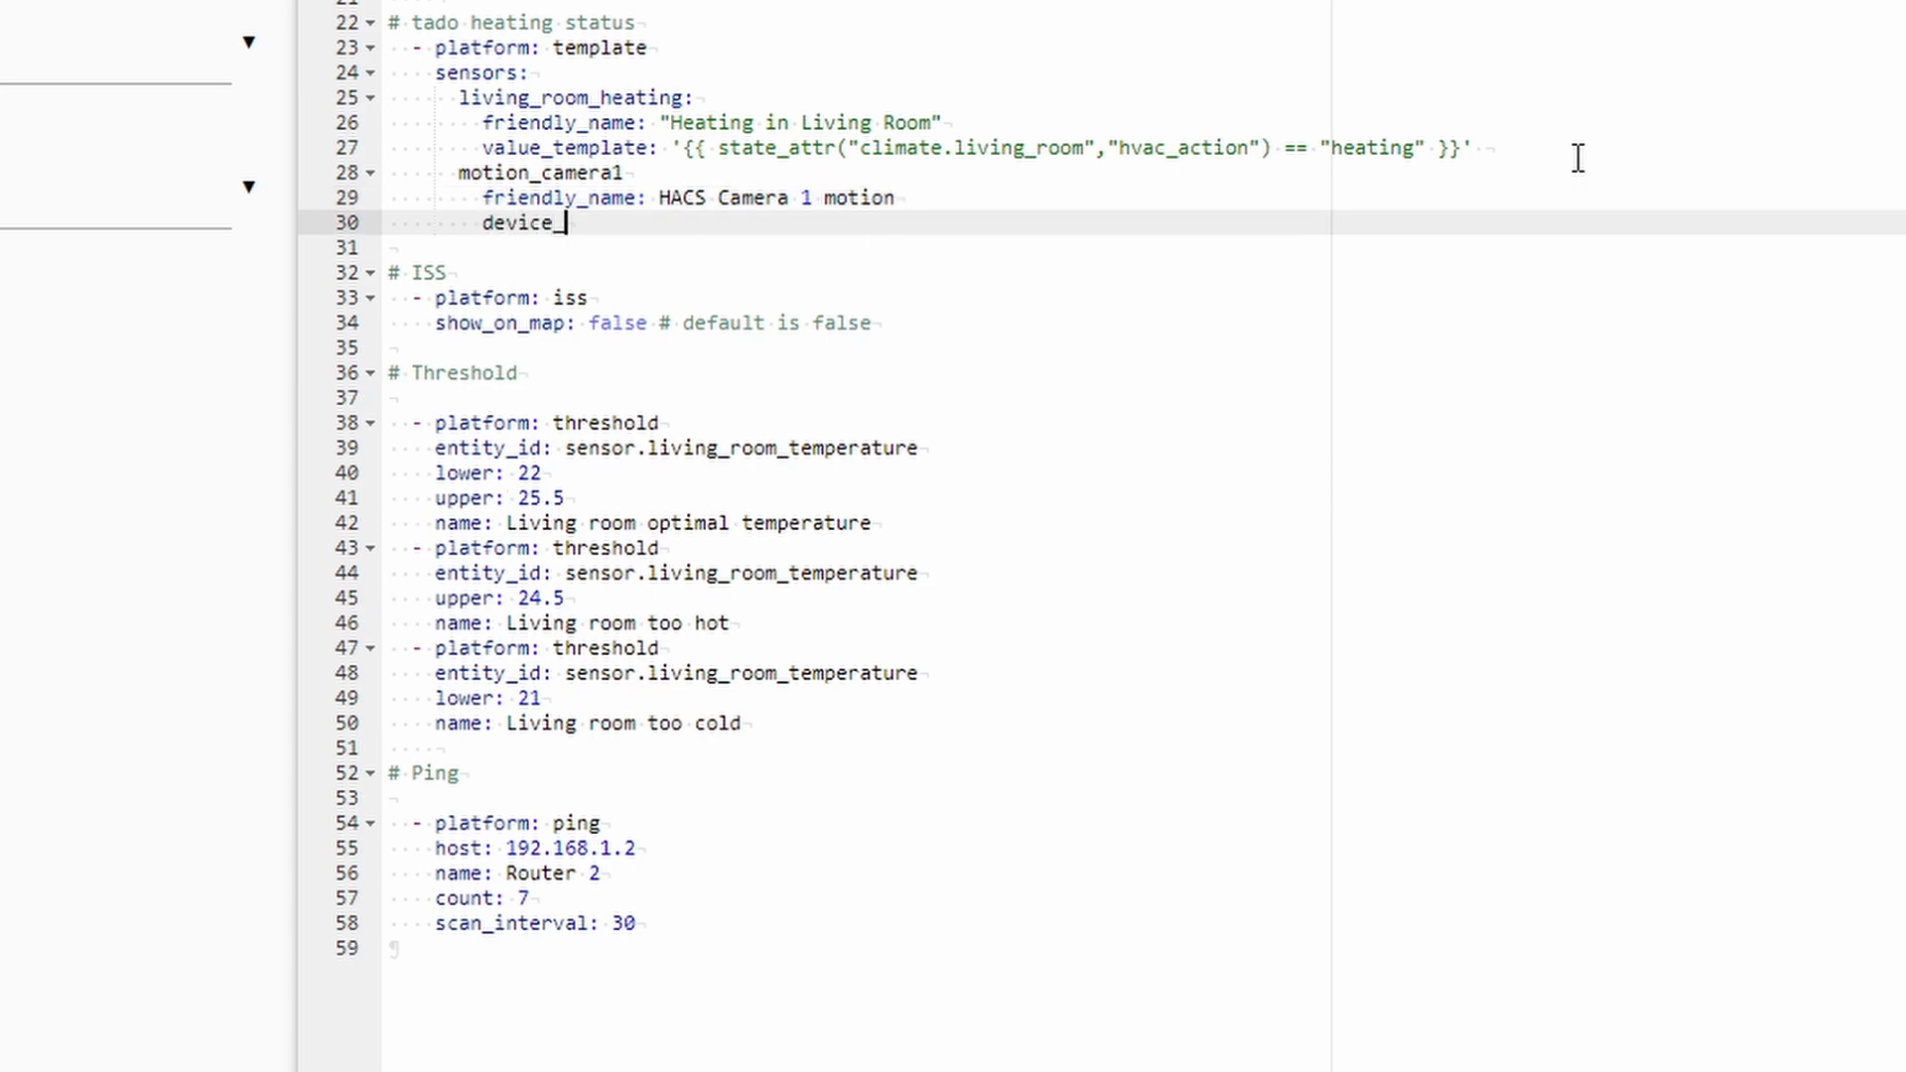
{"action": "type", "text": "class: motion"}
{"action": "key", "text": "Return"}
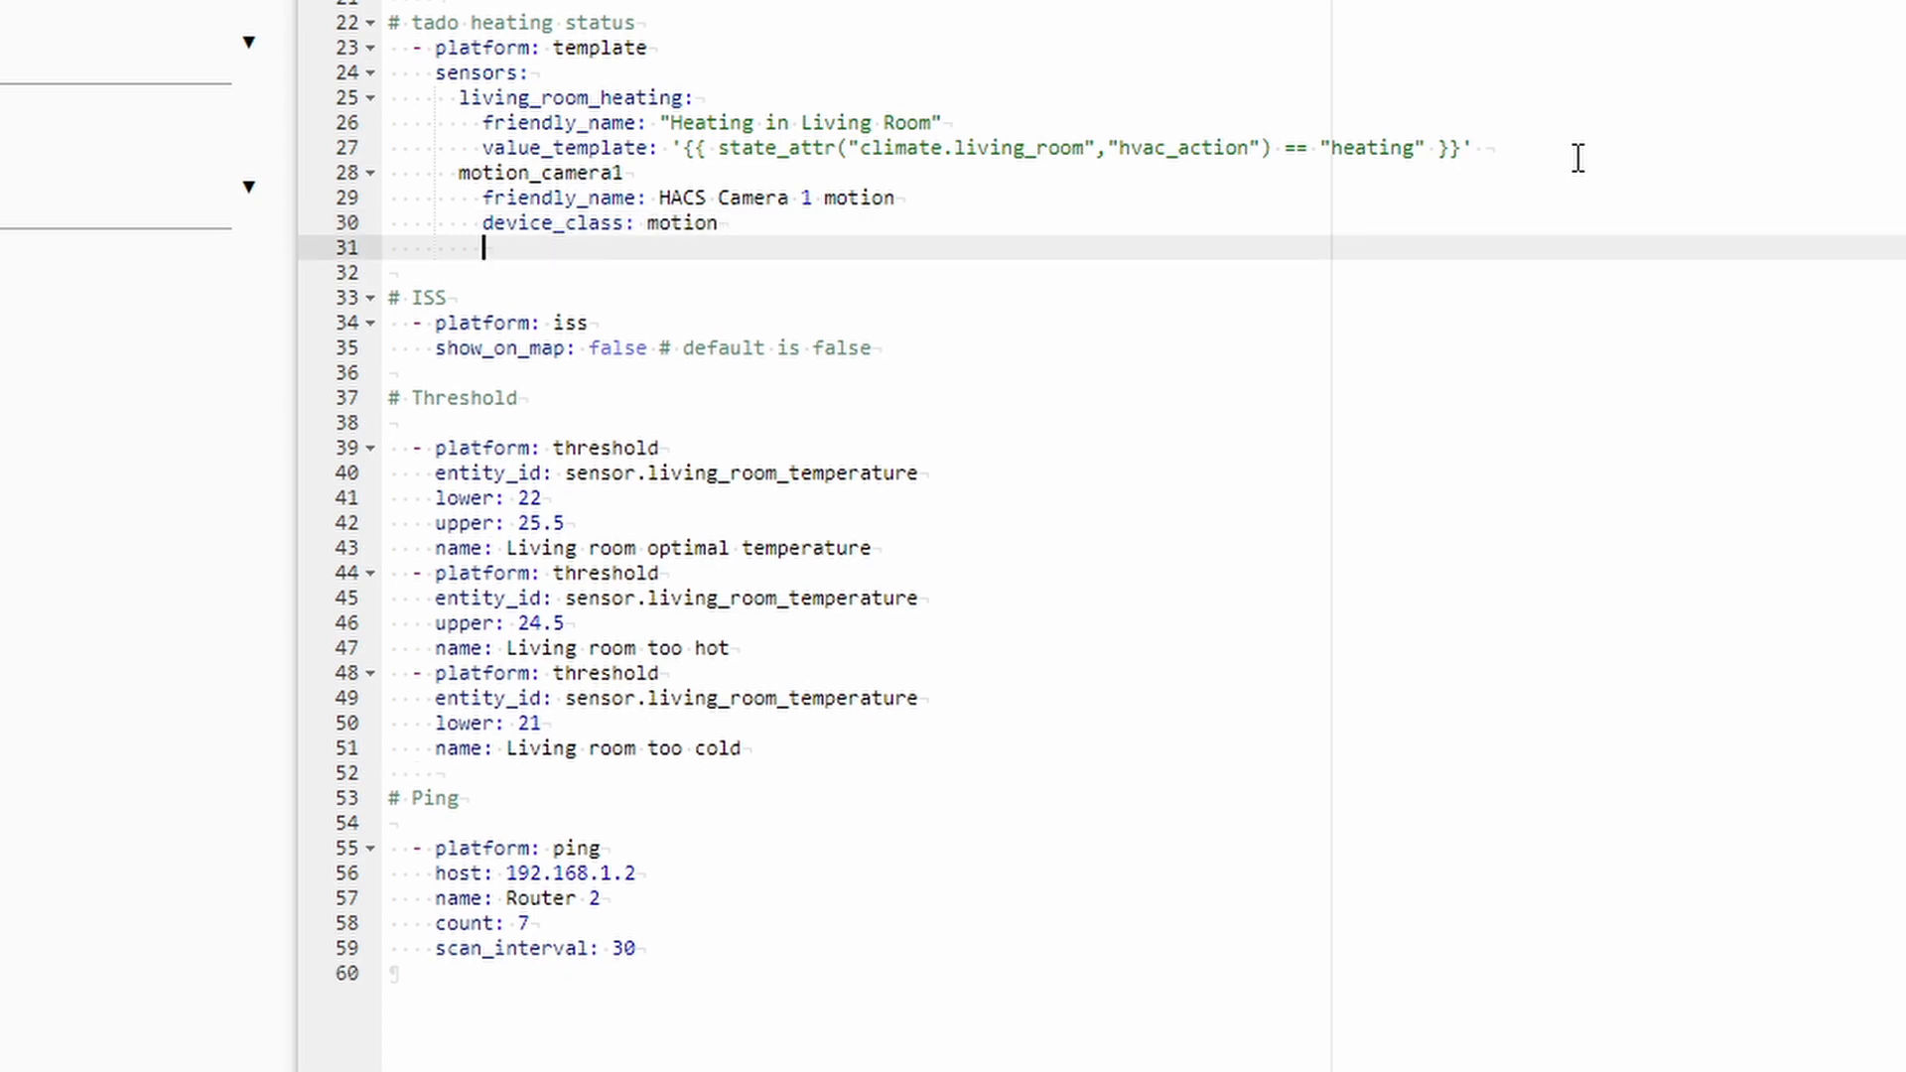
Write the value_template "{{ is_state('camera.hacs_camera_1', 'motion') }}", fixing the quotes.
{"action": "type", "text": "value_template"}
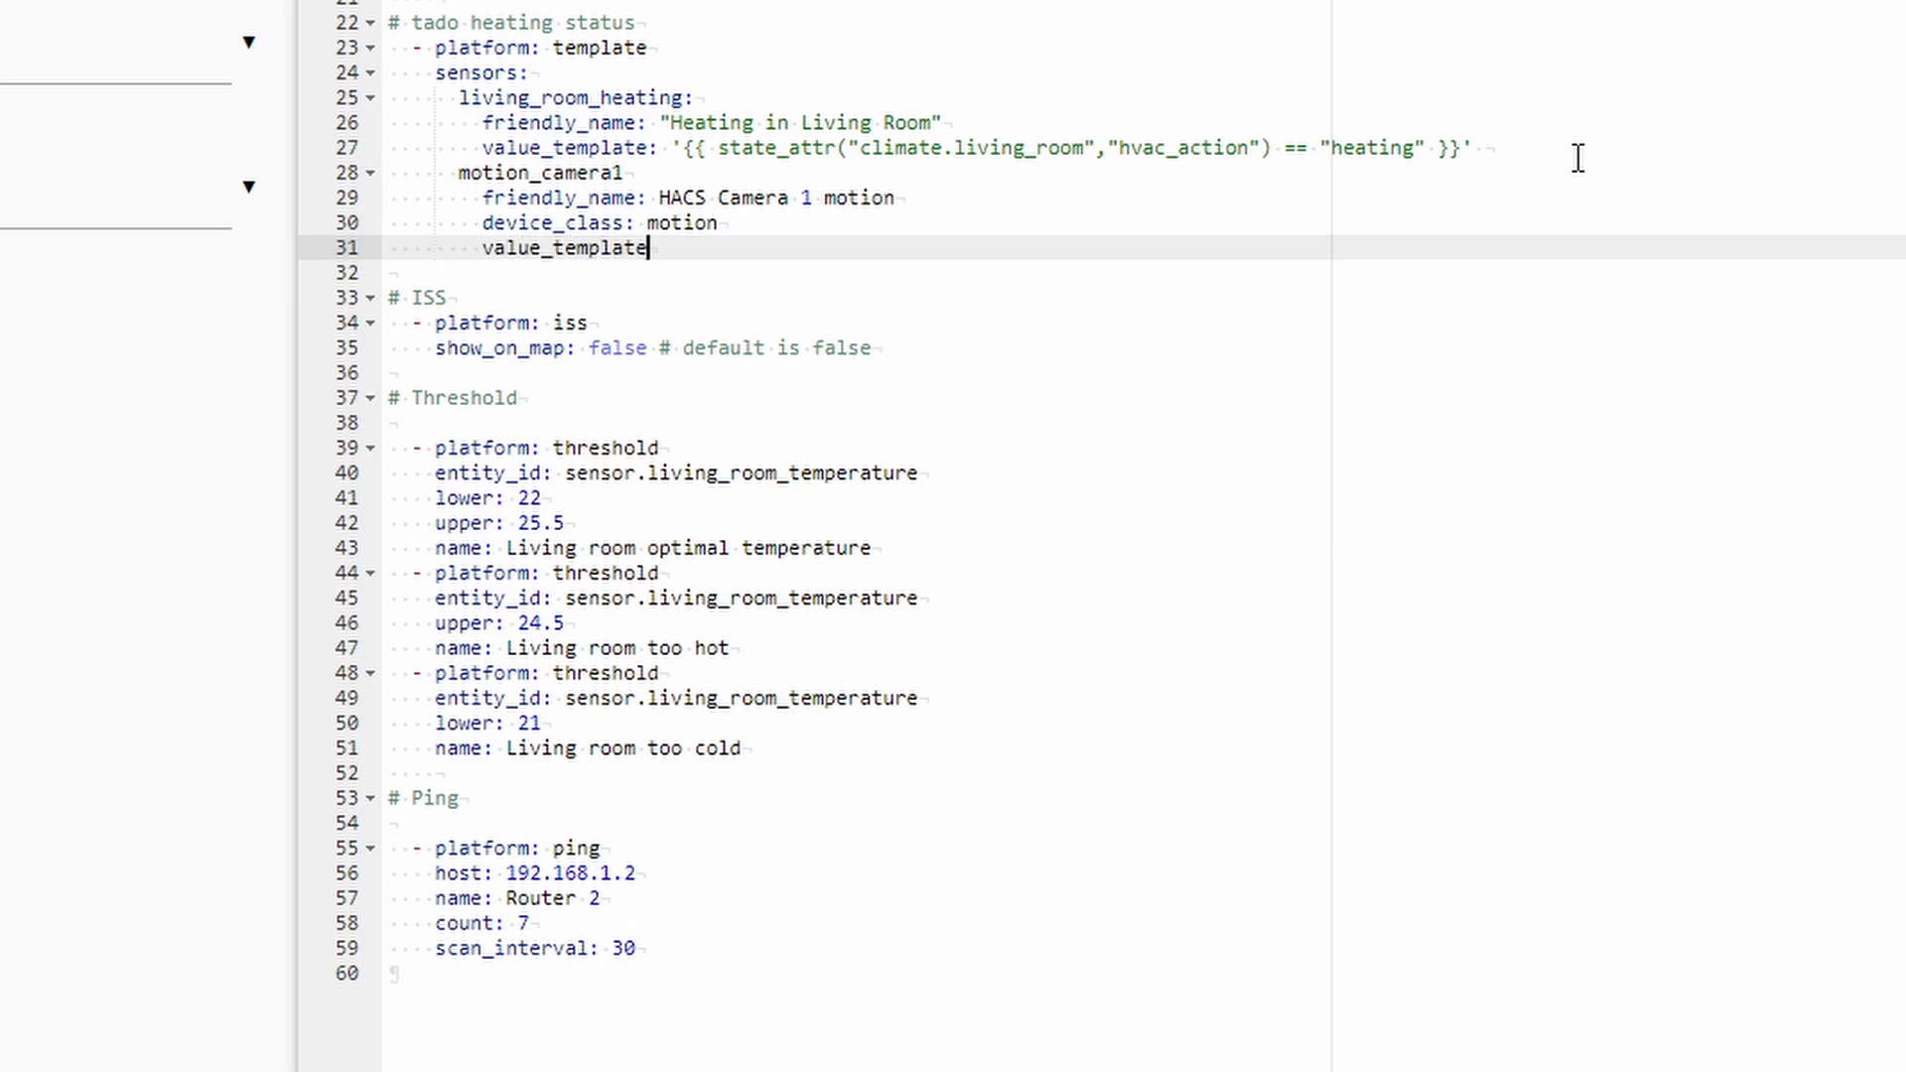
{"action": "type", "text": ": \"{{ is_state(camera"}
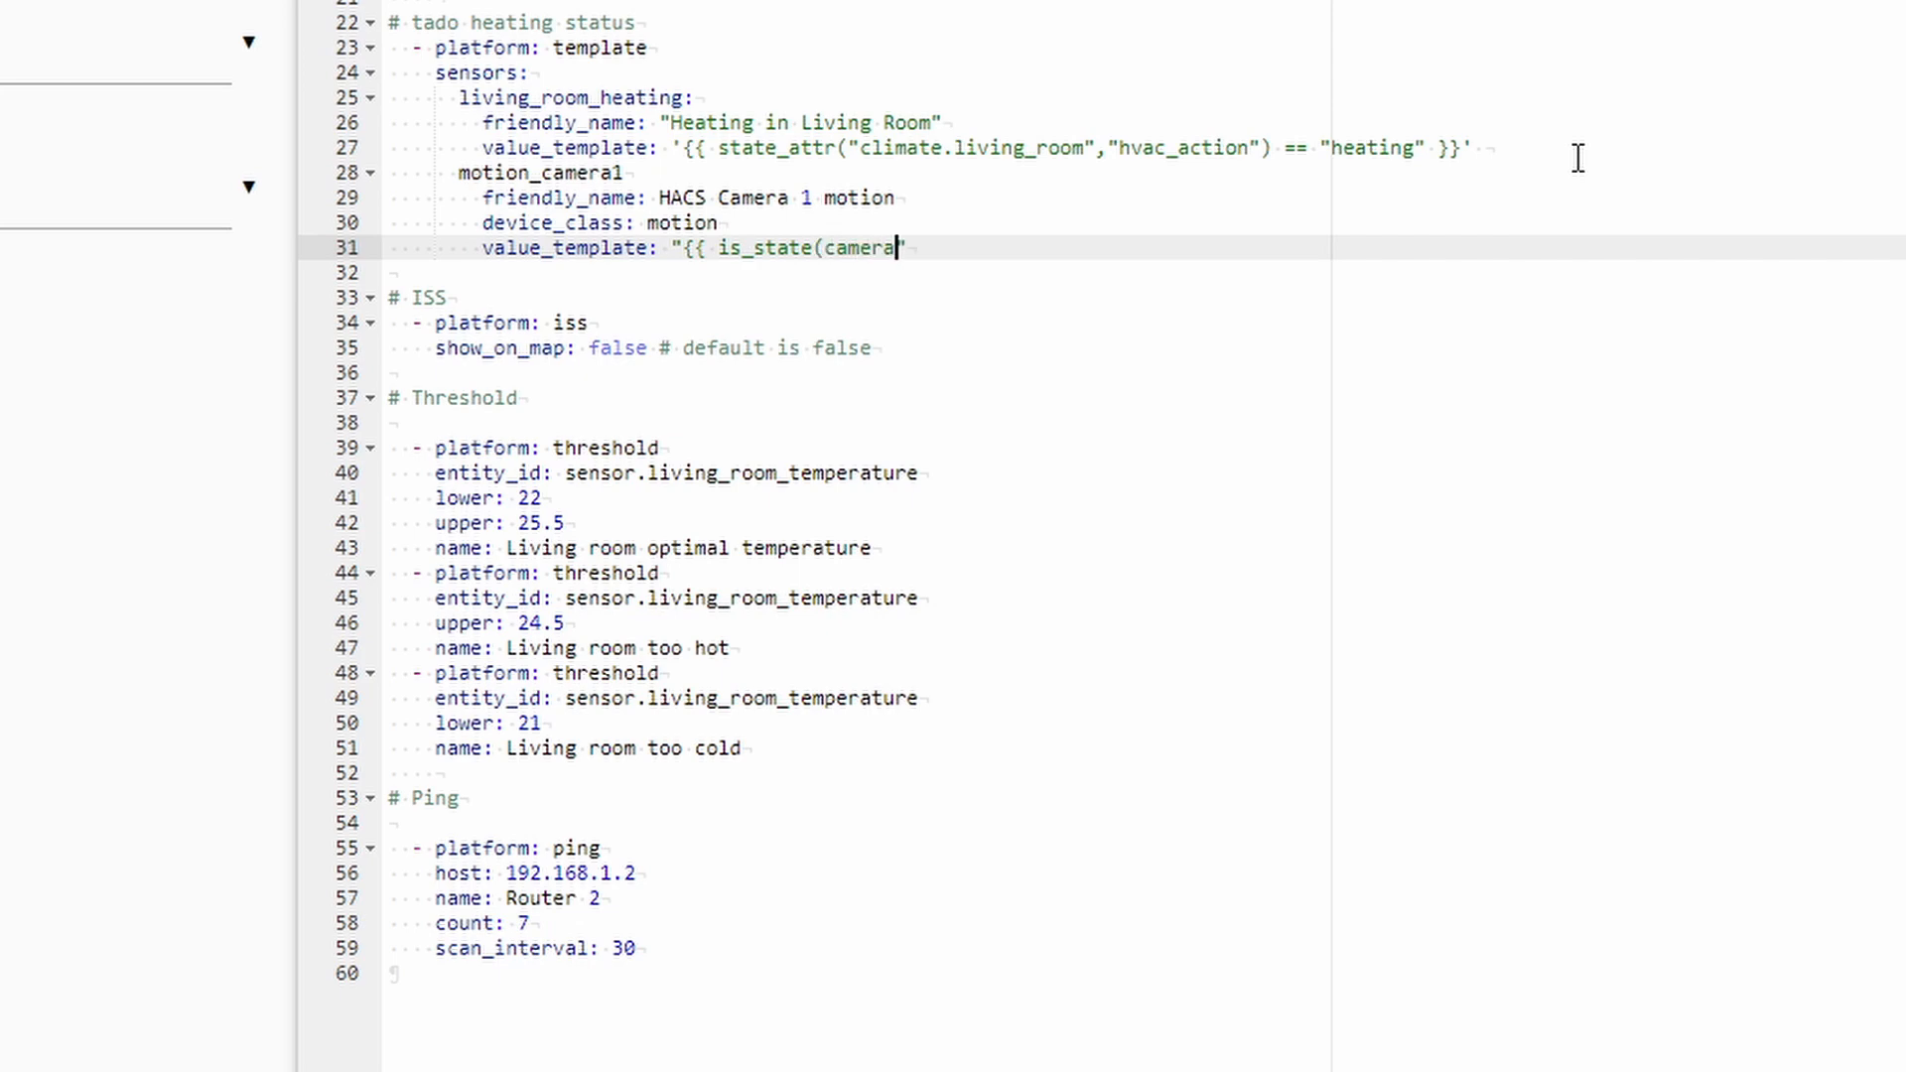
{"action": "type", "text": ".hacs_camera_1"}
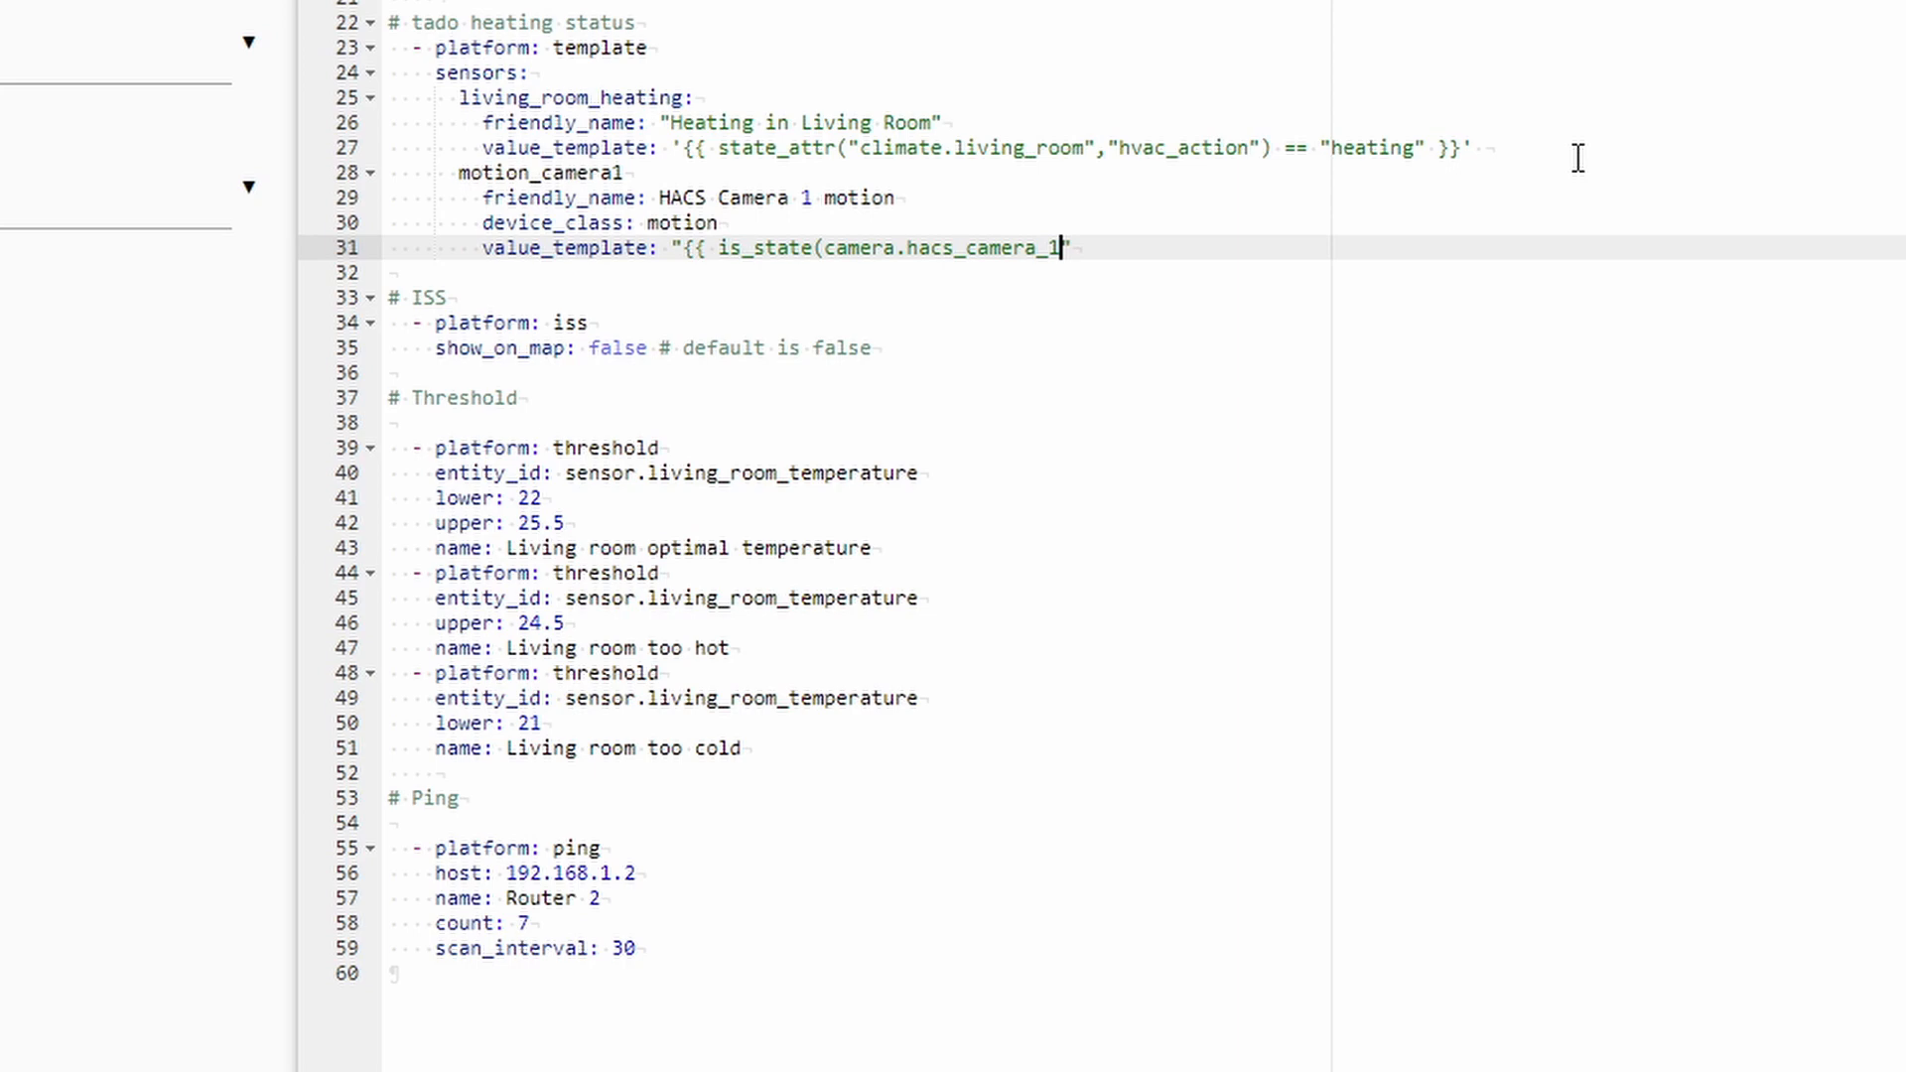
{"action": "key", "text": "Right"}
{"action": "key", "text": "BackSpace"}
{"action": "key", "text": "Left"}
{"action": "key", "text": "Left"}
{"action": "key", "text": "Left"}
{"action": "key", "text": "Left"}
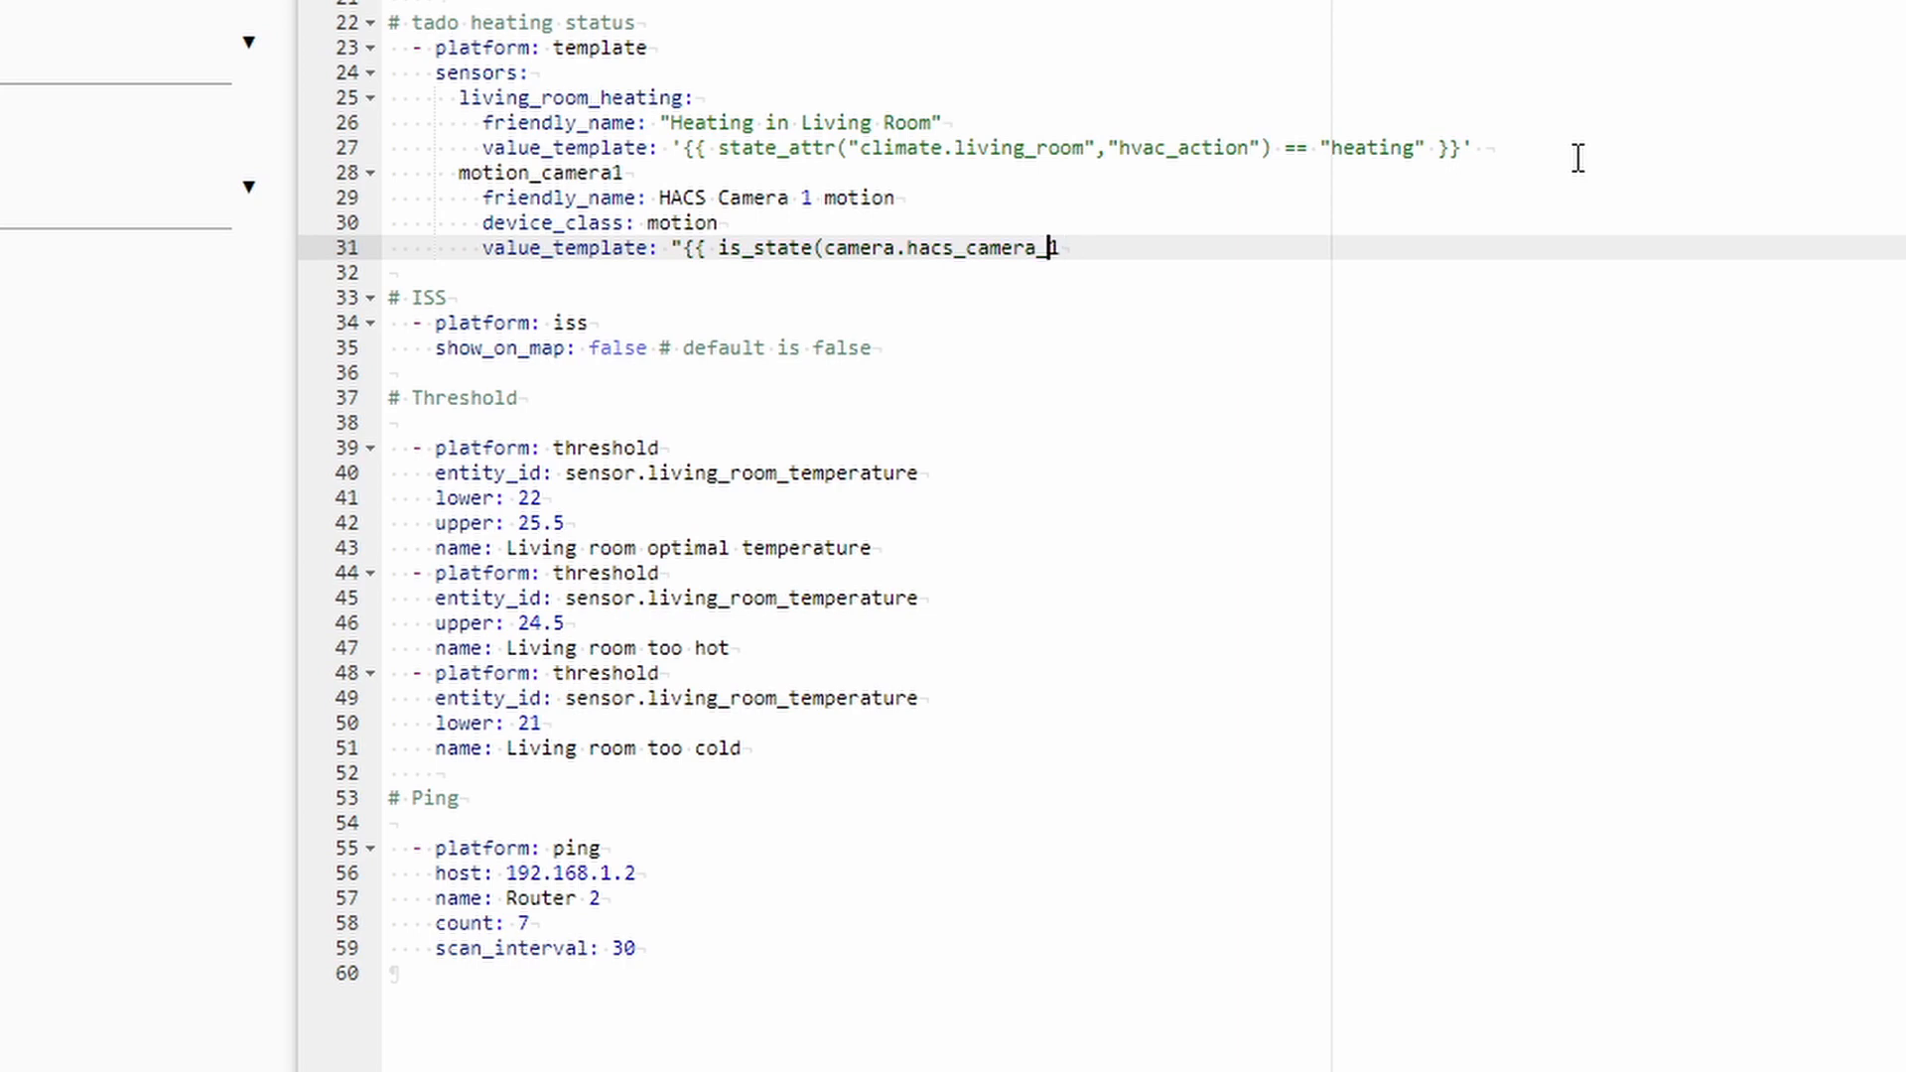
{"action": "key", "text": "Left"}
{"action": "key", "text": "Left"}
{"action": "key", "text": "Left"}
{"action": "key", "text": "Left"}
{"action": "key", "text": "Left"}
{"action": "key", "text": "Left"}
{"action": "key", "text": "Left"}
{"action": "key", "text": "Left"}
{"action": "key", "text": "Left"}
{"action": "key", "text": "Left"}
{"action": "key", "text": "Left"}
{"action": "key", "text": "Left"}
{"action": "key", "text": "Left"}
{"action": "key", "text": "Left"}
{"action": "key", "text": "Left"}
{"action": "key", "text": "Left"}
{"action": "type", "text": "'"}
{"action": "key", "text": "Right"}
{"action": "key", "text": "Right"}
{"action": "key", "text": "Right"}
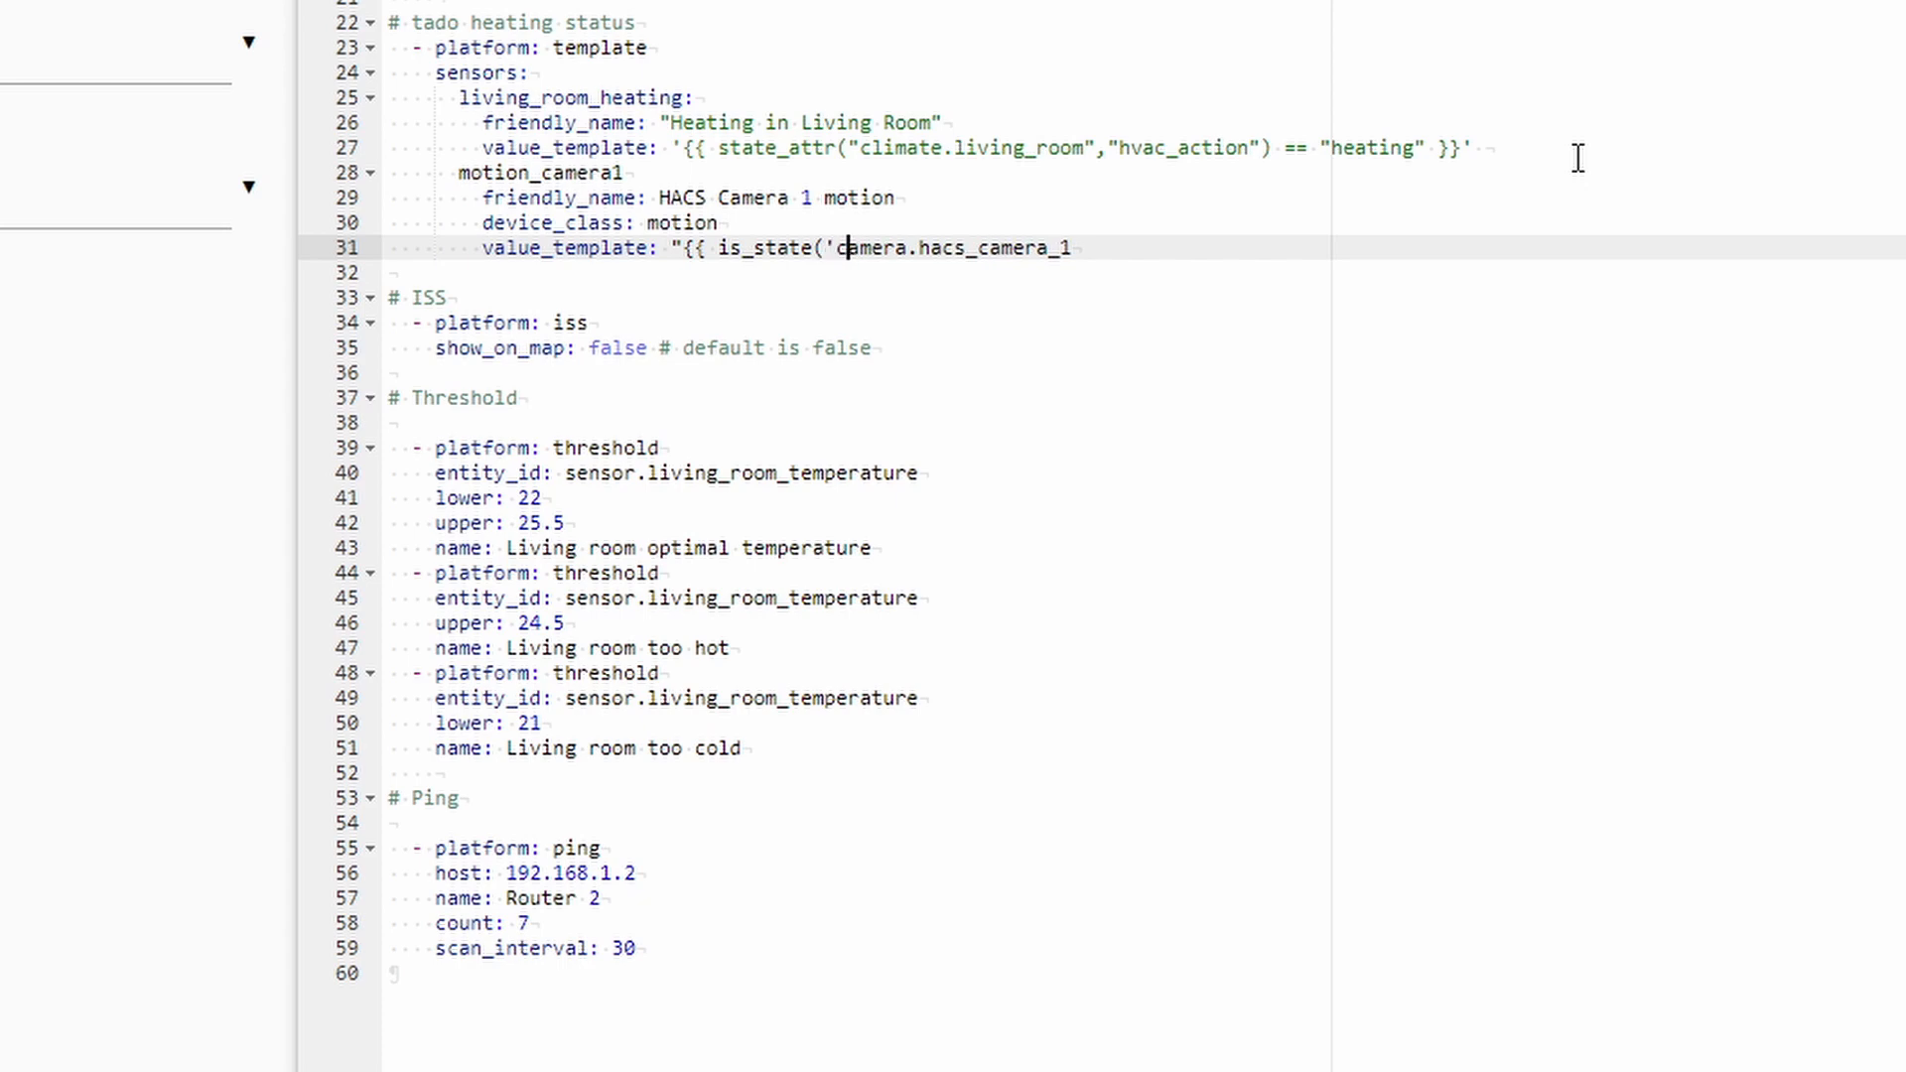
{"action": "key", "text": "End"}
{"action": "type", "text": "', \""}
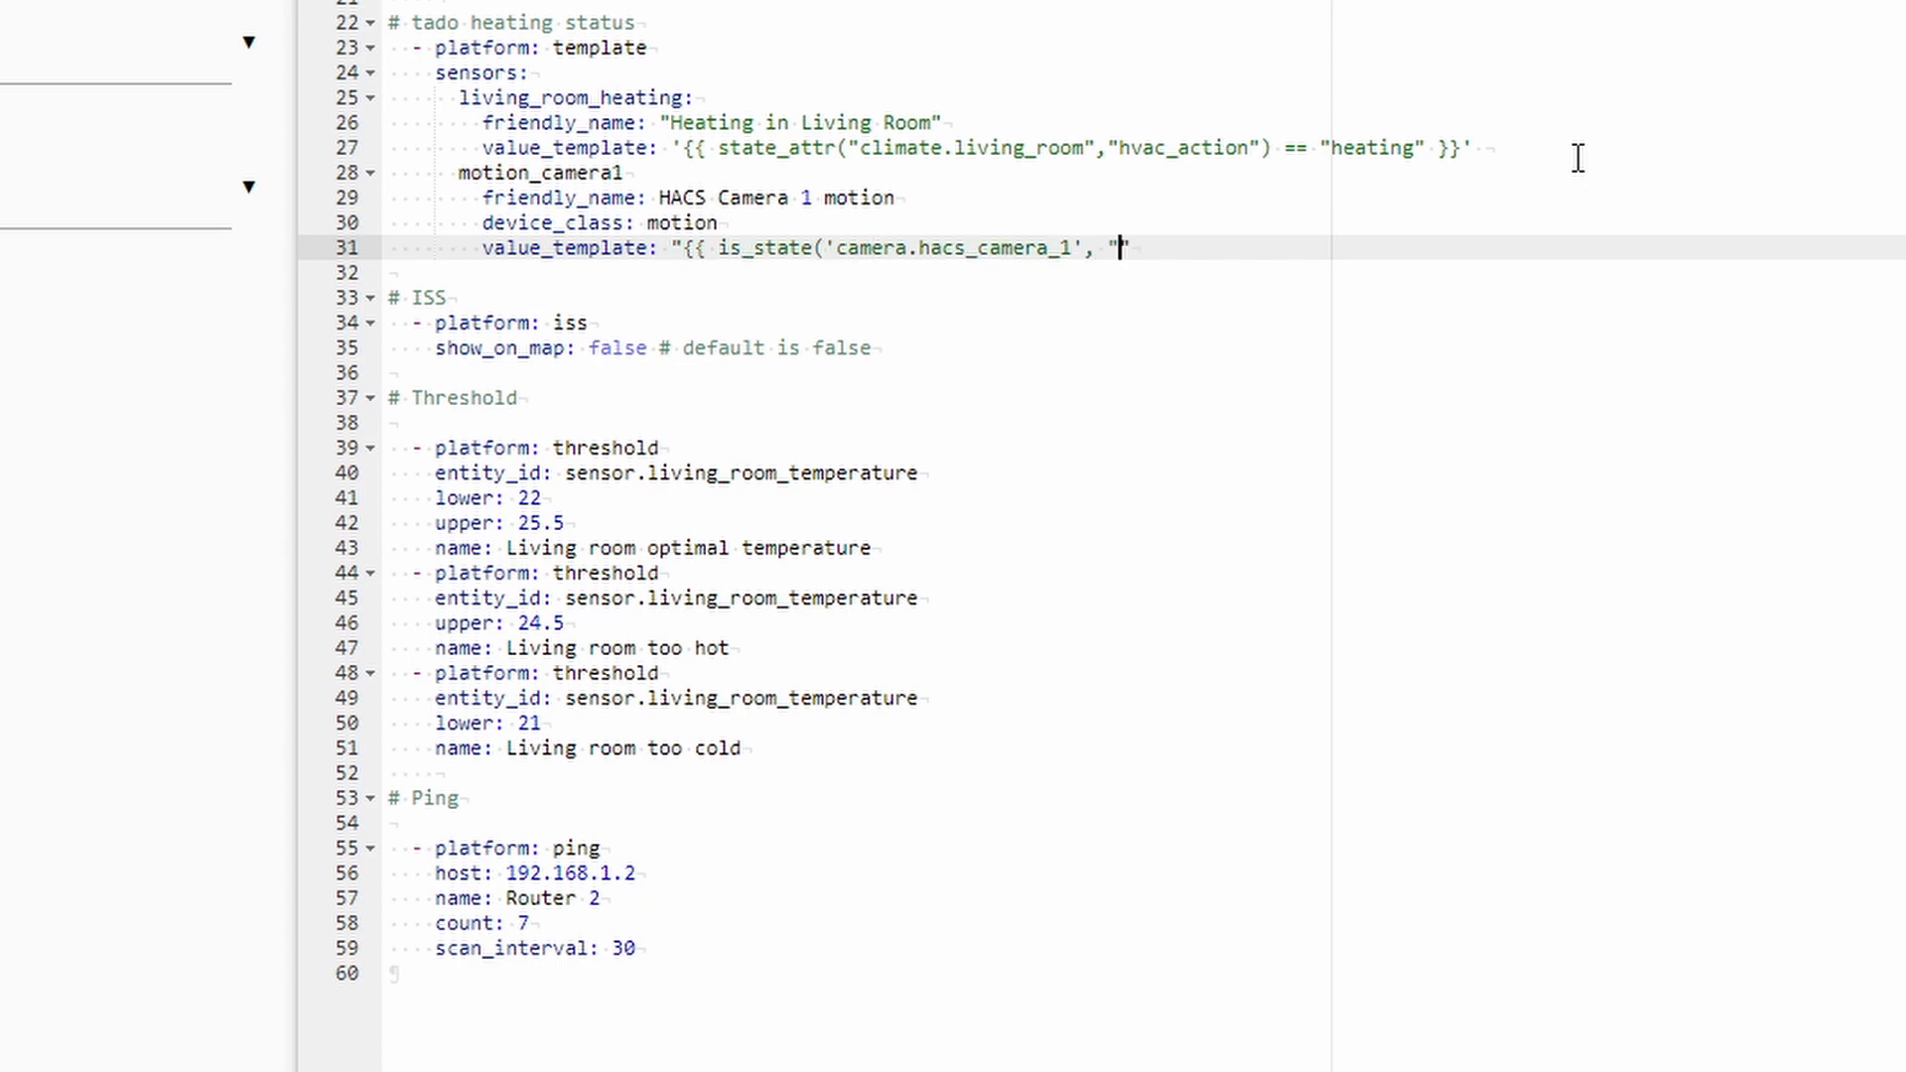
{"action": "key", "text": "BackSpace"}
{"action": "type", "text": "'motion'"}
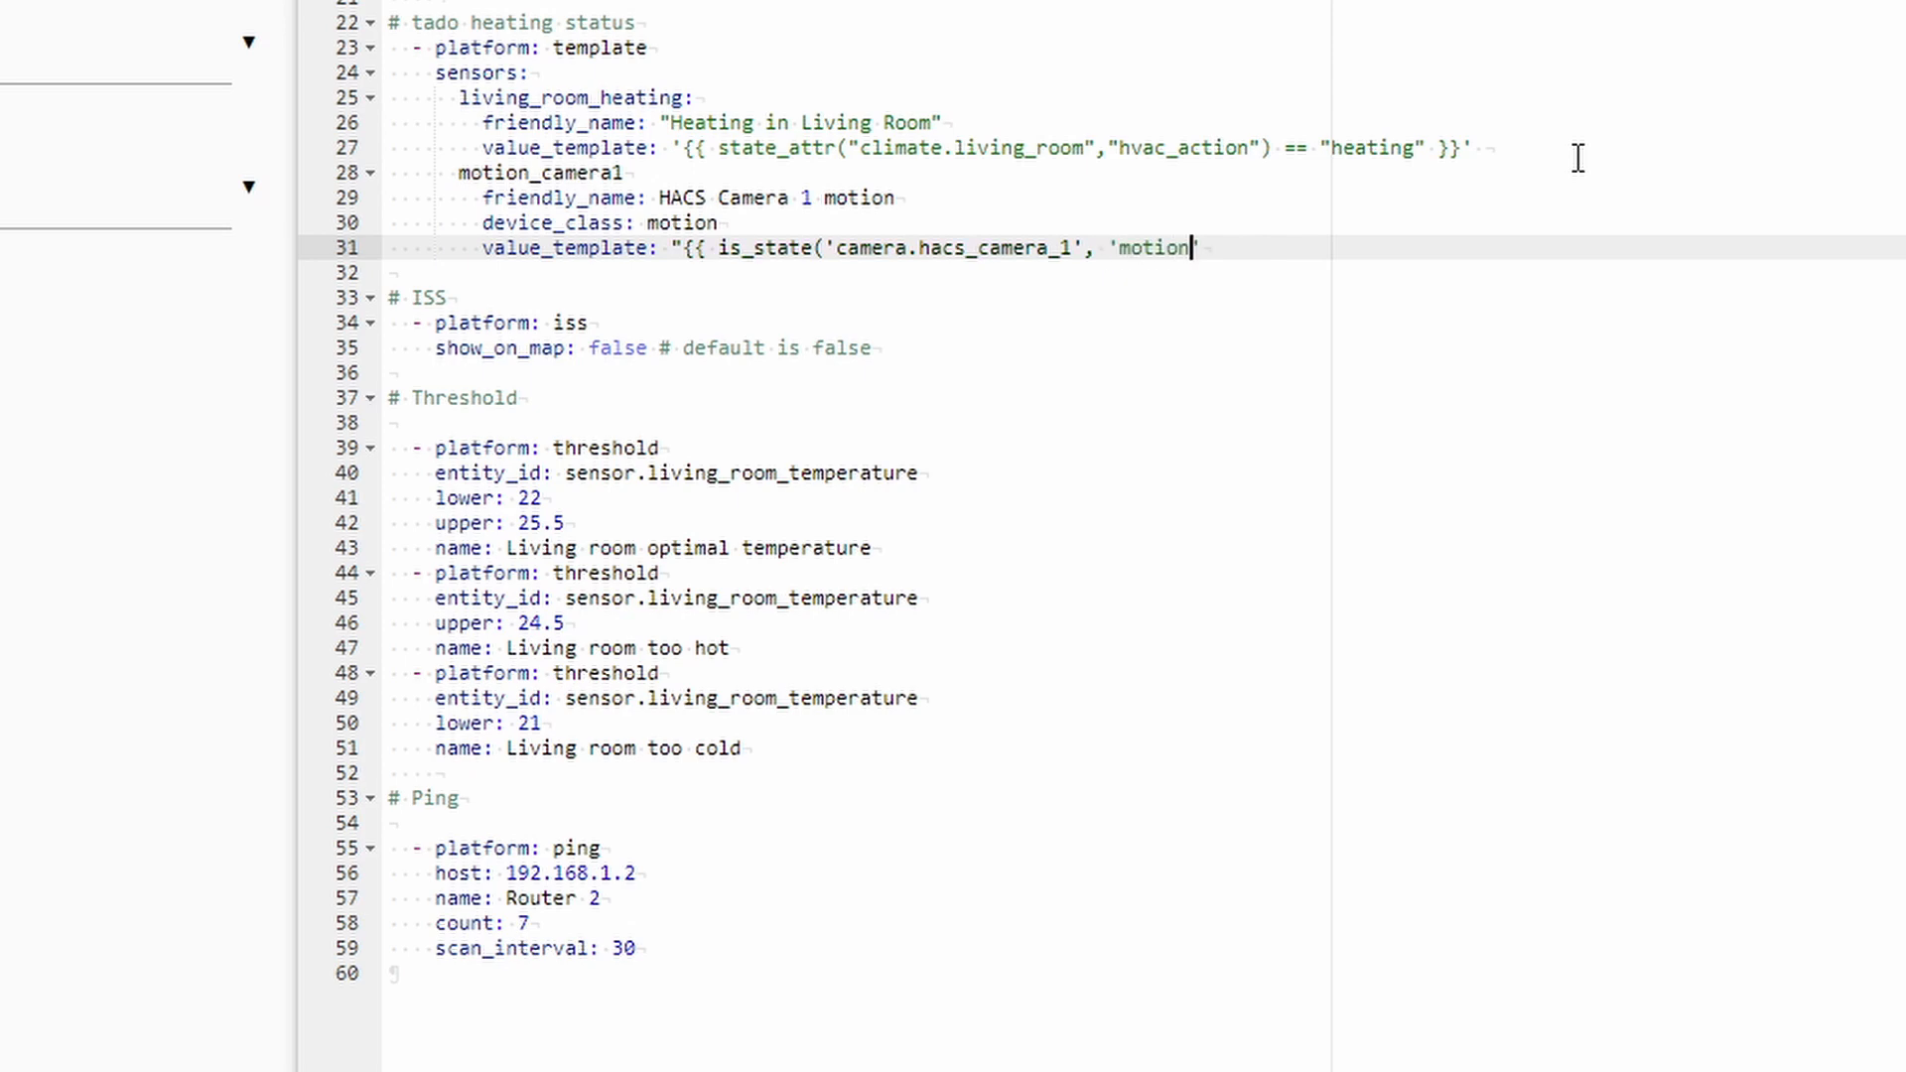
{"action": "type", "text": ") }}\""}
Add a delay_off of 30 seconds and the missing colon after motion_camera1.
{"action": "key", "text": "Return"}
{"action": "type", "text": "de"}
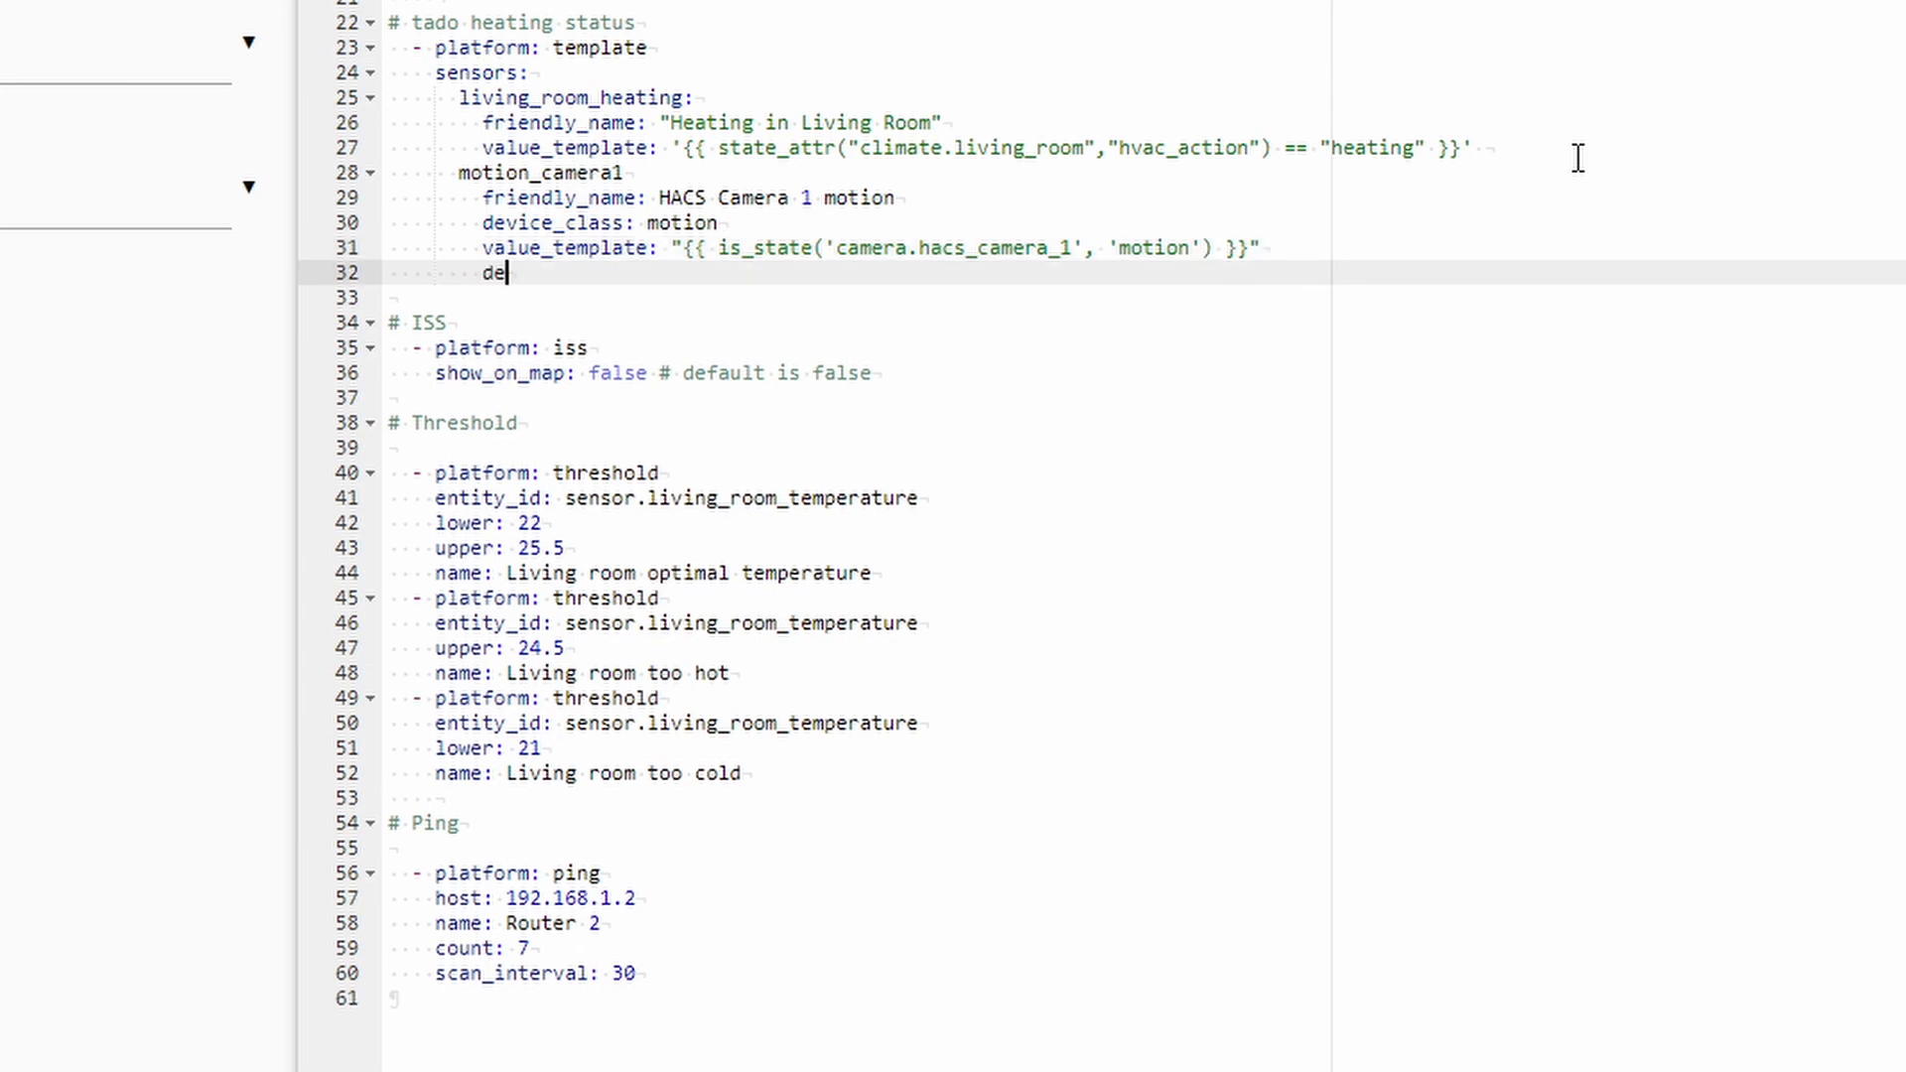
{"action": "type", "text": "lay_off:"}
{"action": "key", "text": "Return"}
{"action": "type", "text": "seconds: 30"}
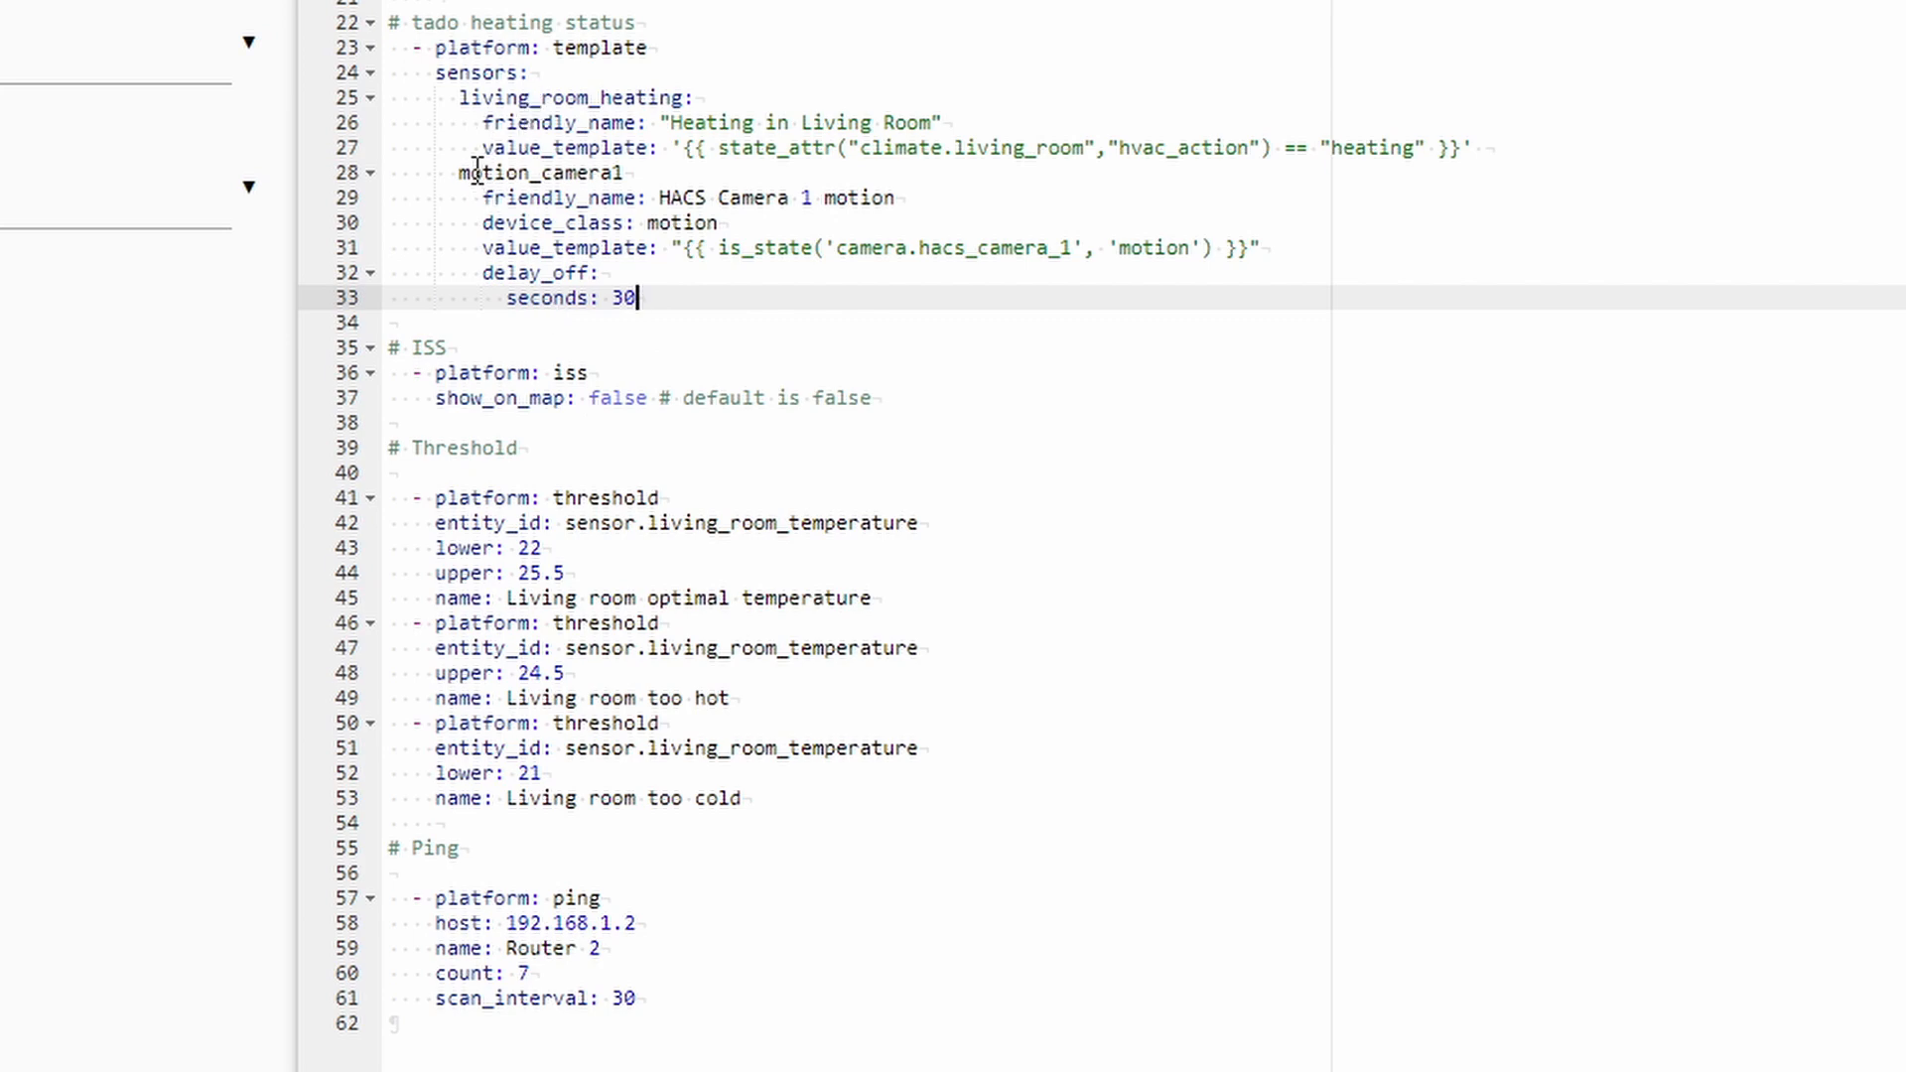
{"action": "left_click", "coordinate": [687, 170]}
{"action": "type", "text": ":"}
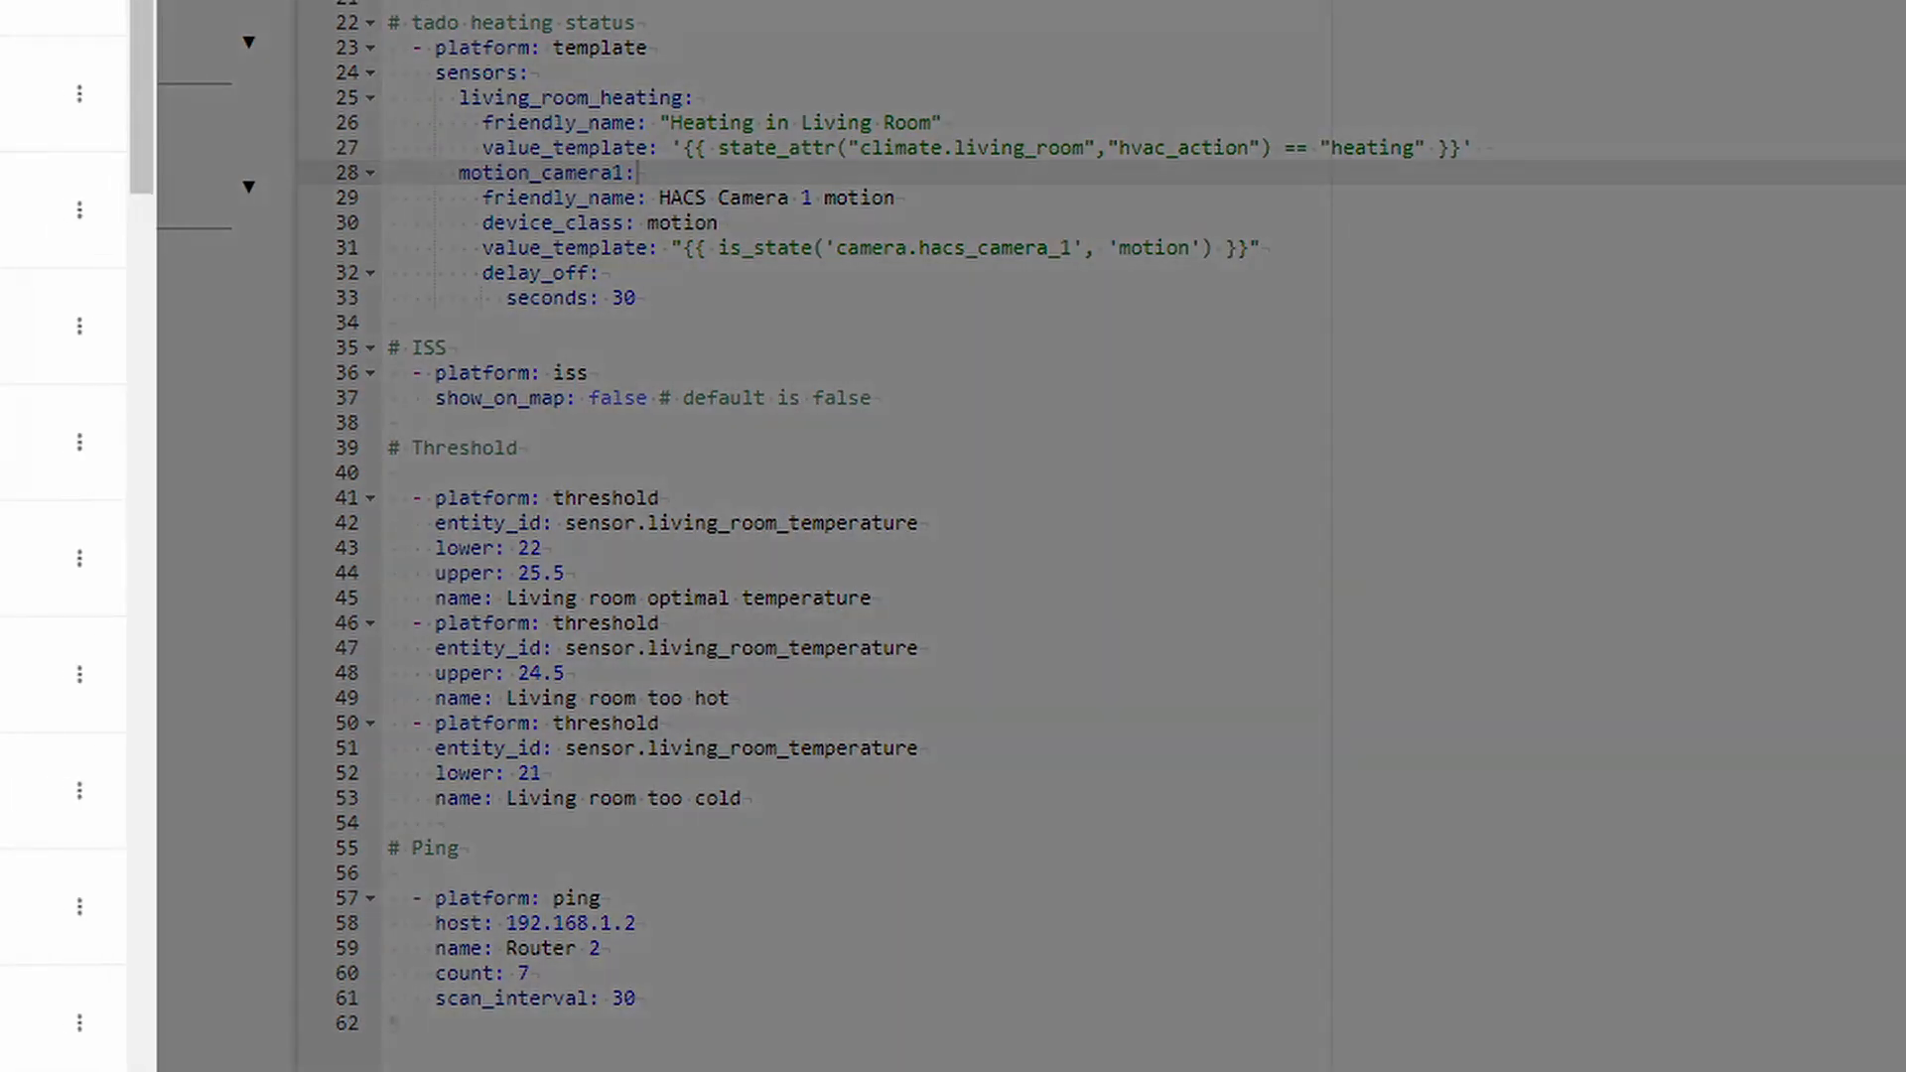
{"action": "left_click", "coordinate": [14, 558]}
{"action": "left_click", "coordinate": [825, 434]}
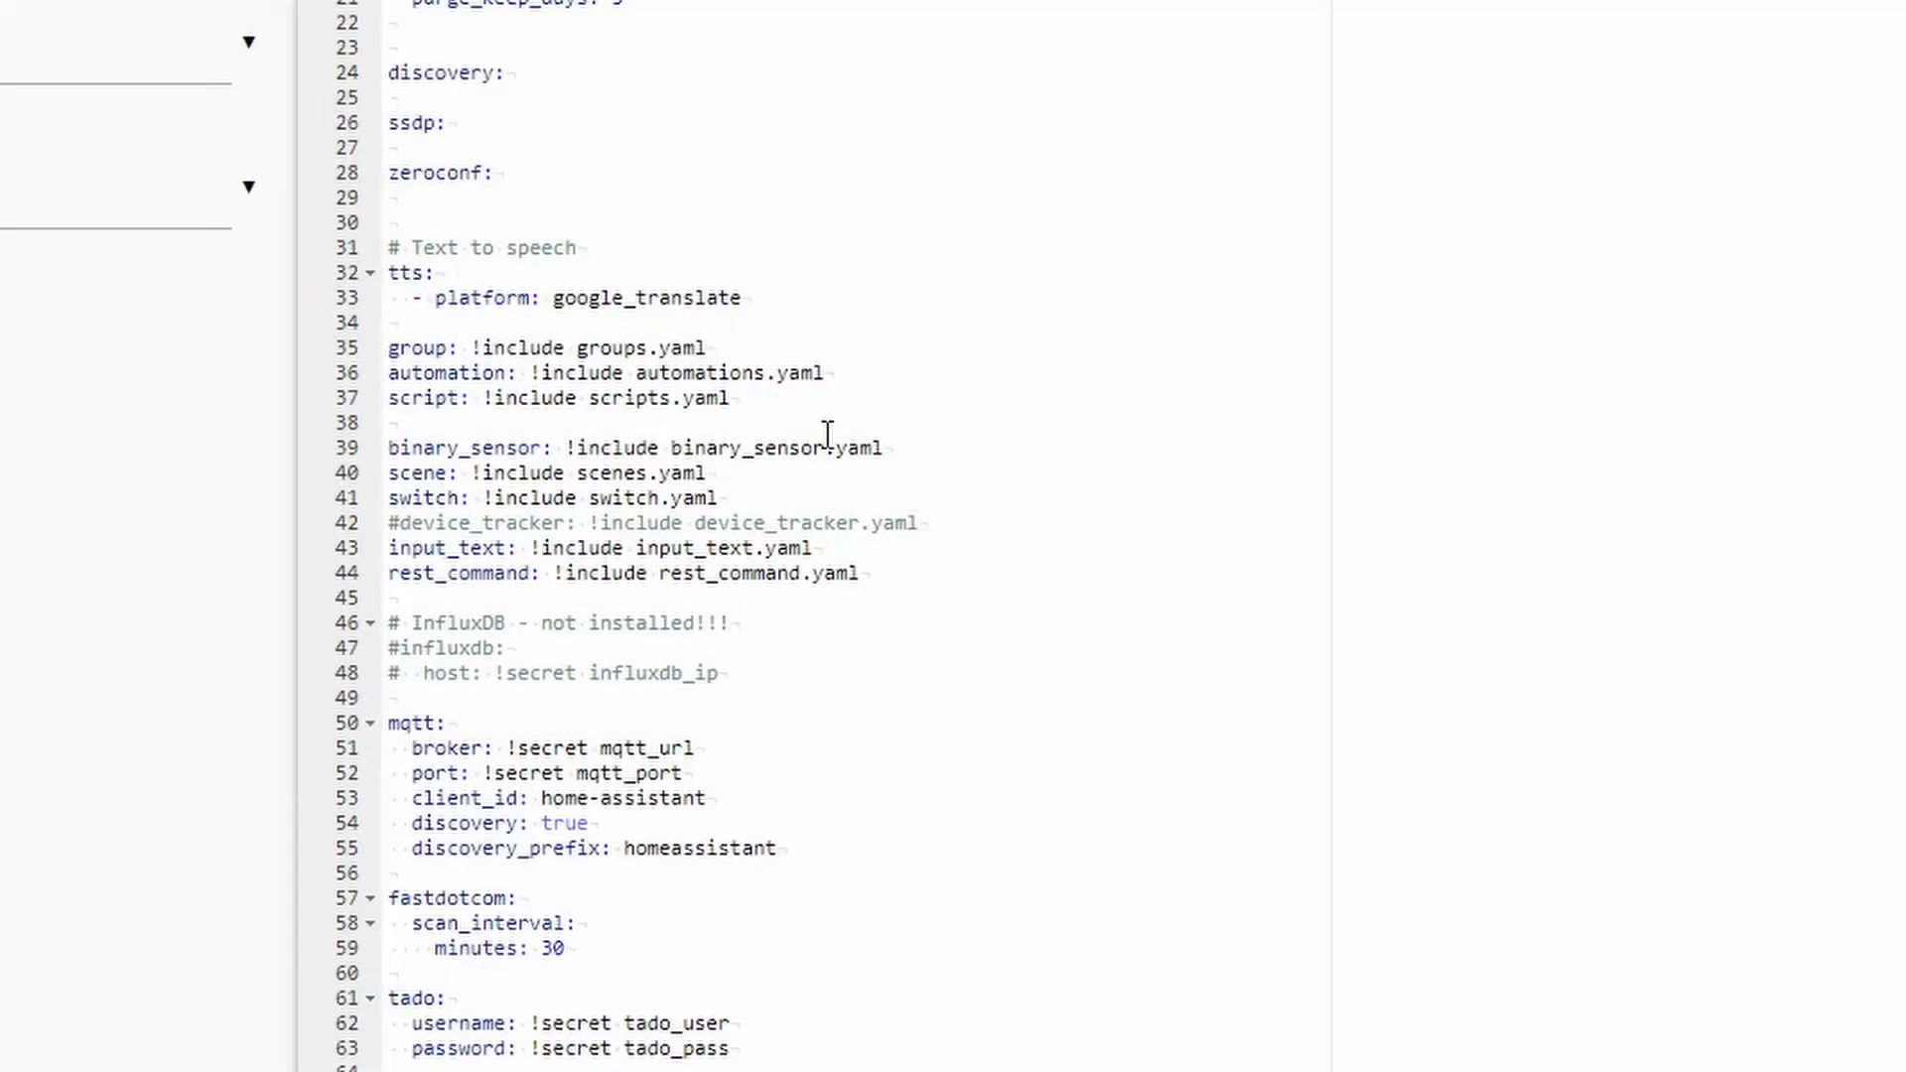
{"action": "scroll", "coordinate": [827, 433], "scroll_direction": "down", "scroll_amount": 16}
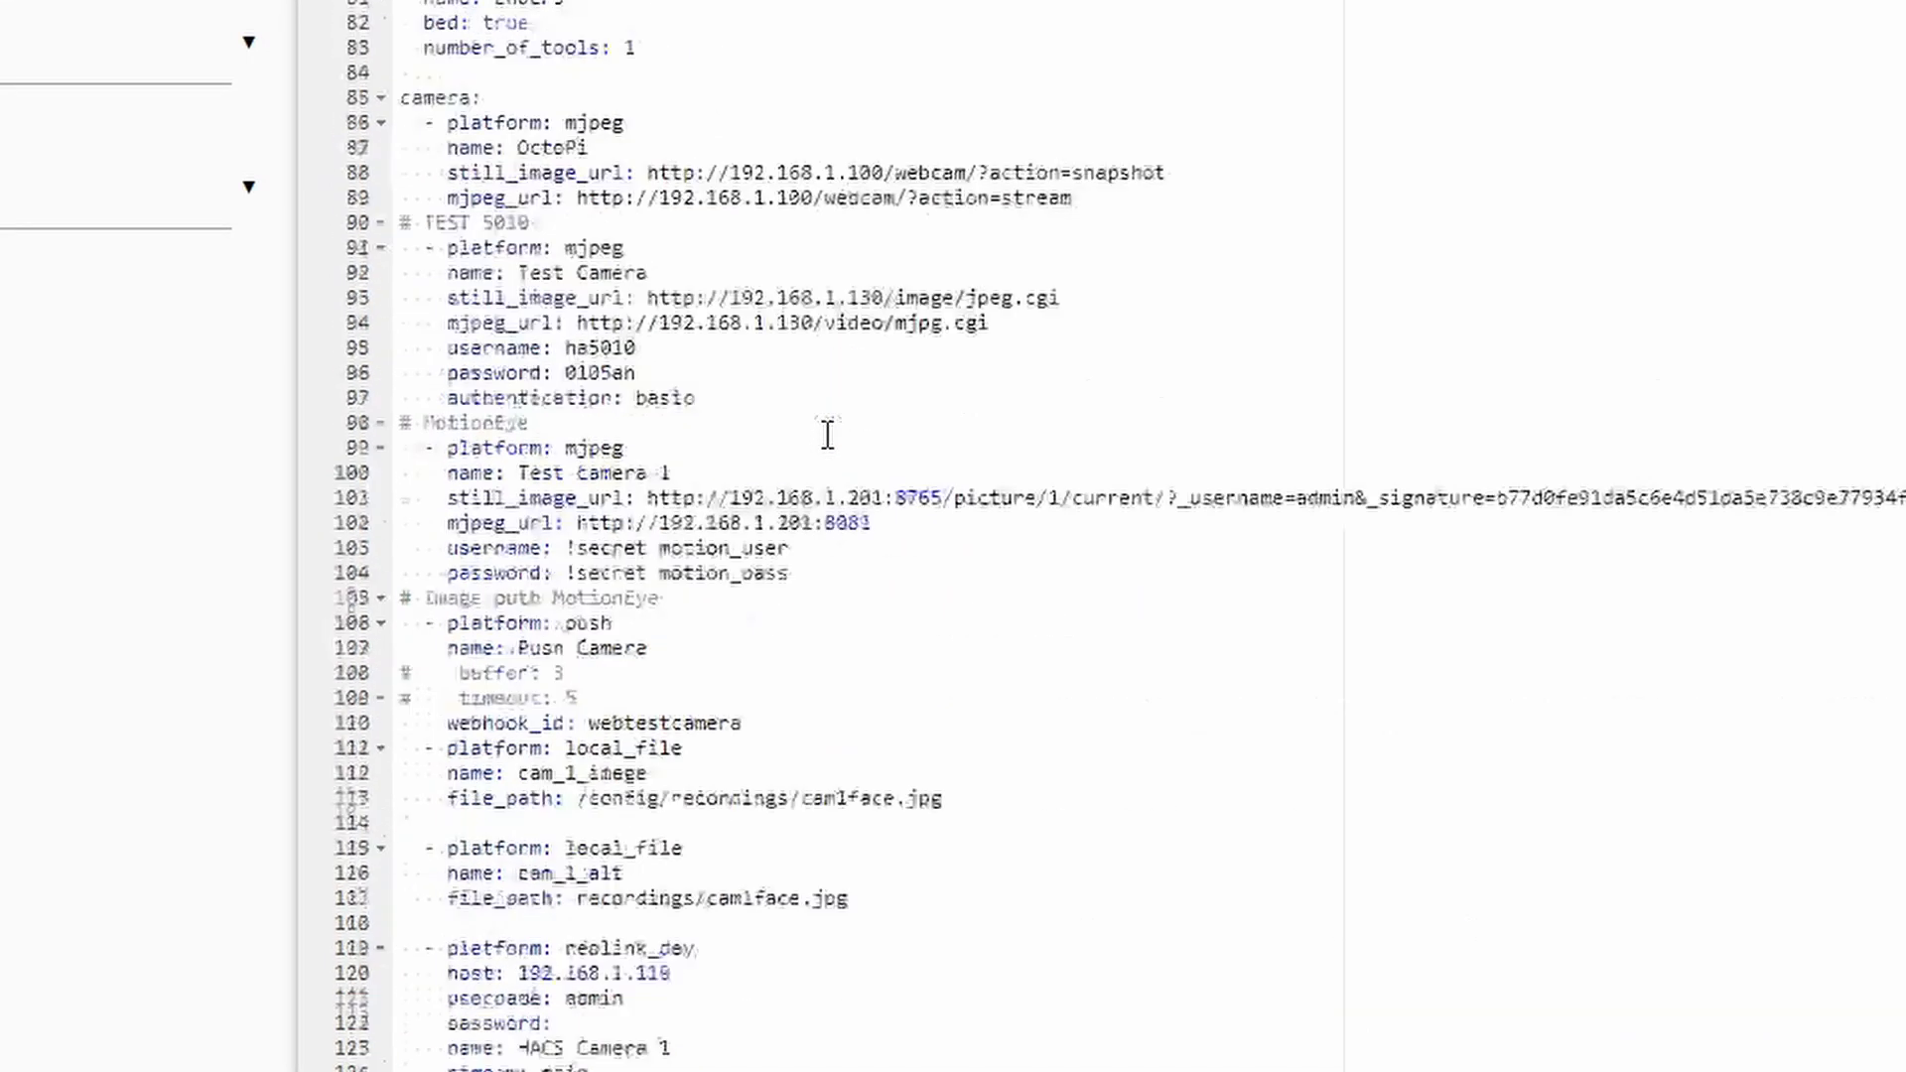
{"action": "scroll", "coordinate": [827, 437], "scroll_direction": "down", "scroll_amount": 2}
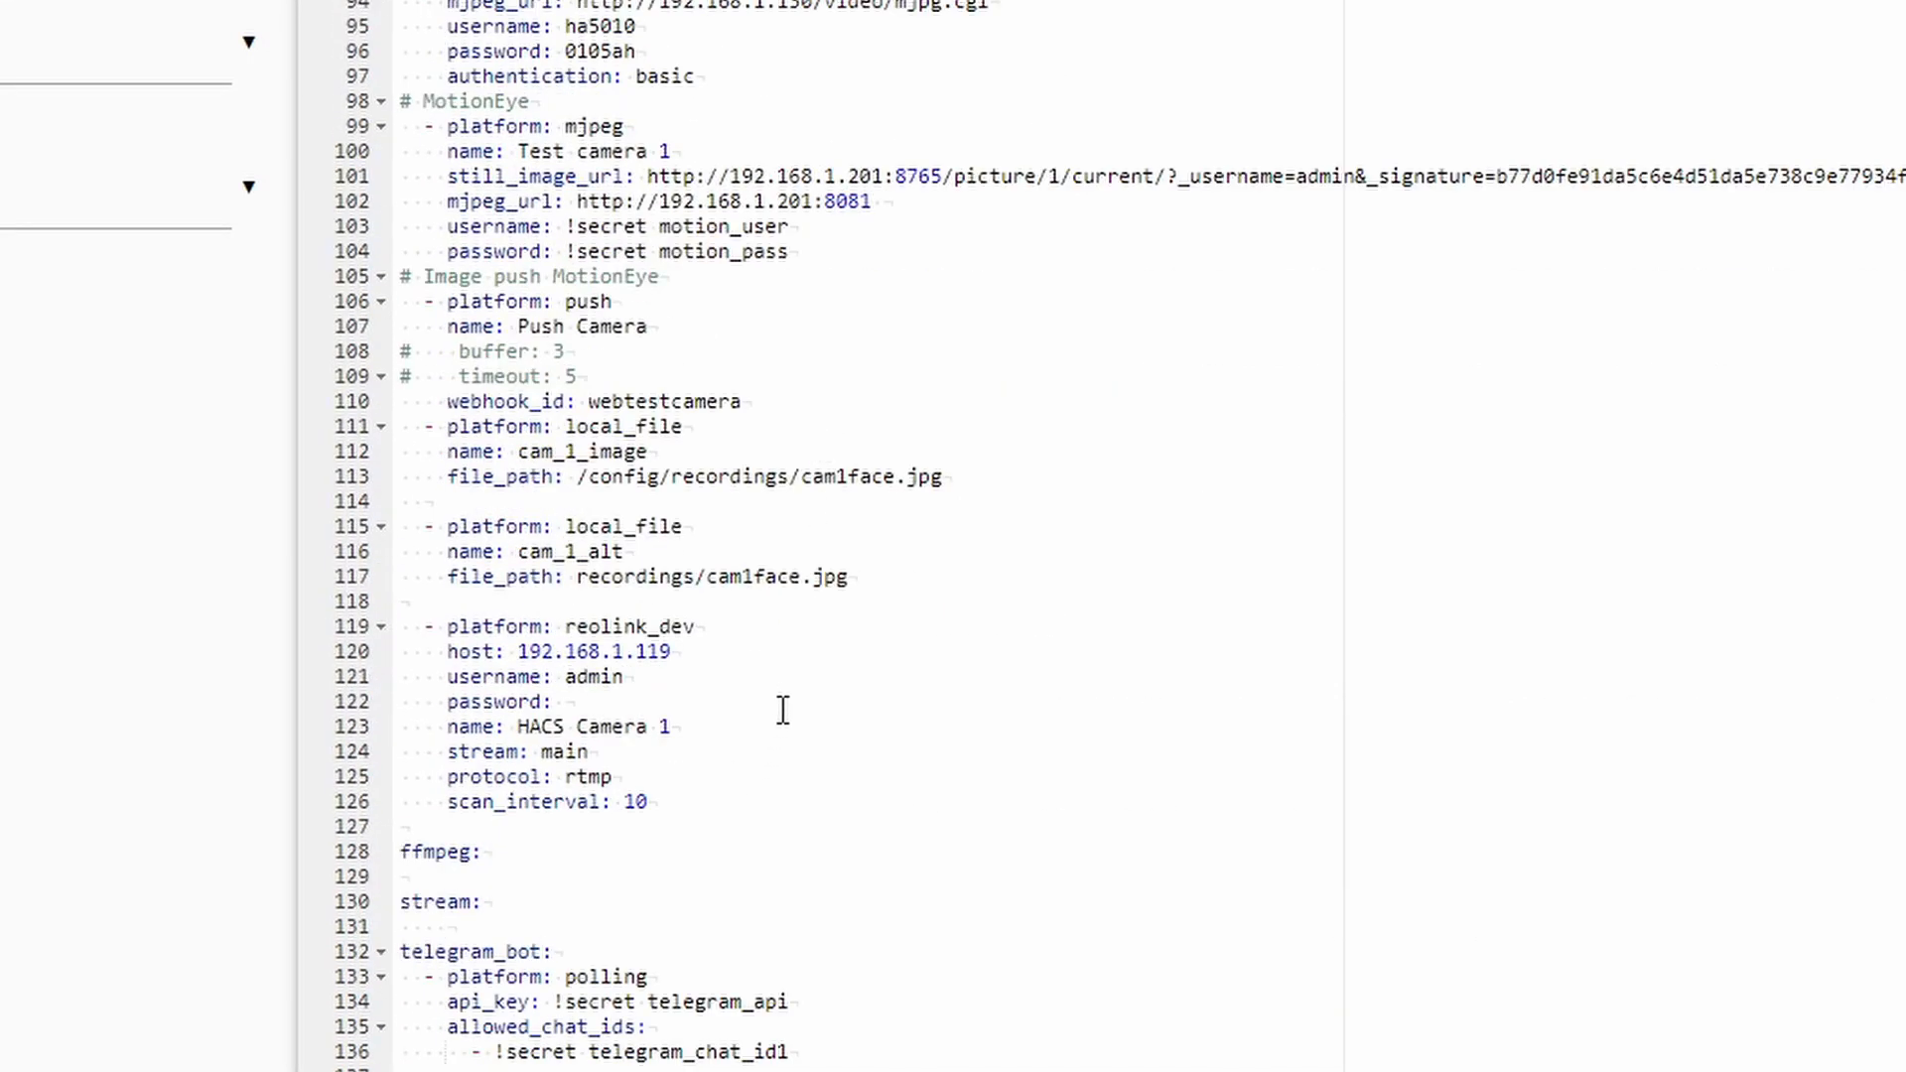
{"action": "scroll", "coordinate": [780, 710], "scroll_direction": "down", "scroll_amount": 1}
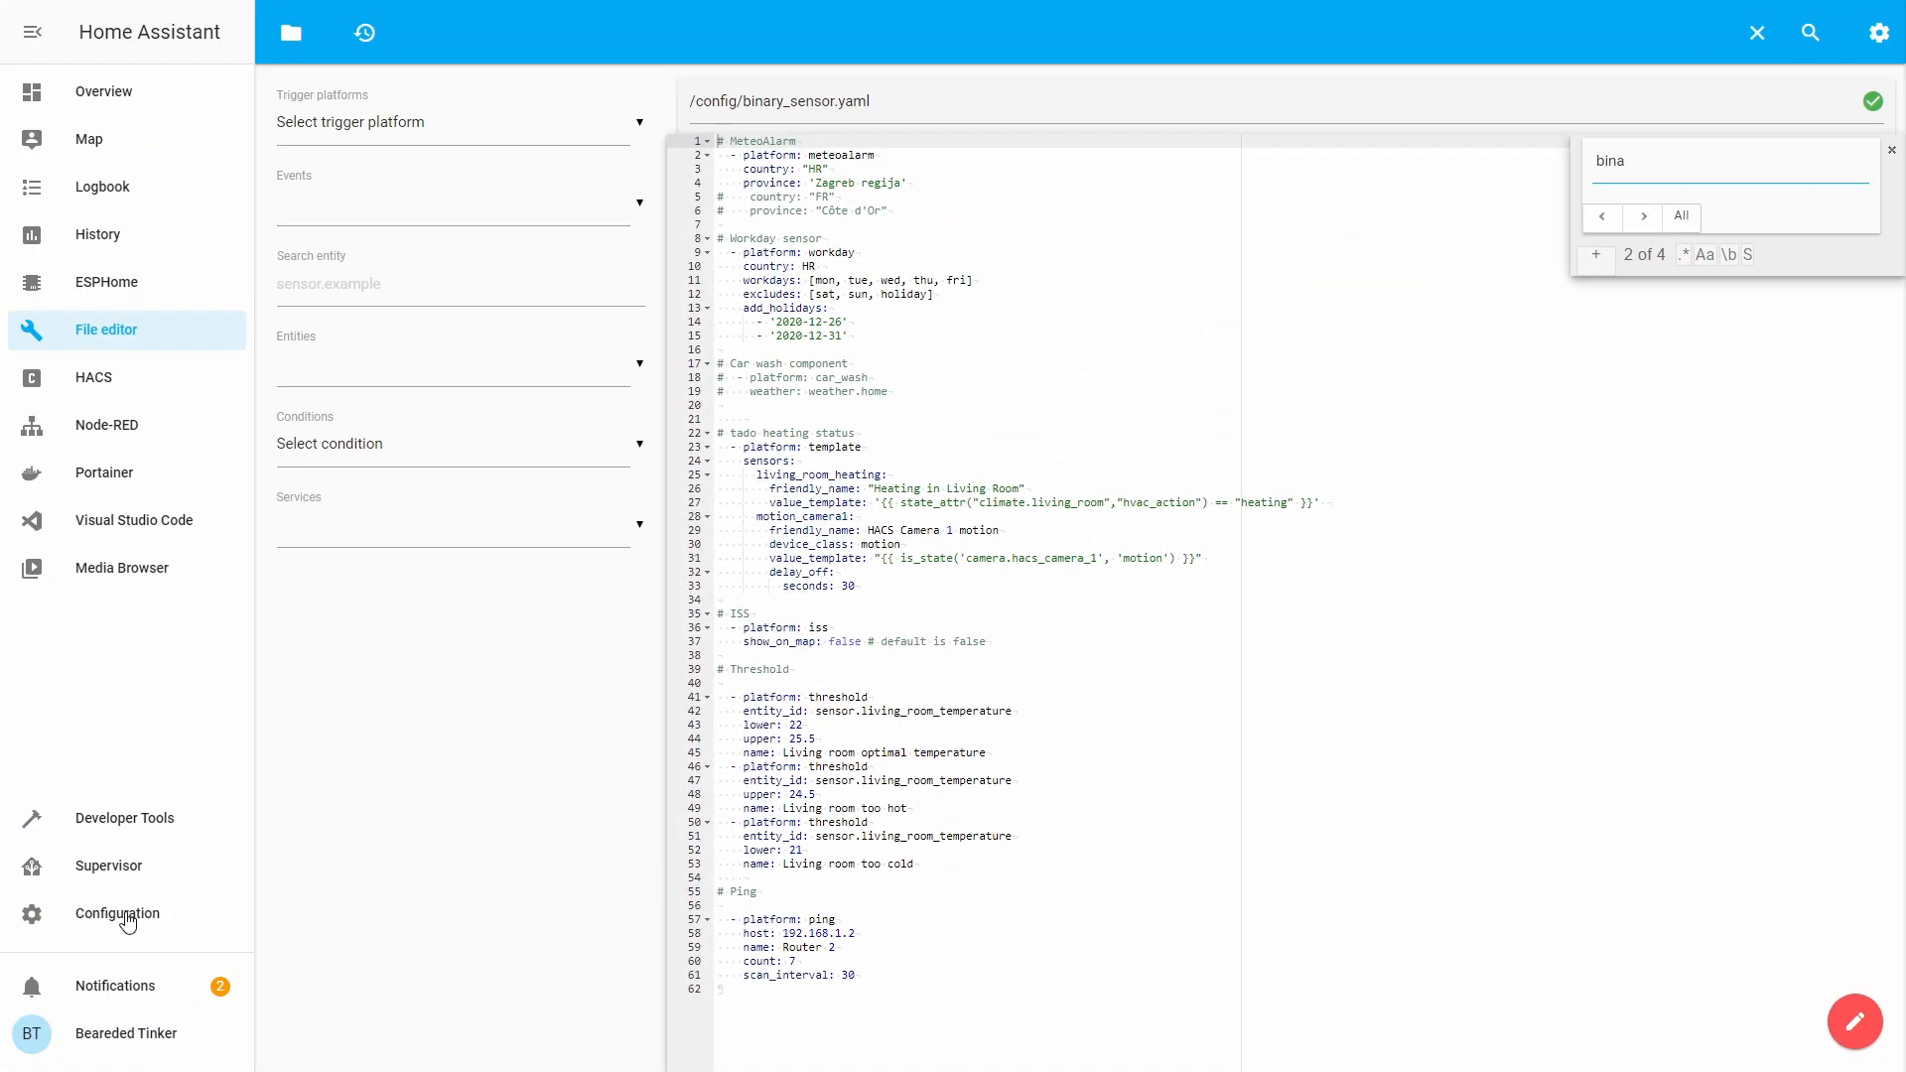
Validate the edited configuration with Check Configuration in Server Controls.
{"action": "left_click", "coordinate": [127, 919]}
{"action": "scroll", "coordinate": [1115, 655], "scroll_direction": "down", "scroll_amount": 5}
{"action": "left_click", "coordinate": [1073, 830]}
{"action": "left_click", "coordinate": [1295, 342]}
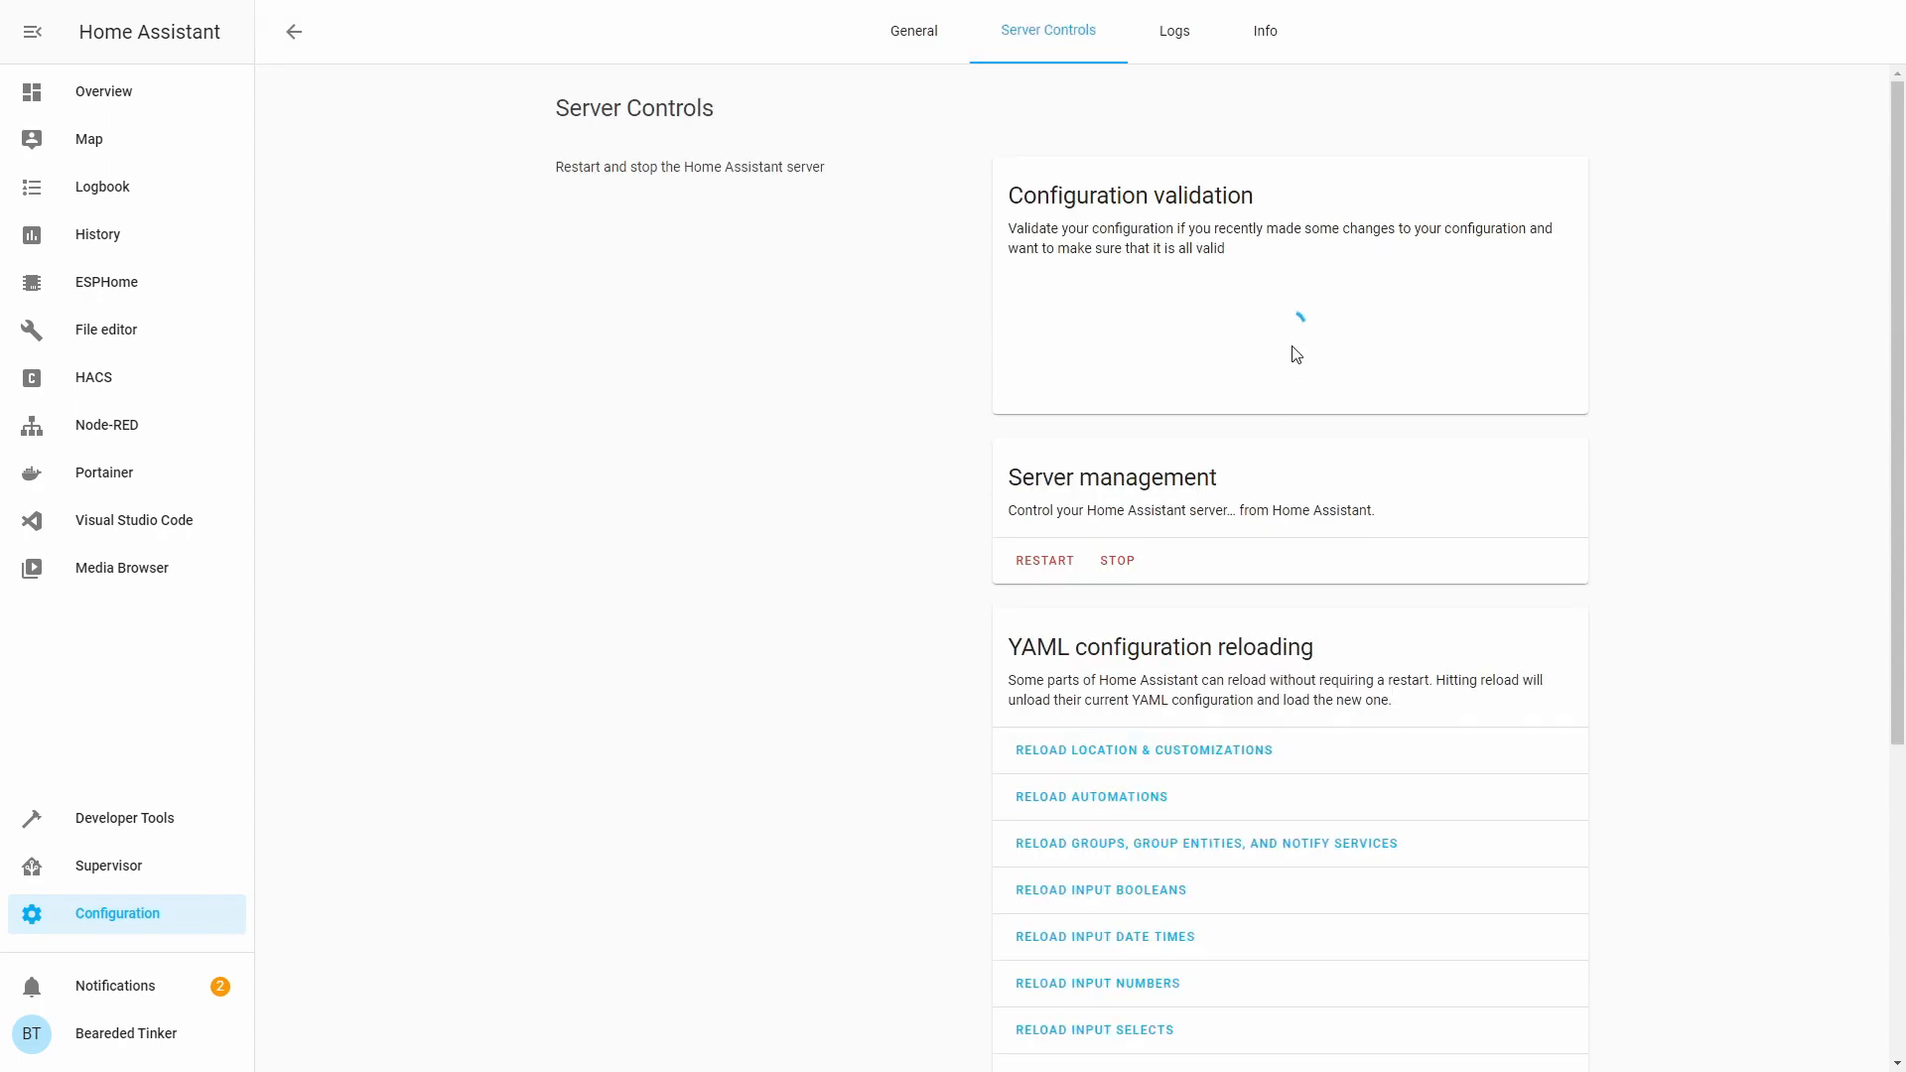
Restart the Home Assistant server and return to the Overview dashboard.
{"action": "left_click", "coordinate": [1046, 566]}
{"action": "left_click", "coordinate": [1109, 608]}
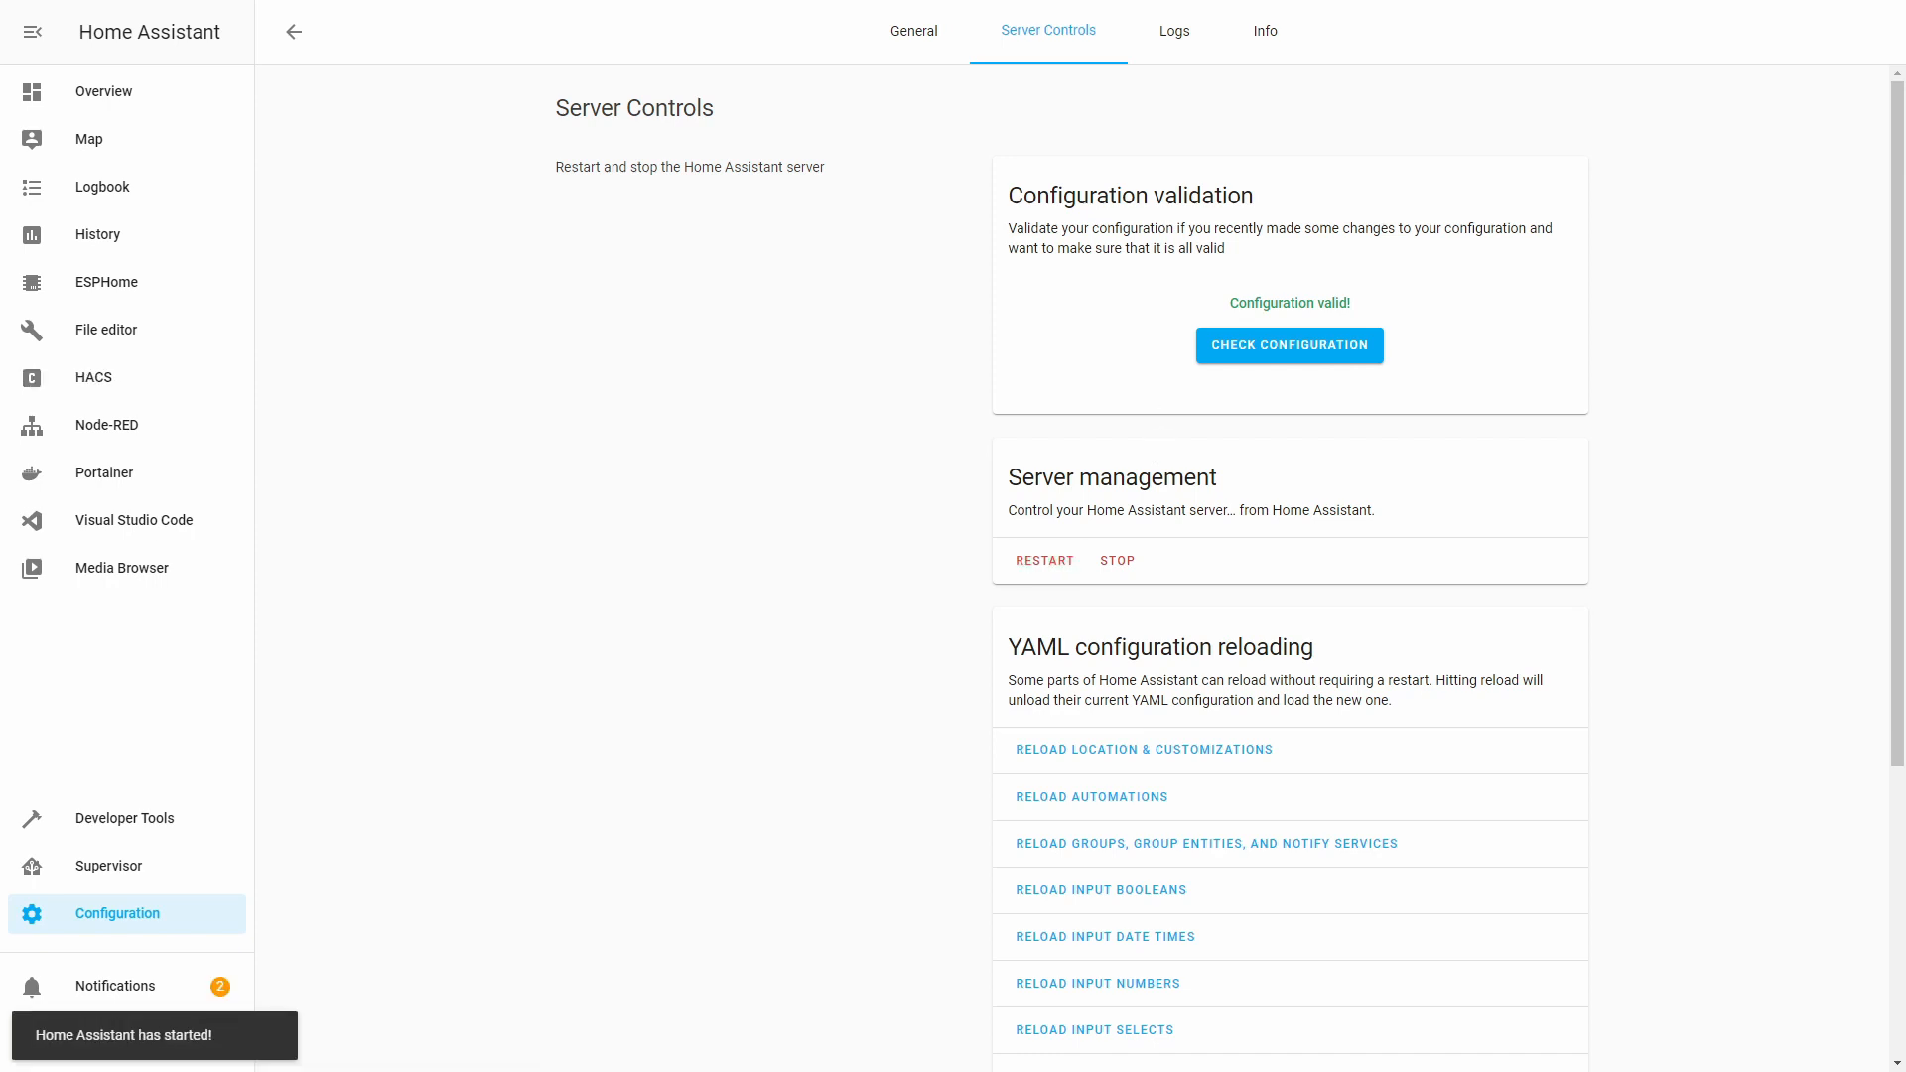
{"action": "left_click", "coordinate": [137, 100]}
Put the CAMERAS dashboard view into edit mode.
{"action": "left_click", "coordinate": [1327, 91]}
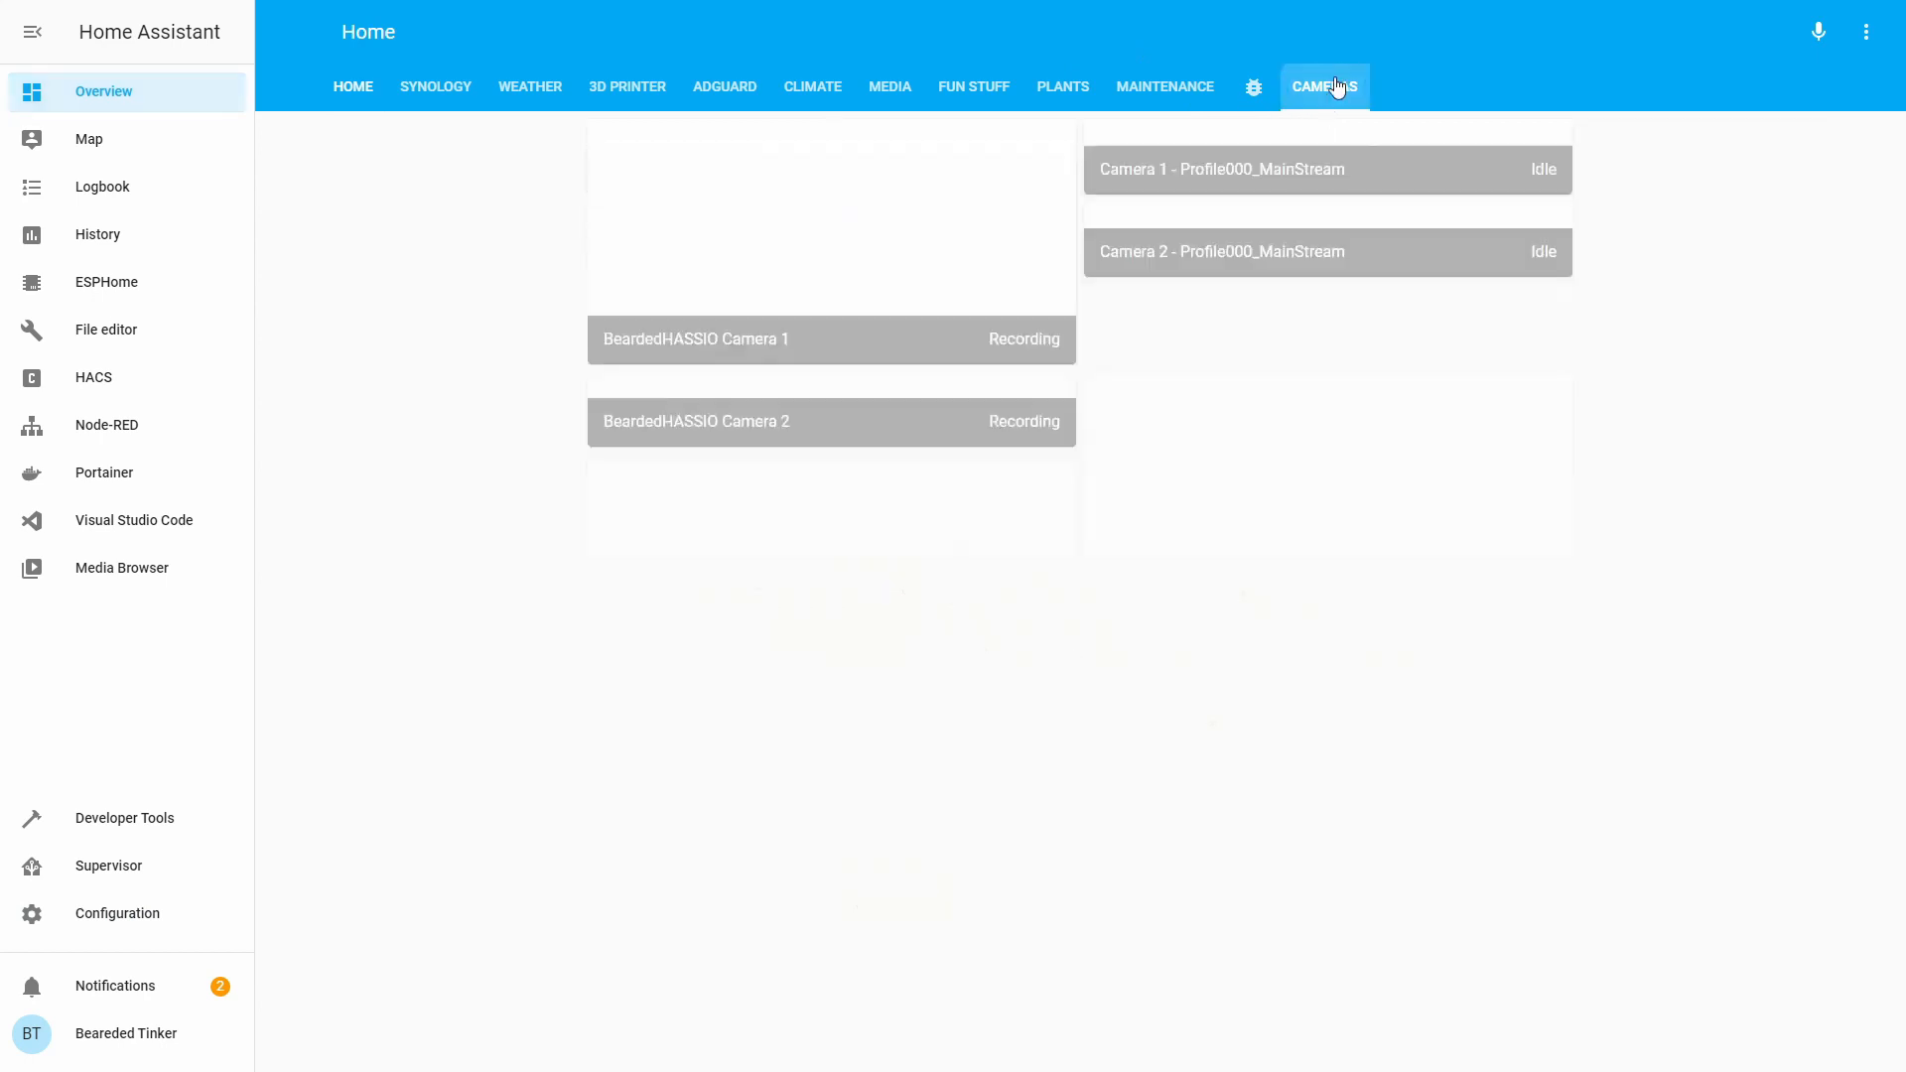
{"action": "left_click", "coordinate": [1866, 32]}
{"action": "left_click", "coordinate": [1833, 89]}
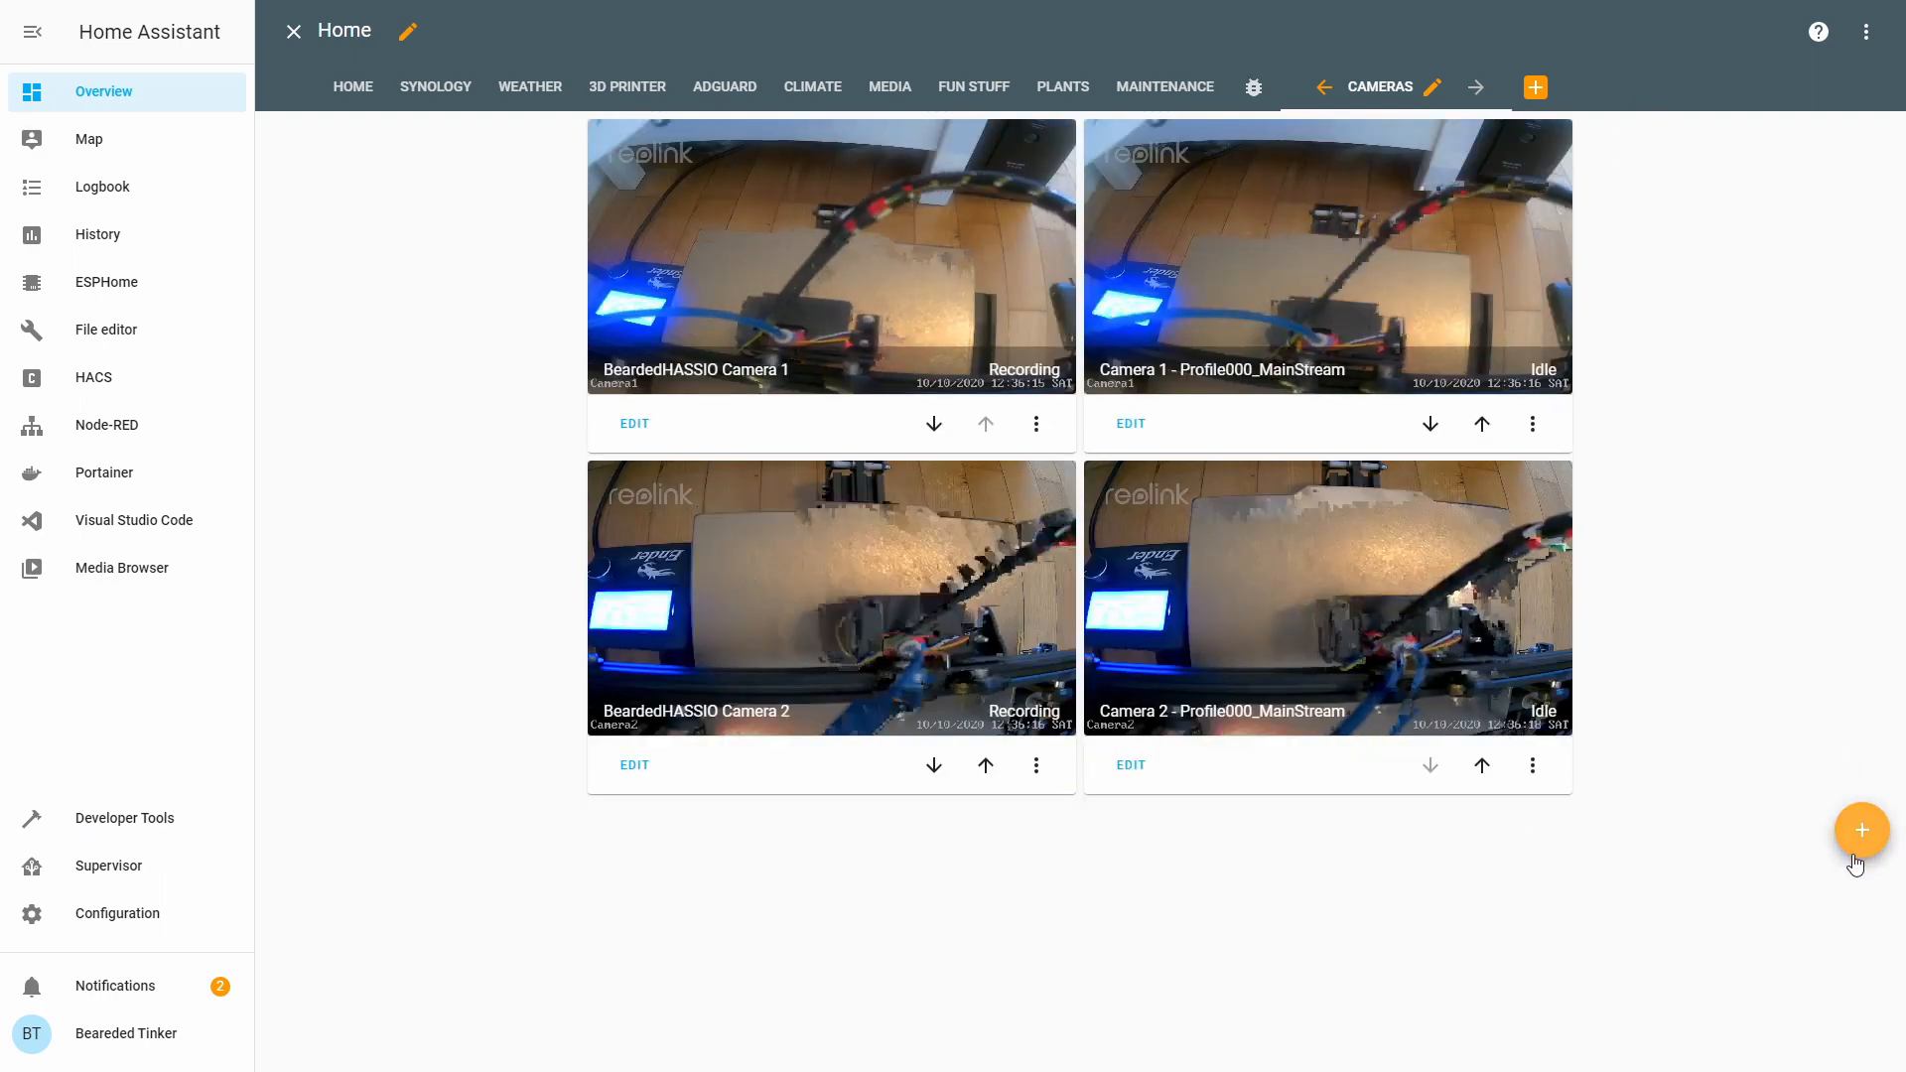
Add a Picture Entity card with entity and camera entity camera.hacs_camera_1.
{"action": "left_click", "coordinate": [1859, 844]}
{"action": "scroll", "coordinate": [724, 694], "scroll_direction": "down", "scroll_amount": 7}
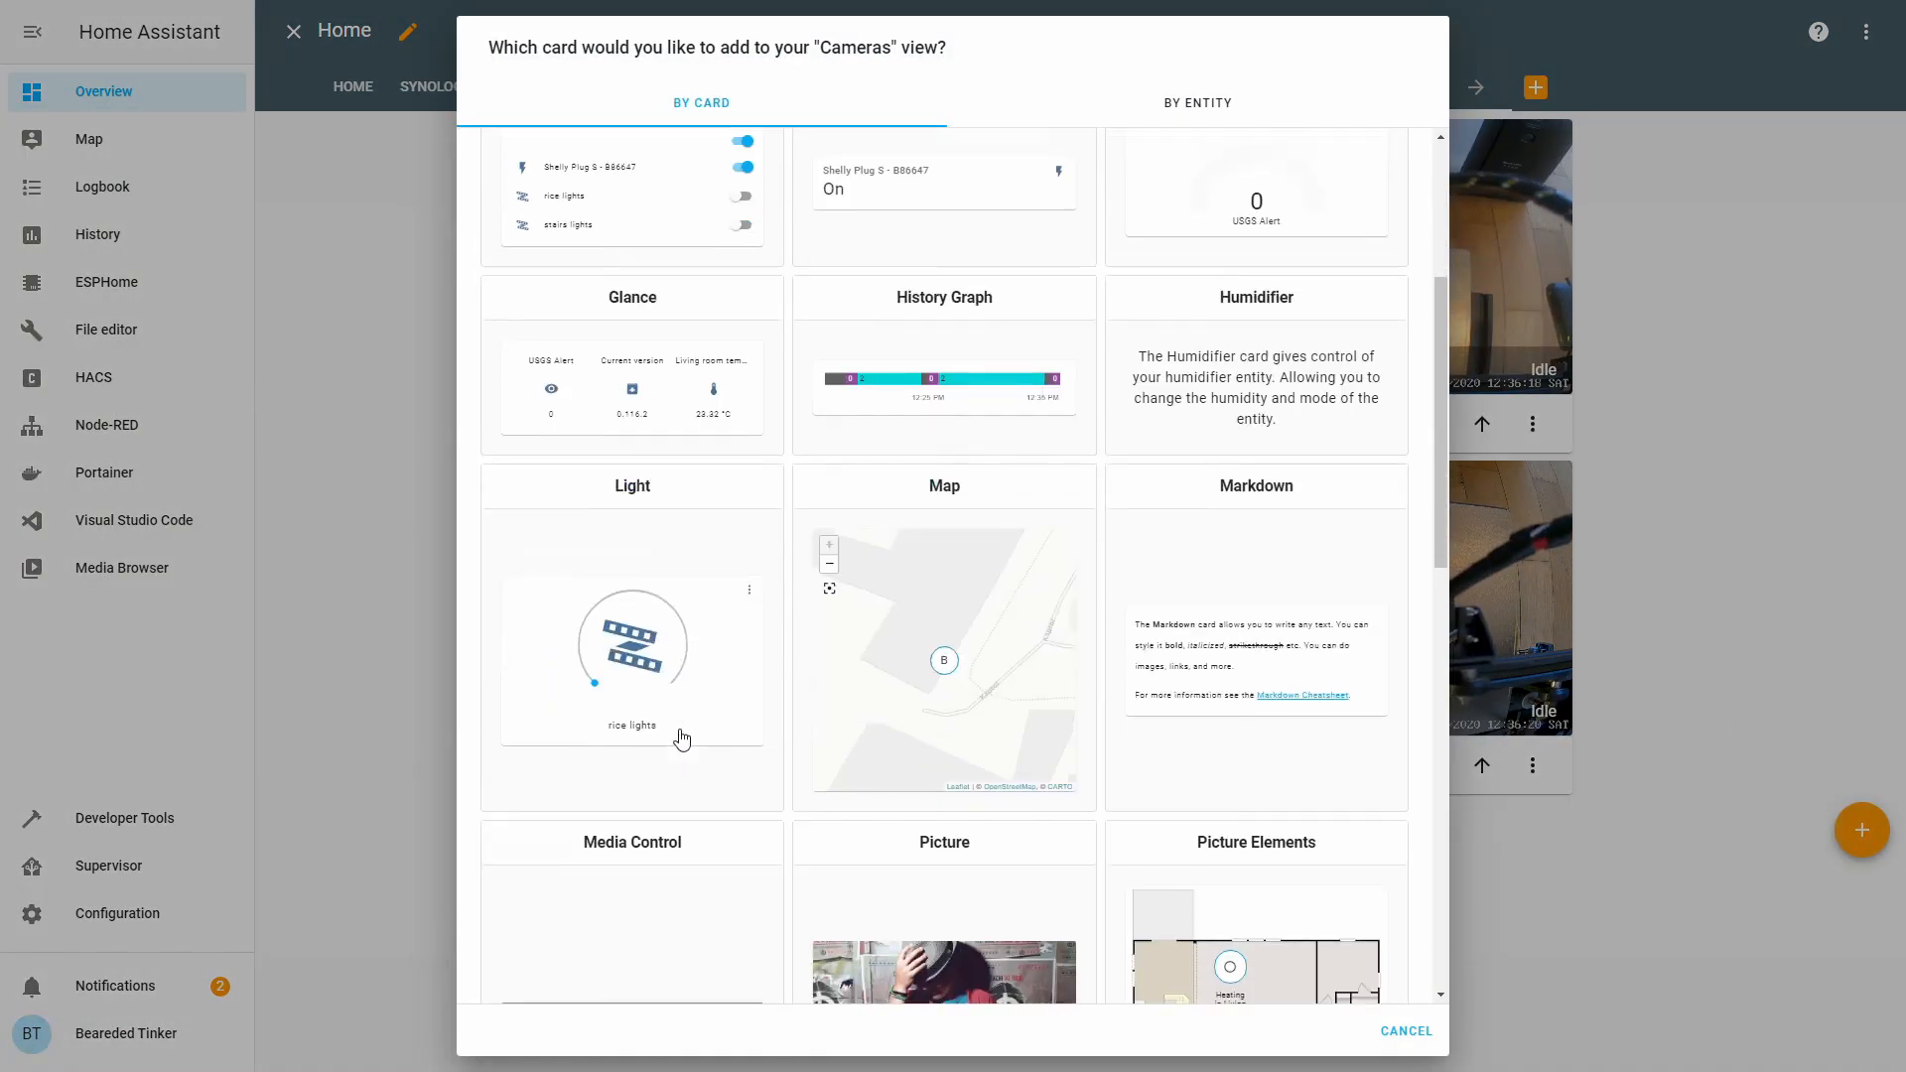
{"action": "scroll", "coordinate": [636, 685], "scroll_direction": "down", "scroll_amount": 2}
{"action": "left_click", "coordinate": [623, 798]}
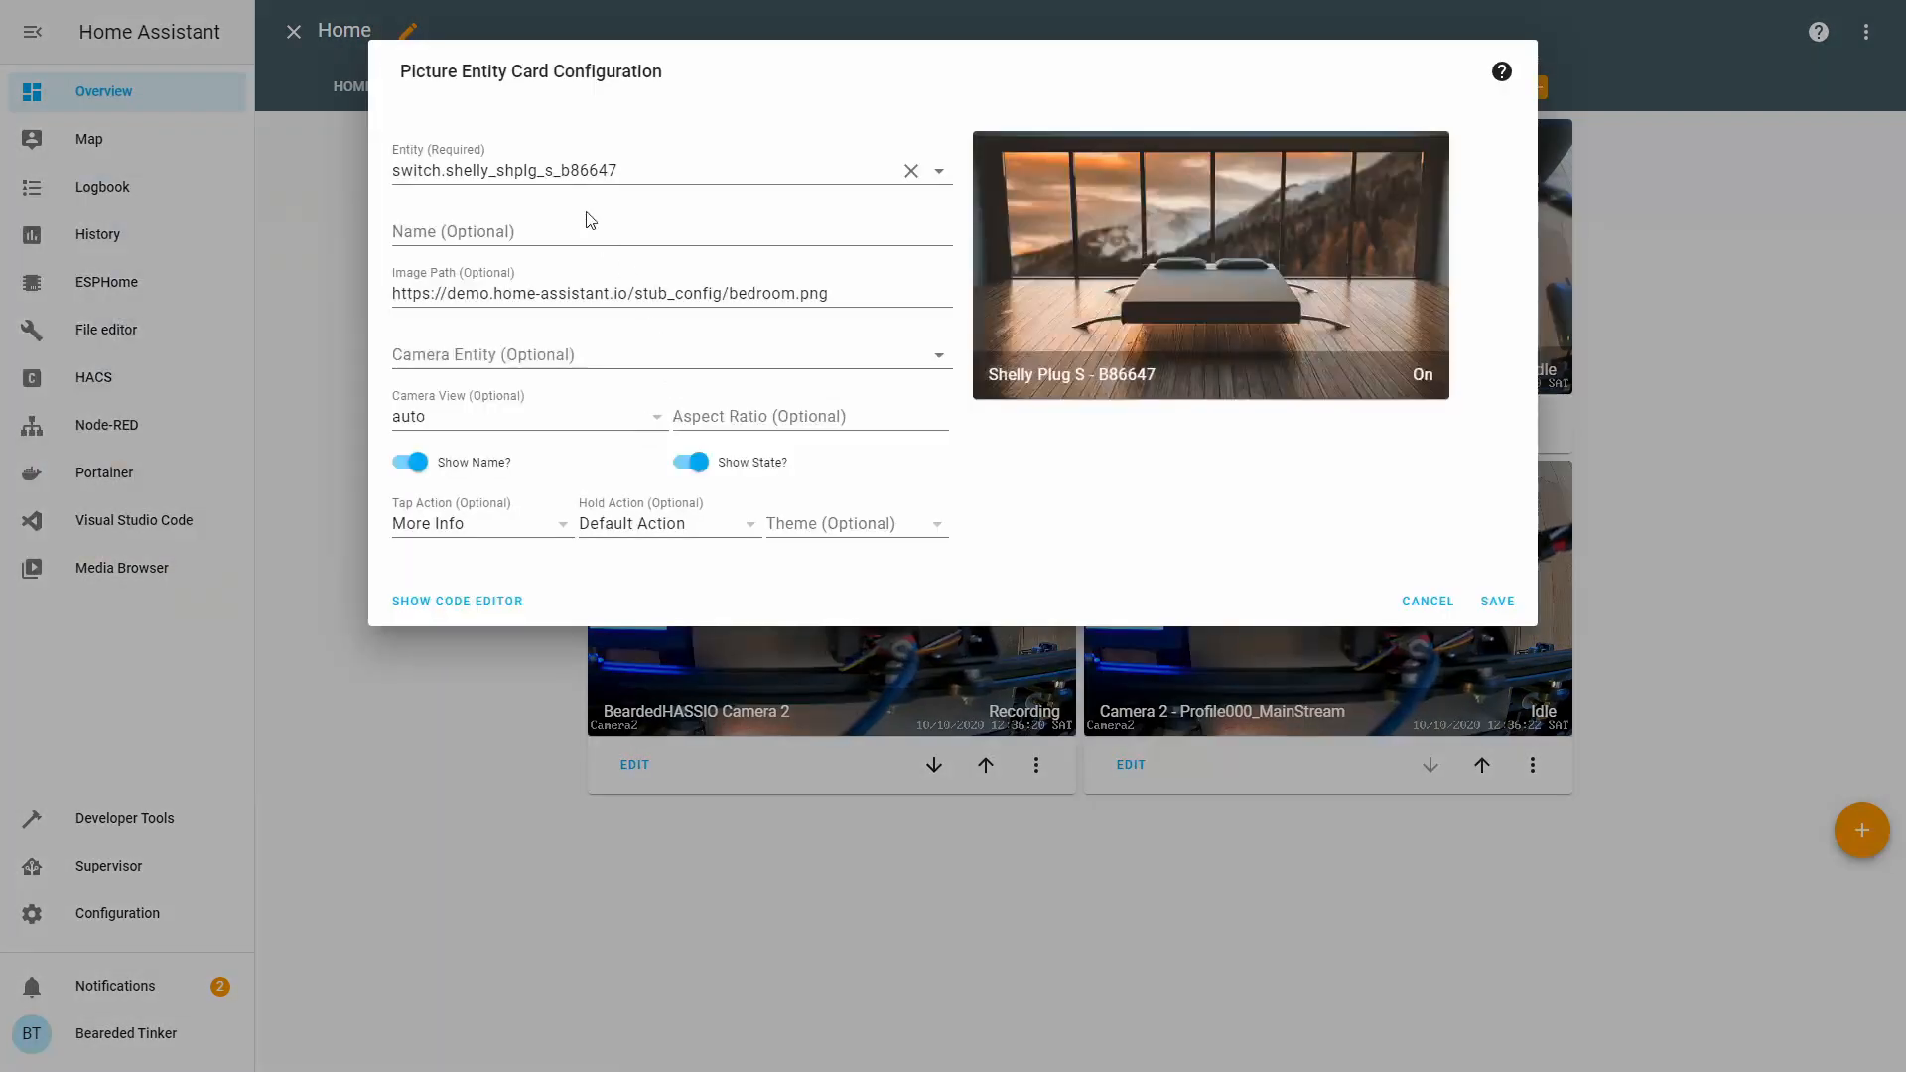
{"action": "left_click_drag", "start_coordinate": [632, 176], "coordinate": [294, 179]}
{"action": "type", "text": "hac"}
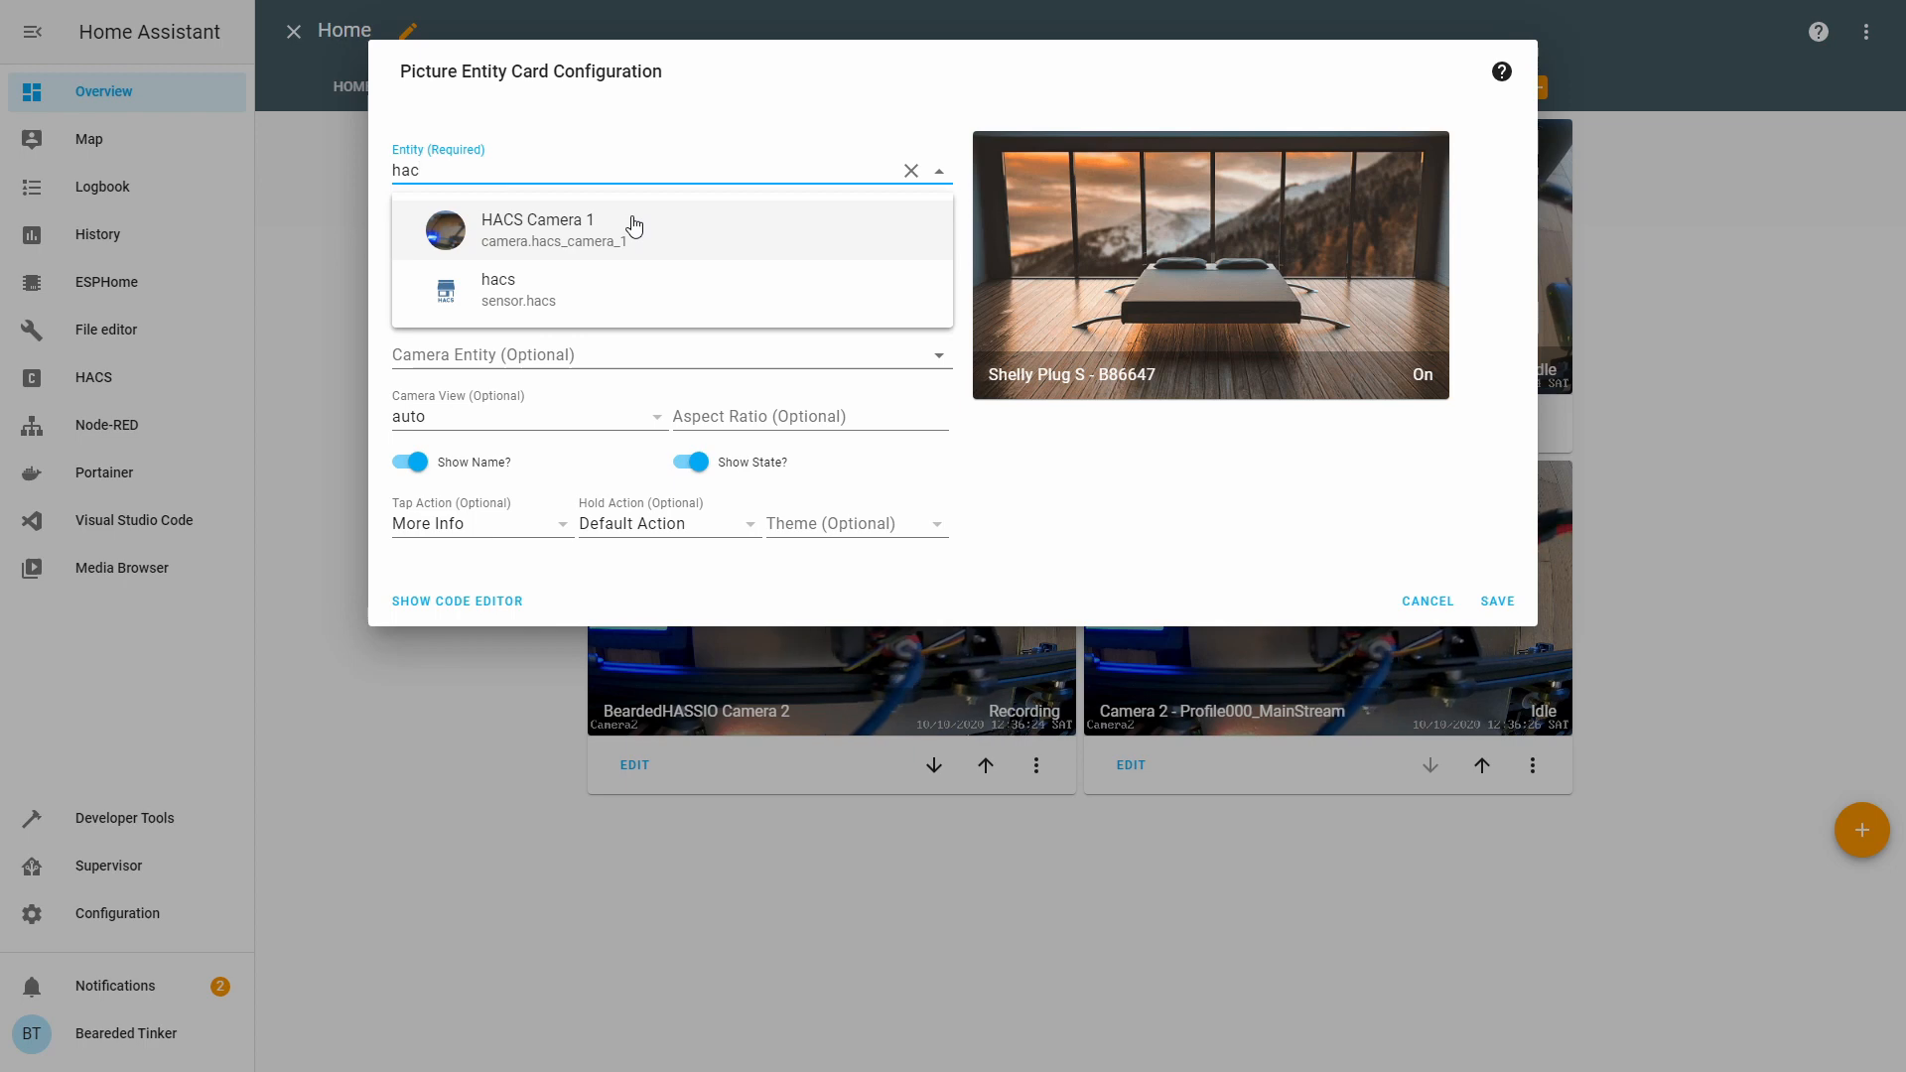
{"action": "left_click", "coordinate": [635, 226]}
{"action": "left_click", "coordinate": [892, 353]}
{"action": "type", "text": "hacs"}
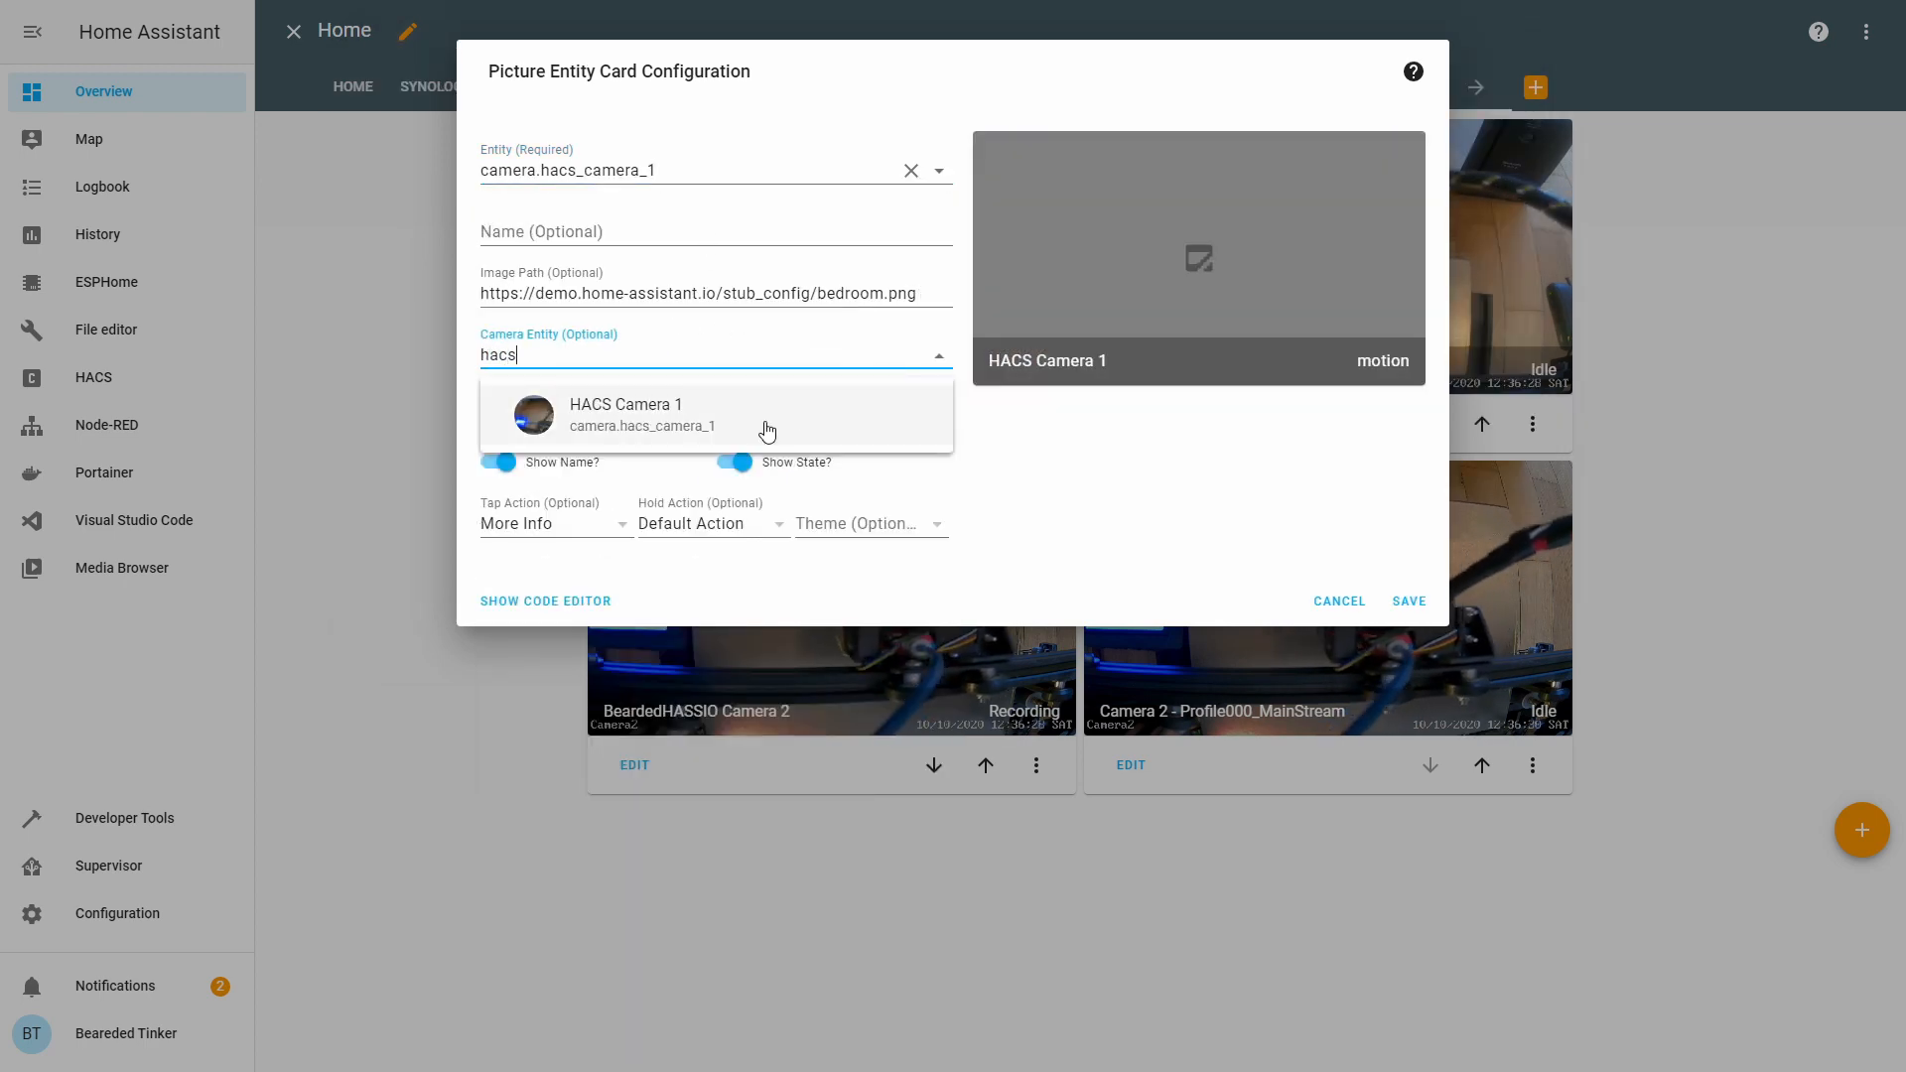
{"action": "left_click", "coordinate": [778, 425]}
{"action": "left_click", "coordinate": [1406, 601]}
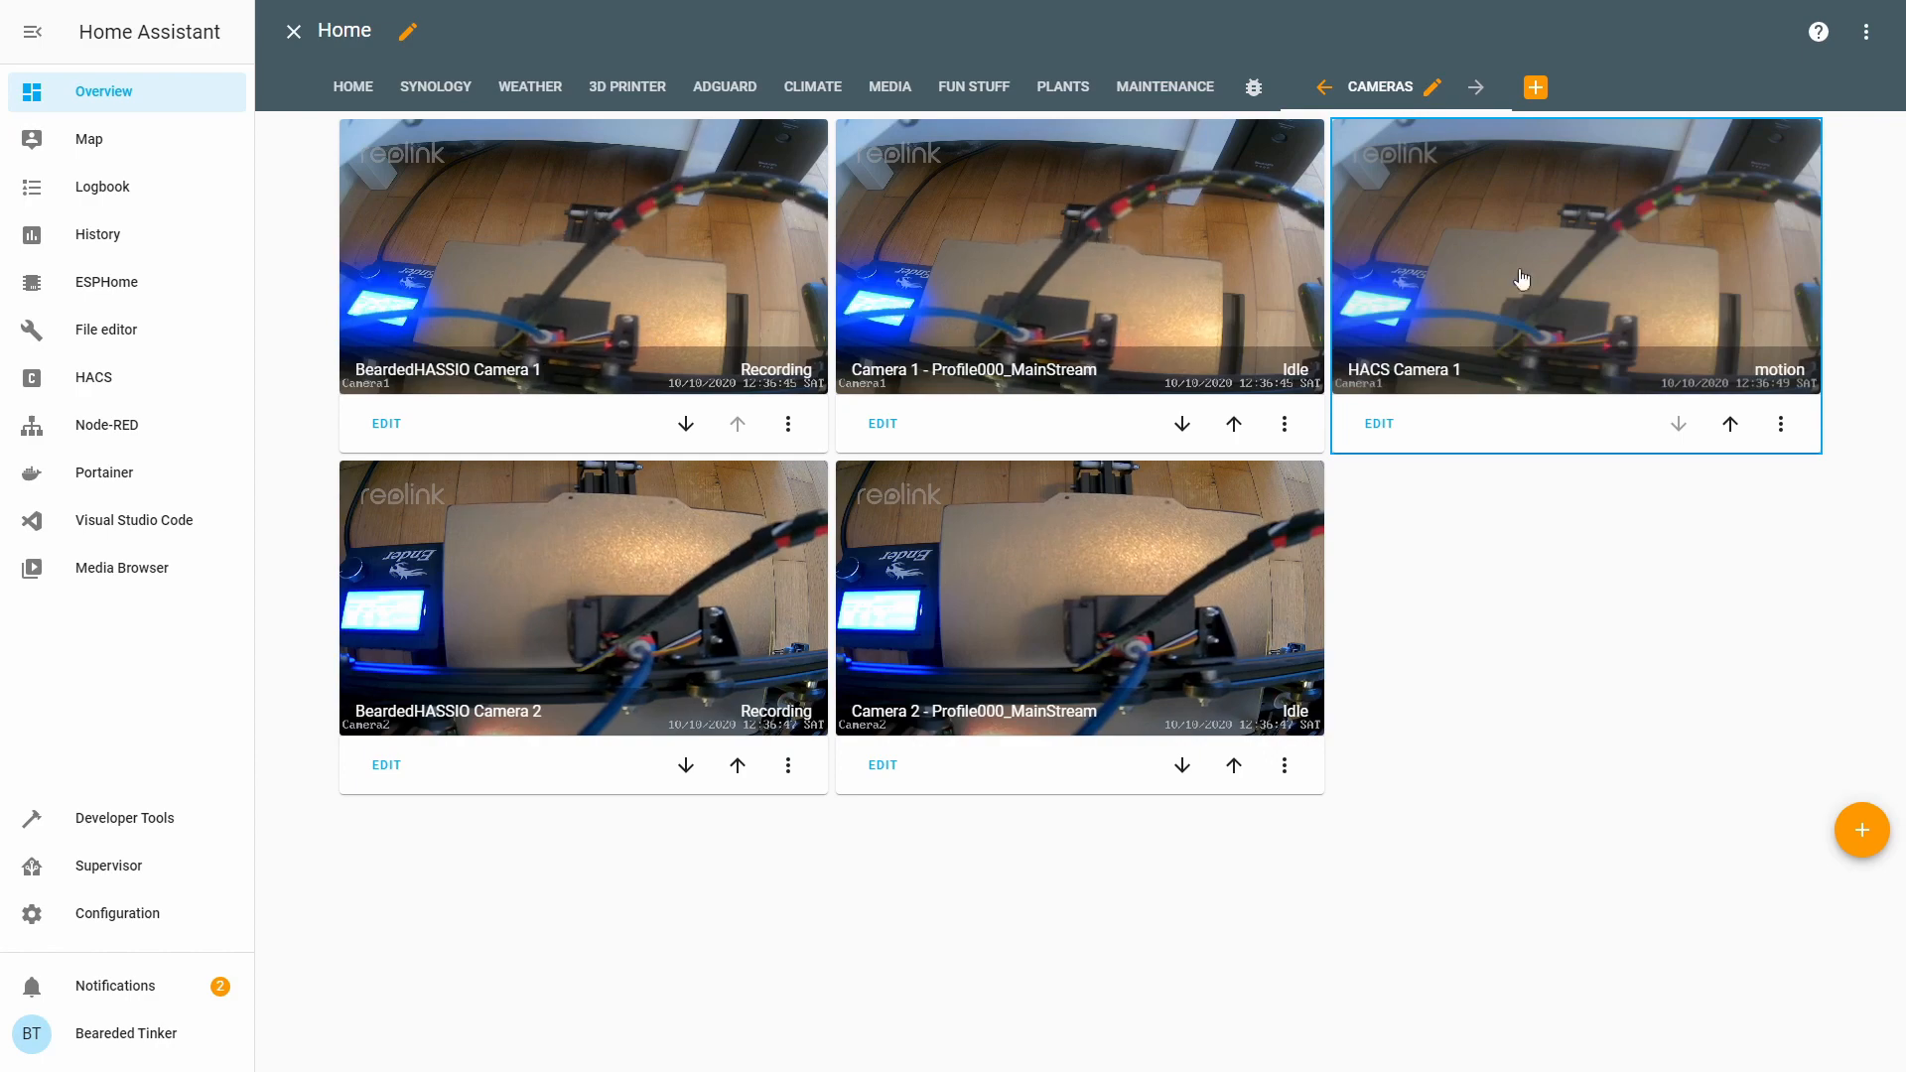
Set the HACS Camera 1 card's camera view to live and finish editing the dashboard.
{"action": "left_click", "coordinate": [1379, 423]}
{"action": "left_click", "coordinate": [566, 415]}
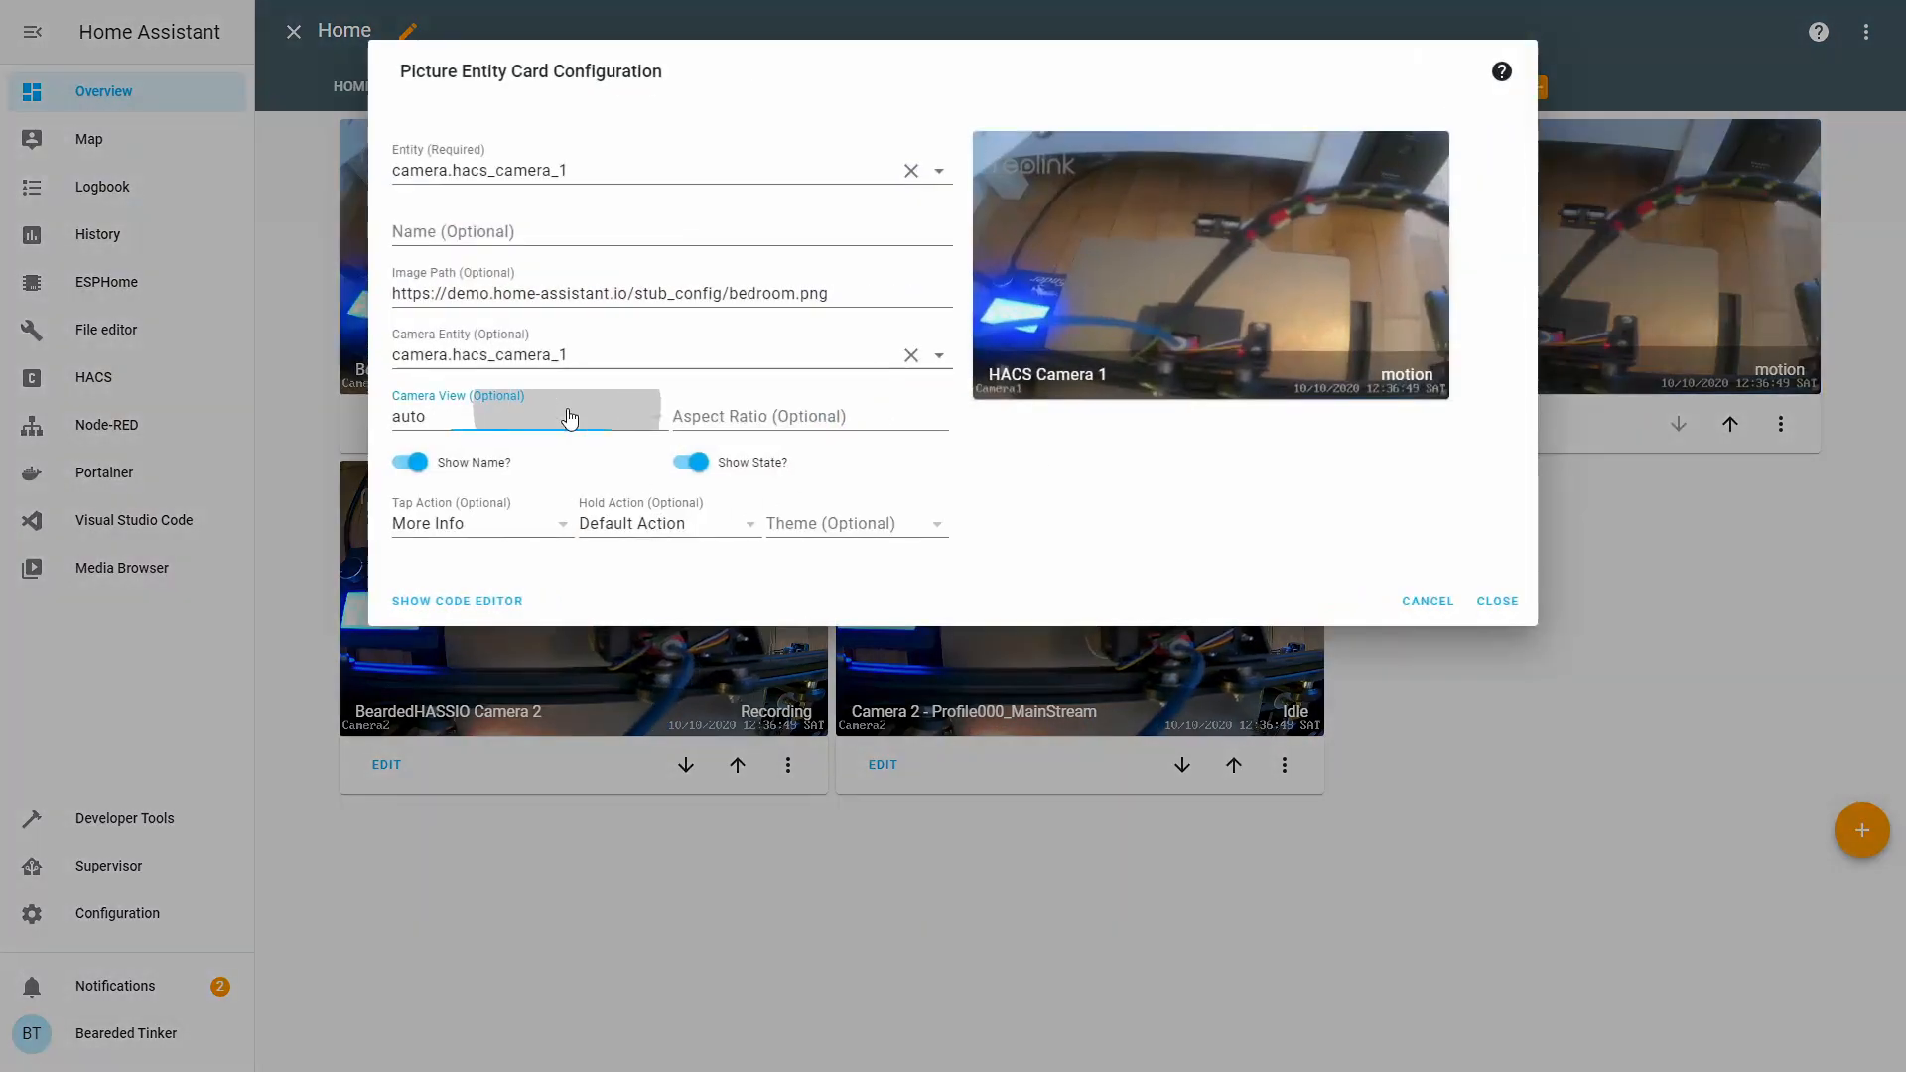
{"action": "left_click", "coordinate": [631, 464]}
{"action": "left_click", "coordinate": [1404, 599]}
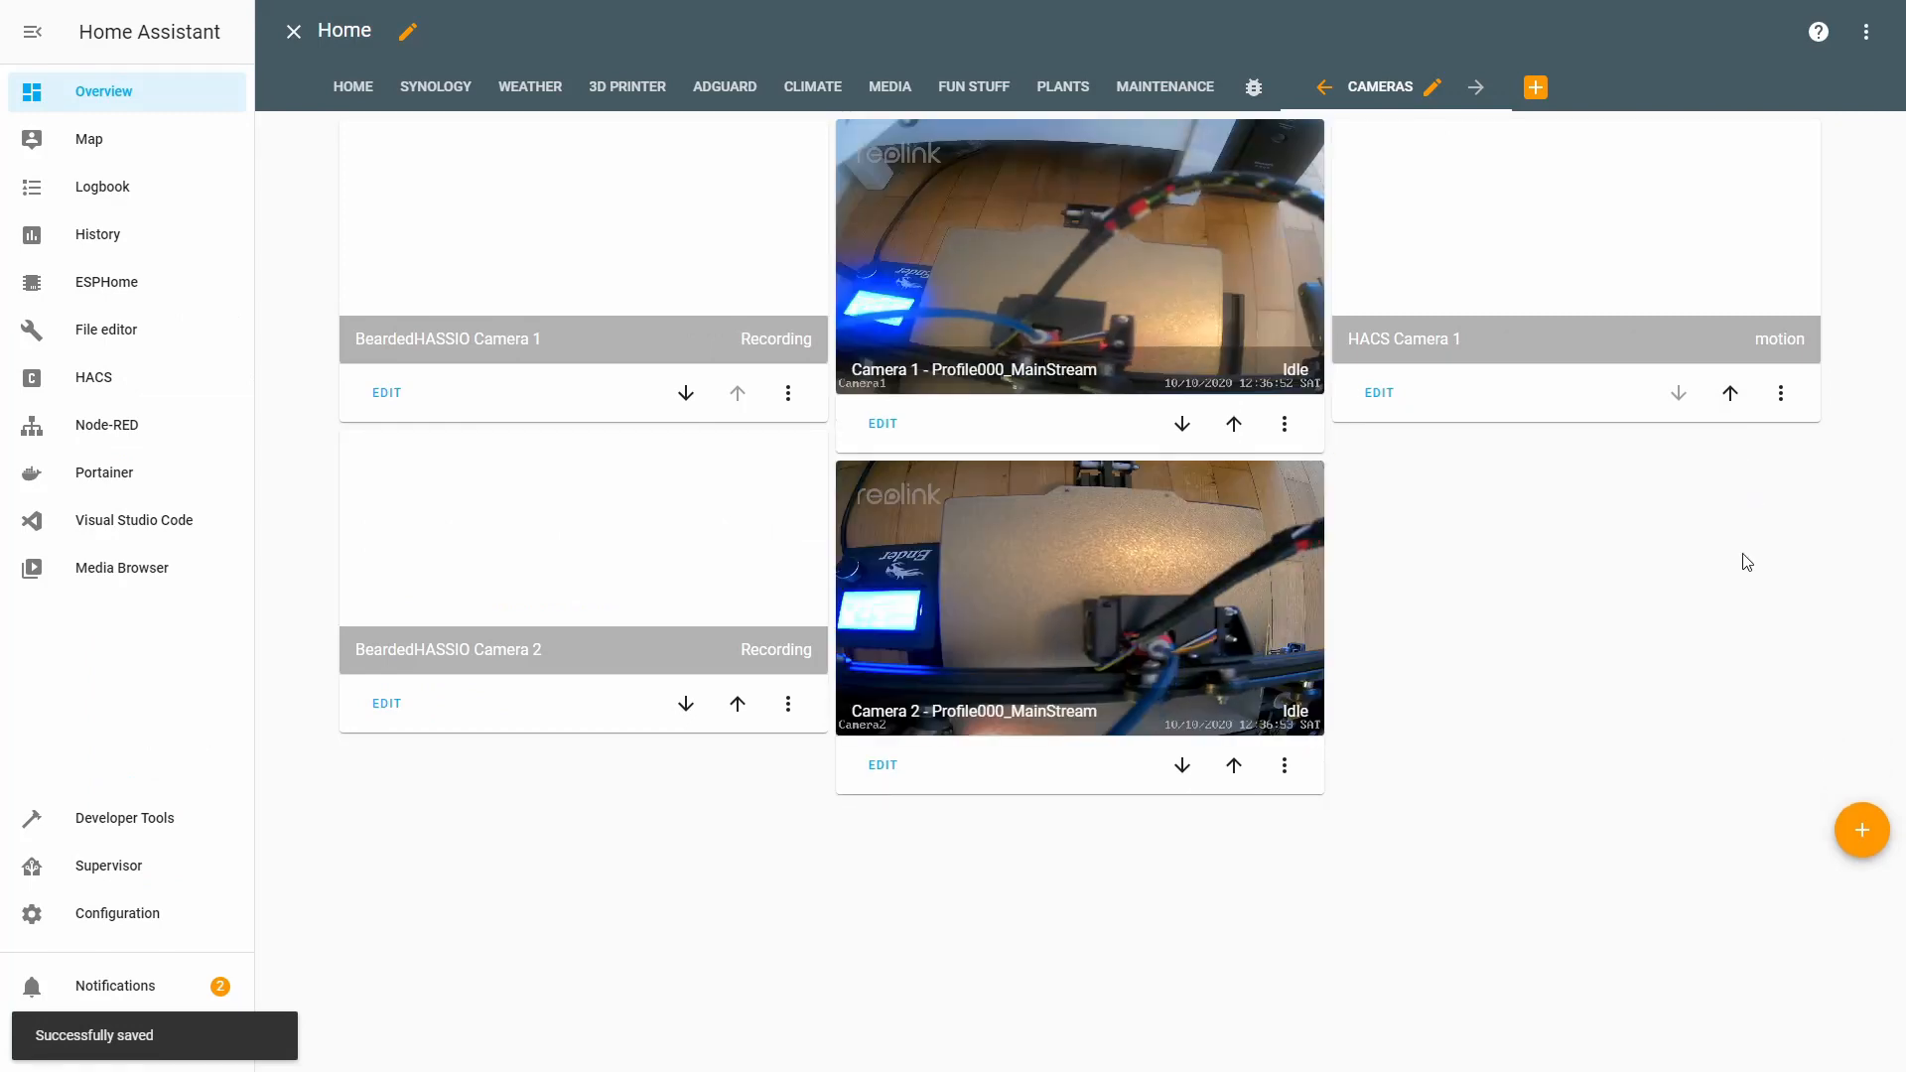
{"action": "left_click", "coordinate": [294, 30]}
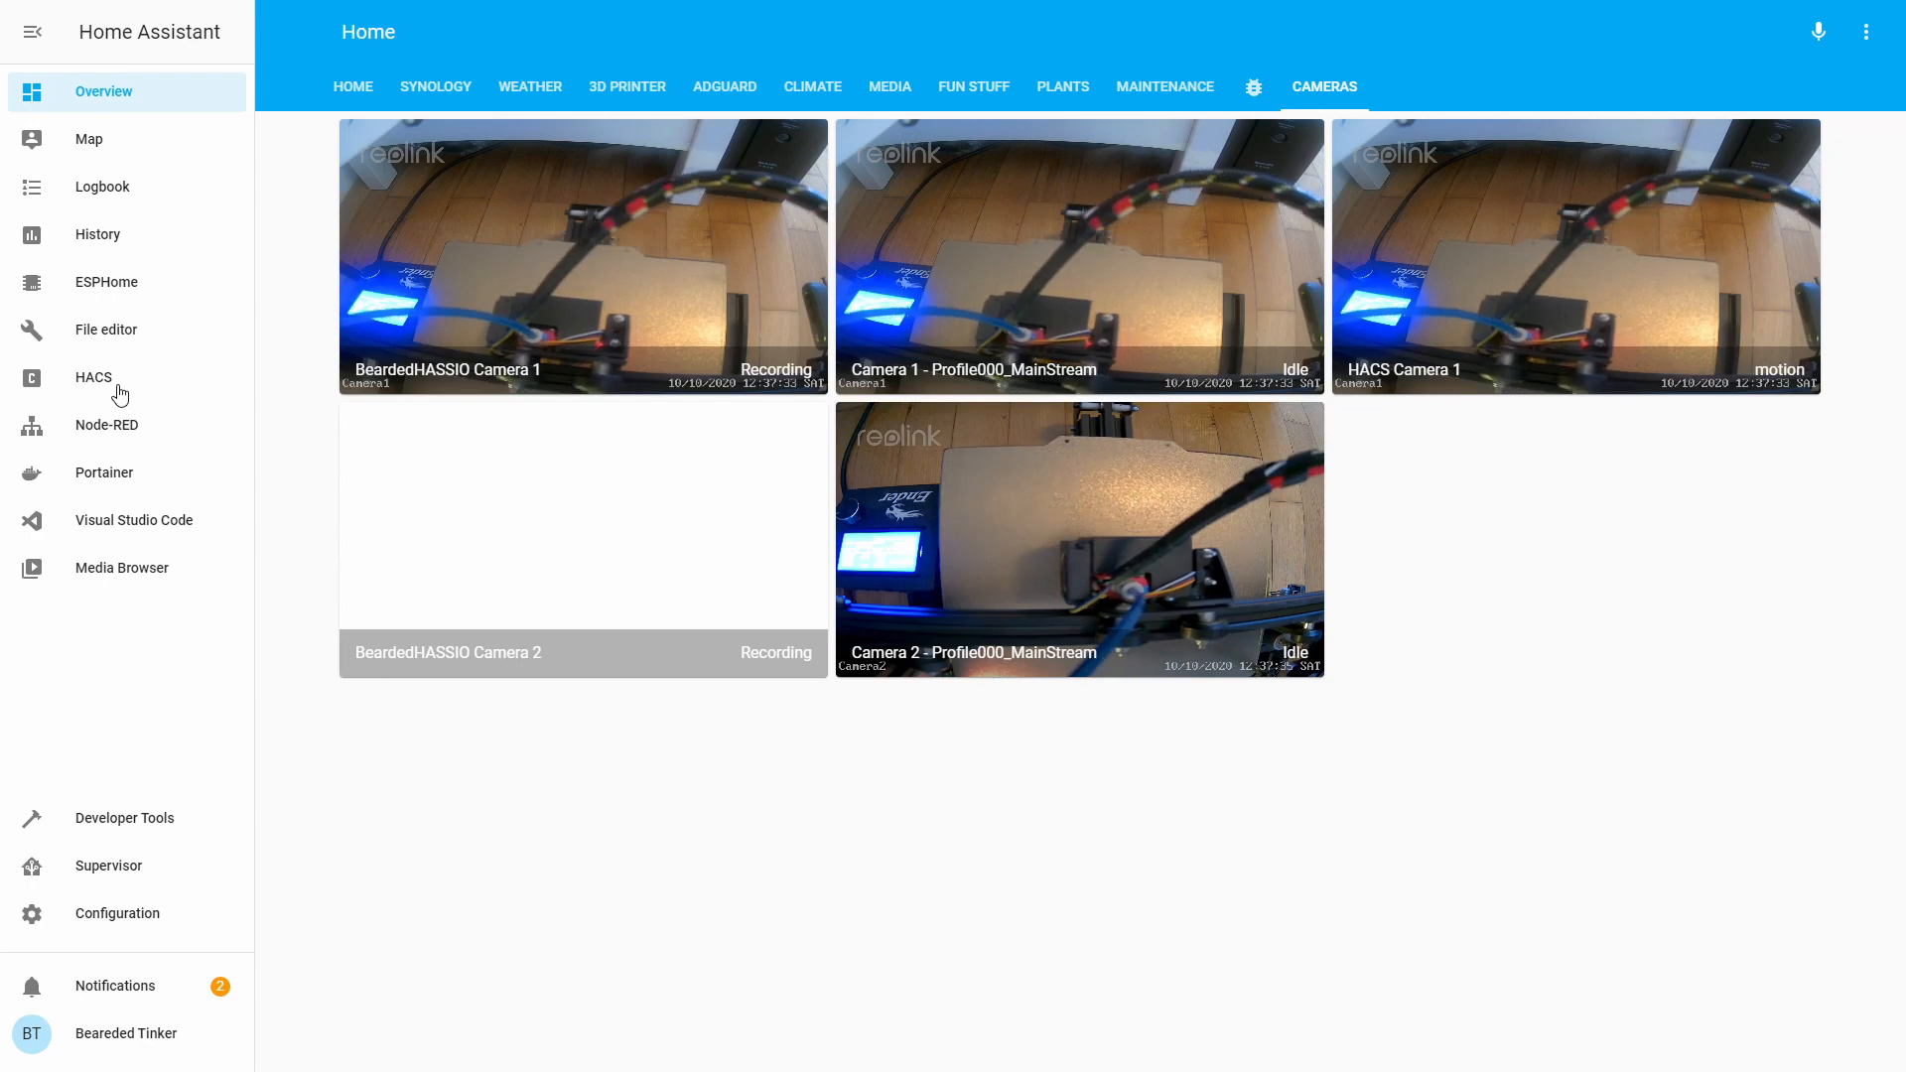
{"action": "left_click", "coordinate": [87, 329]}
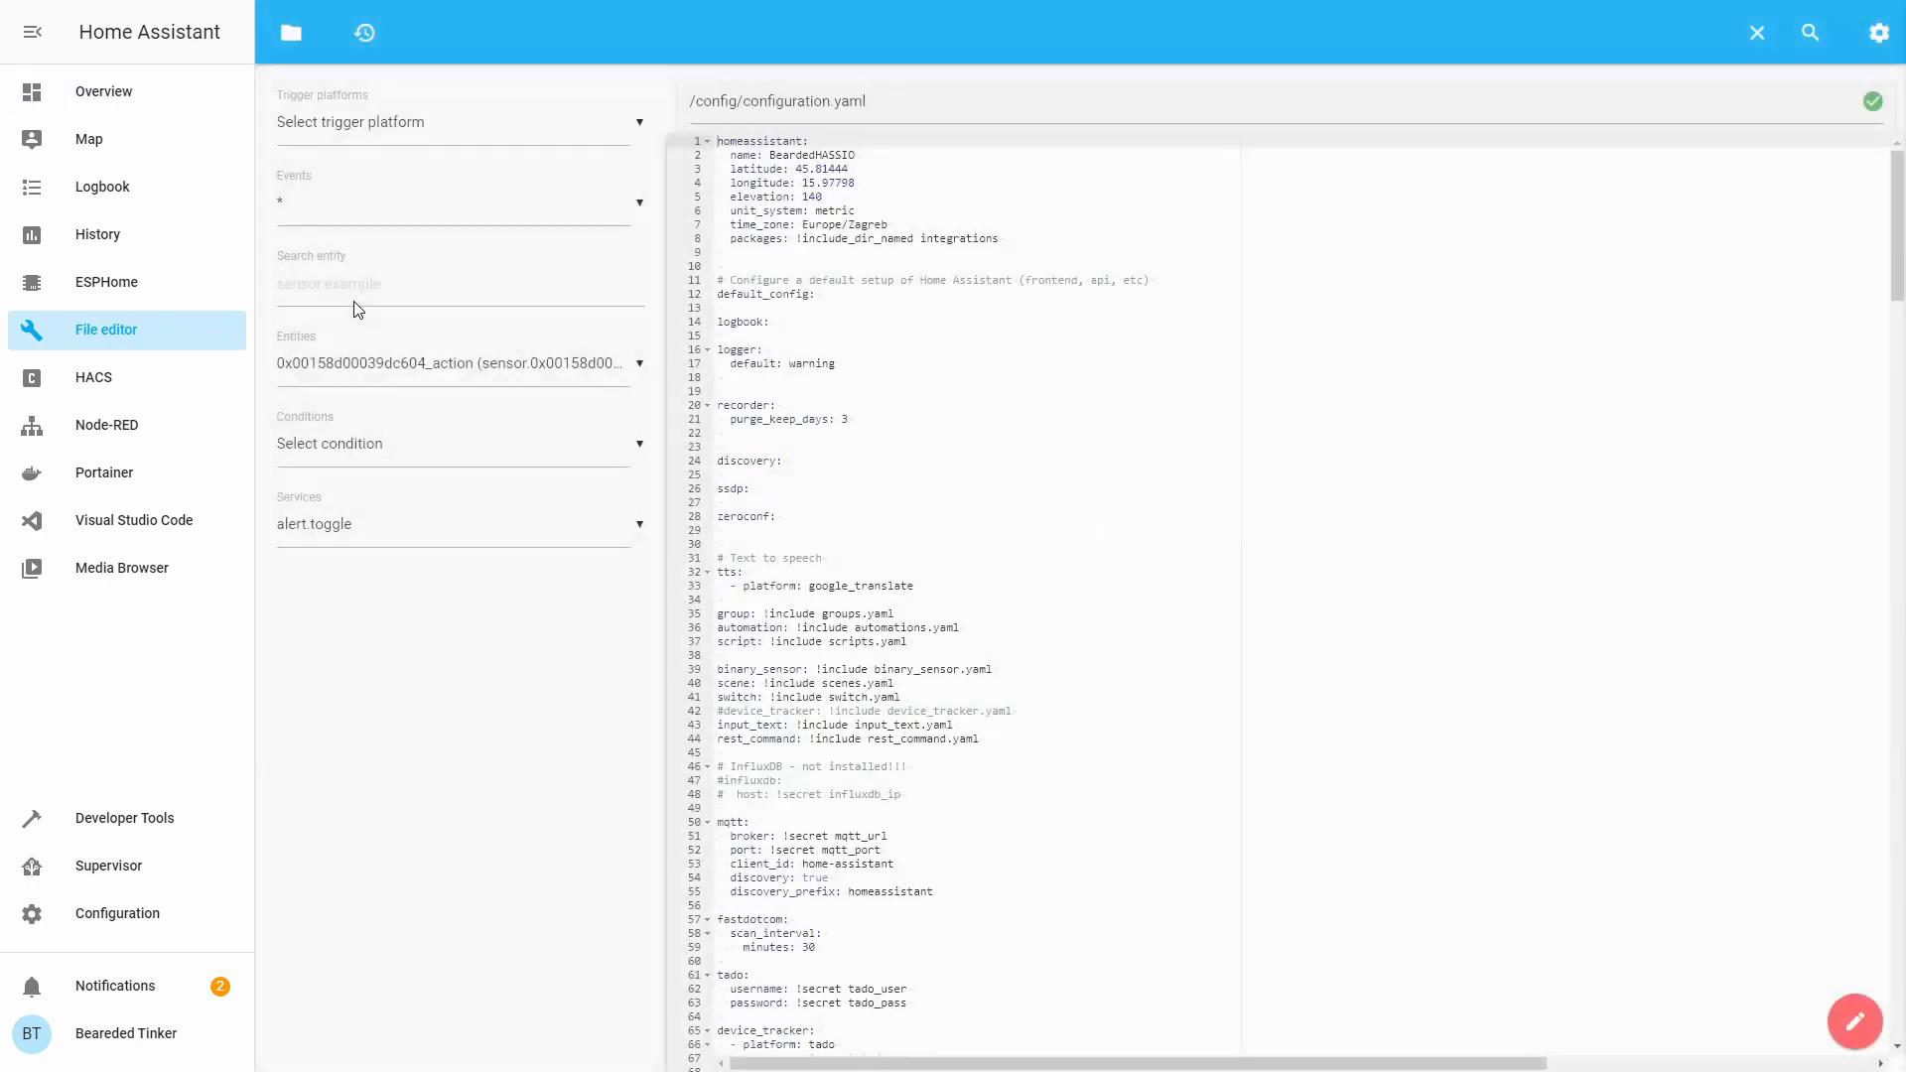
Insert a '- platform: ffmpeg' camera named FFmpeg Camera 1 below the reolink_dev entry.
{"action": "scroll", "coordinate": [851, 433], "scroll_direction": "down", "scroll_amount": 8}
{"action": "scroll", "coordinate": [850, 432], "scroll_direction": "down", "scroll_amount": 13}
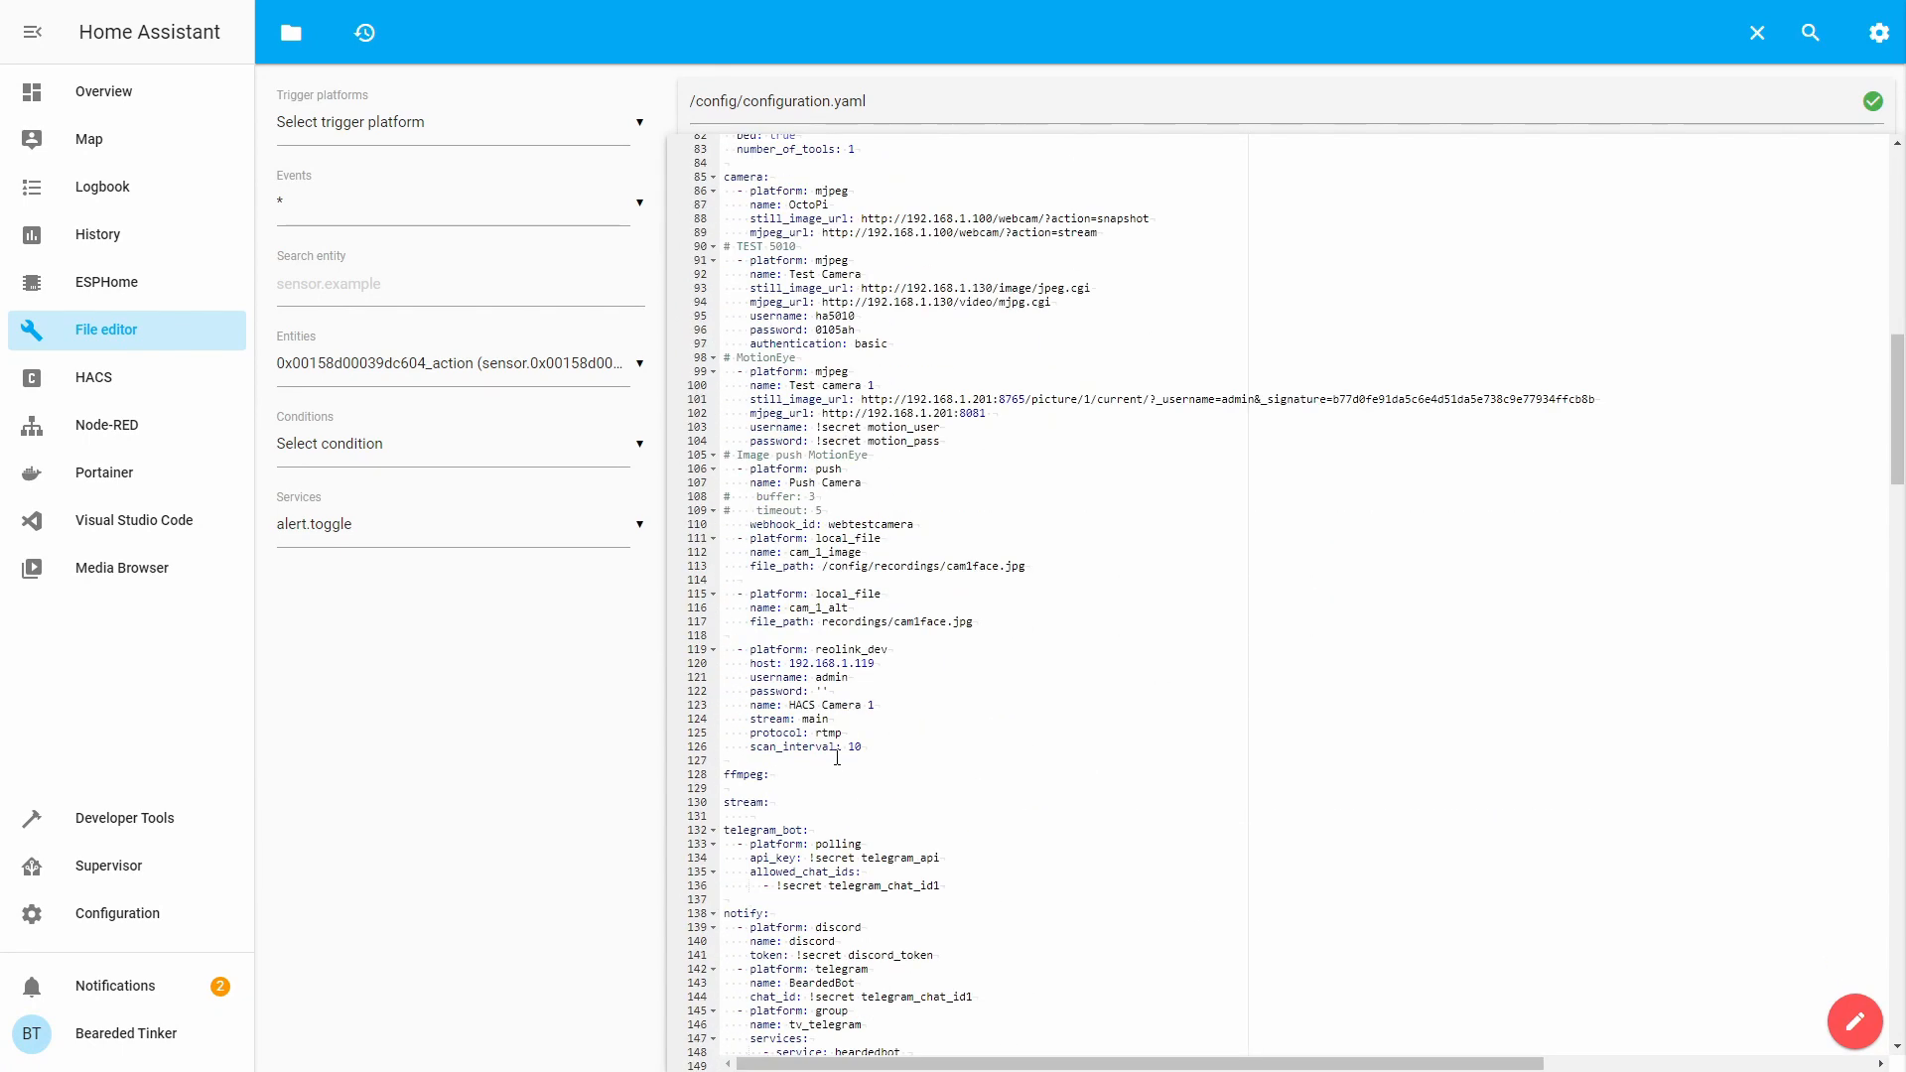
{"action": "left_click", "coordinate": [851, 759]}
{"action": "key", "text": "Return"}
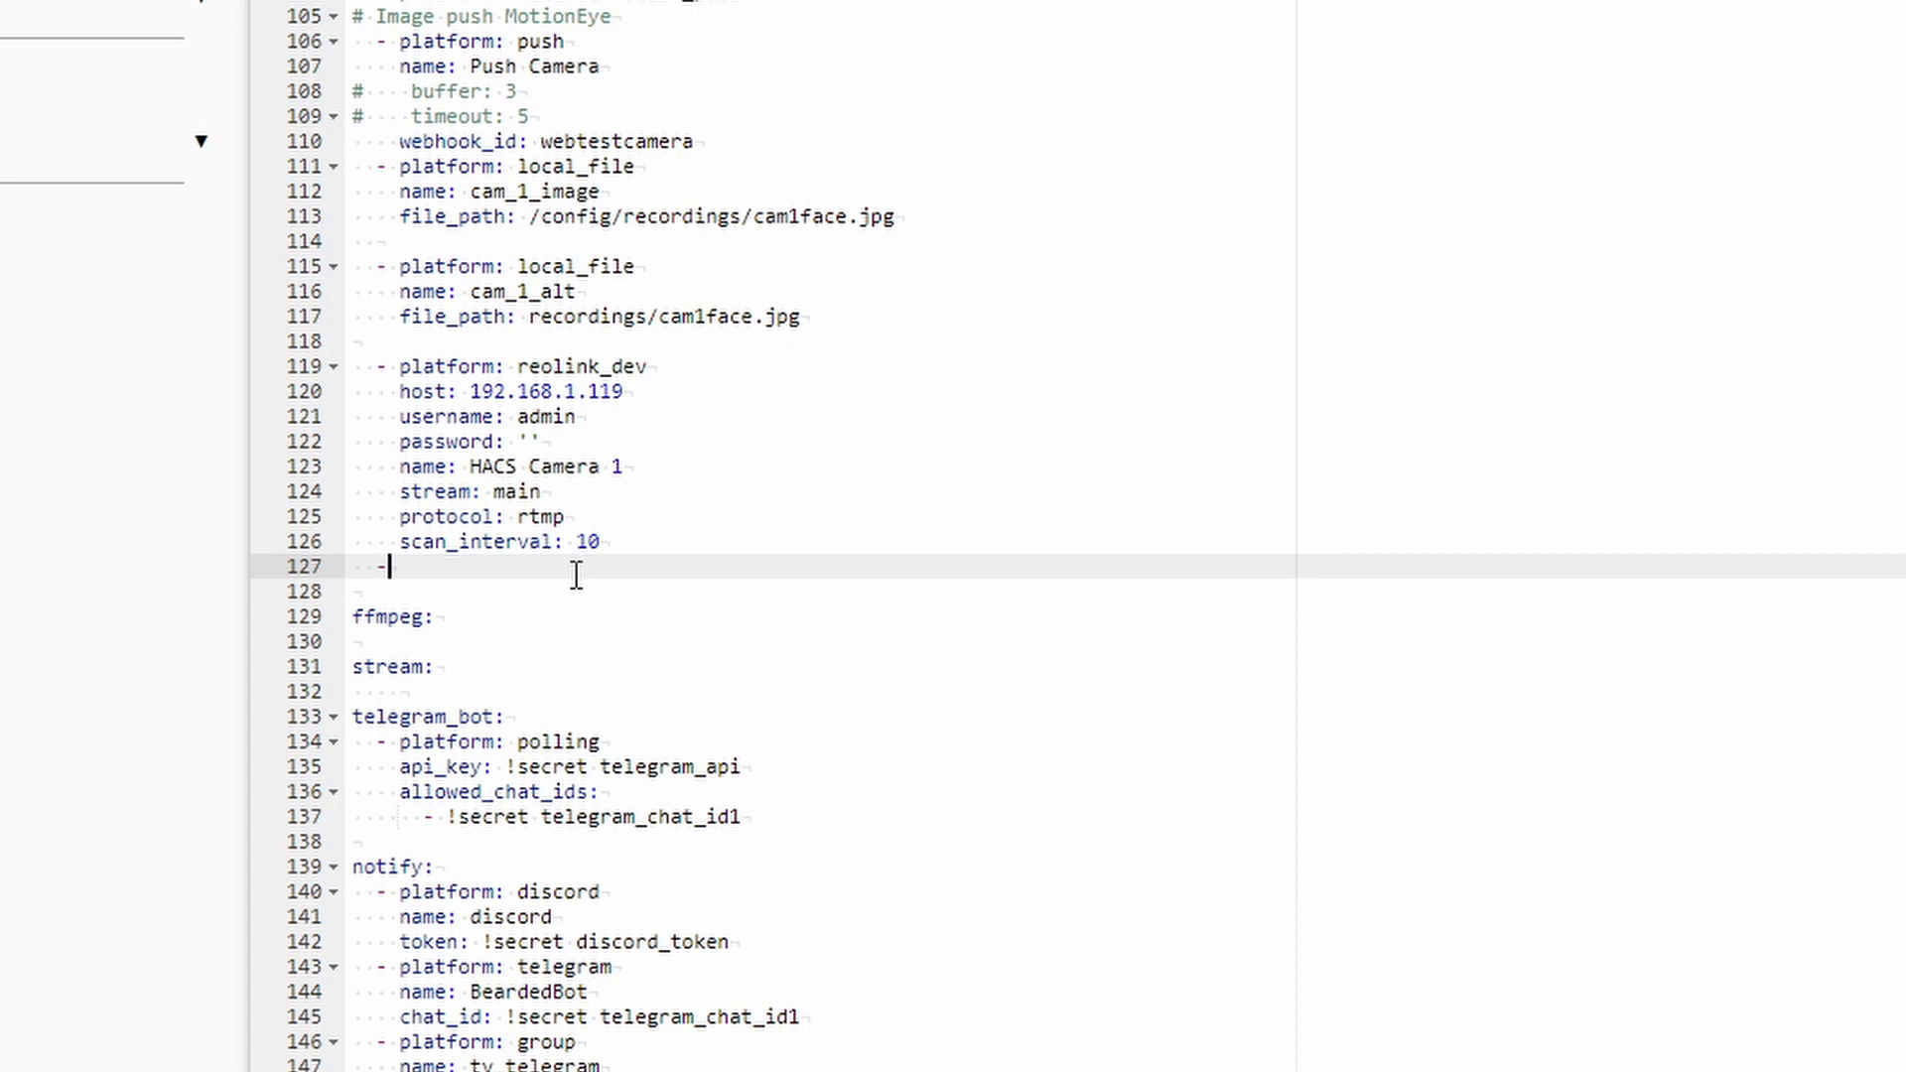
{"action": "type", "text": "- platform: ffmpeg"}
{"action": "key", "text": "Return"}
{"action": "type", "text": "name: FFmp"}
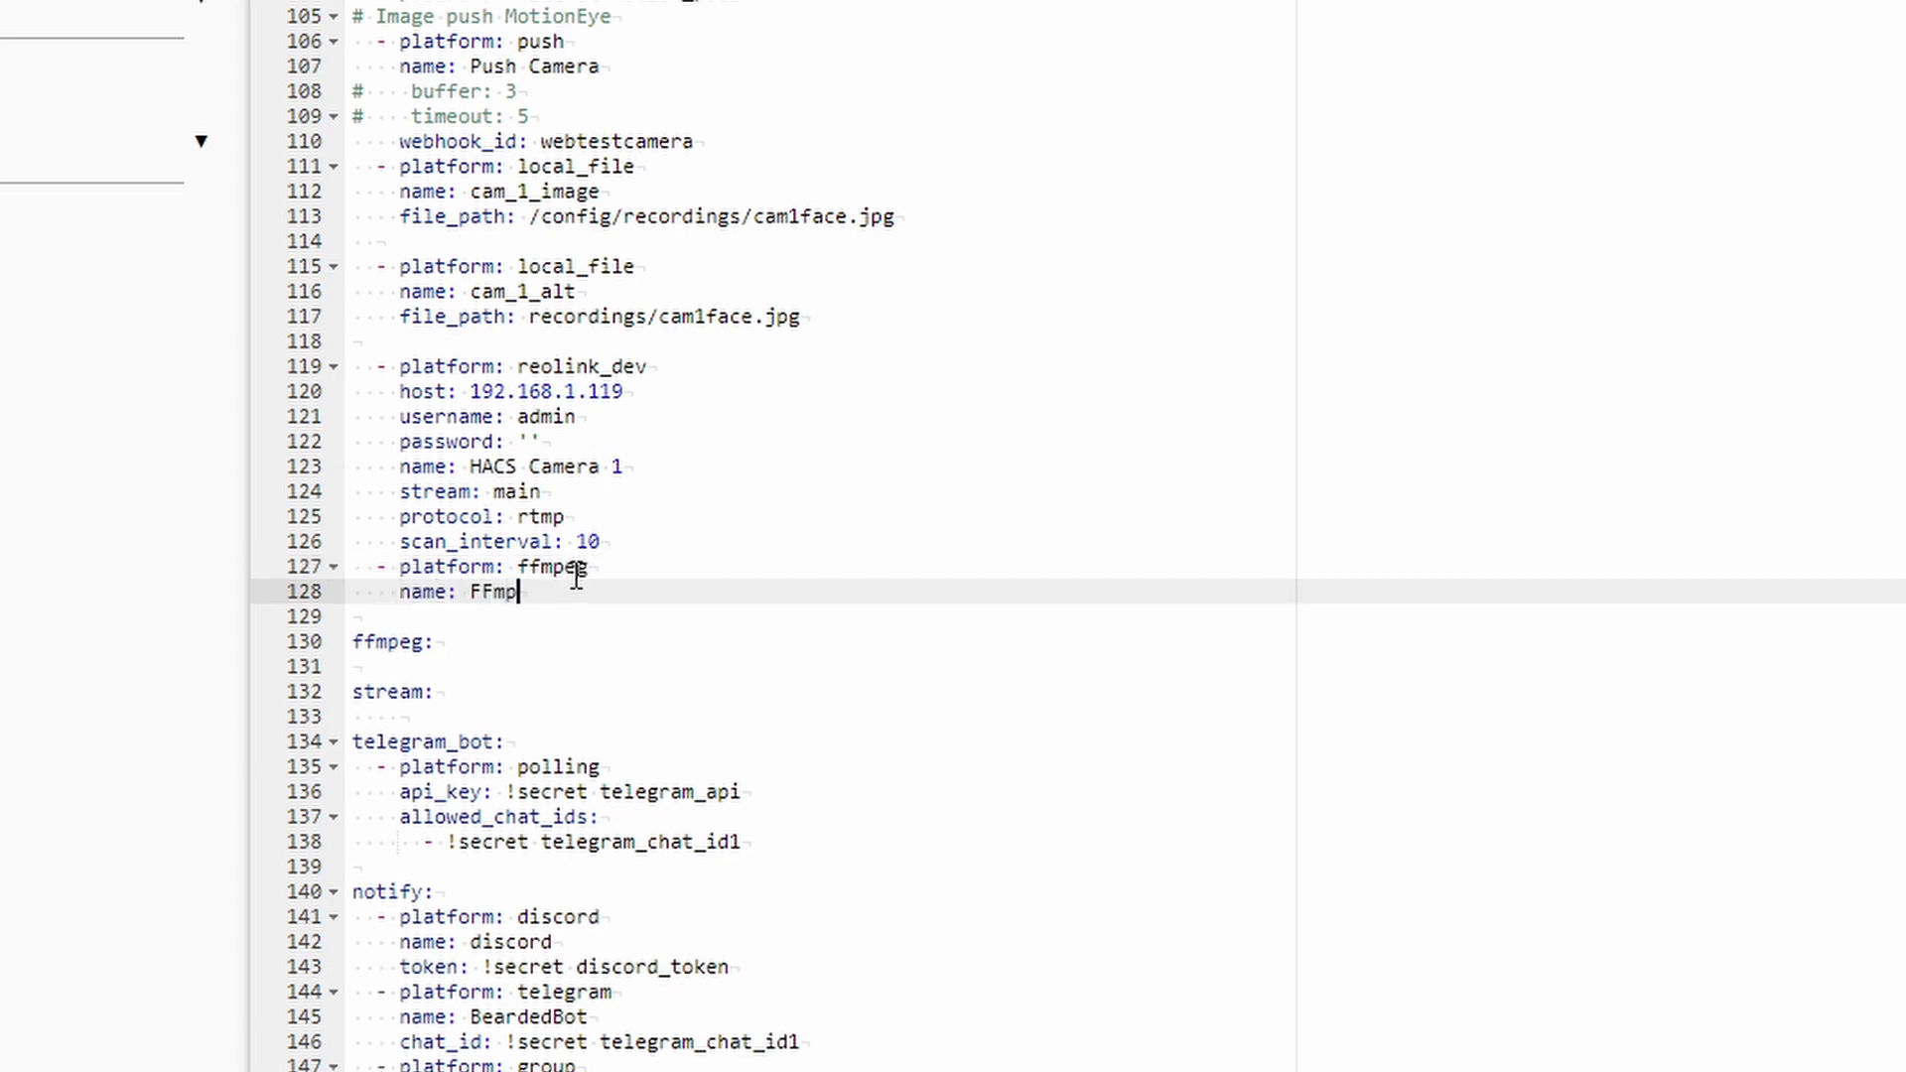
{"action": "type", "text": "eg Camera 1"}
{"action": "key", "text": "Return"}
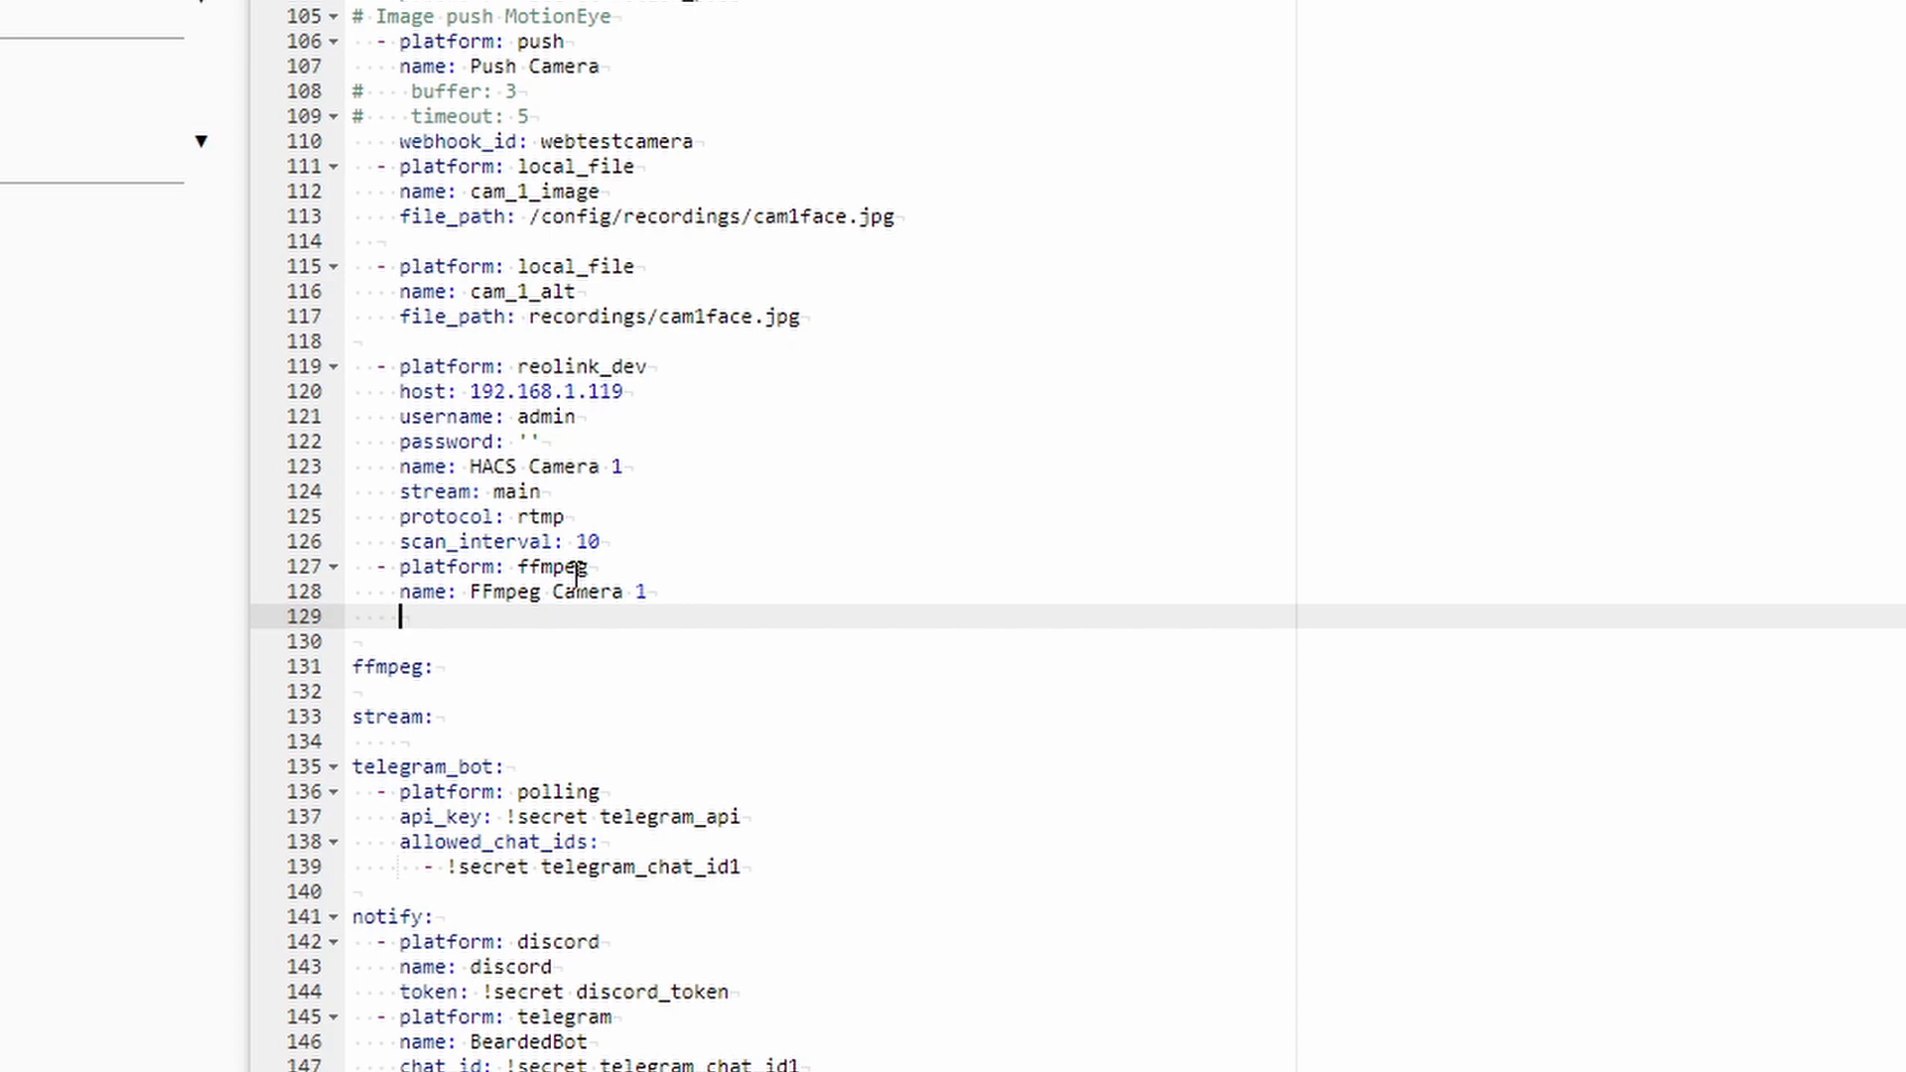
Add an input line '-rtsp_transport tcp -i' followed by the camera's RTSP stream URL.
{"action": "type", "text": "input:"}
{"action": "type", "text": "-rtsp "}
{"action": "type", "text": "transport tcp -i"}
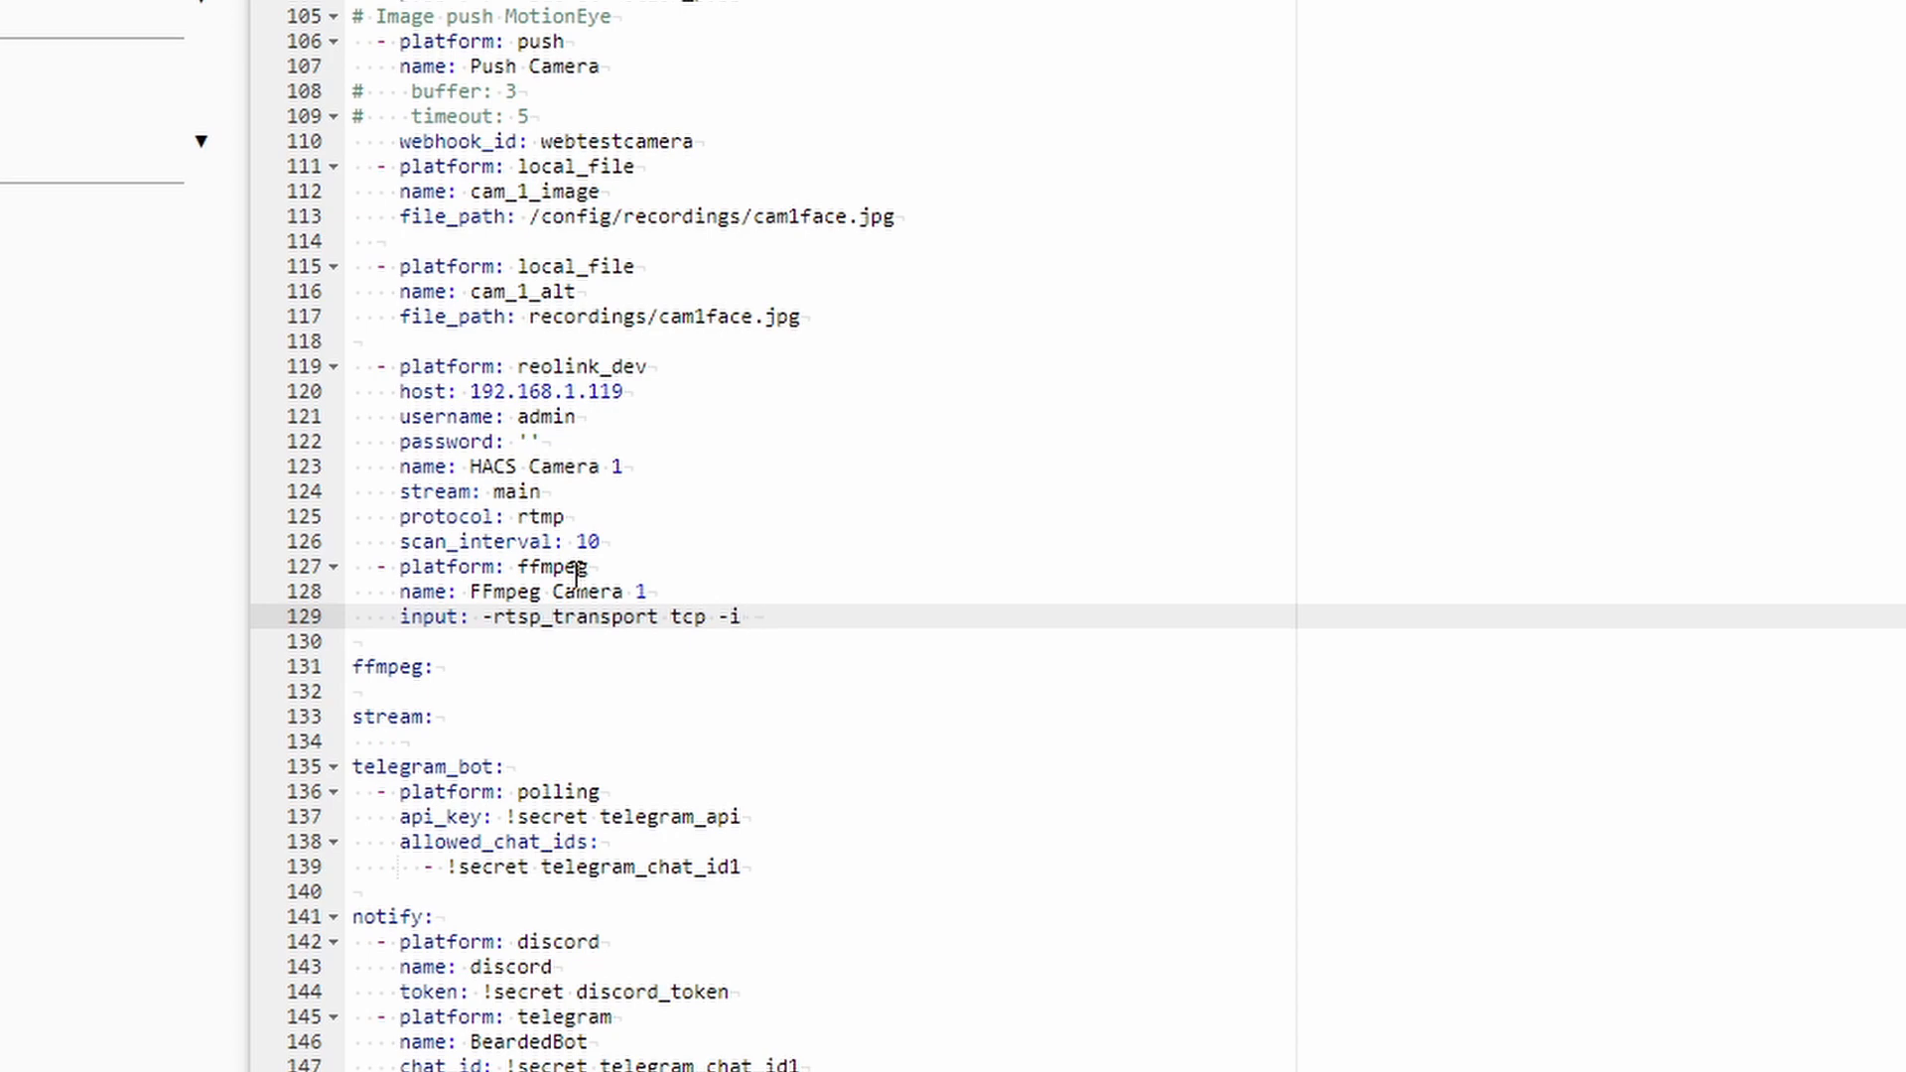
{"action": "type", "text": "rtsp://admin@192.168.1.119:554/h264Preview_01_mai"}
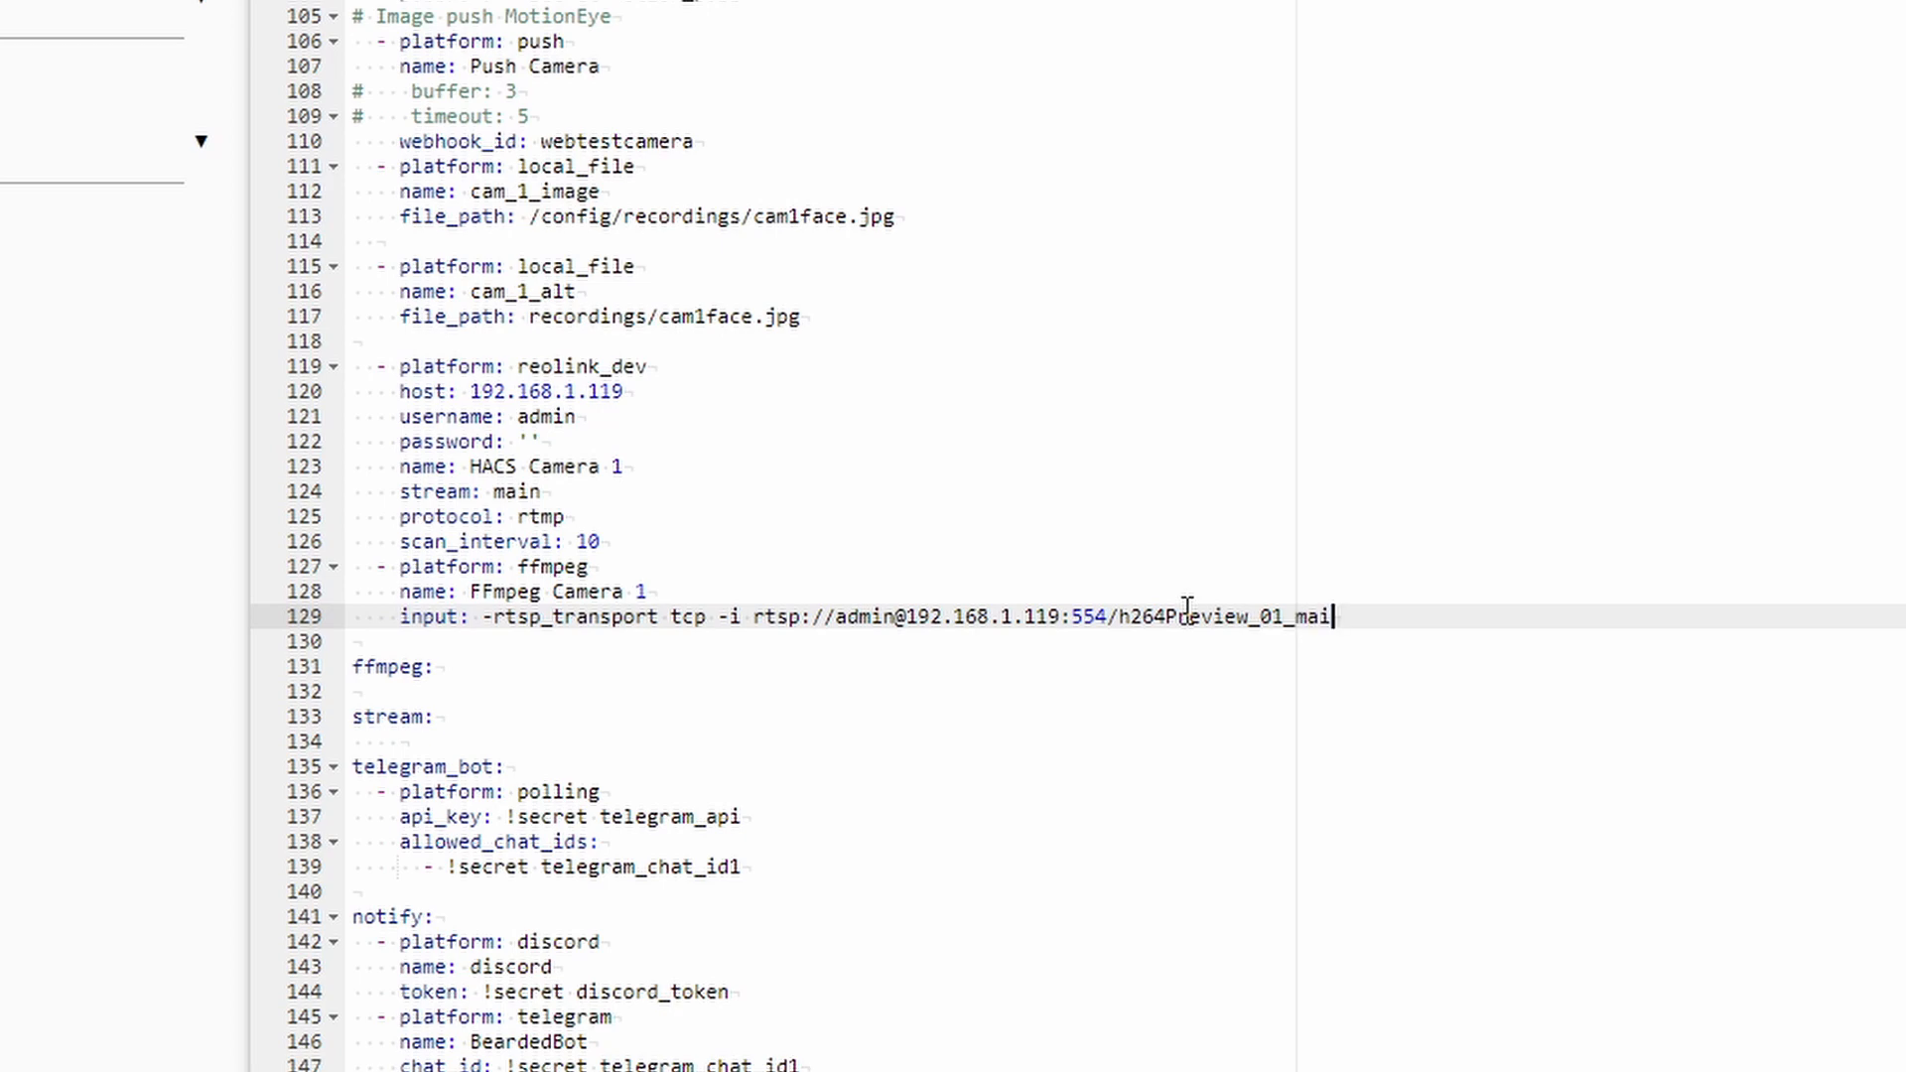
{"action": "type", "text": "l"}
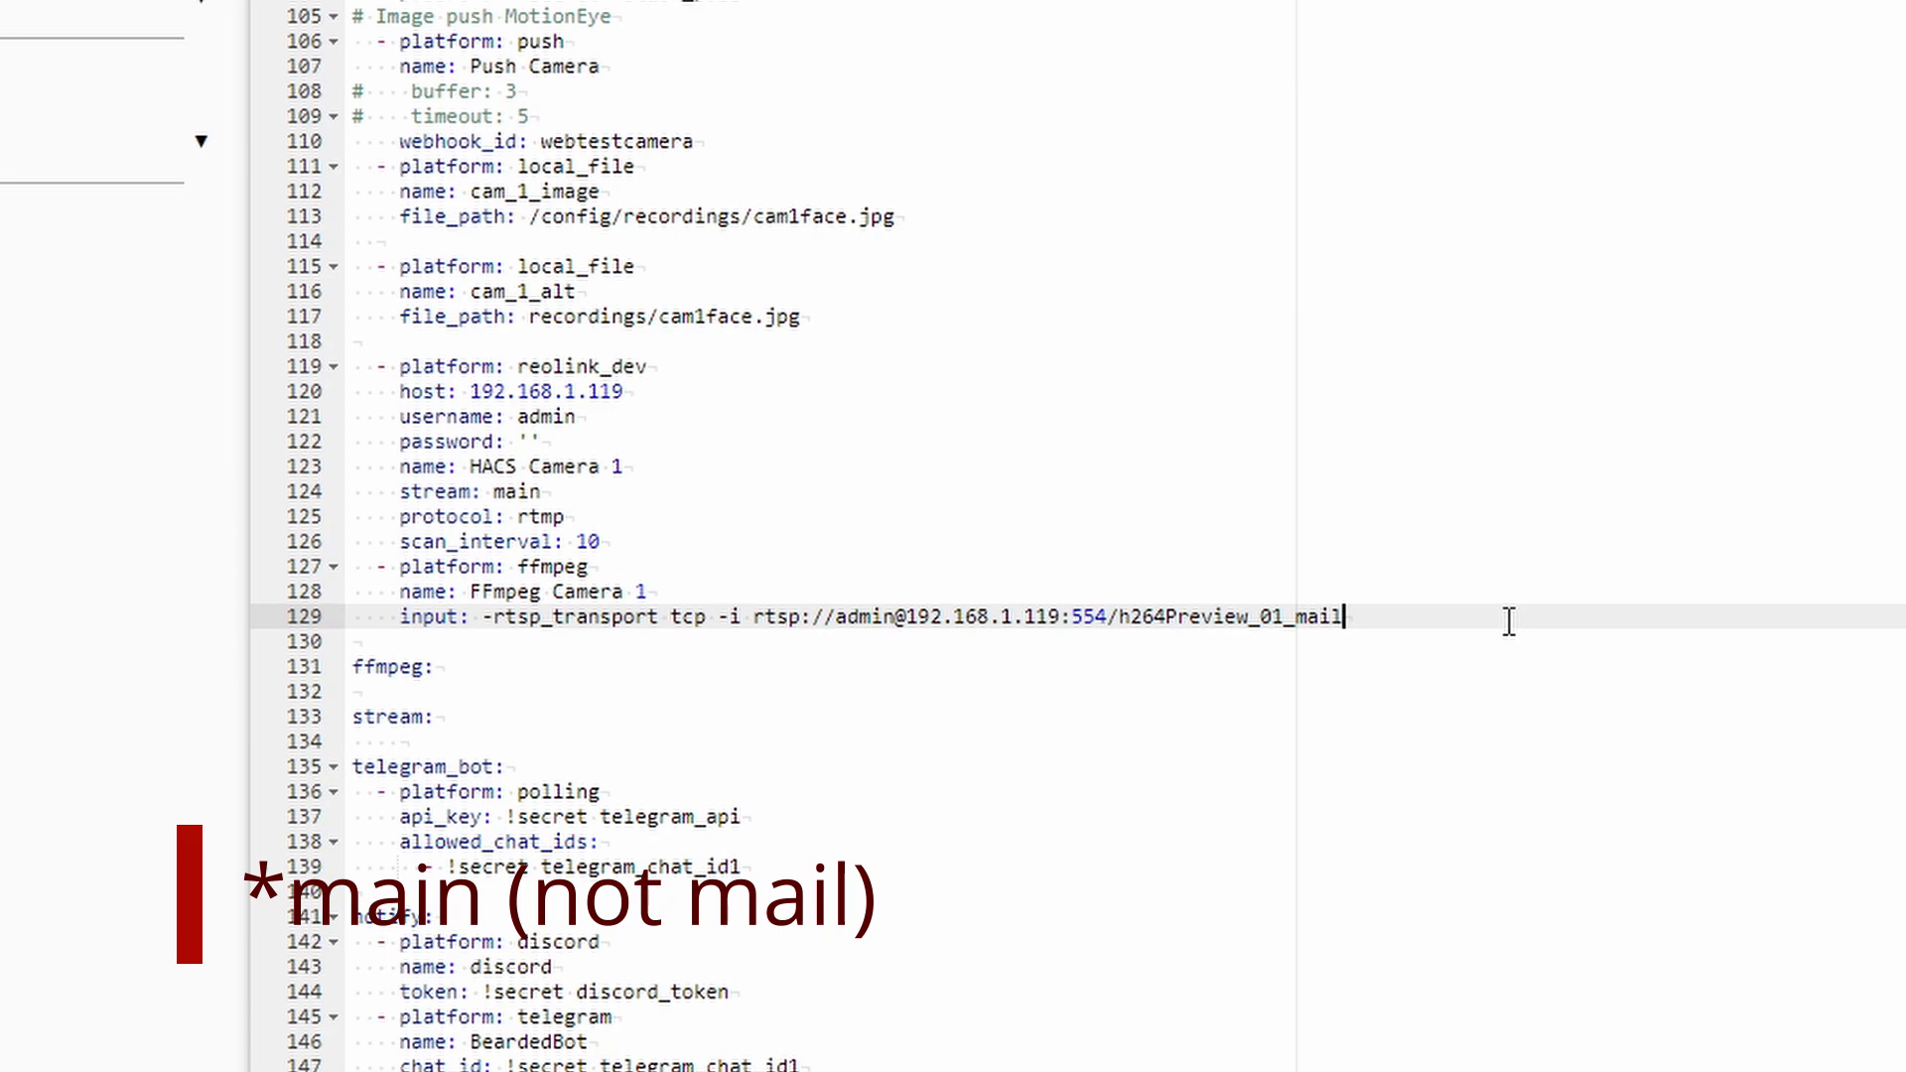
Copy the three-line ffmpeg entry and paste a duplicate below it for FFmpeg Camera 2.
{"action": "key", "text": "Up"}
{"action": "key", "text": "Up"}
{"action": "key", "text": "Home"}
{"action": "key", "text": "shift+Down"}
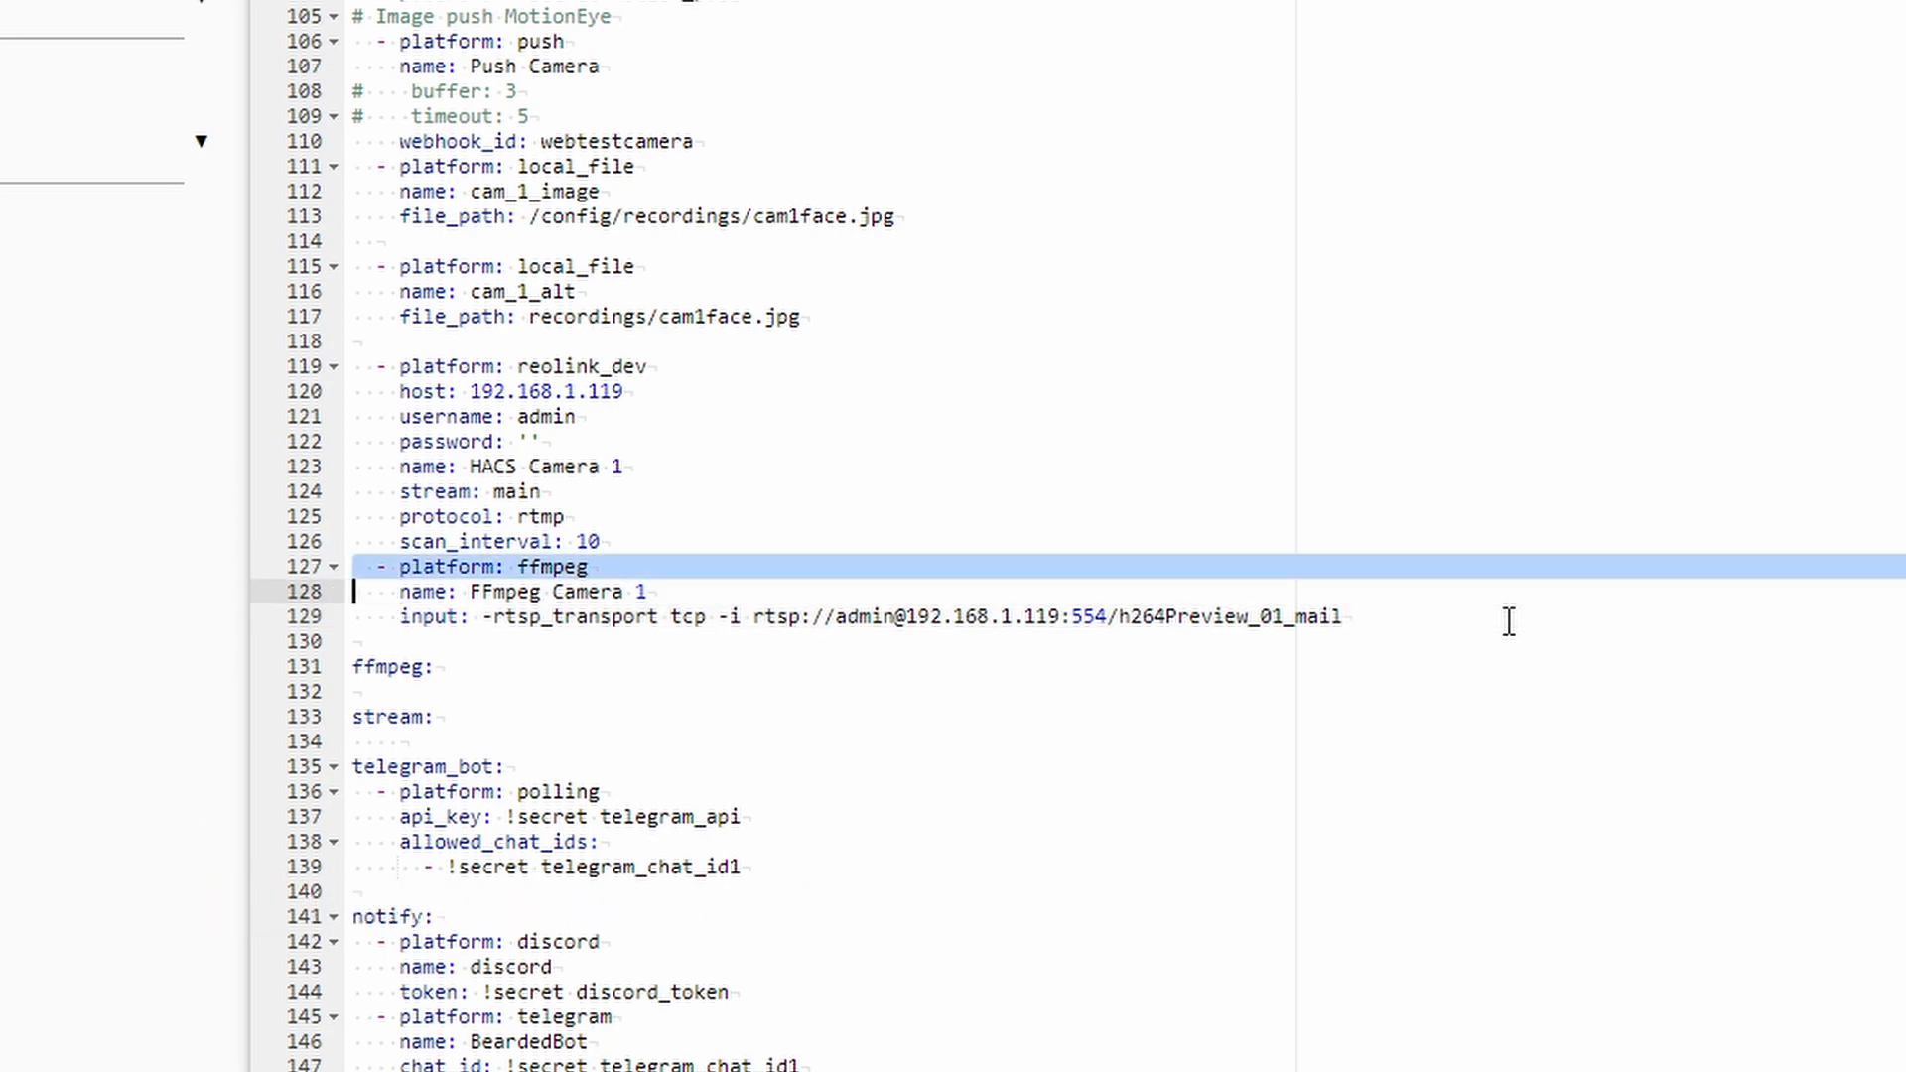
{"action": "key", "text": "shift+Down"}
{"action": "key", "text": "shift+Down"}
{"action": "key", "text": "ctrl+c"}
{"action": "key", "text": "Down"}
{"action": "key", "text": "Up"}
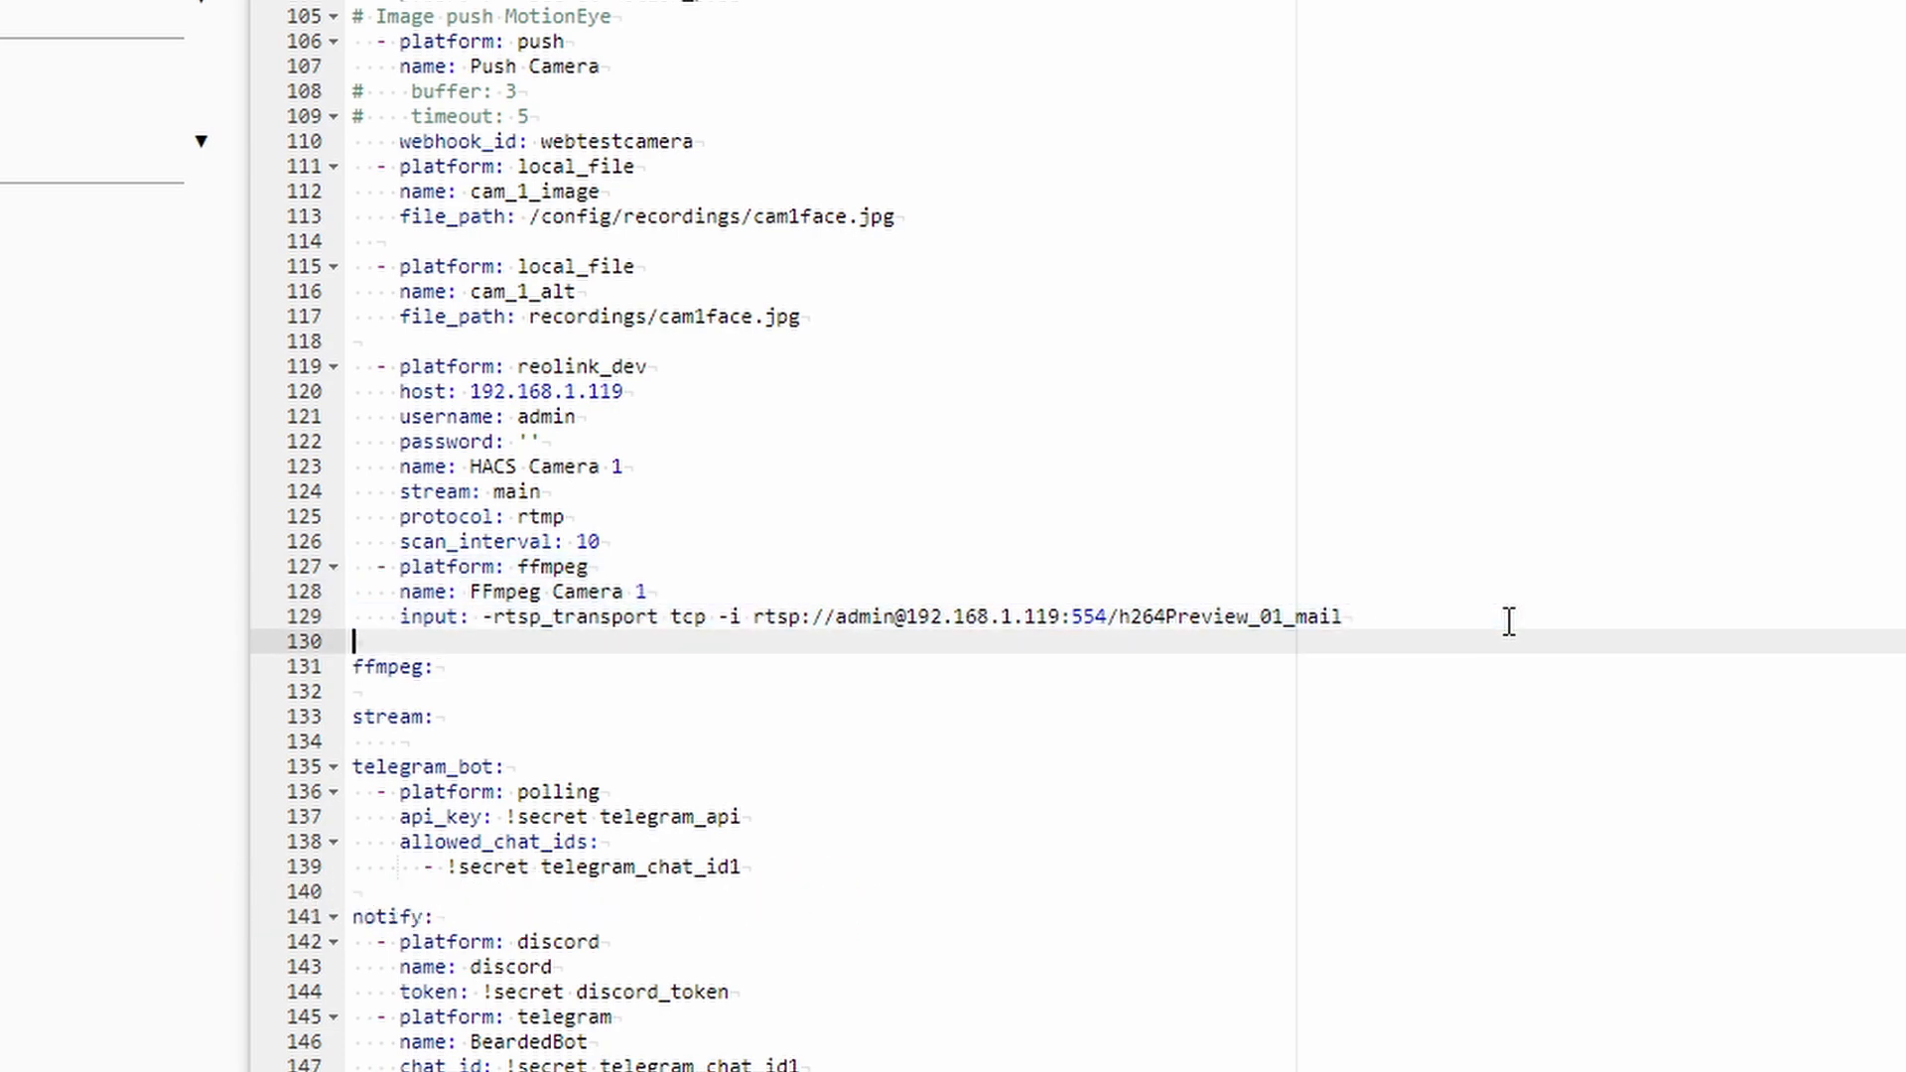
{"action": "key", "text": "Return"}
{"action": "key", "text": "Up"}
{"action": "key", "text": "ctrl+v"}
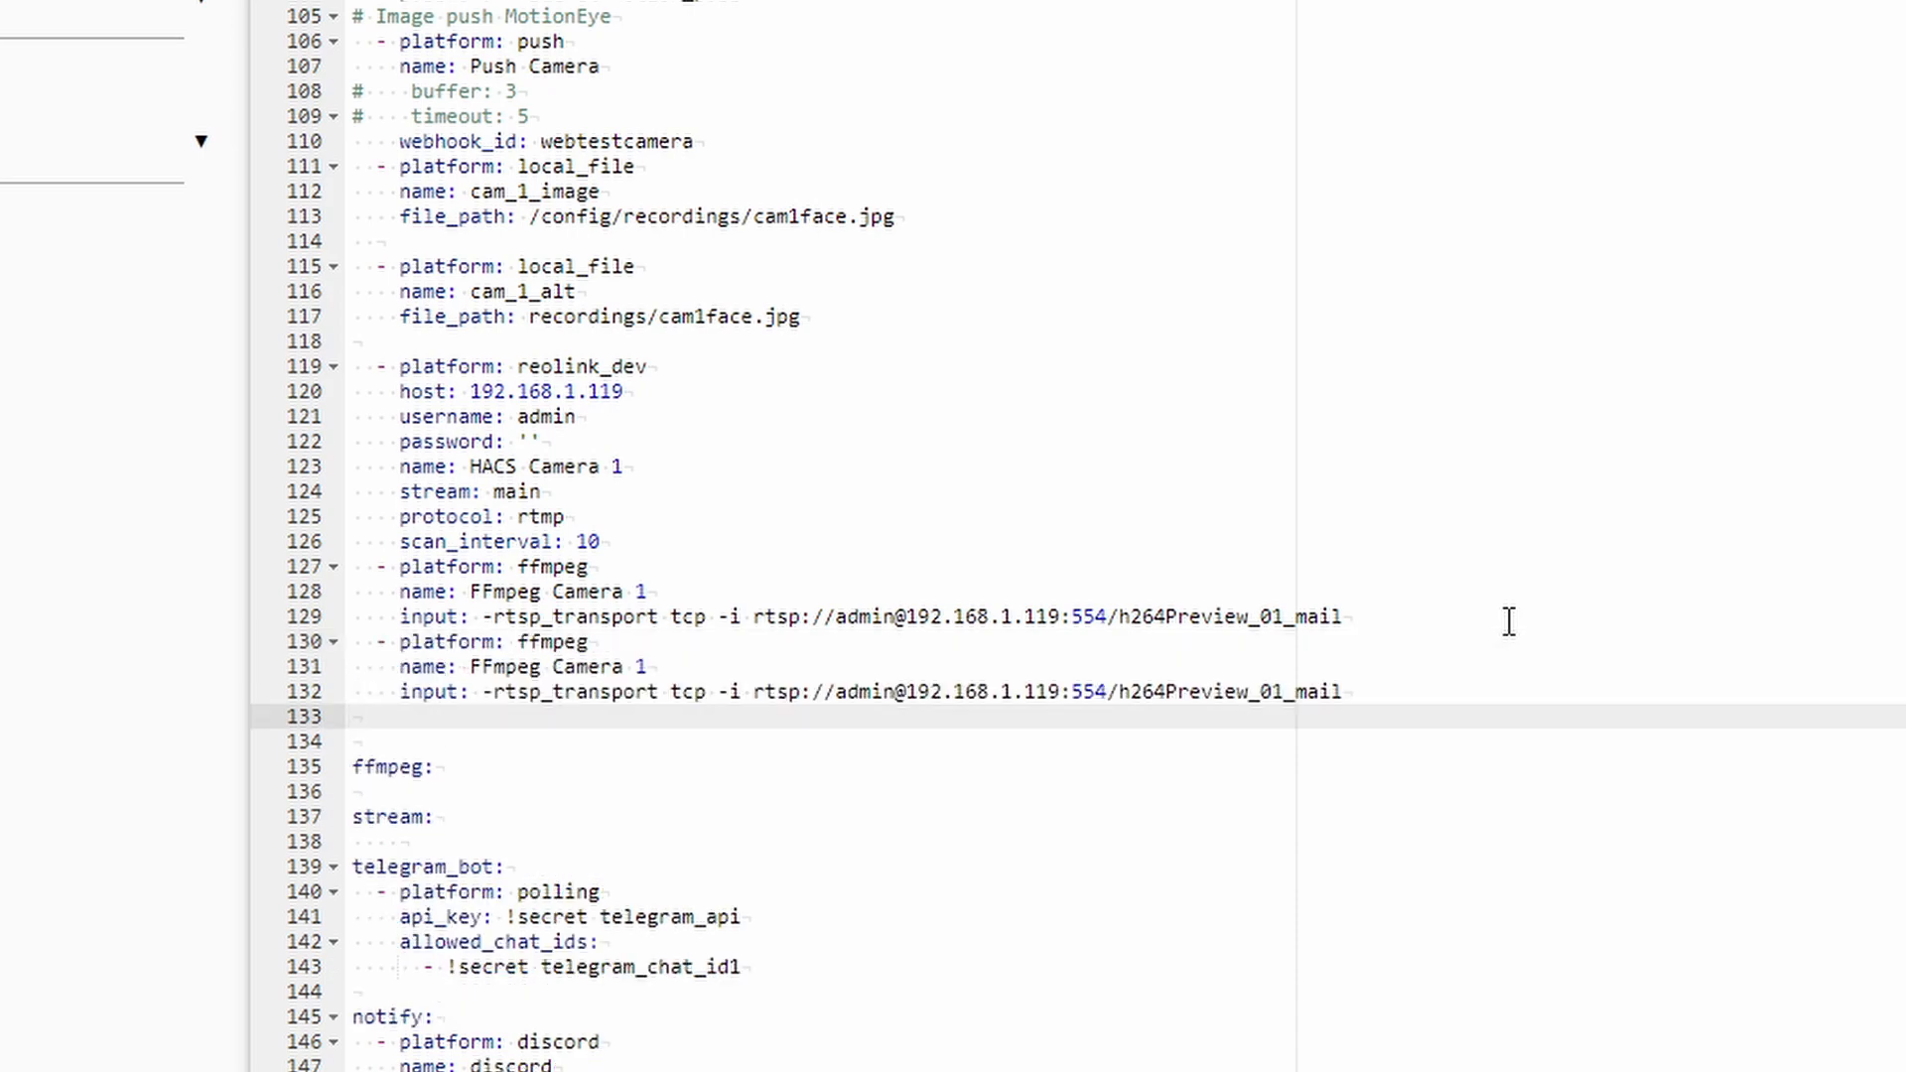
{"action": "key", "text": "Up"}
{"action": "key", "text": "Up"}
{"action": "key", "text": "Down"}
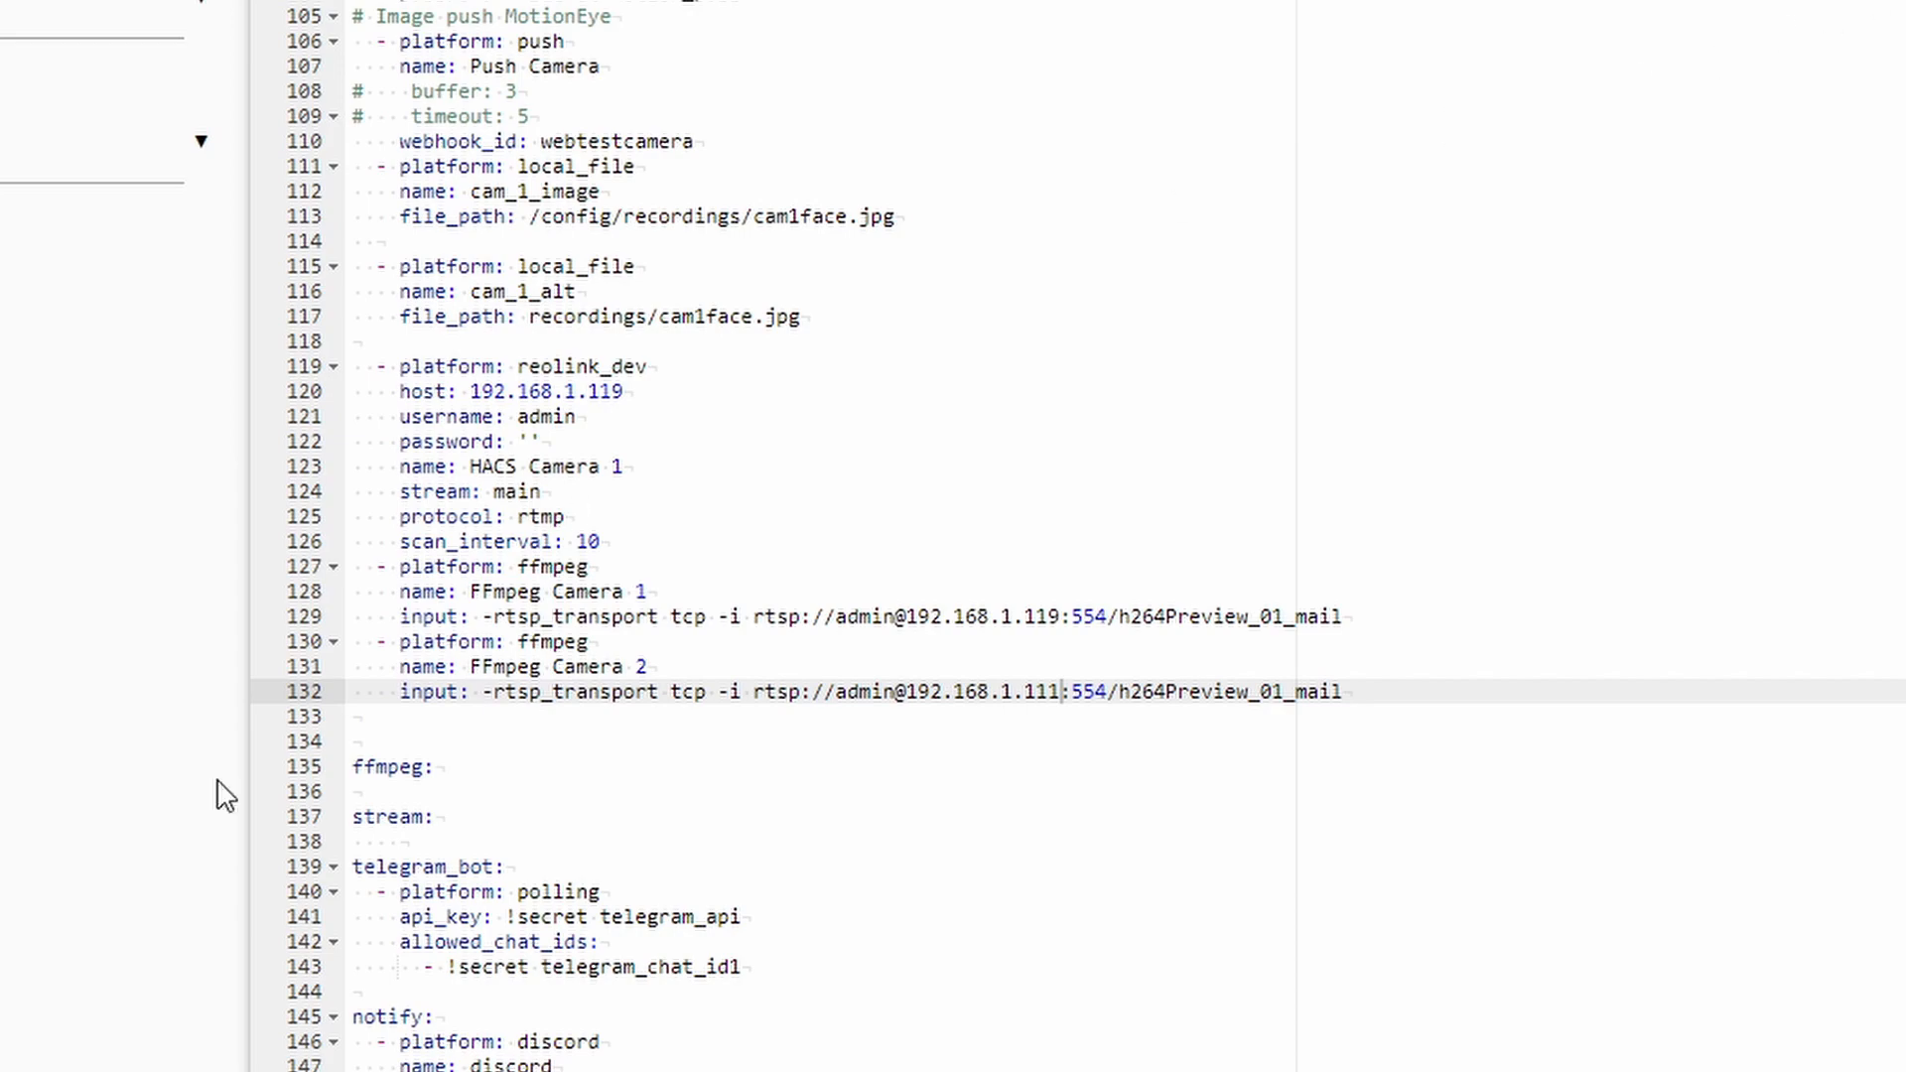
{"action": "left_click", "coordinate": [30, 915]}
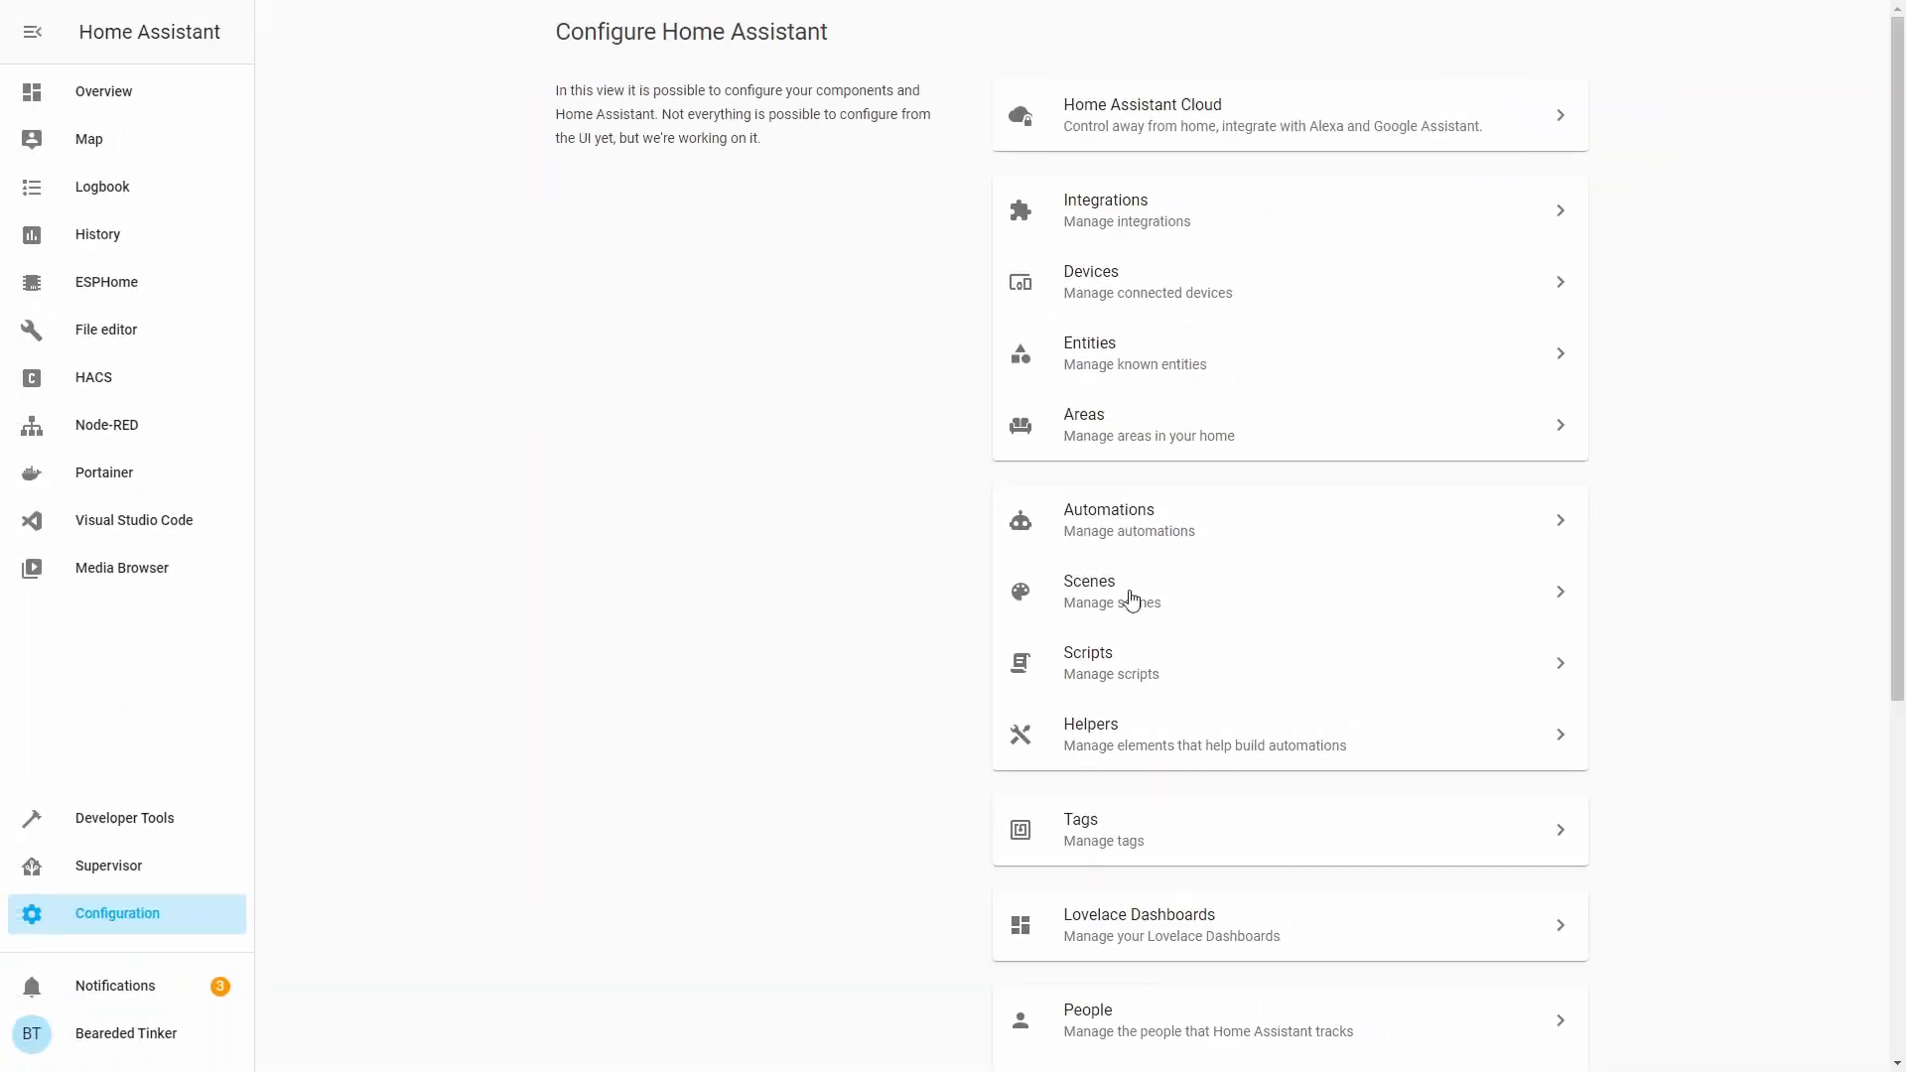
Restart the server from Server Controls, confirm with OK, and return to the Home dashboard.
{"action": "scroll", "coordinate": [1087, 569], "scroll_direction": "down", "scroll_amount": 5}
{"action": "left_click", "coordinate": [1148, 842]}
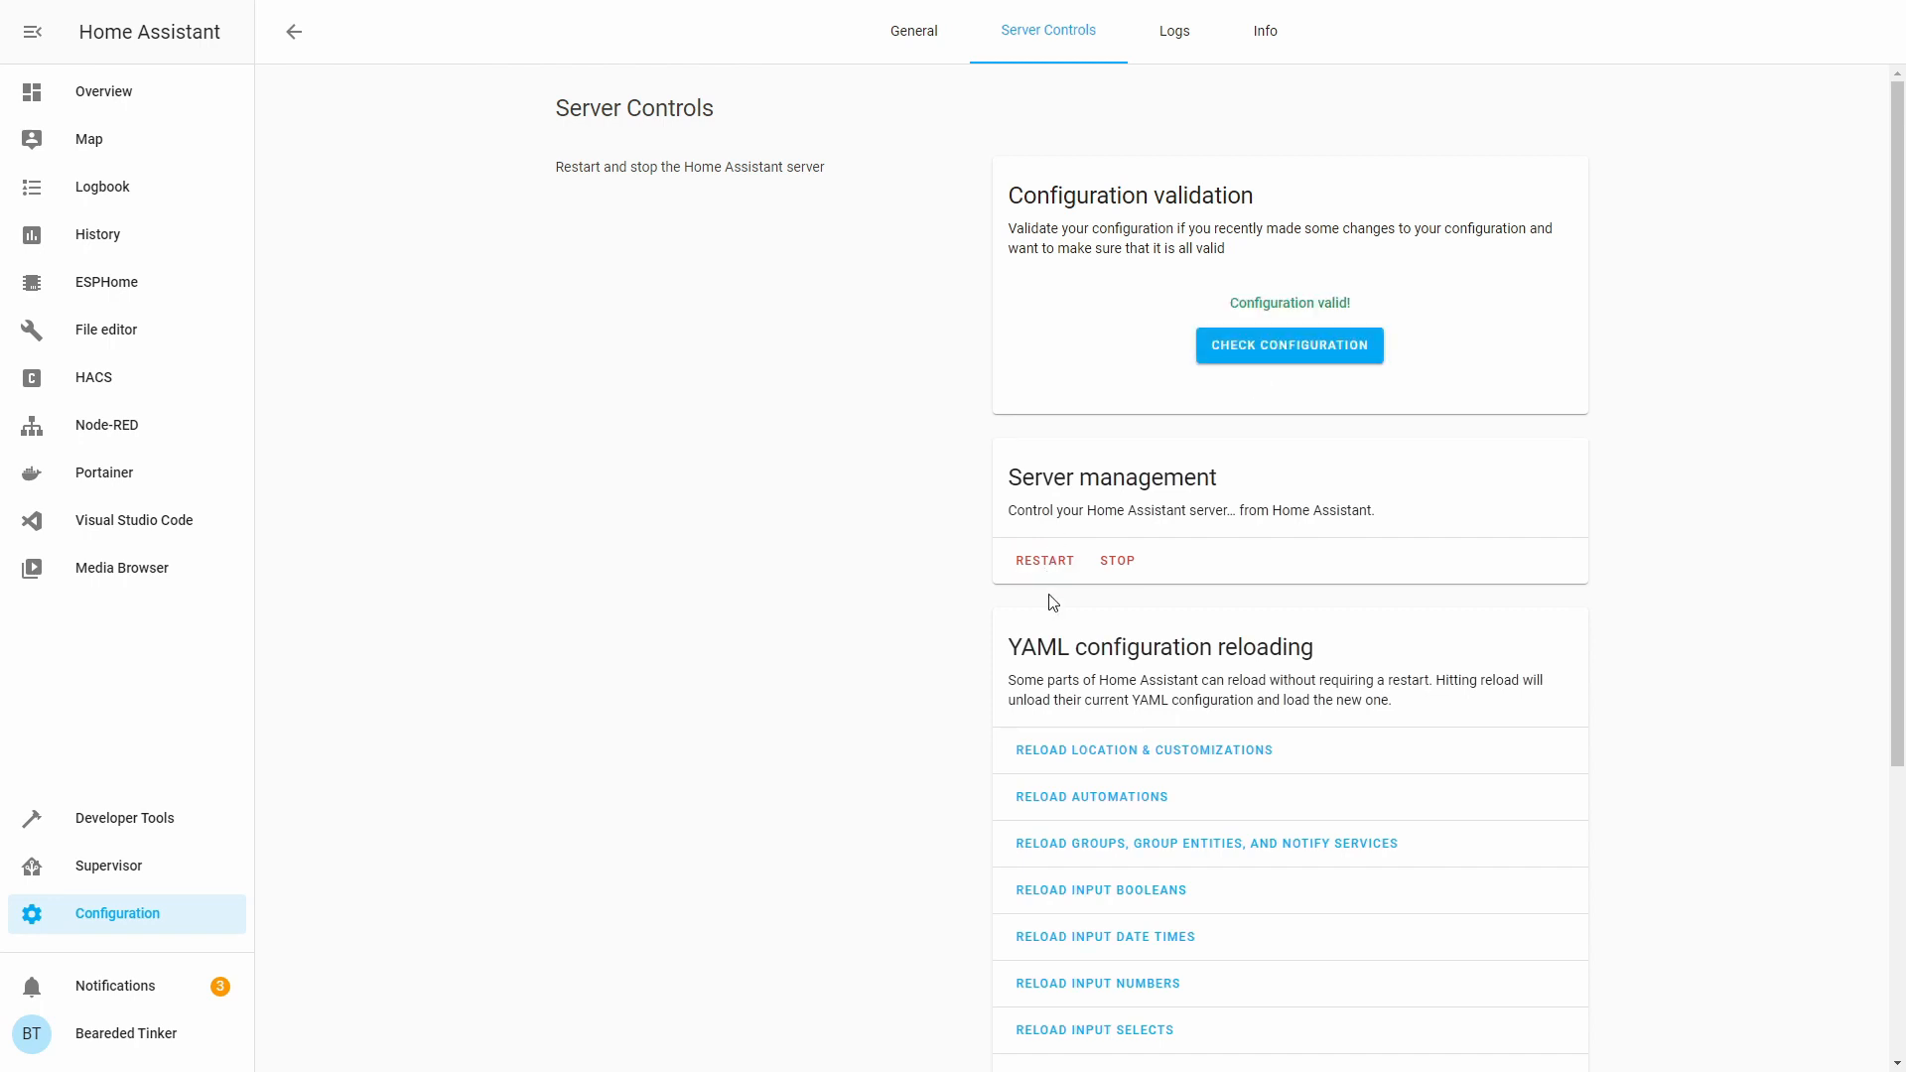
{"action": "left_click", "coordinate": [1056, 563]}
{"action": "left_click", "coordinate": [1097, 612]}
{"action": "left_click", "coordinate": [151, 93]}
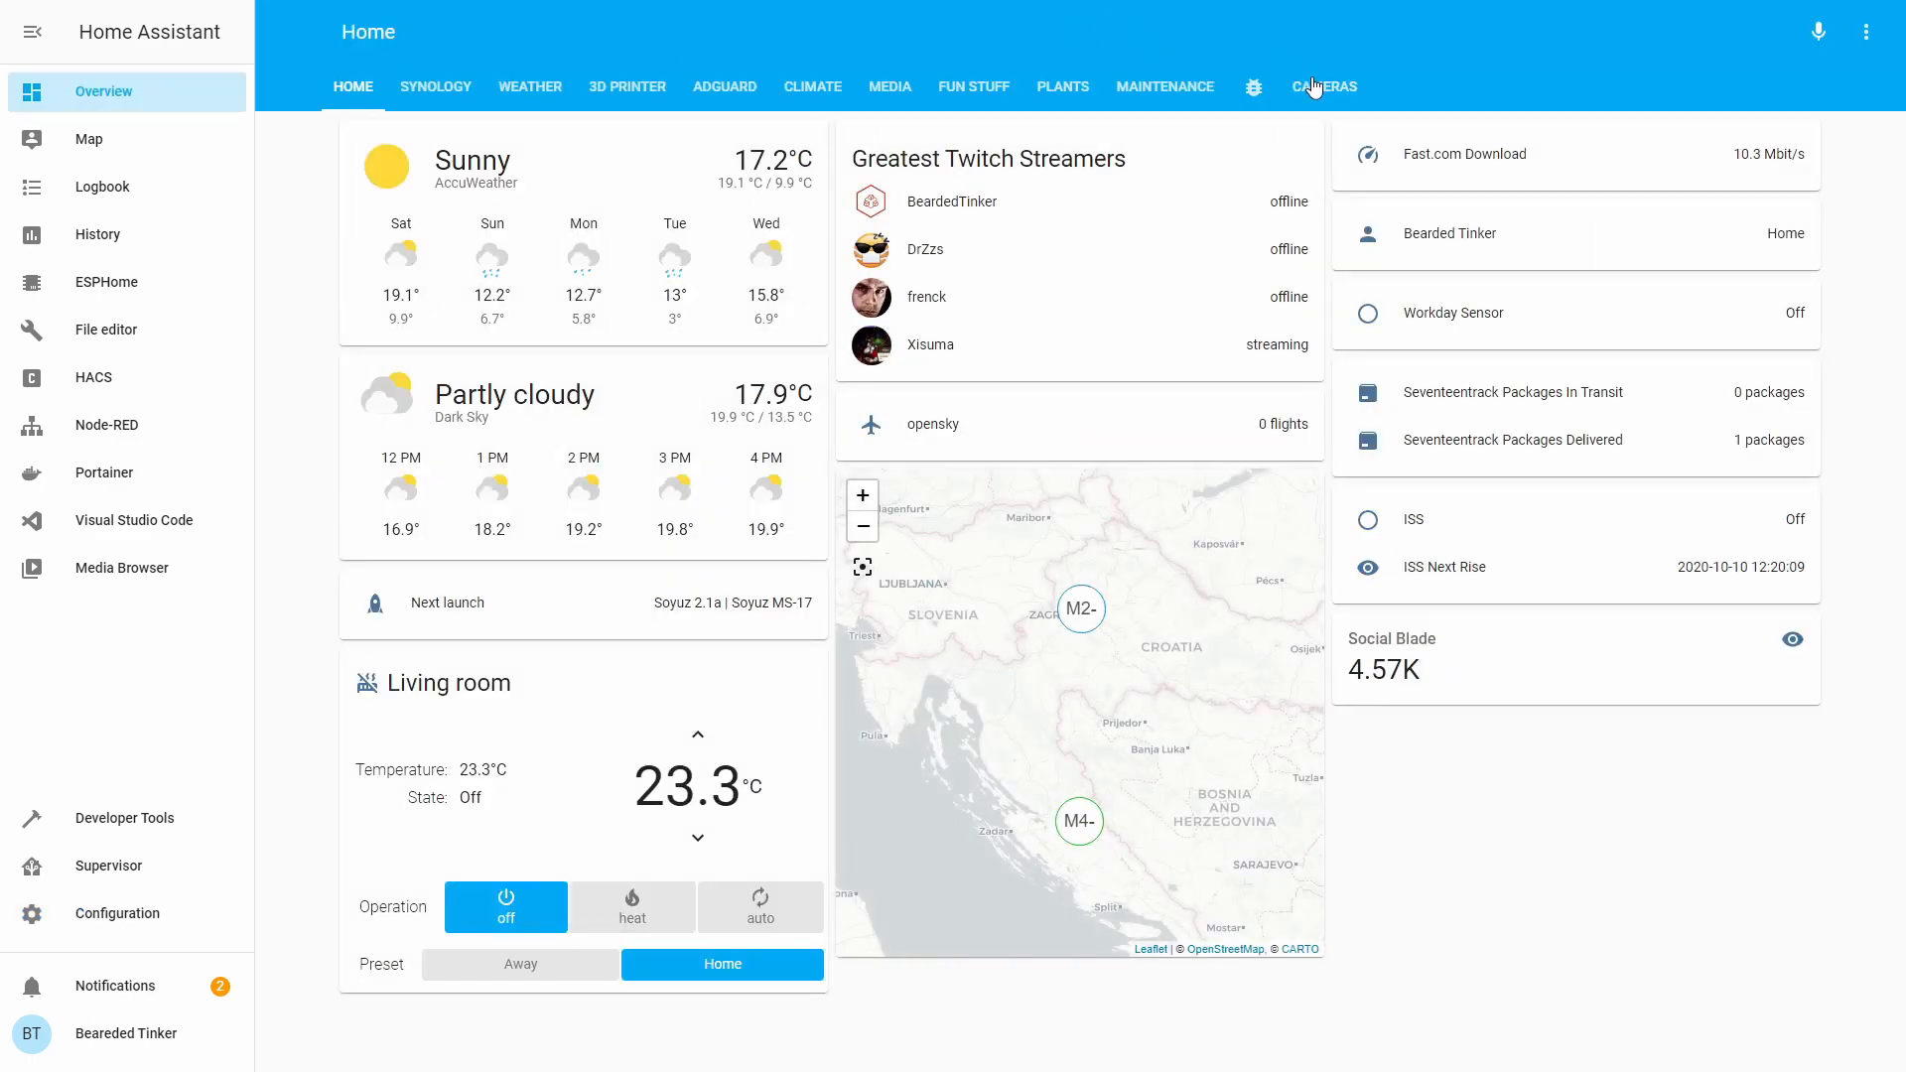
Put the Cameras dashboard view into edit mode.
{"action": "left_click", "coordinate": [1310, 86]}
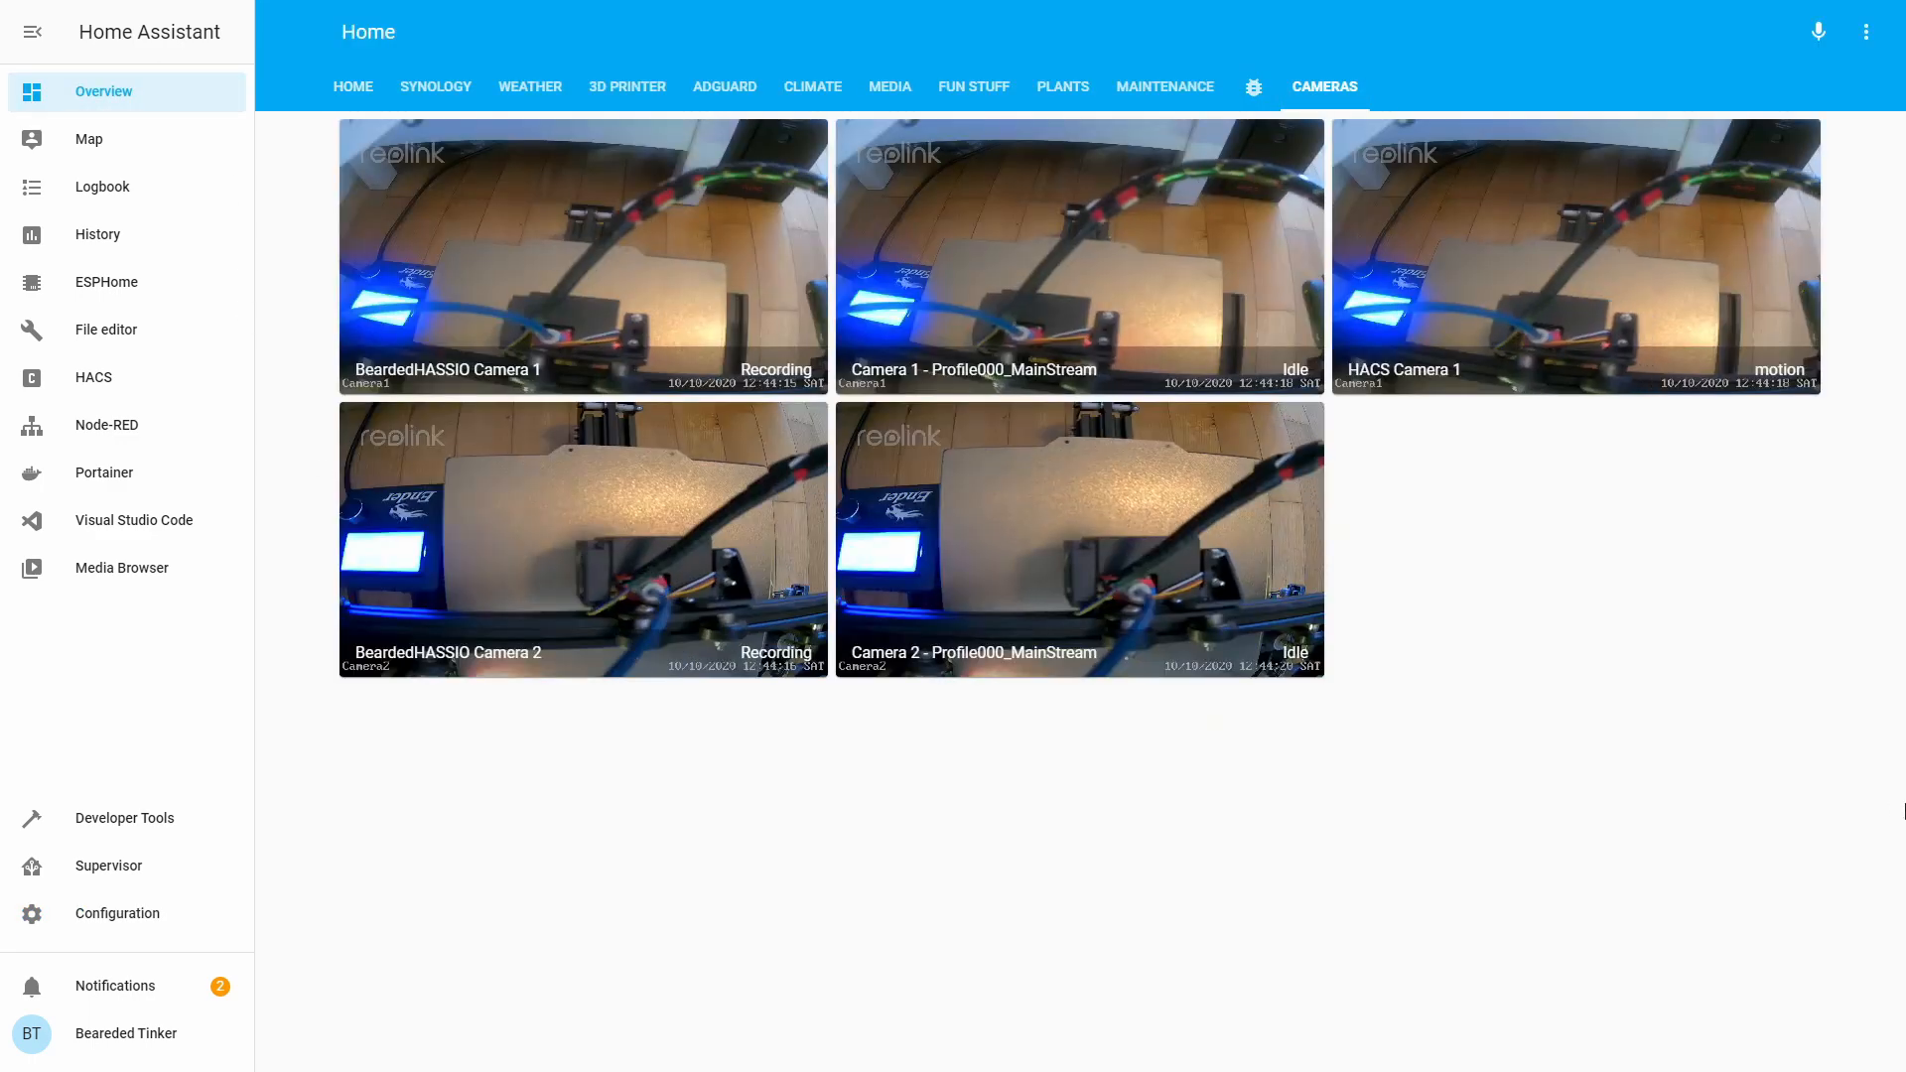
{"action": "left_click", "coordinate": [1867, 31]}
{"action": "left_click", "coordinate": [1855, 85]}
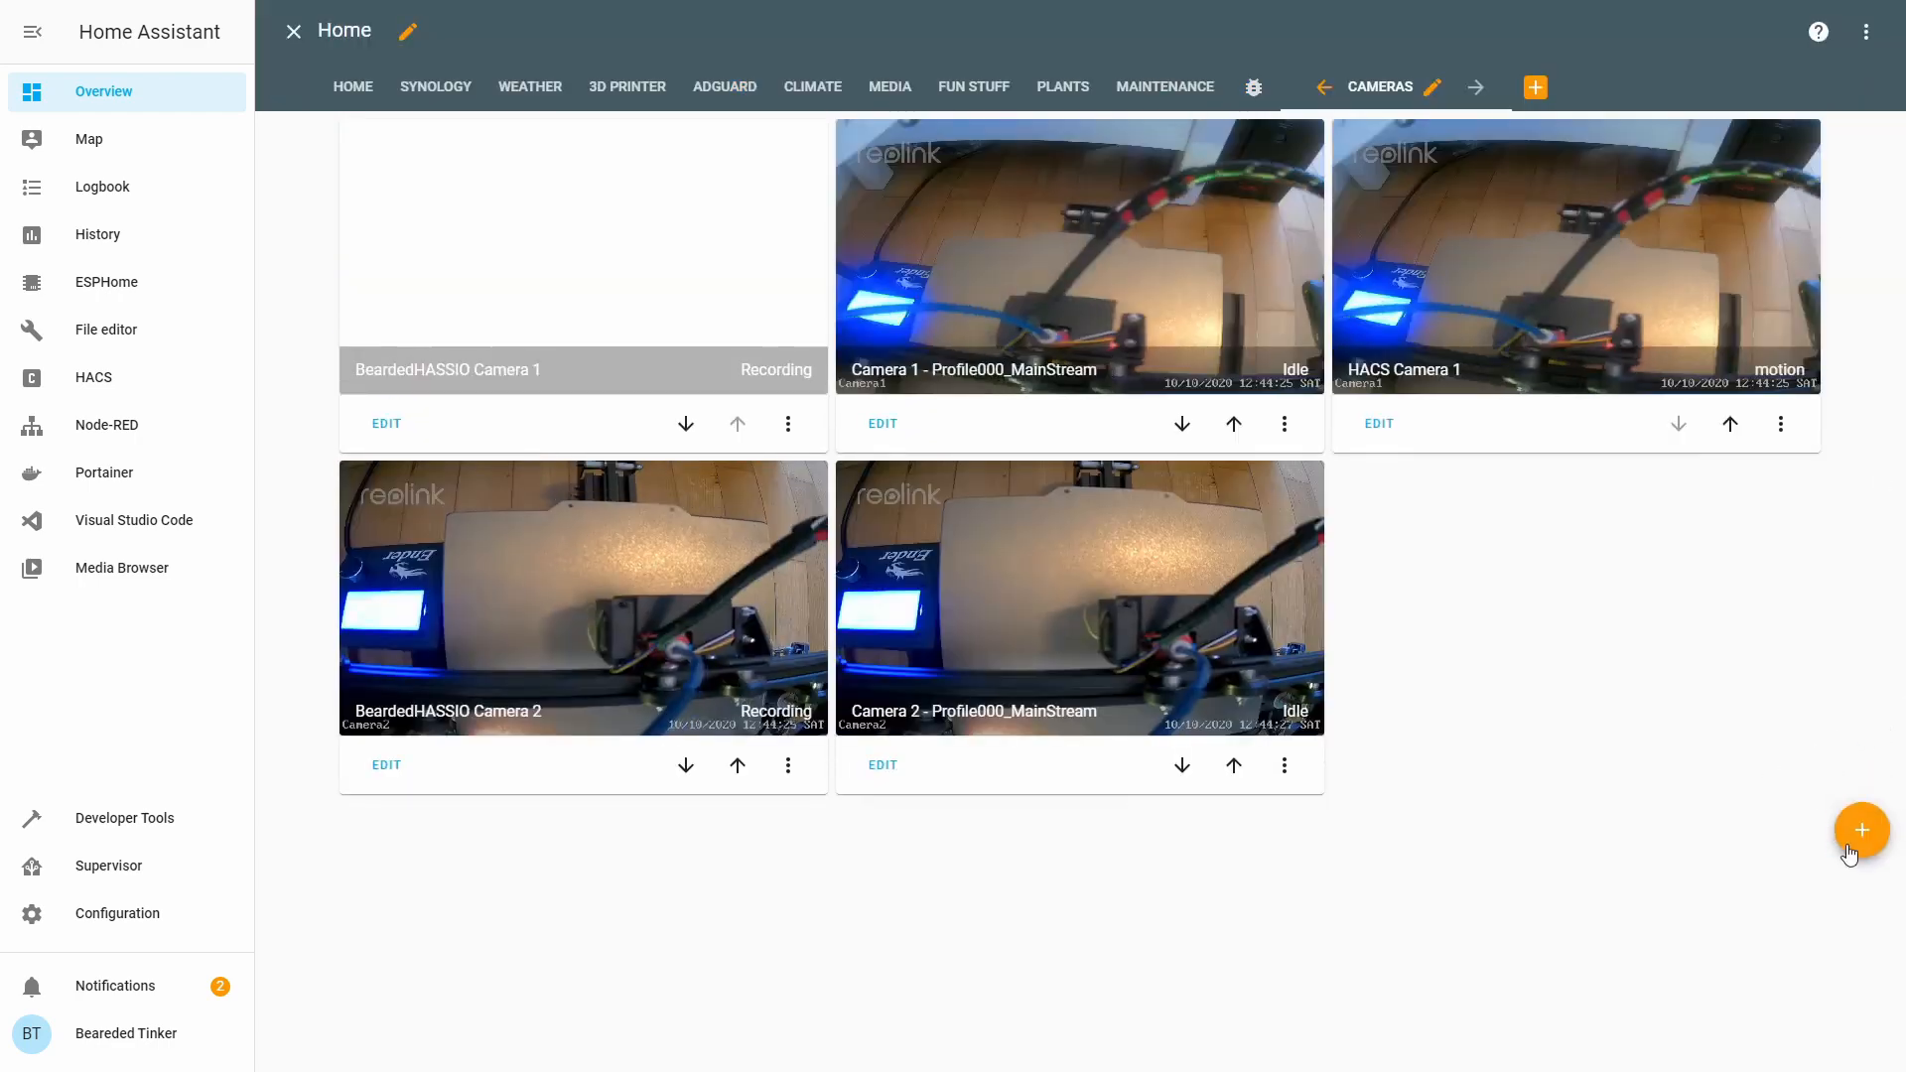
Add a Picture Entity card for FFmpeg Camera 1 with a live camera view.
{"action": "left_click", "coordinate": [1849, 839]}
{"action": "scroll", "coordinate": [764, 717], "scroll_direction": "down", "scroll_amount": 12}
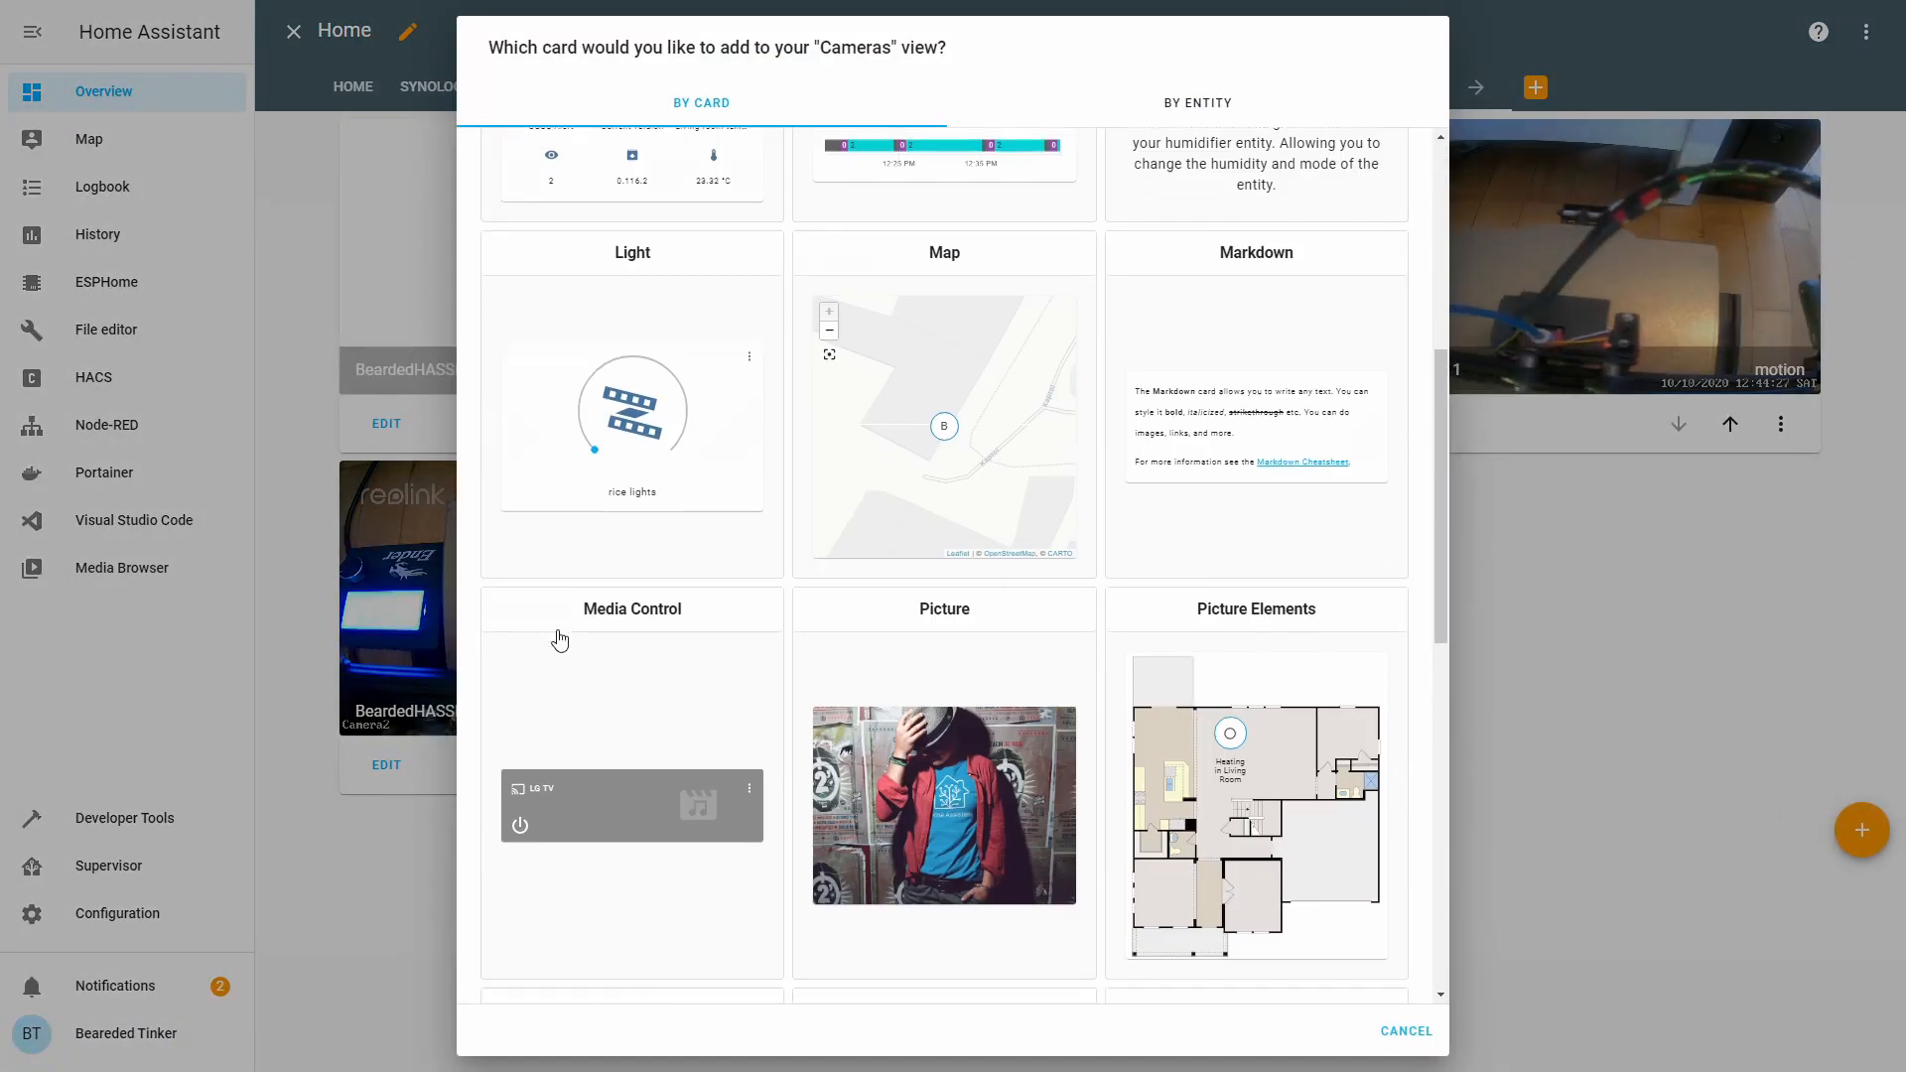
{"action": "left_click", "coordinate": [697, 534]}
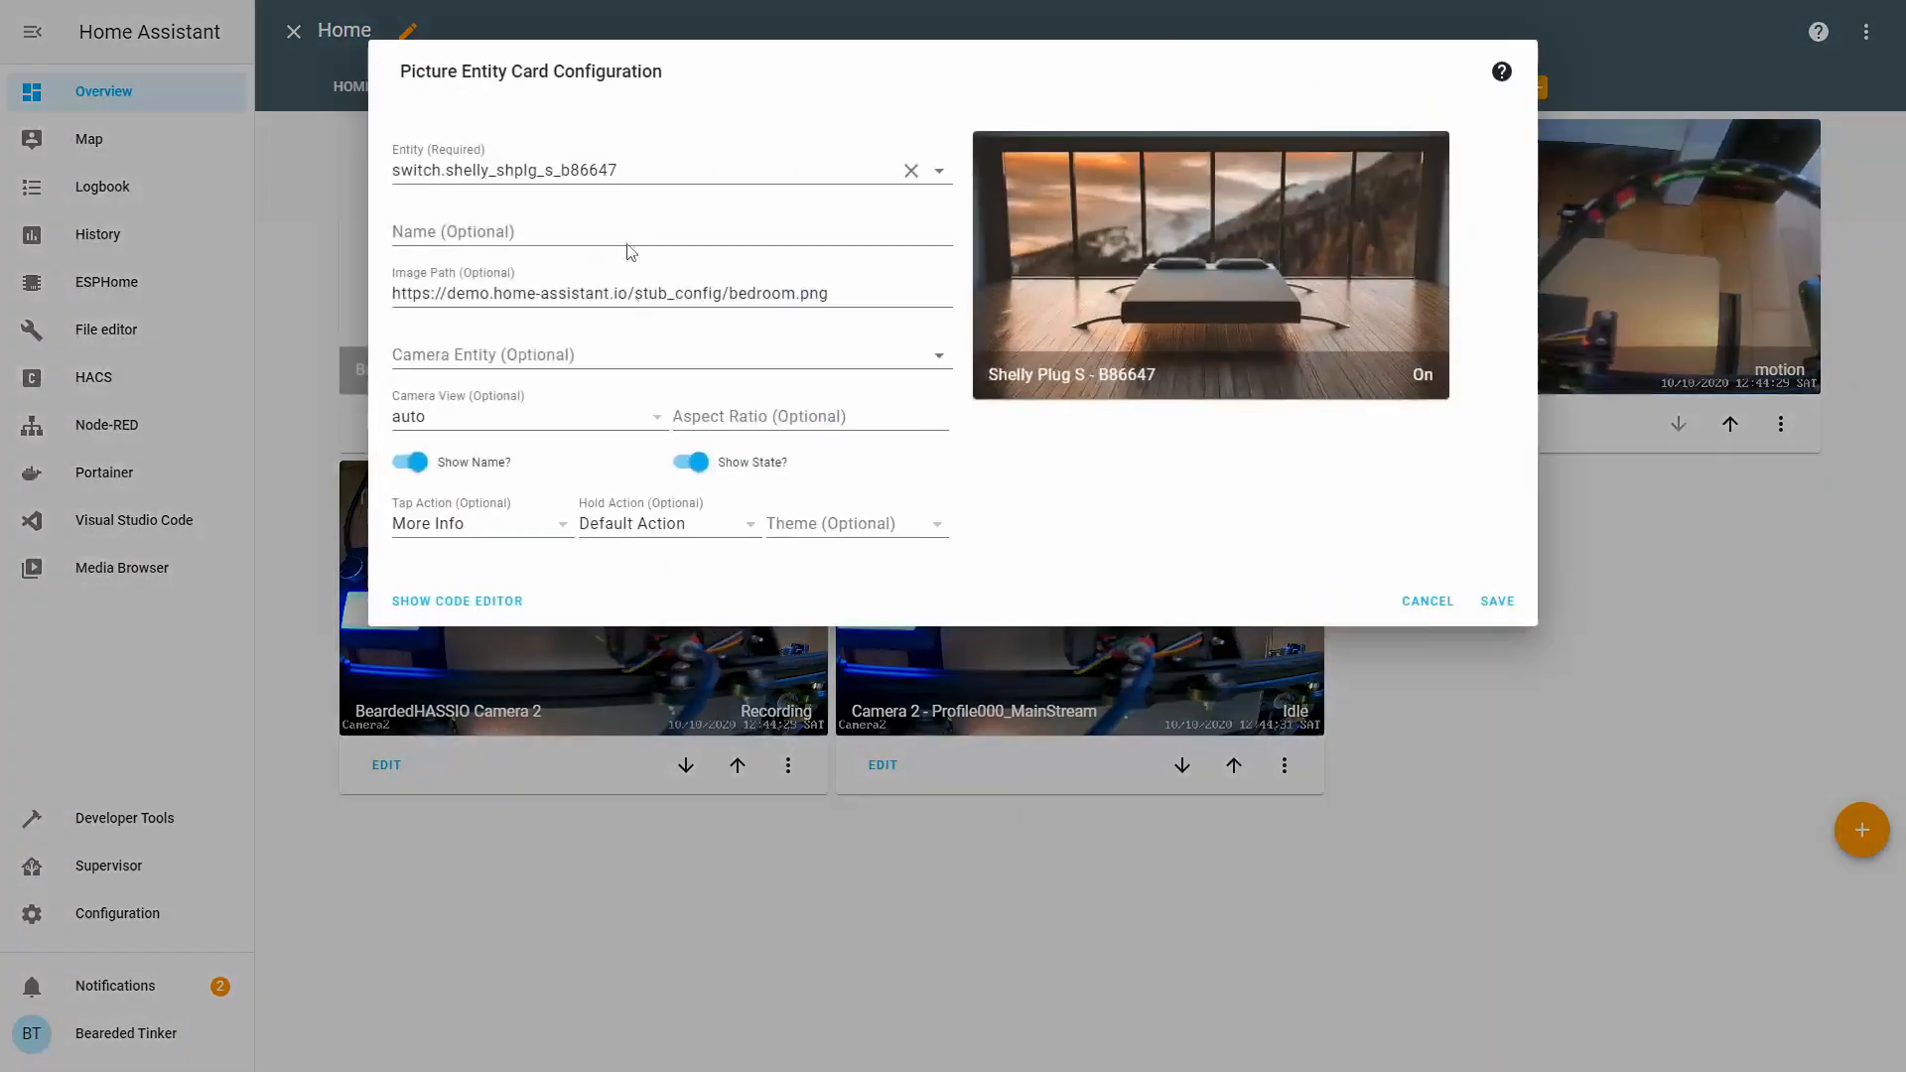
{"action": "double_click", "coordinate": [653, 170]}
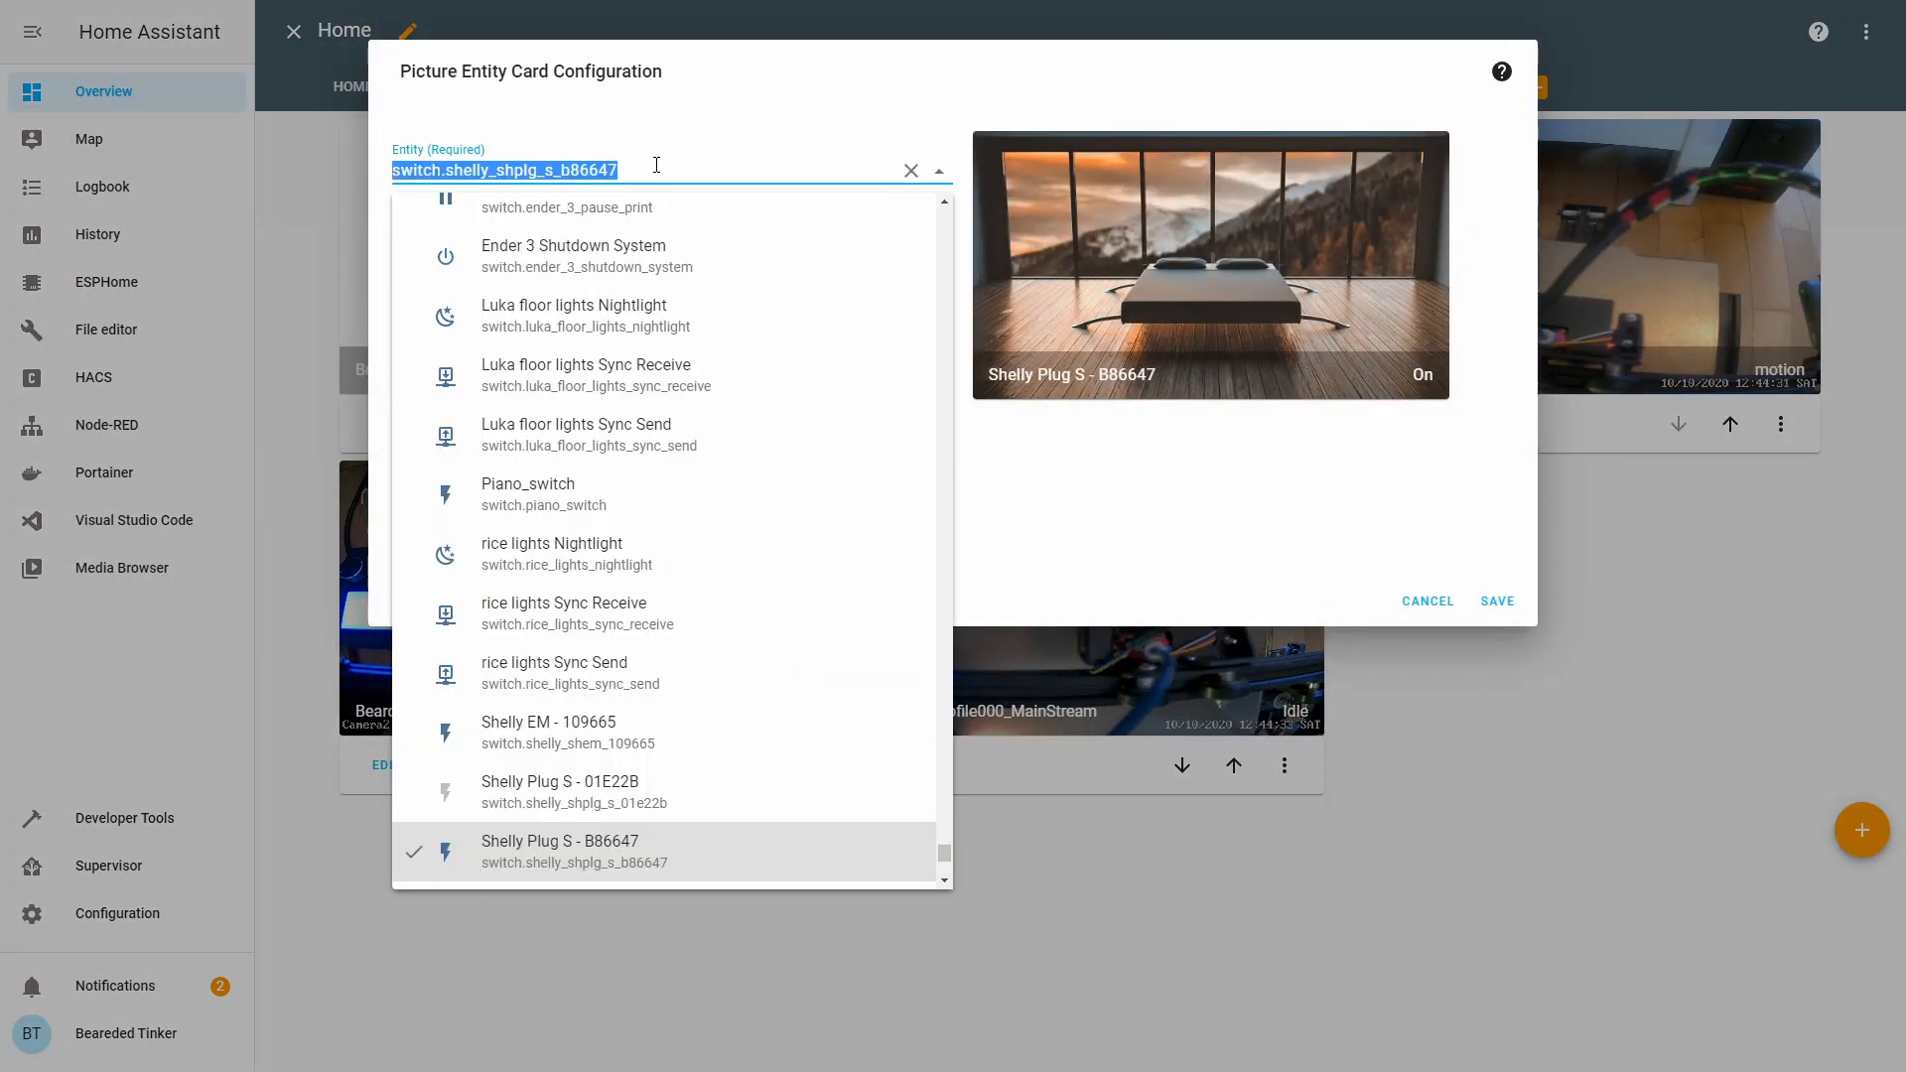
{"action": "type", "text": "ff"}
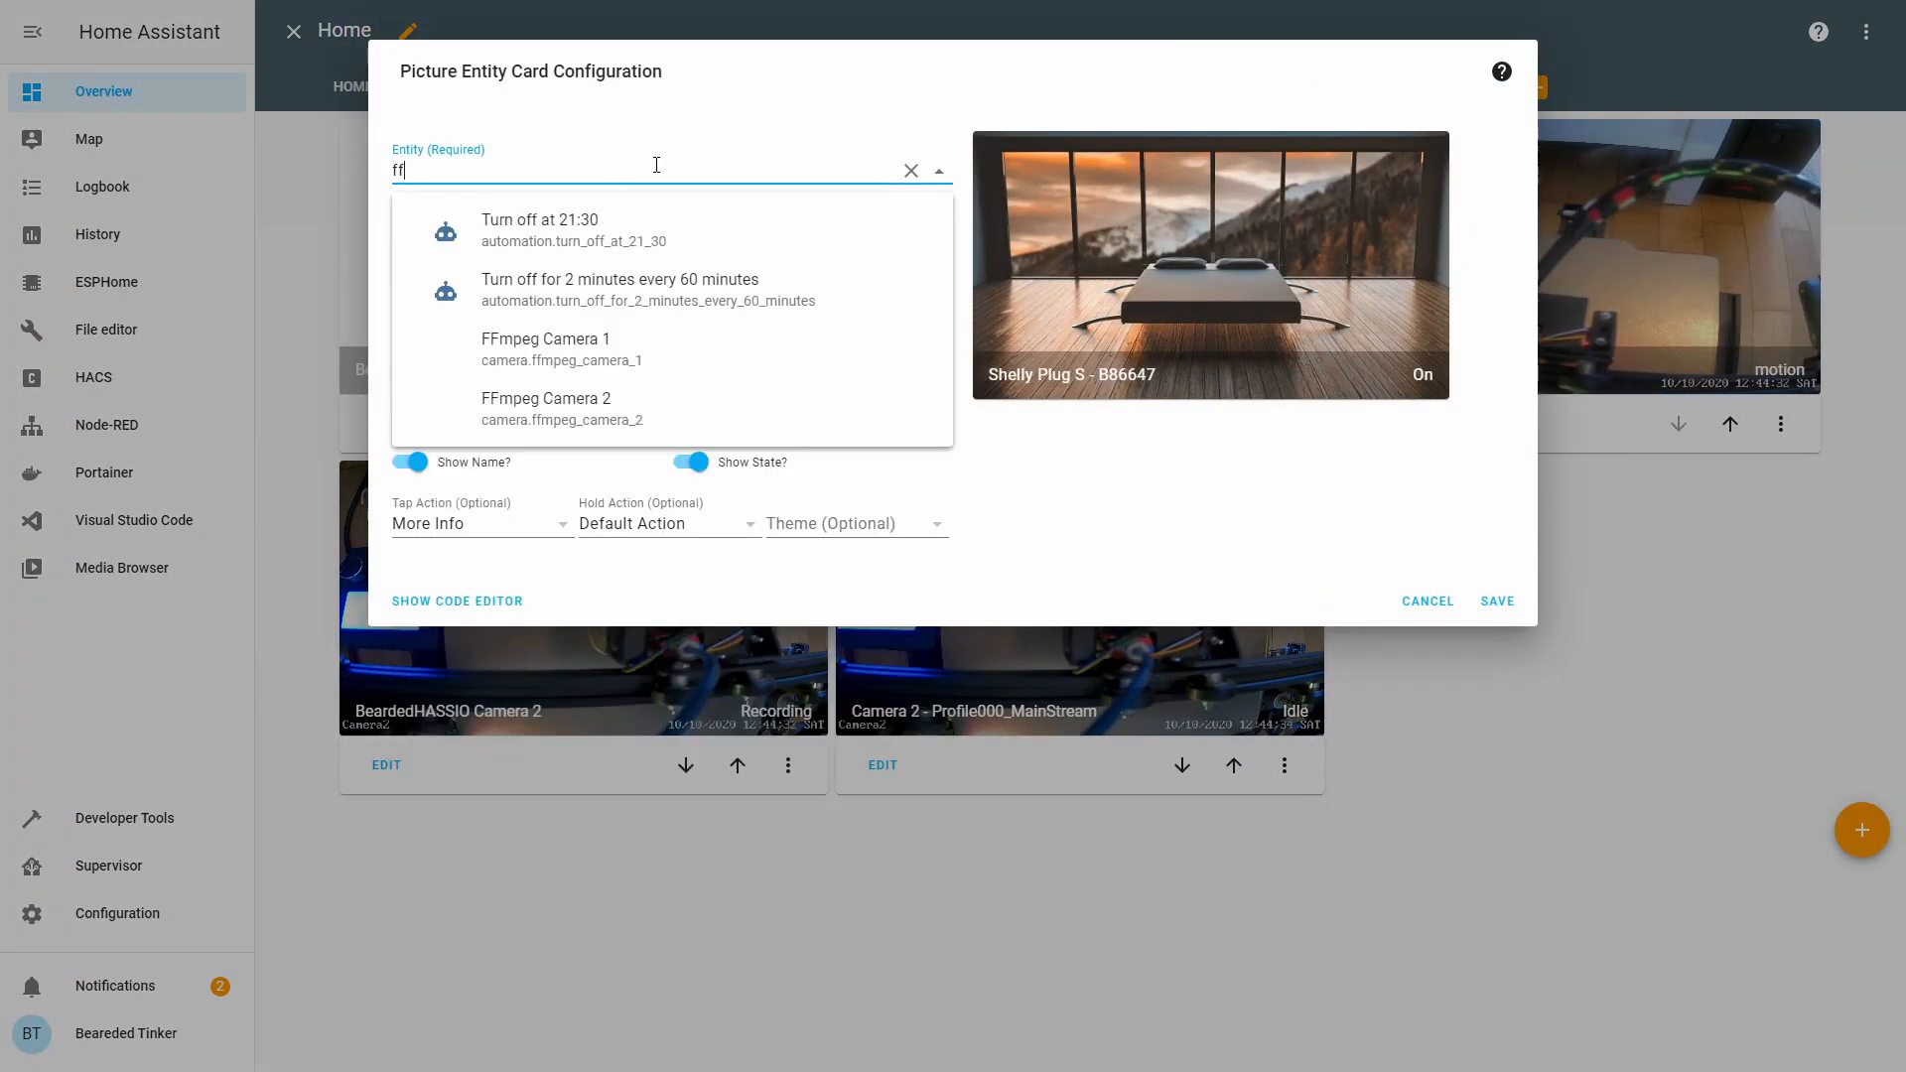
{"action": "left_click", "coordinate": [646, 339]}
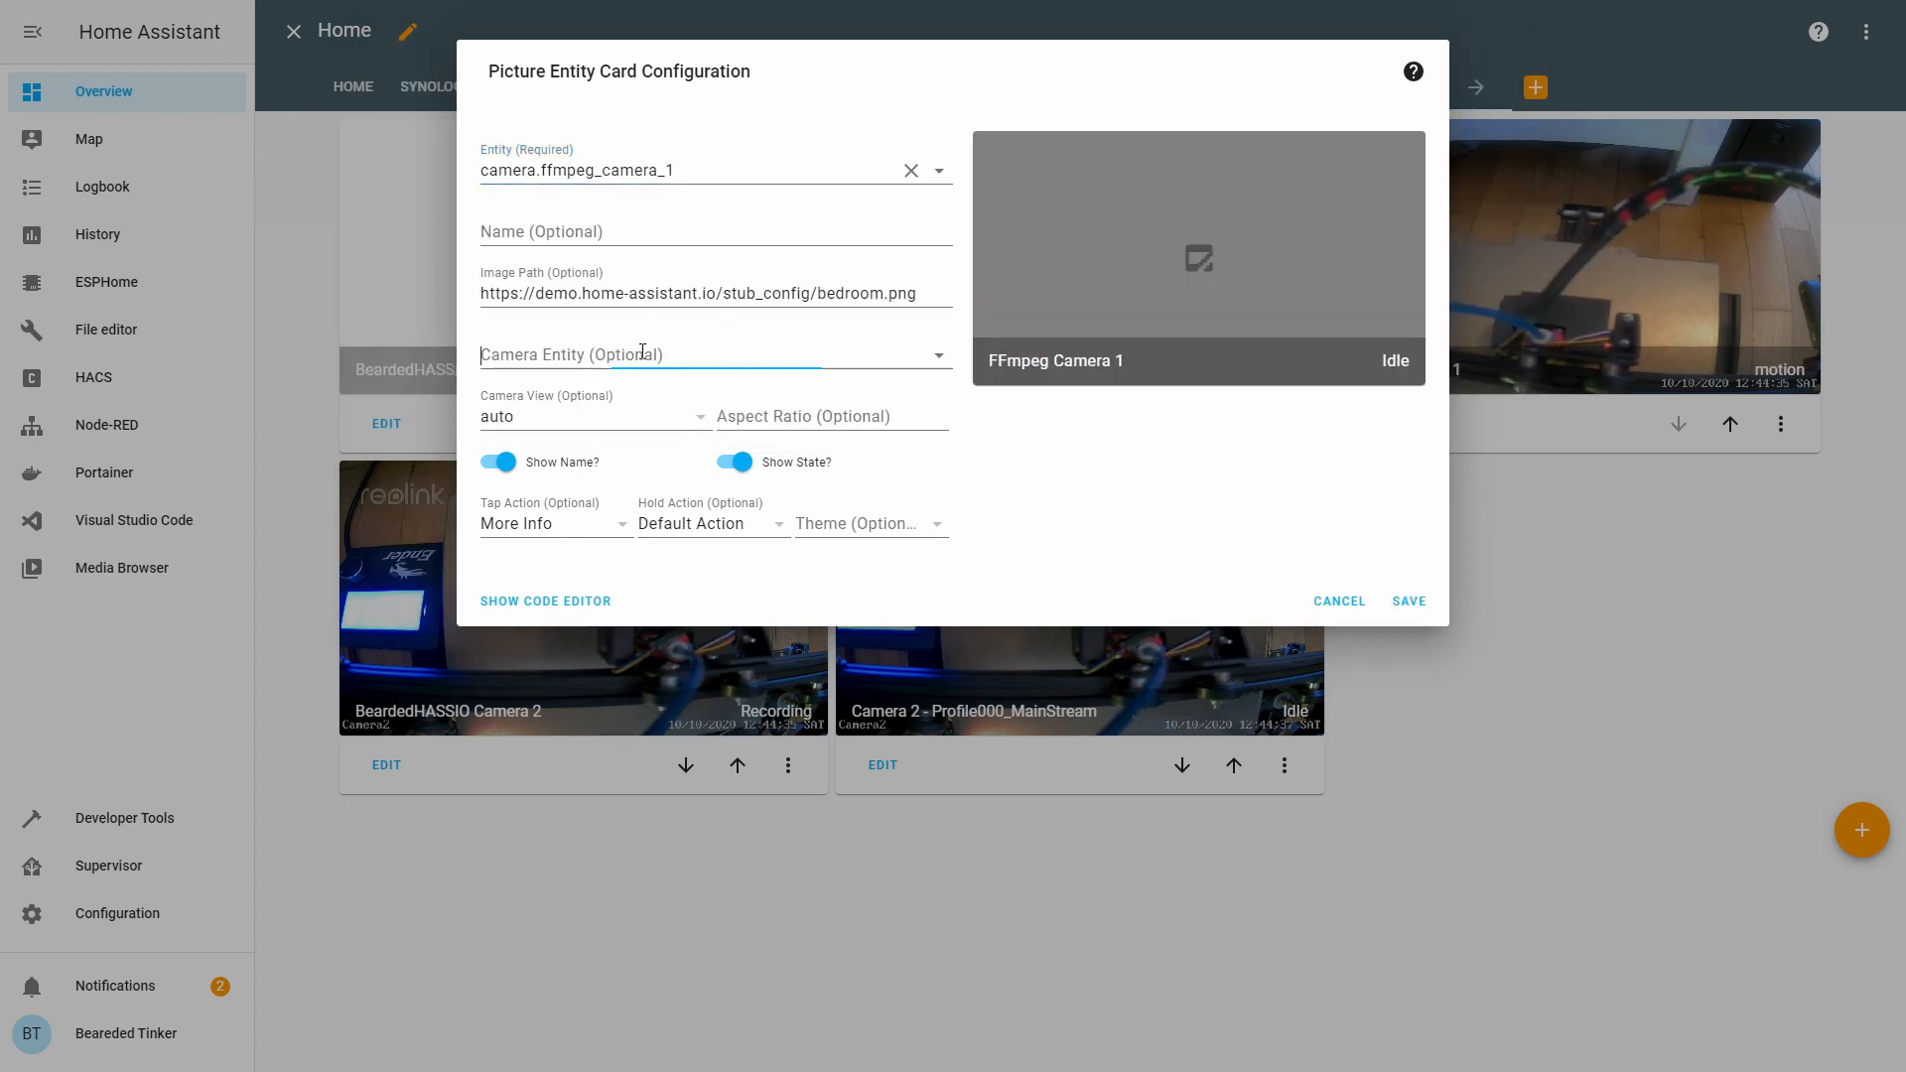
{"action": "type", "text": "ffmpeg_camera_1"}
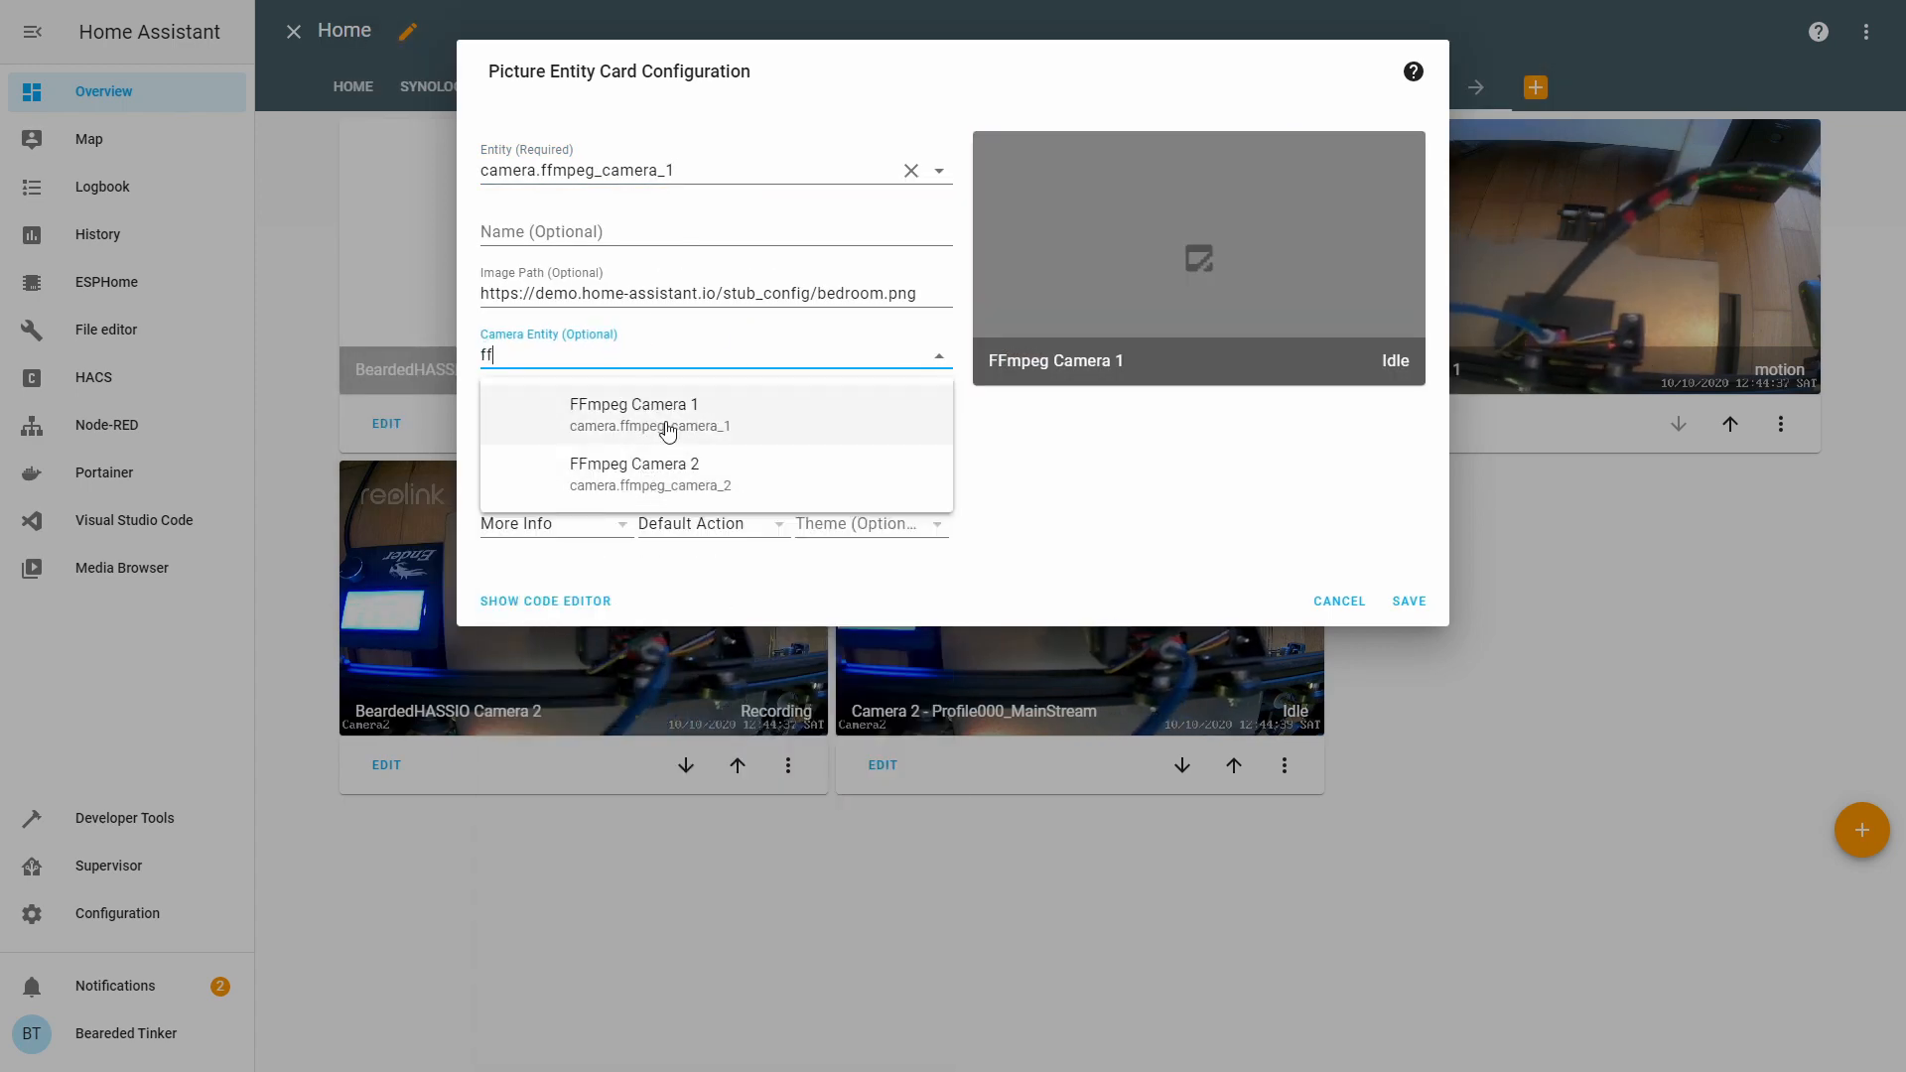
{"action": "left_click", "coordinate": [668, 430]}
{"action": "left_click", "coordinate": [663, 418]}
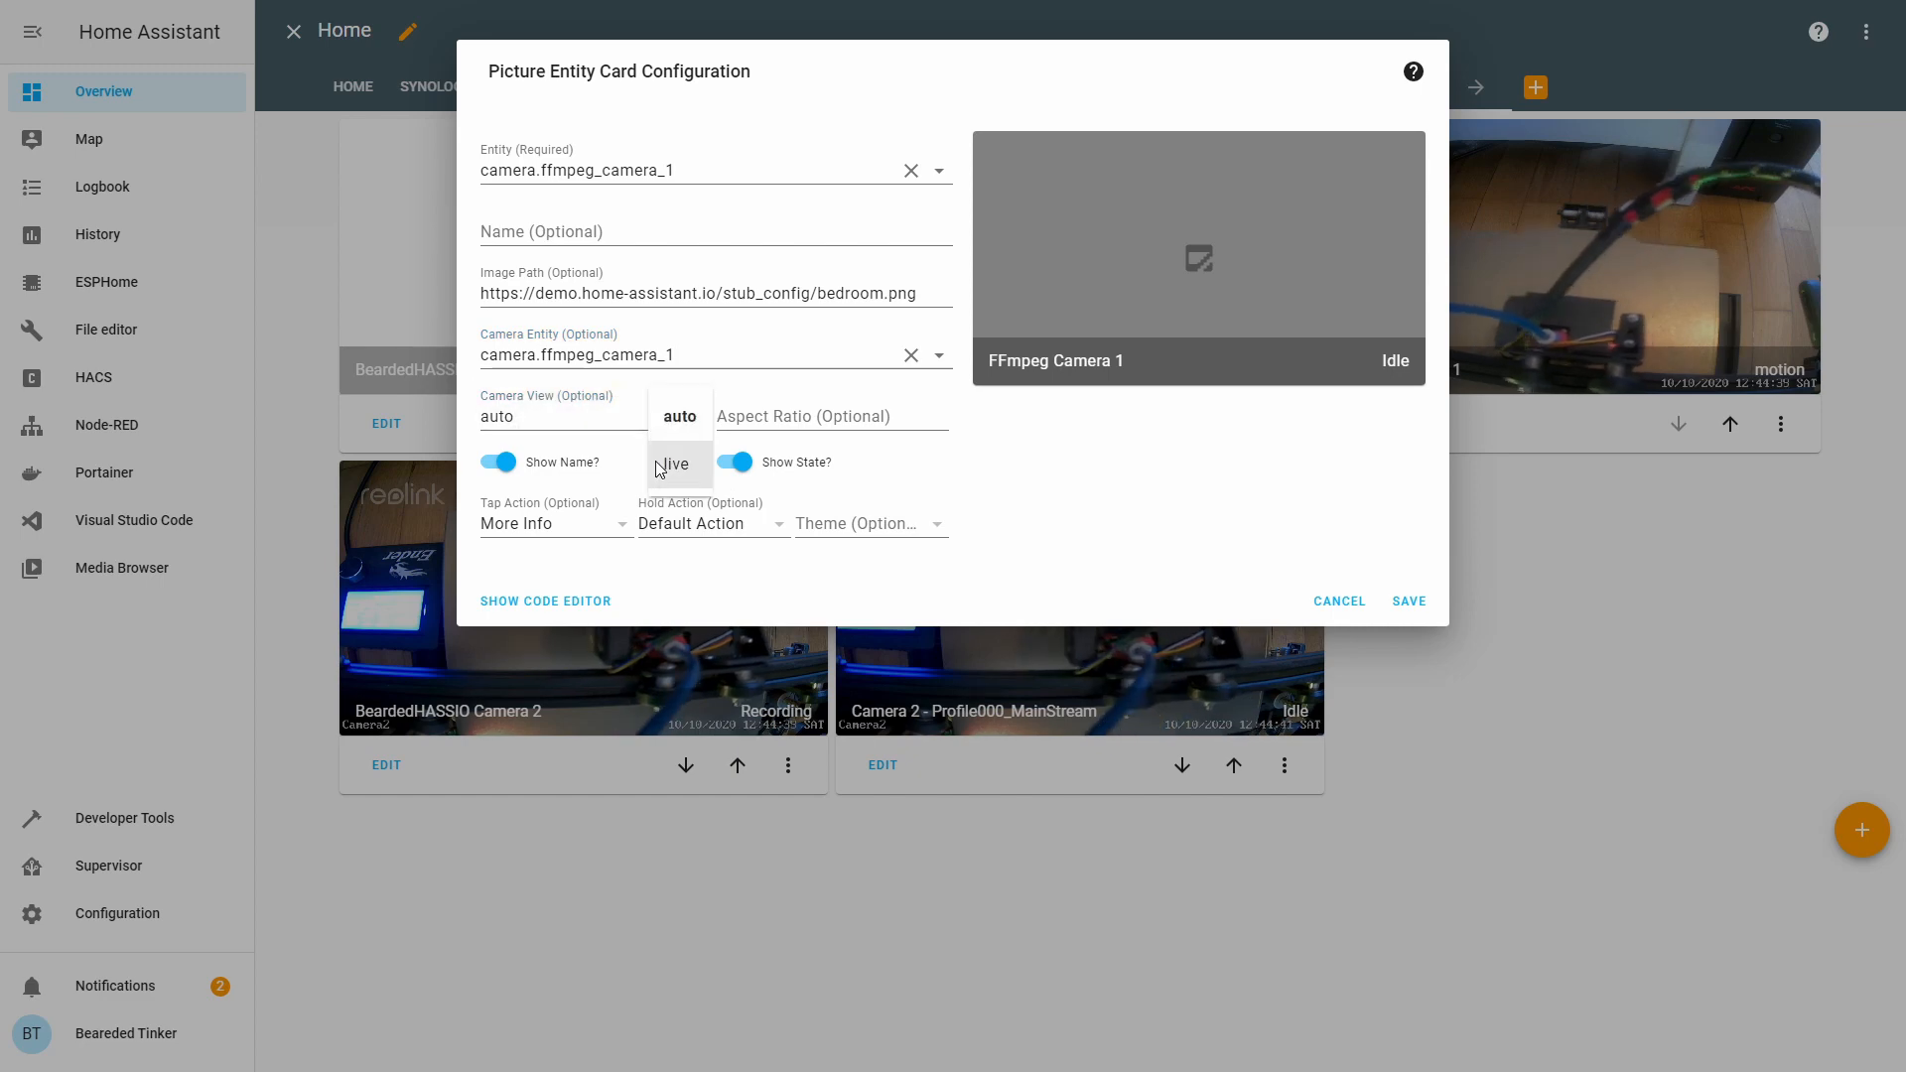
{"action": "left_click", "coordinate": [663, 464]}
{"action": "left_click", "coordinate": [1410, 664]}
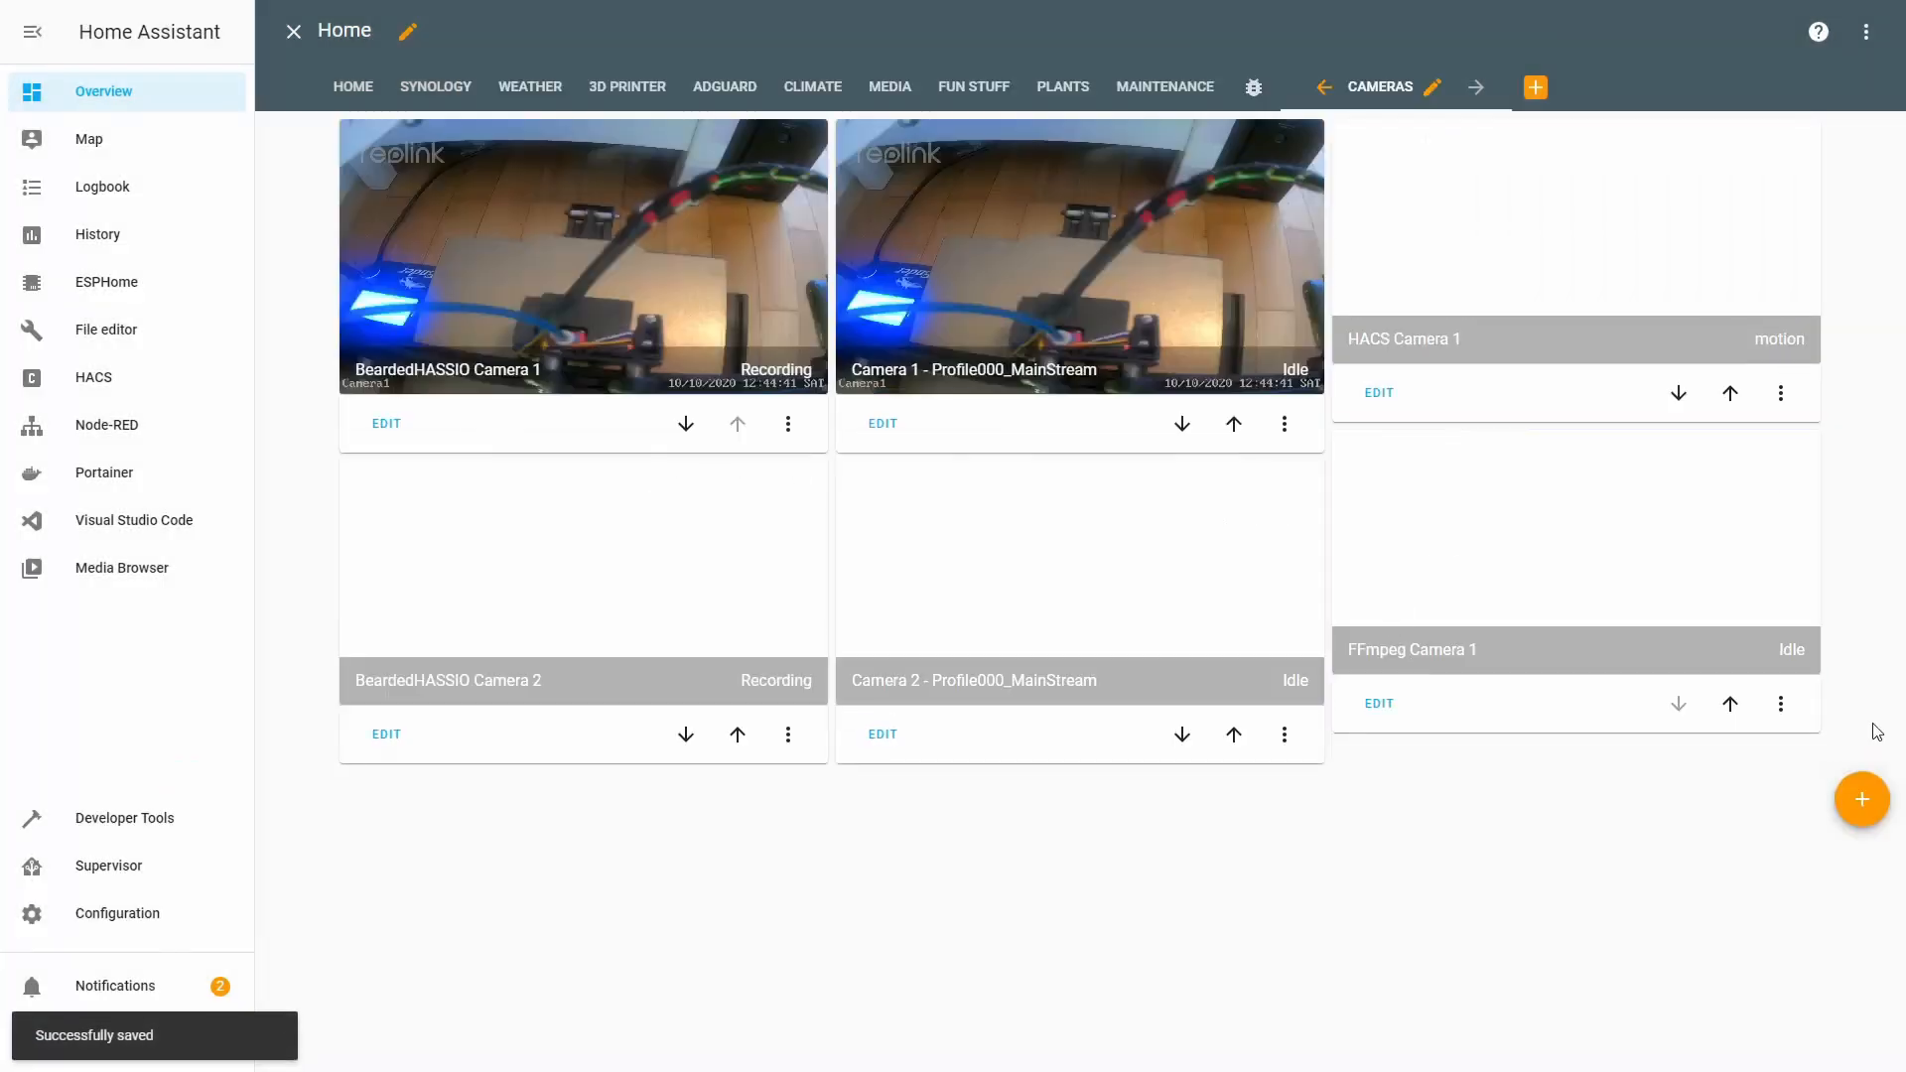
Add a second Picture Entity card for FFmpeg Camera 2, also showing live view.
{"action": "left_click", "coordinate": [1859, 828]}
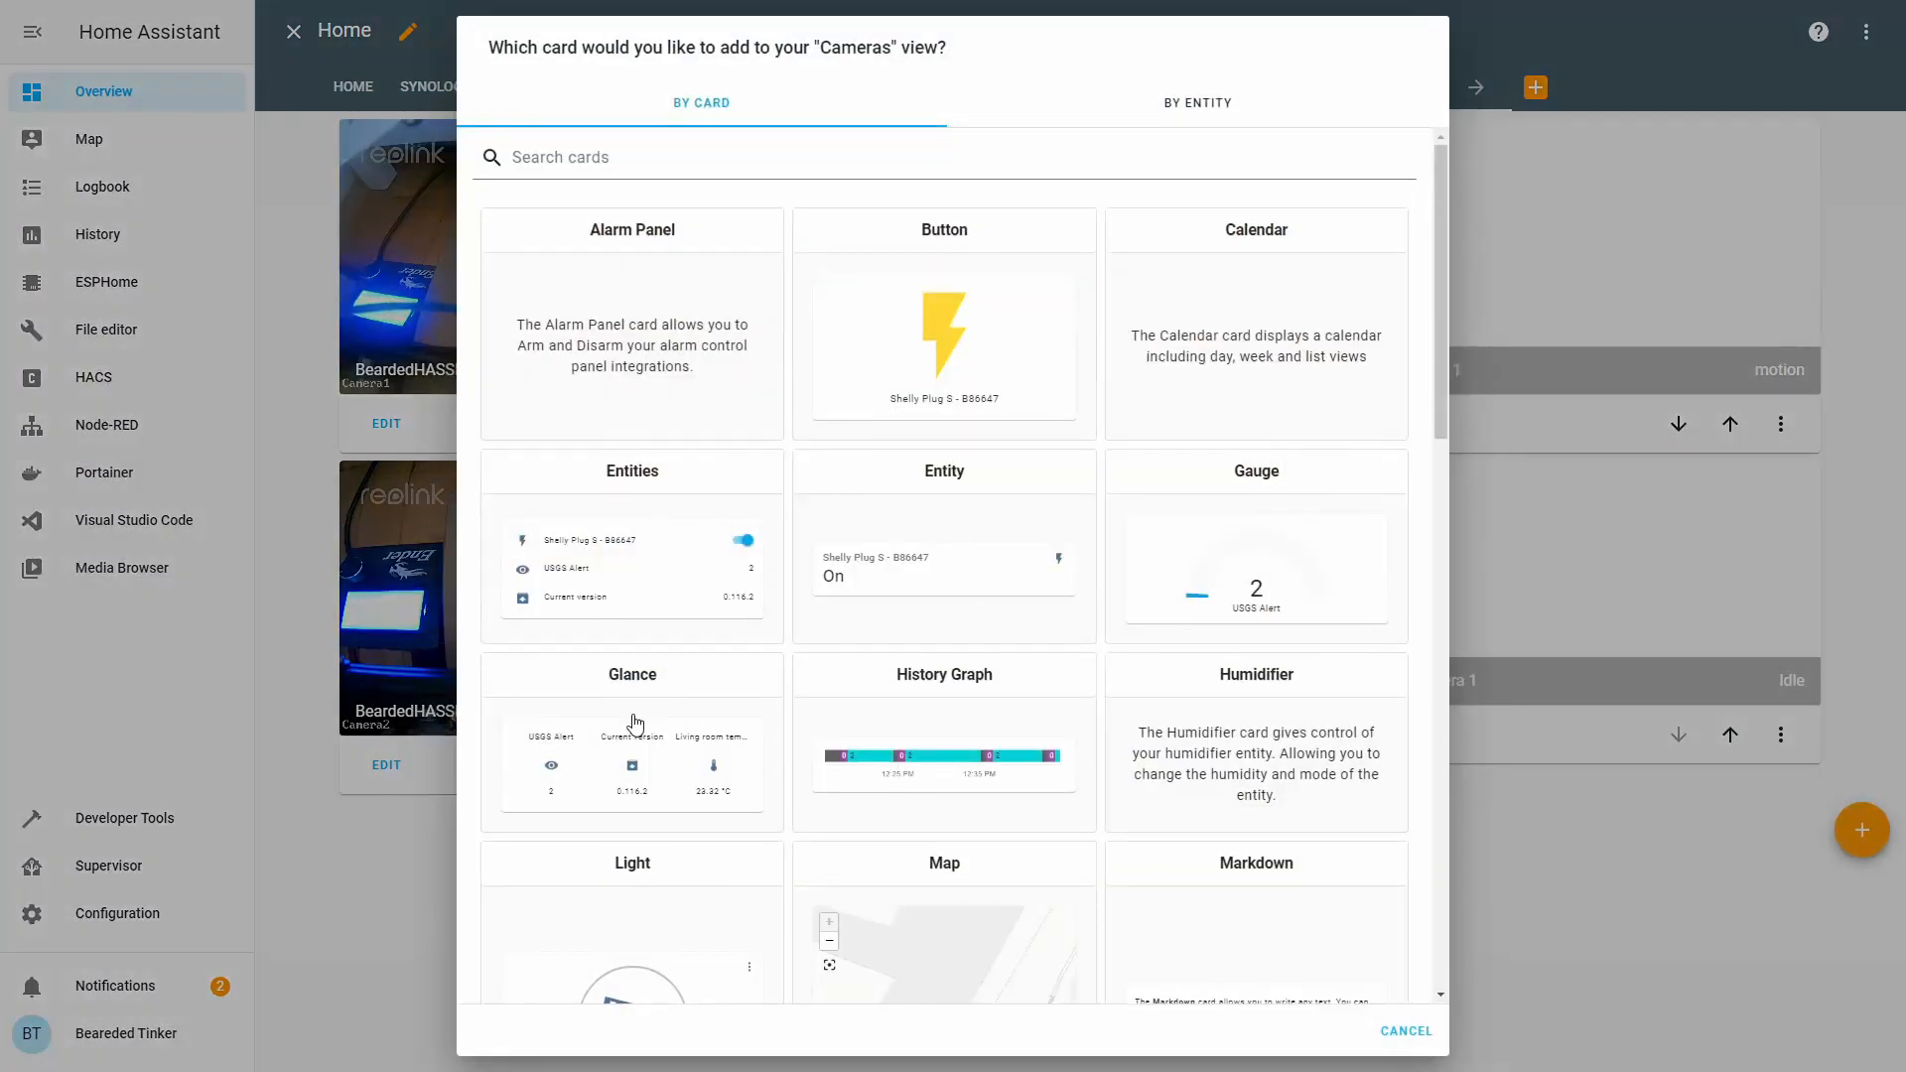
{"action": "scroll", "coordinate": [636, 722], "scroll_direction": "down", "scroll_amount": 15}
{"action": "left_click", "coordinate": [675, 685]}
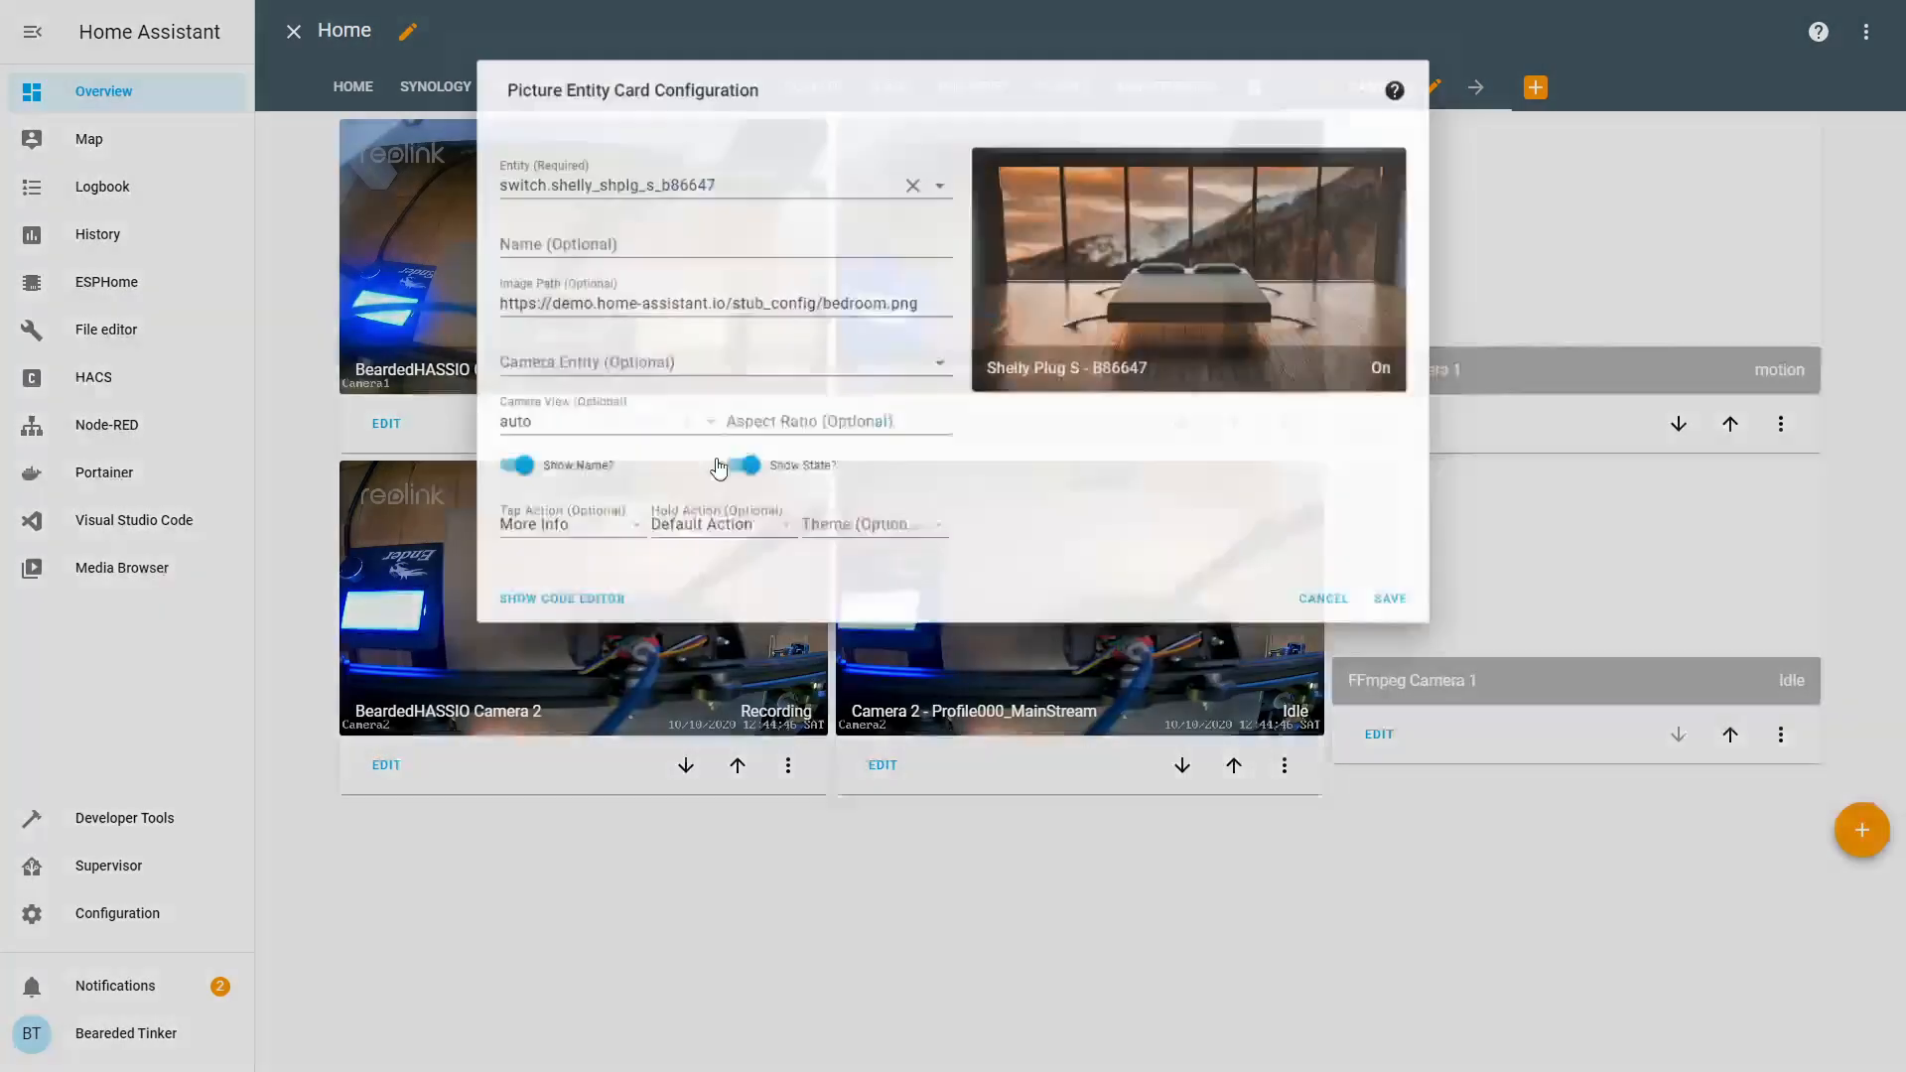
{"action": "left_click", "coordinate": [641, 174]}
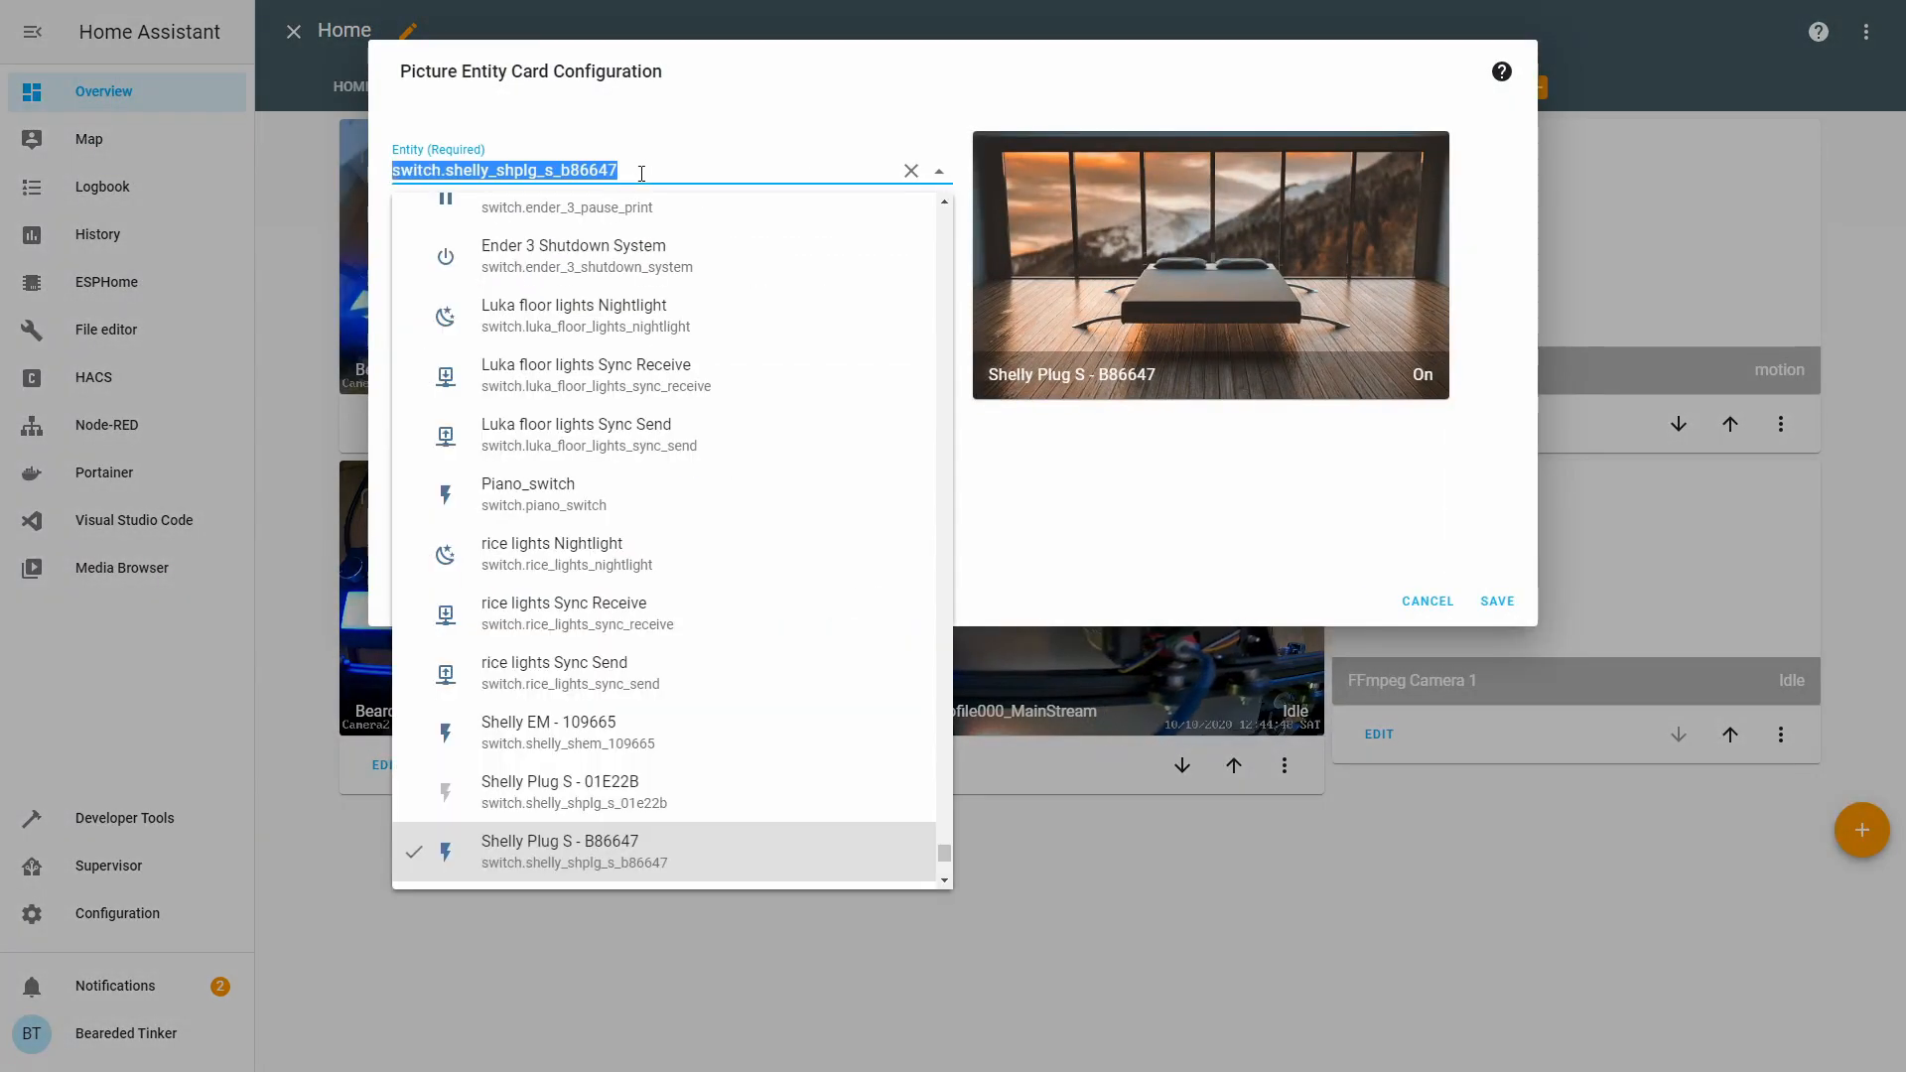
{"action": "type", "text": "ff"}
{"action": "left_click", "coordinate": [673, 414]}
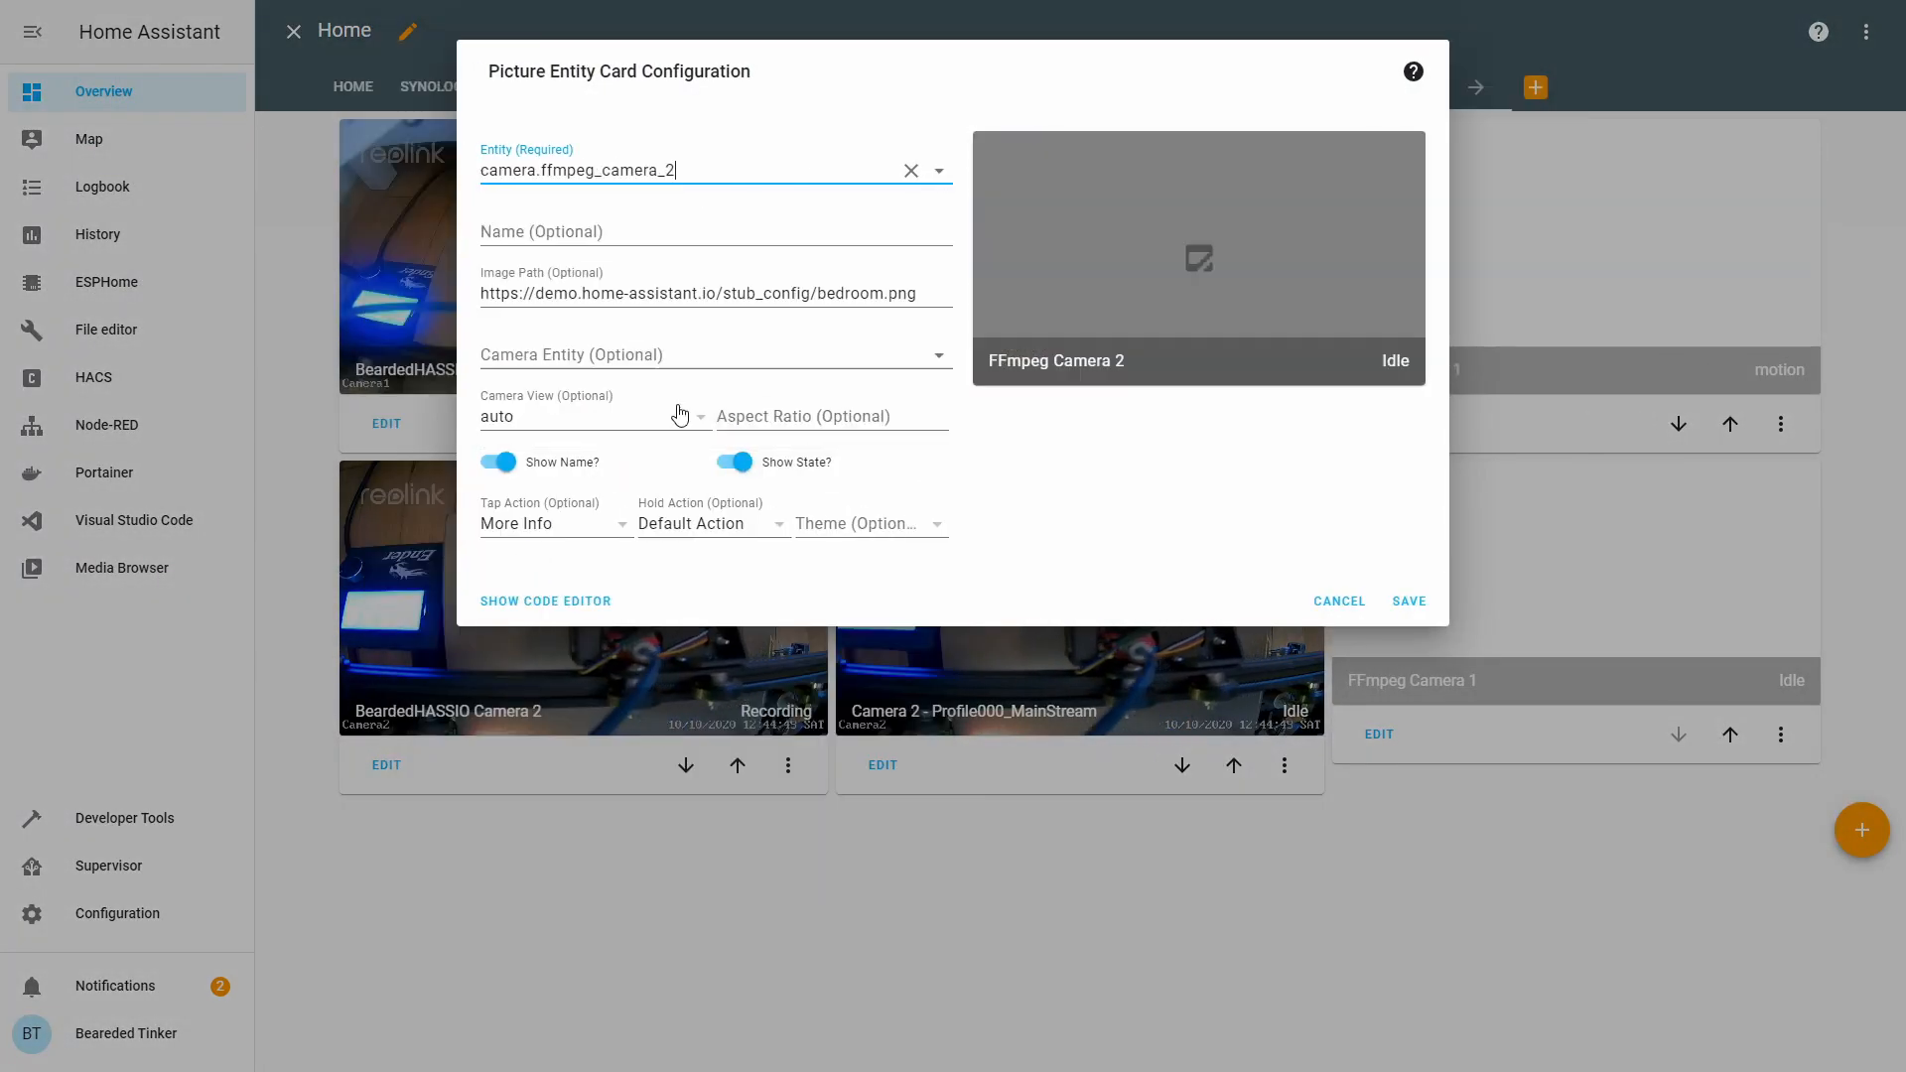
{"action": "left_click", "coordinate": [675, 355]}
{"action": "type", "text": "ff"}
{"action": "left_click", "coordinate": [700, 482]}
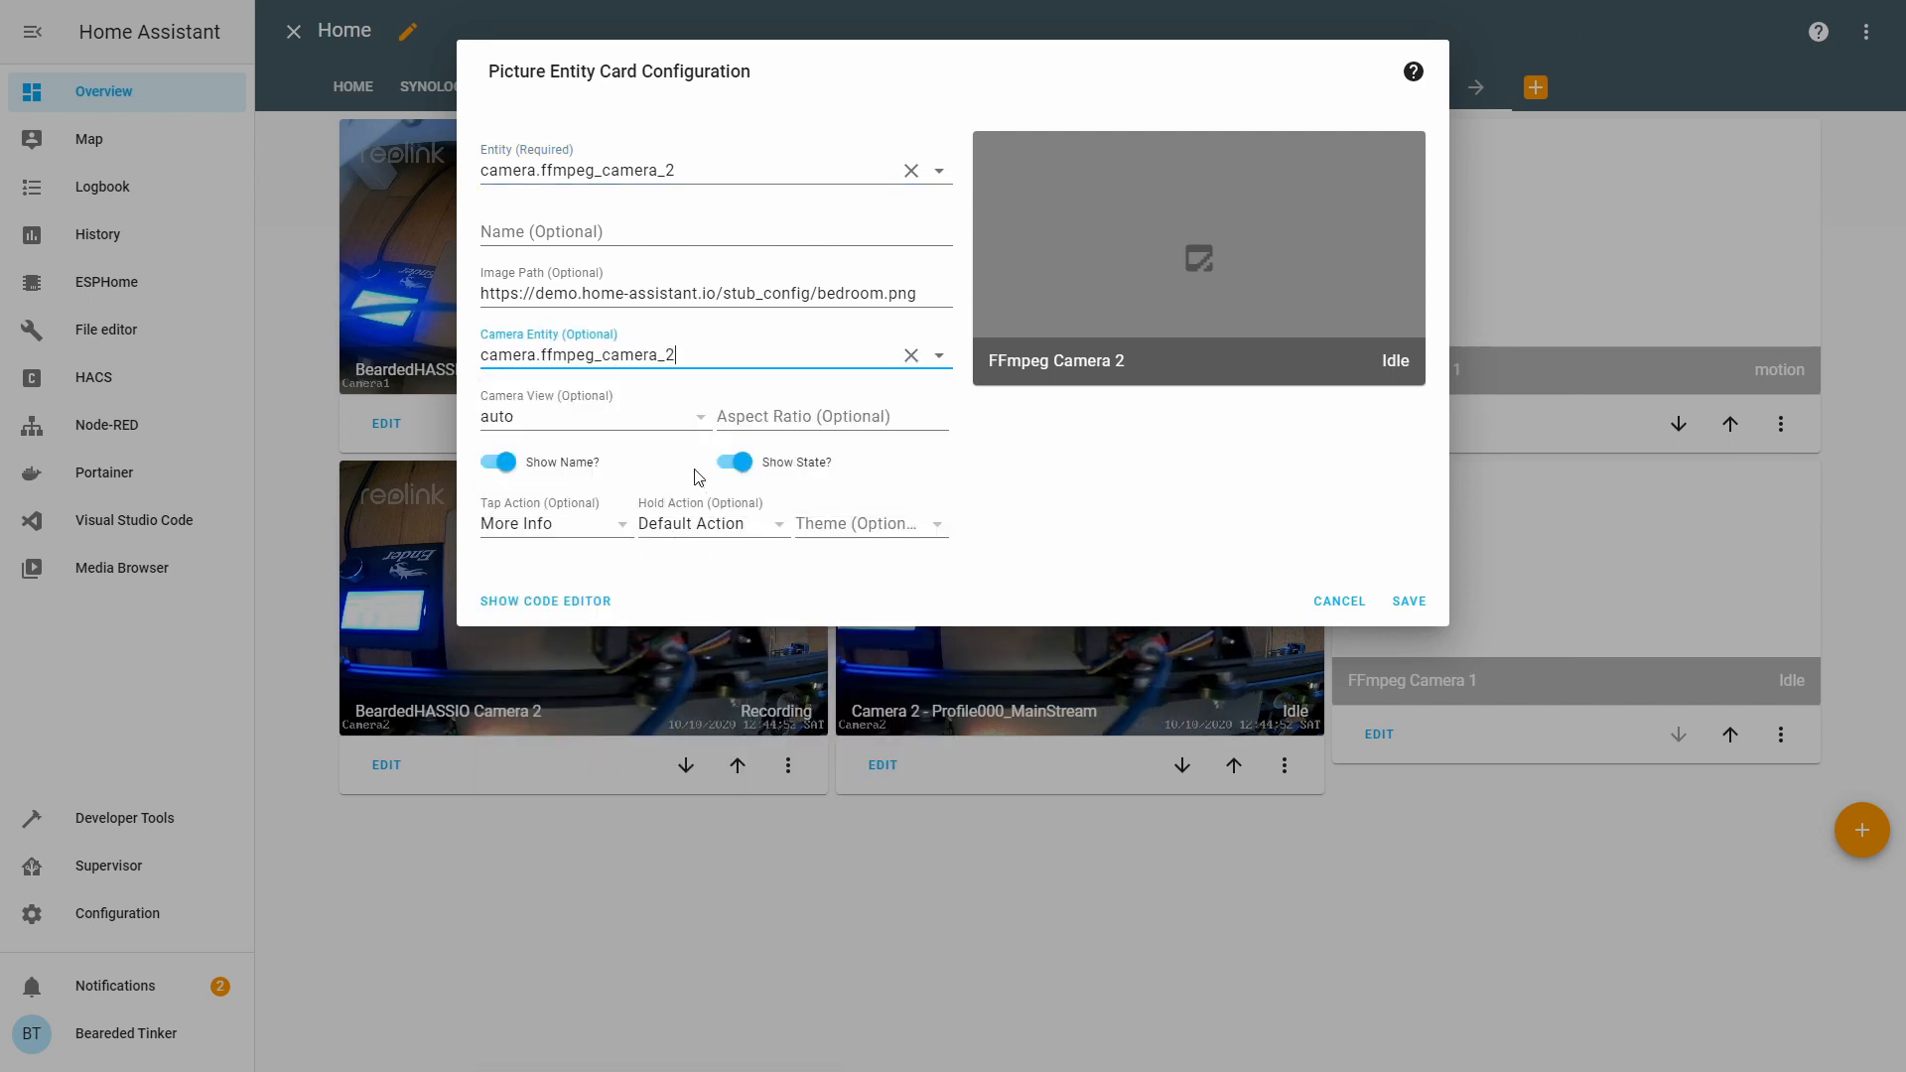
{"action": "left_click", "coordinate": [638, 417]}
{"action": "left_click", "coordinate": [668, 467]}
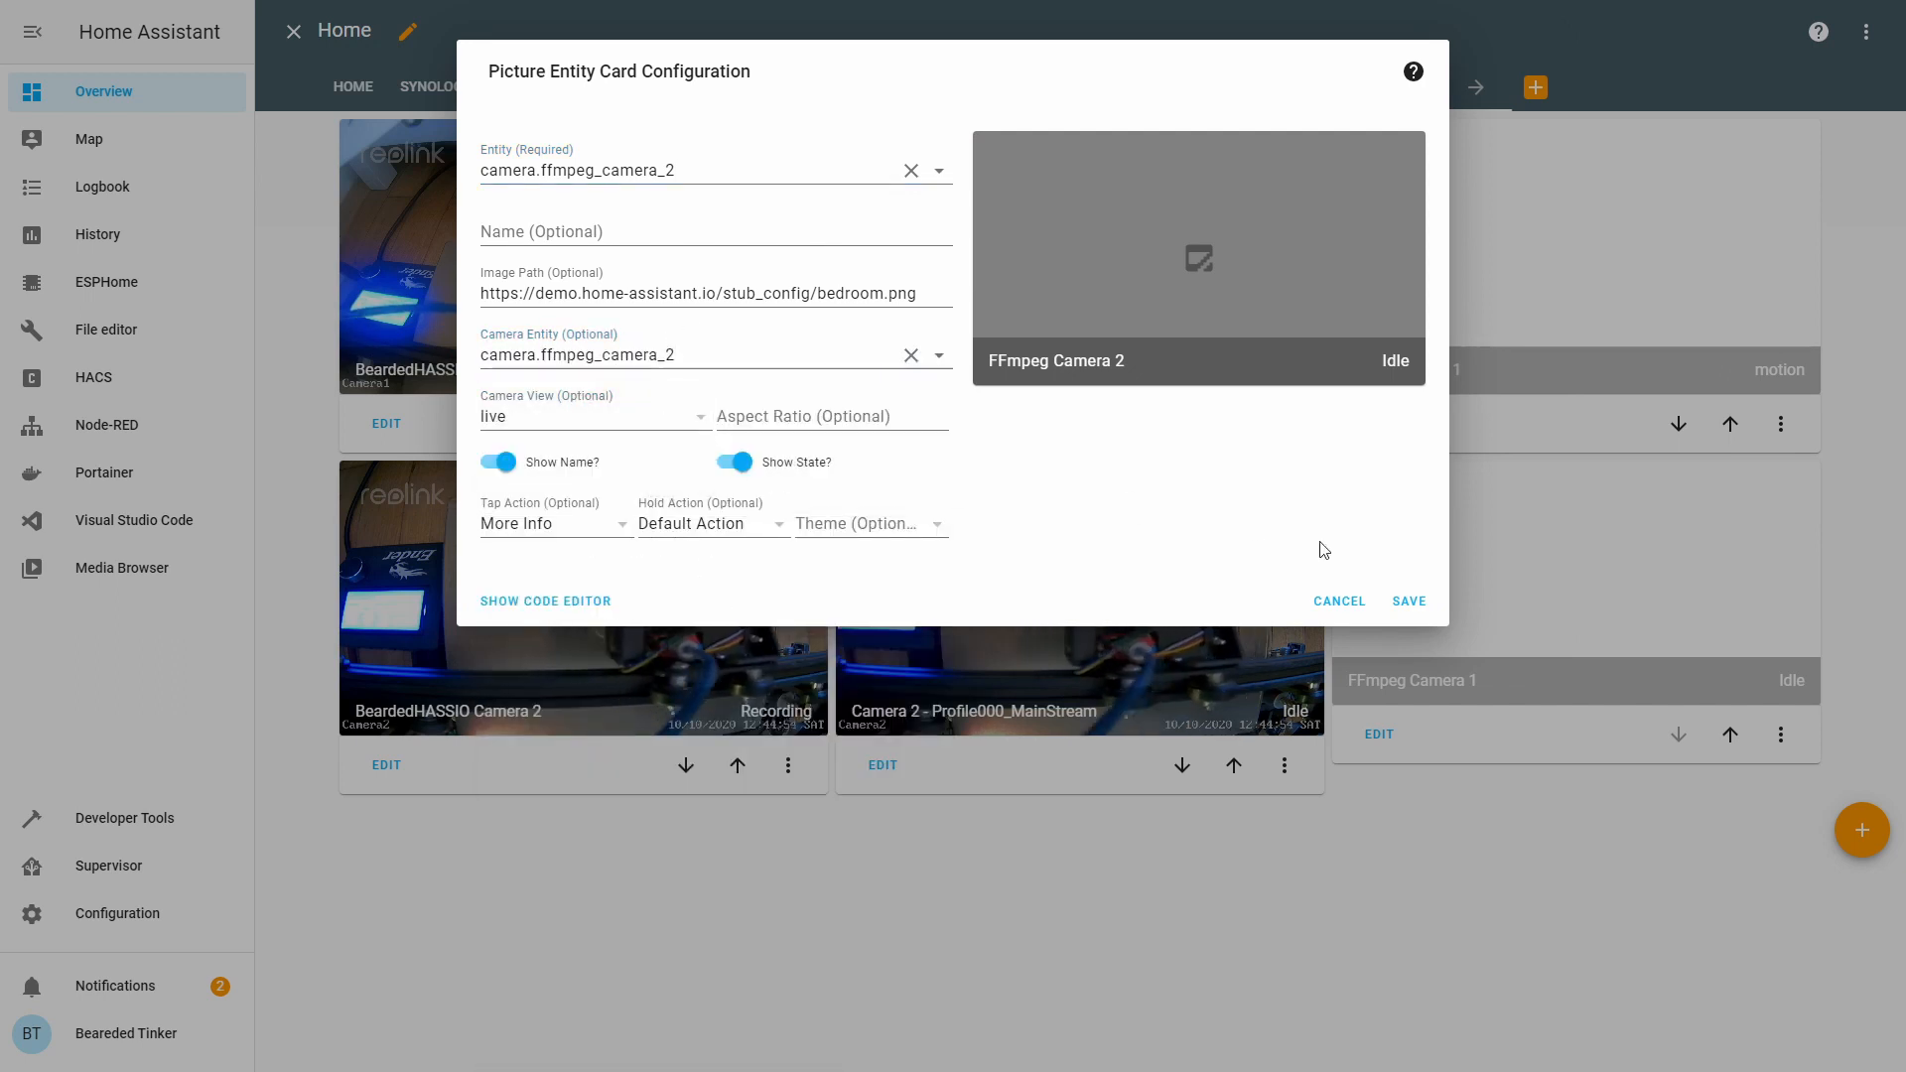
{"action": "left_click", "coordinate": [1400, 667]}
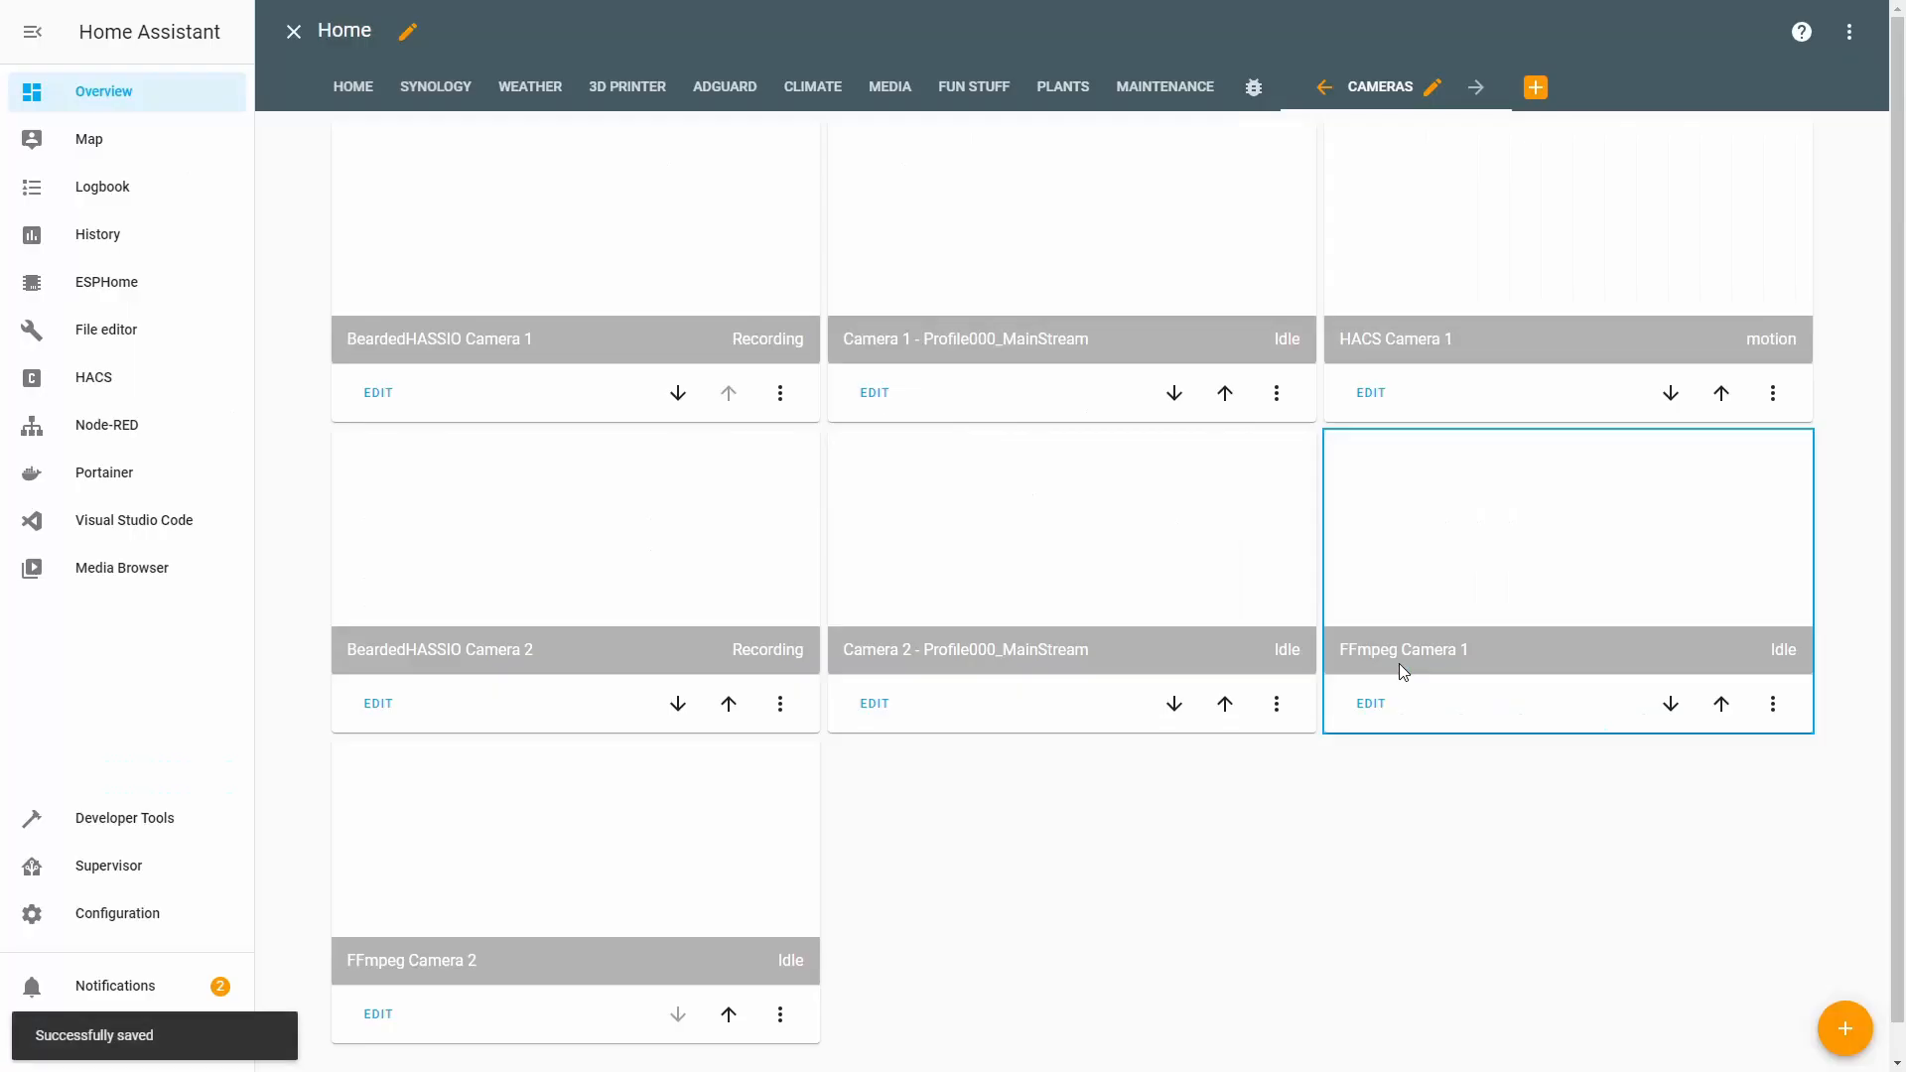
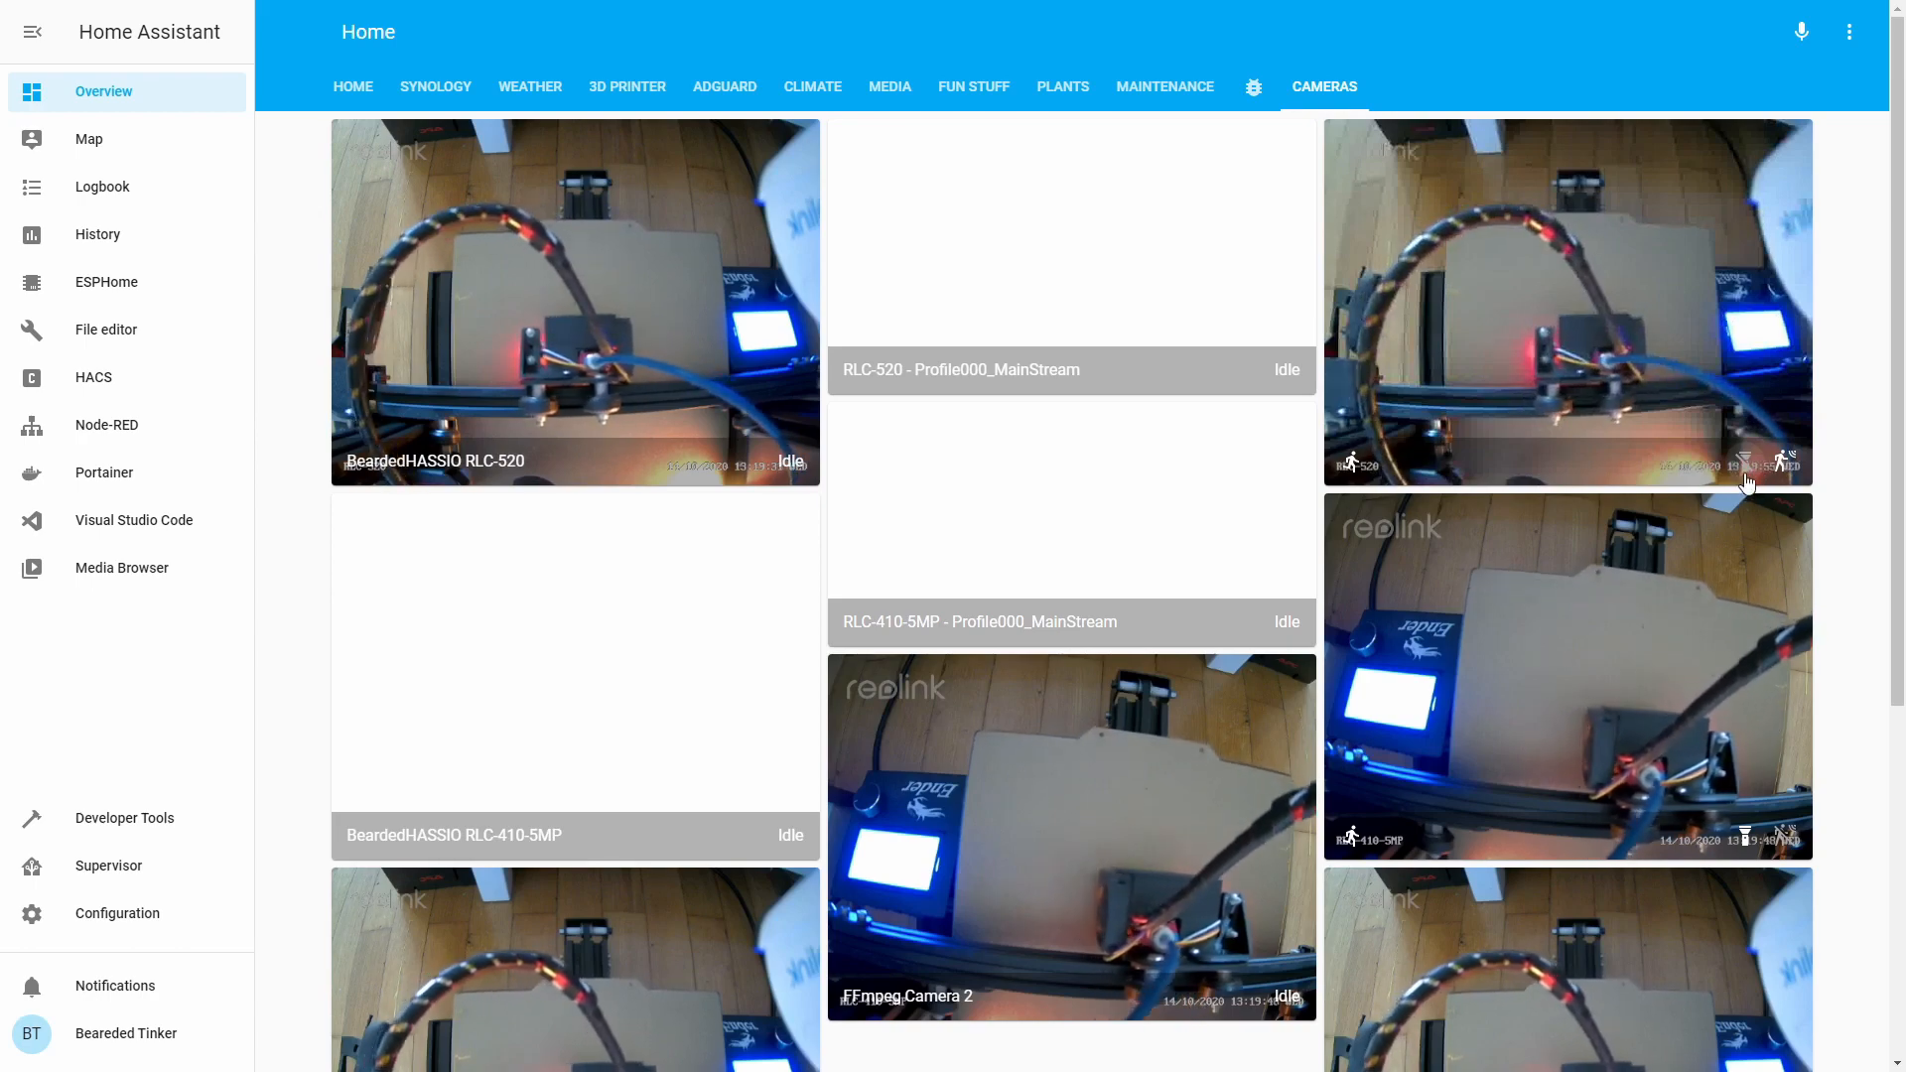
Scroll down the Cameras dashboard to see the Reolink, FFmpeg and RTSP camera feeds.
{"action": "scroll", "coordinate": [873, 555], "scroll_direction": "down", "scroll_amount": 5}
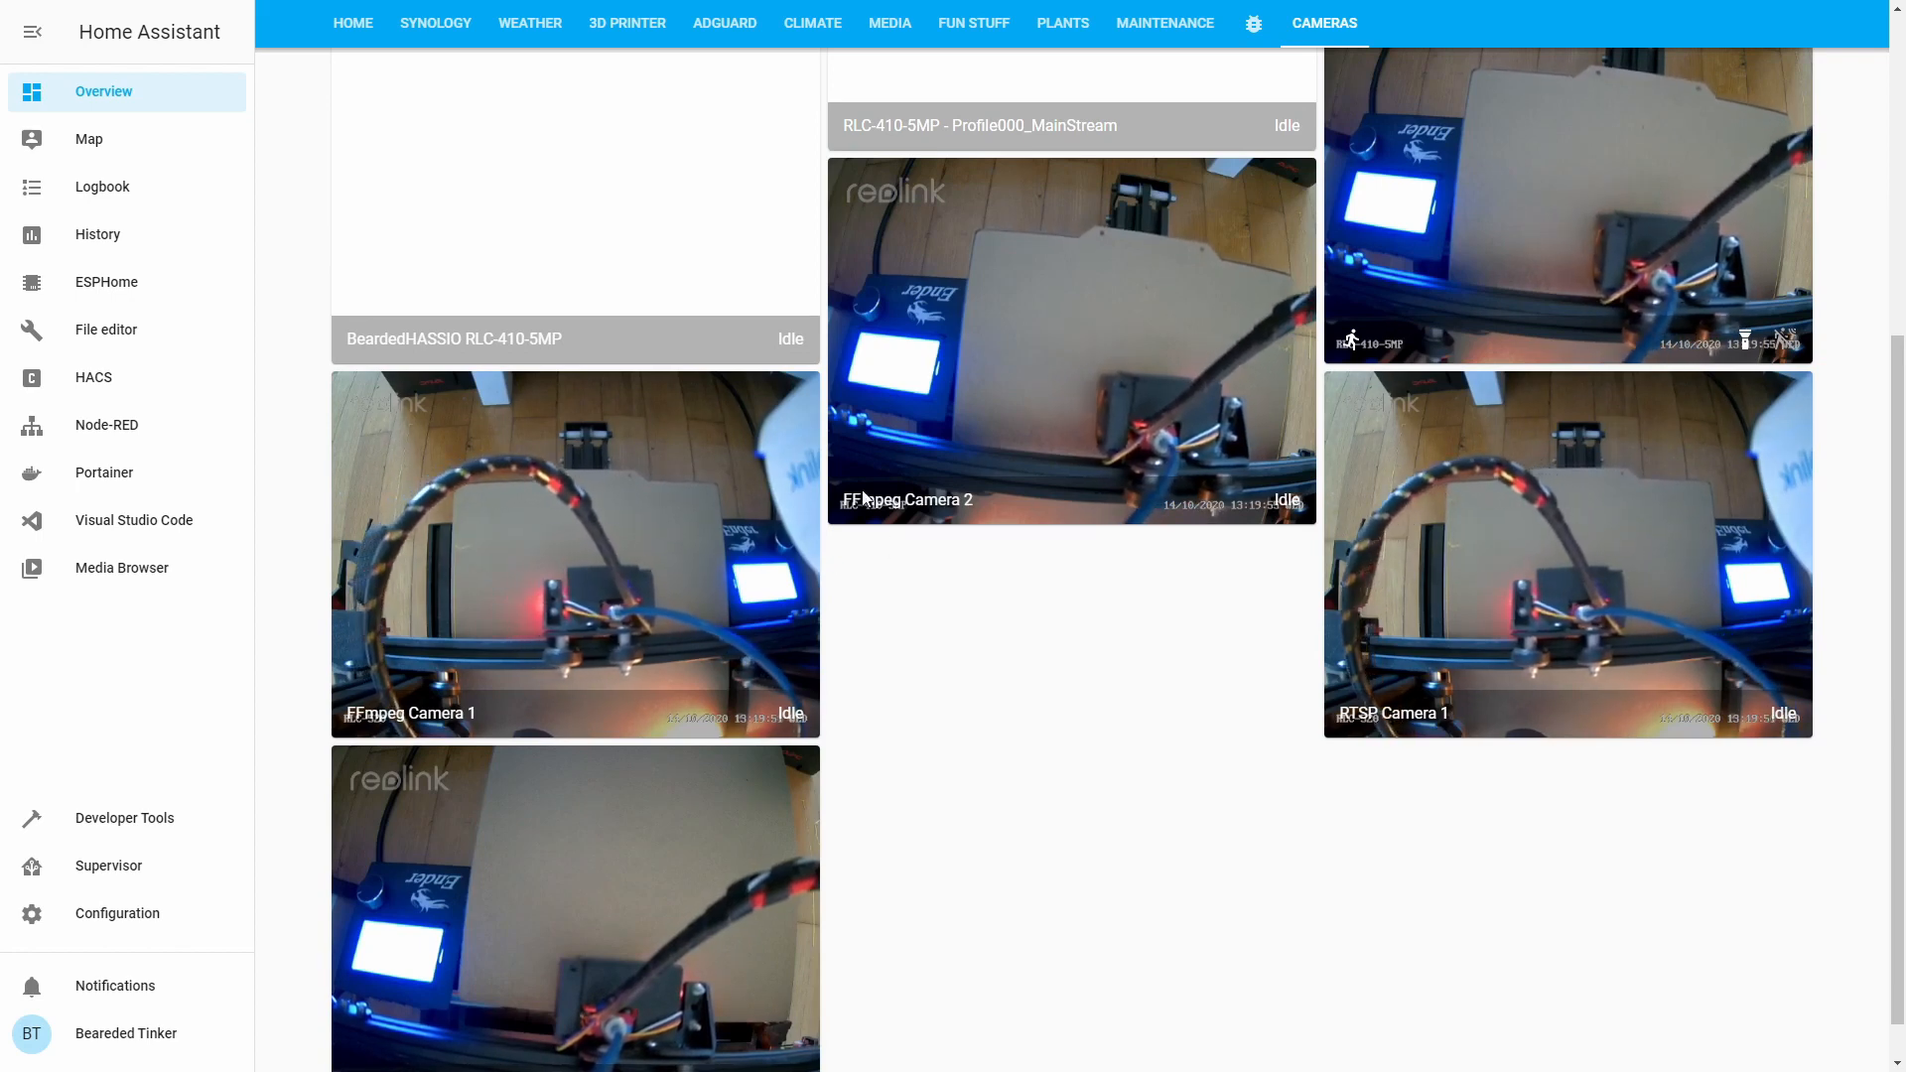
{"action": "scroll", "coordinate": [732, 906], "scroll_direction": "down", "scroll_amount": 1}
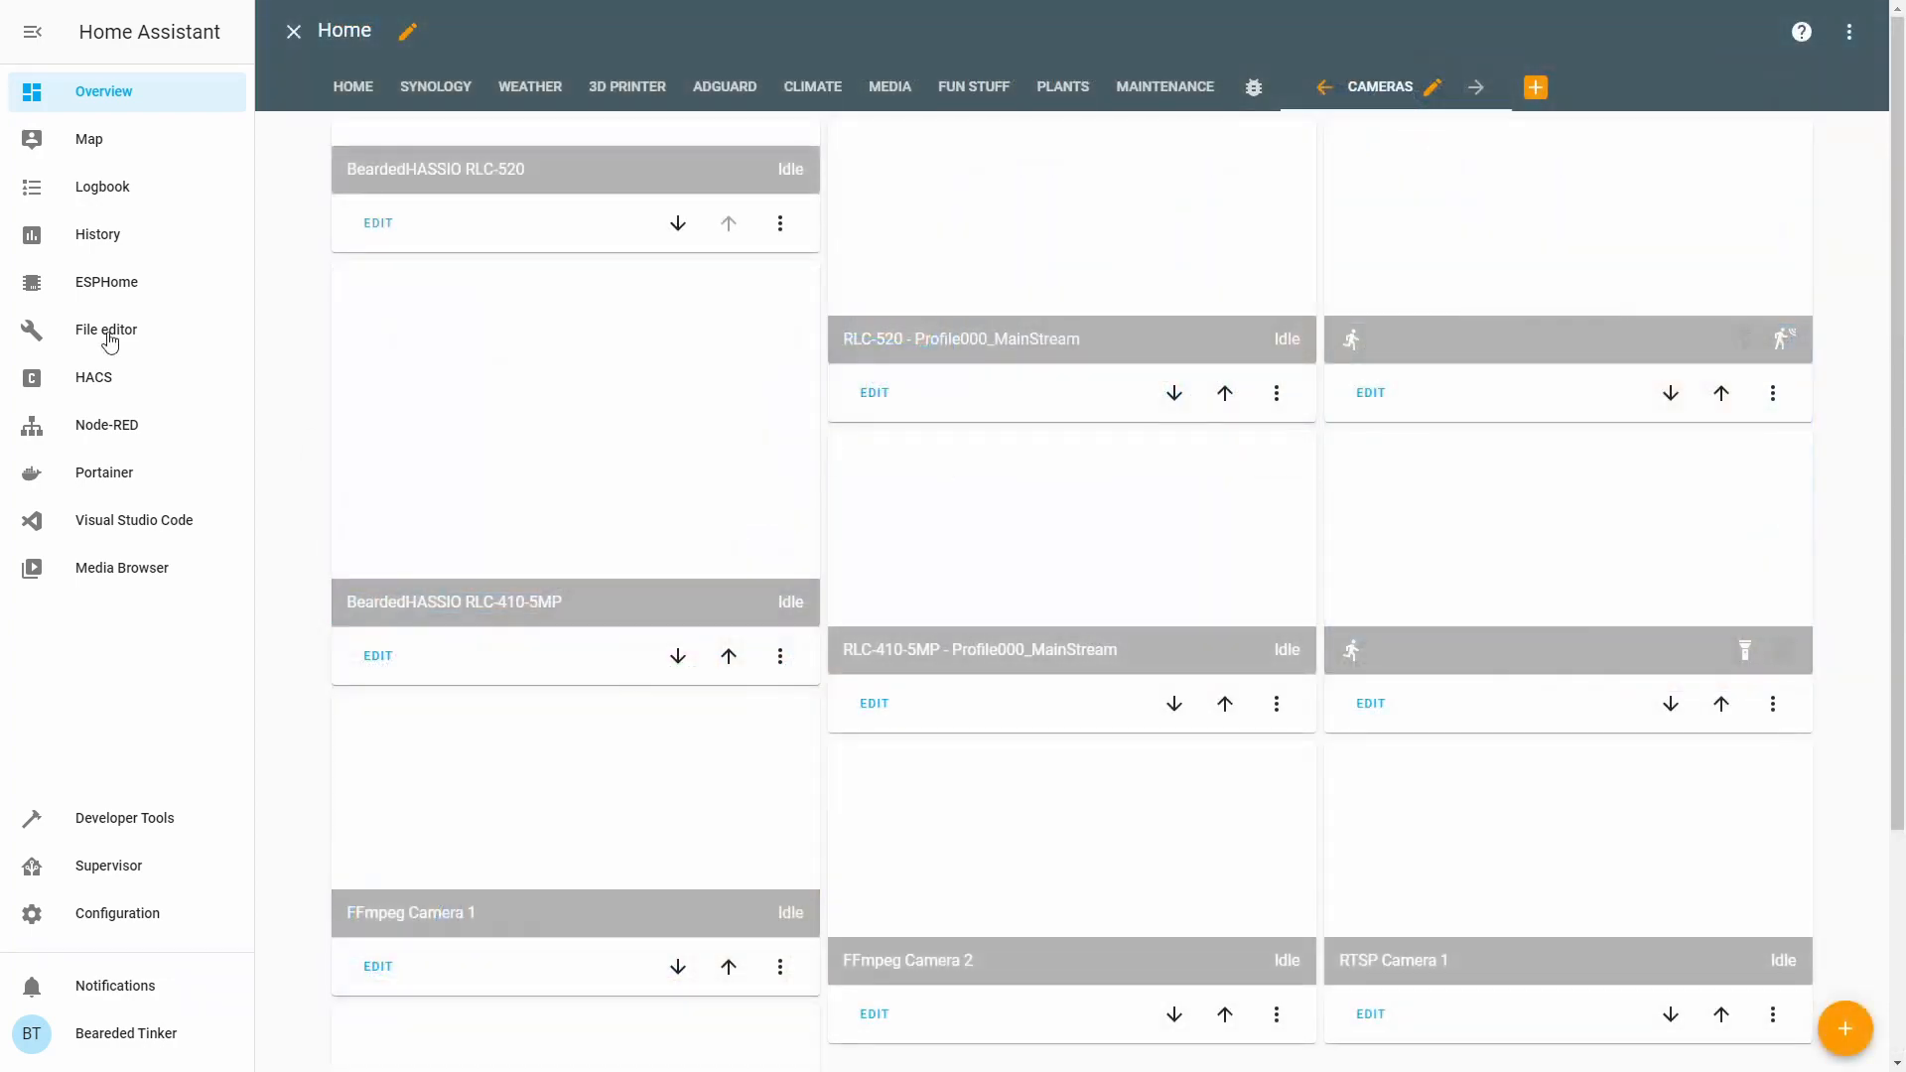
Review the Reolink, FFmpeg and generic camera definitions in configuration.yaml, then go to HACS.
{"action": "left_click", "coordinate": [293, 32]}
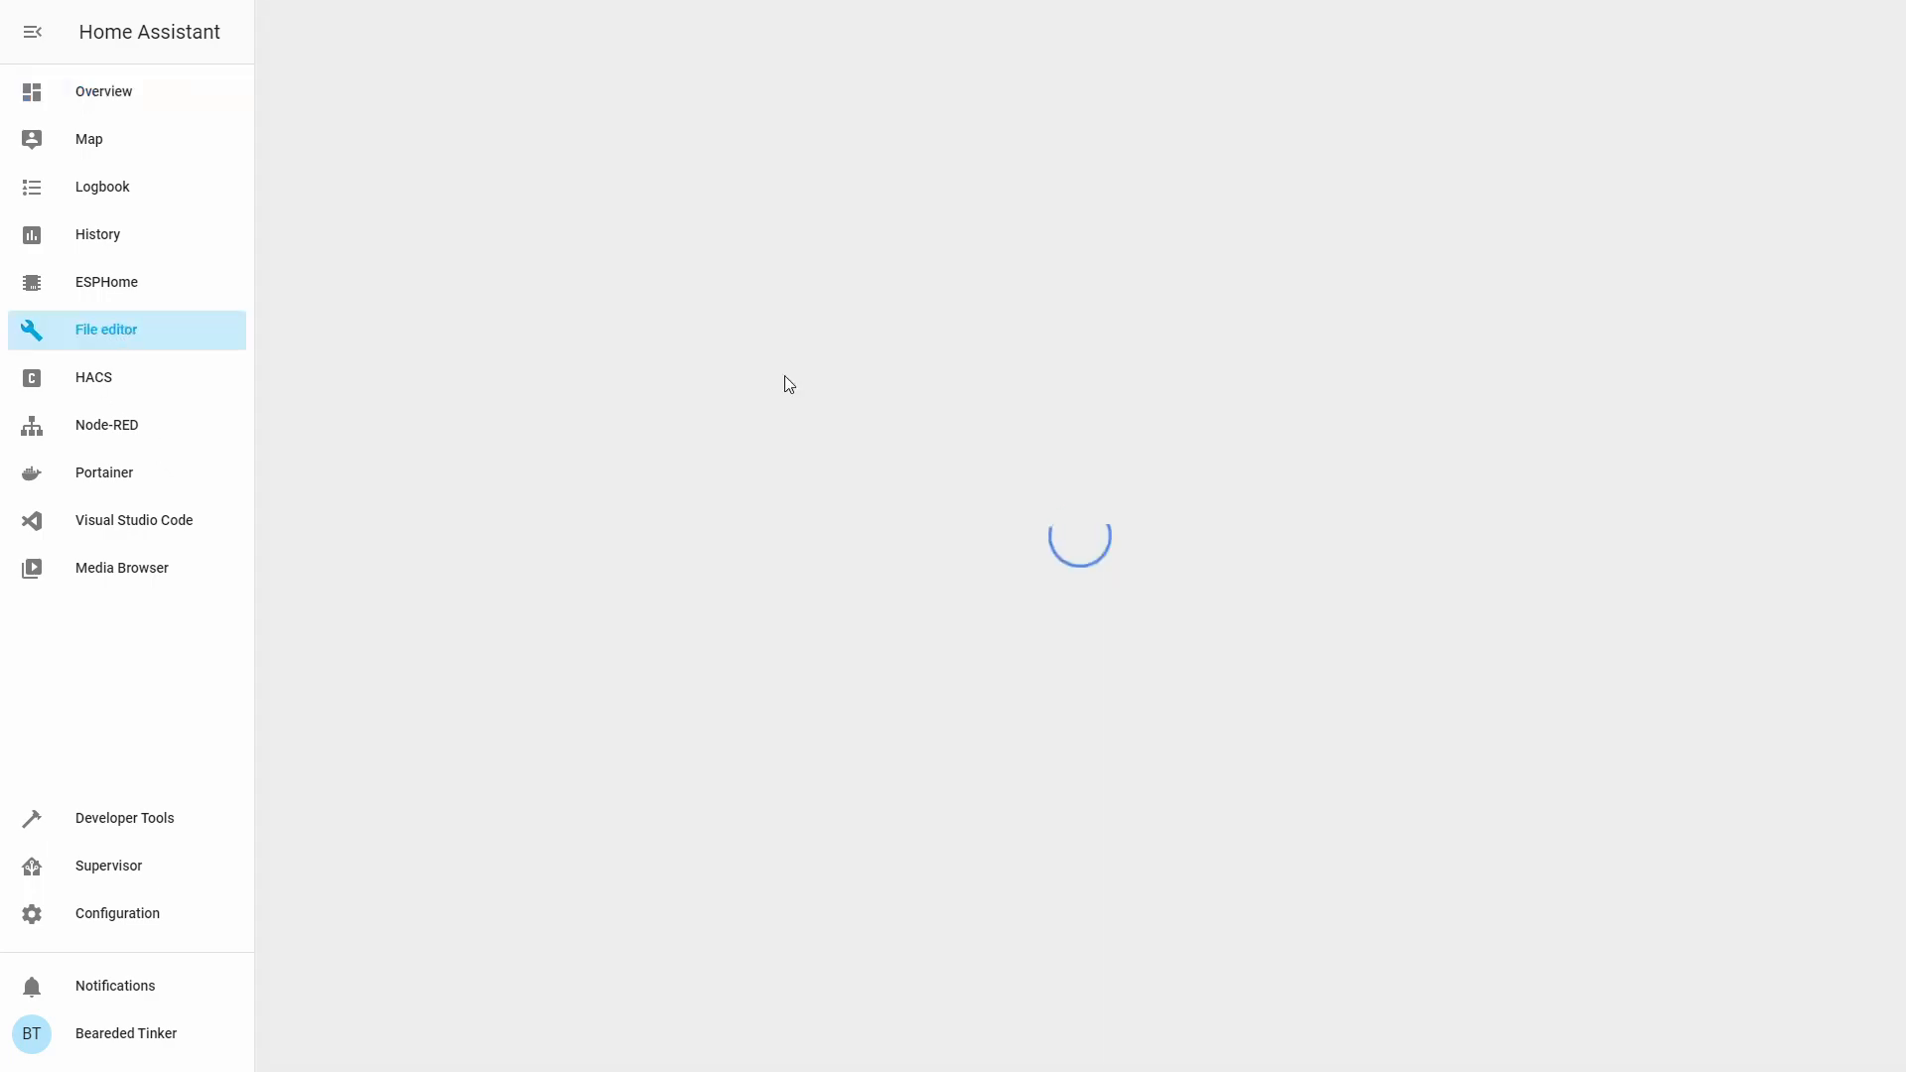
{"action": "scroll", "coordinate": [912, 356], "scroll_direction": "down", "scroll_amount": 12}
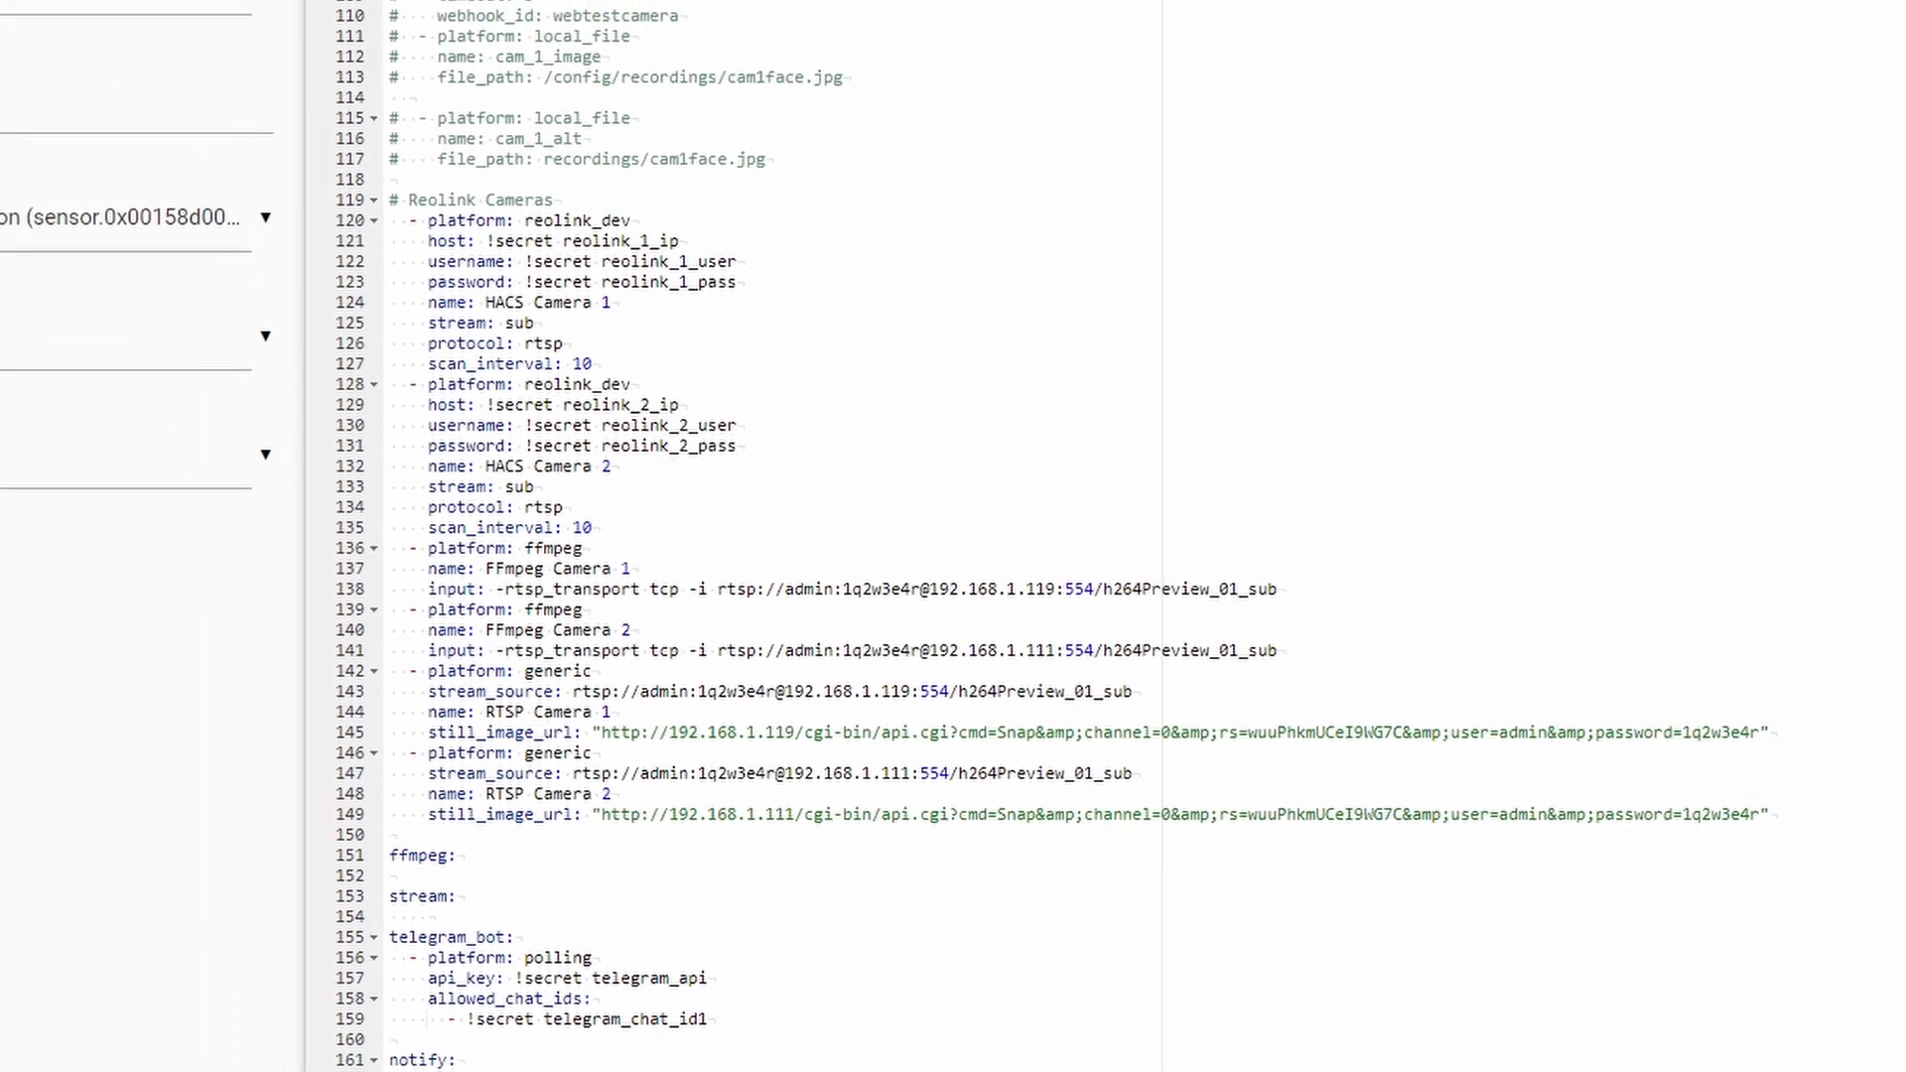
{"action": "left_click", "coordinate": [77, 388]}
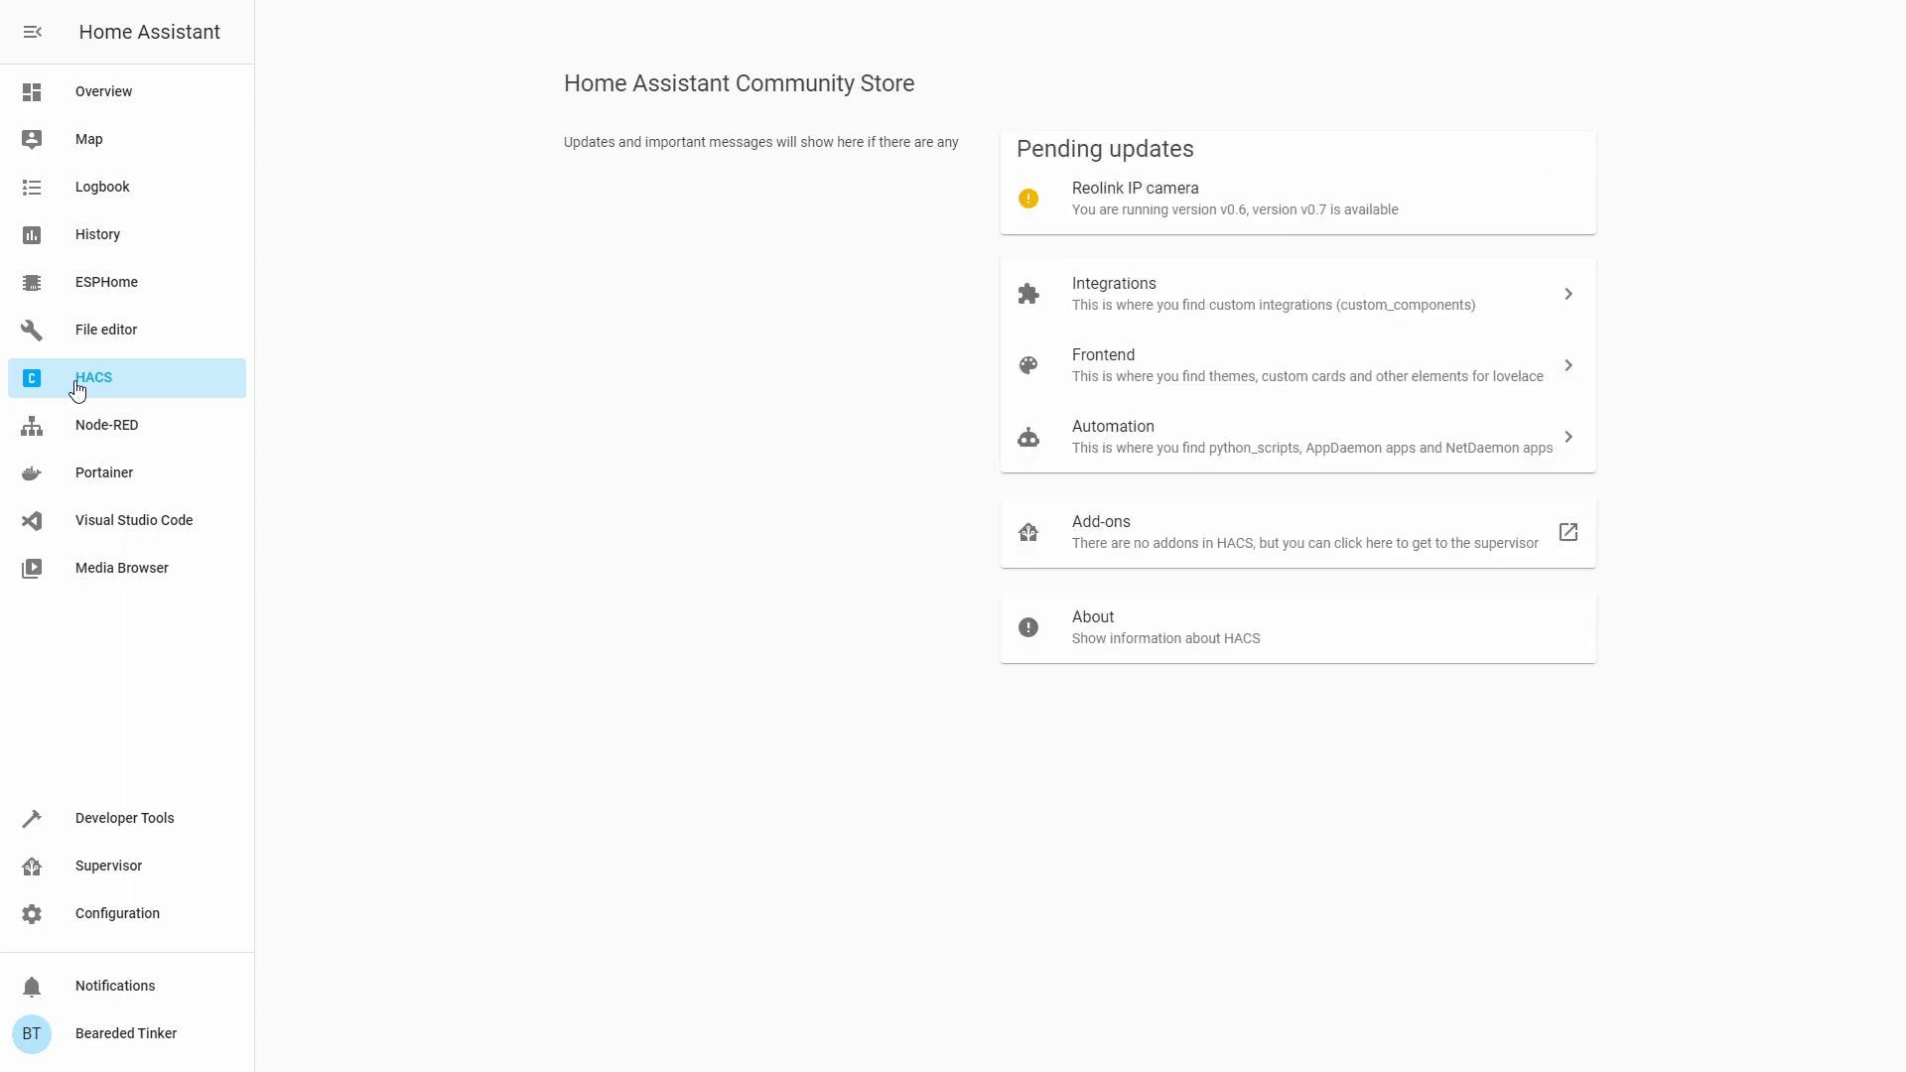
Search the HACS Frontend store for 'sur' and review the surveillance-card details.
{"action": "left_click", "coordinate": [1261, 367]}
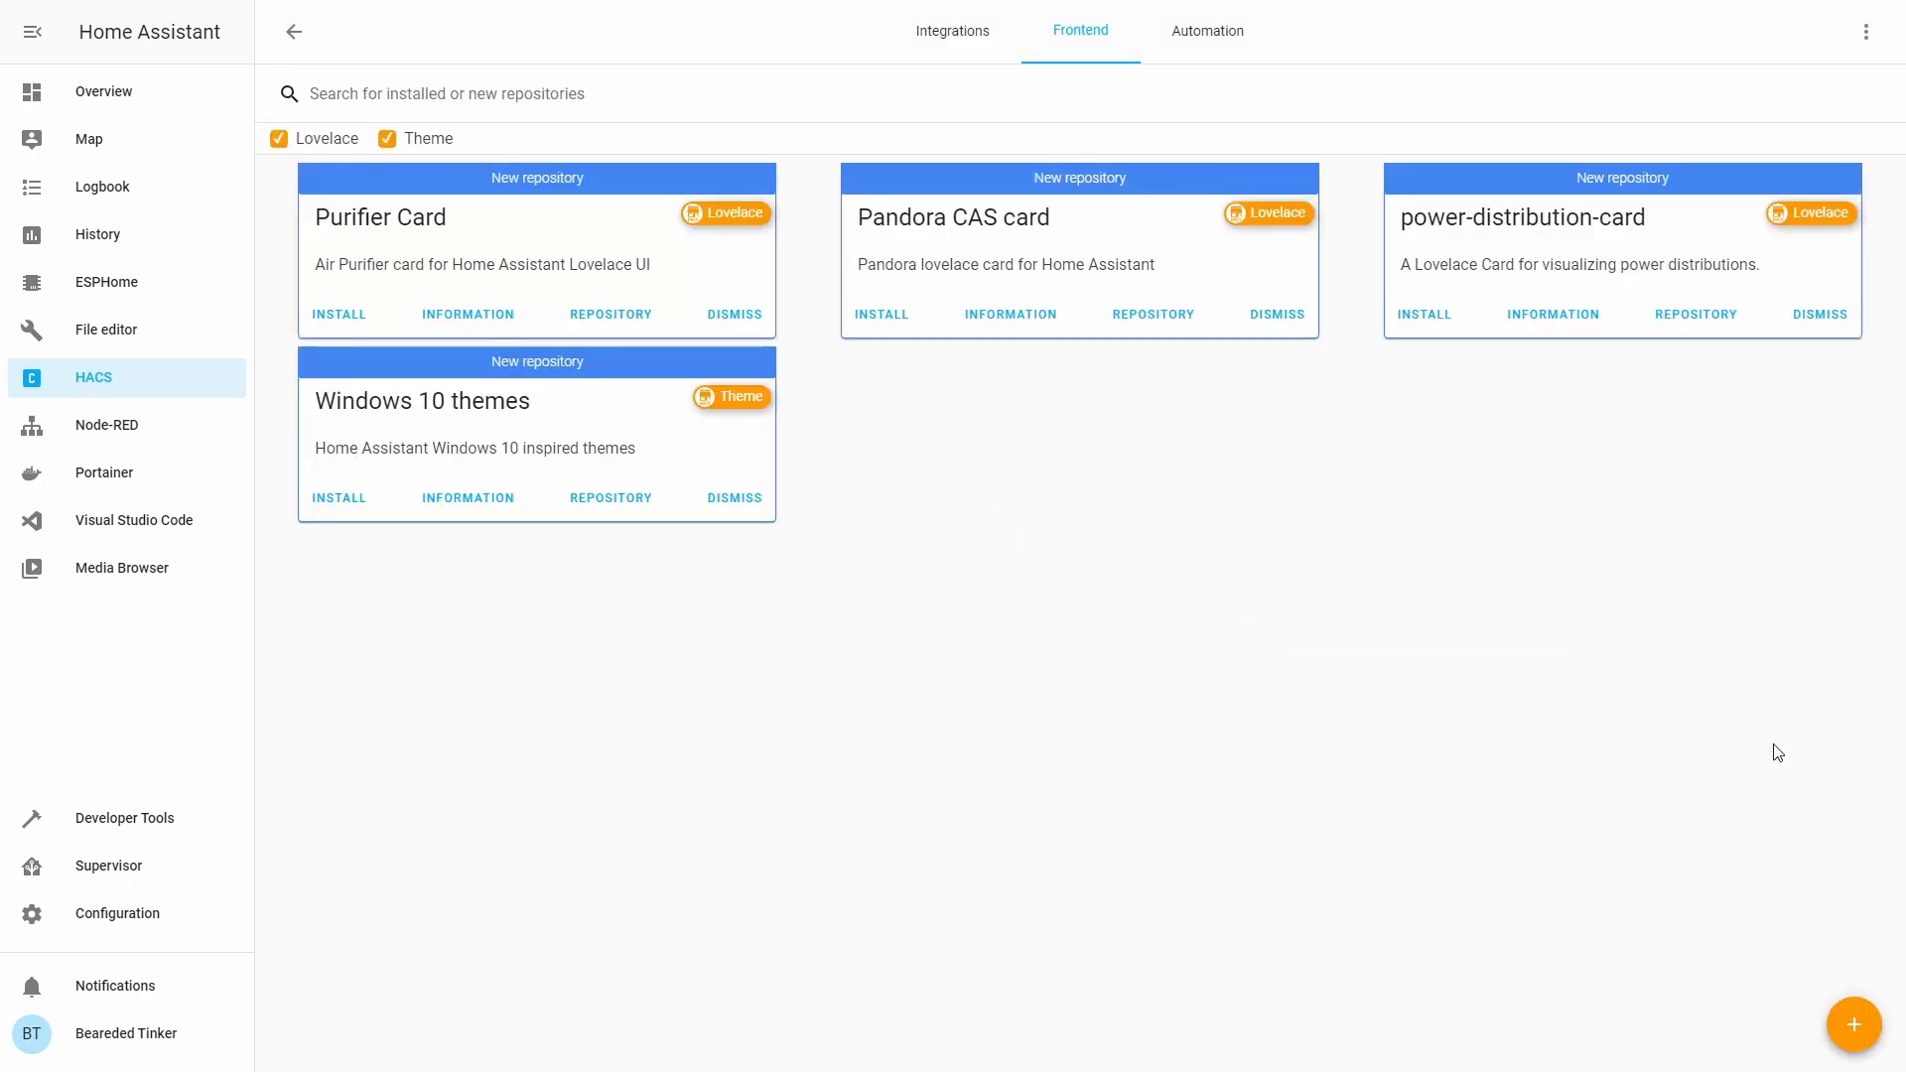
{"action": "left_click", "coordinate": [1854, 1025]}
{"action": "type", "text": "sur"}
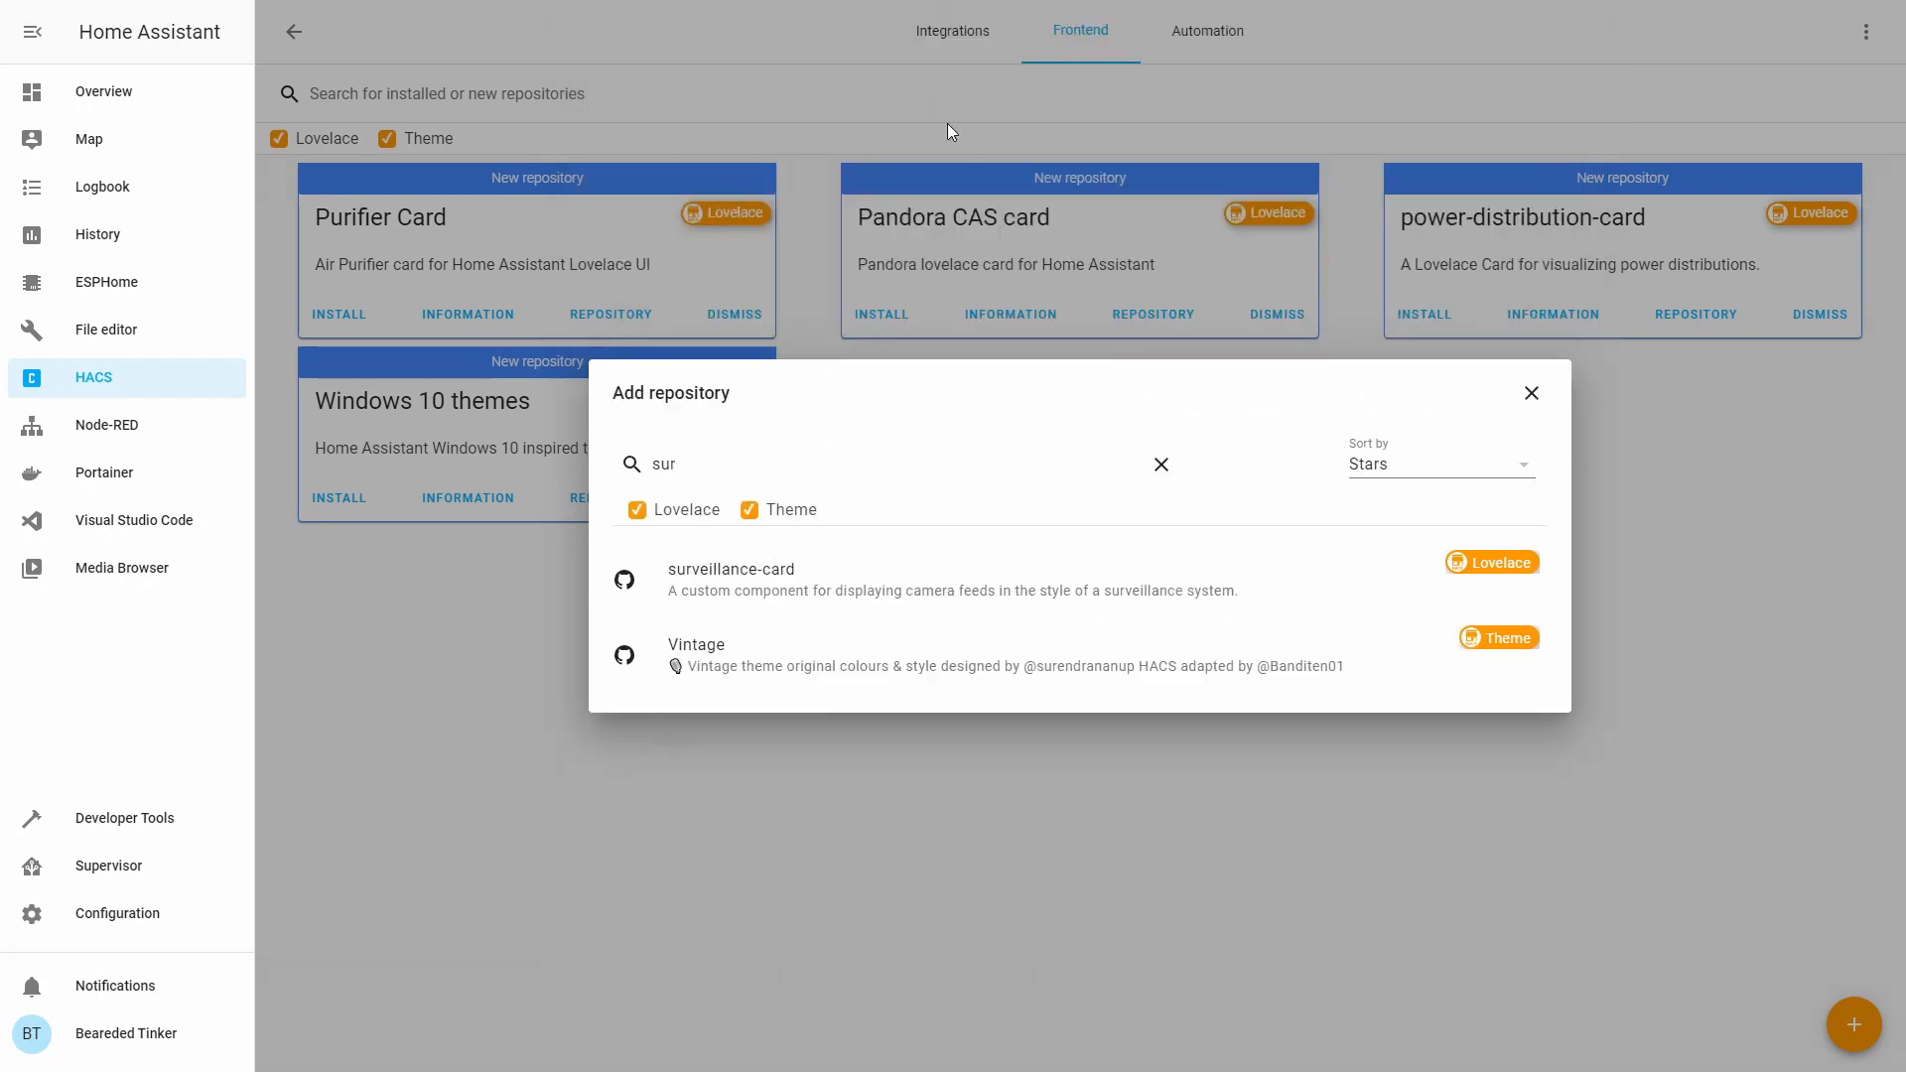
{"action": "left_click", "coordinate": [848, 573]}
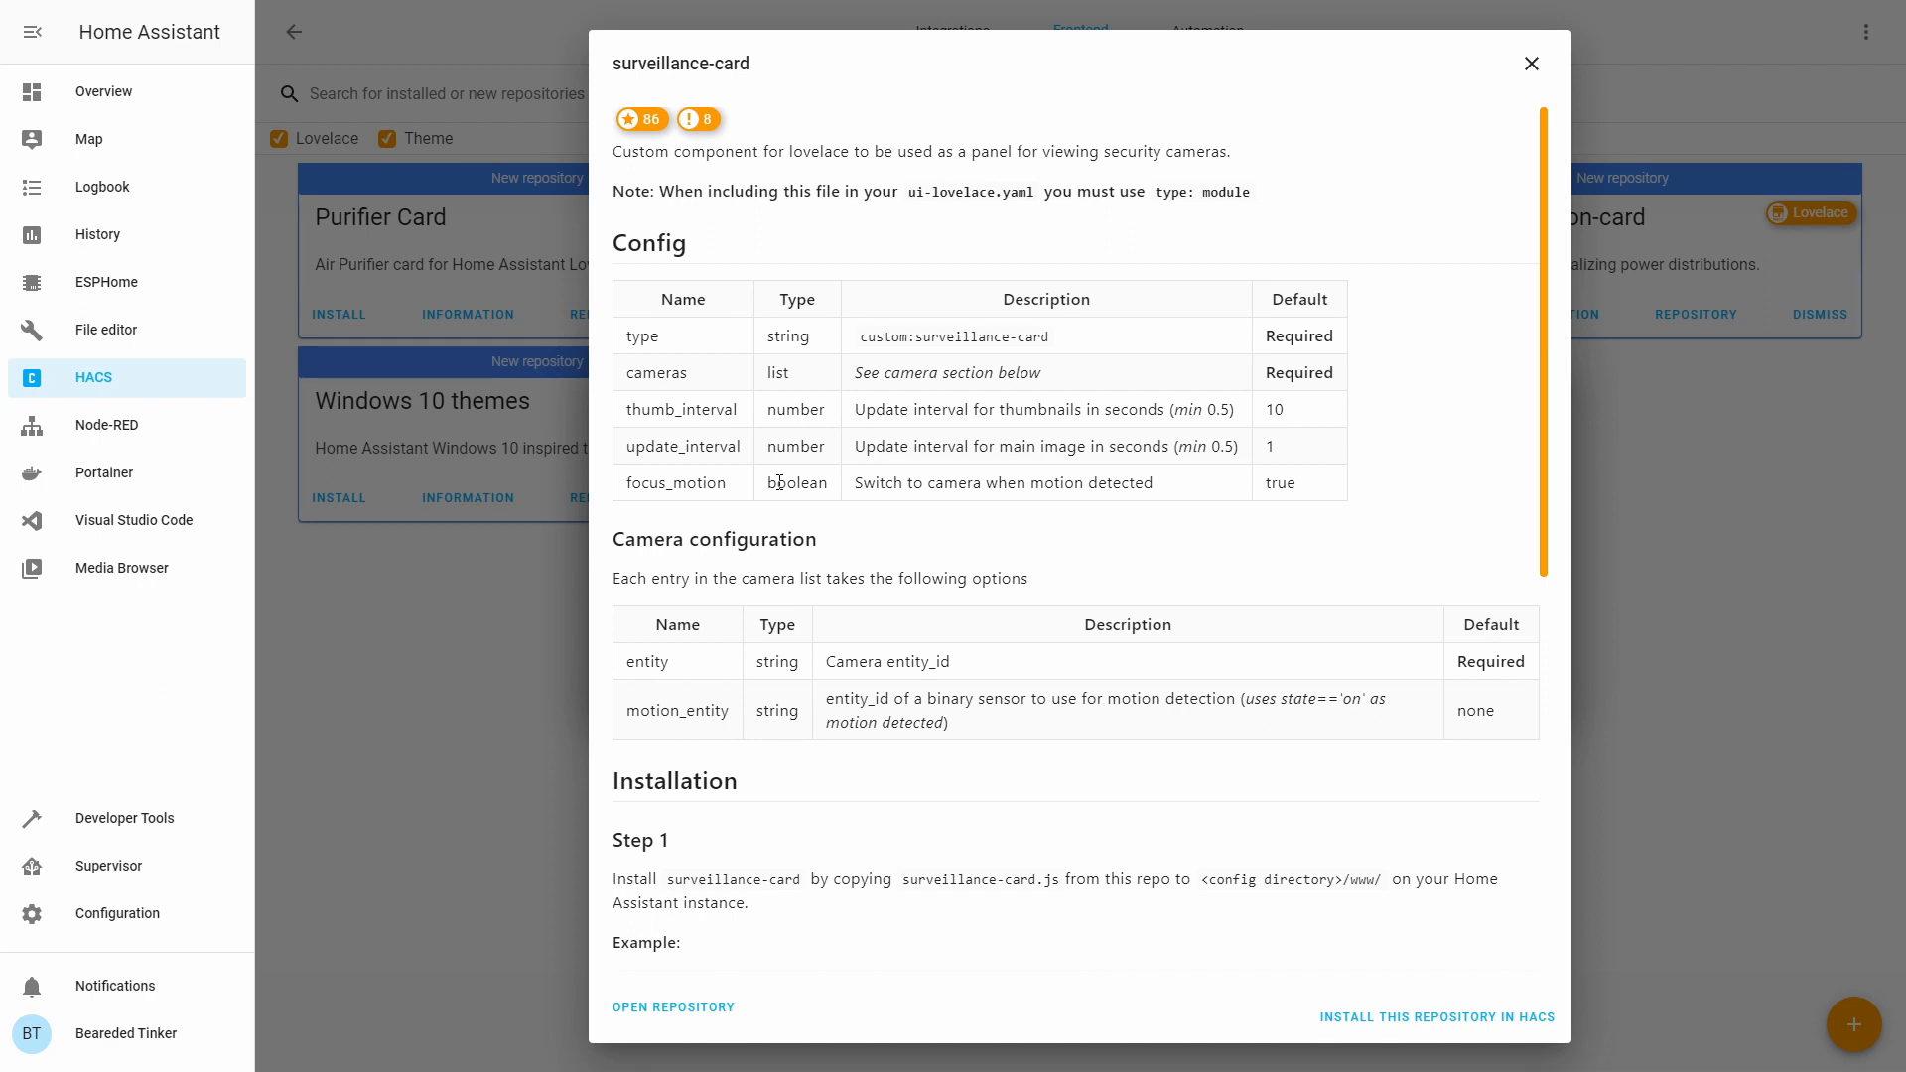
{"action": "key", "text": "Escape"}
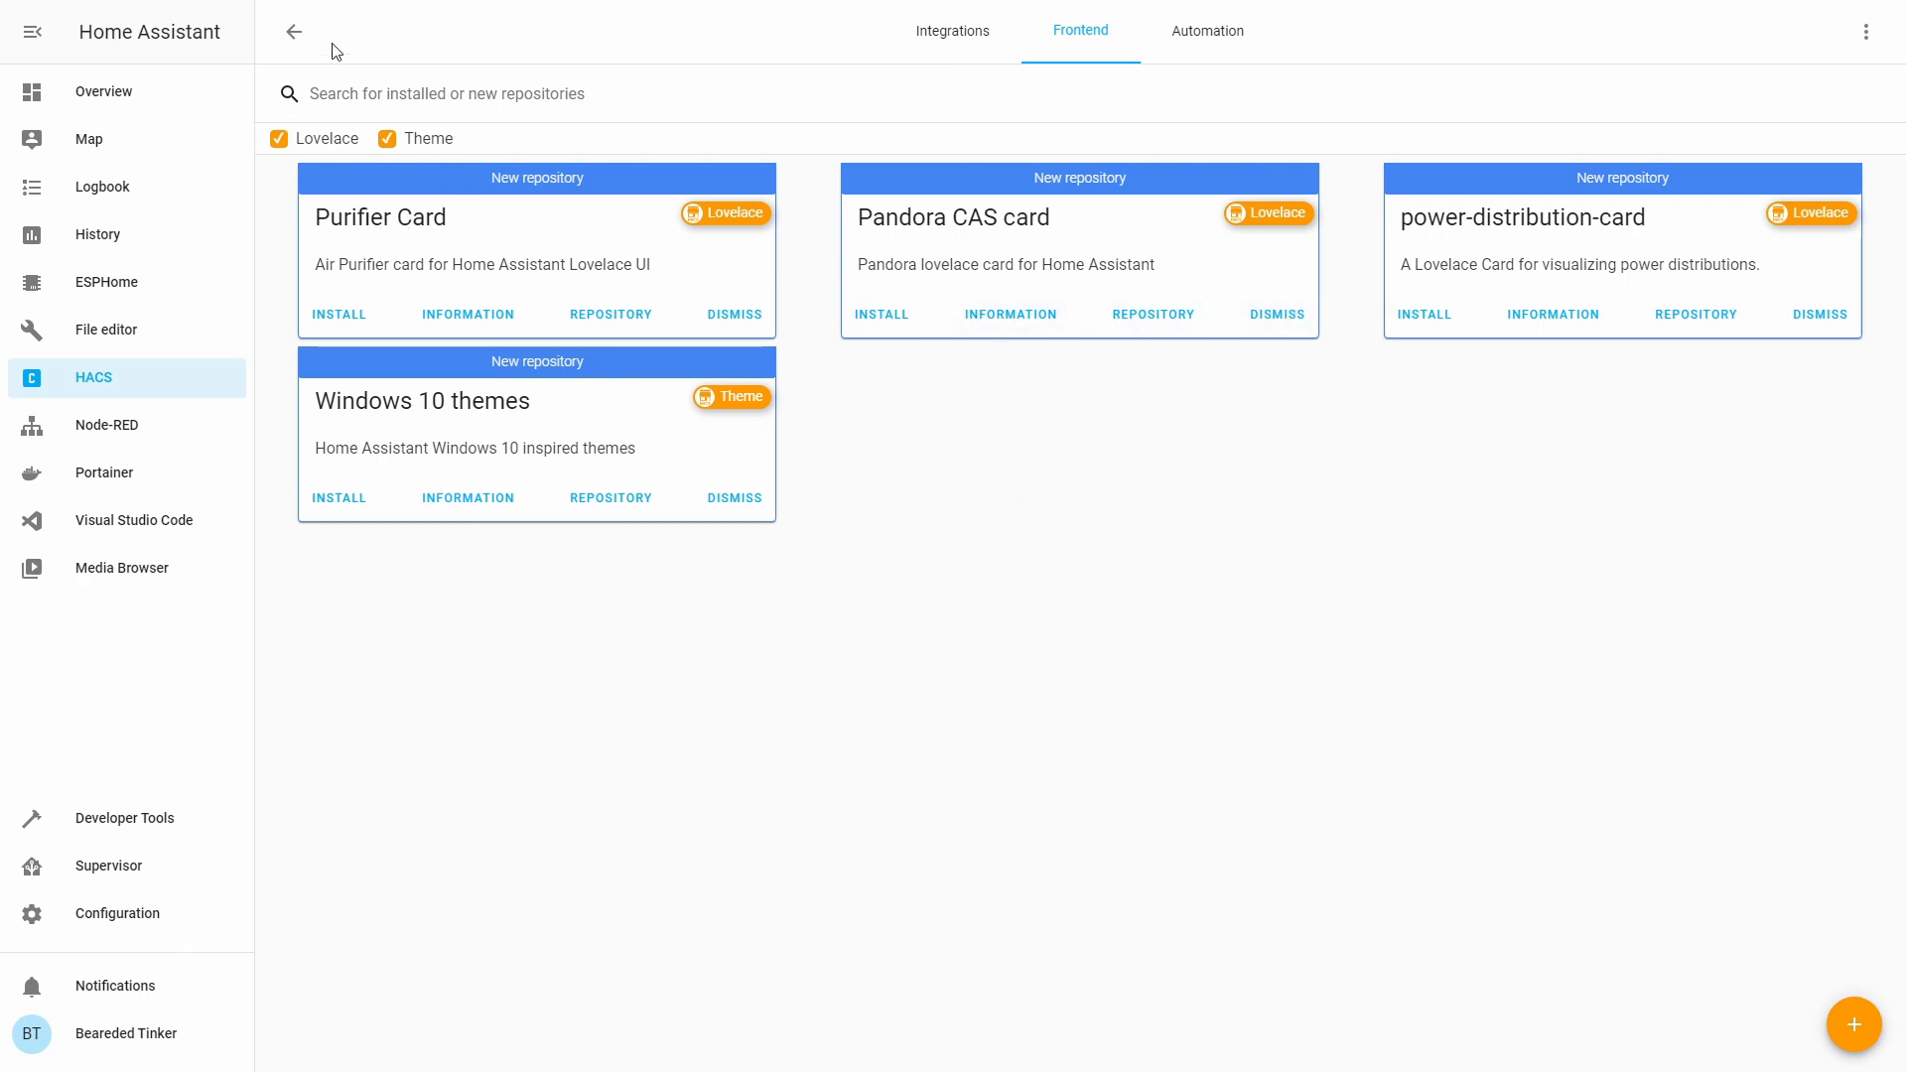
Return from HACS to the Overview dashboard's CAMERAS view.
{"action": "left_click", "coordinate": [296, 36]}
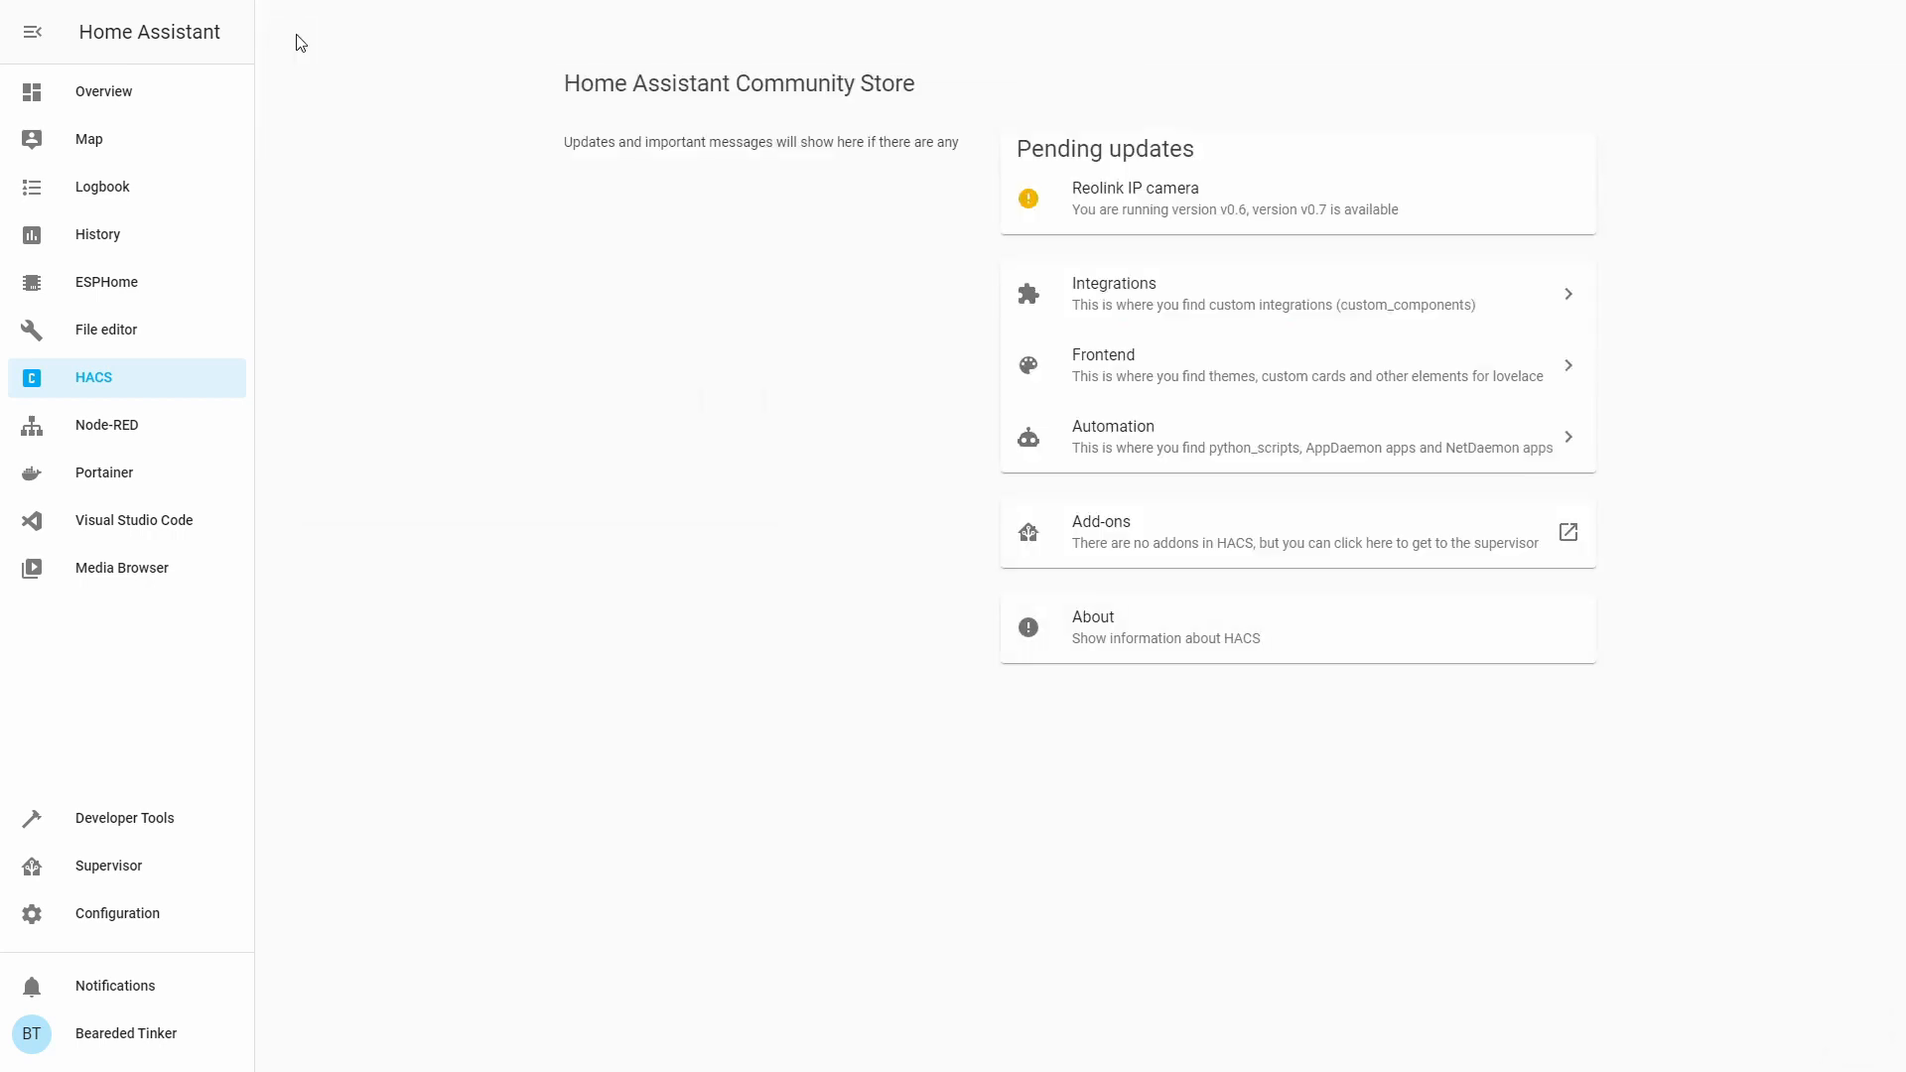
{"action": "left_click", "coordinate": [166, 105]}
{"action": "left_click", "coordinate": [1319, 87]}
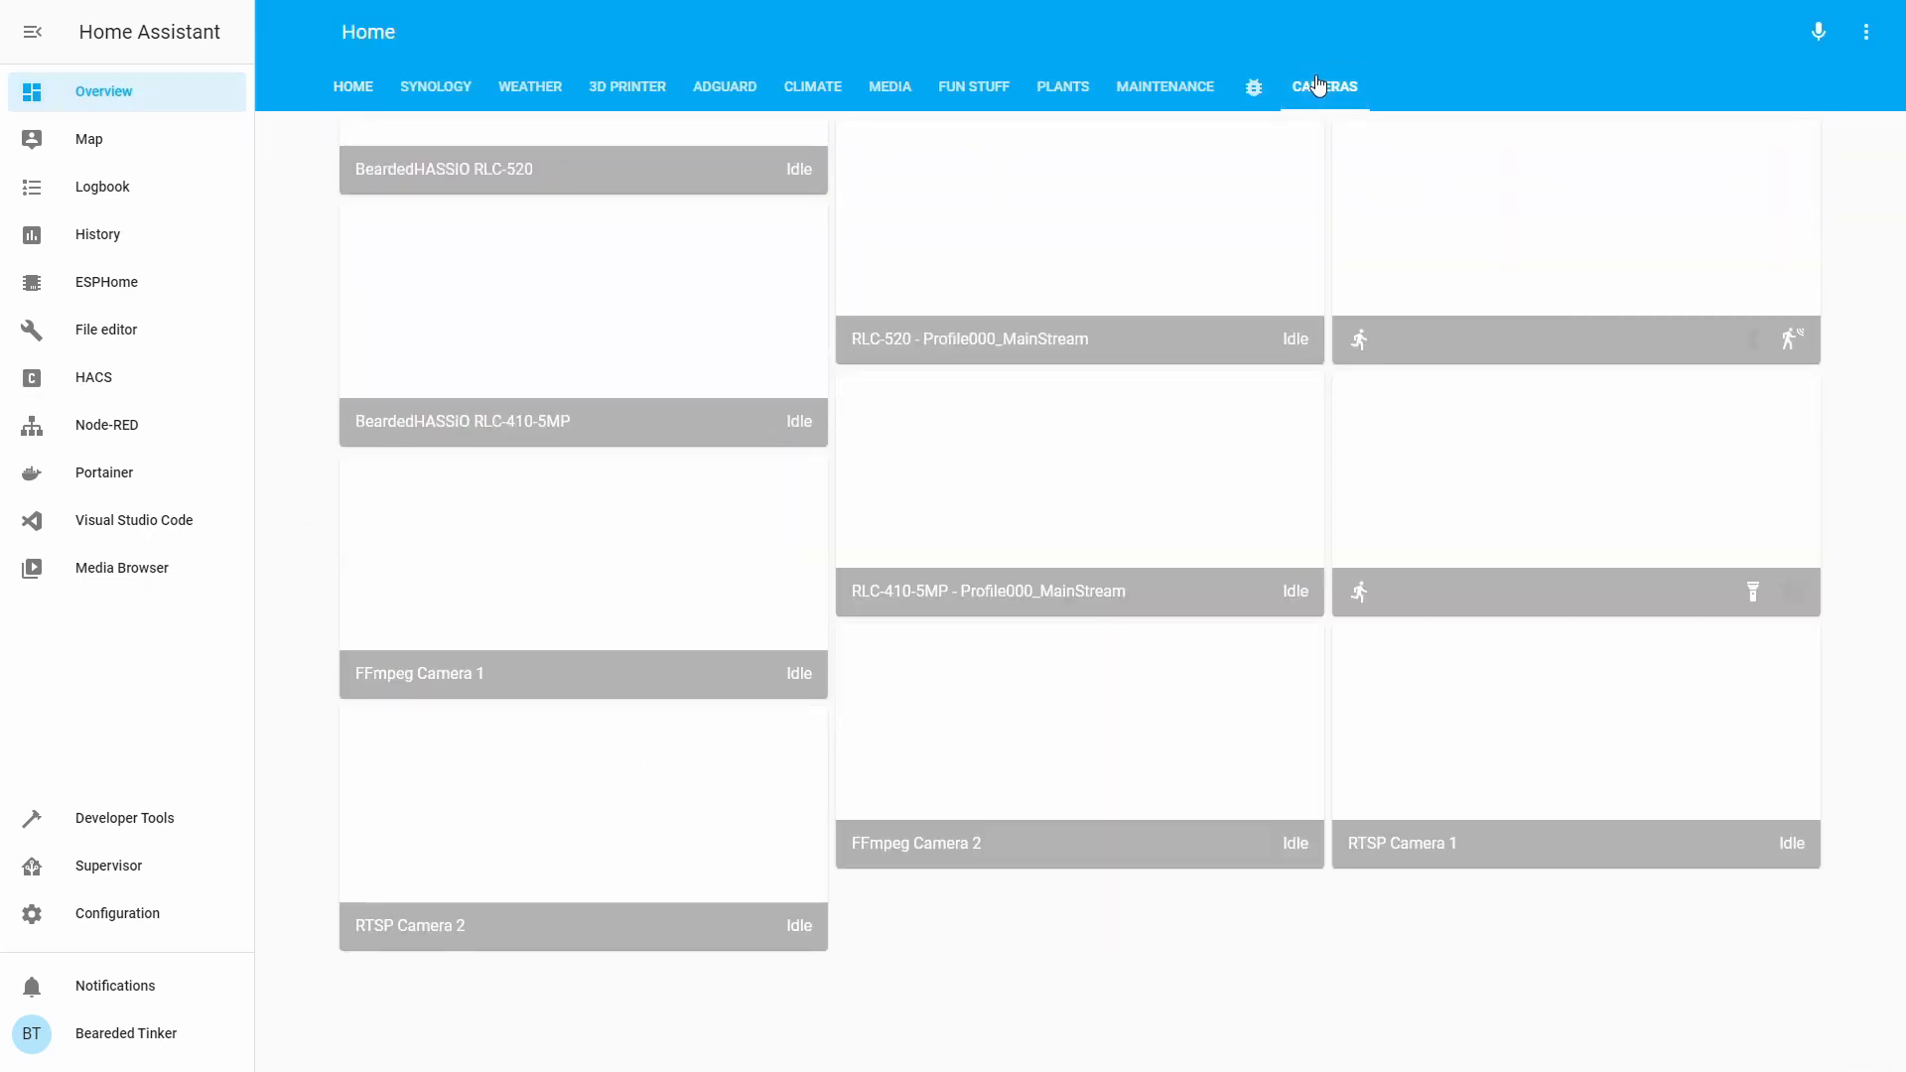